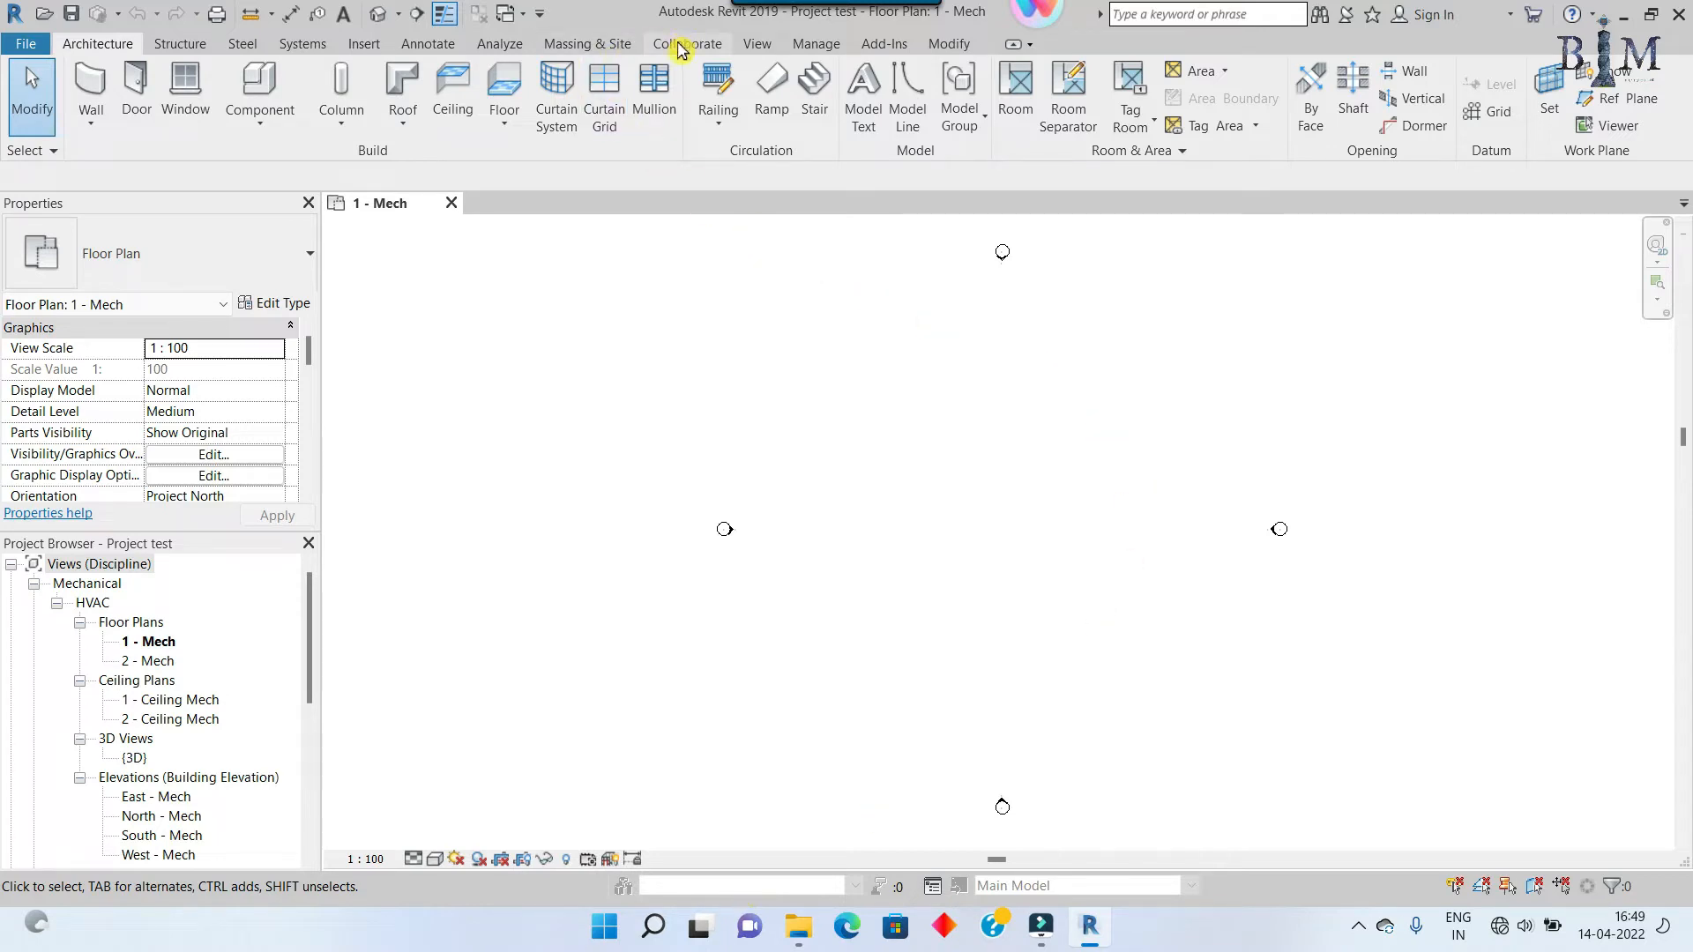
Step: Enable collaboration for the project using the Within your network option
click(683, 46)
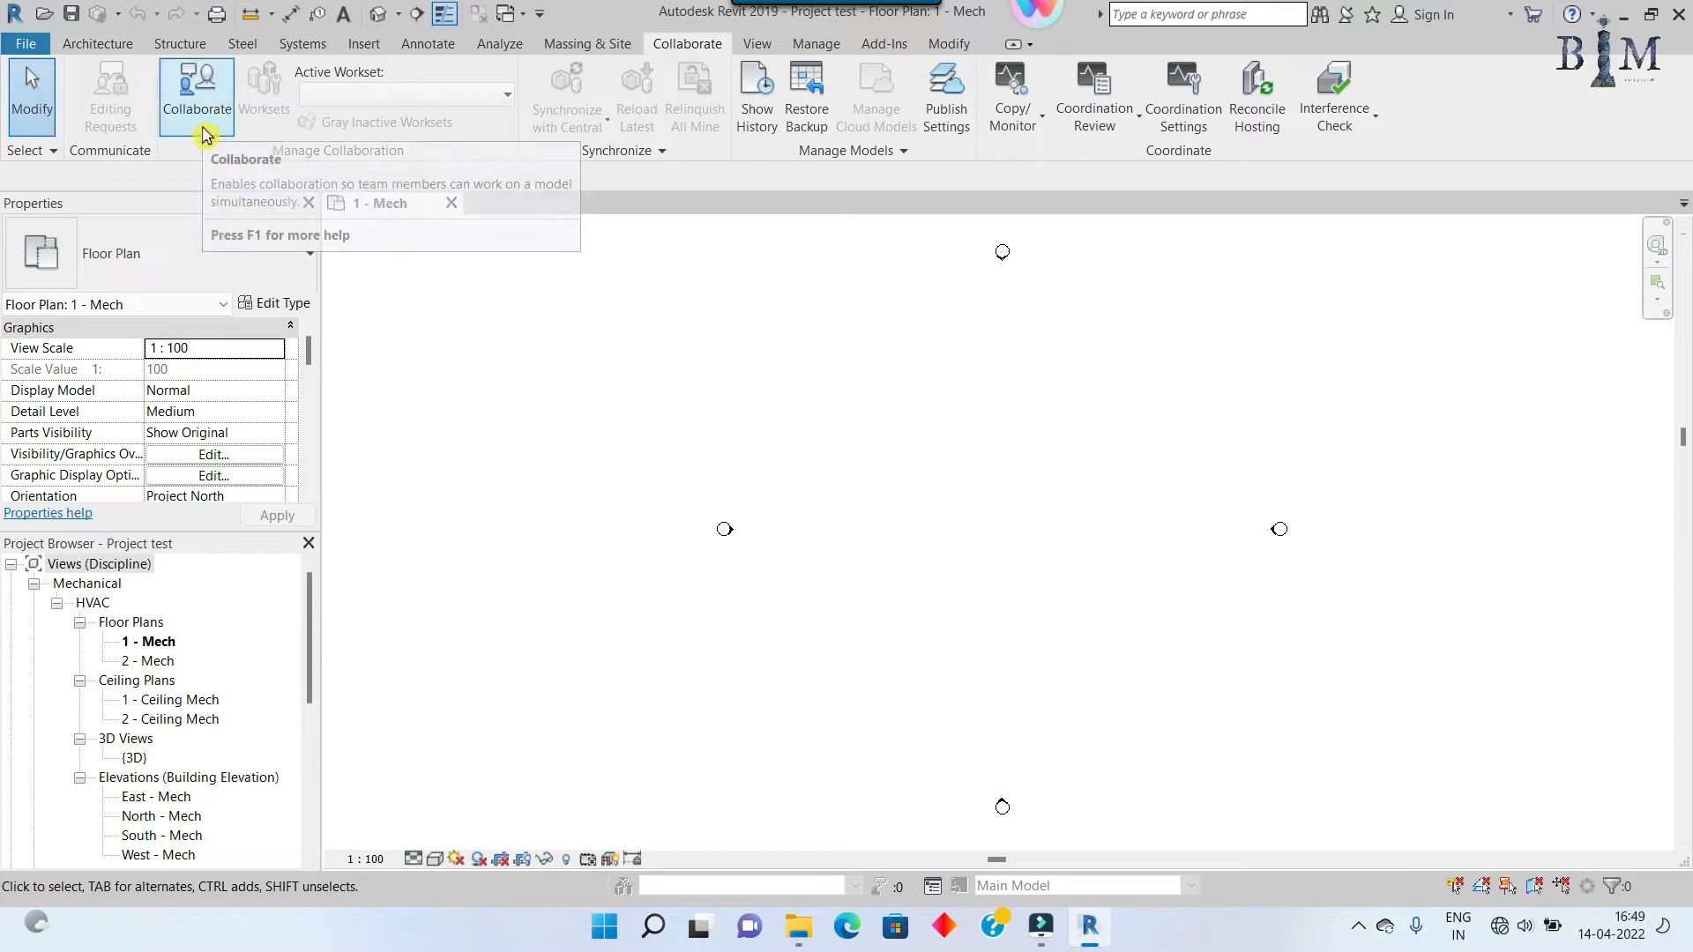
click(202, 133)
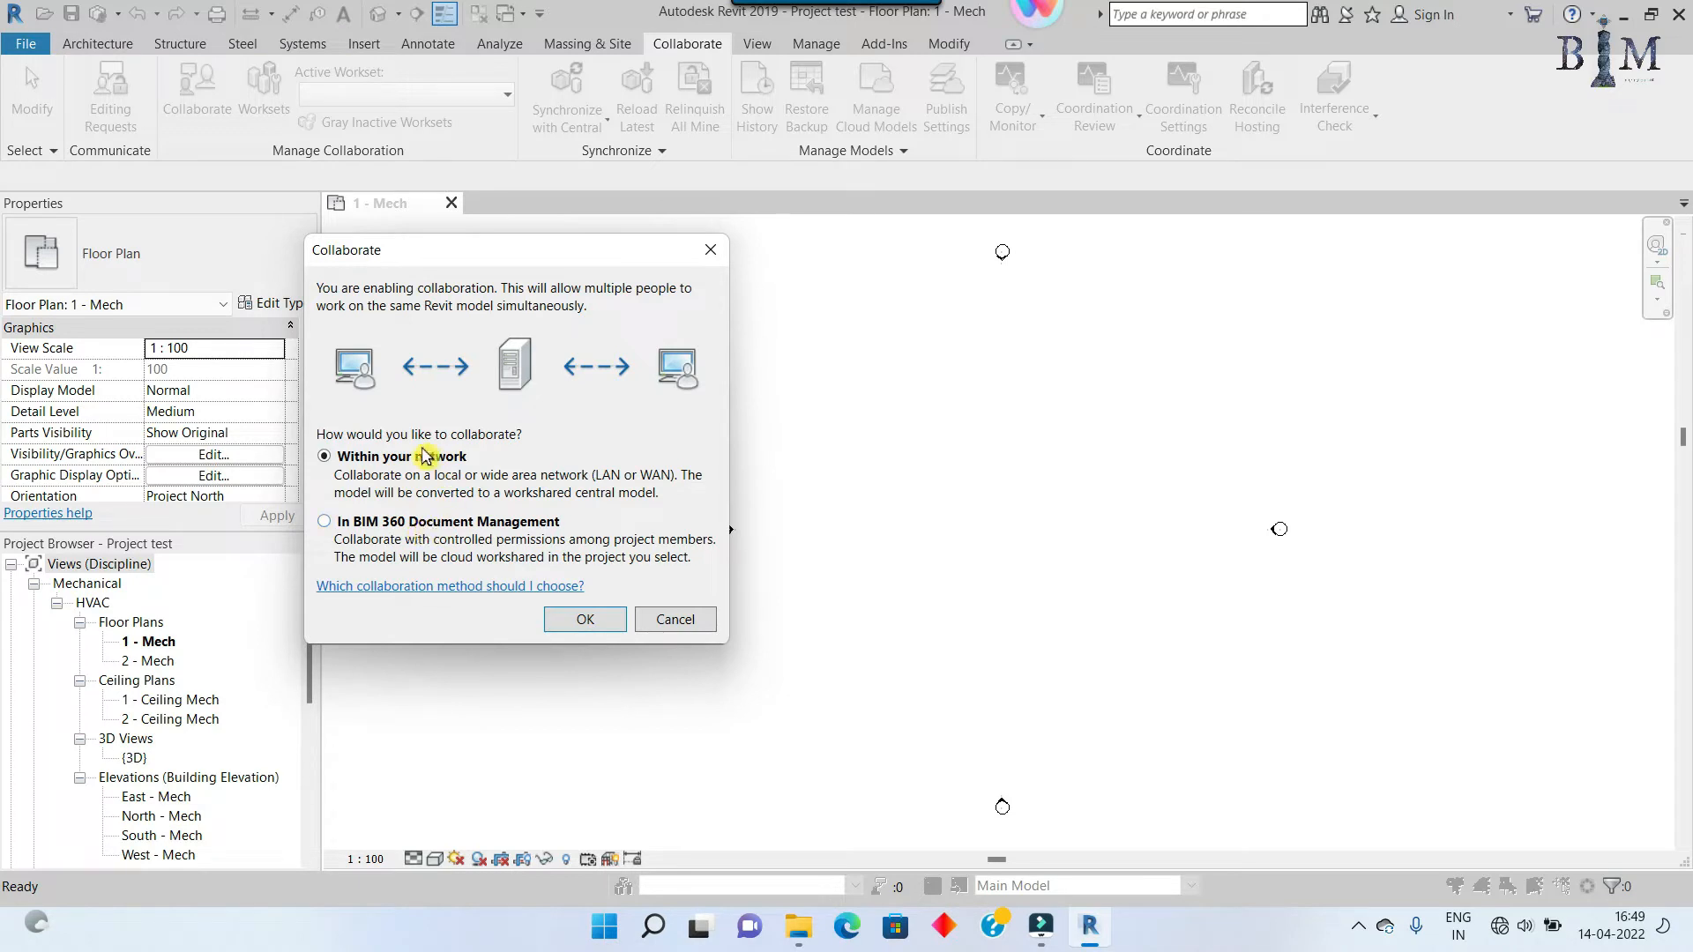
click(585, 621)
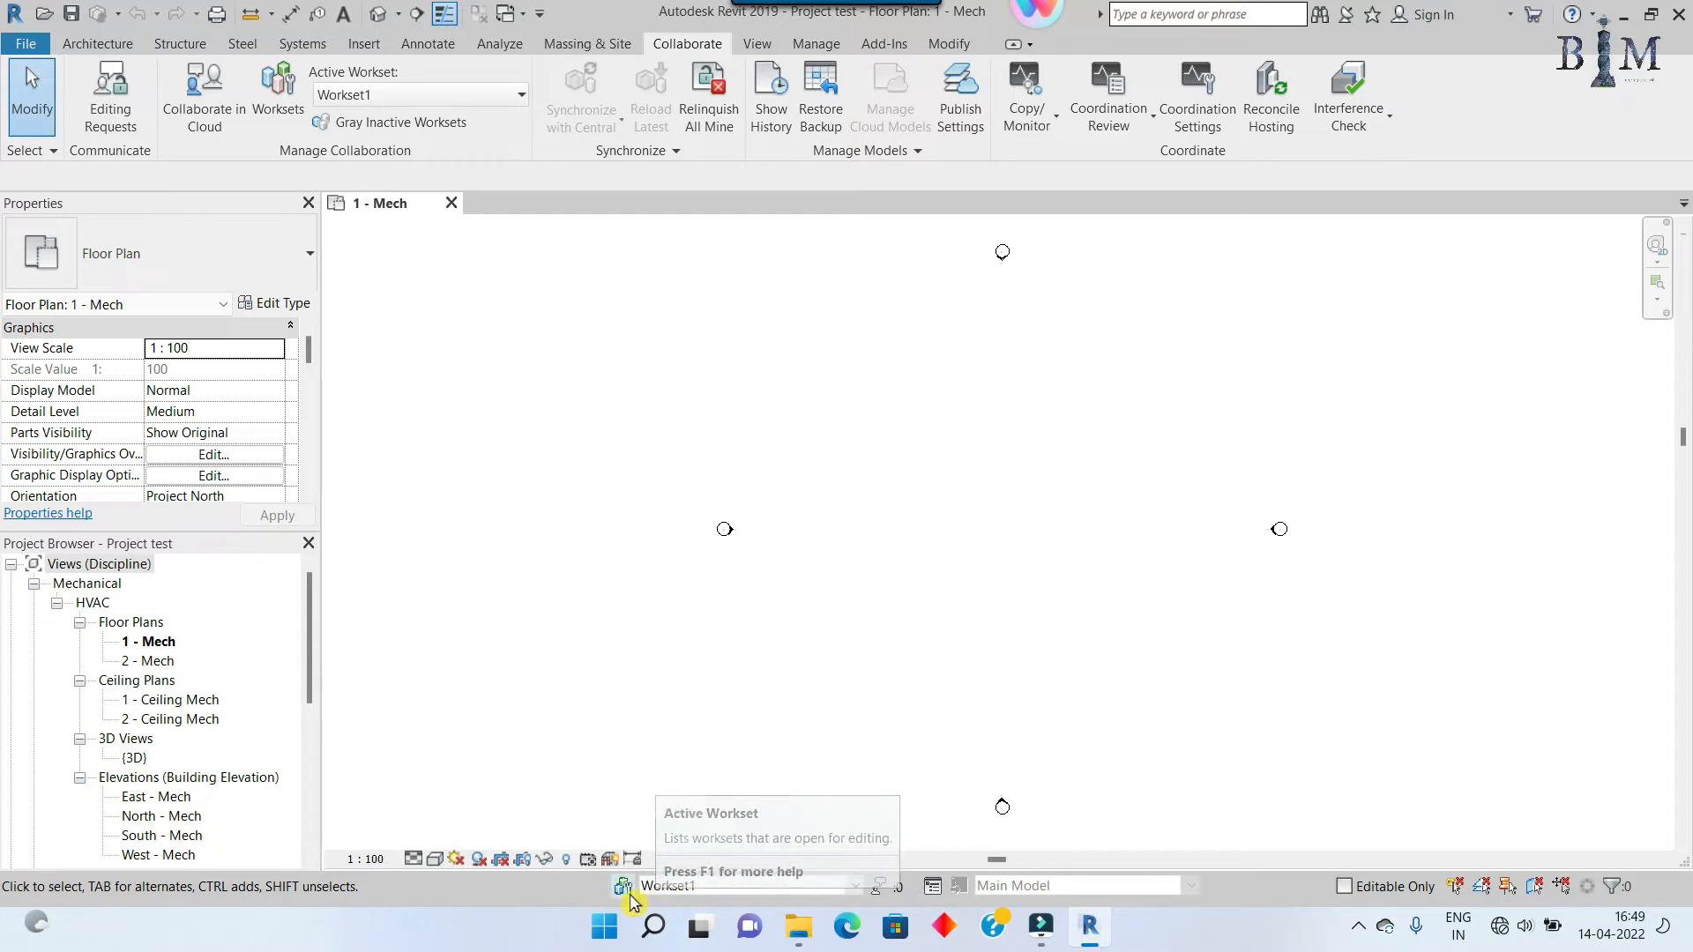
Step: Create a new workset named HVAC, visible in all views
click(623, 885)
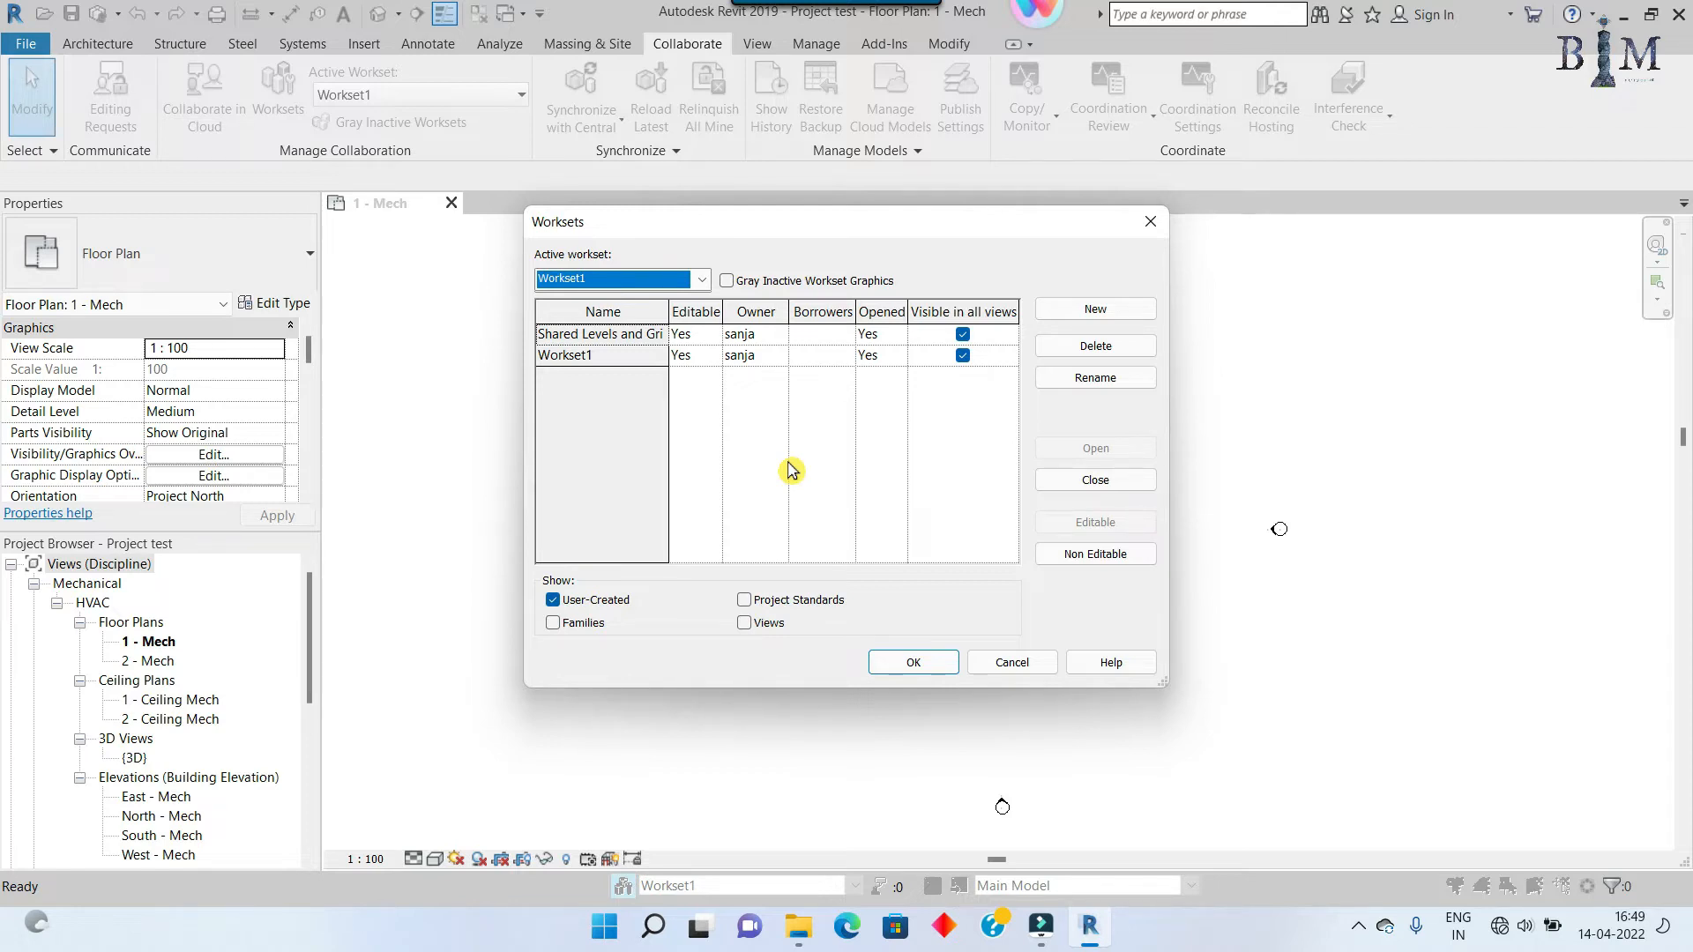
click(1118, 309)
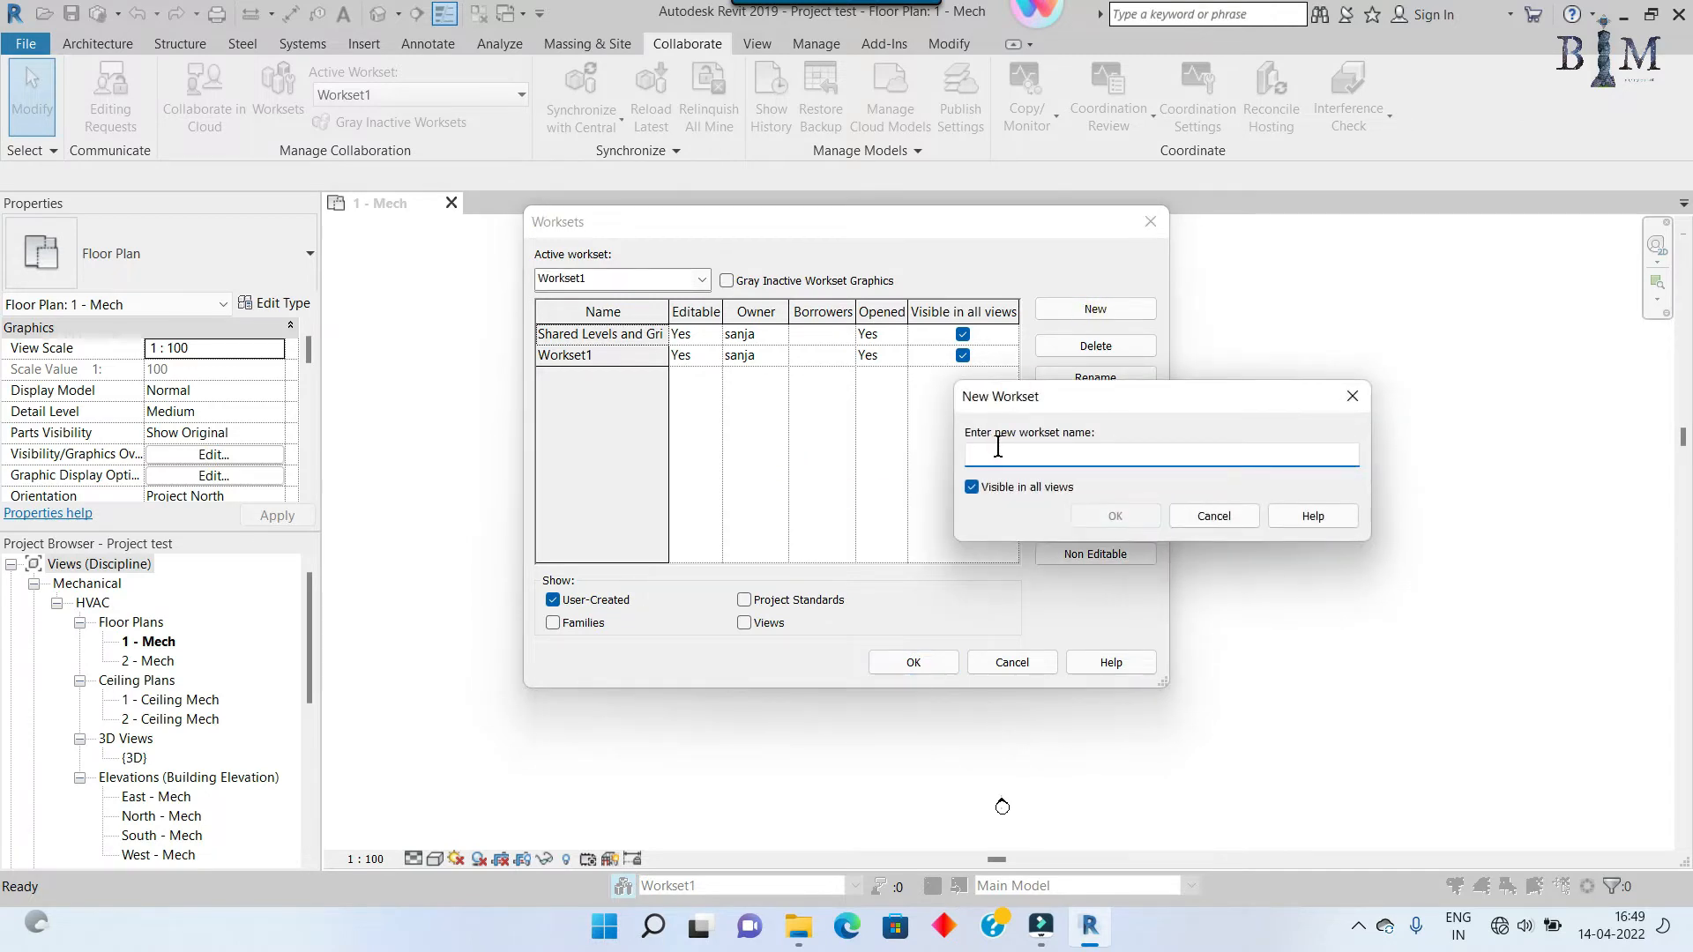
text(HVAC)
click(1129, 517)
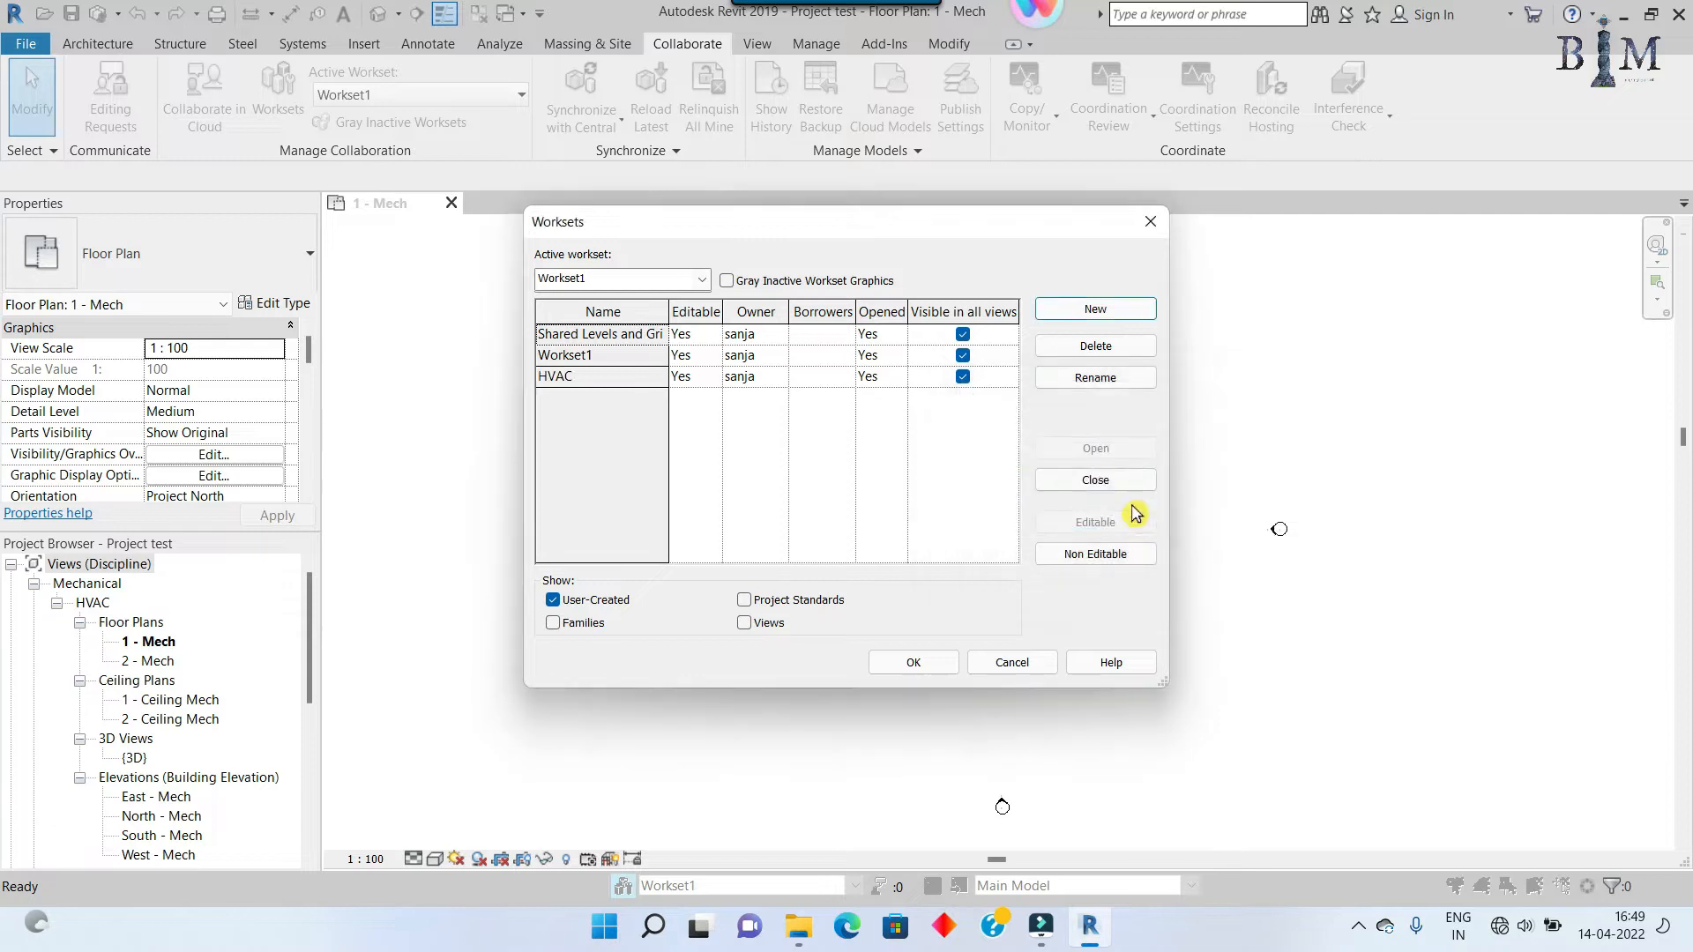
Step: Set the HVAC workset's Opened status to No and try to set its Editable status to No
click(772, 383)
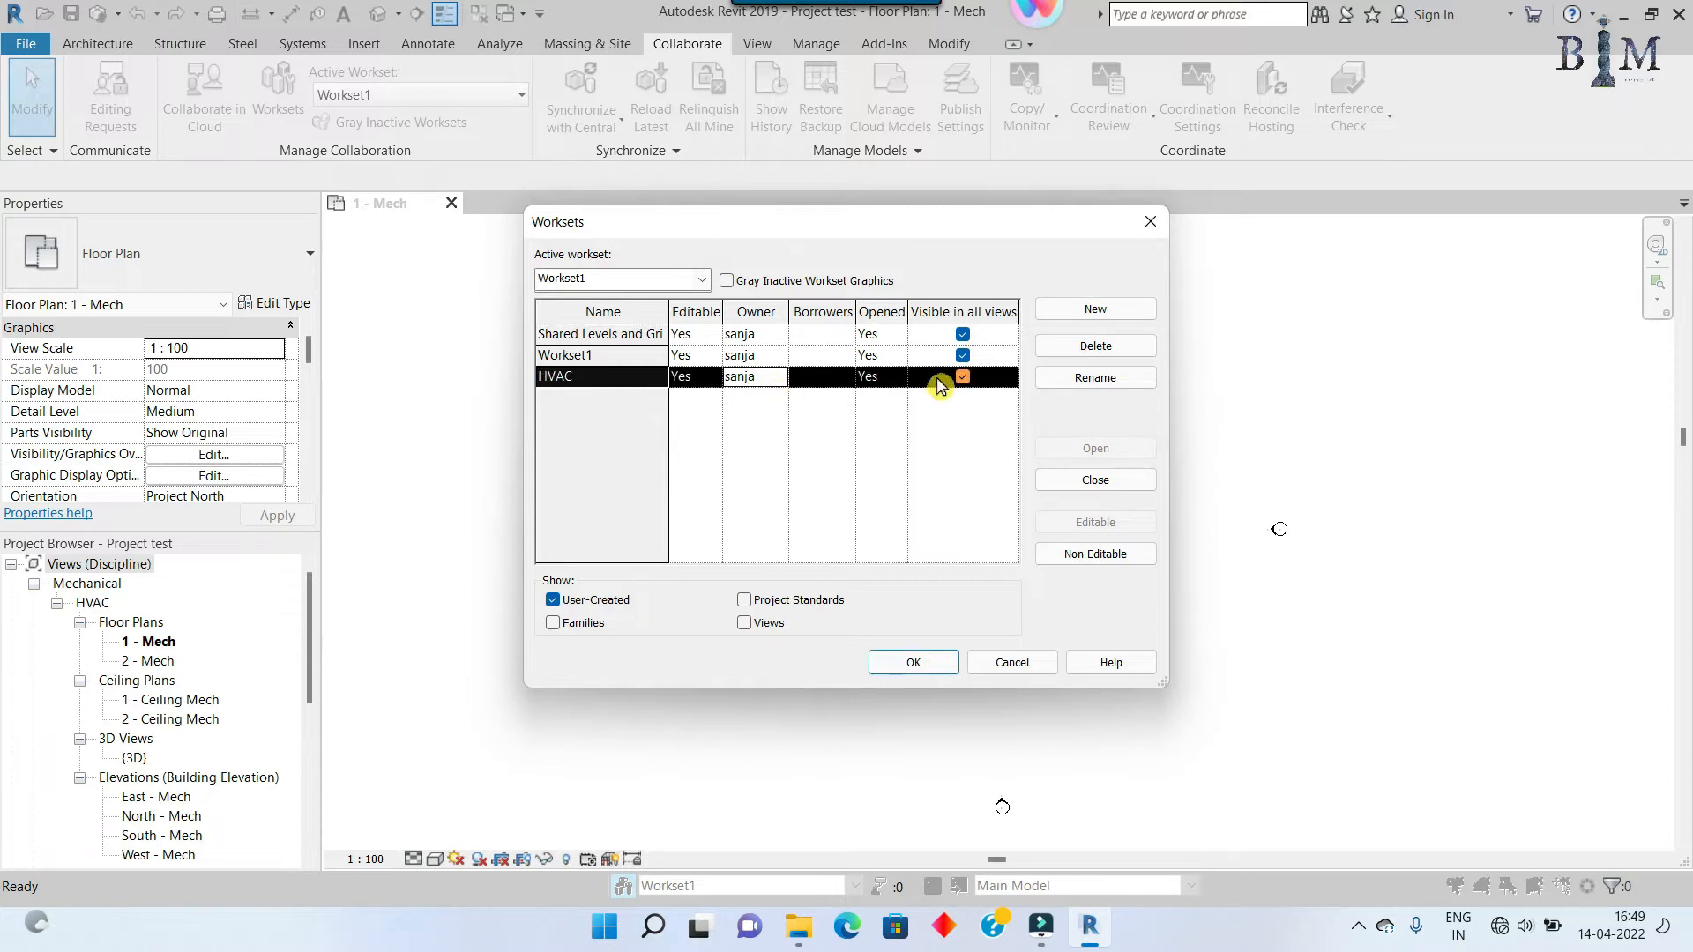
click(897, 380)
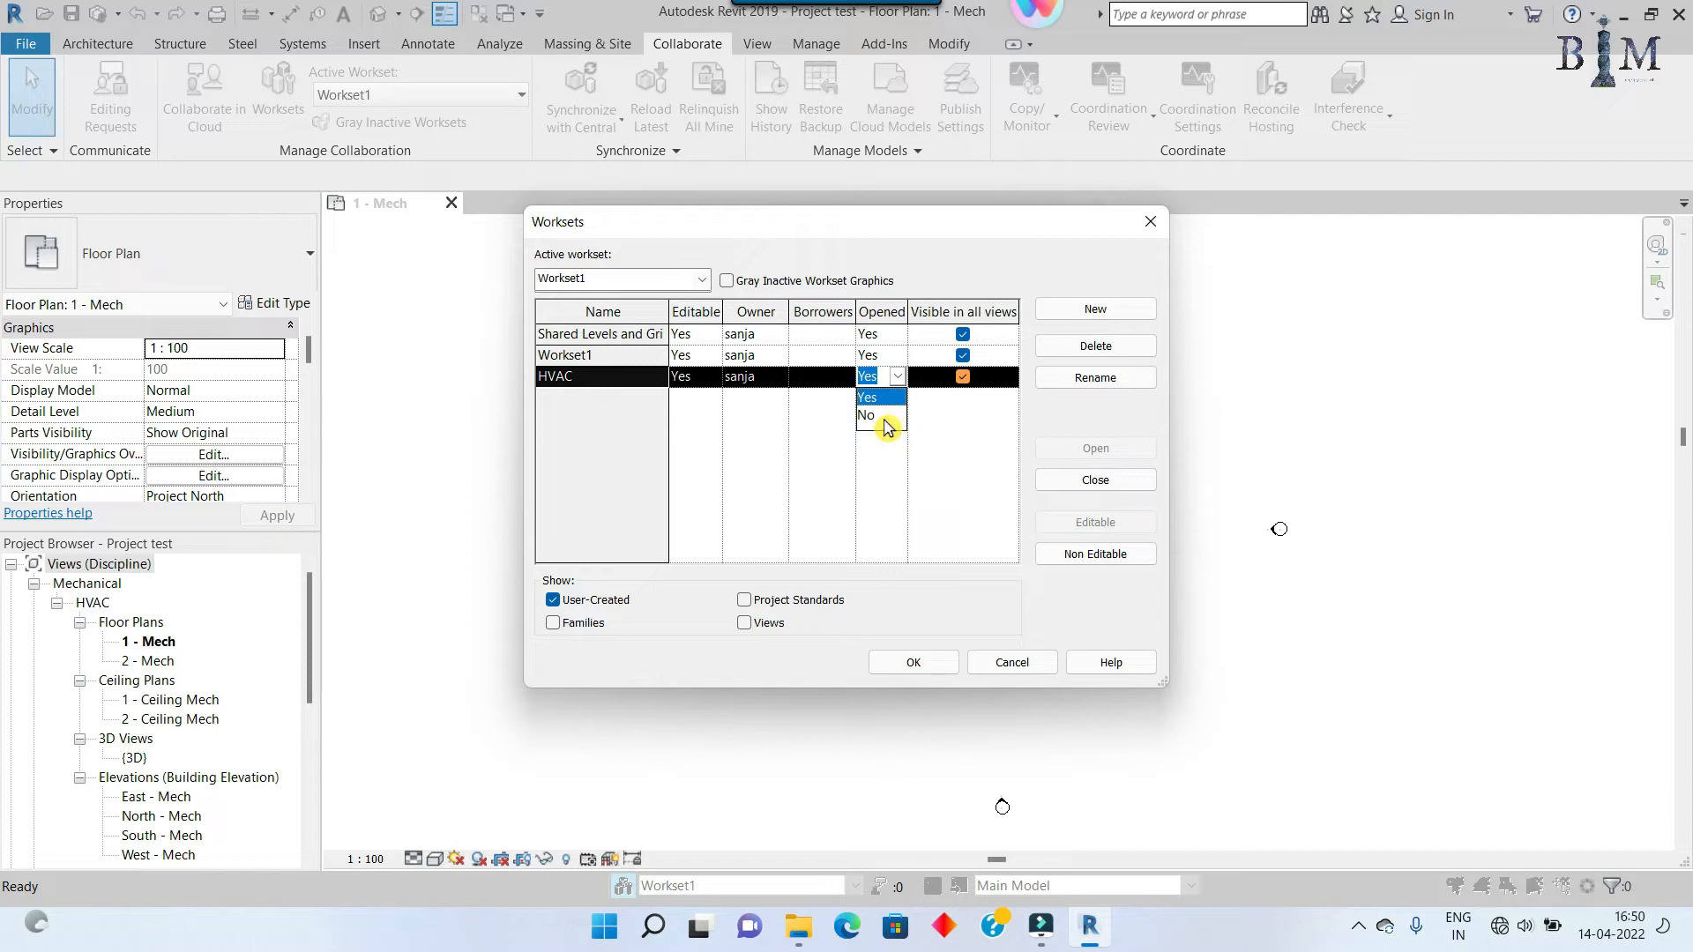
click(886, 416)
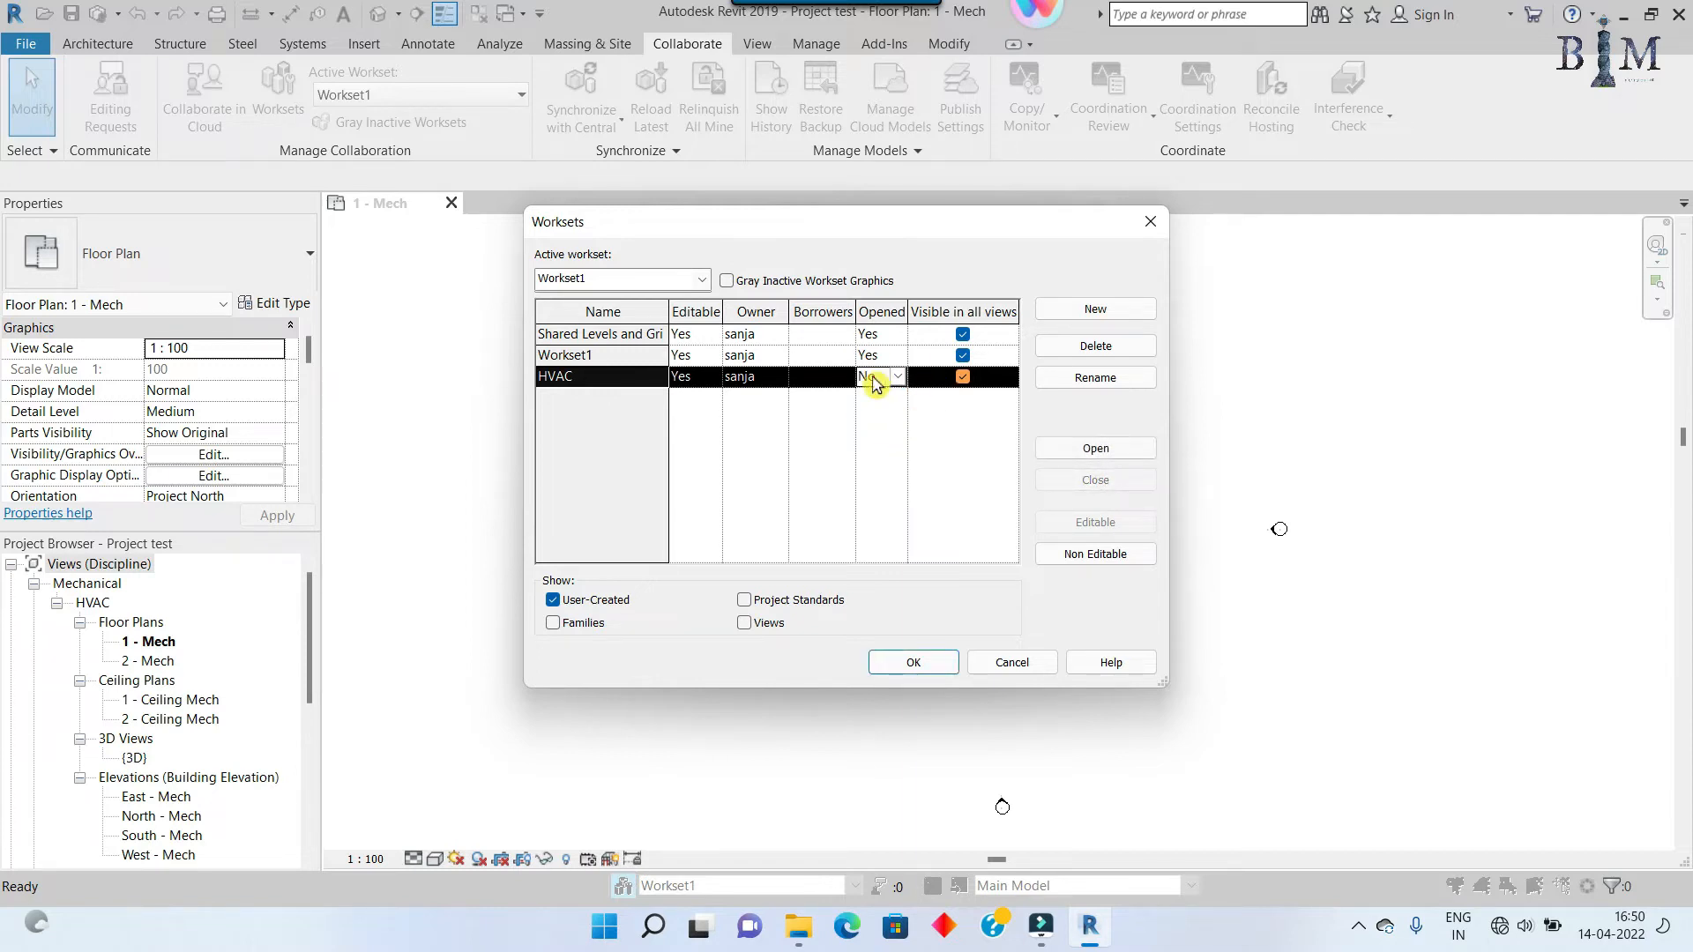
click(713, 379)
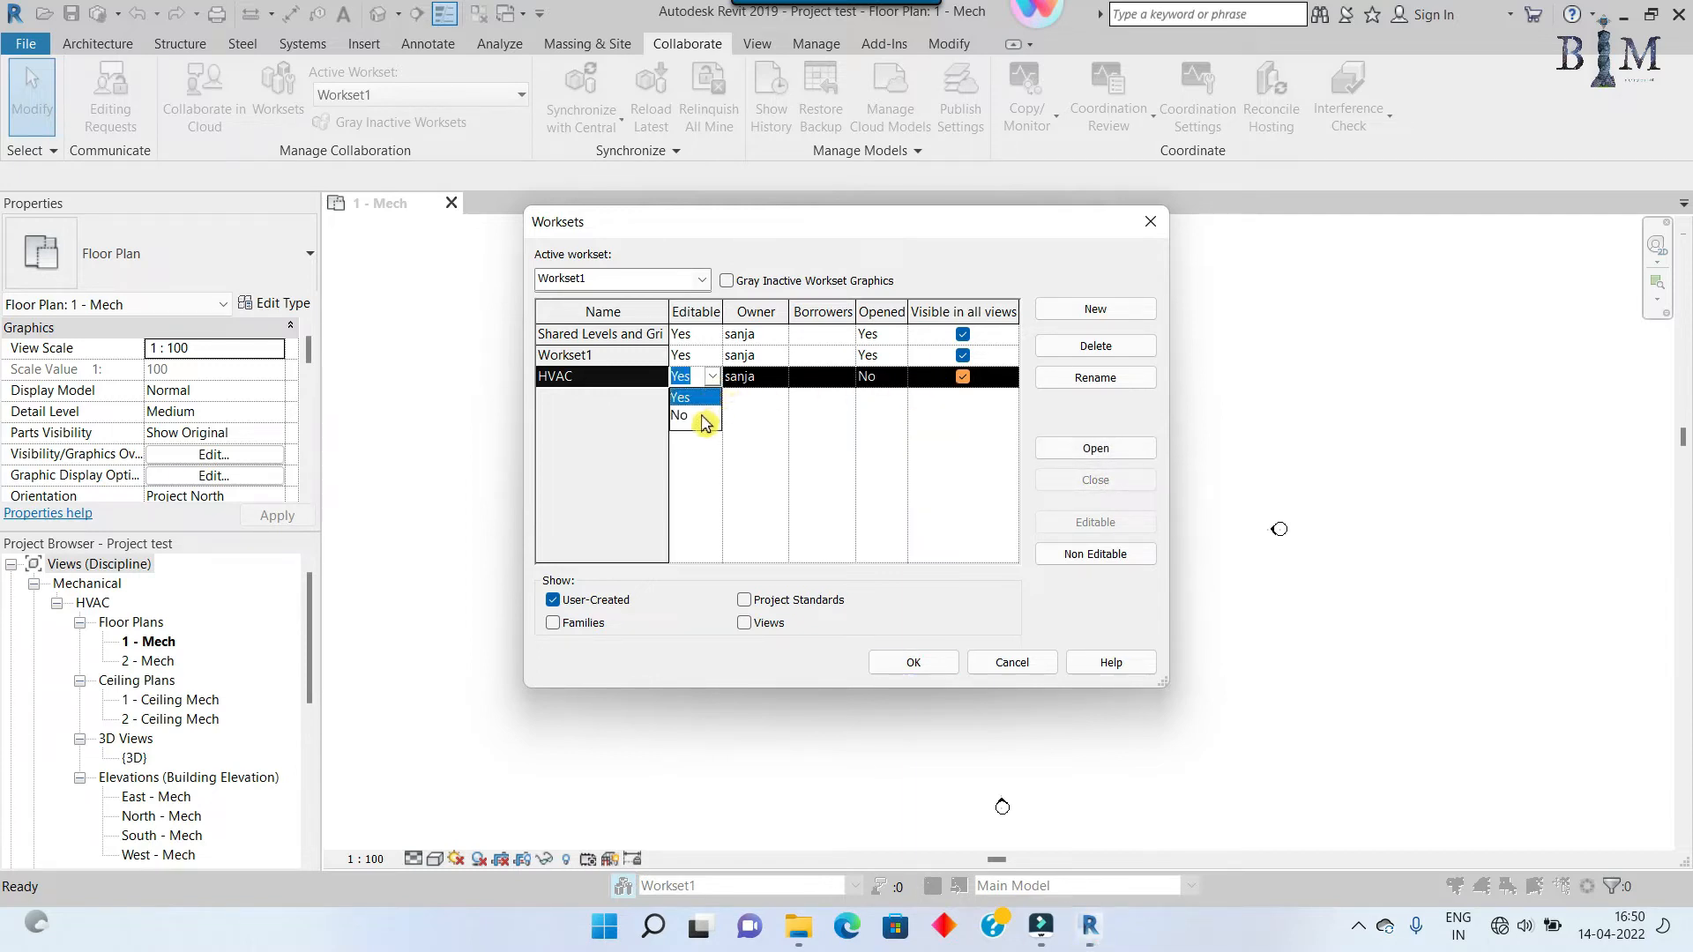
click(705, 420)
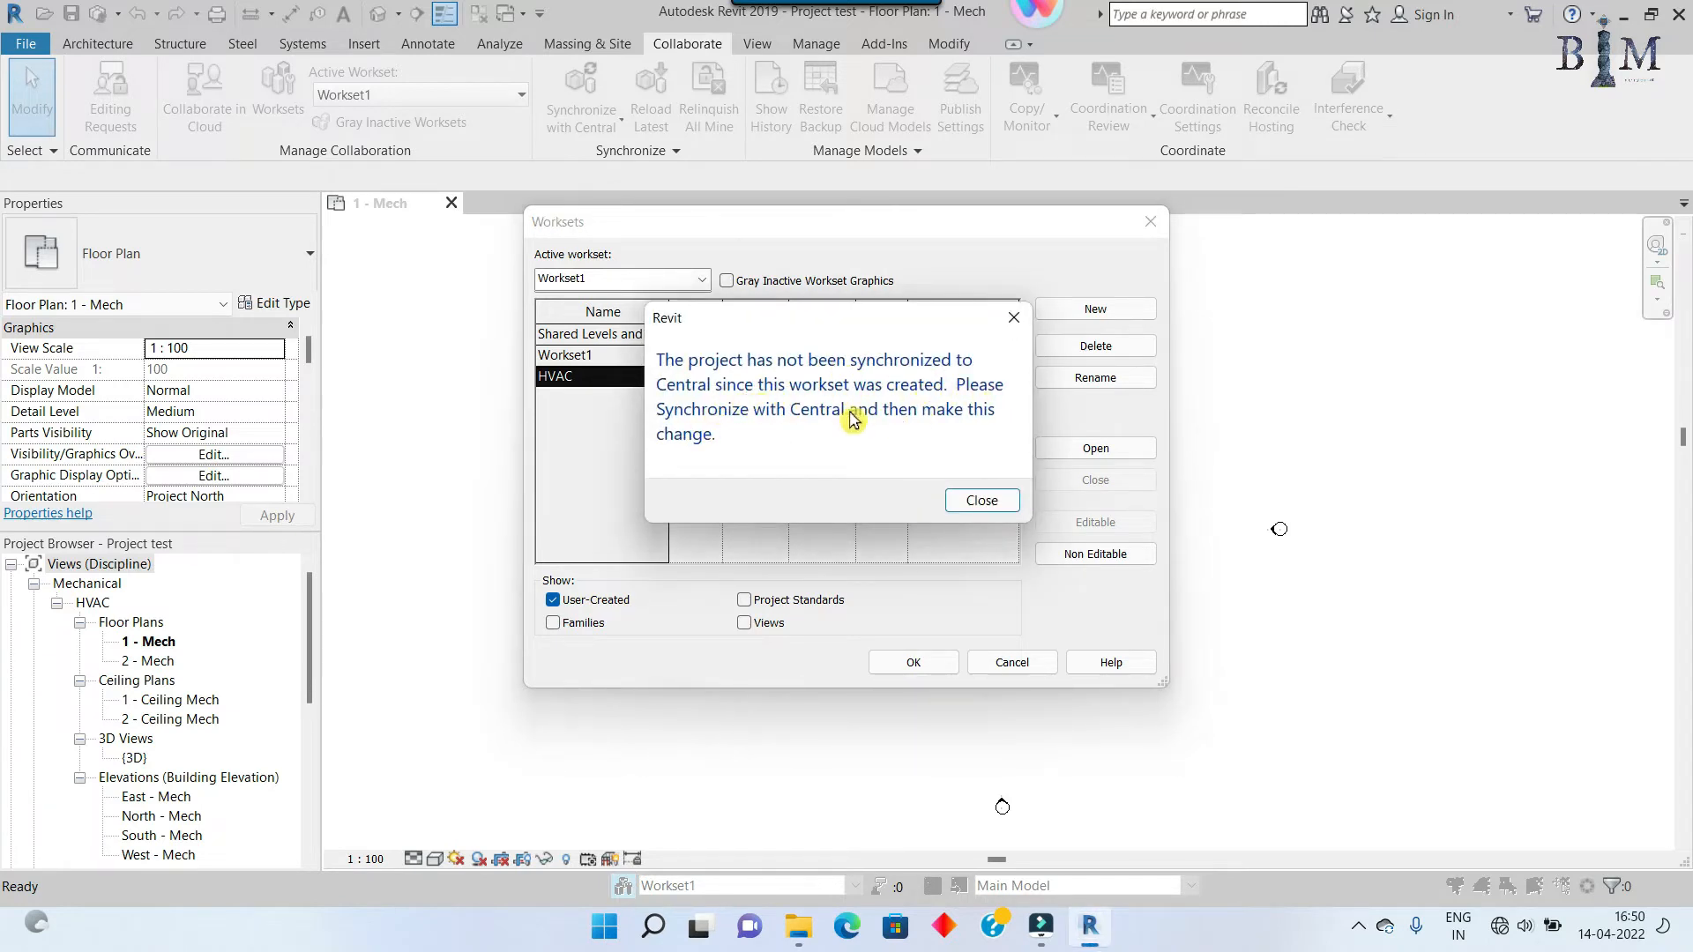
click(981, 499)
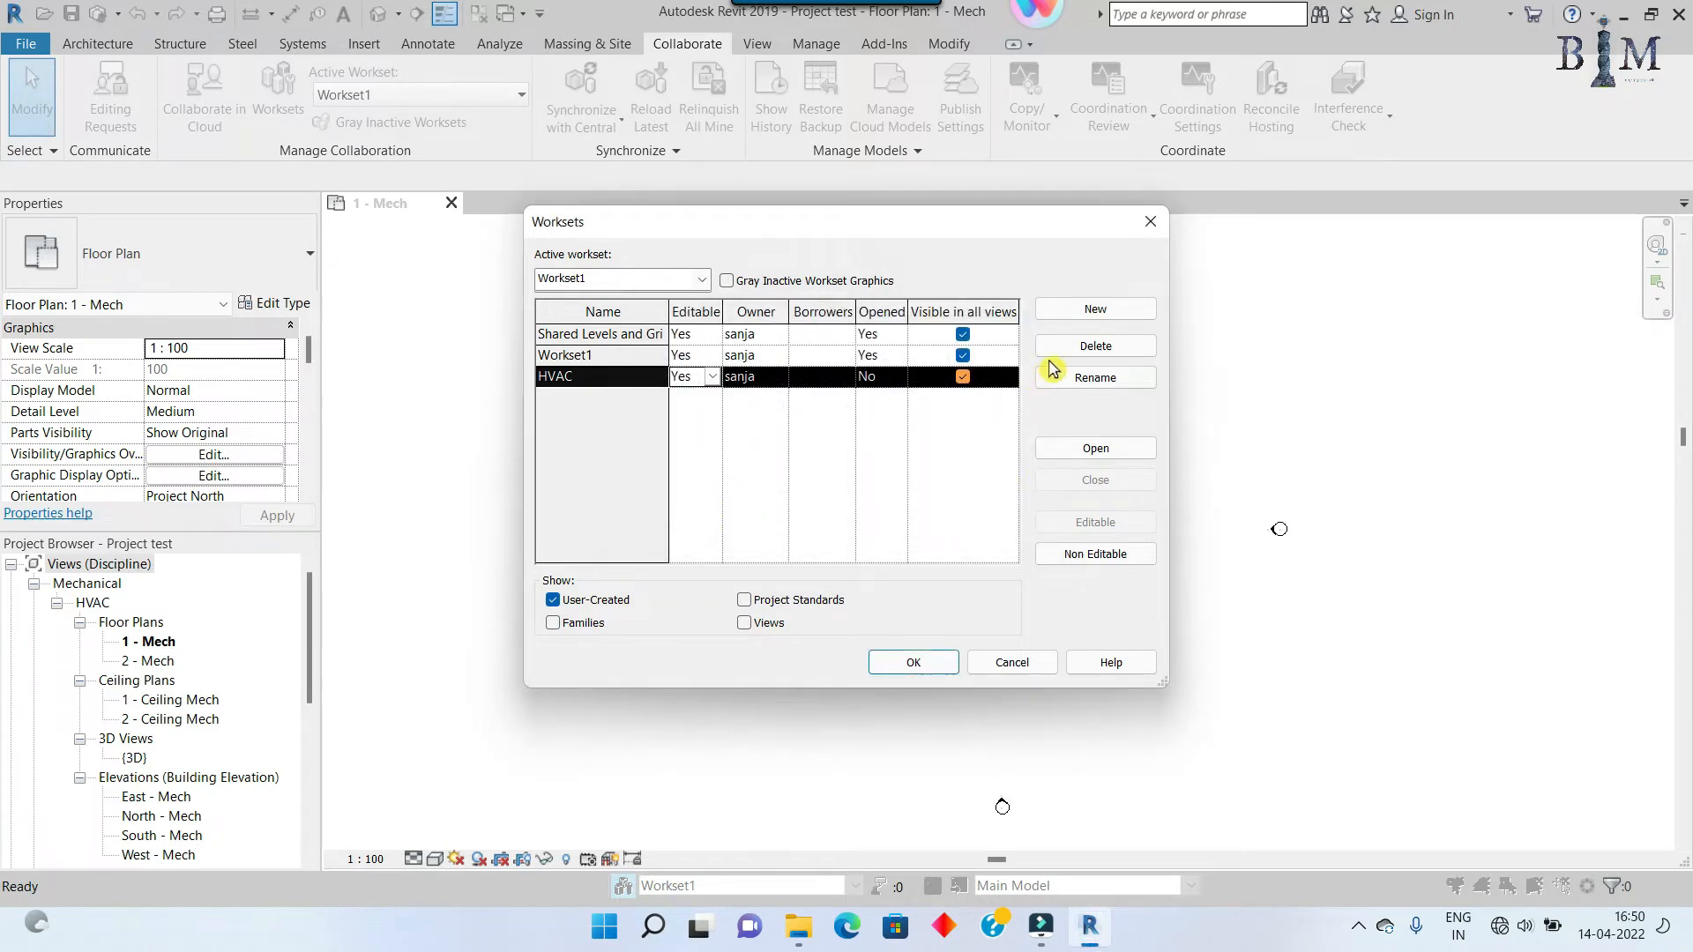
Step: Add a workset named Plumbing, visible in all views
click(1091, 312)
text(Plumbing)
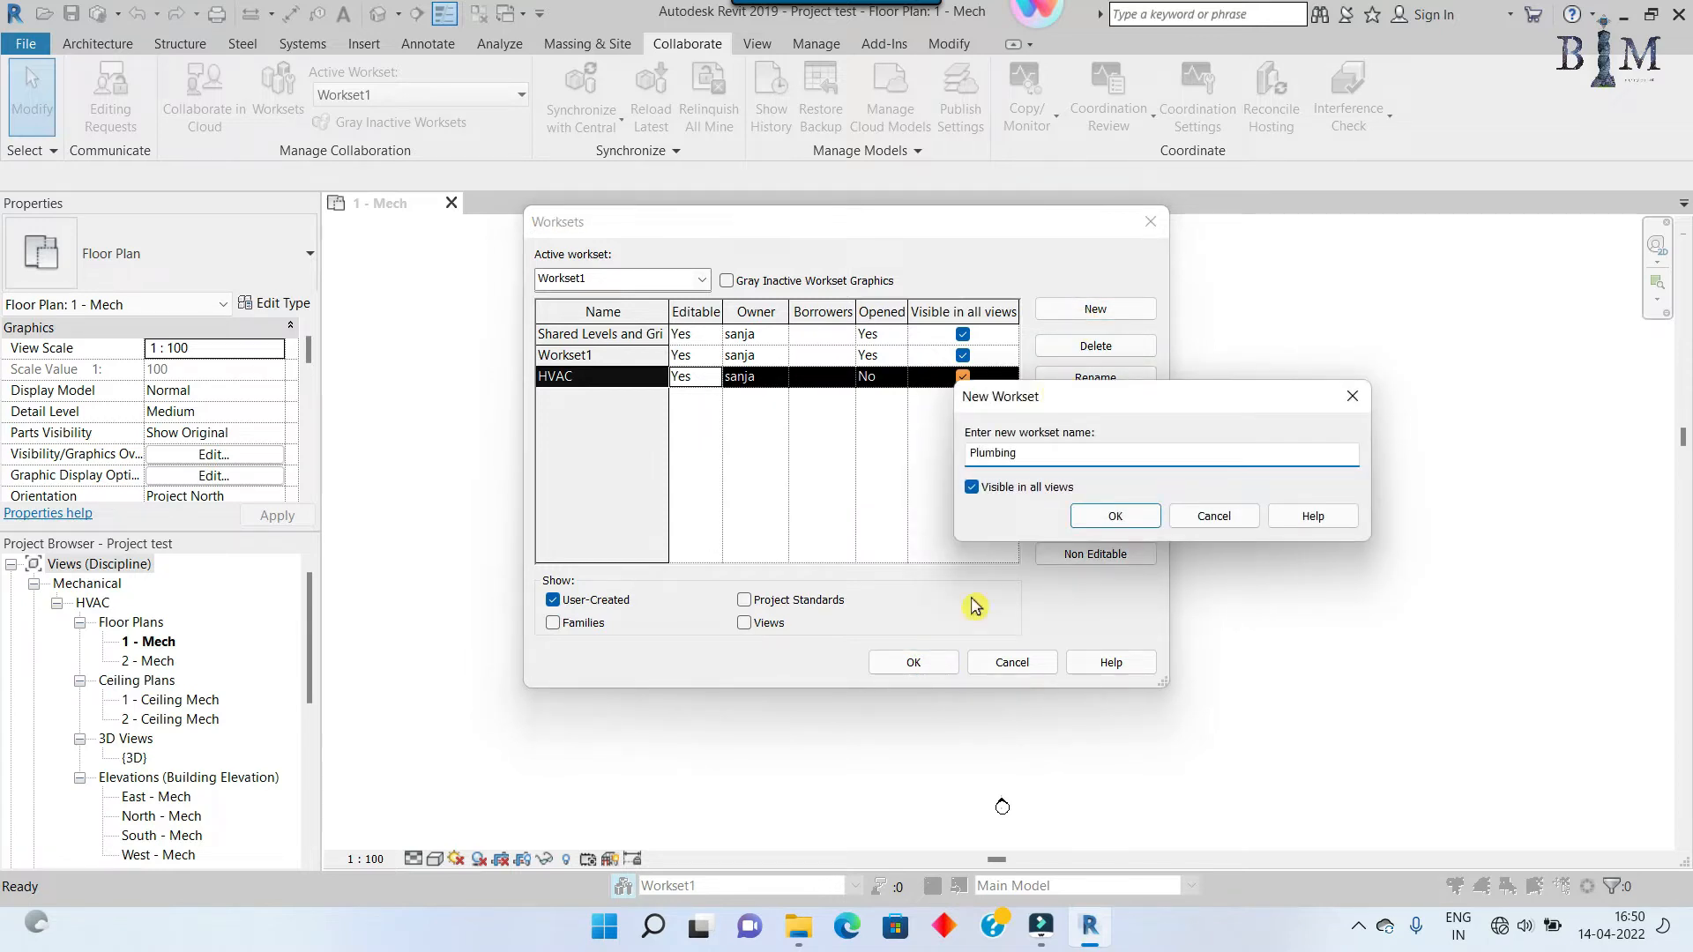
click(1113, 513)
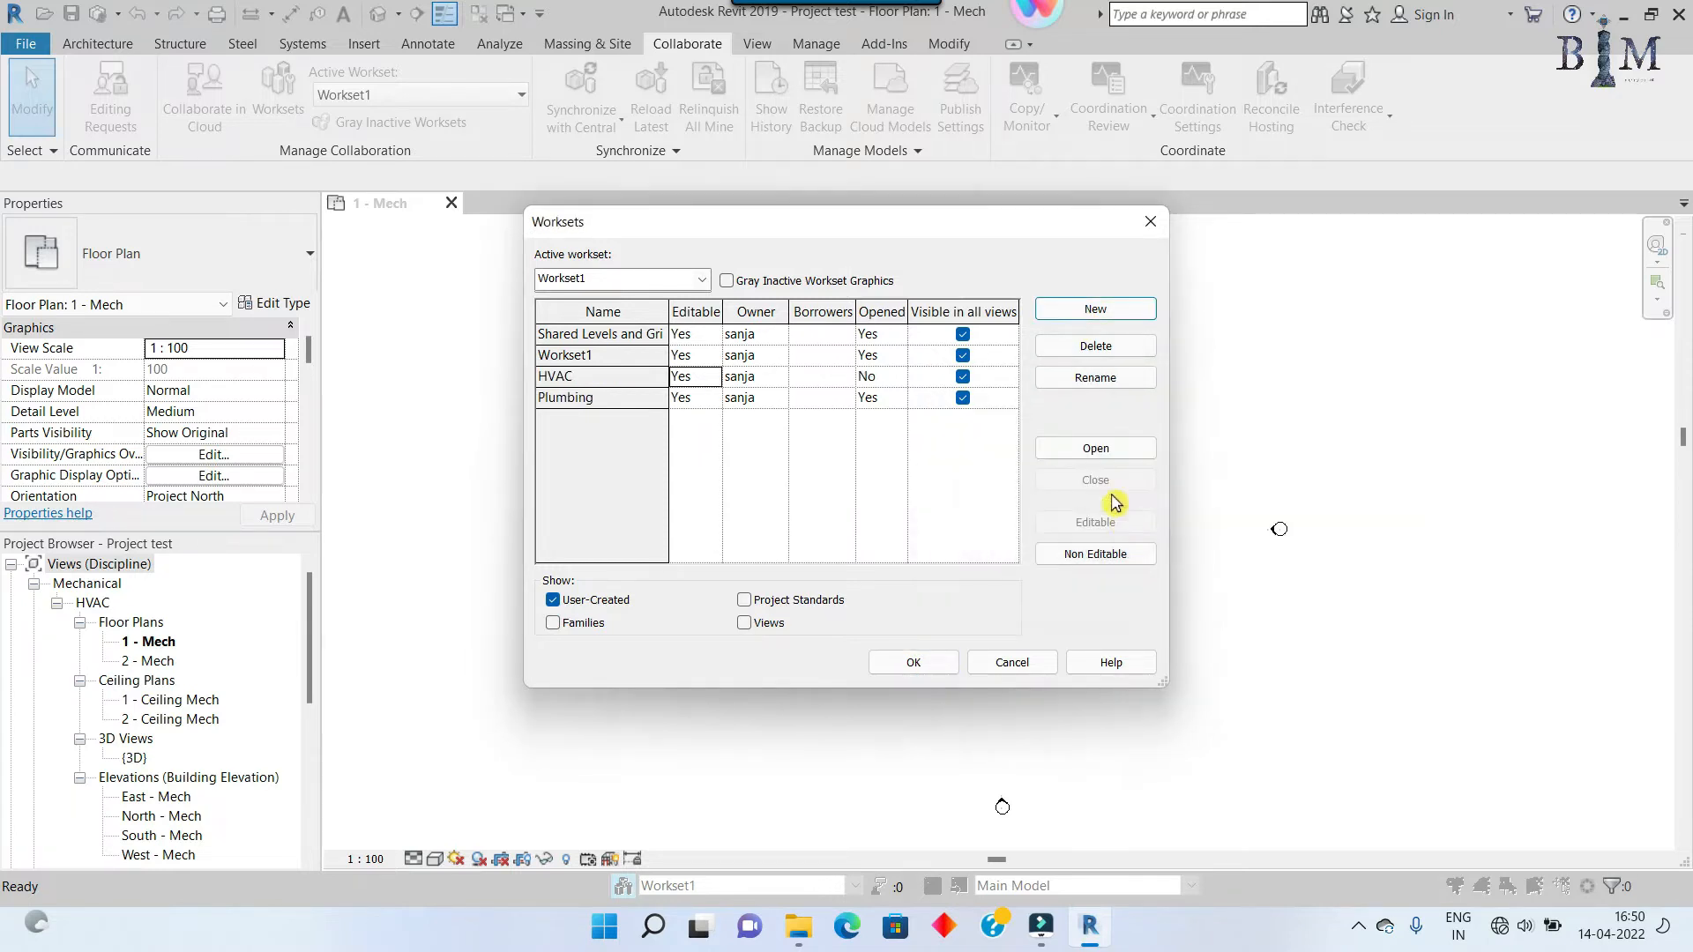
Step: Add a workset named Electrical and make it the active workset
click(1088, 310)
text(Ele)
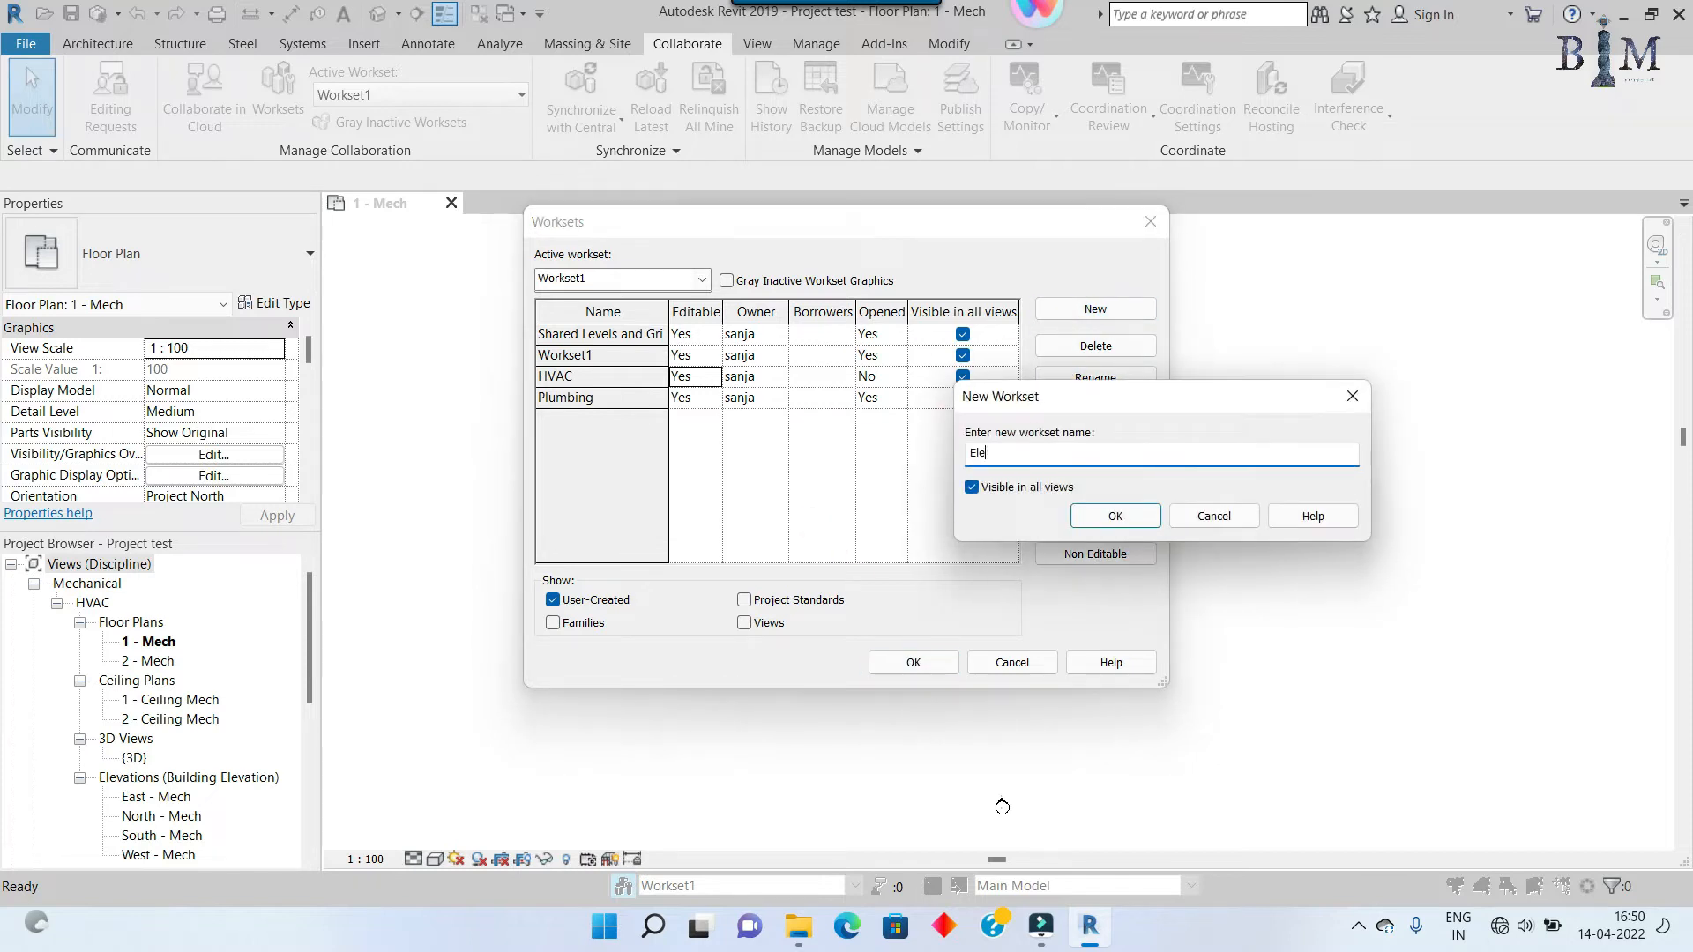
click(1116, 517)
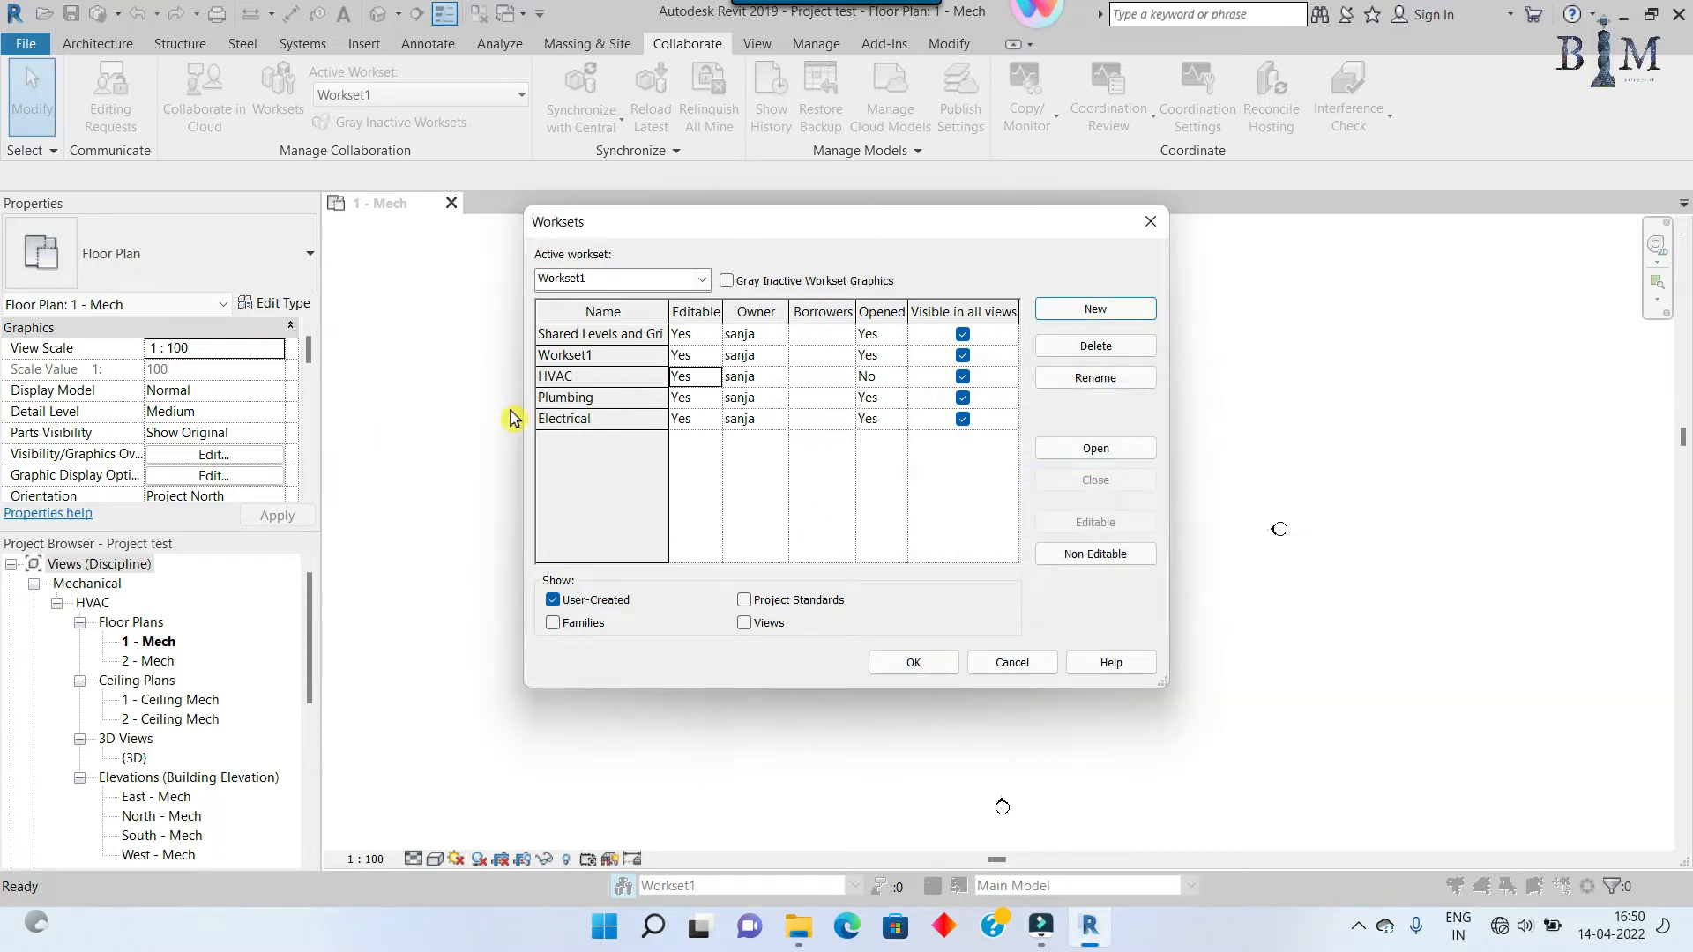
click(898, 663)
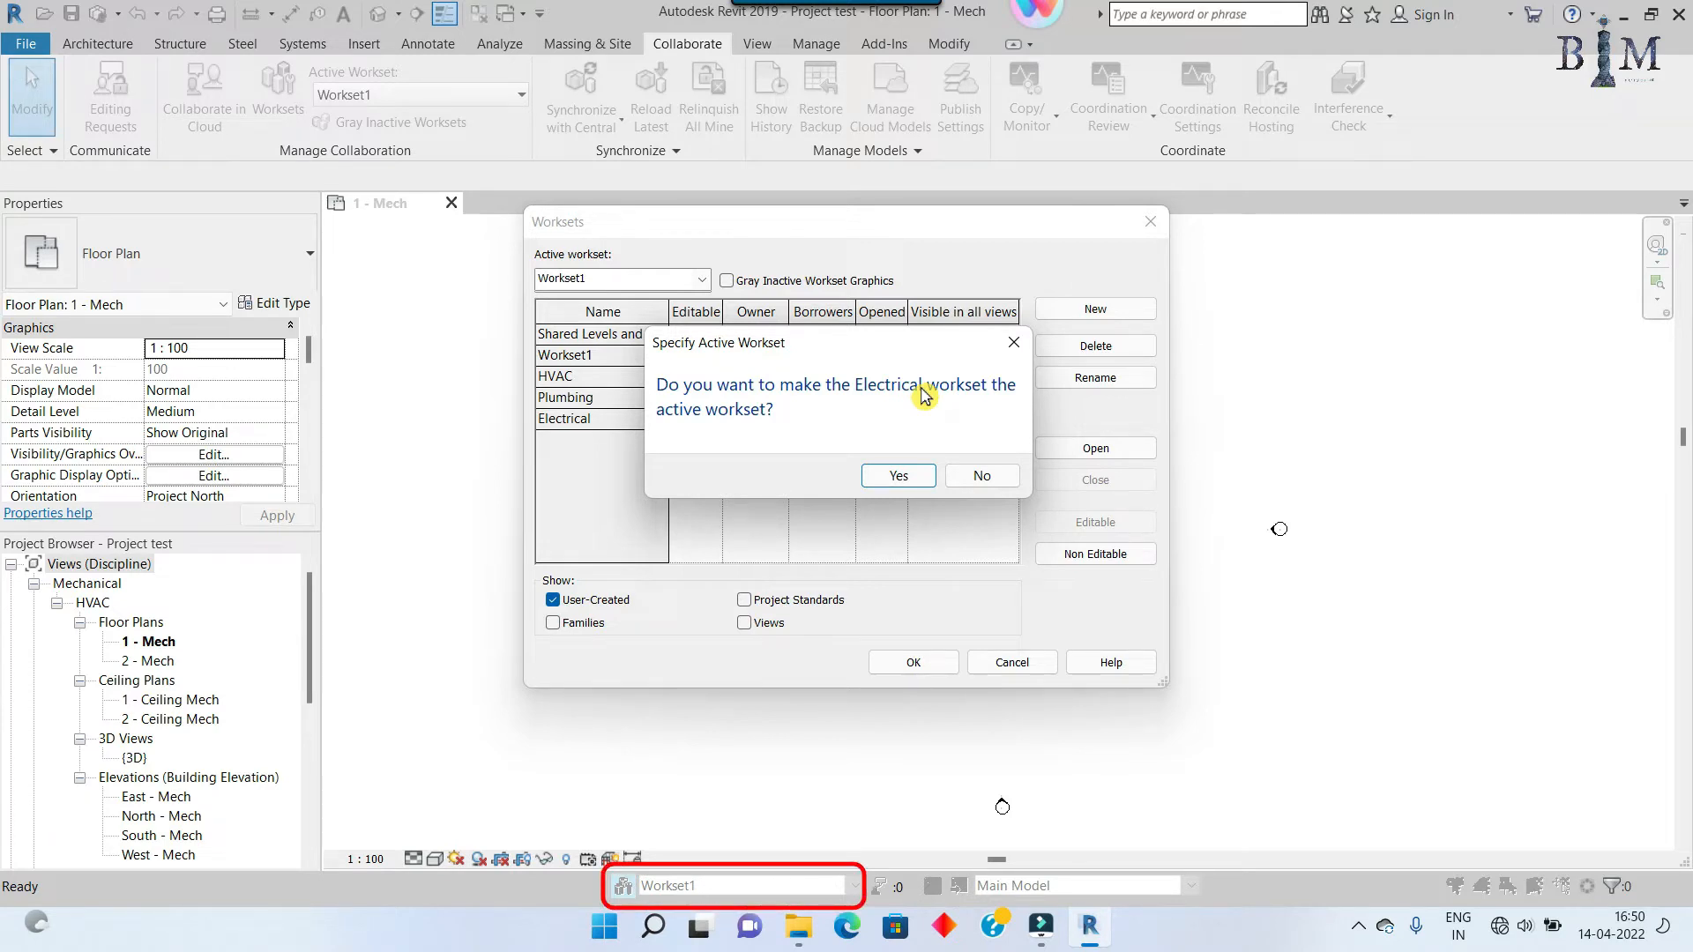
click(893, 479)
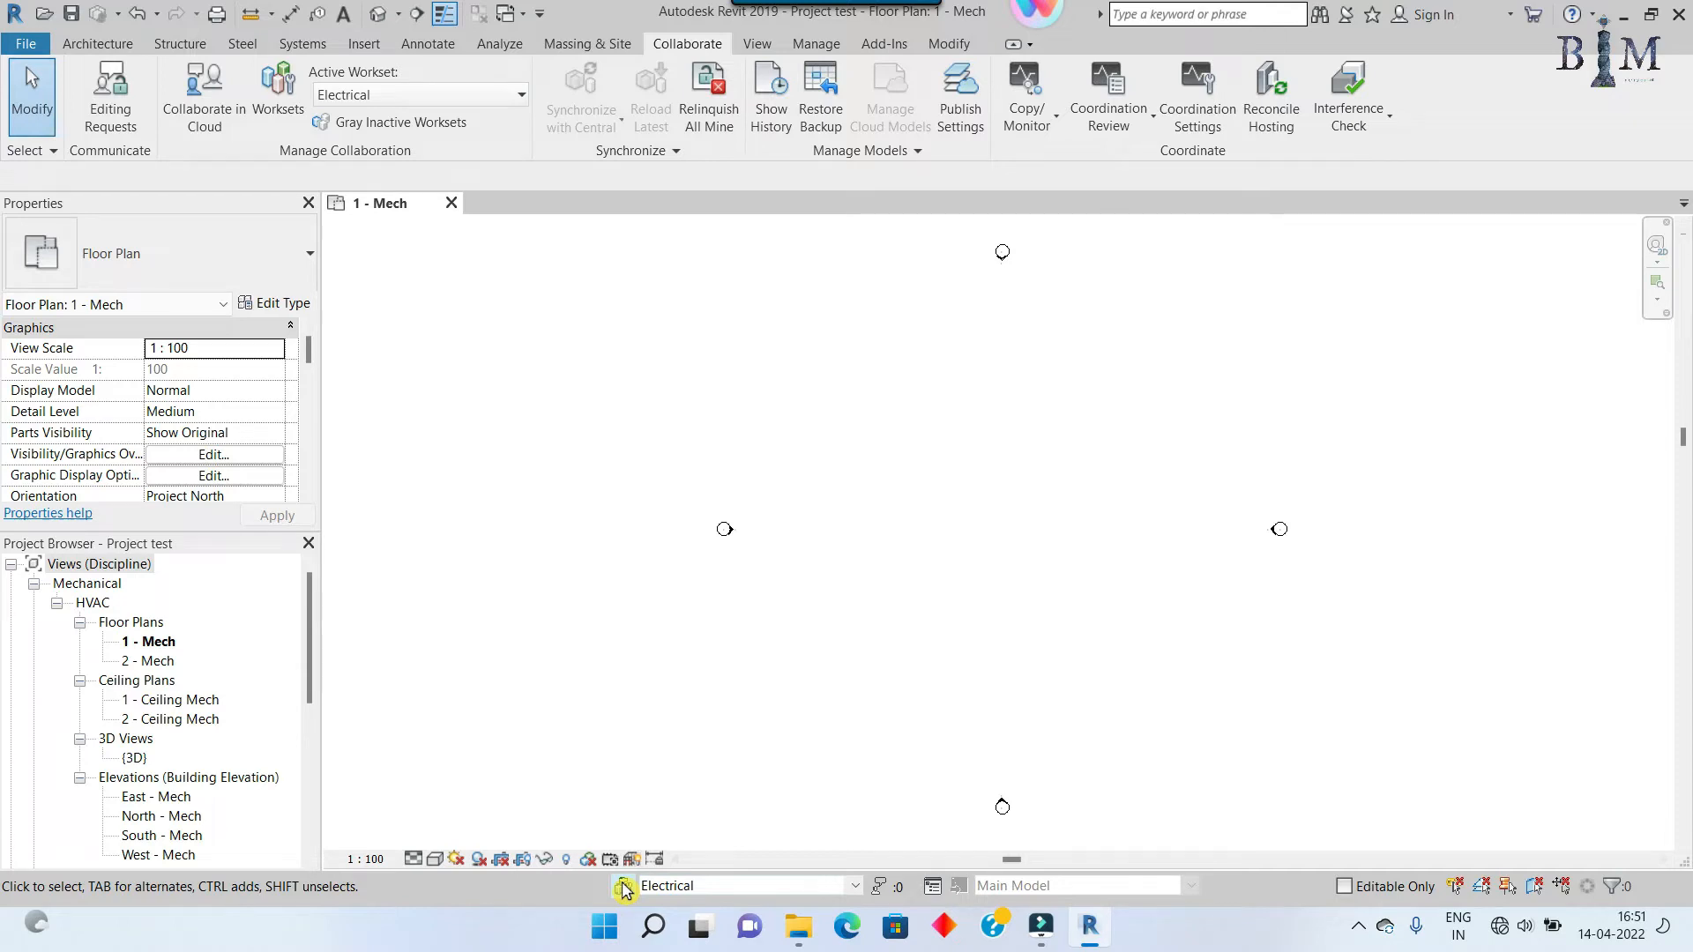
Step: Save the project as the central model Project test.rvt in the Practical folder, keeping the default save options
click(26, 49)
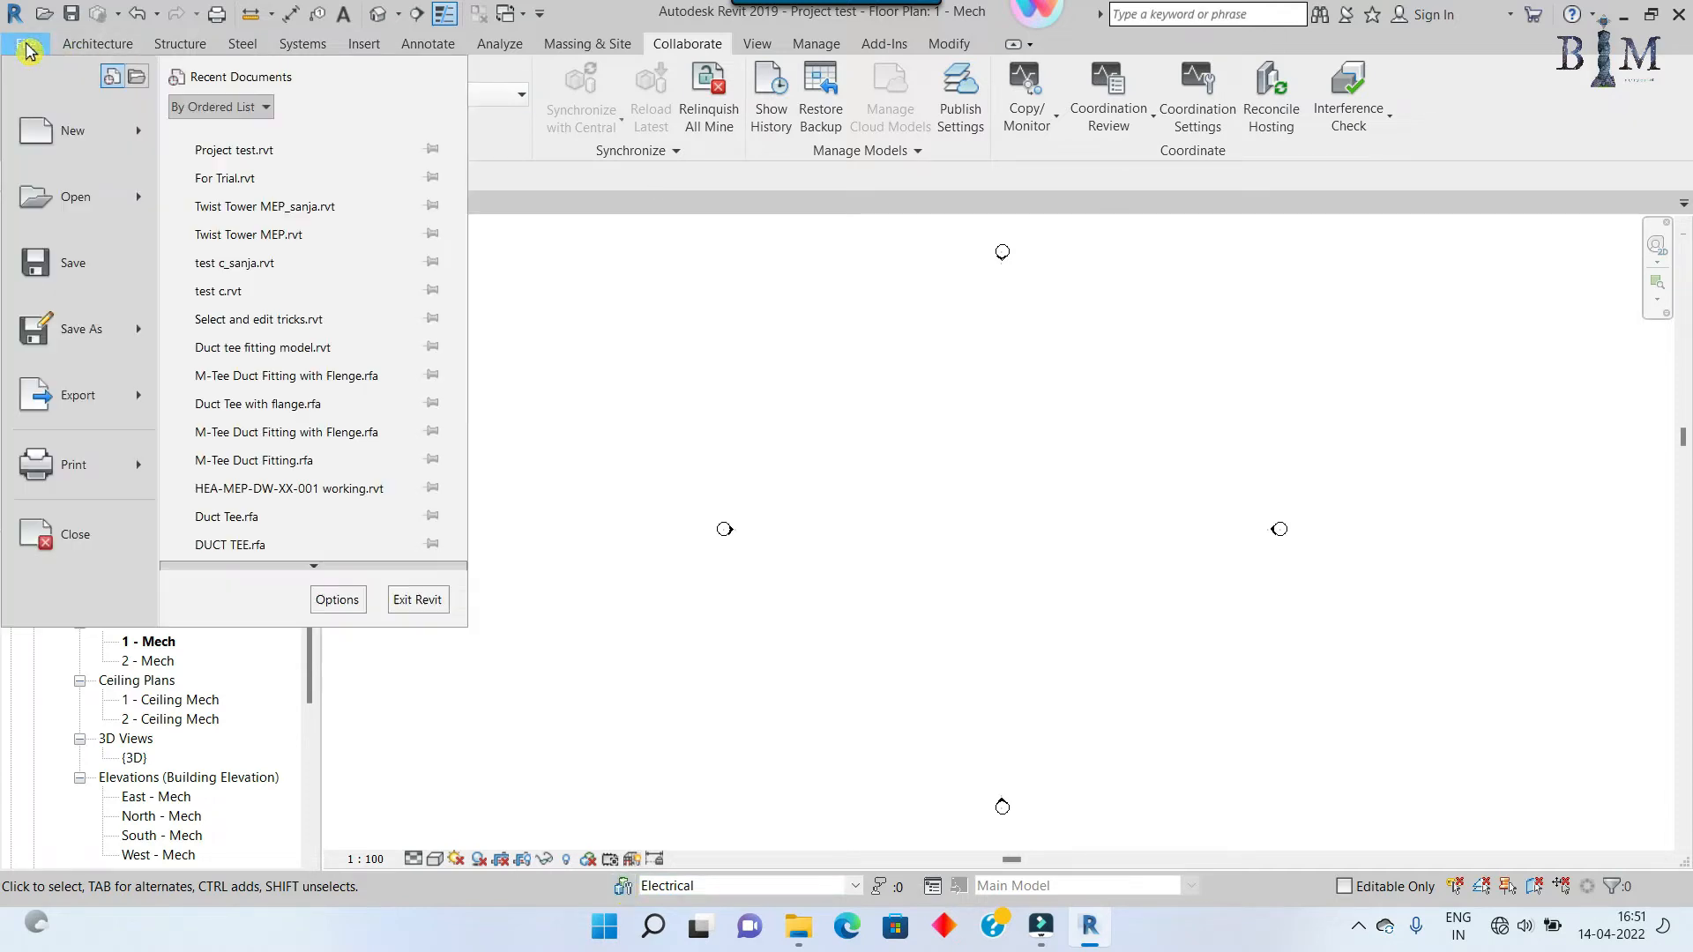
mouse_move(121, 339)
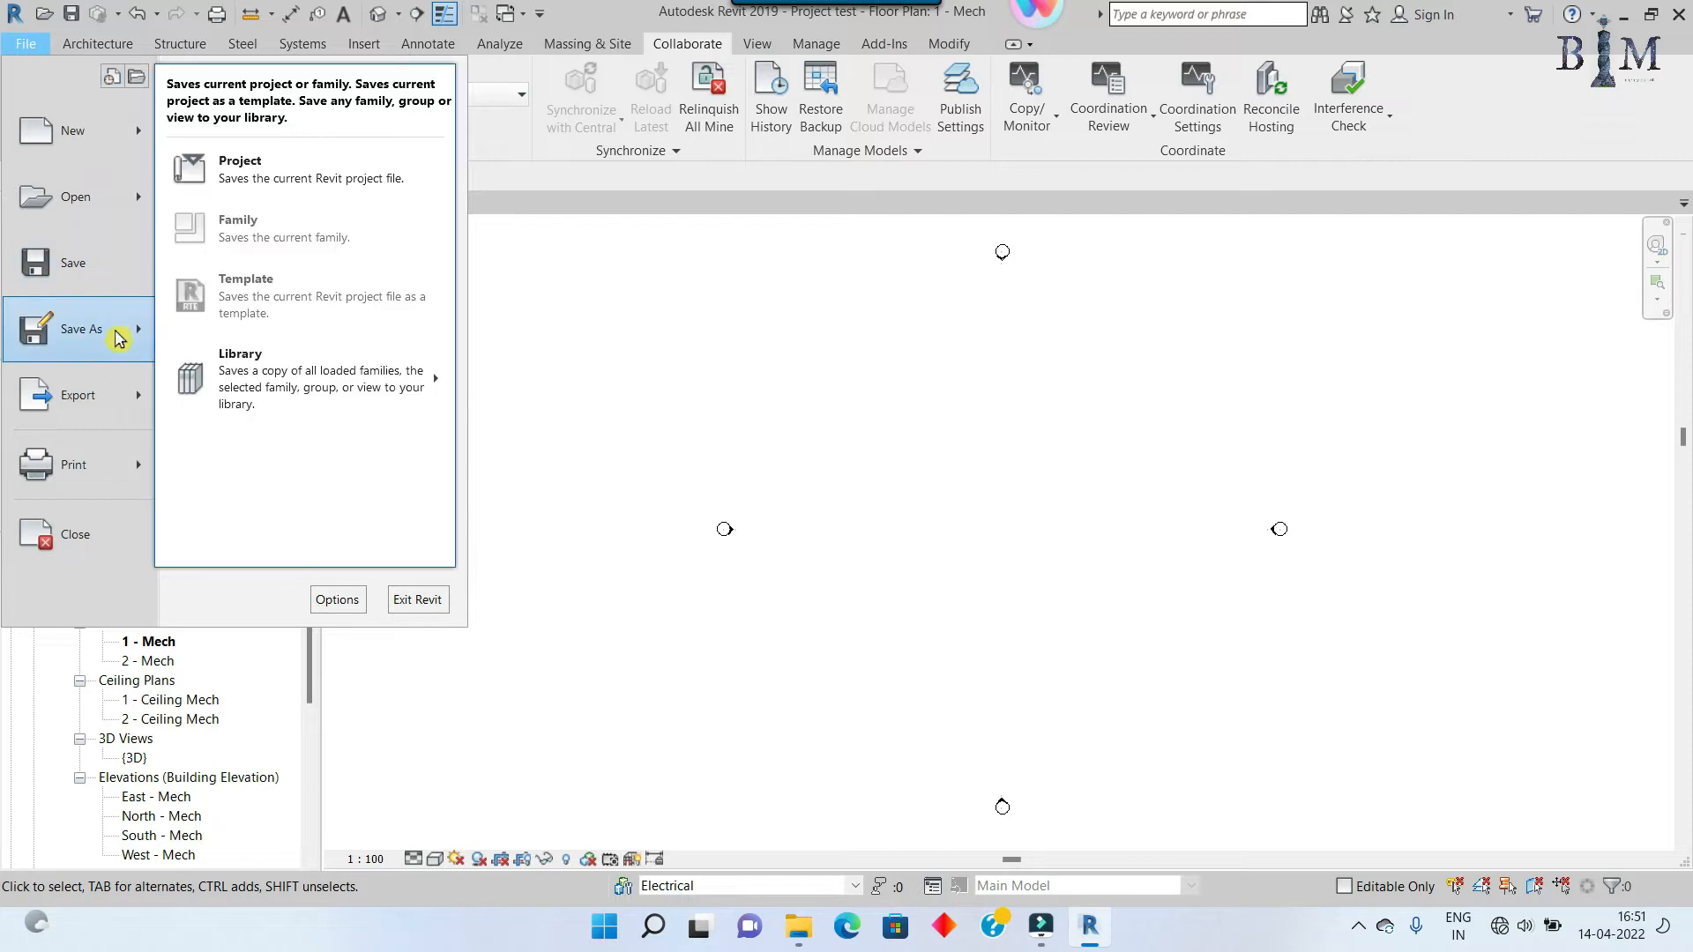
click(301, 167)
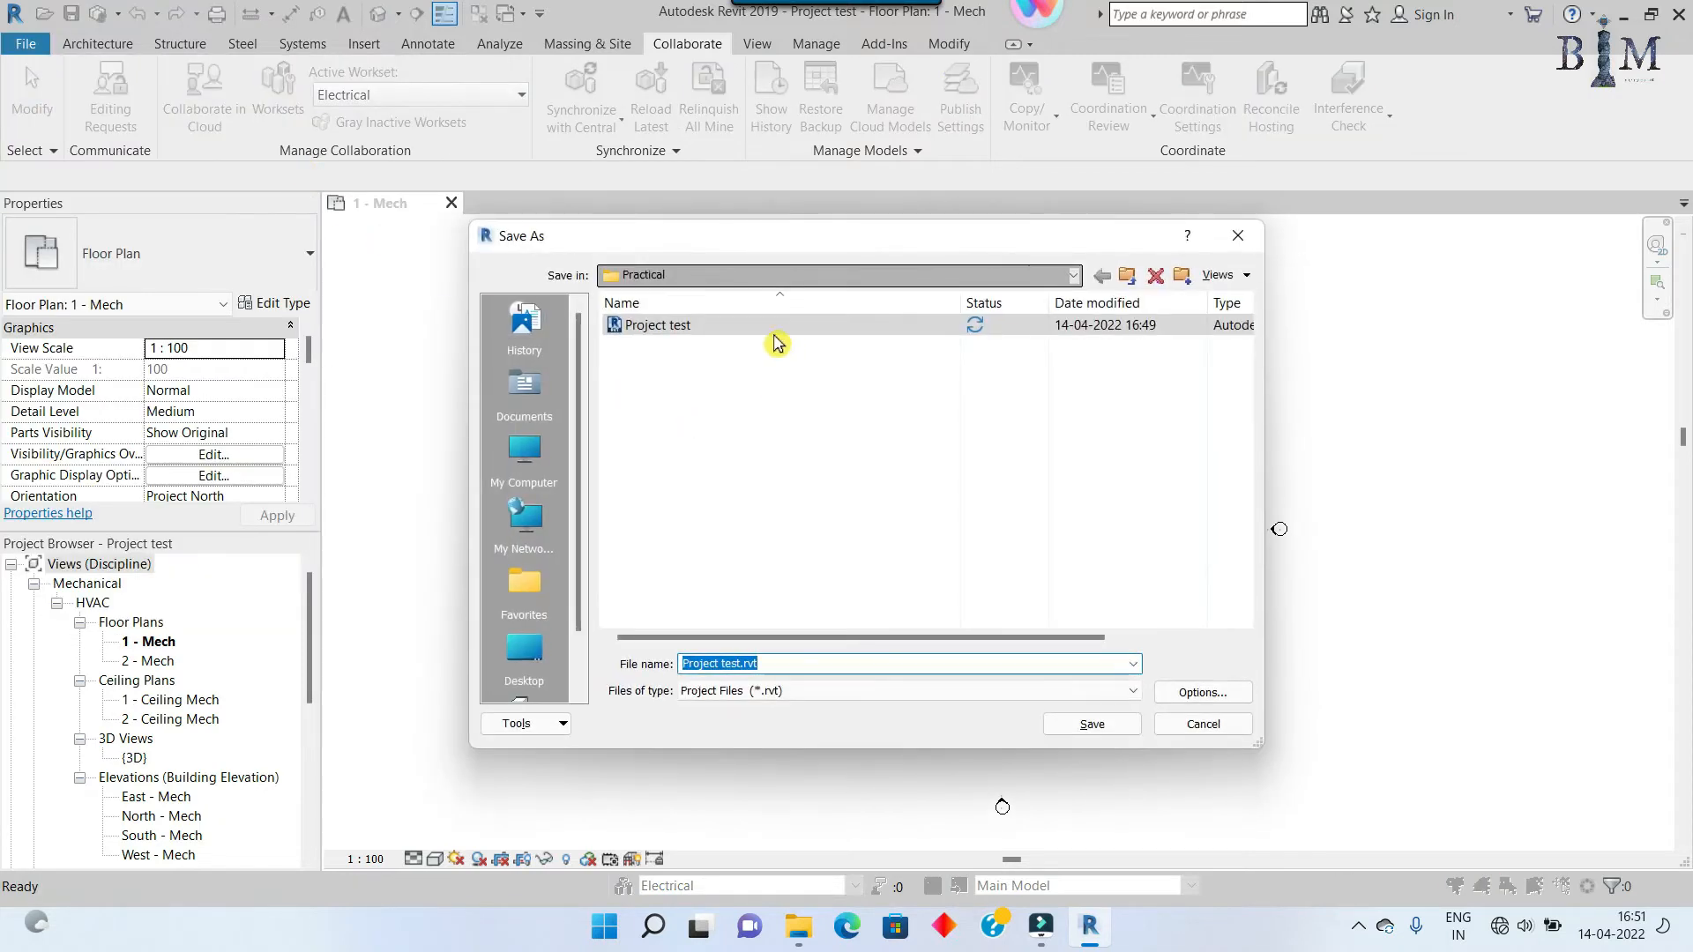
click(1200, 693)
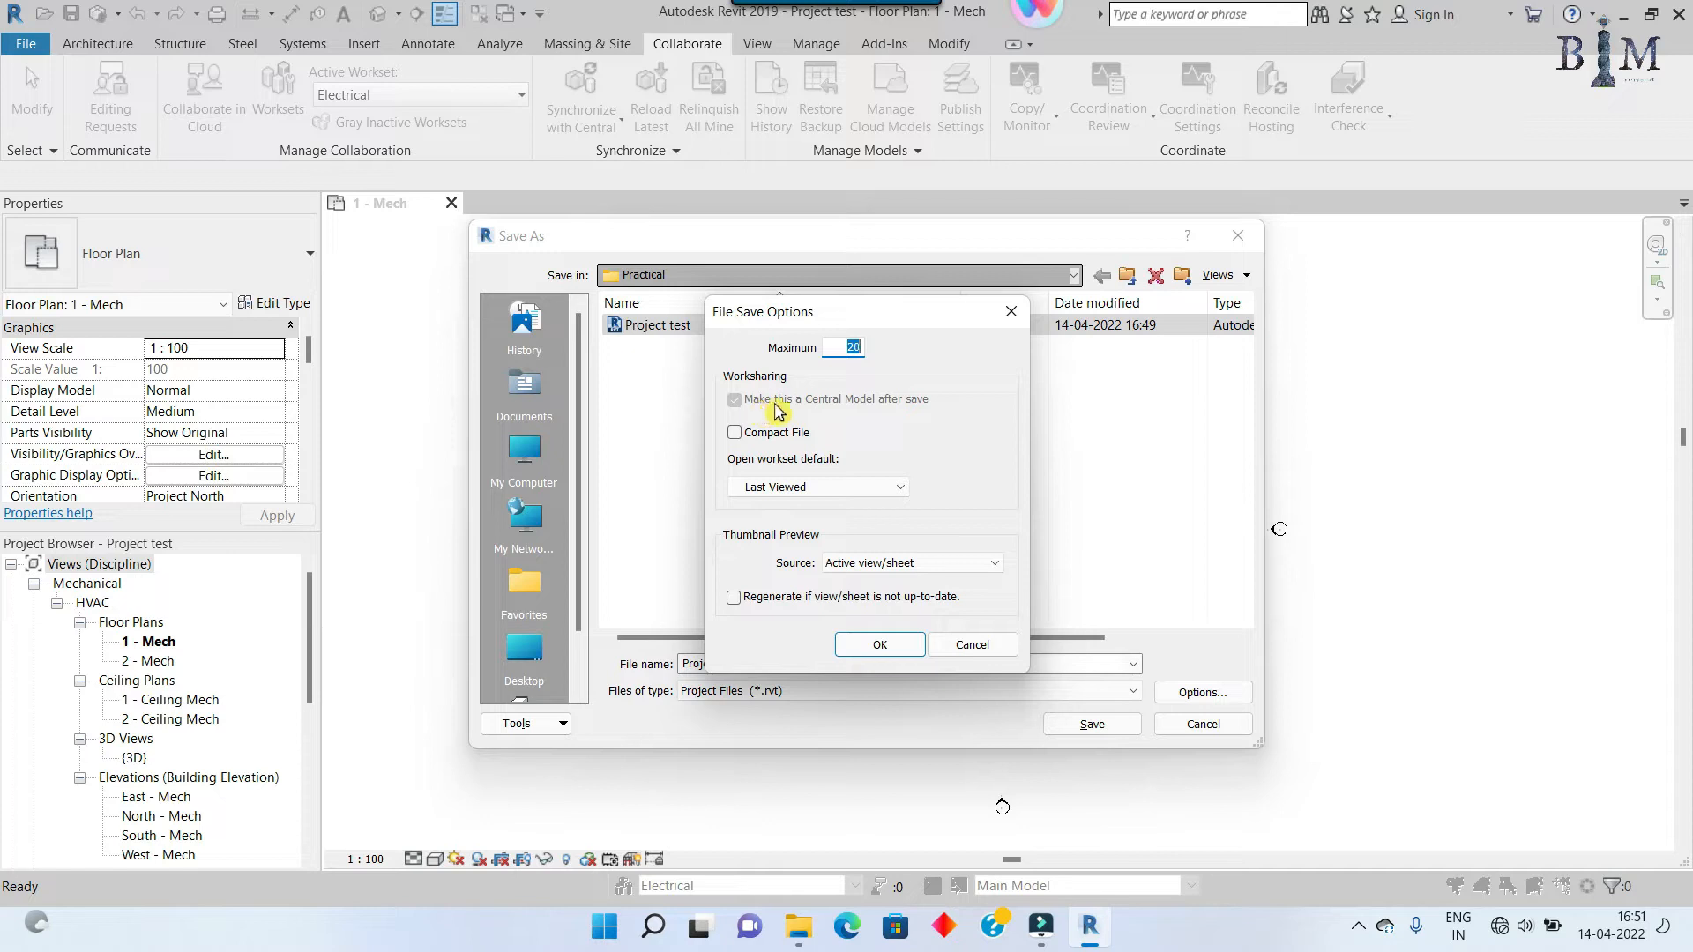
click(882, 648)
click(1062, 732)
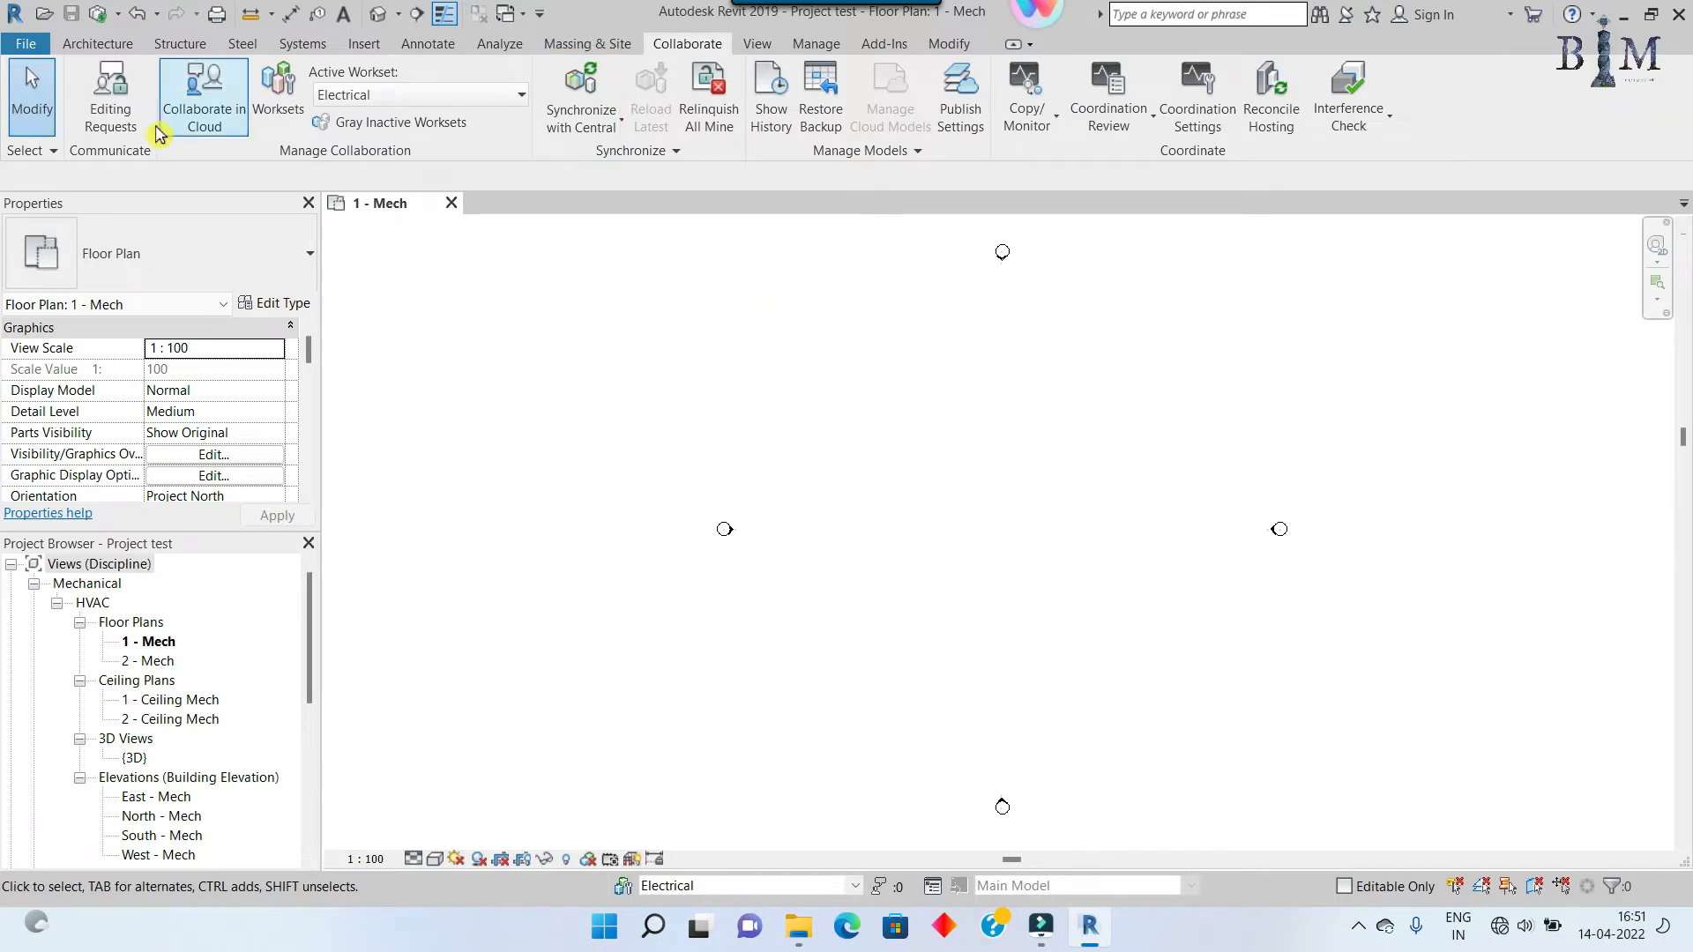
Step: Save the project again over Project test.rvt with Make this a Central Model after save enabled
click(25, 43)
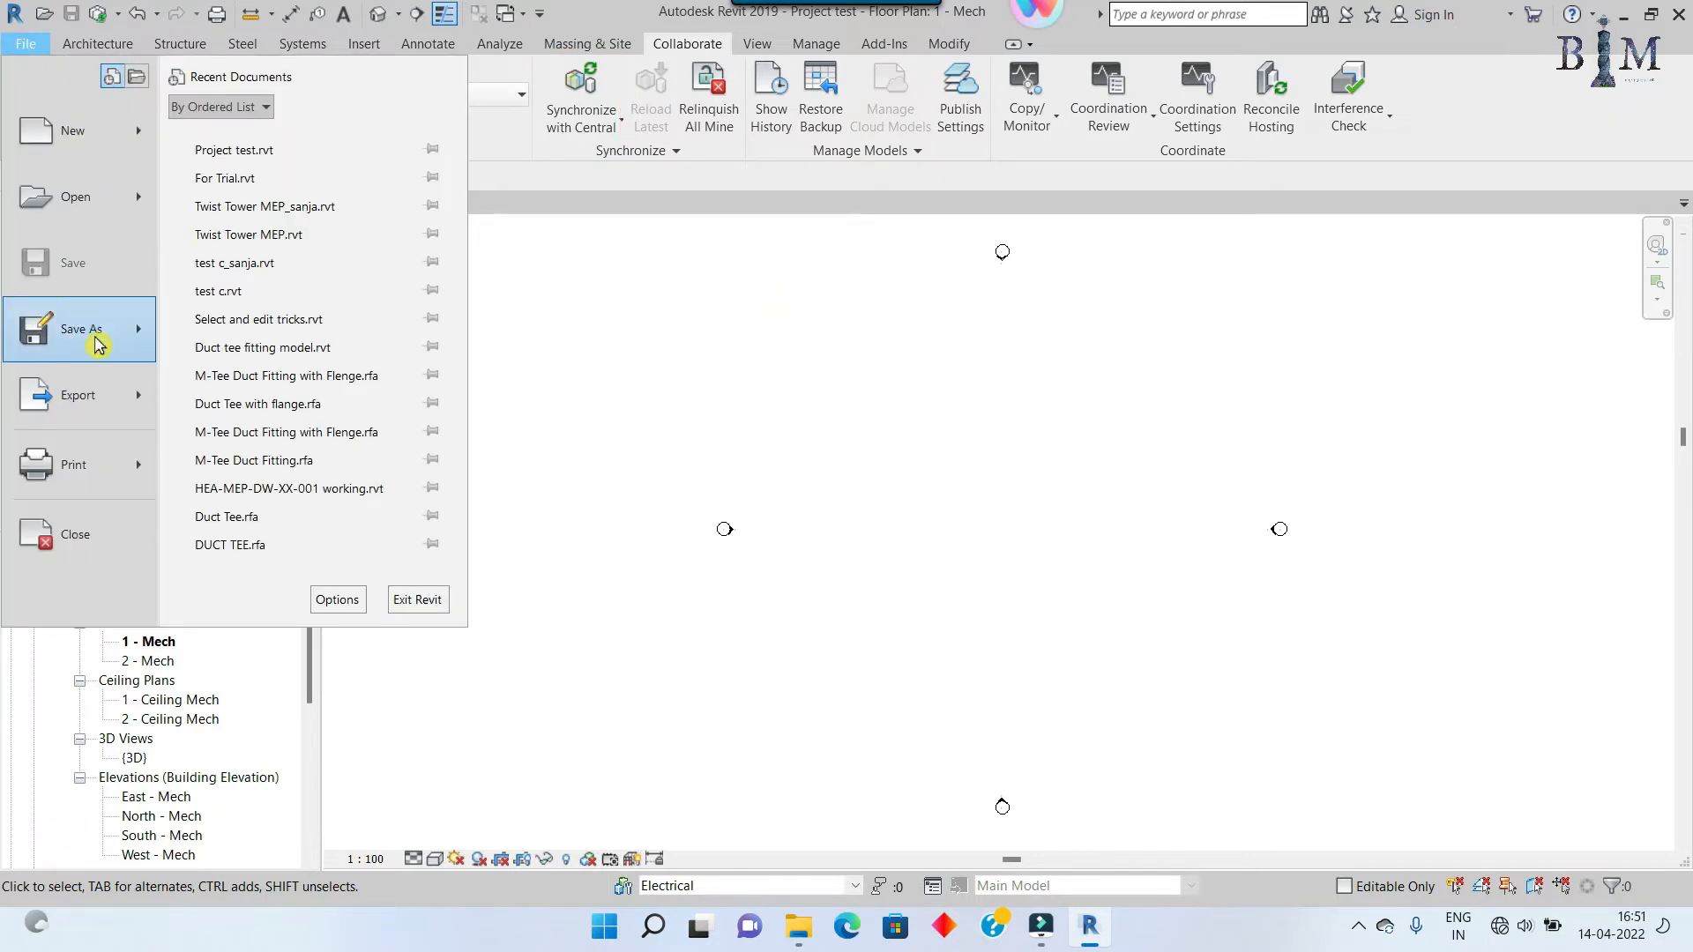
mouse_move(97, 344)
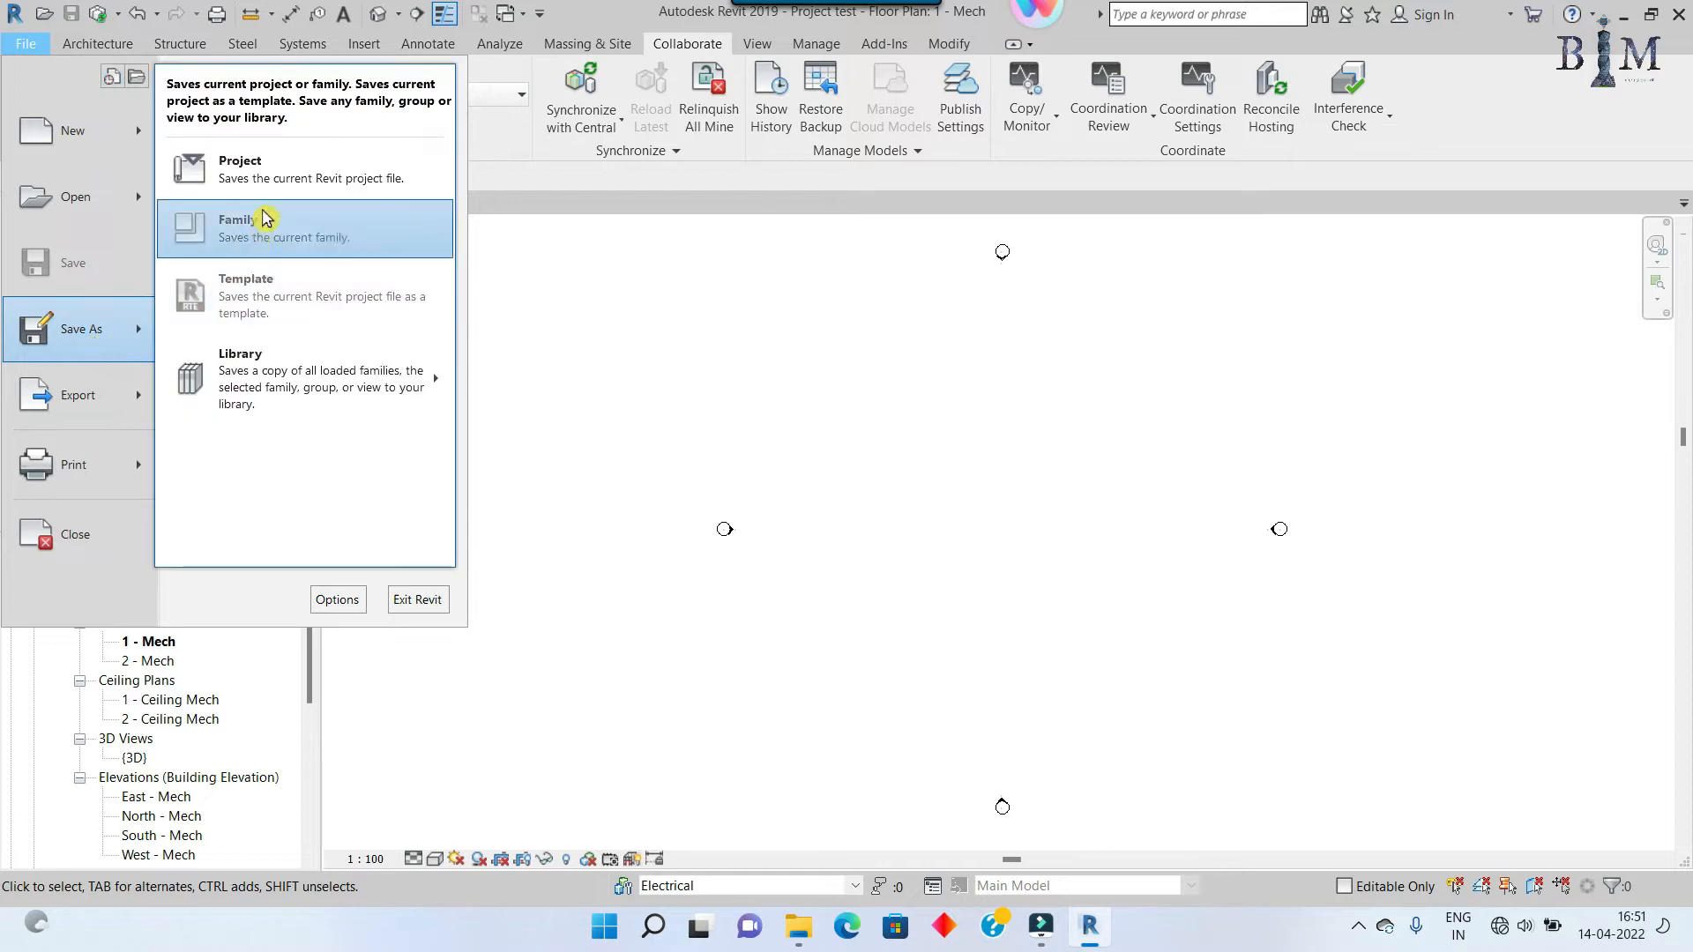
click(283, 167)
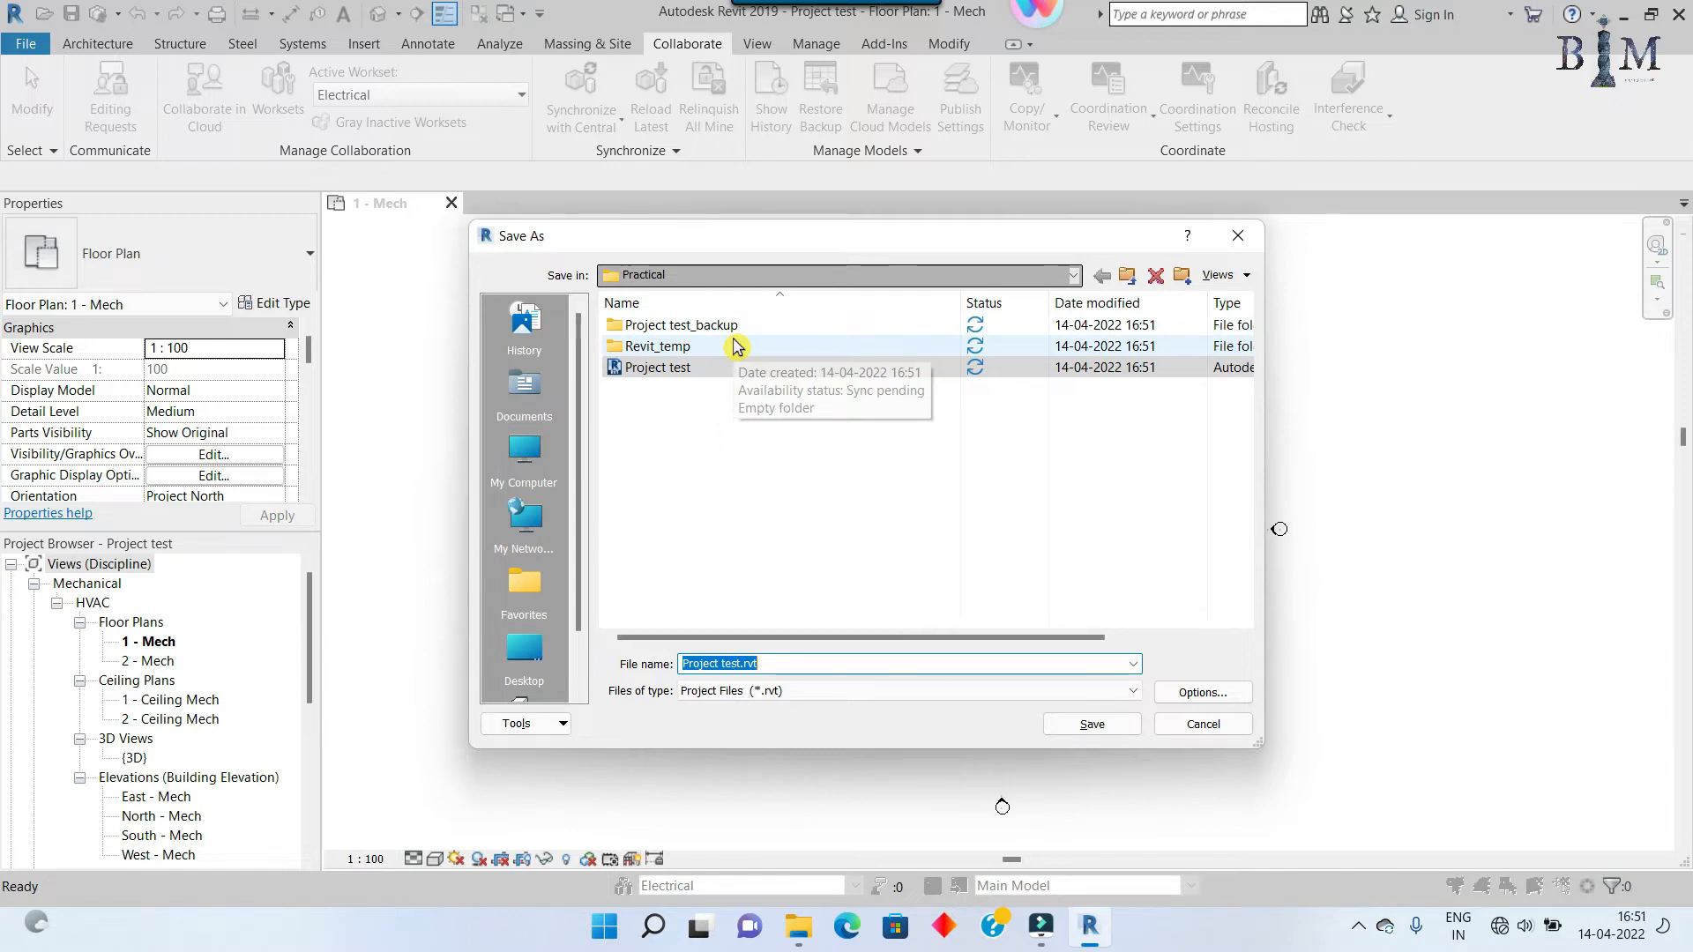
click(1190, 696)
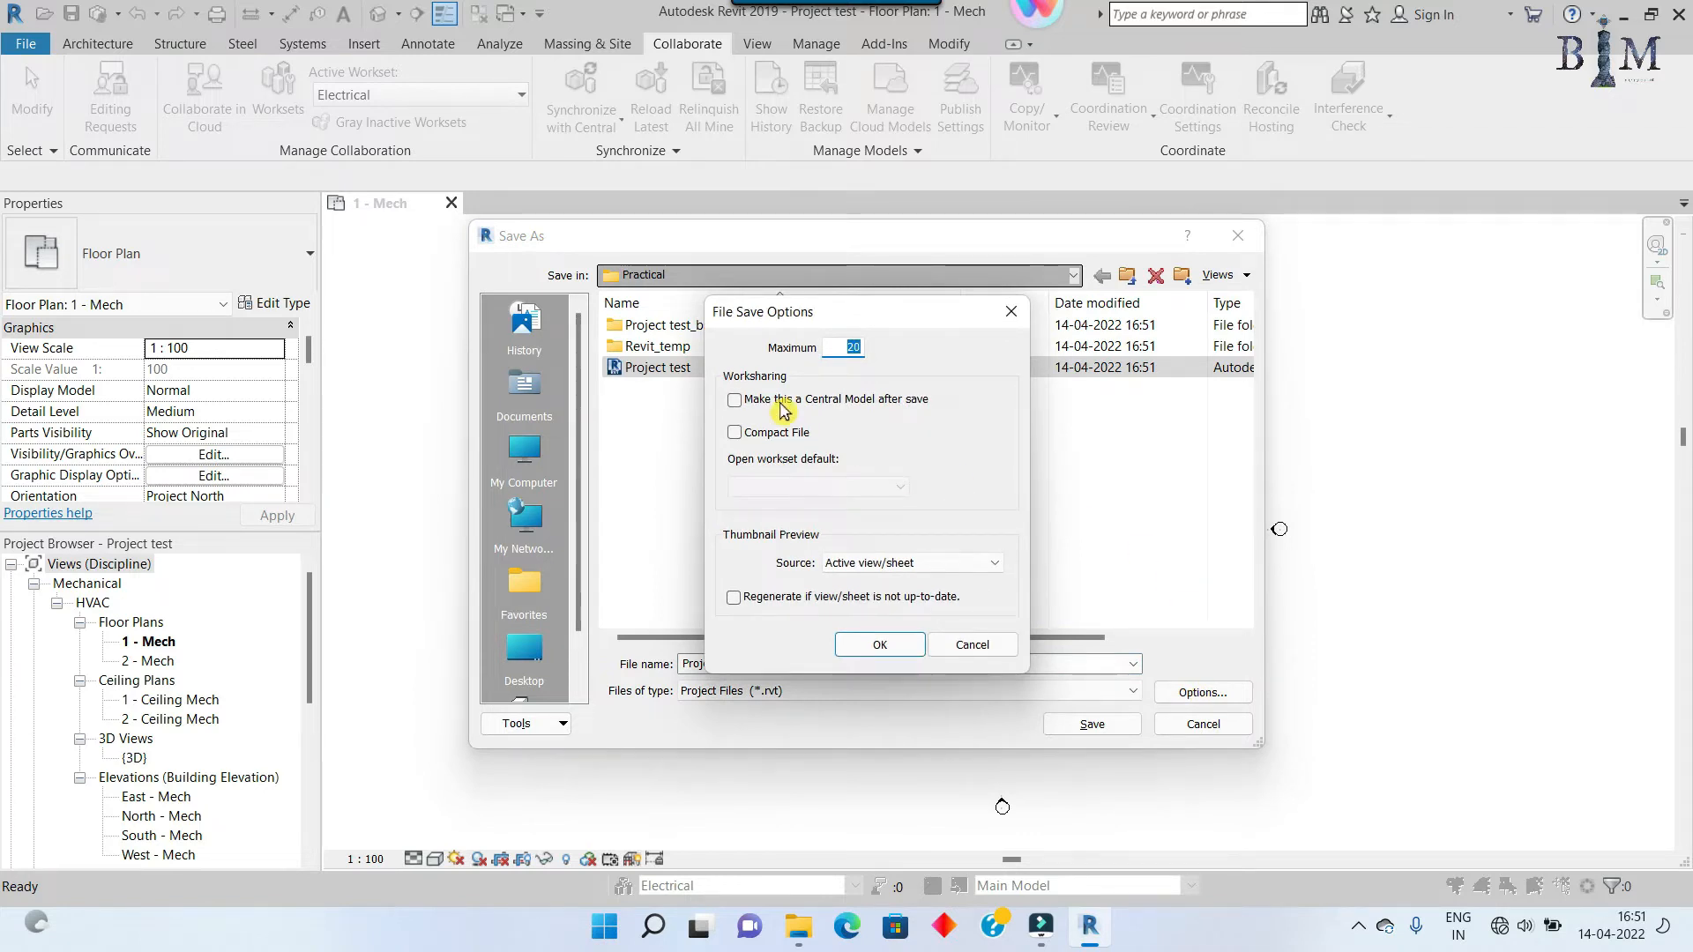
click(781, 402)
click(879, 643)
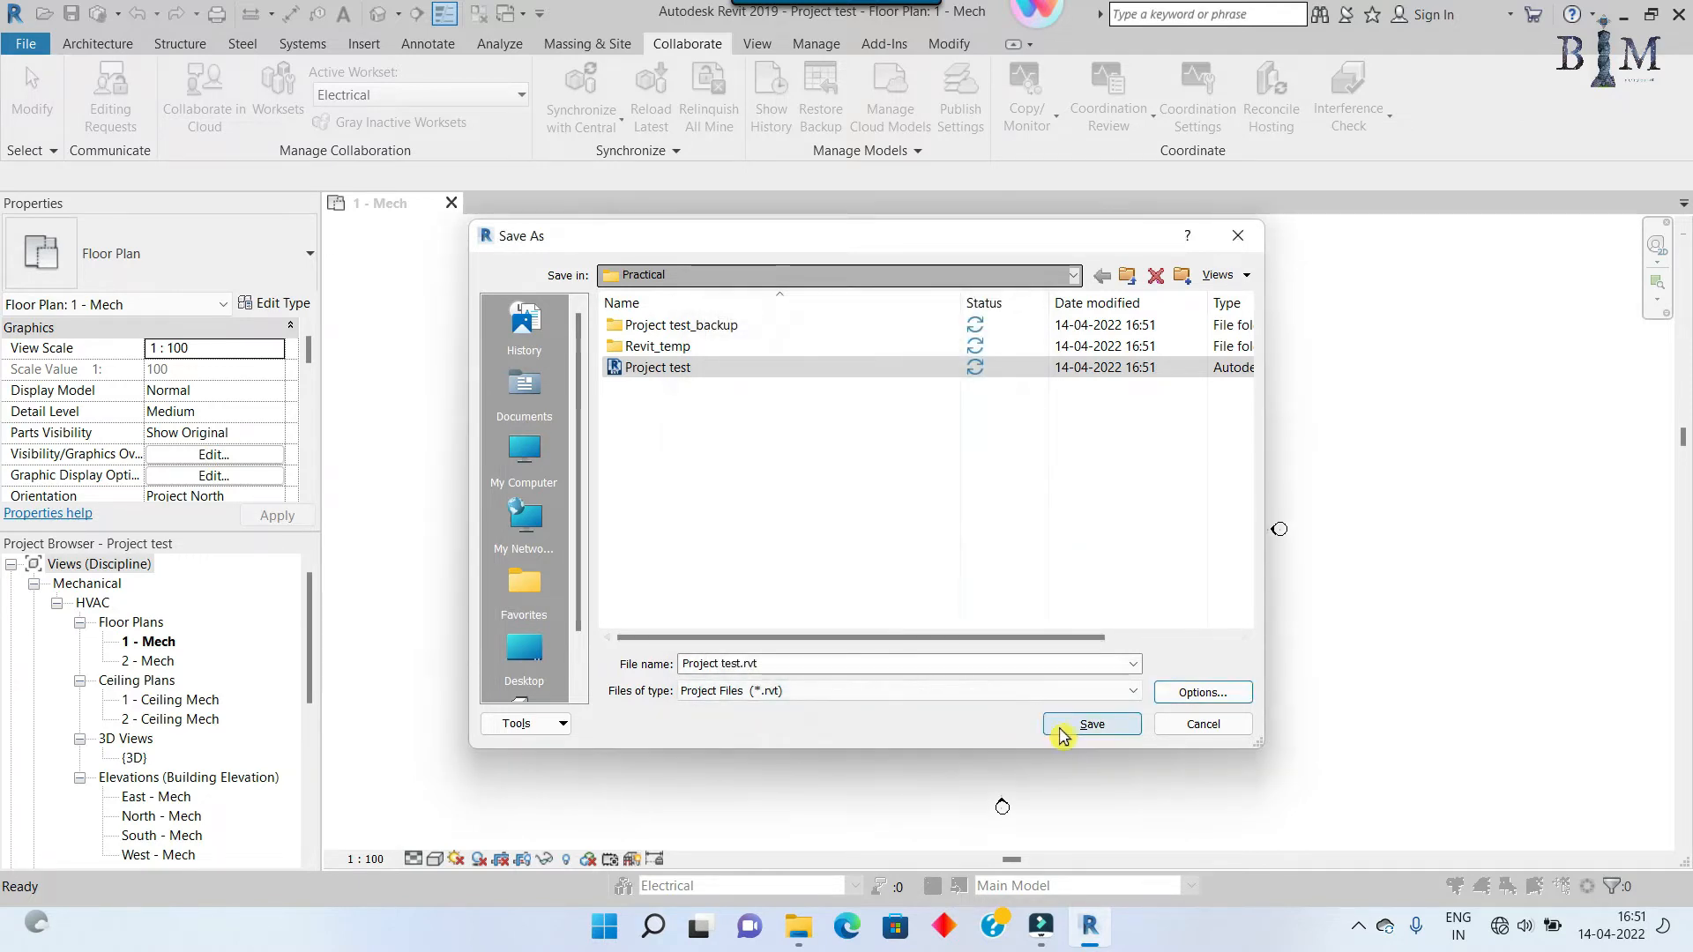
click(1071, 728)
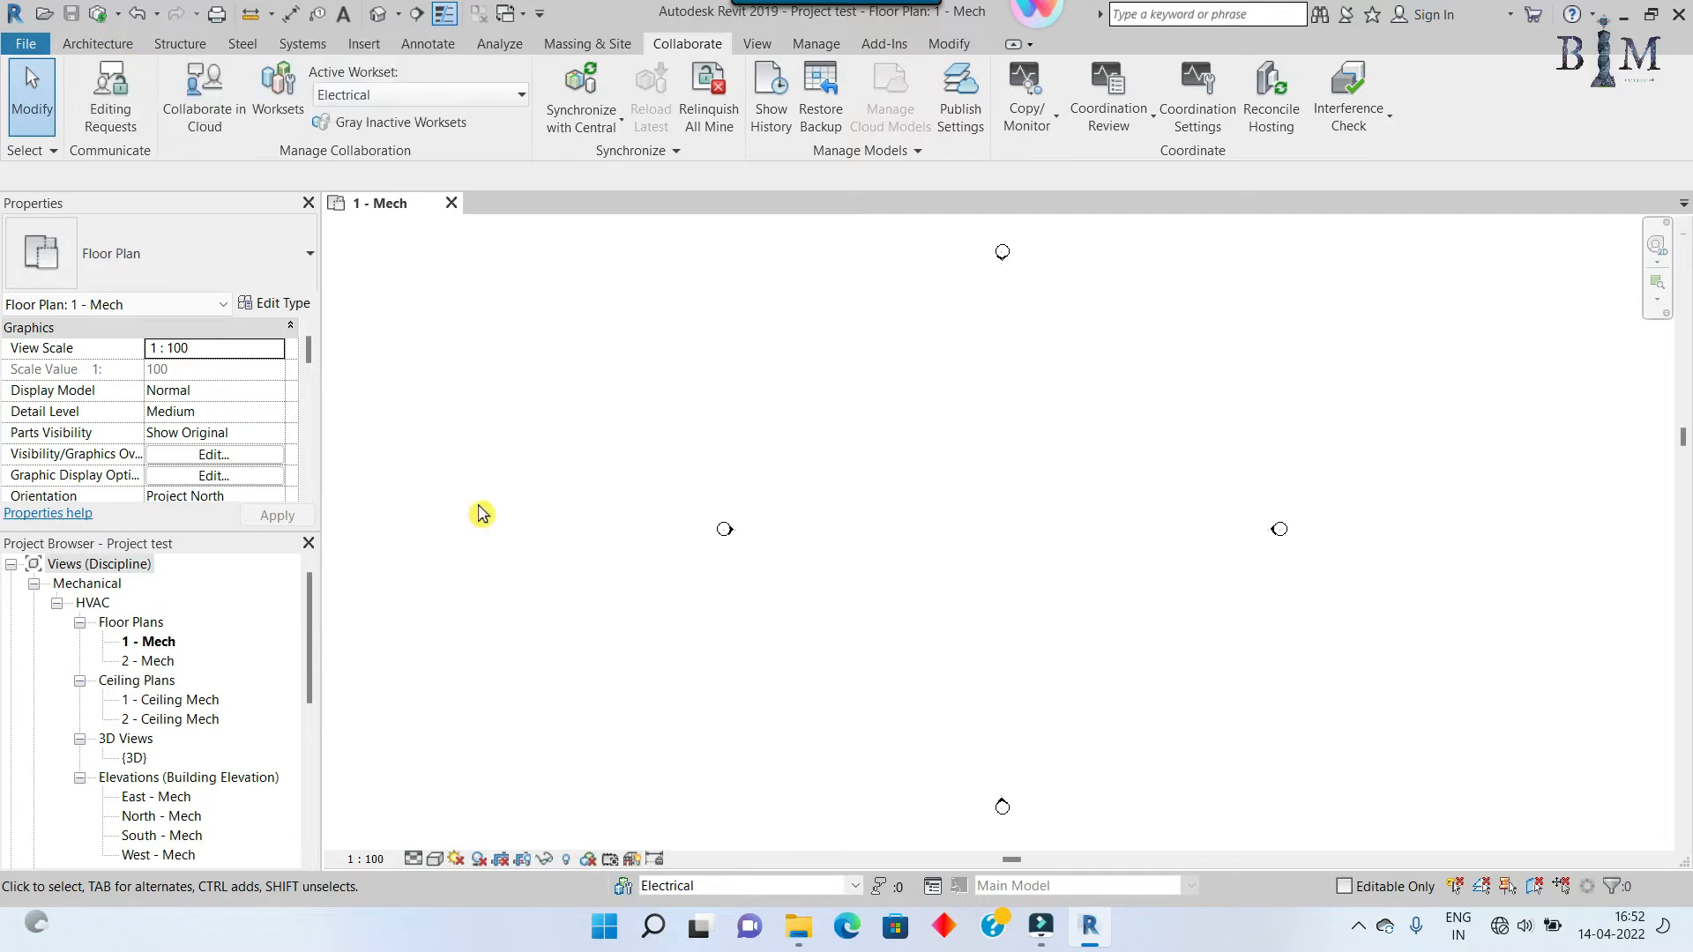
Step: Set the HVAC workset's Opened status to Yes and apply the workset changes
click(633, 887)
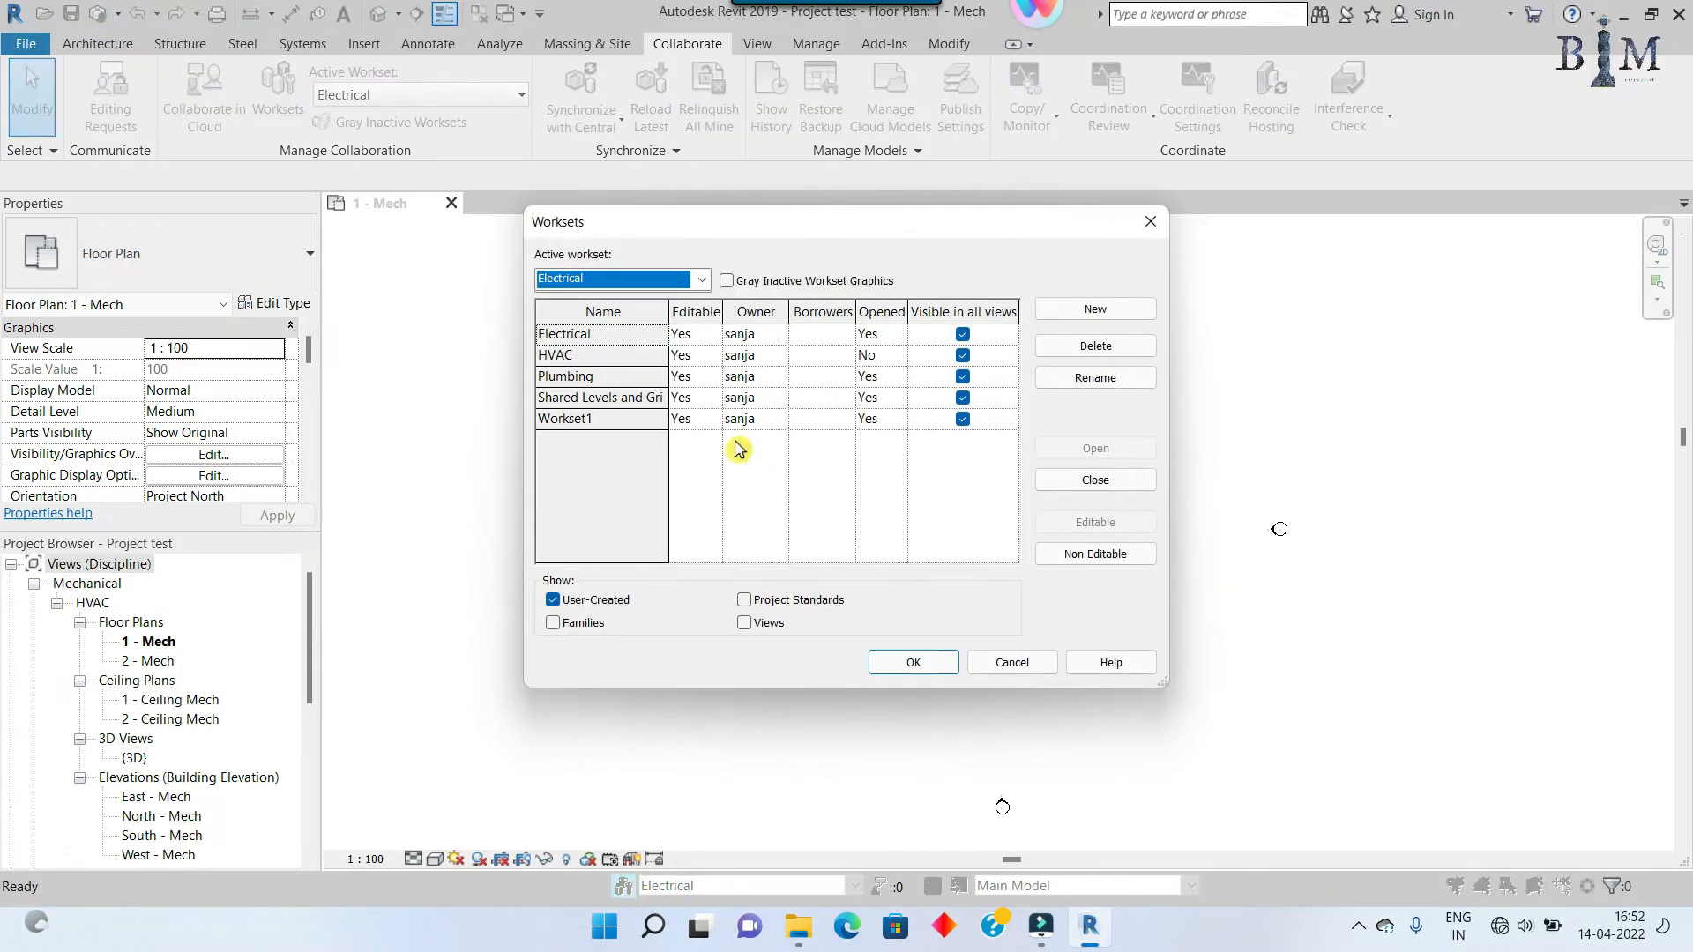
click(898, 356)
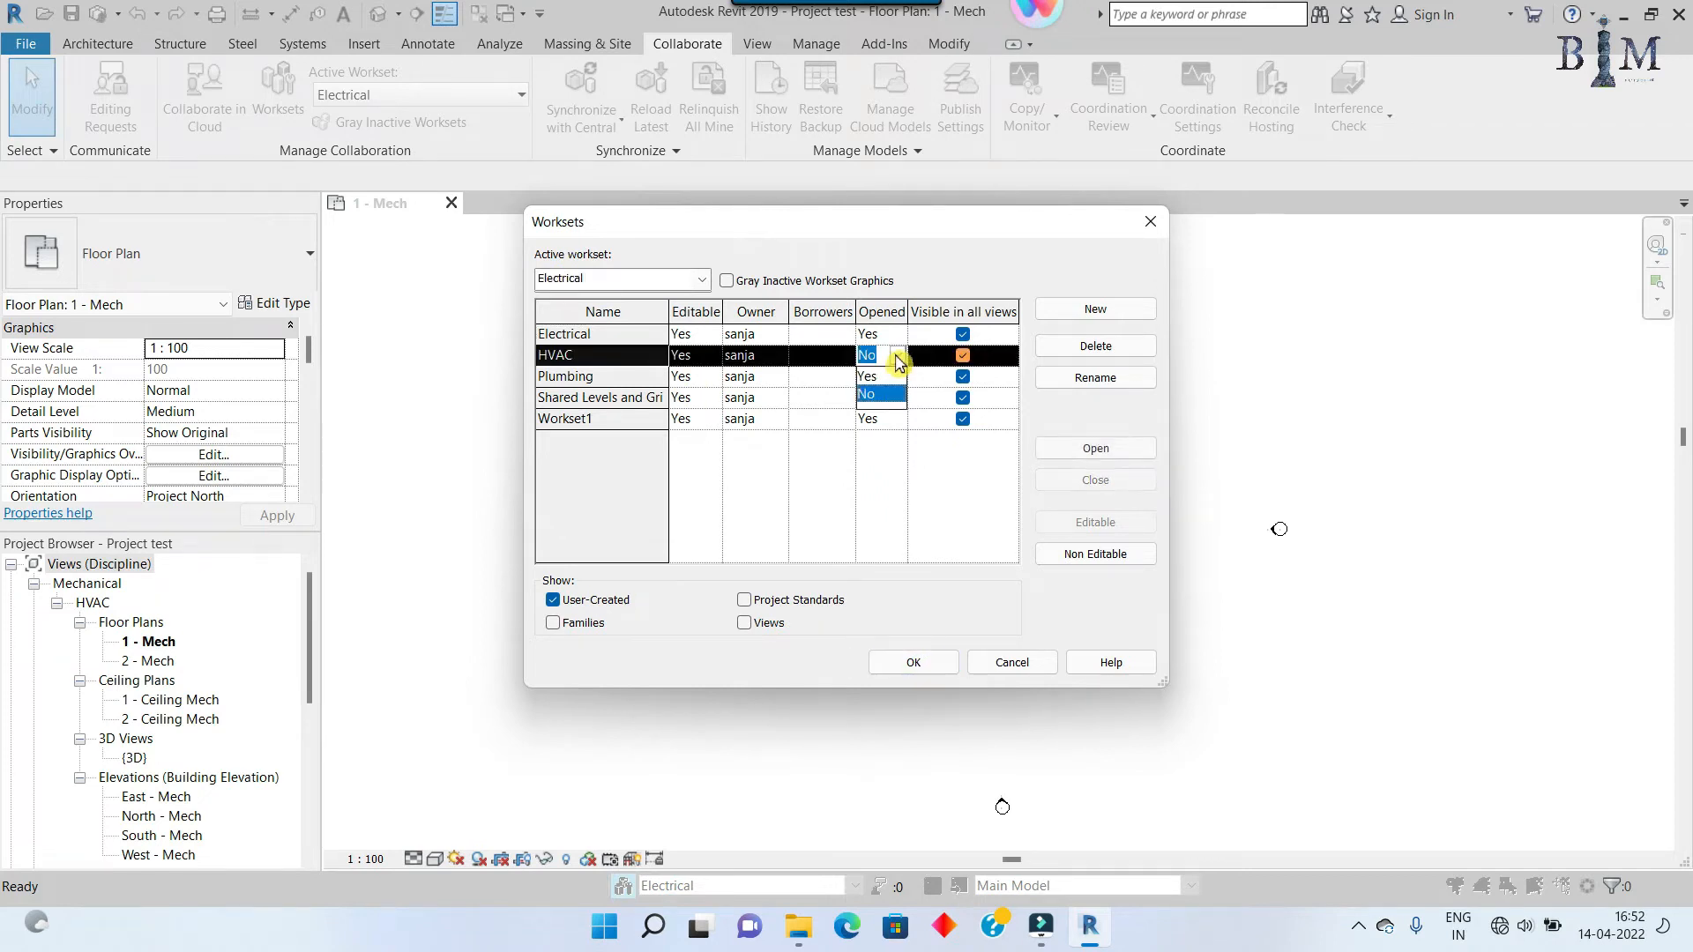
click(857, 384)
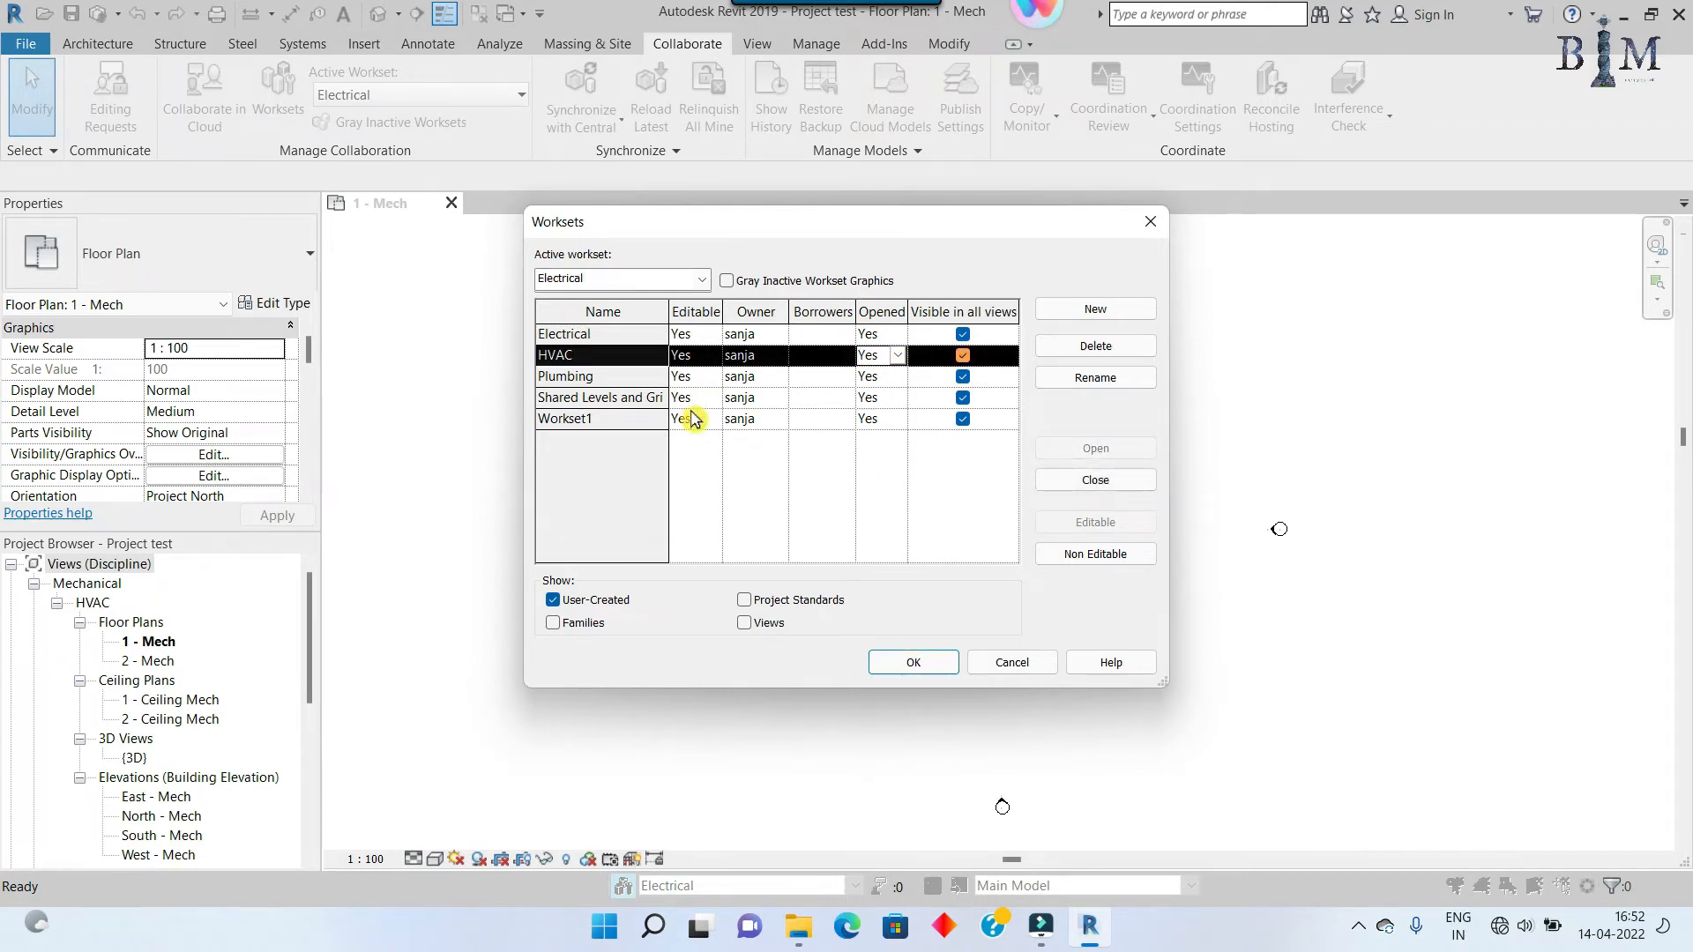
click(913, 670)
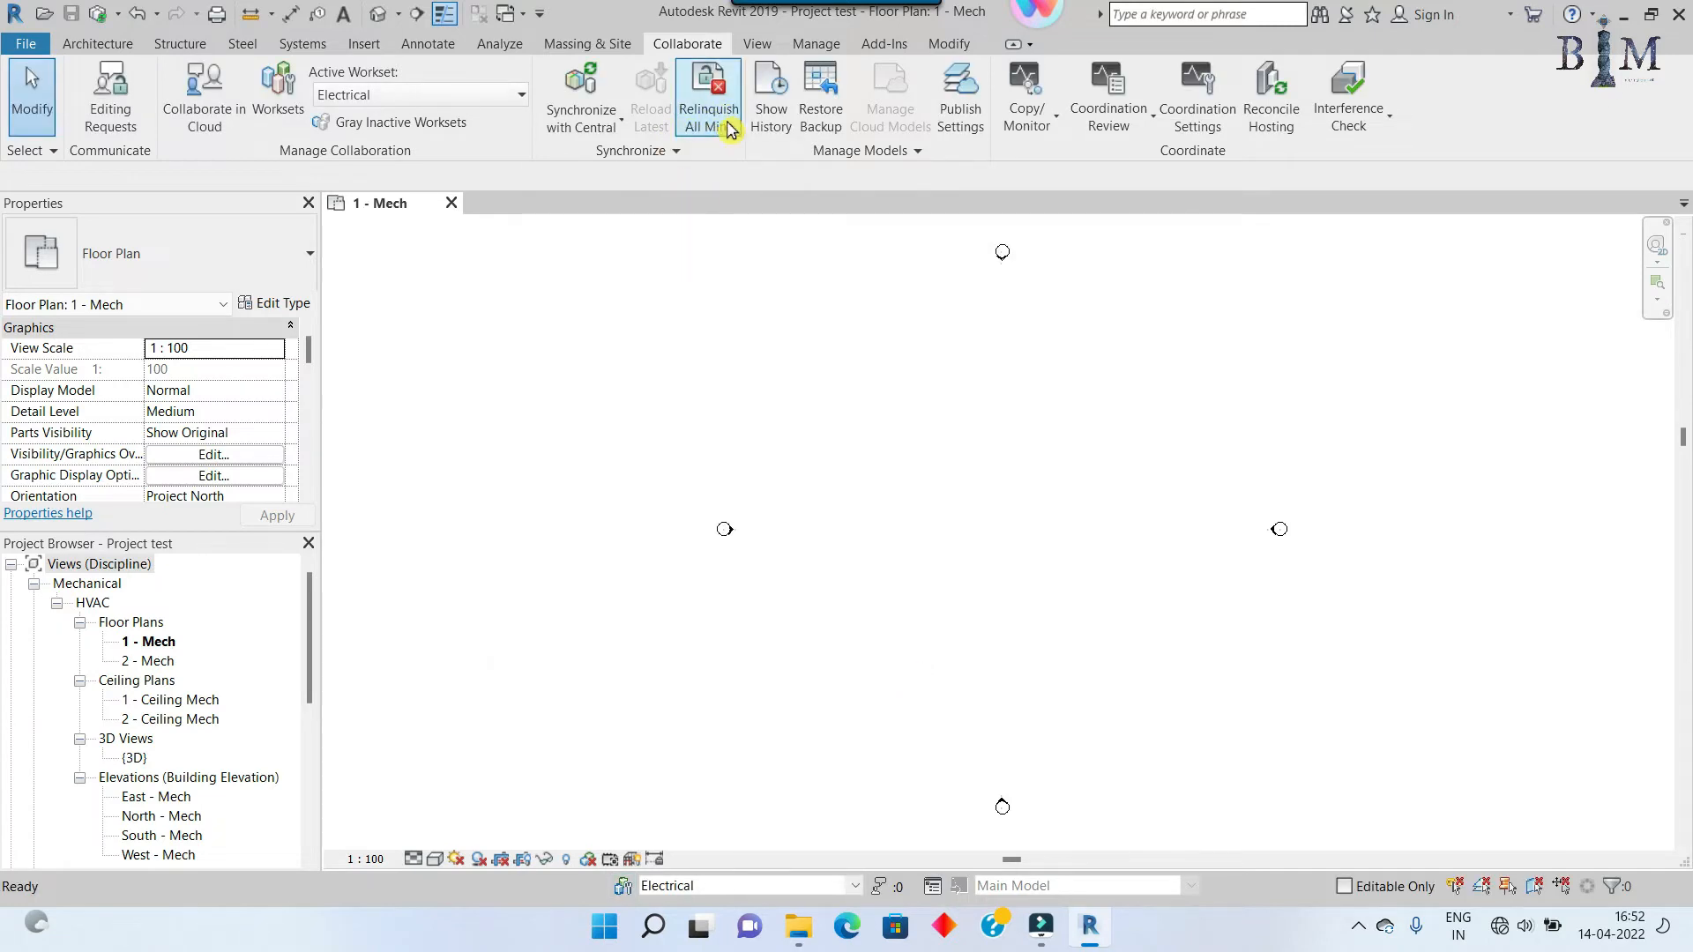
Step: Relinquish ownership of all worksets and check their Editable and Owner entries in the workset list
click(624, 886)
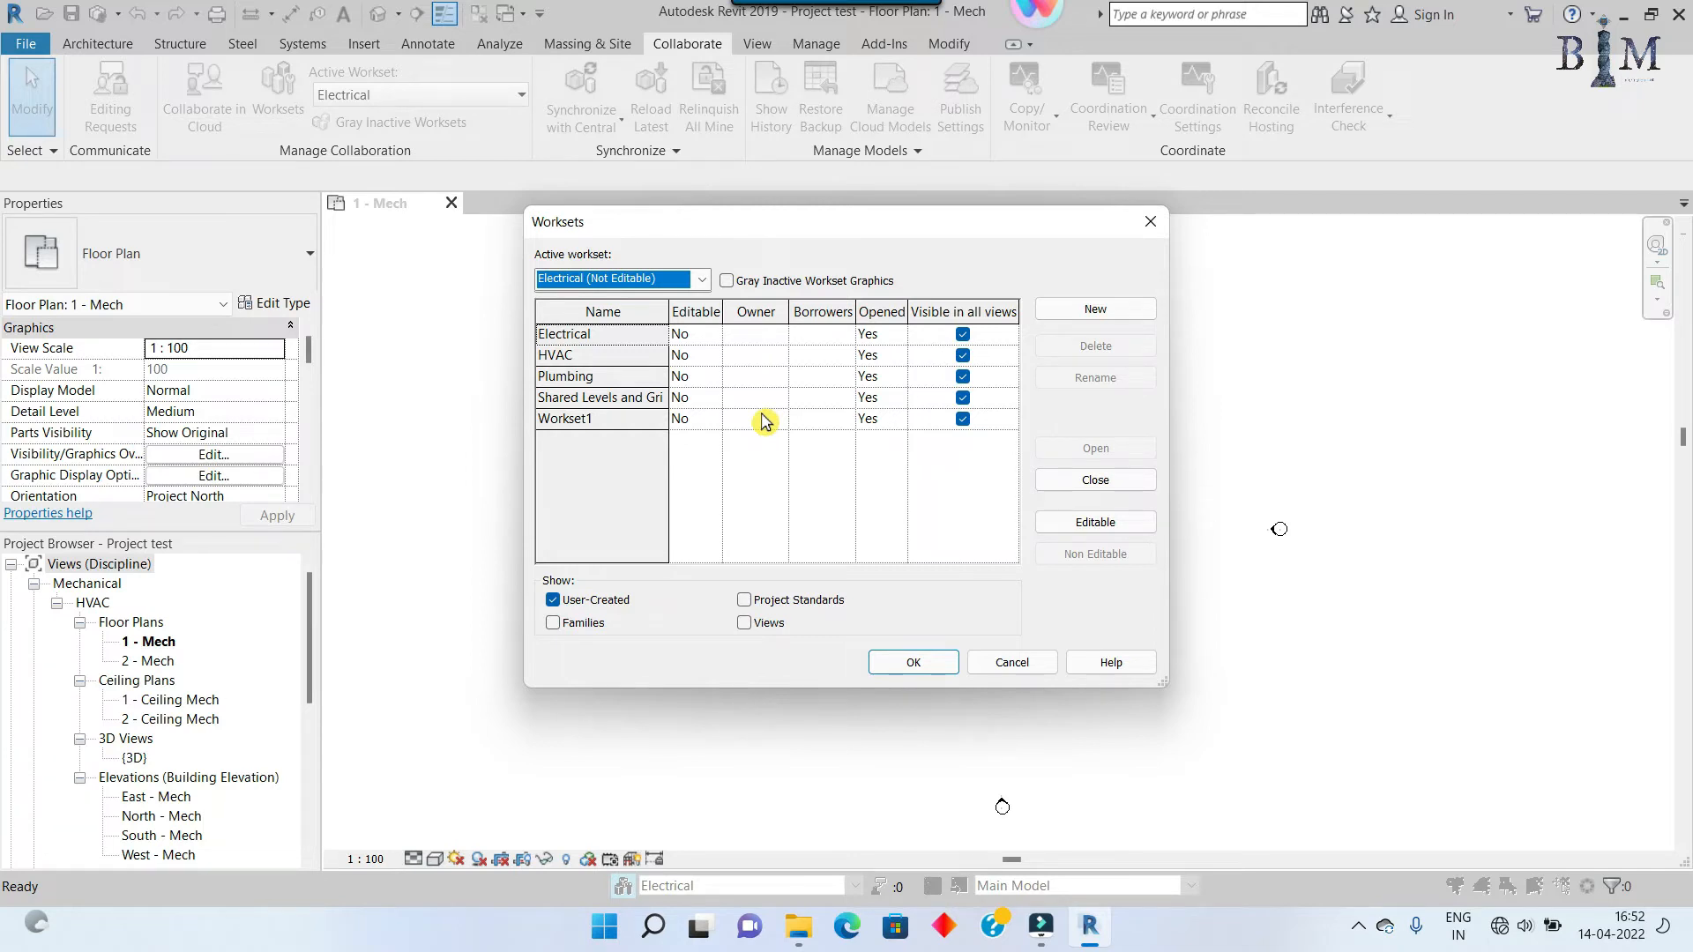
click(913, 663)
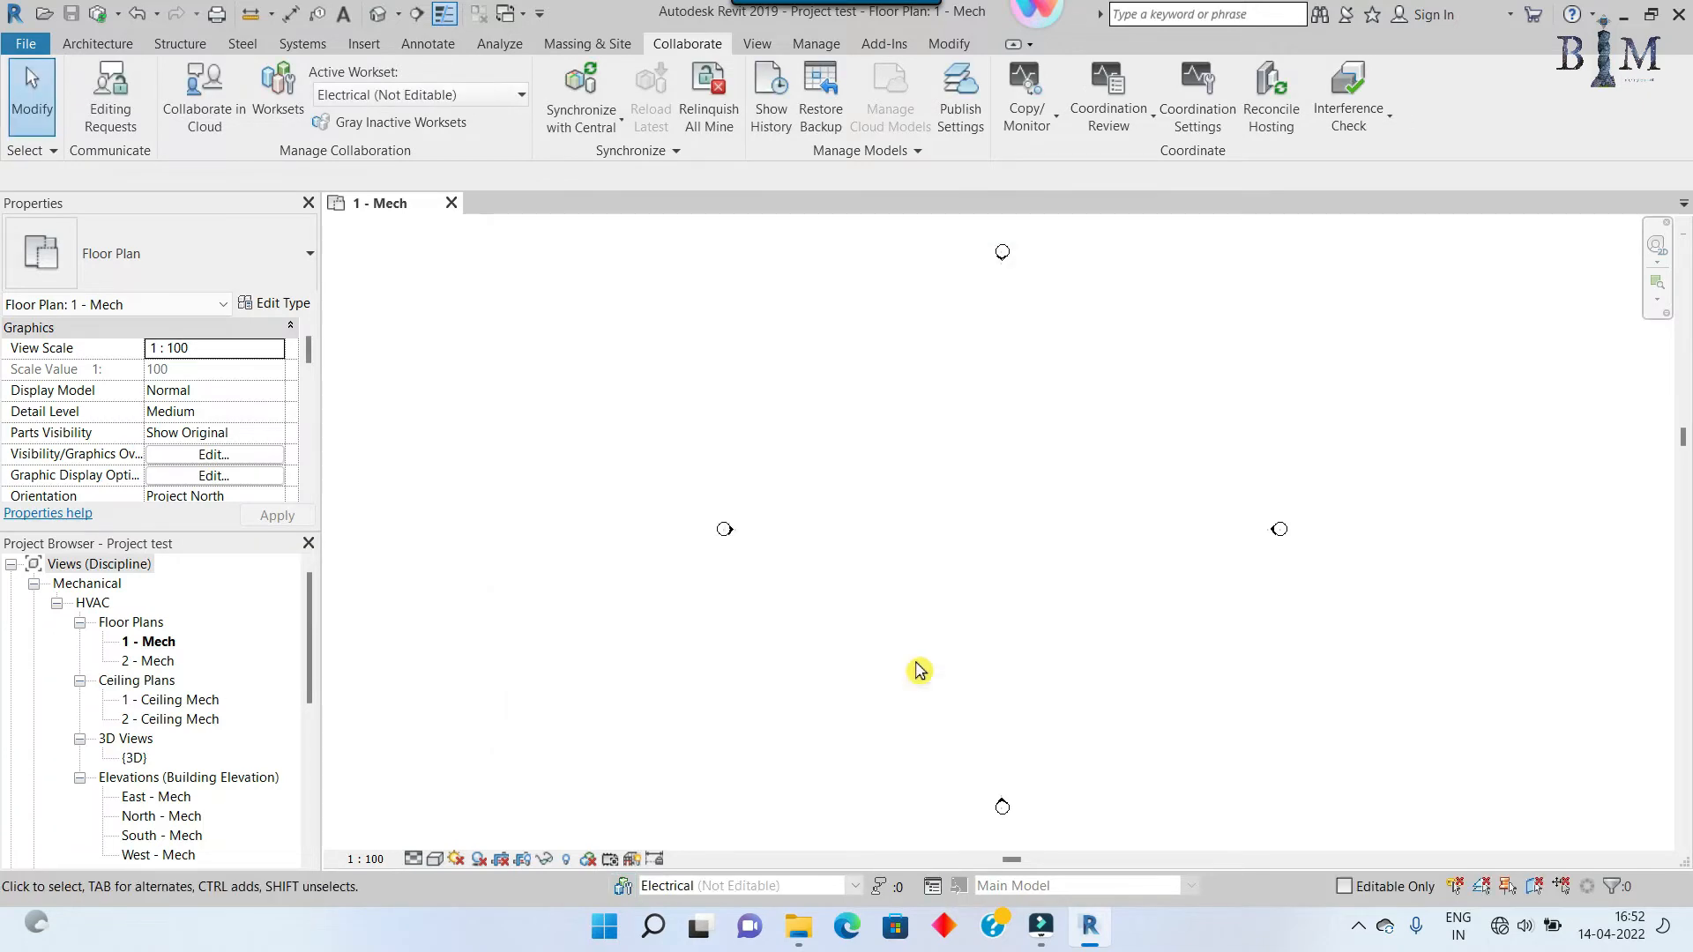
Step: Synchronize the project with the central model and start a second Revit 2019 session
click(97, 13)
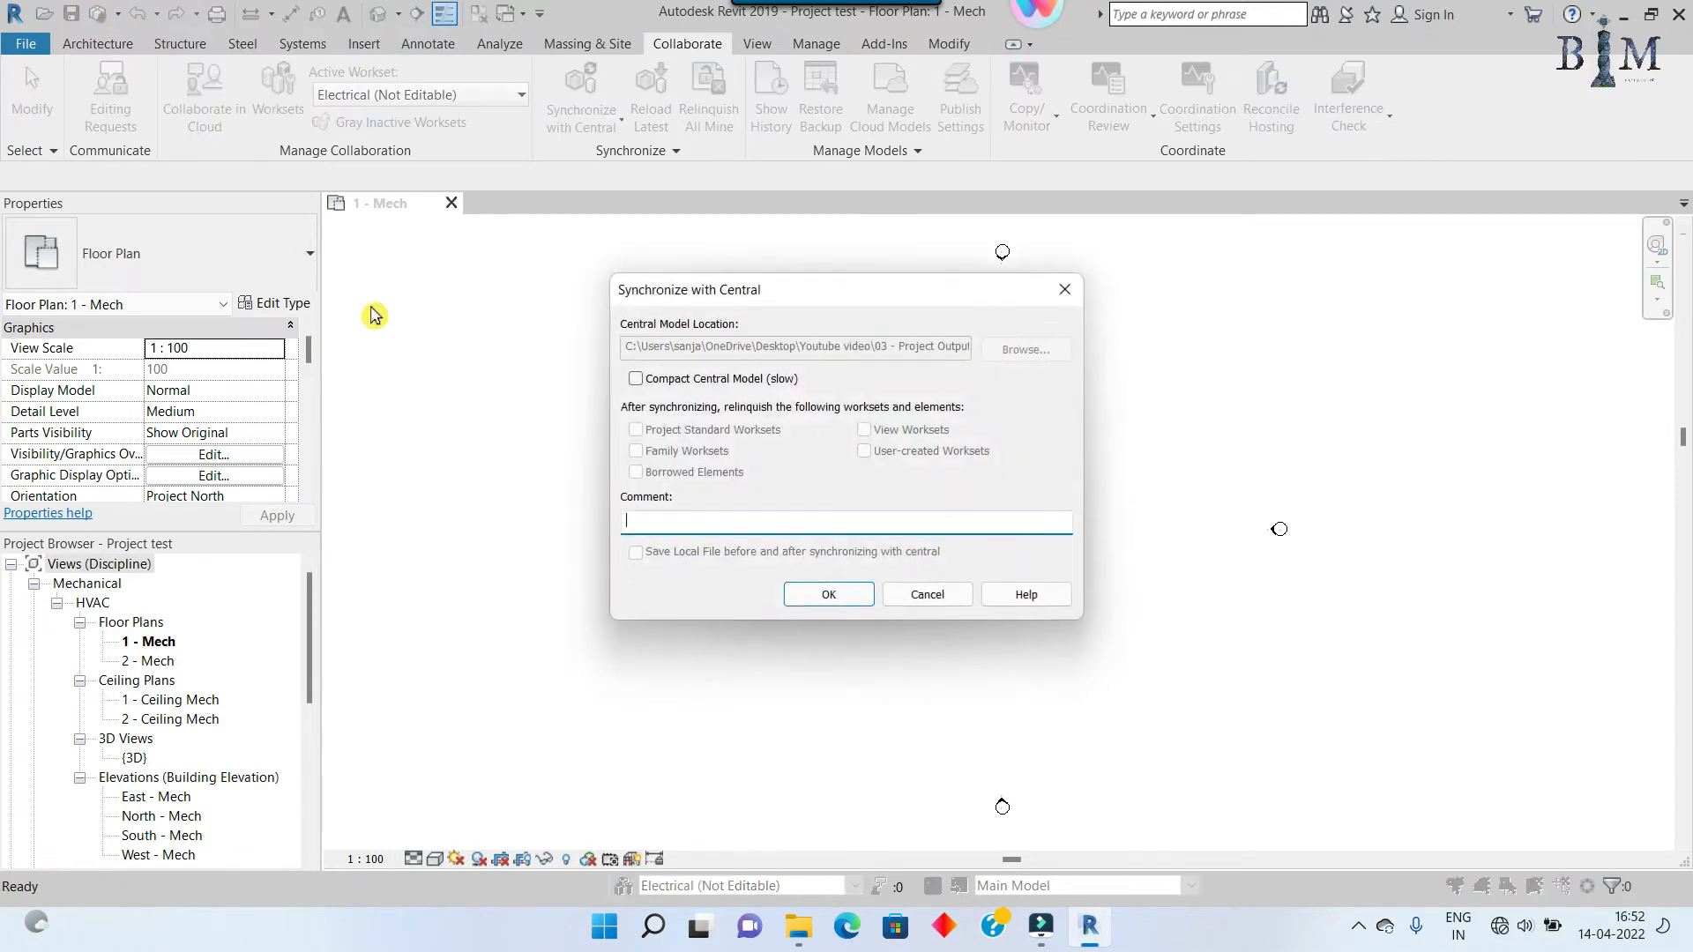
click(805, 594)
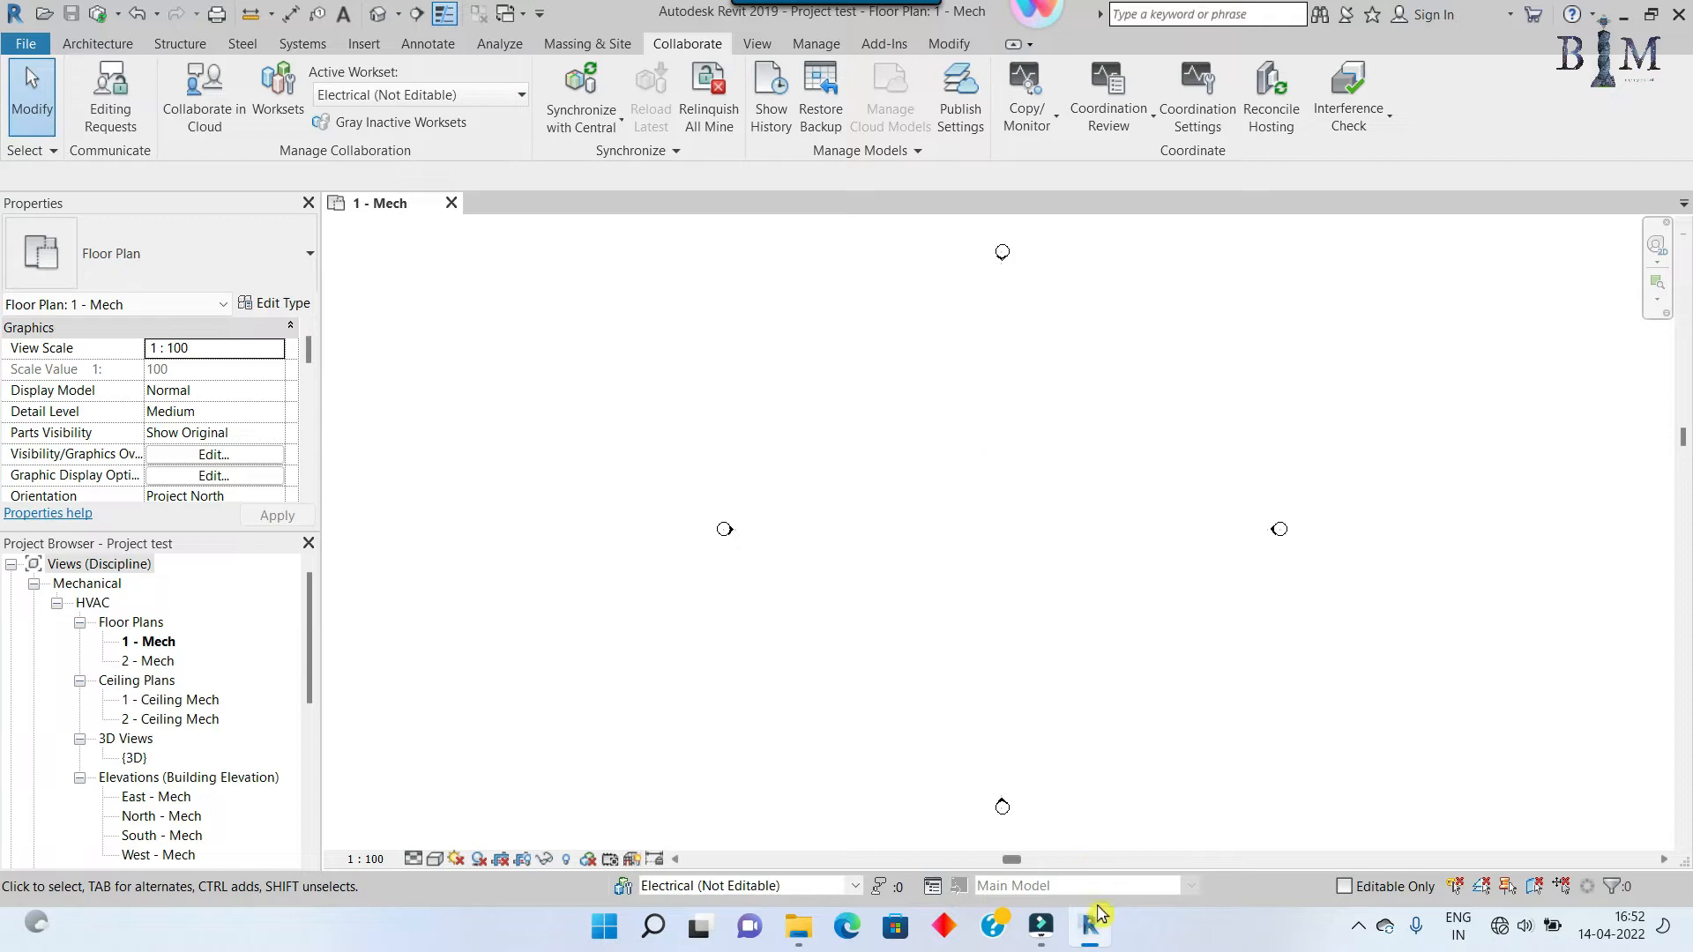
right_click(1089, 925)
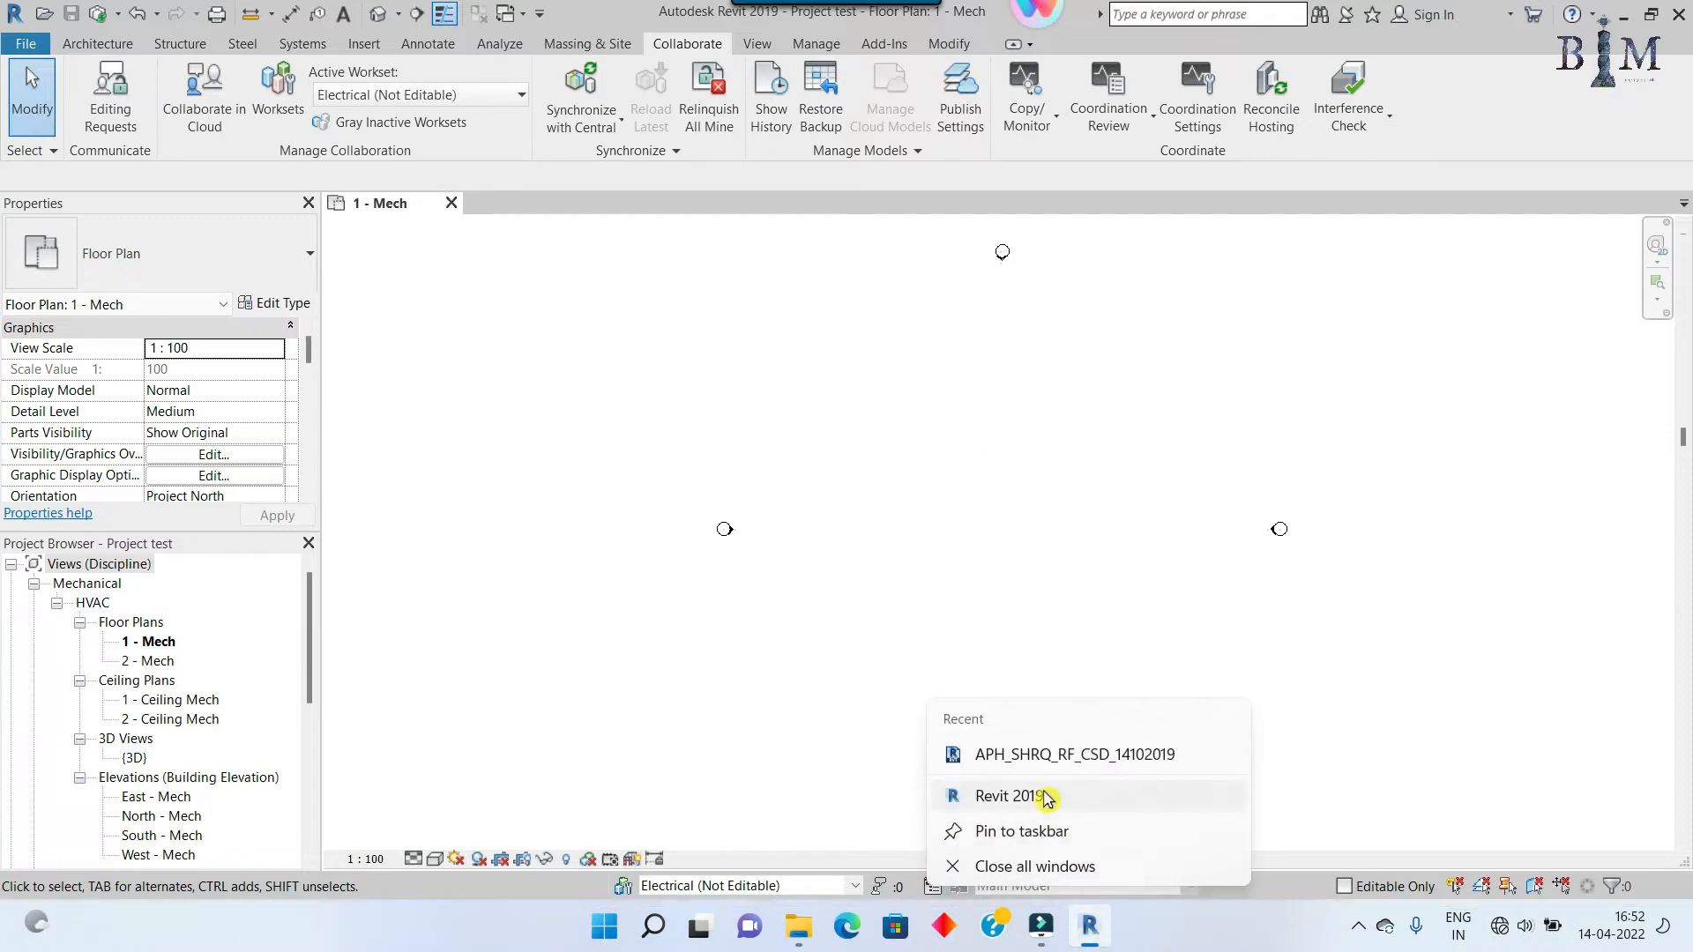
click(1007, 796)
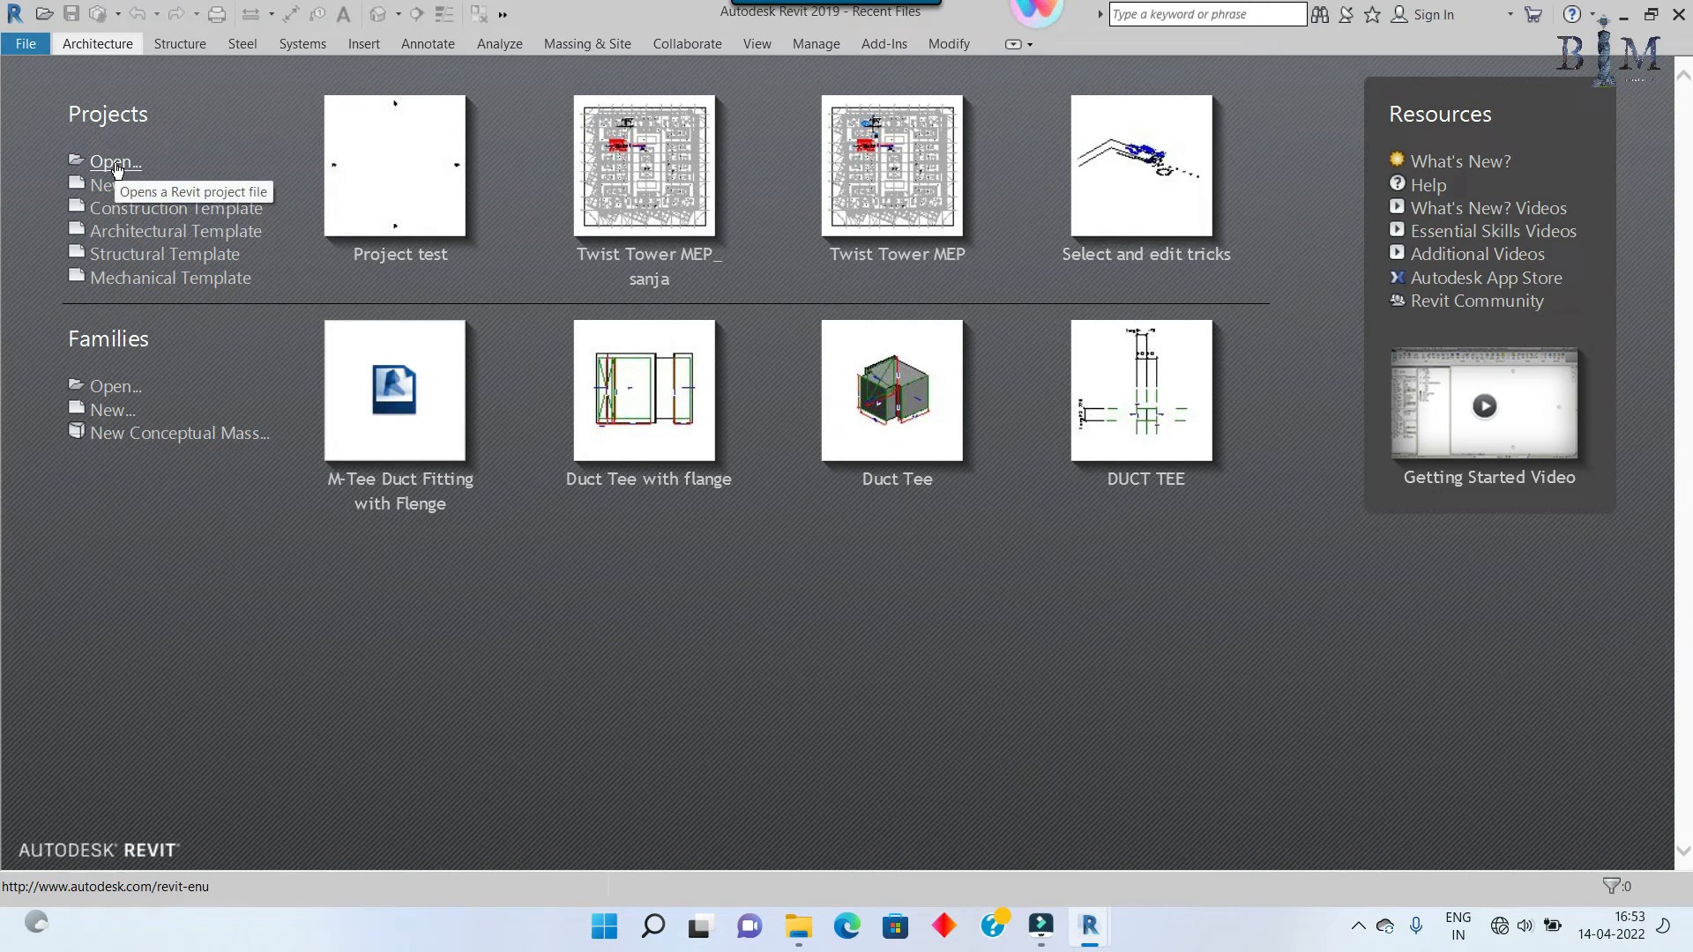
Step: Browse to the Ep-9 project's Practical folder in the Open dialog and select Project test.rvt
click(113, 164)
scroll(388, 493, down, 2)
click(385, 582)
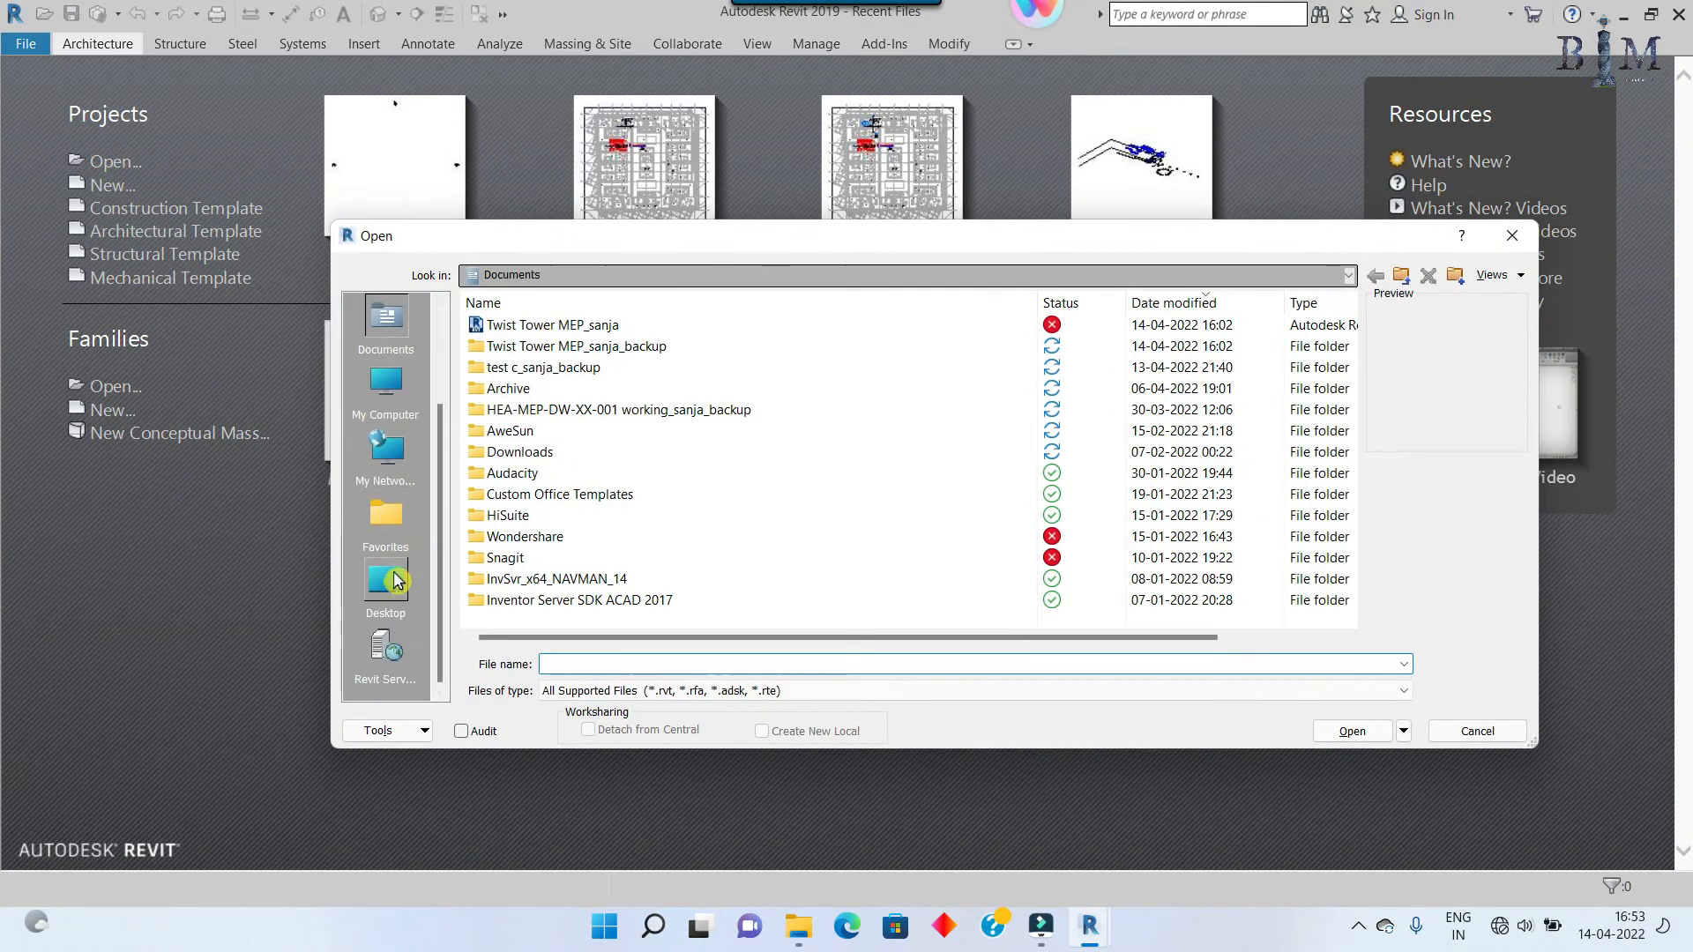
double_click(564, 324)
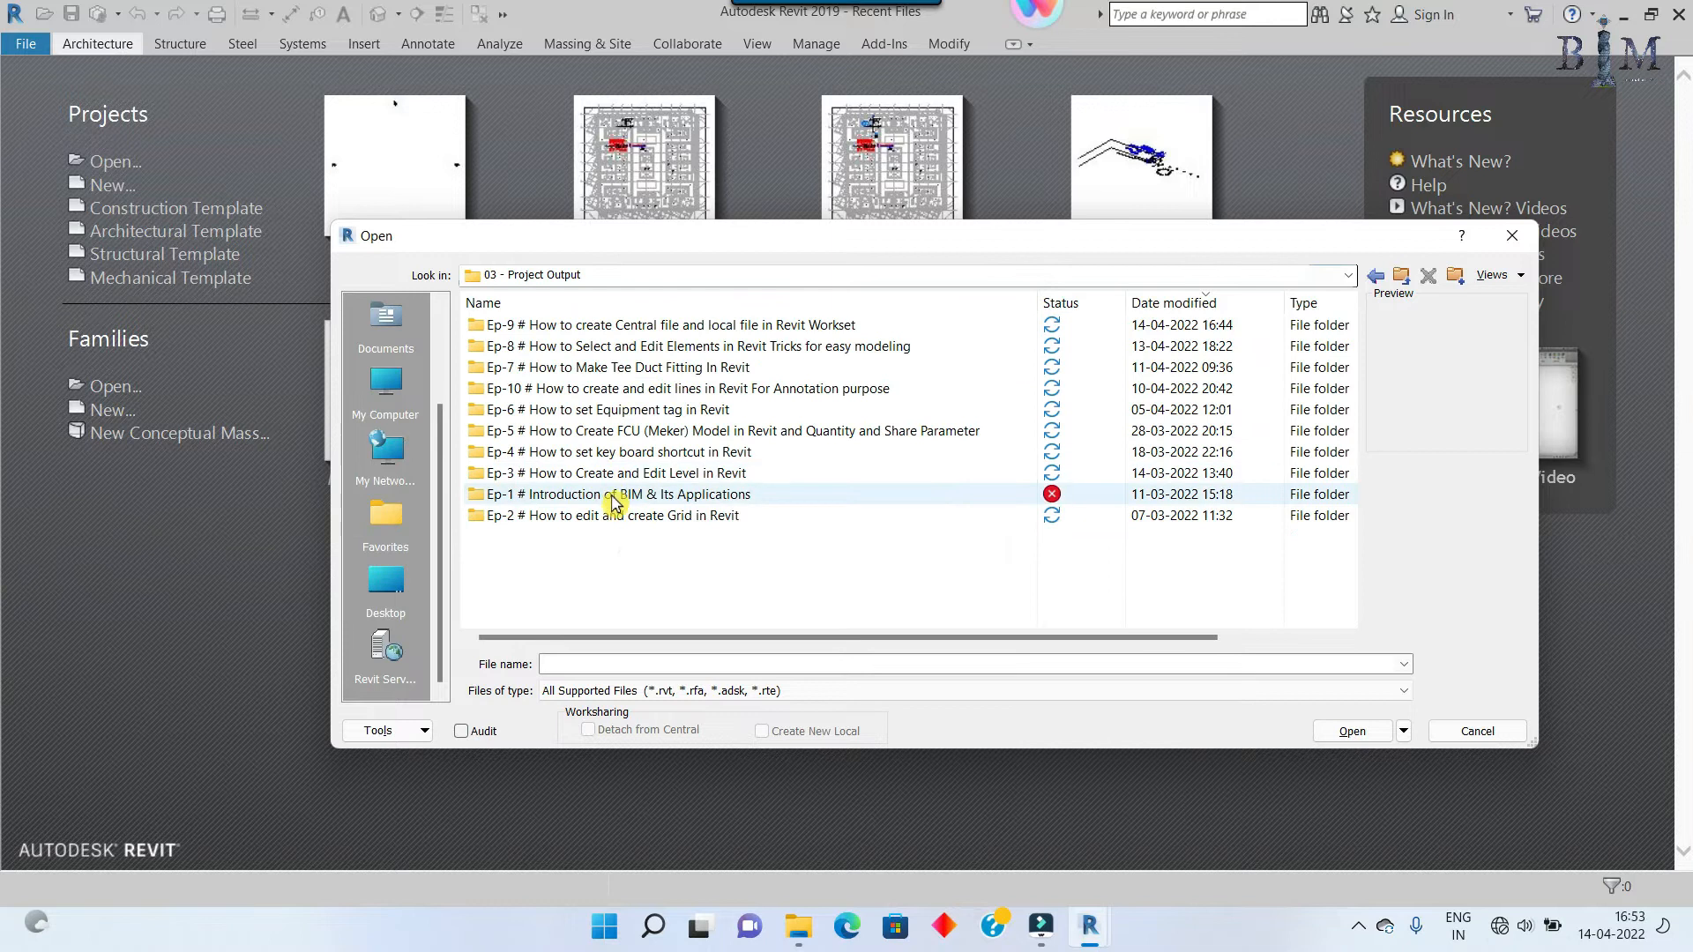
double_click(681, 326)
double_click(578, 326)
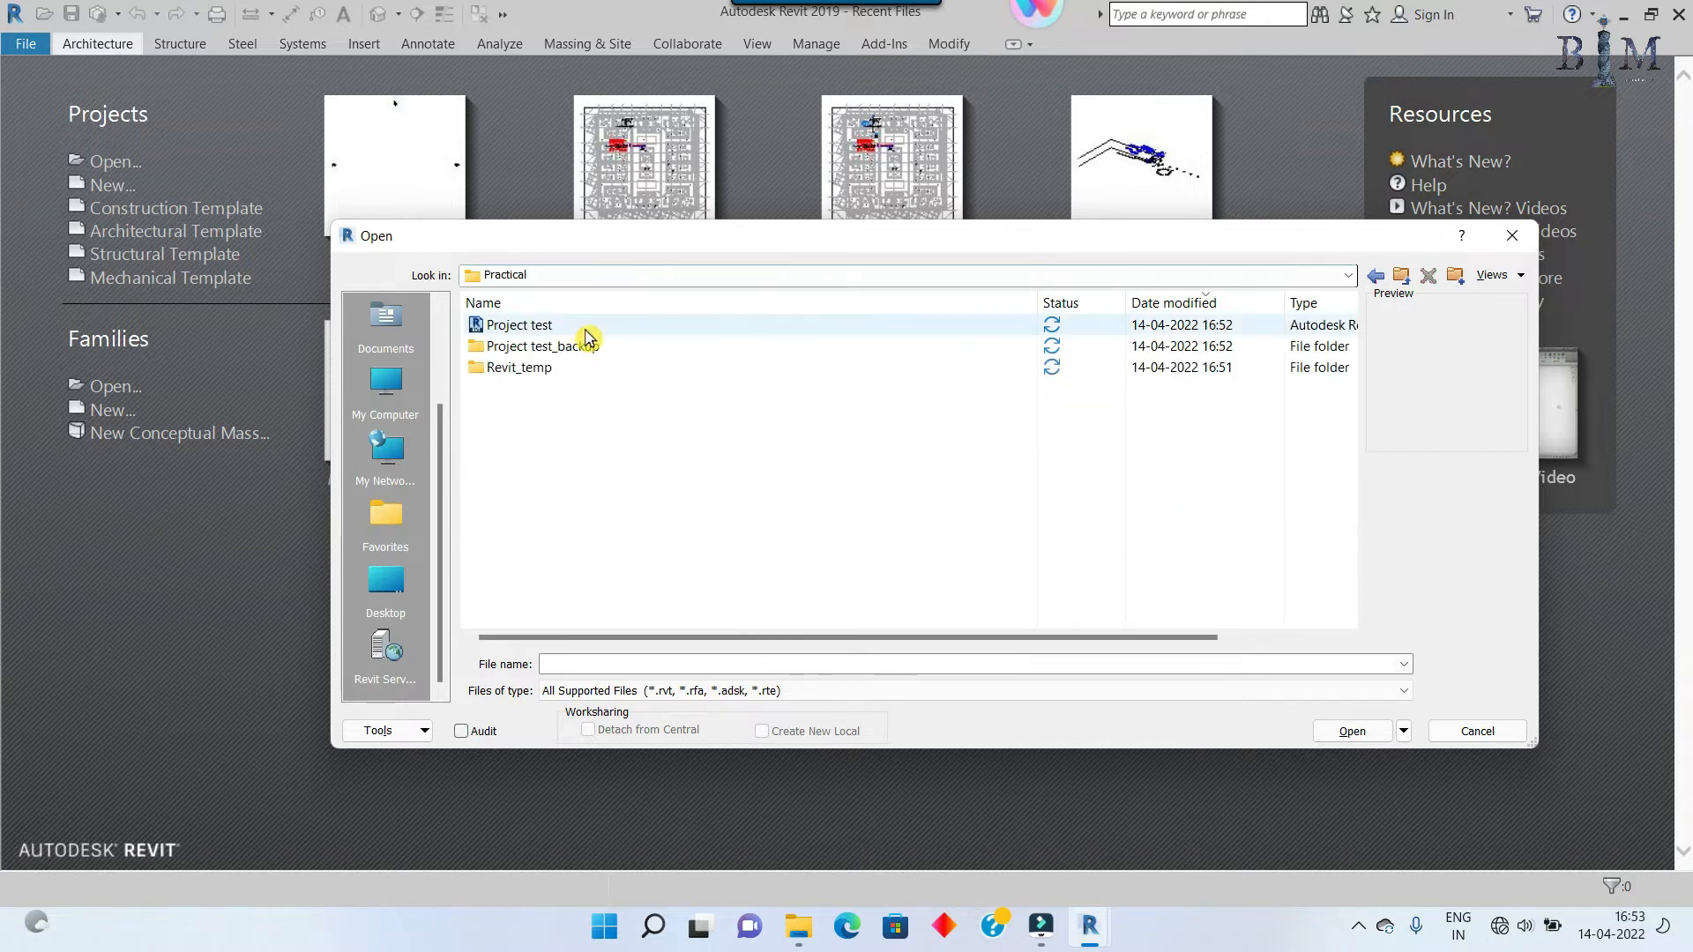
click(584, 328)
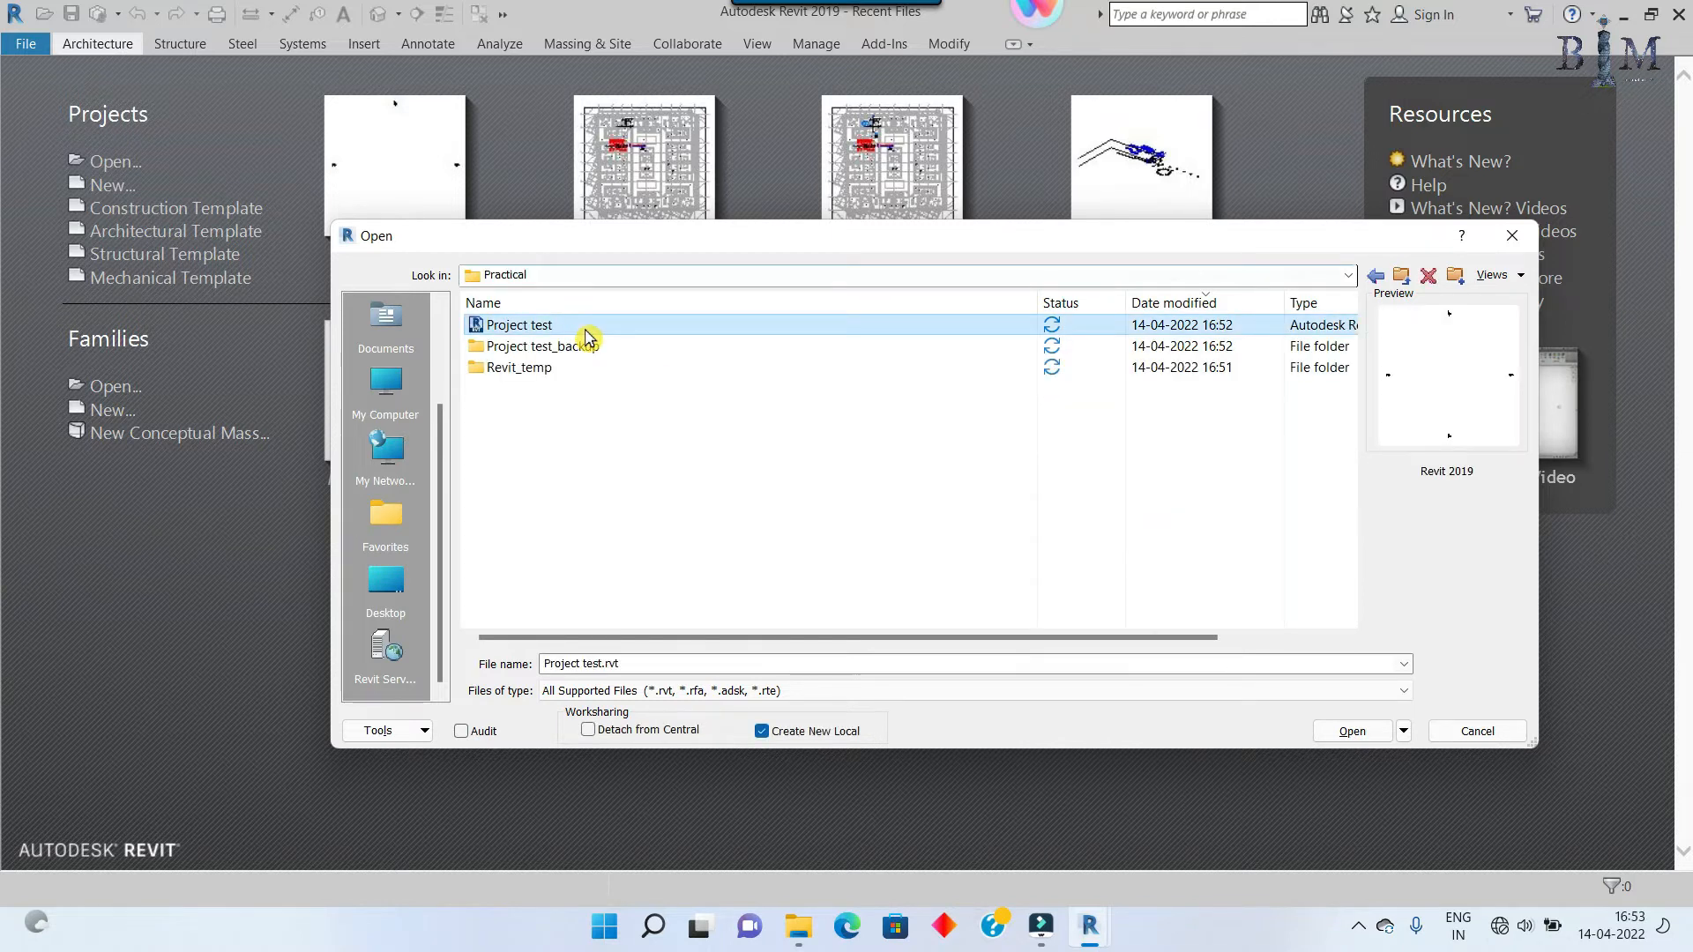
click(782, 739)
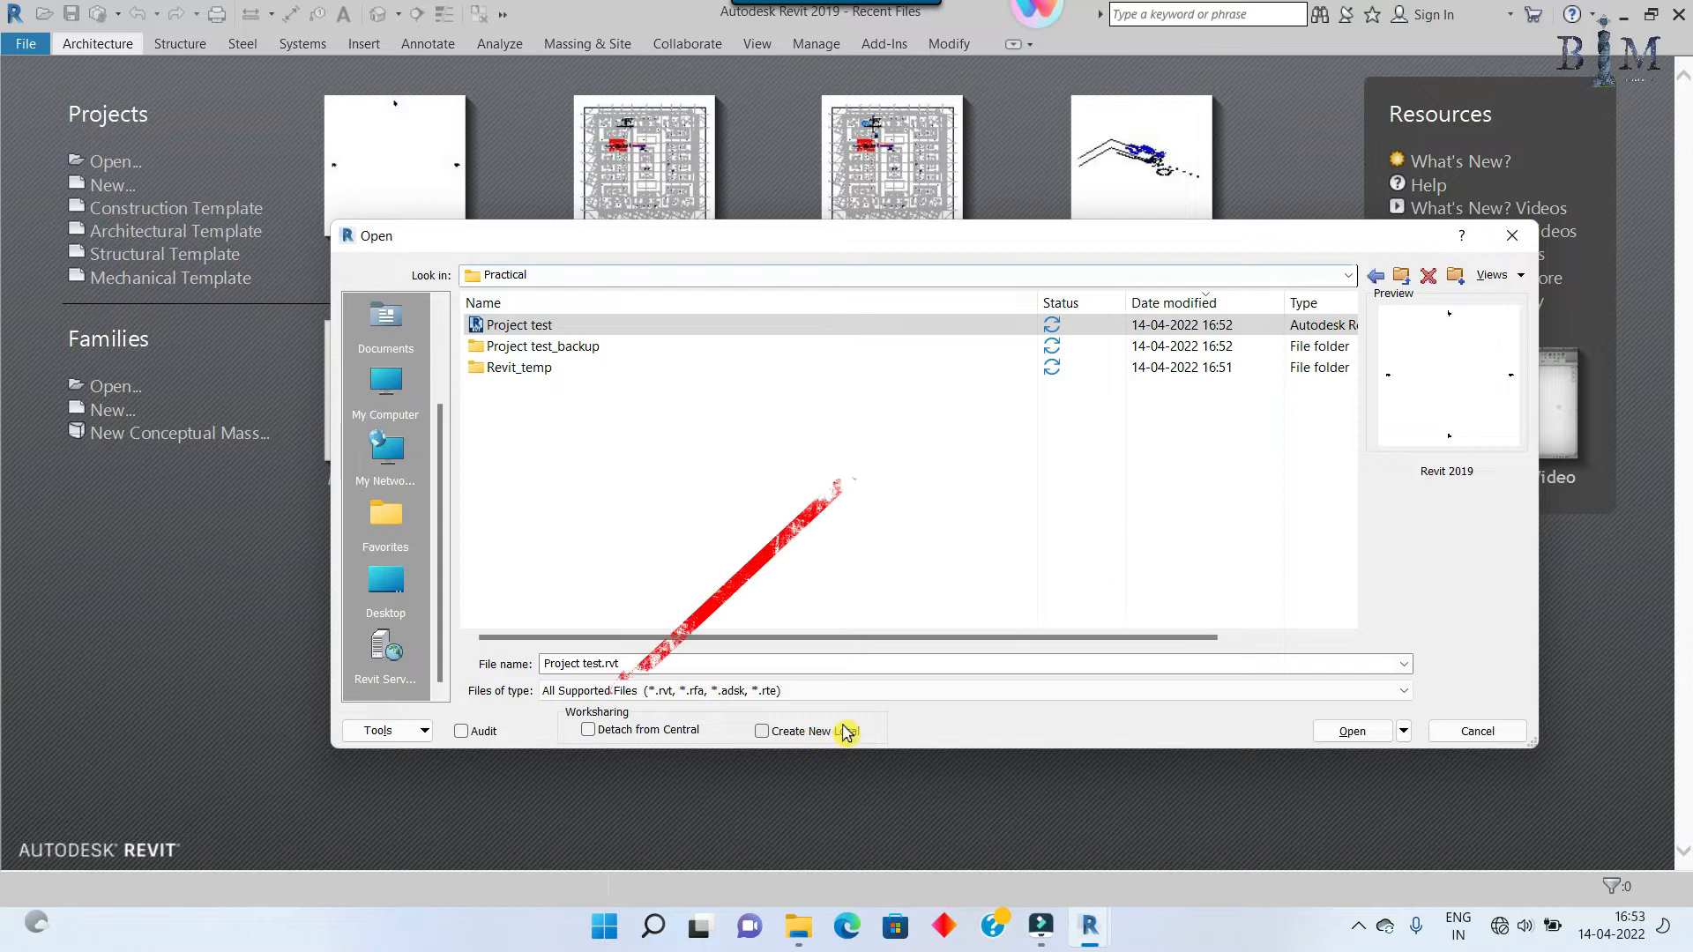
click(622, 731)
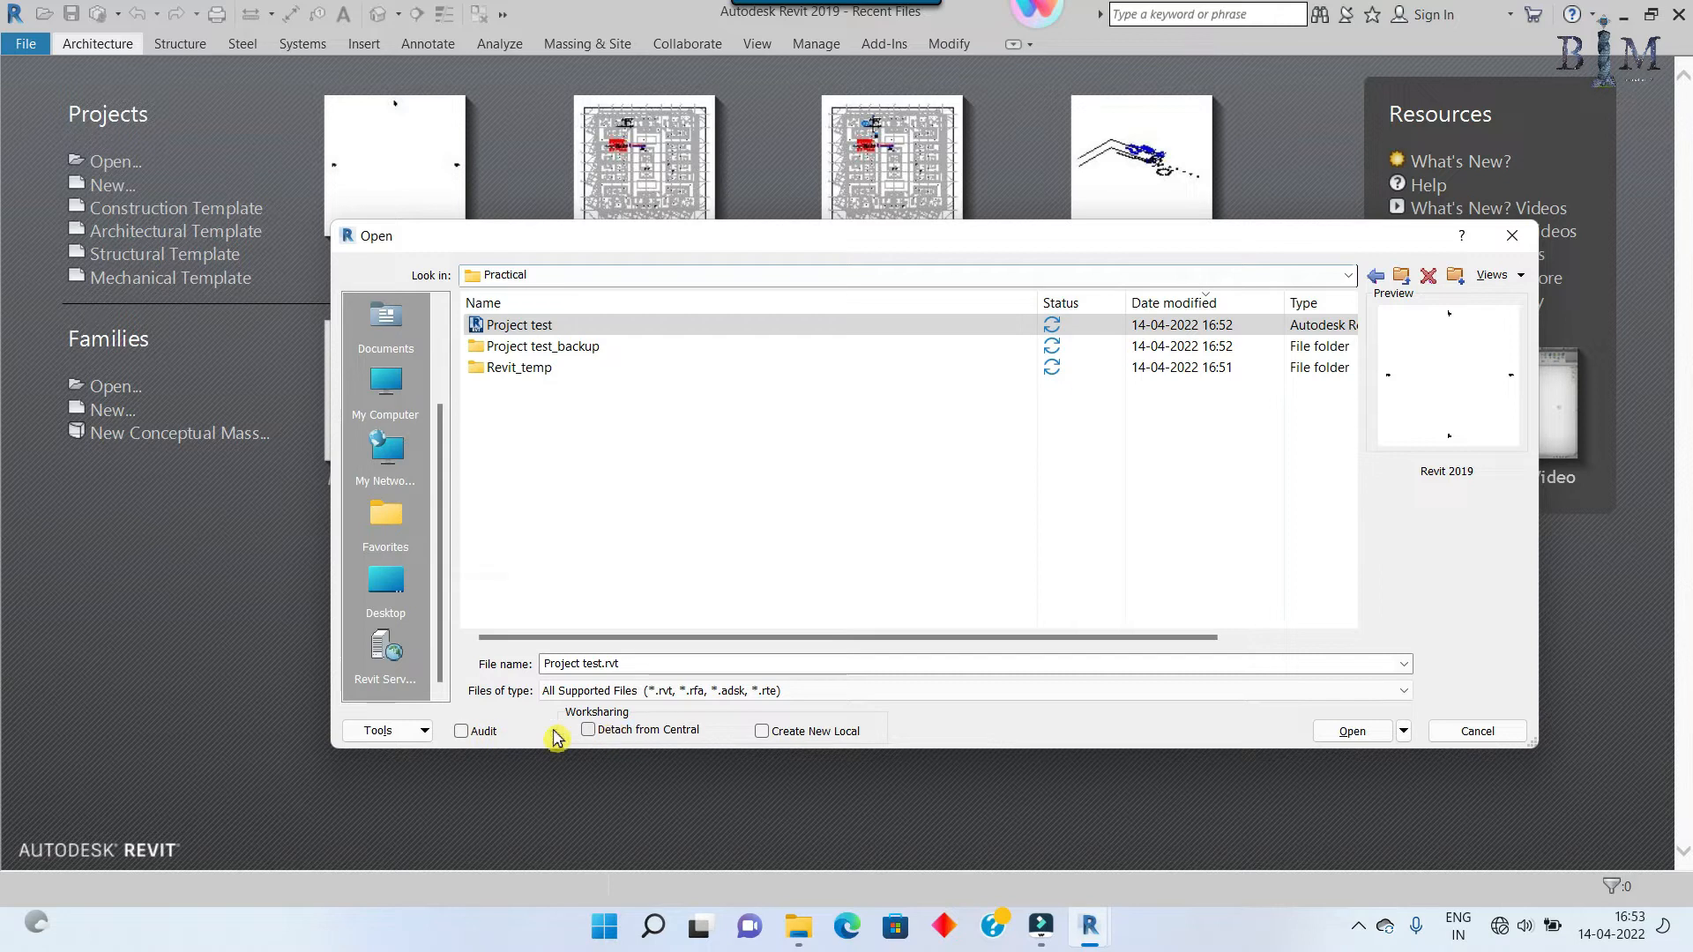
click(774, 733)
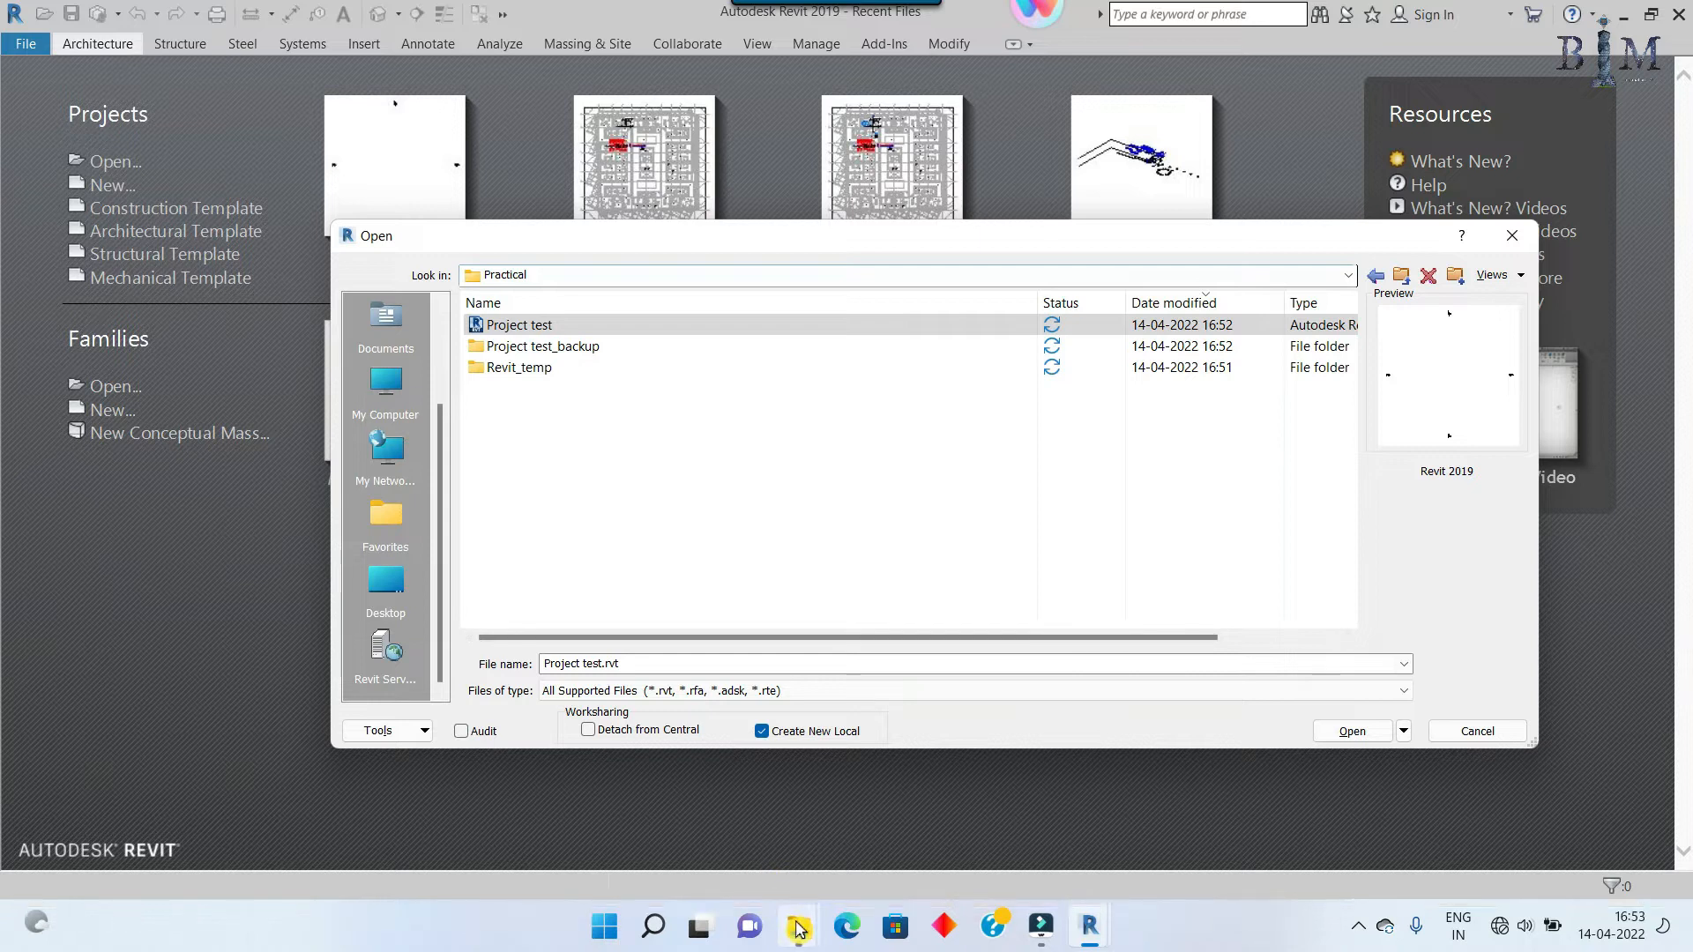
Step: Check the contents of the Documents folder in File Explorer, and return to the second Revit session's Open dialog
mouse_move(797, 929)
click(719, 805)
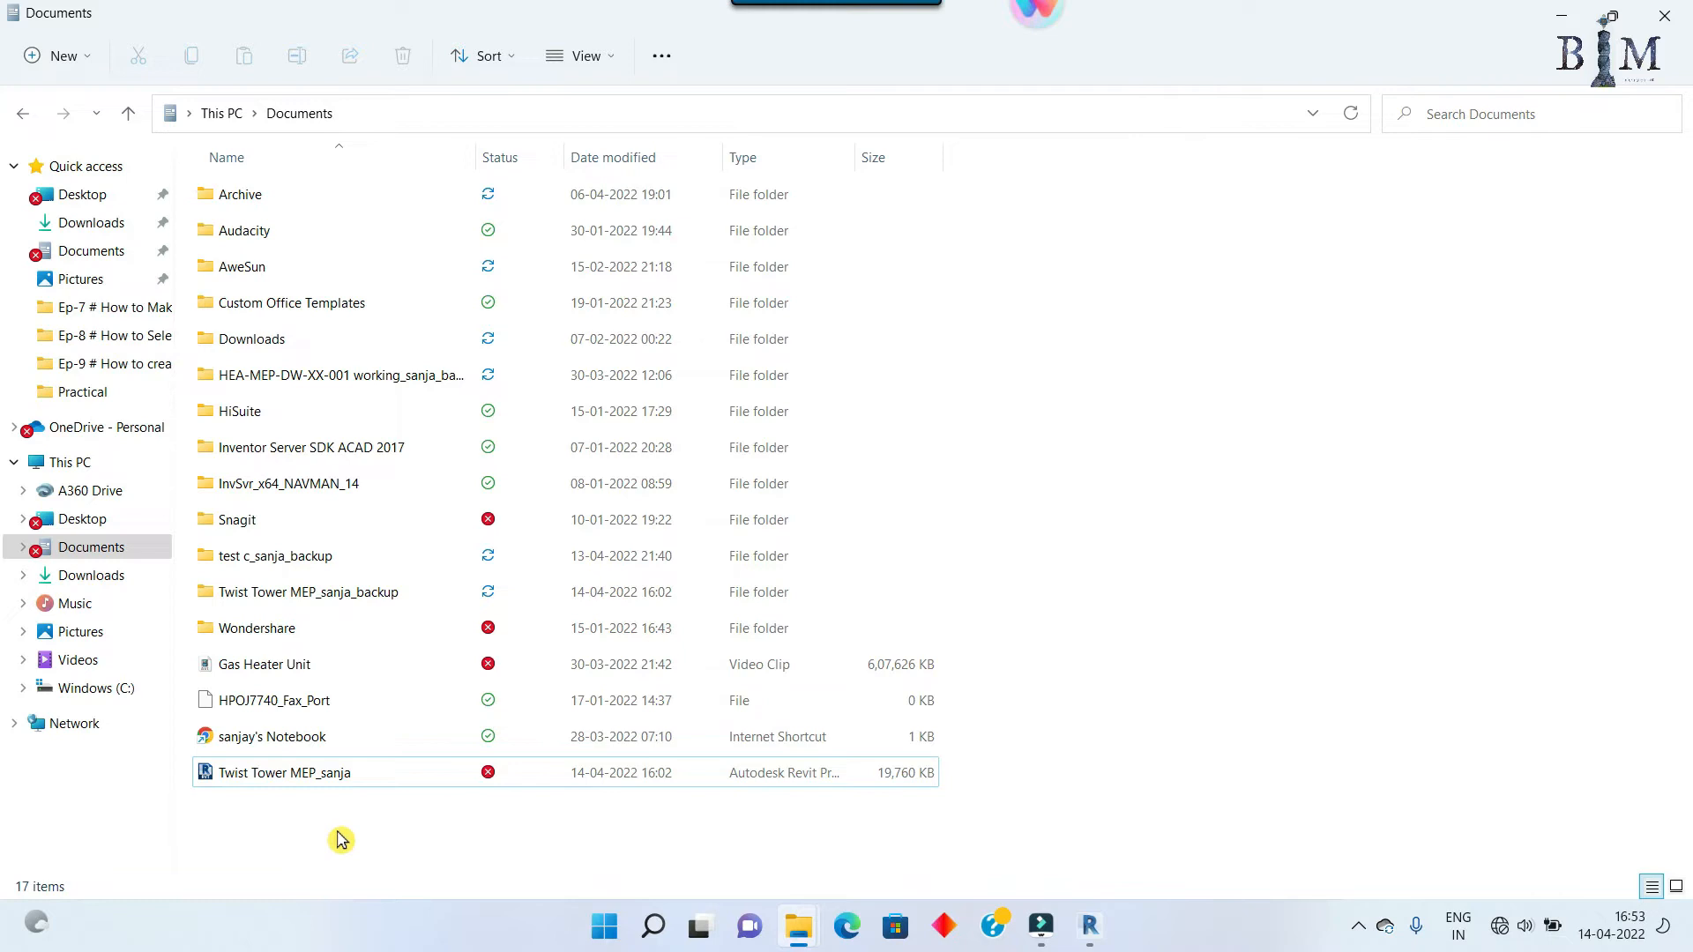
mouse_move(796, 922)
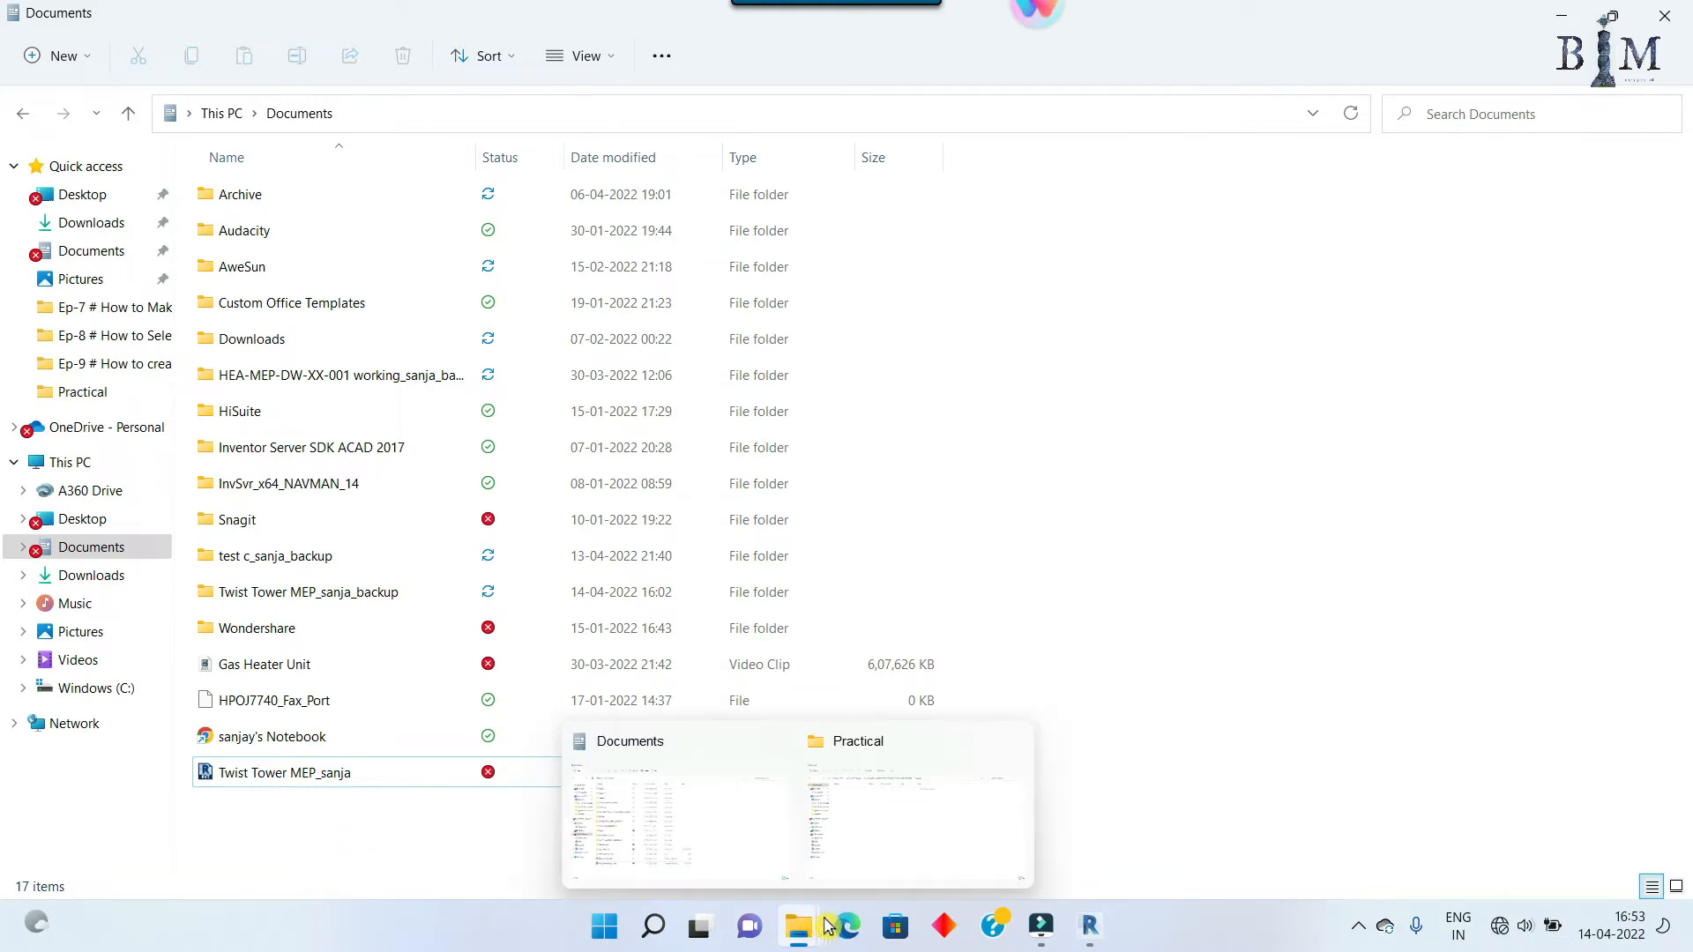
mouse_move(1090, 925)
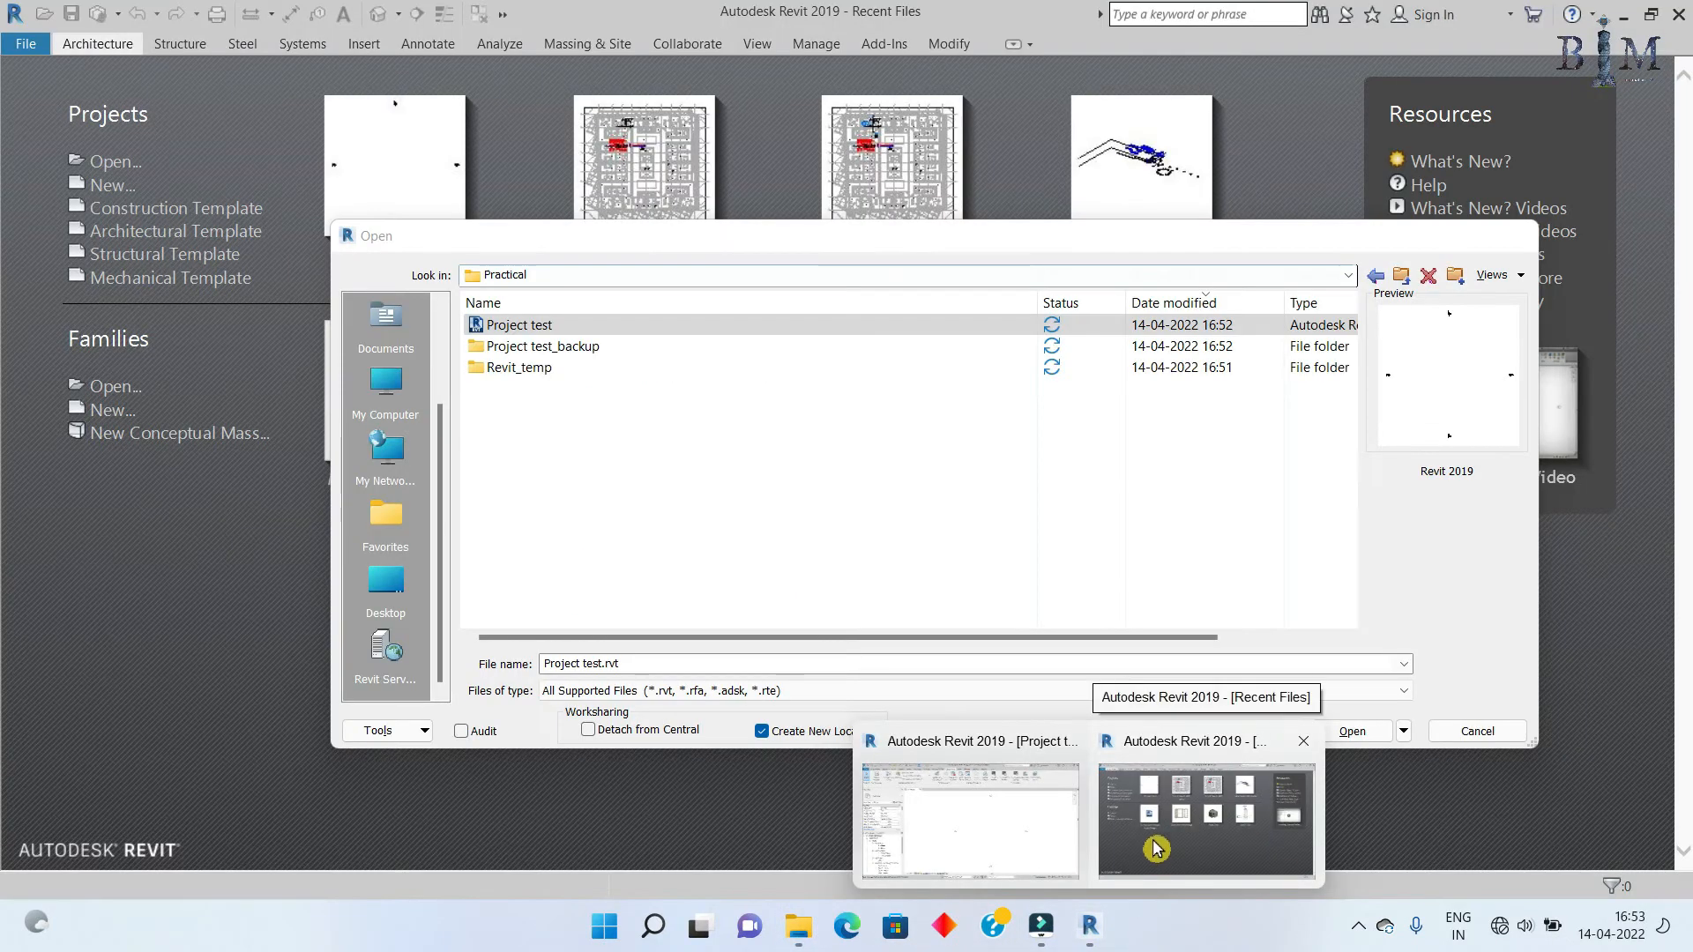
click(1154, 849)
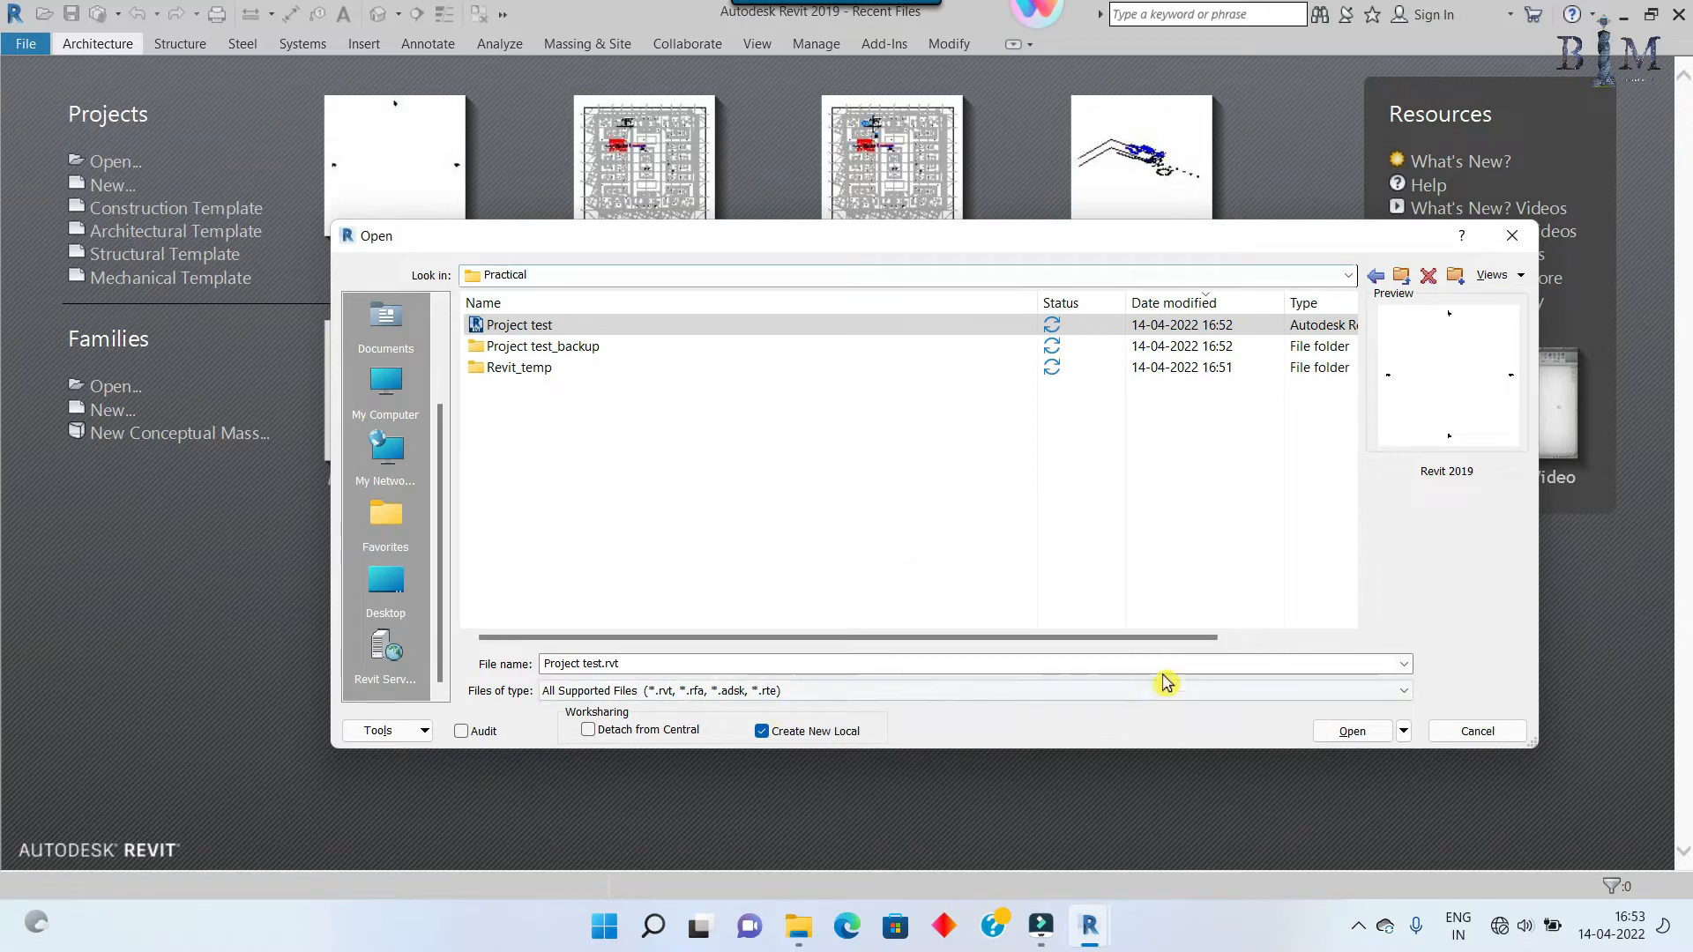
Step: Open Project test.rvt with Create New Local enabled to make a local copy of the central model
click(1346, 732)
mouse_move(797, 923)
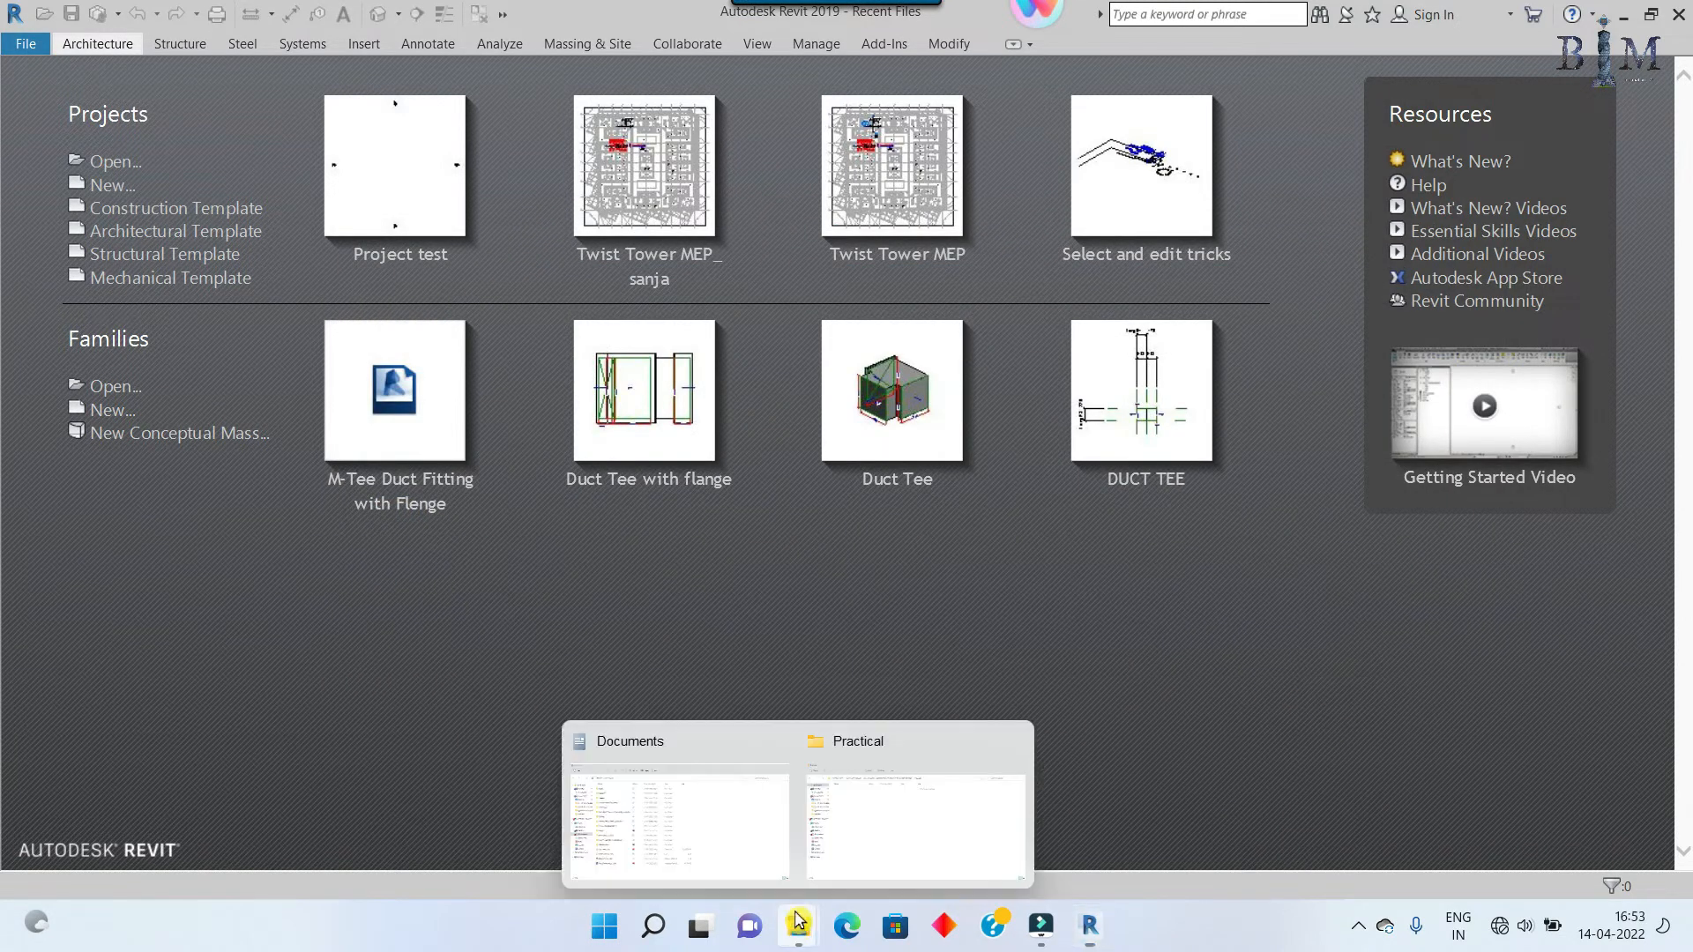
click(717, 739)
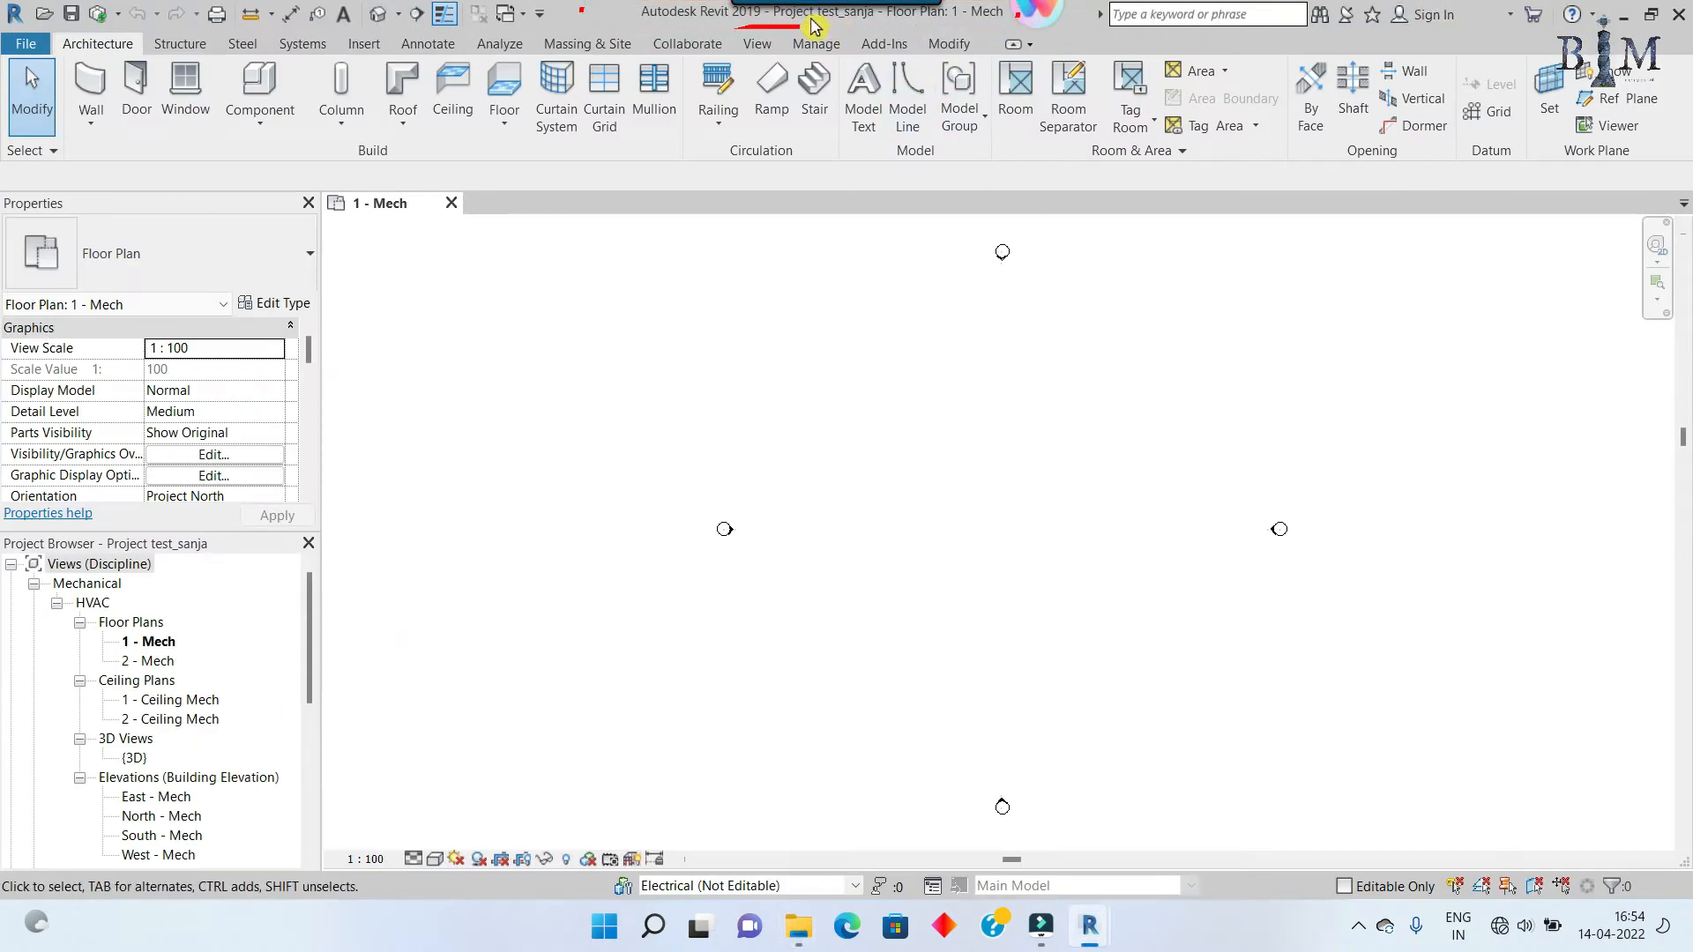
Step: In the Project test window, draw a rectangle of Generic - 200mm architectural walls about 26800 mm wide, trimming the open corner closed
mouse_move(1090, 926)
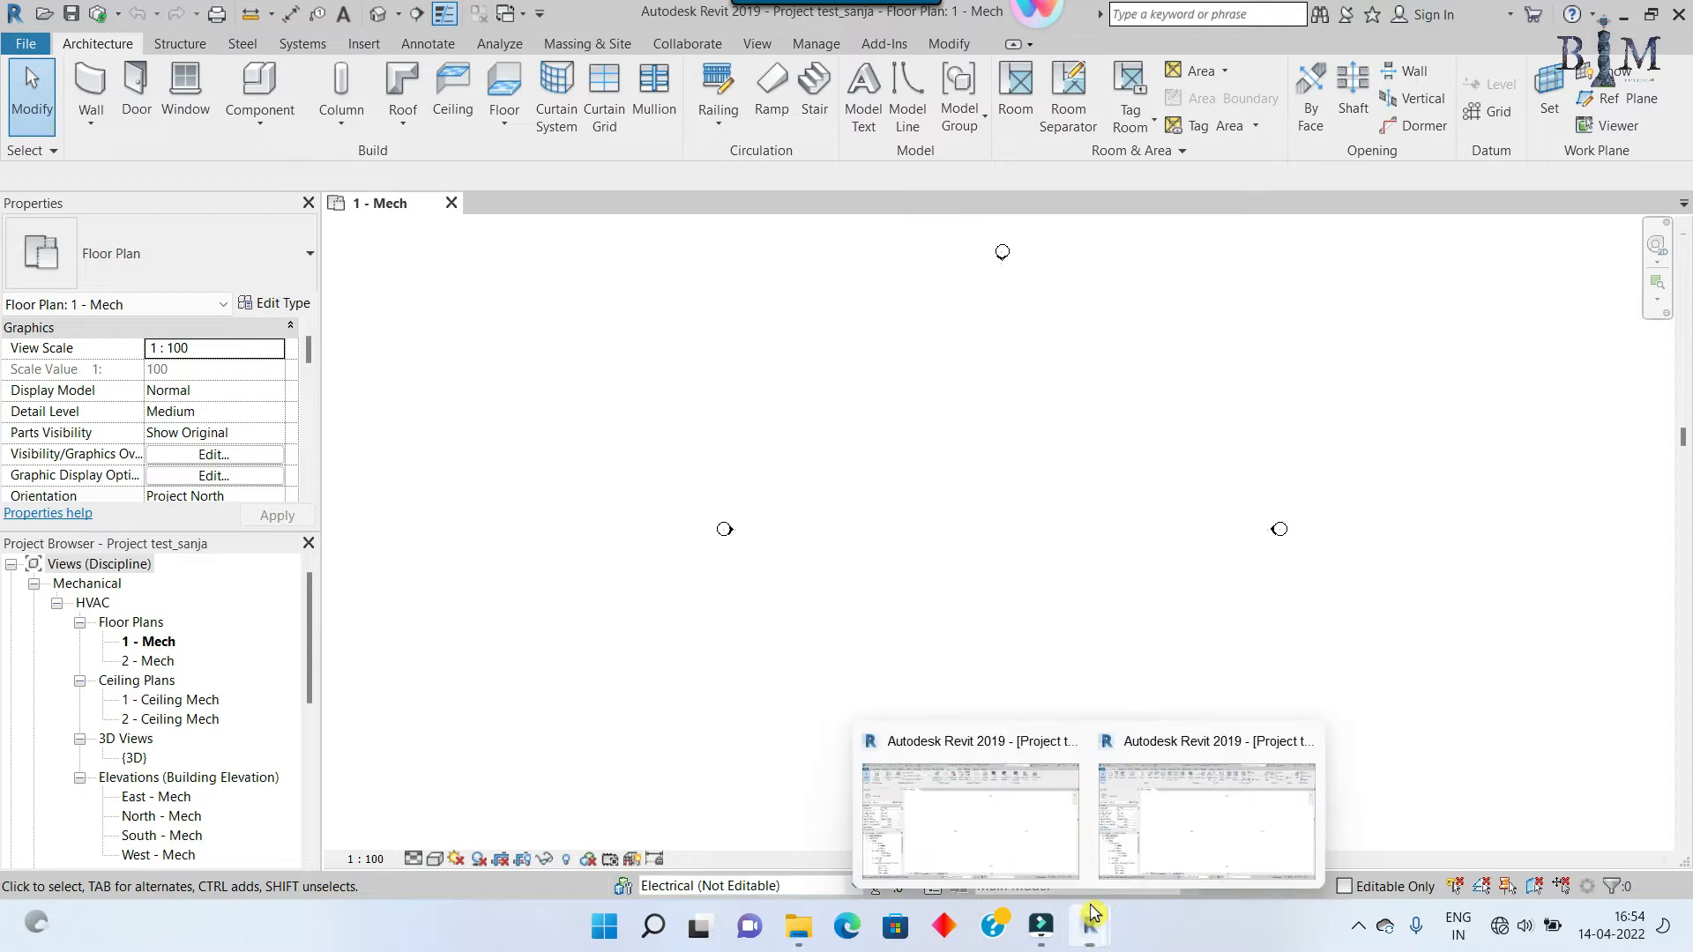
click(961, 826)
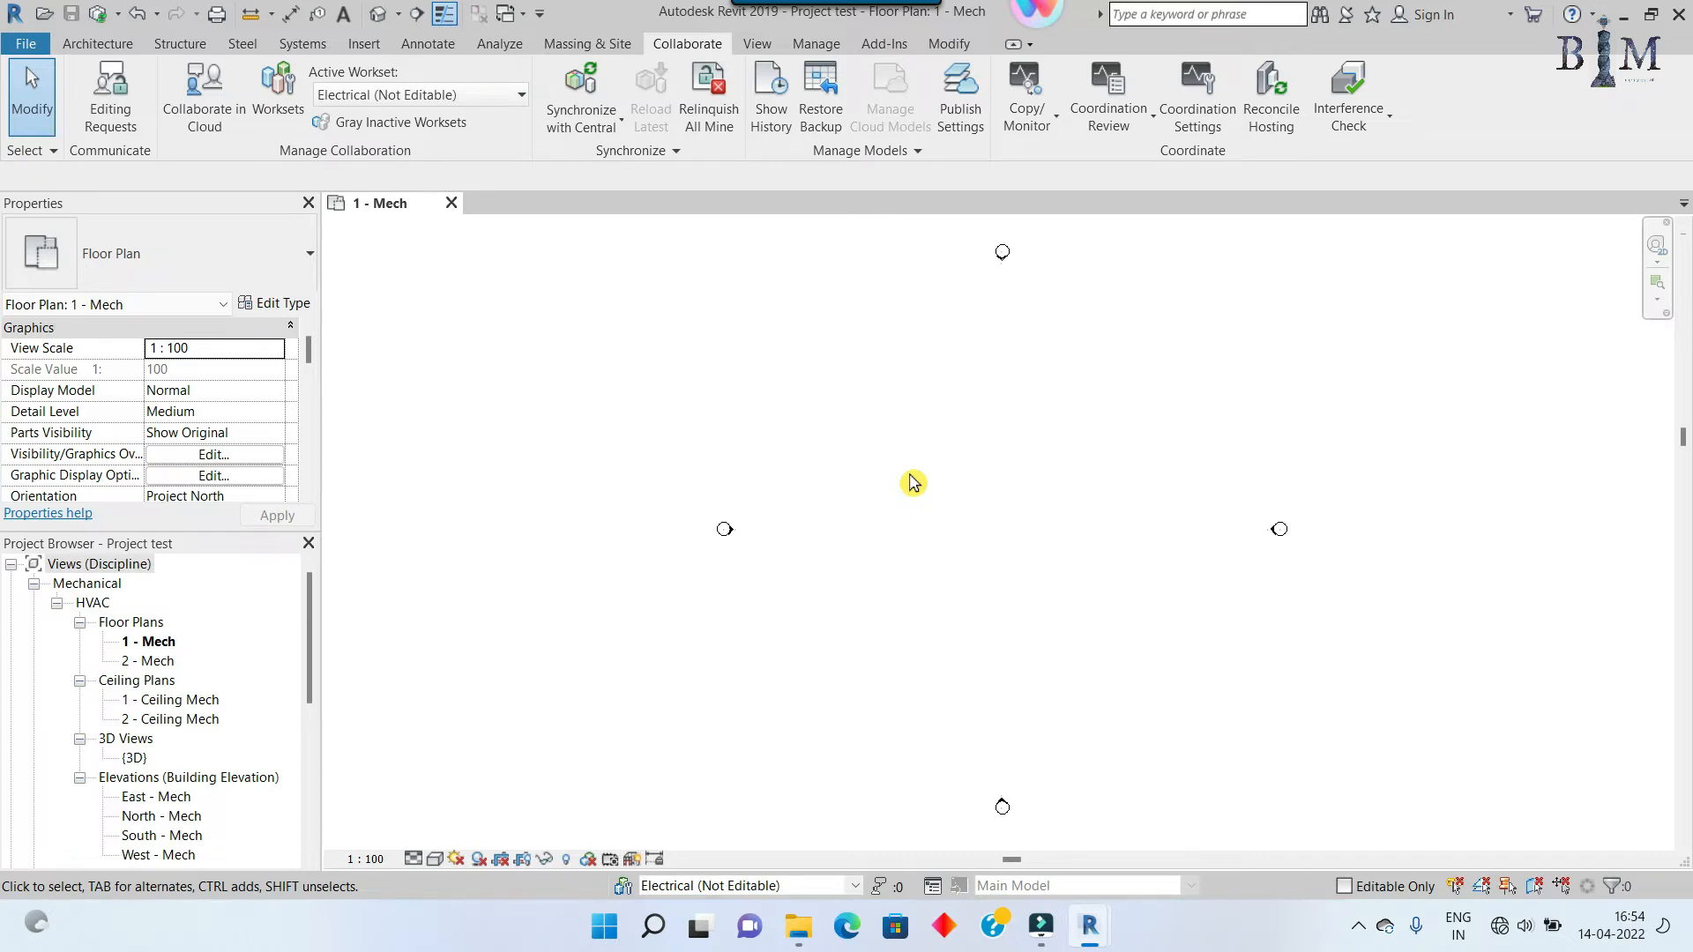
click(115, 49)
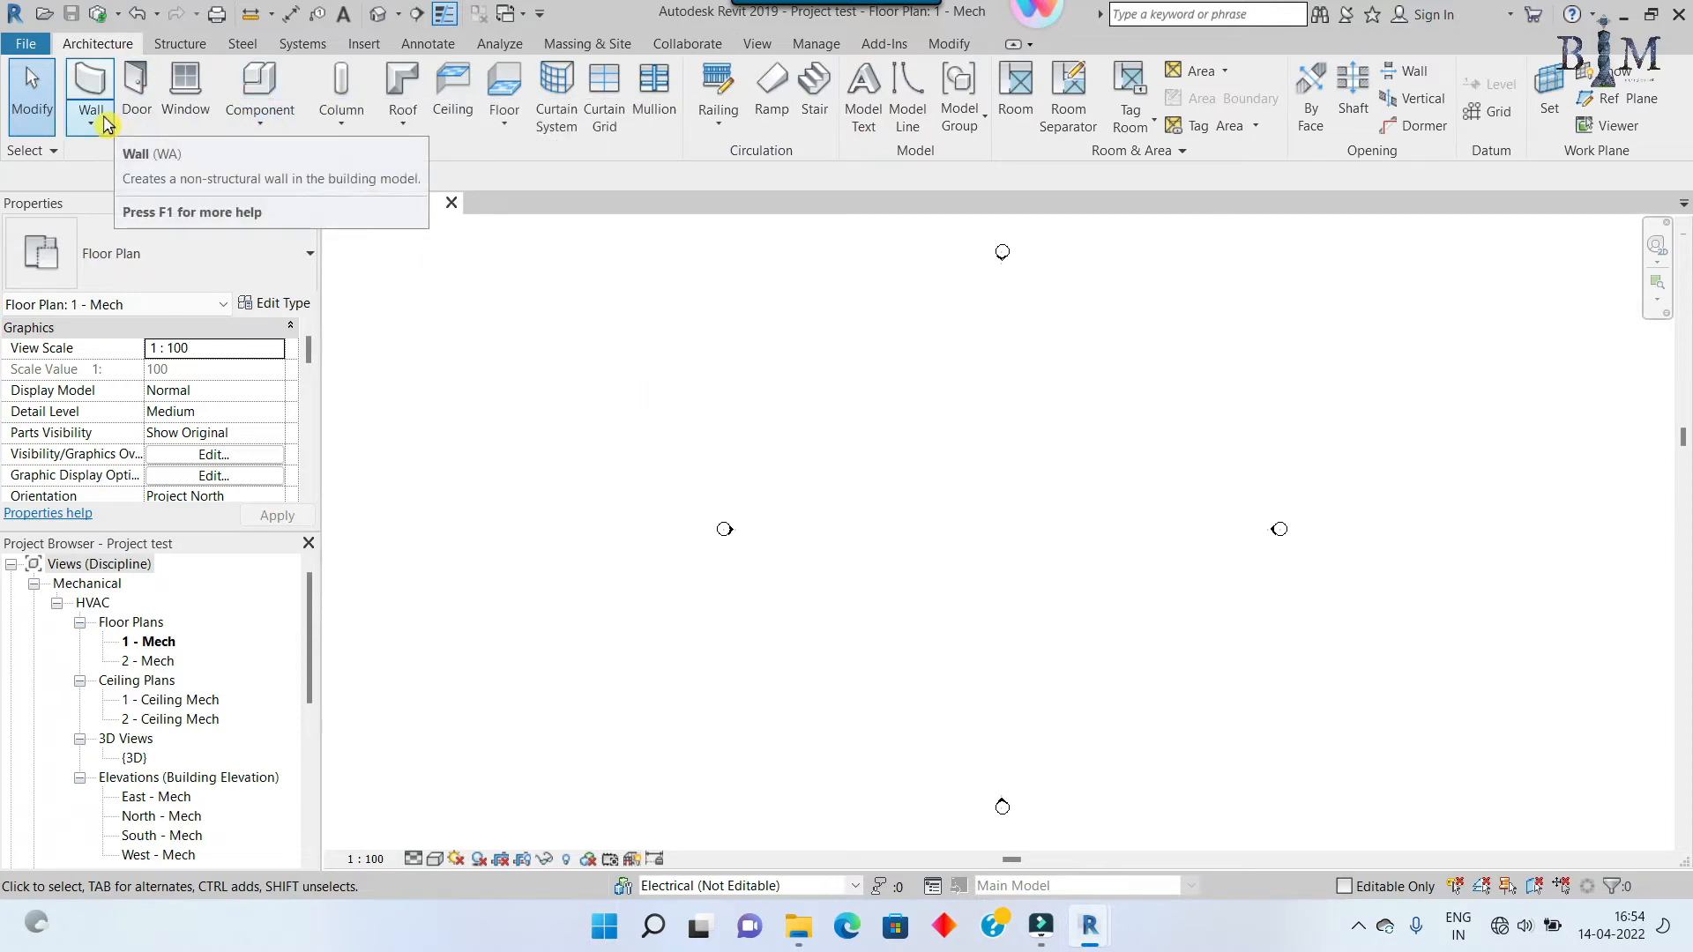
click(91, 124)
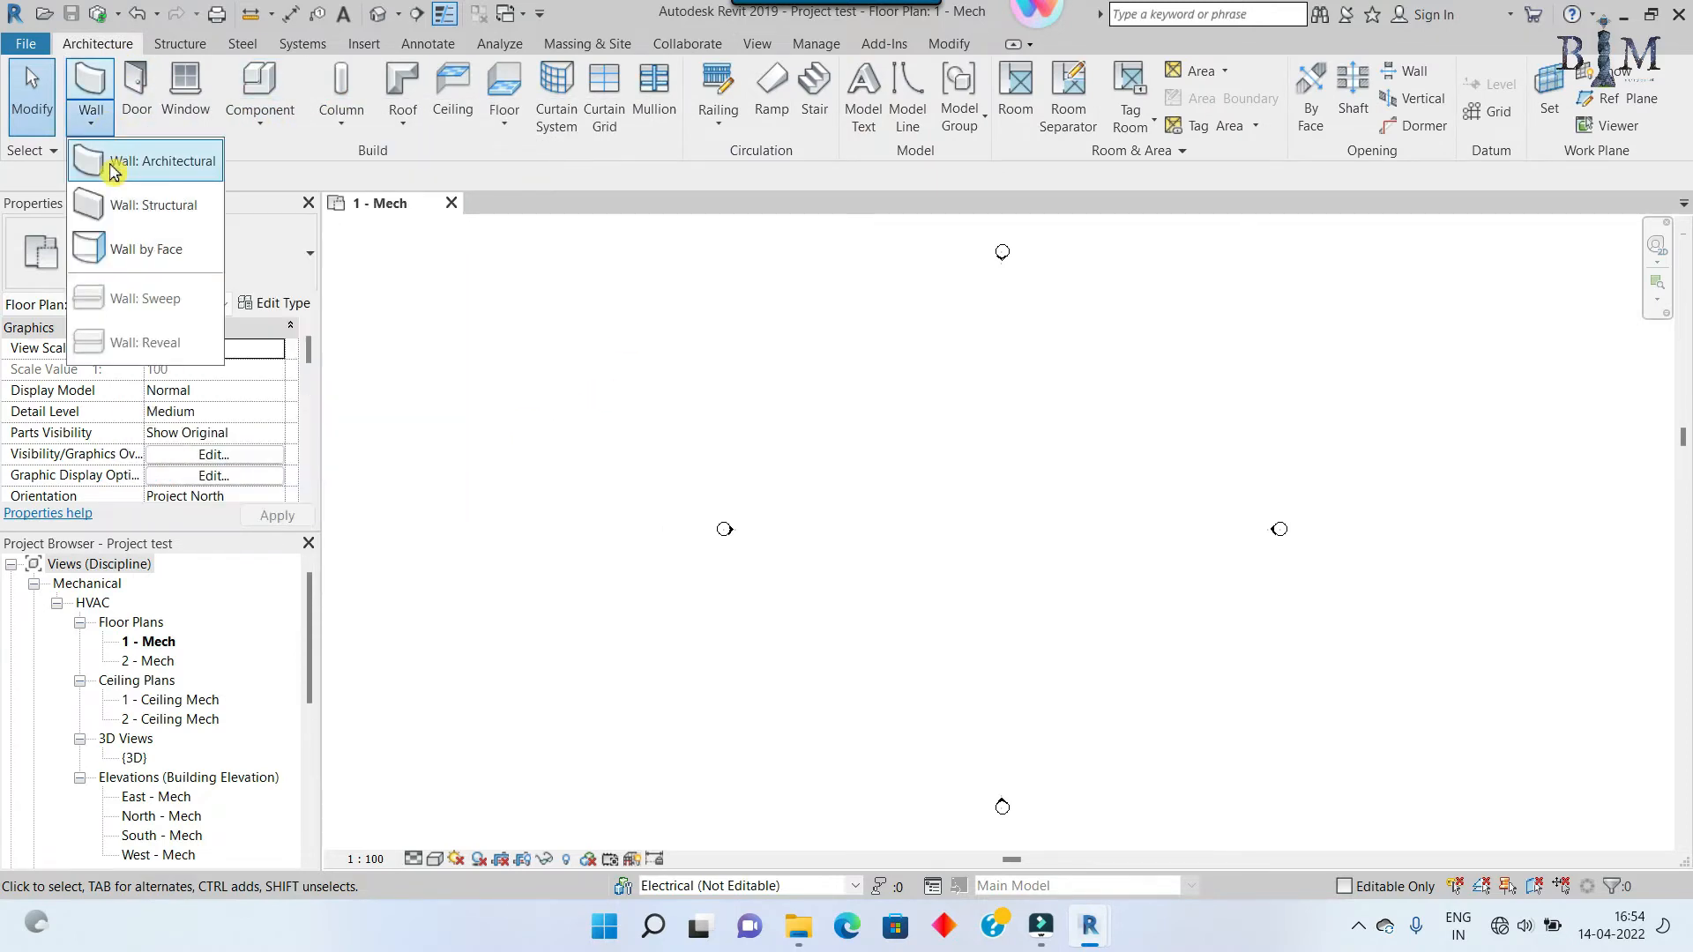
click(132, 162)
click(799, 405)
click(1096, 405)
click(1097, 615)
click(799, 616)
click(799, 438)
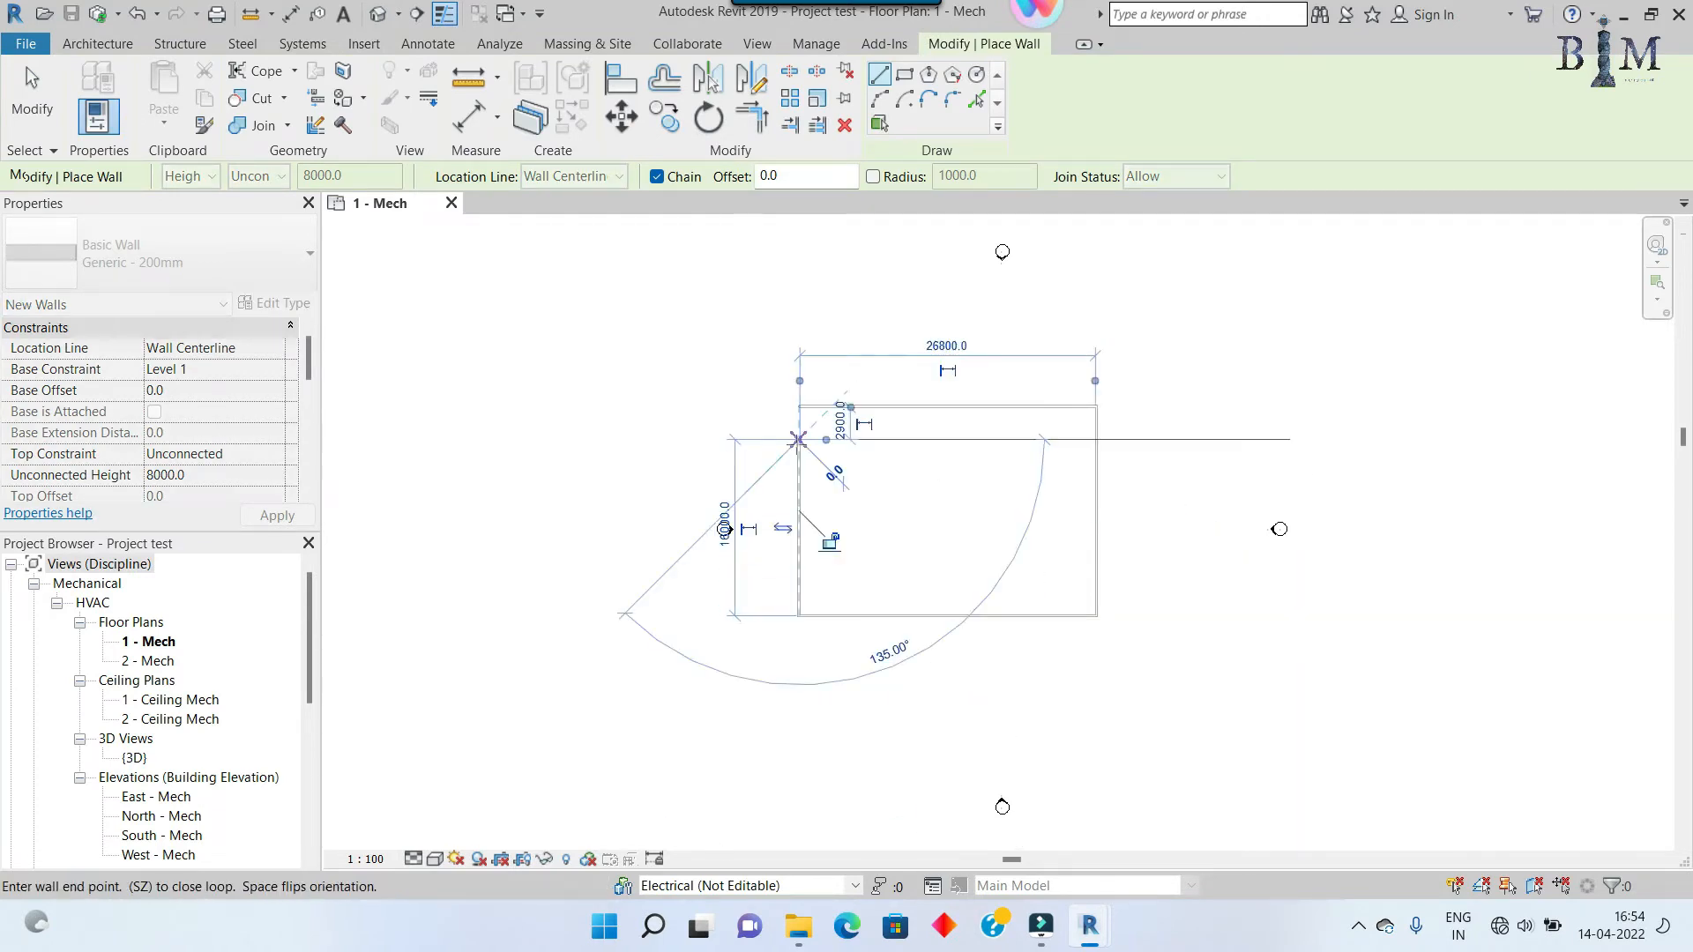
click(752, 118)
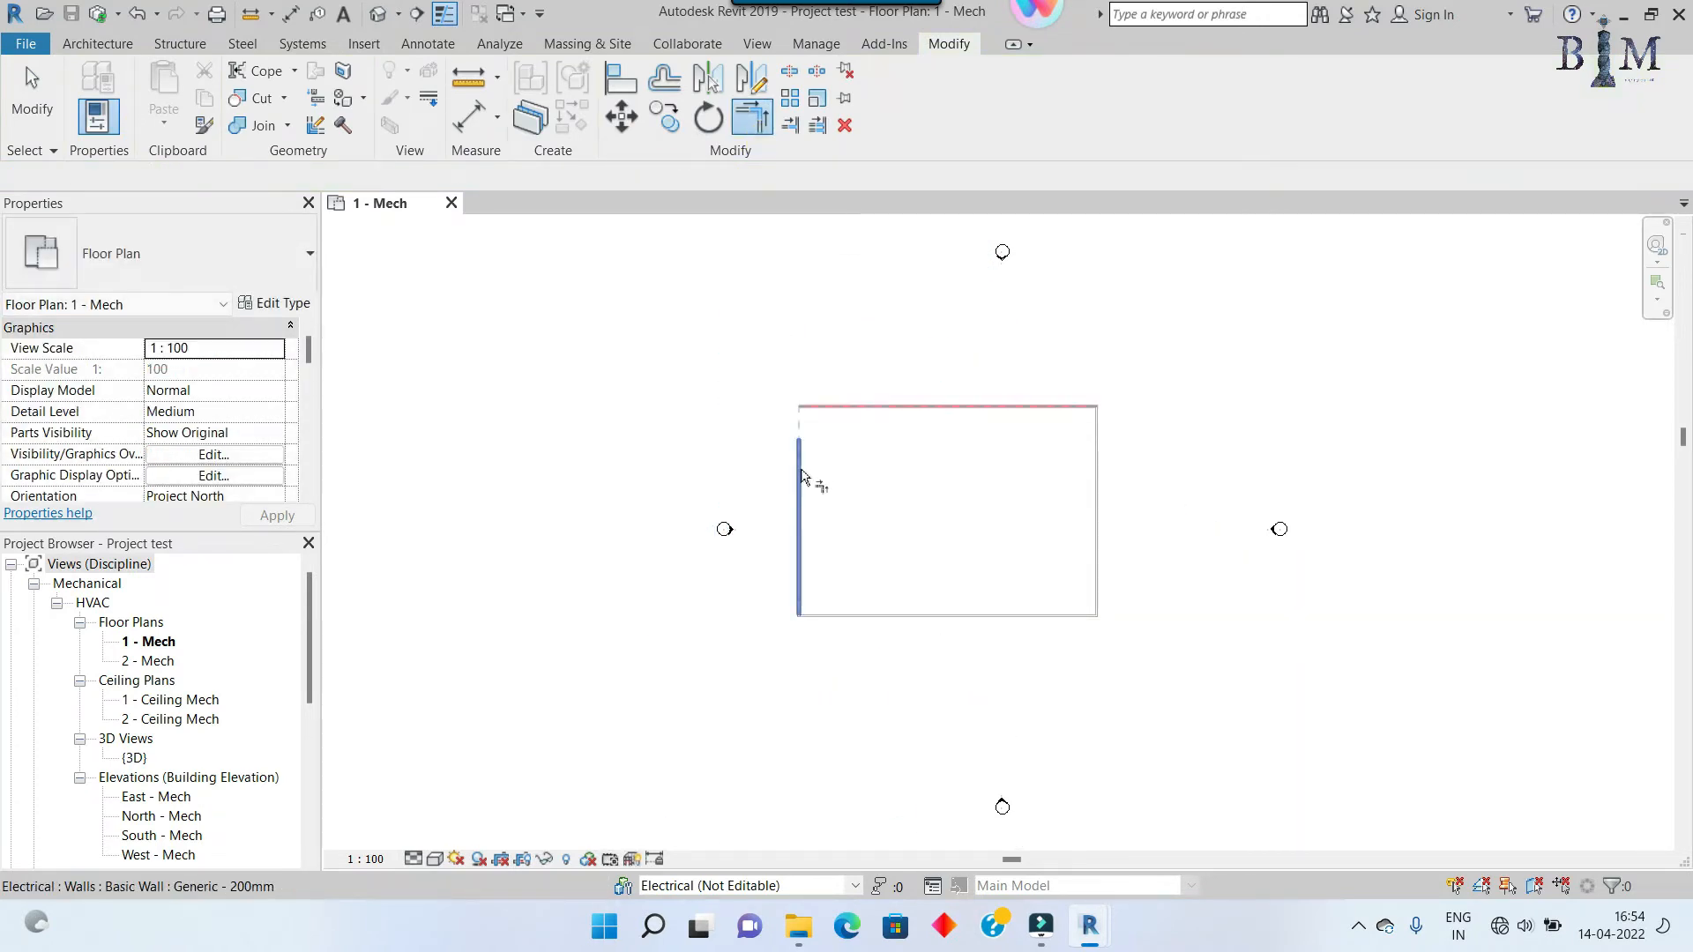
key(Escape)
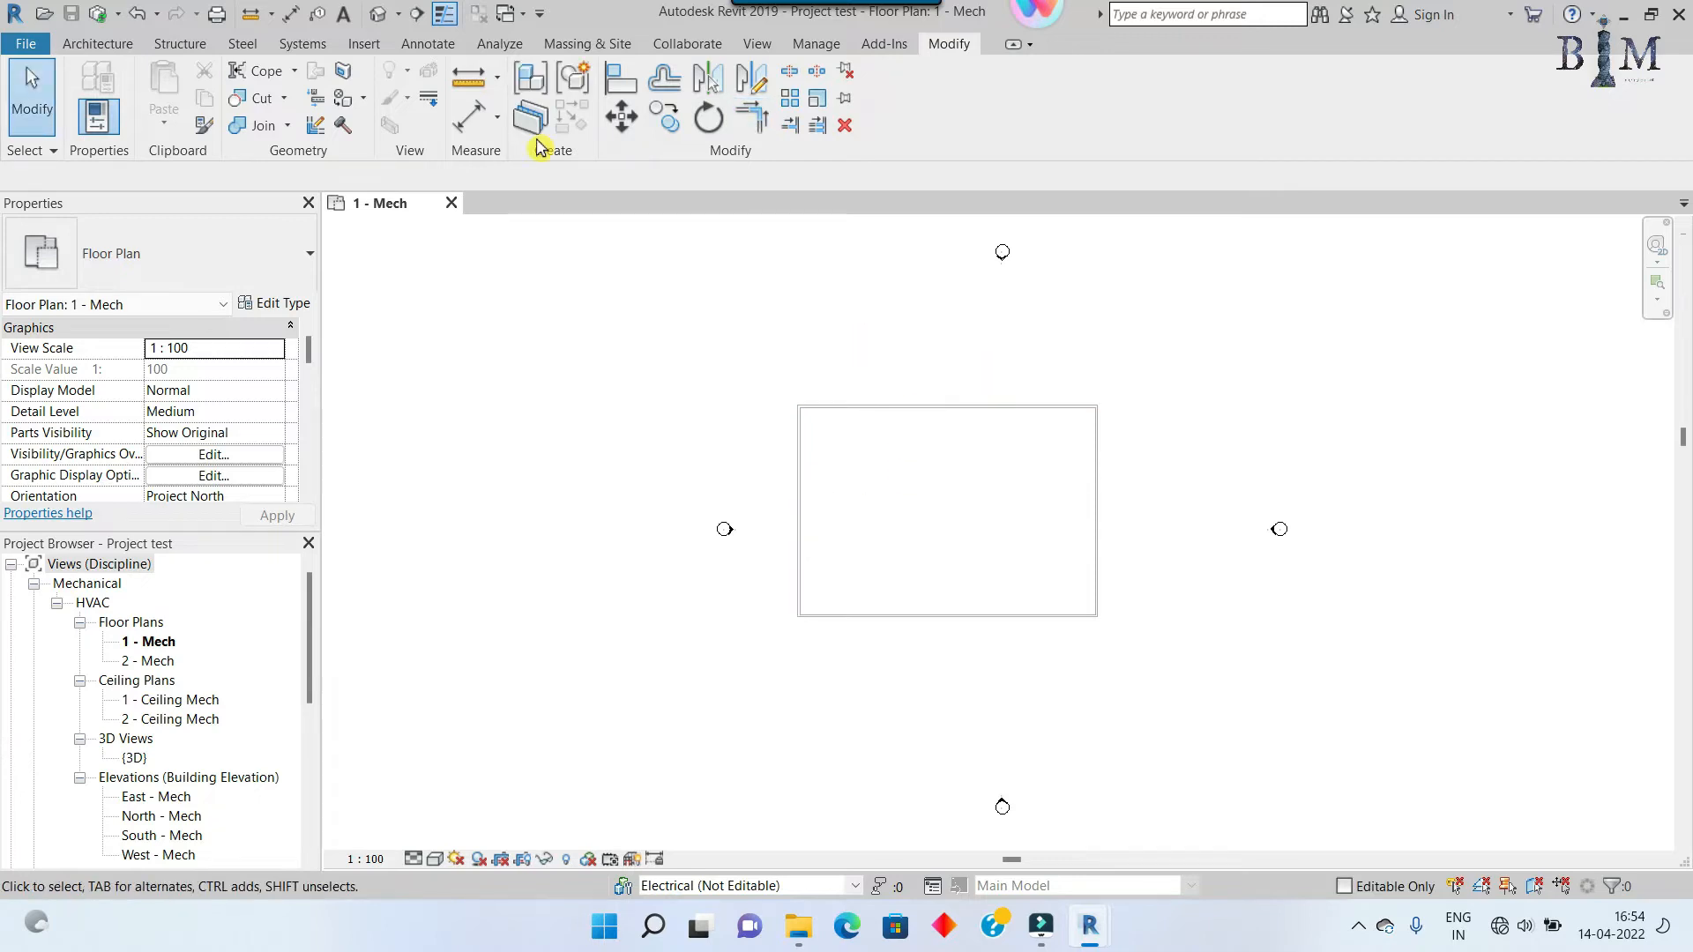
Step: Synchronize the new walls in Project test with the central model, keeping the default options
click(100, 23)
click(804, 593)
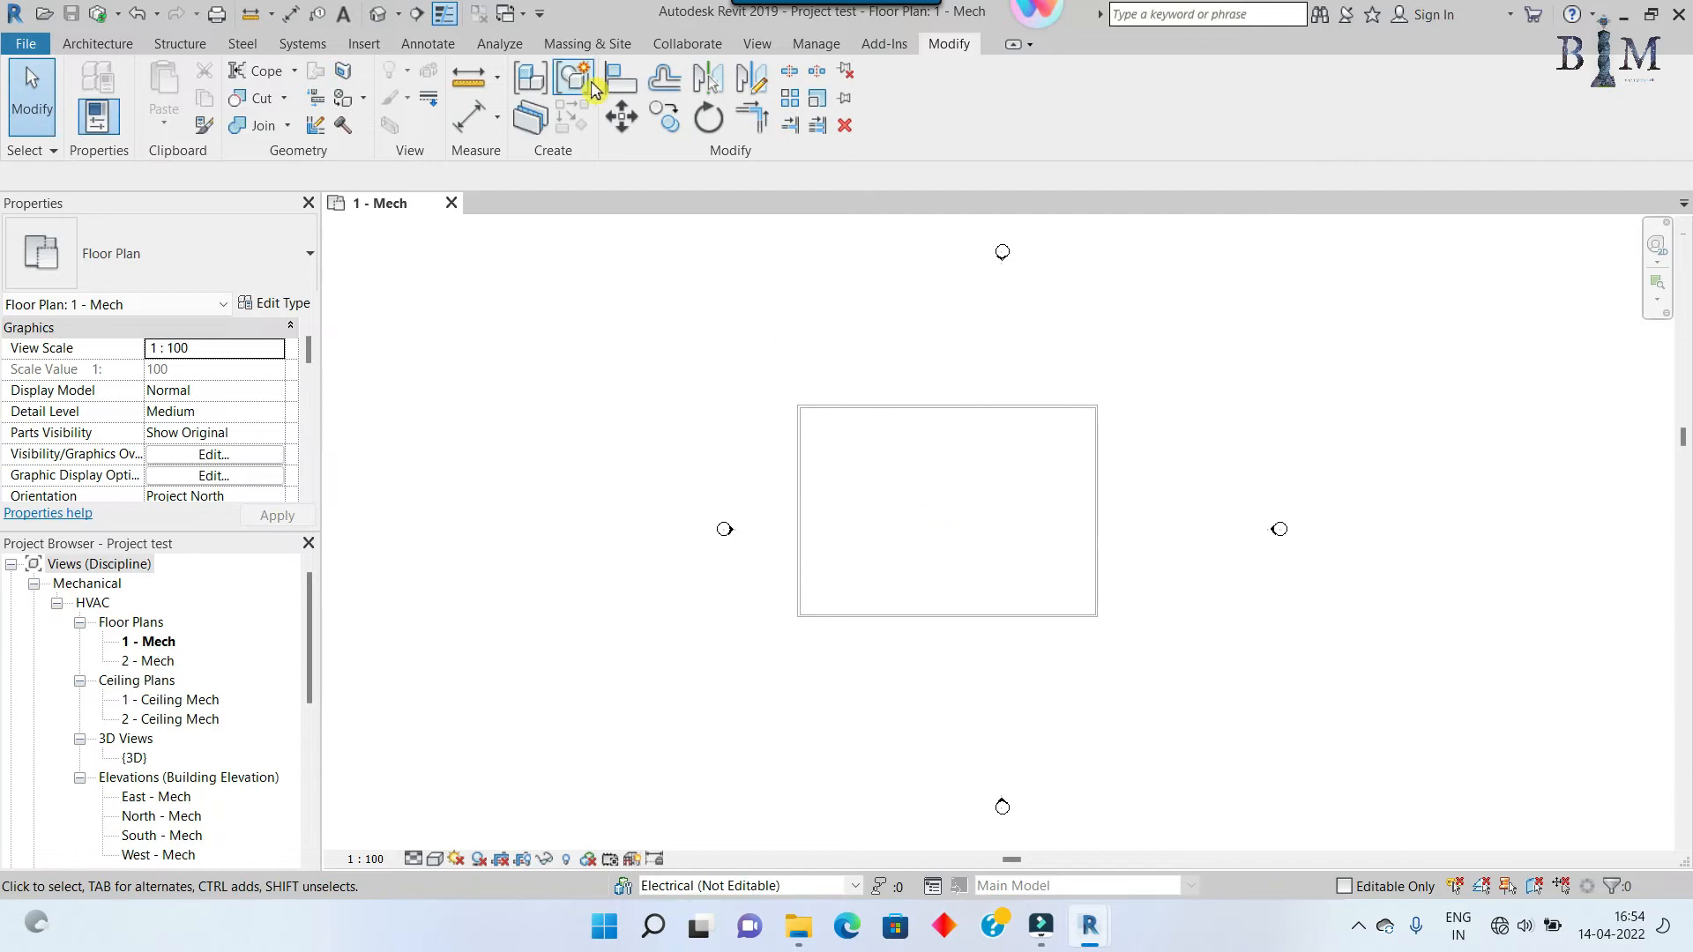
click(687, 44)
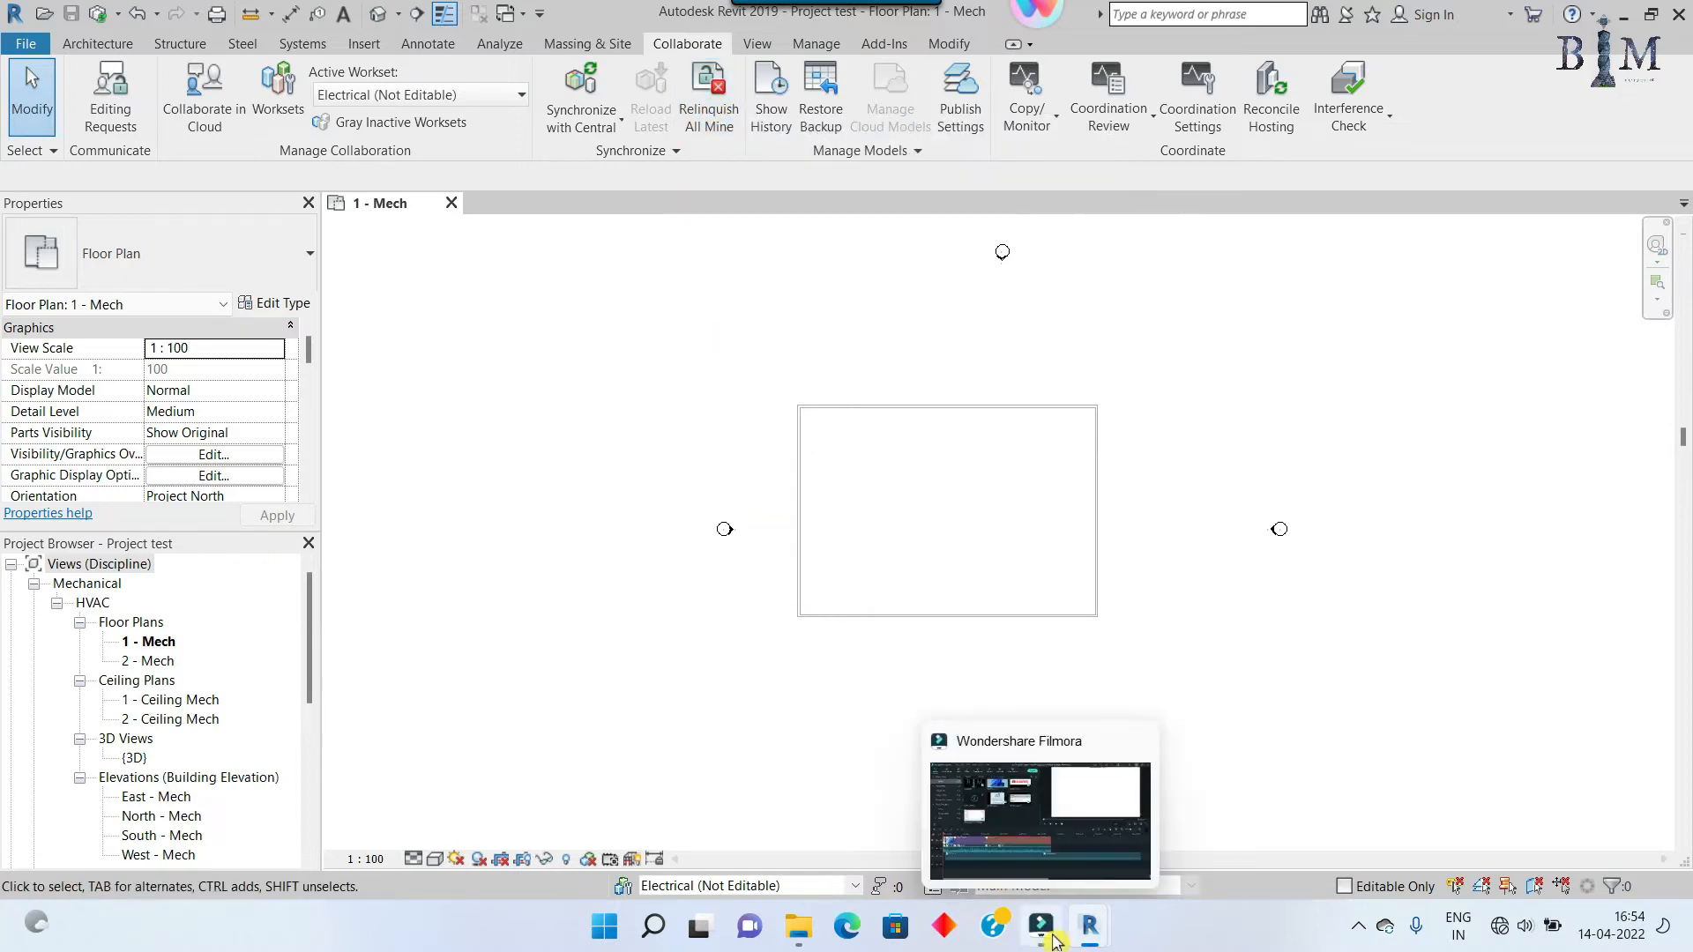
Step: Switch to the local copy and synchronize it with central, keeping Save Local File before and after synchronizing enabled
mouse_move(1098, 944)
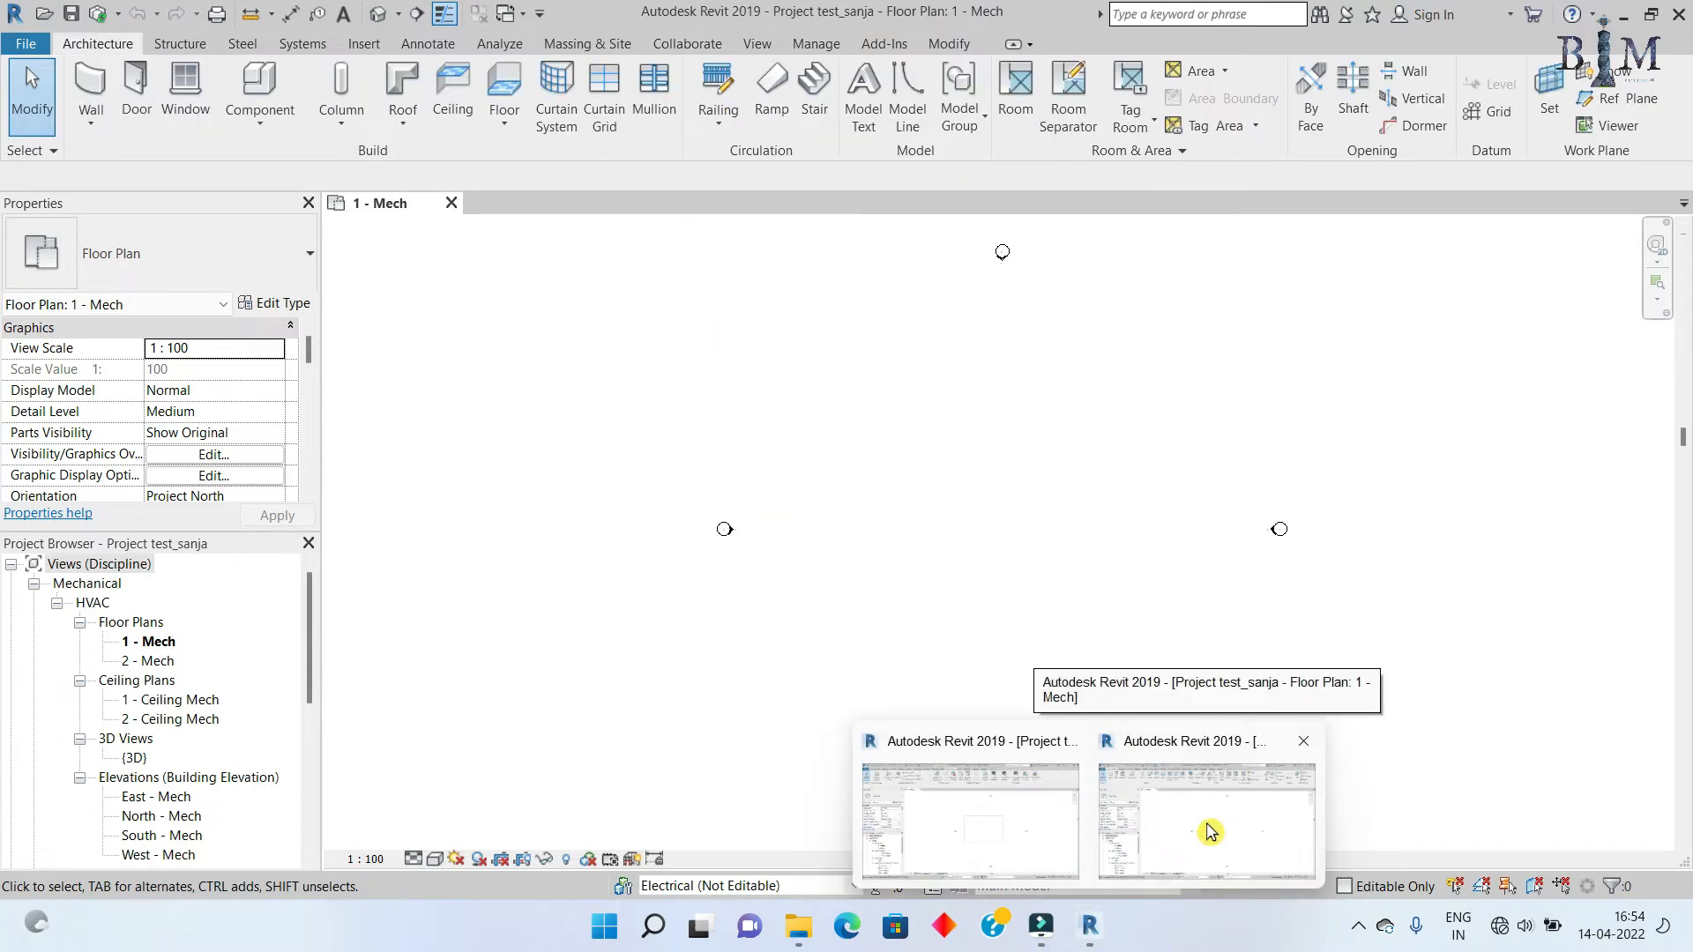
click(1205, 827)
click(118, 14)
click(176, 42)
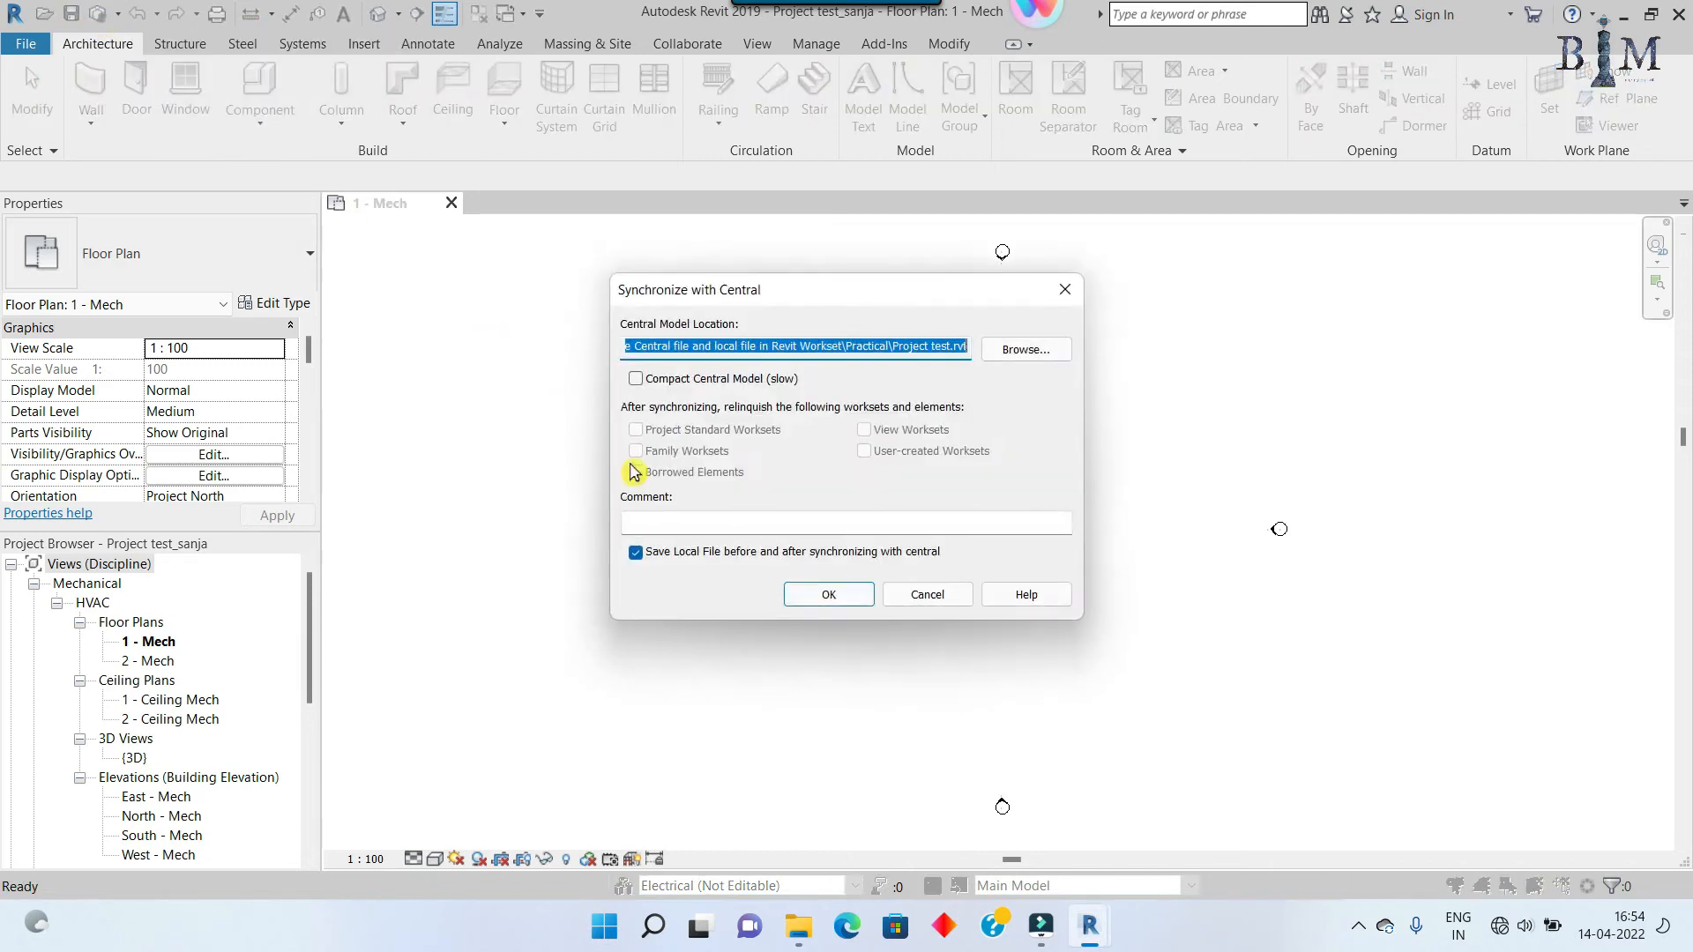
click(807, 596)
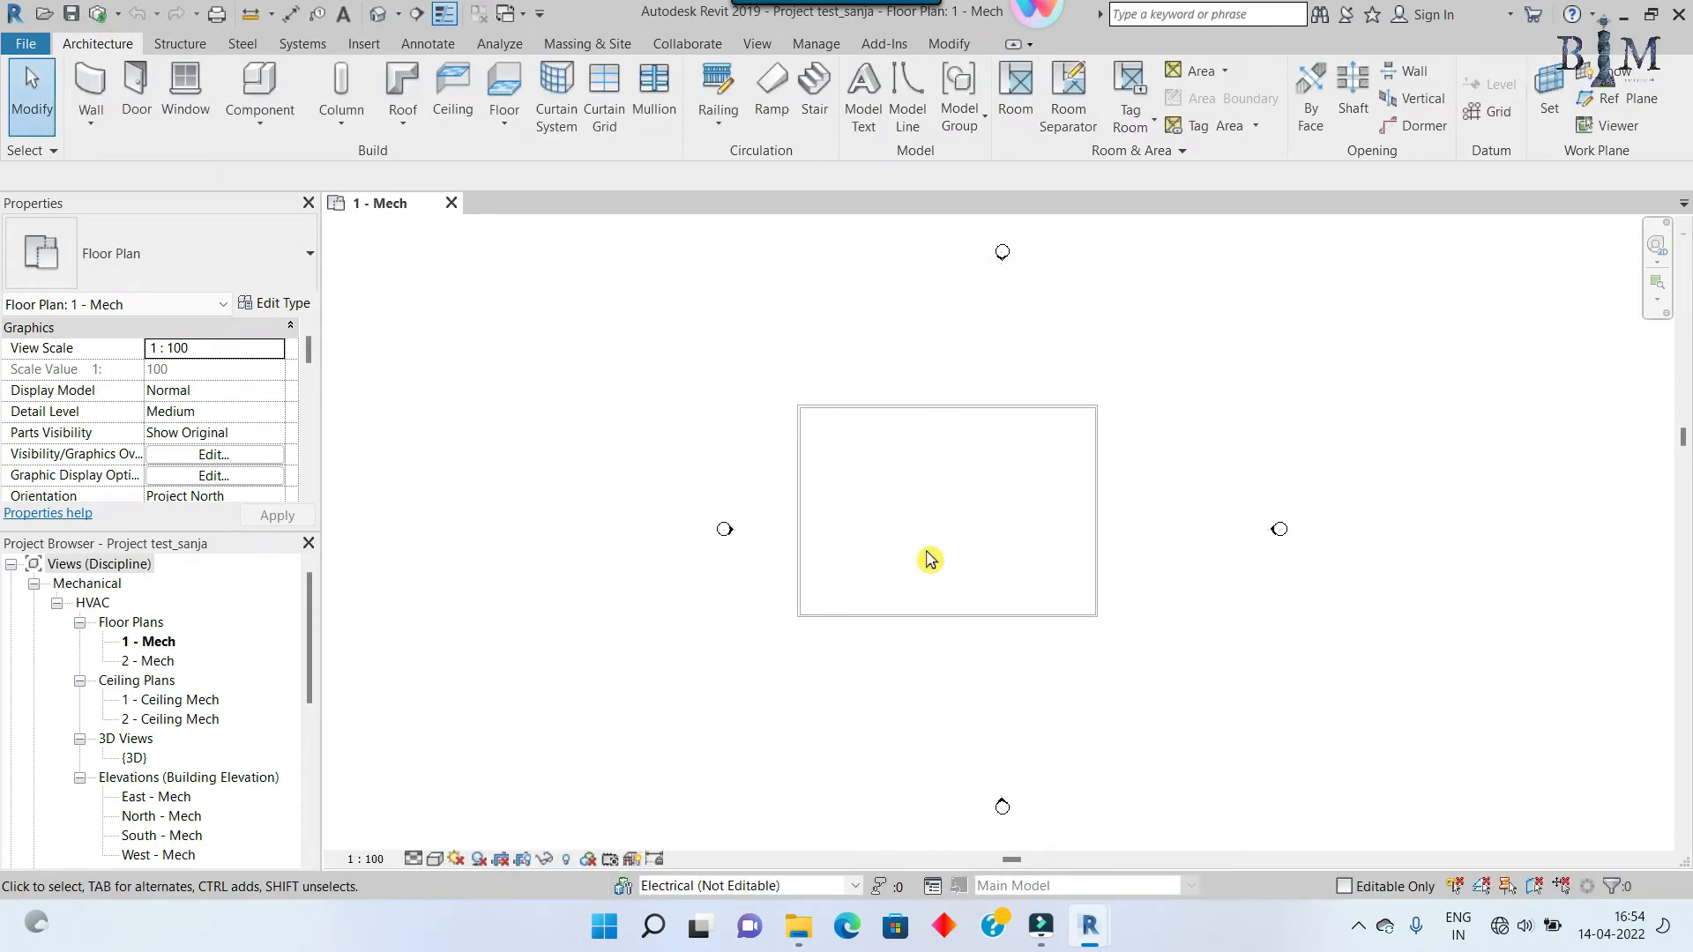
Step: Open the default 3D view of the local copy and inspect the synchronized walls
scroll(973, 478, up, 1)
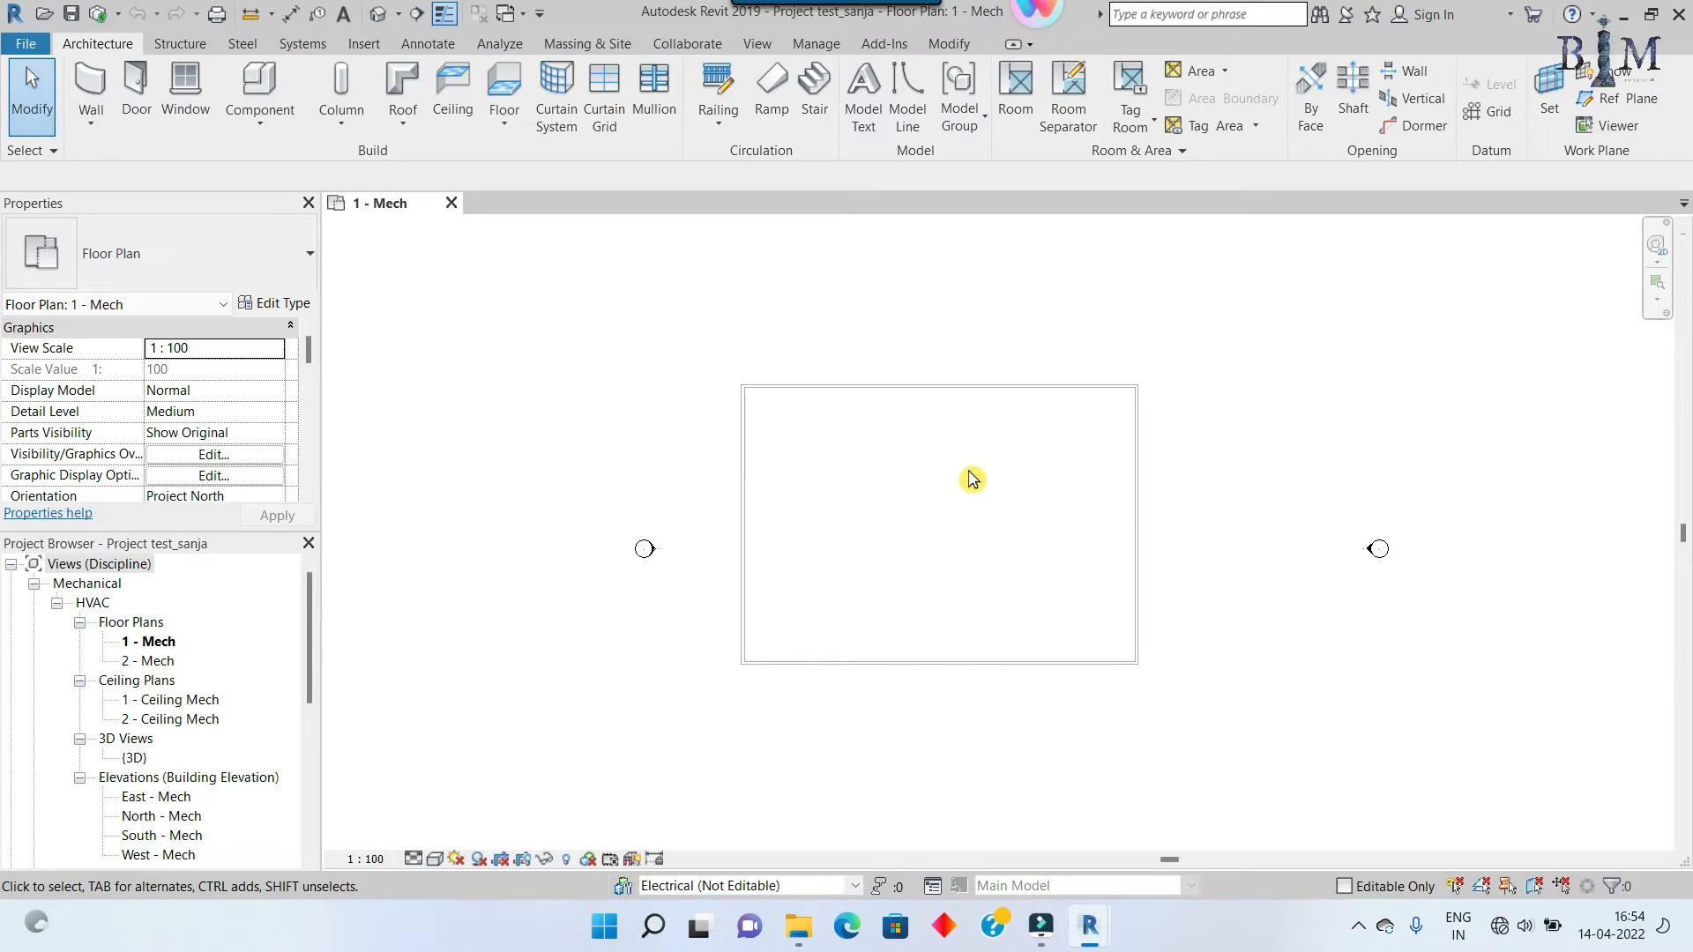
click(378, 13)
middle_drag(876, 497, 717, 544)
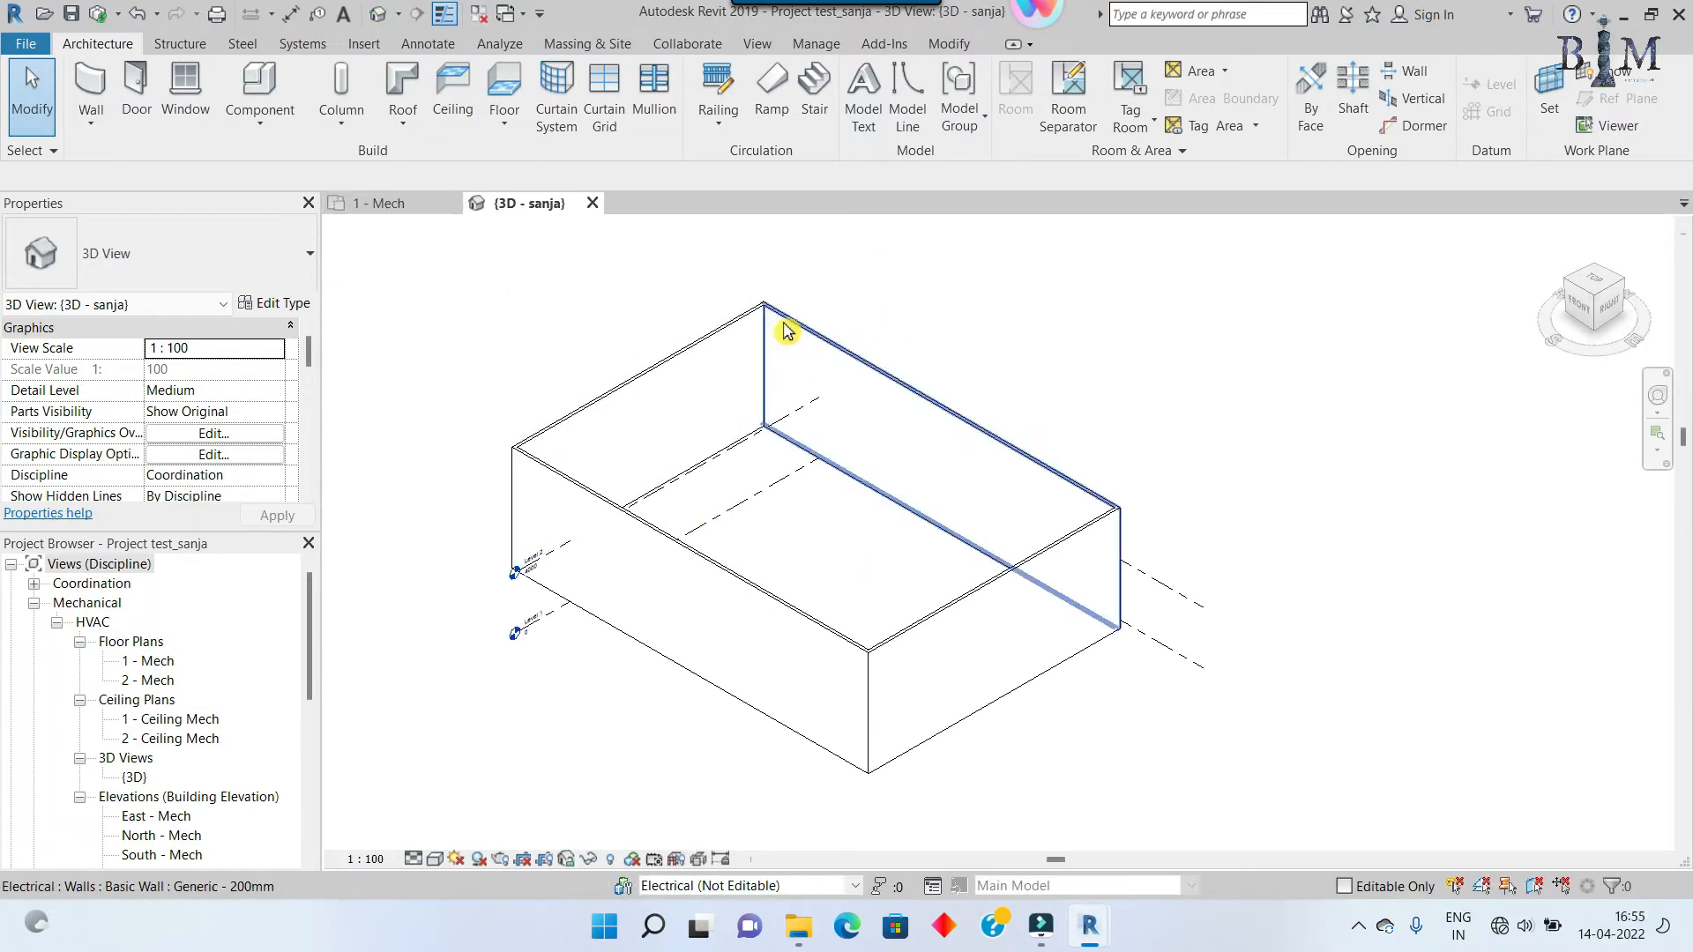
shift+middle_drag(971, 676, 992, 642)
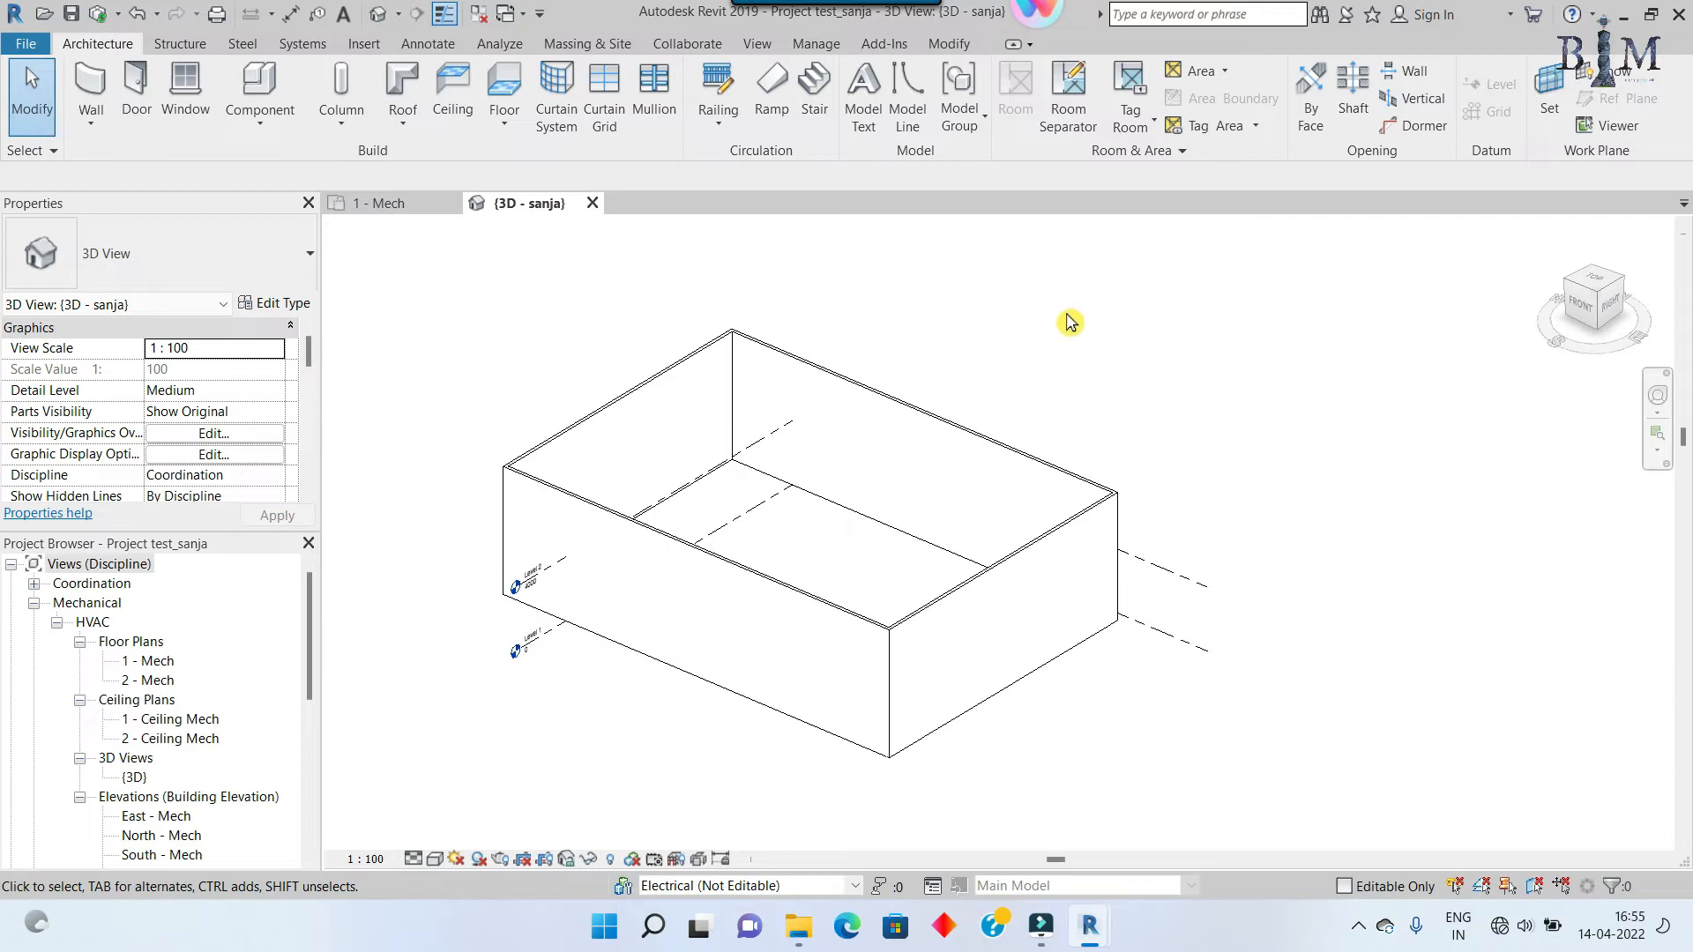
Step: Set the 3D view's detail level to Fine and its visual style to Shaded
click(437, 860)
click(441, 868)
click(435, 859)
click(477, 773)
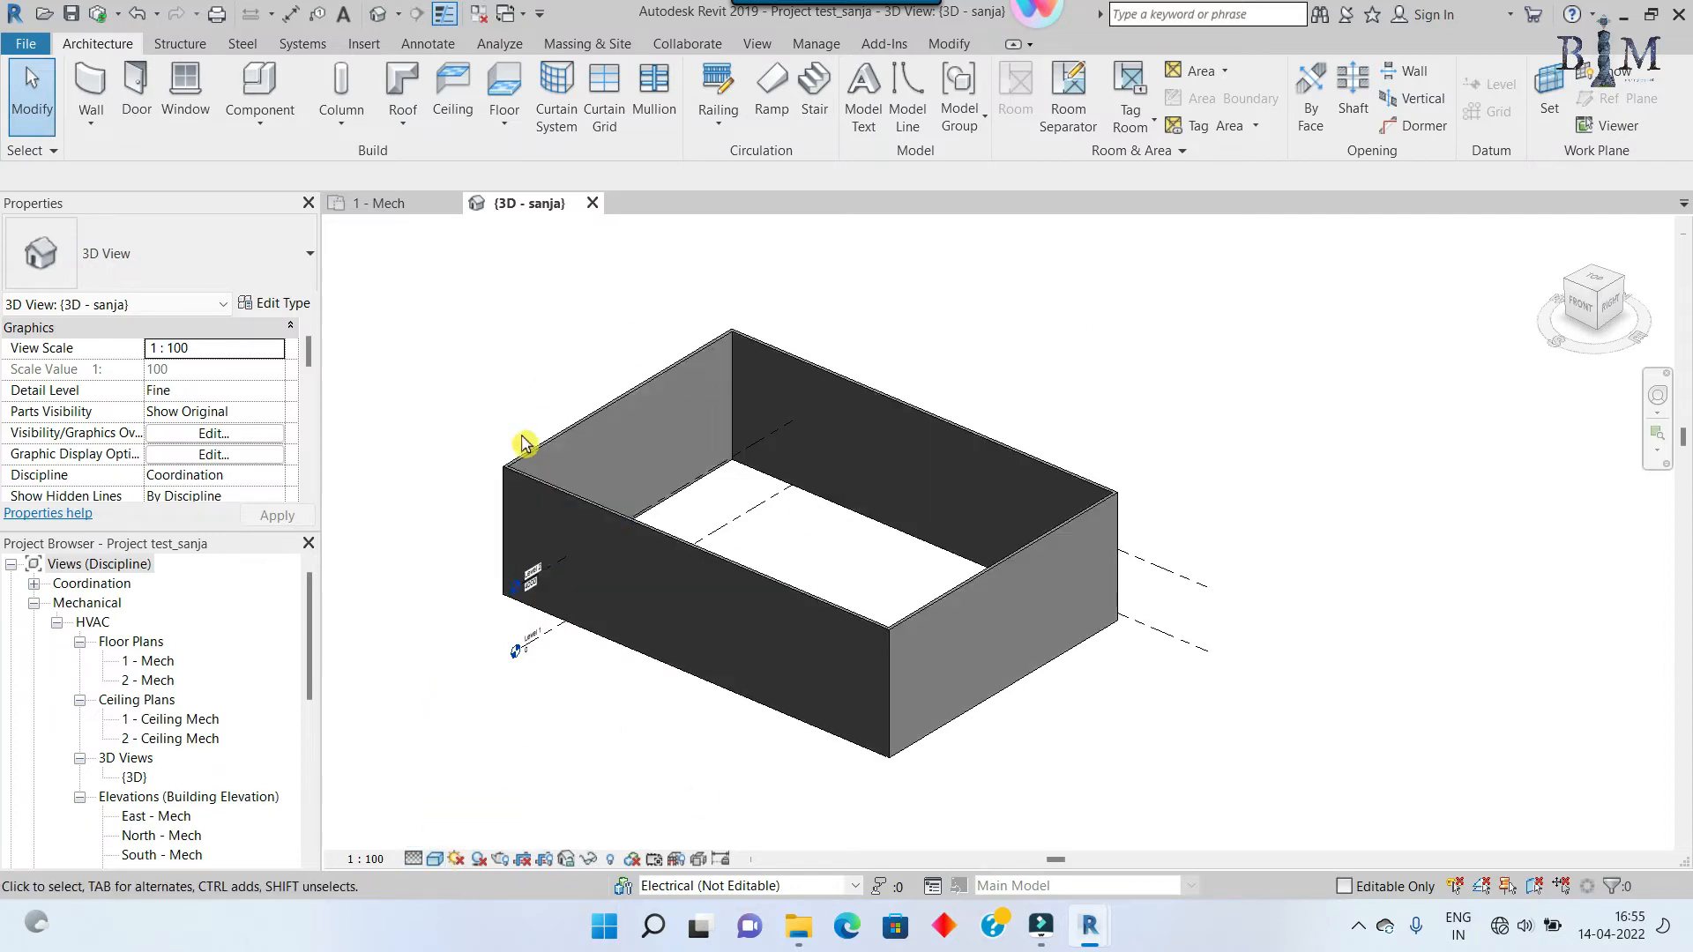
middle_drag(524, 445, 572, 454)
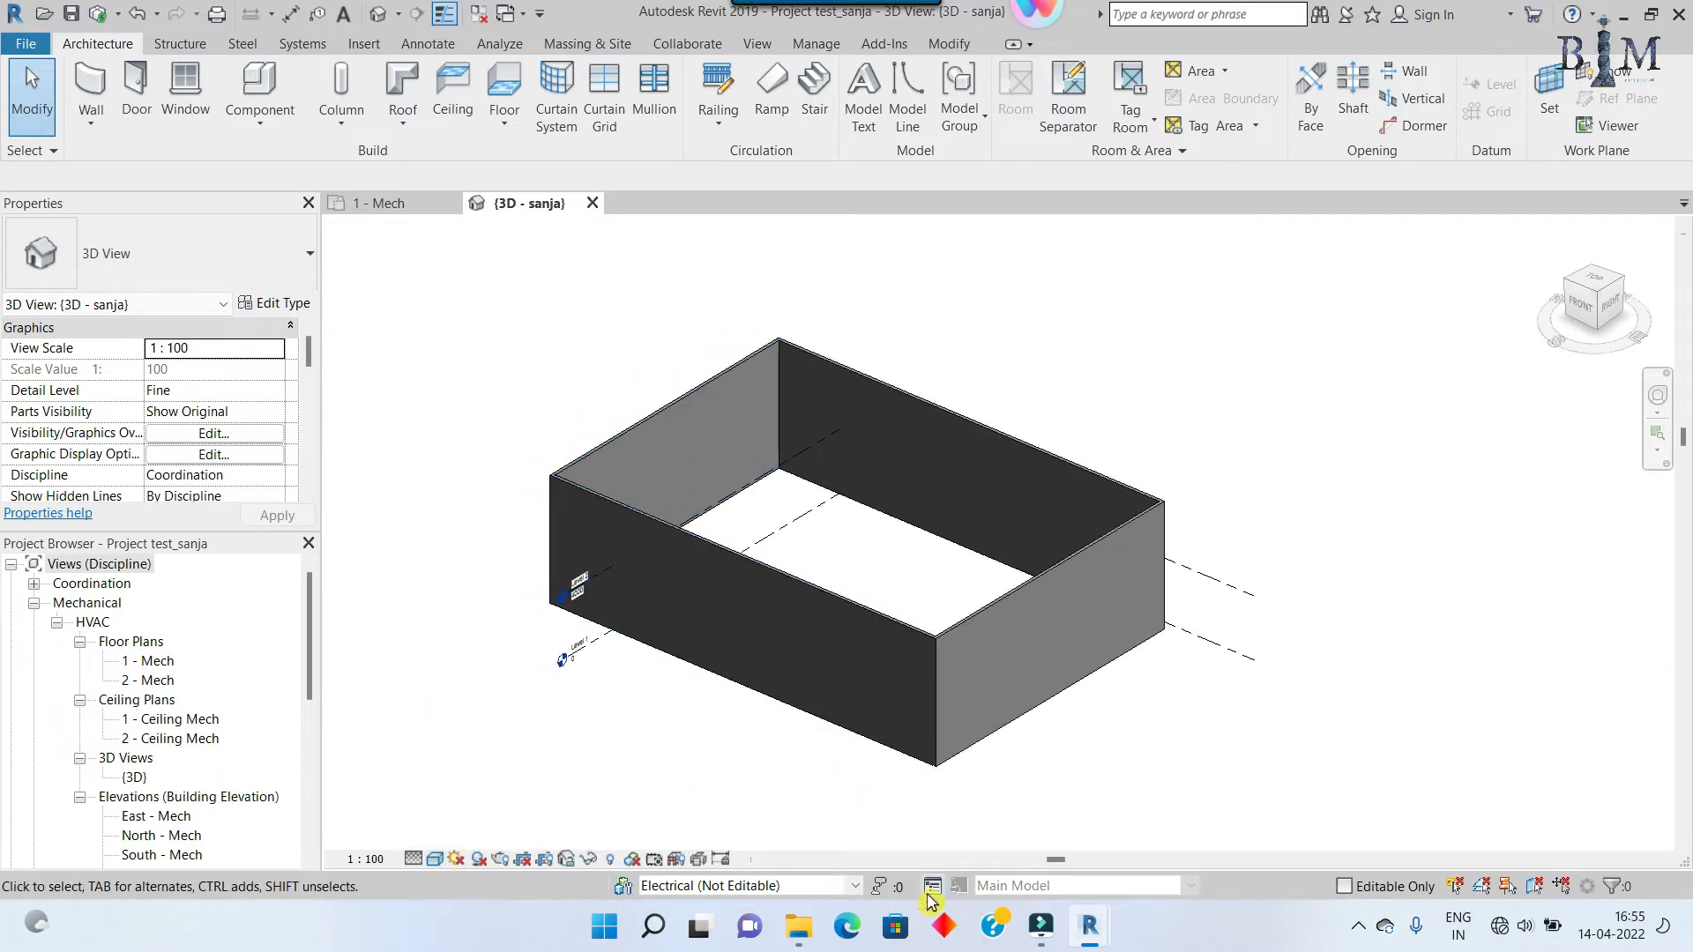
Step: Switch to Project test and draw a 300 x 300 mm rectangular duct run with three bends across the building at 2750 mm offset
mouse_move(1089, 926)
click(1041, 829)
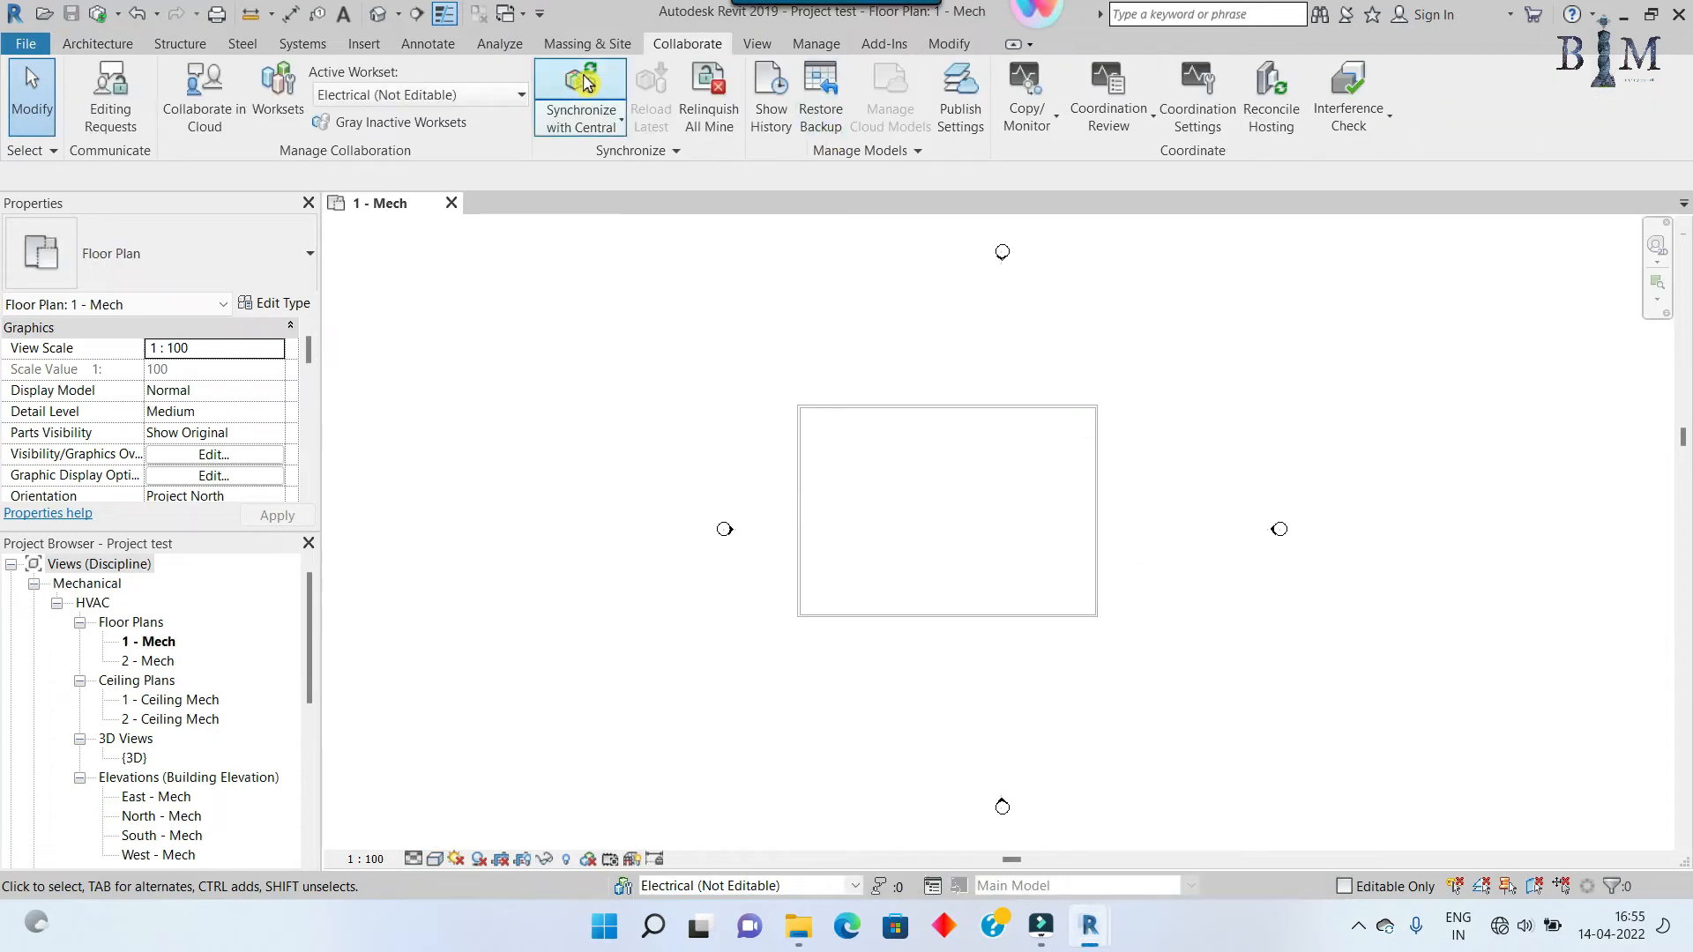
click(302, 44)
click(85, 92)
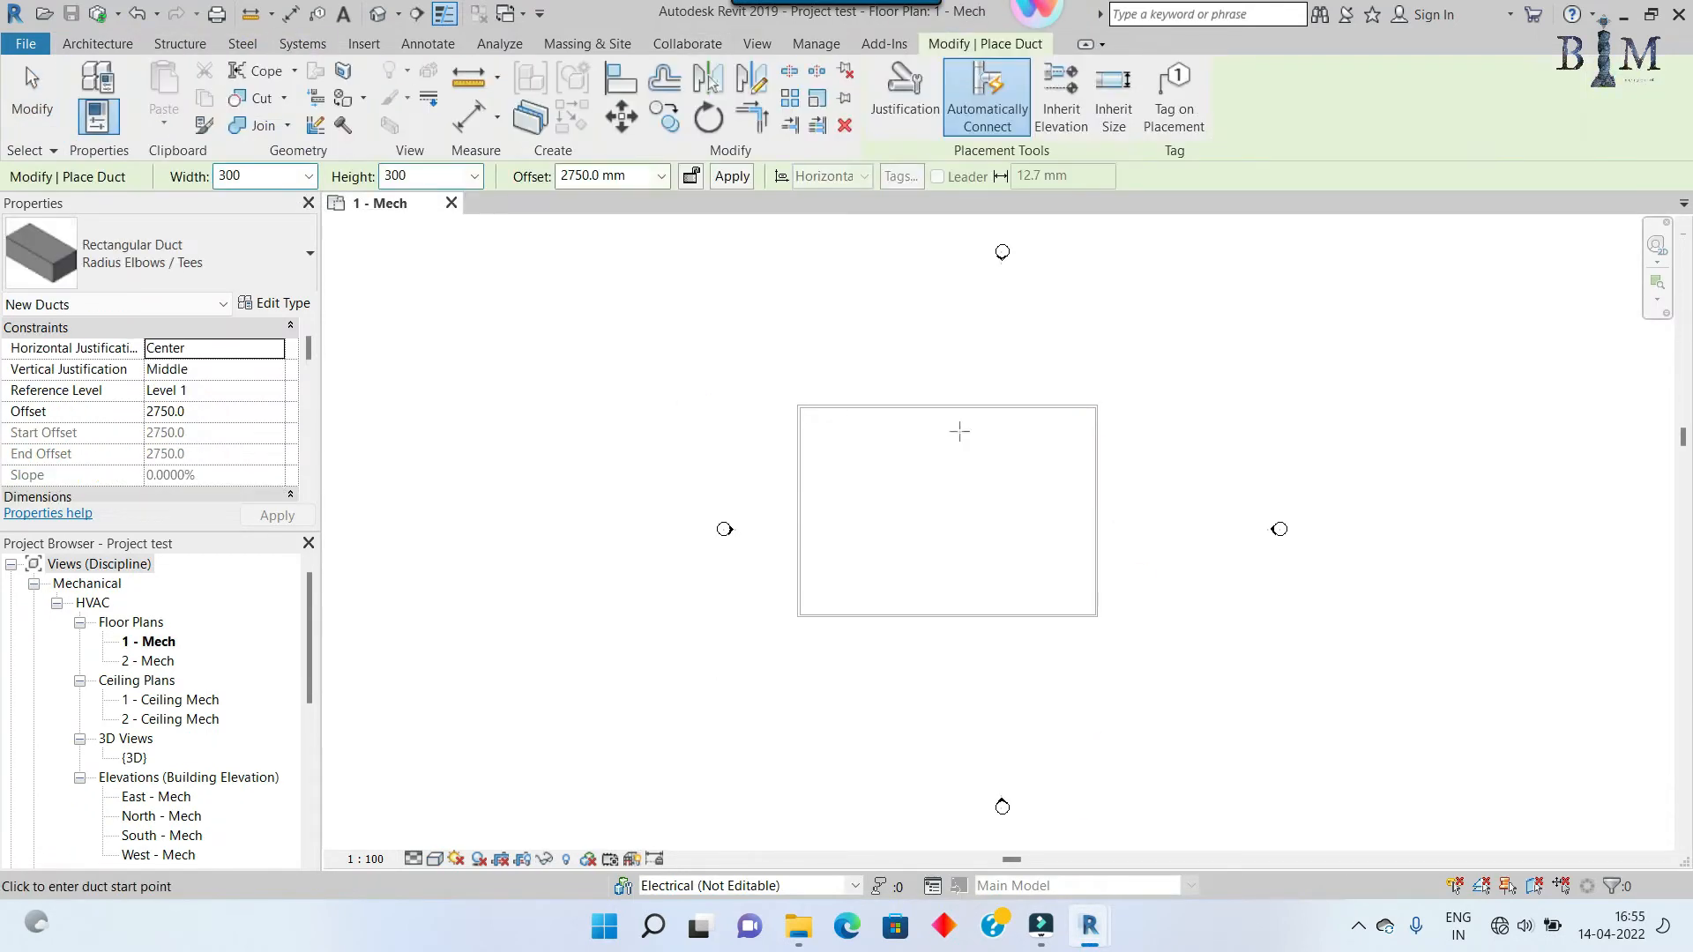
click(853, 345)
click(997, 345)
click(997, 697)
click(1150, 697)
click(1150, 808)
key(Escape)
key(Escape)
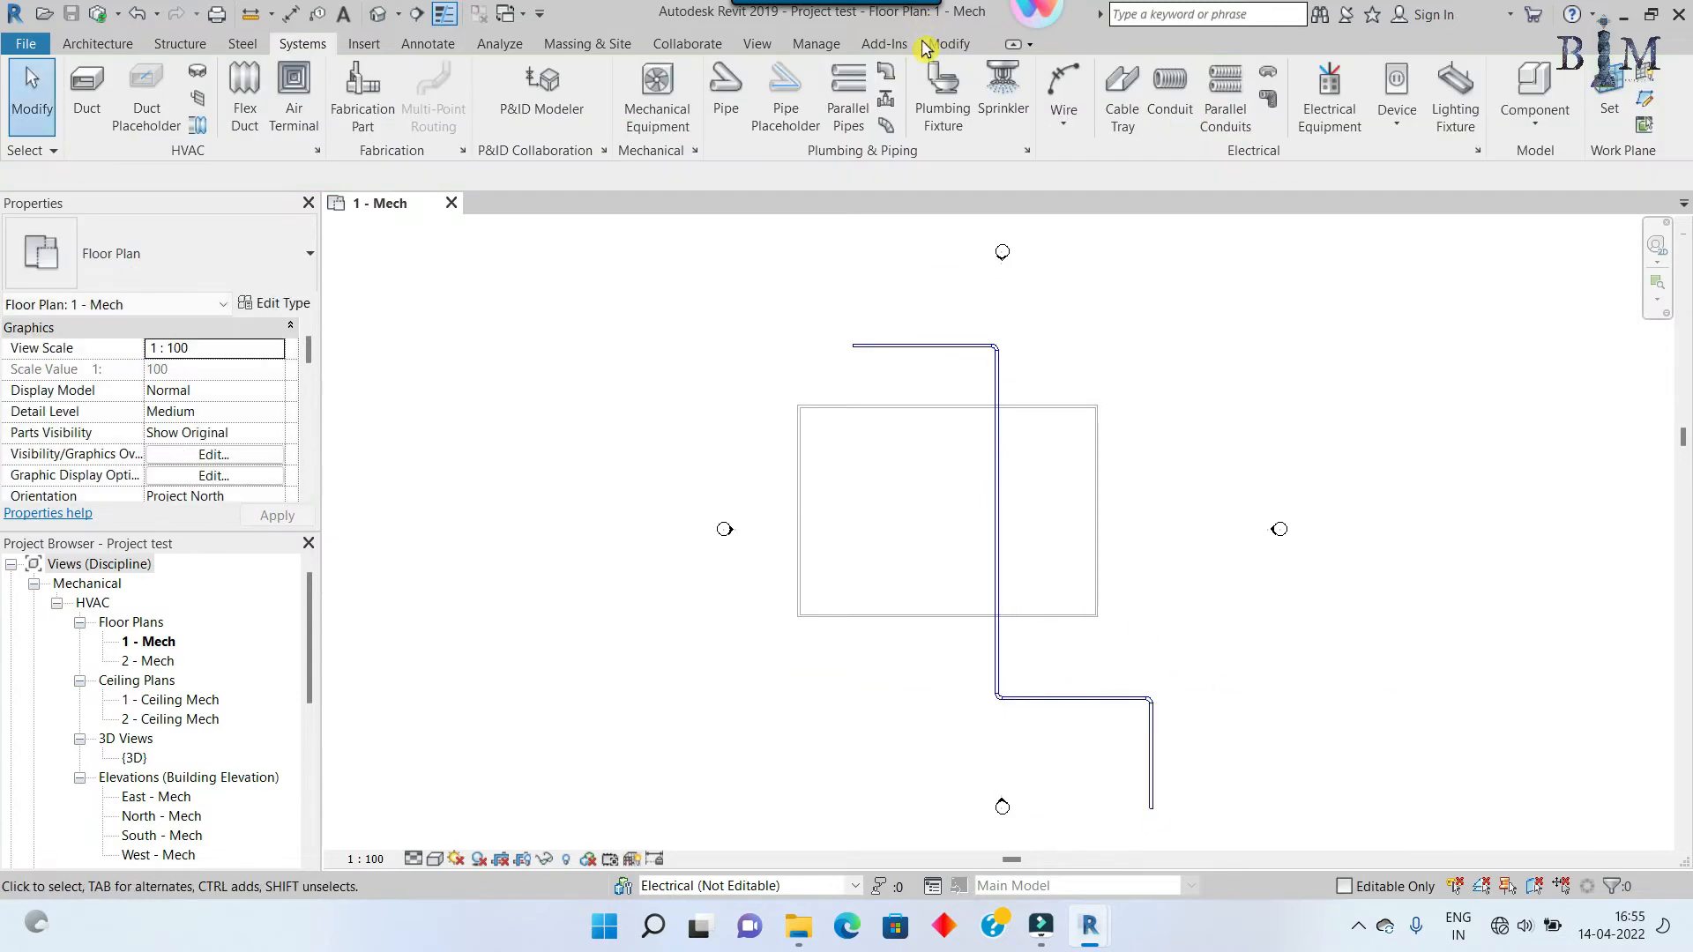
Step: Try to synchronize the duct run in Project test with the central model
click(97, 14)
click(845, 603)
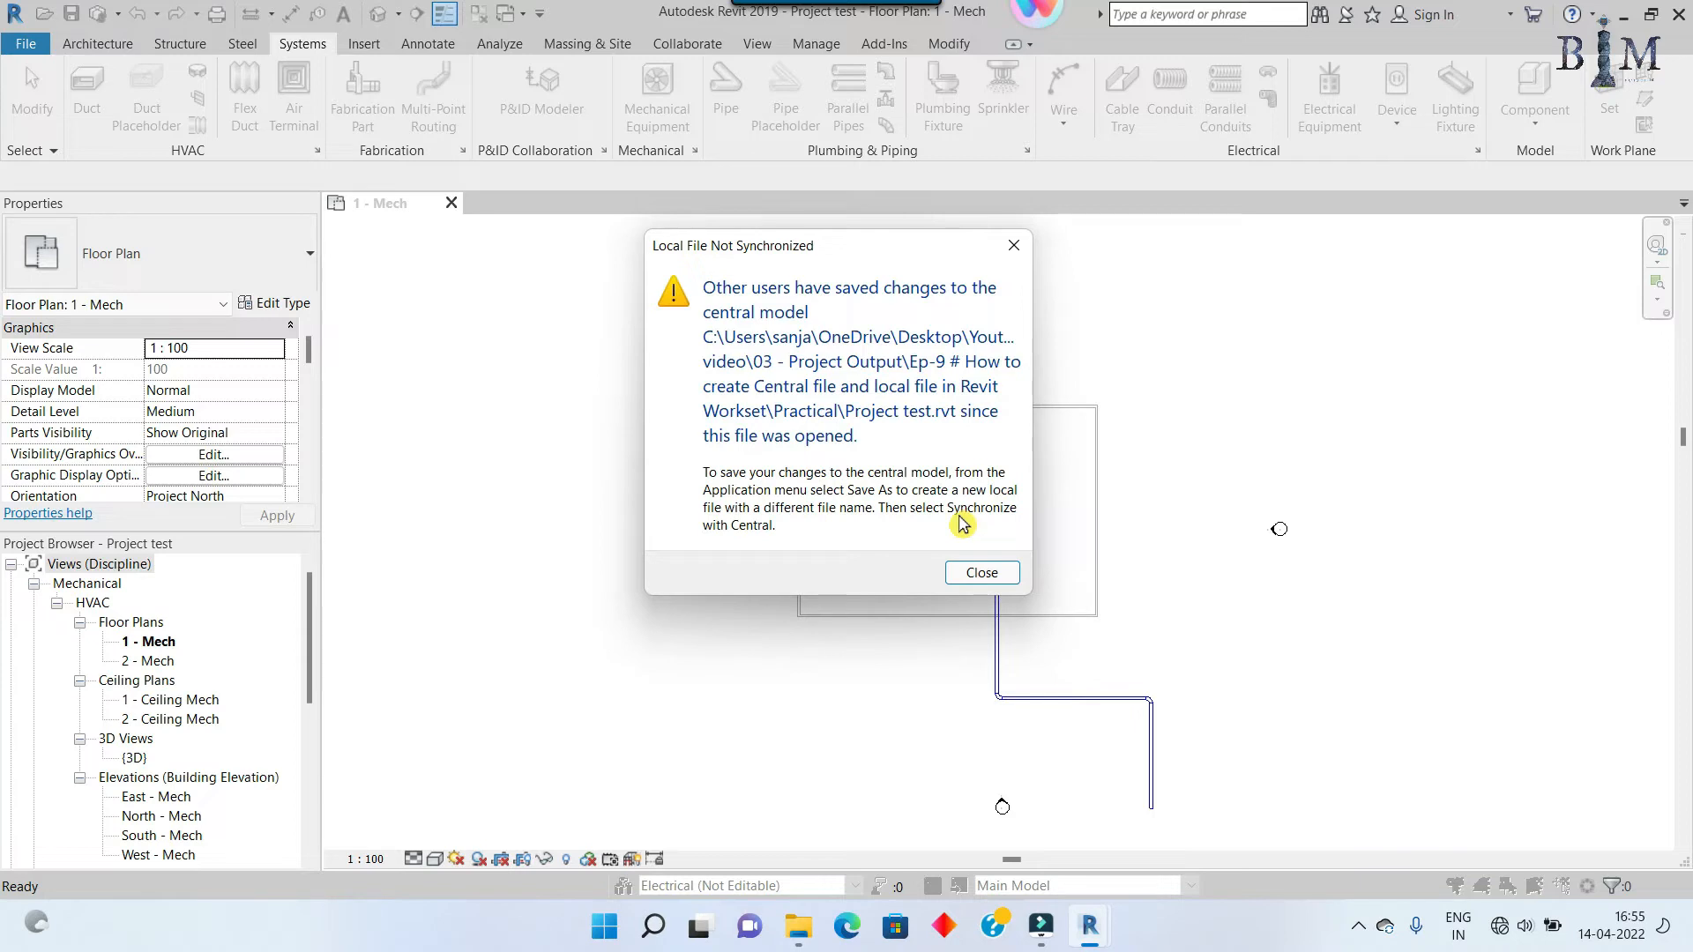
click(981, 572)
click(978, 462)
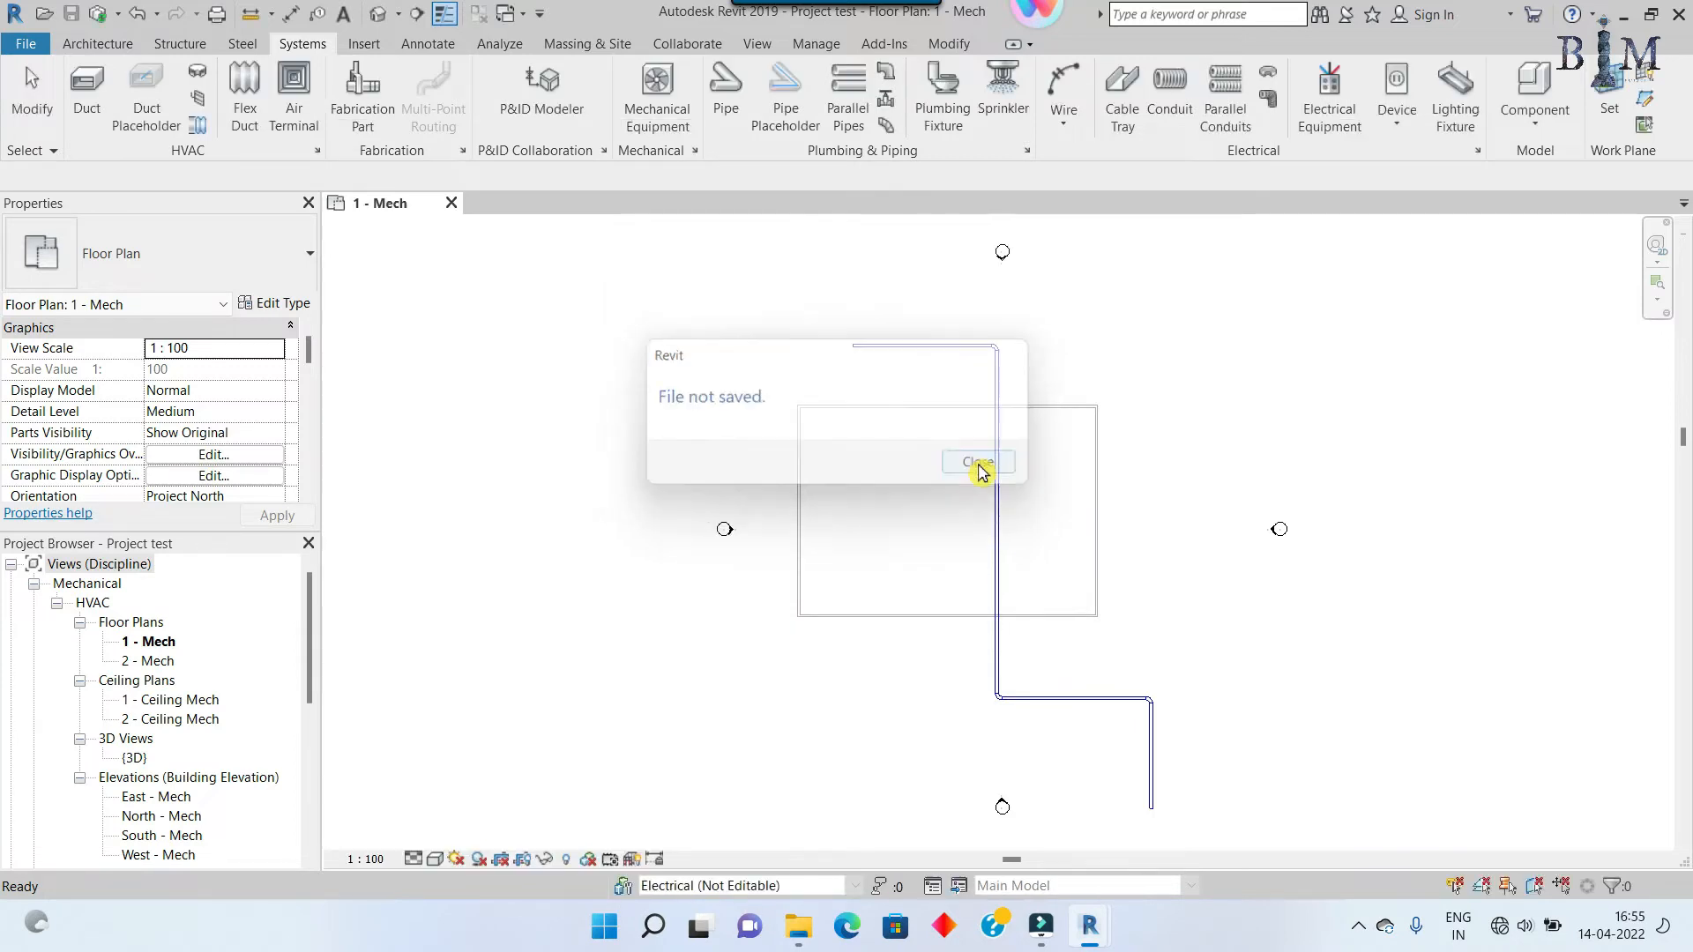
Step: Undo the duct run and close Project test without saving its changes
key(ctrl+z)
key(ctrl+z)
key(ctrl+z)
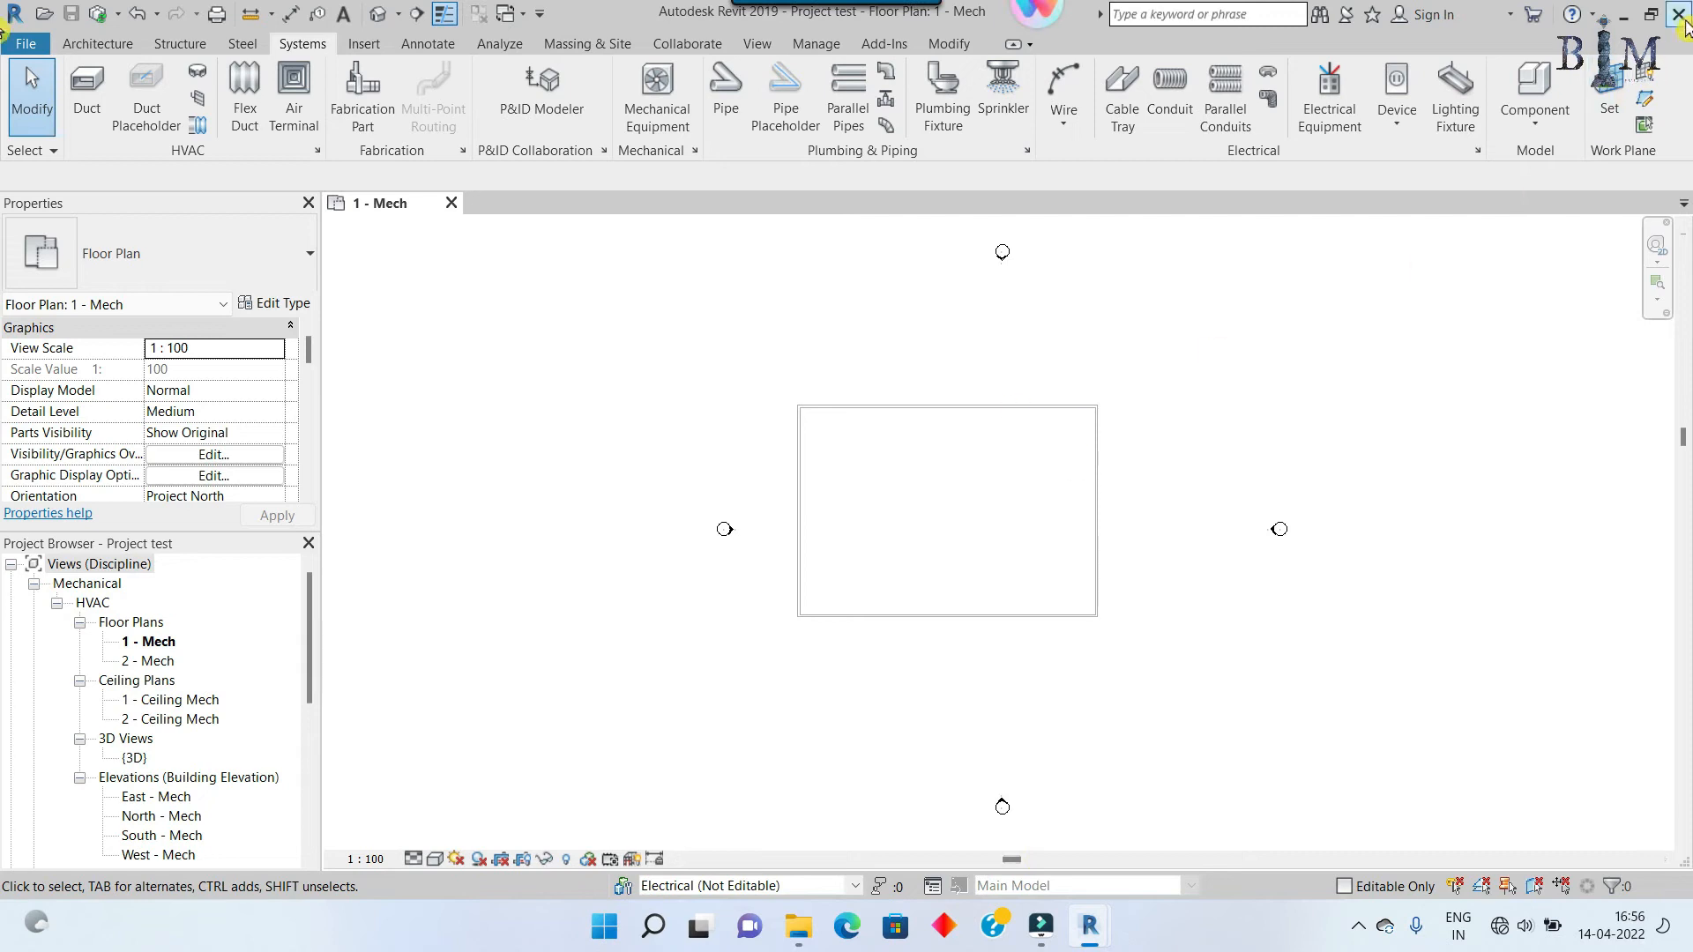
click(1678, 15)
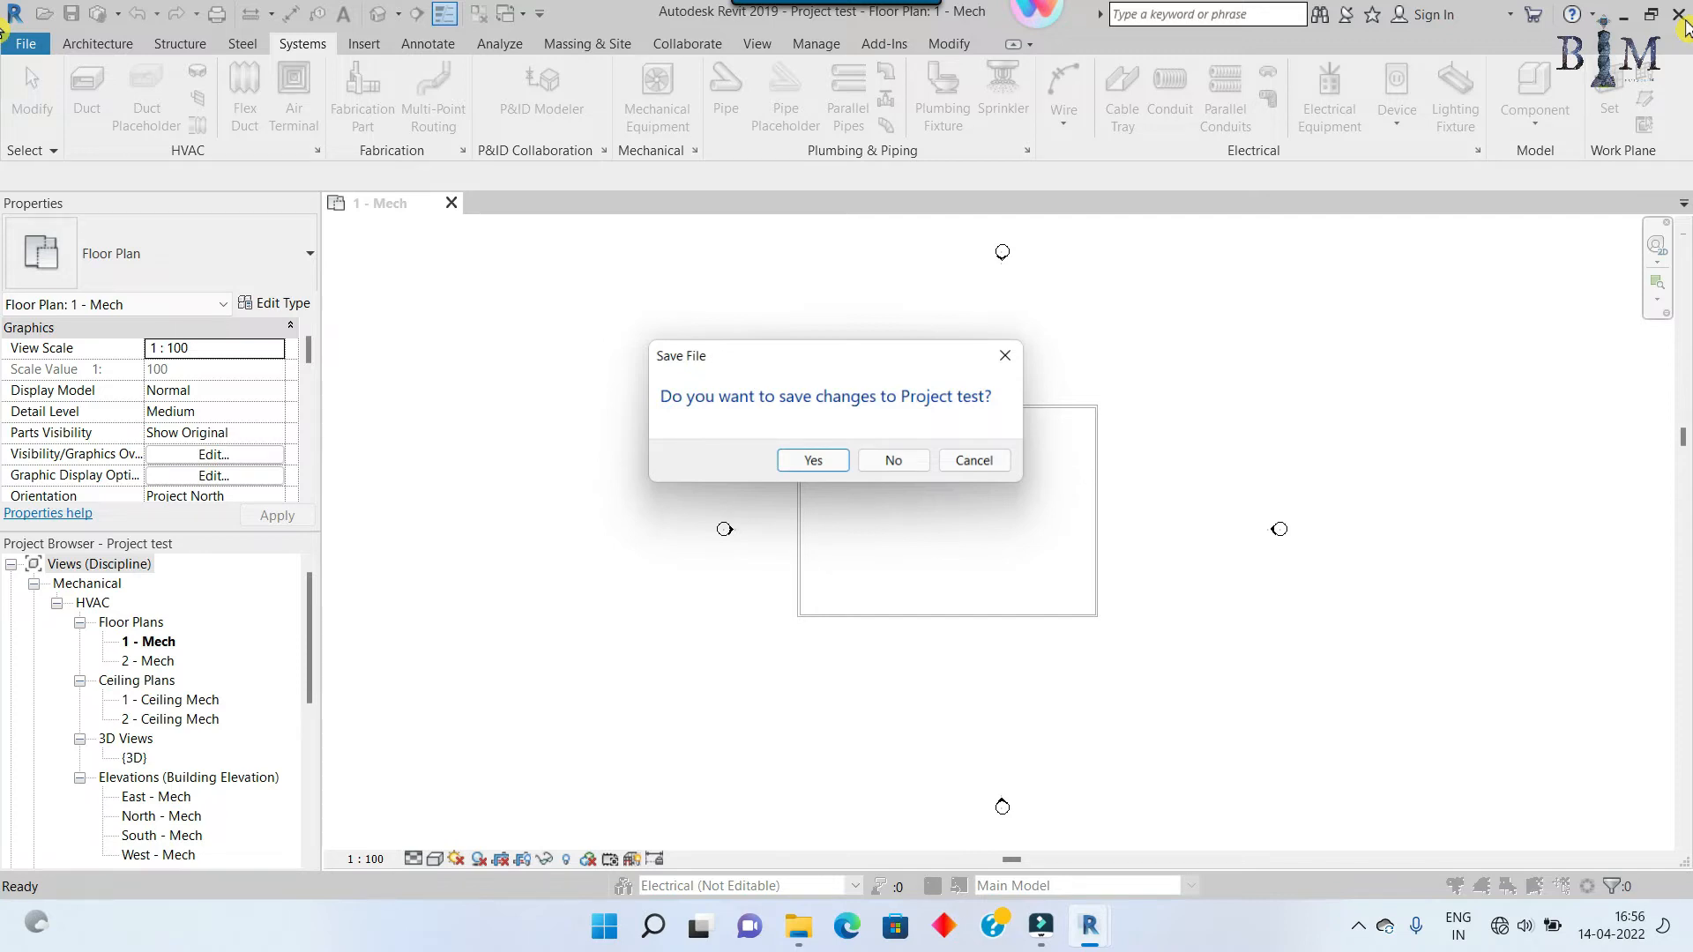
click(893, 460)
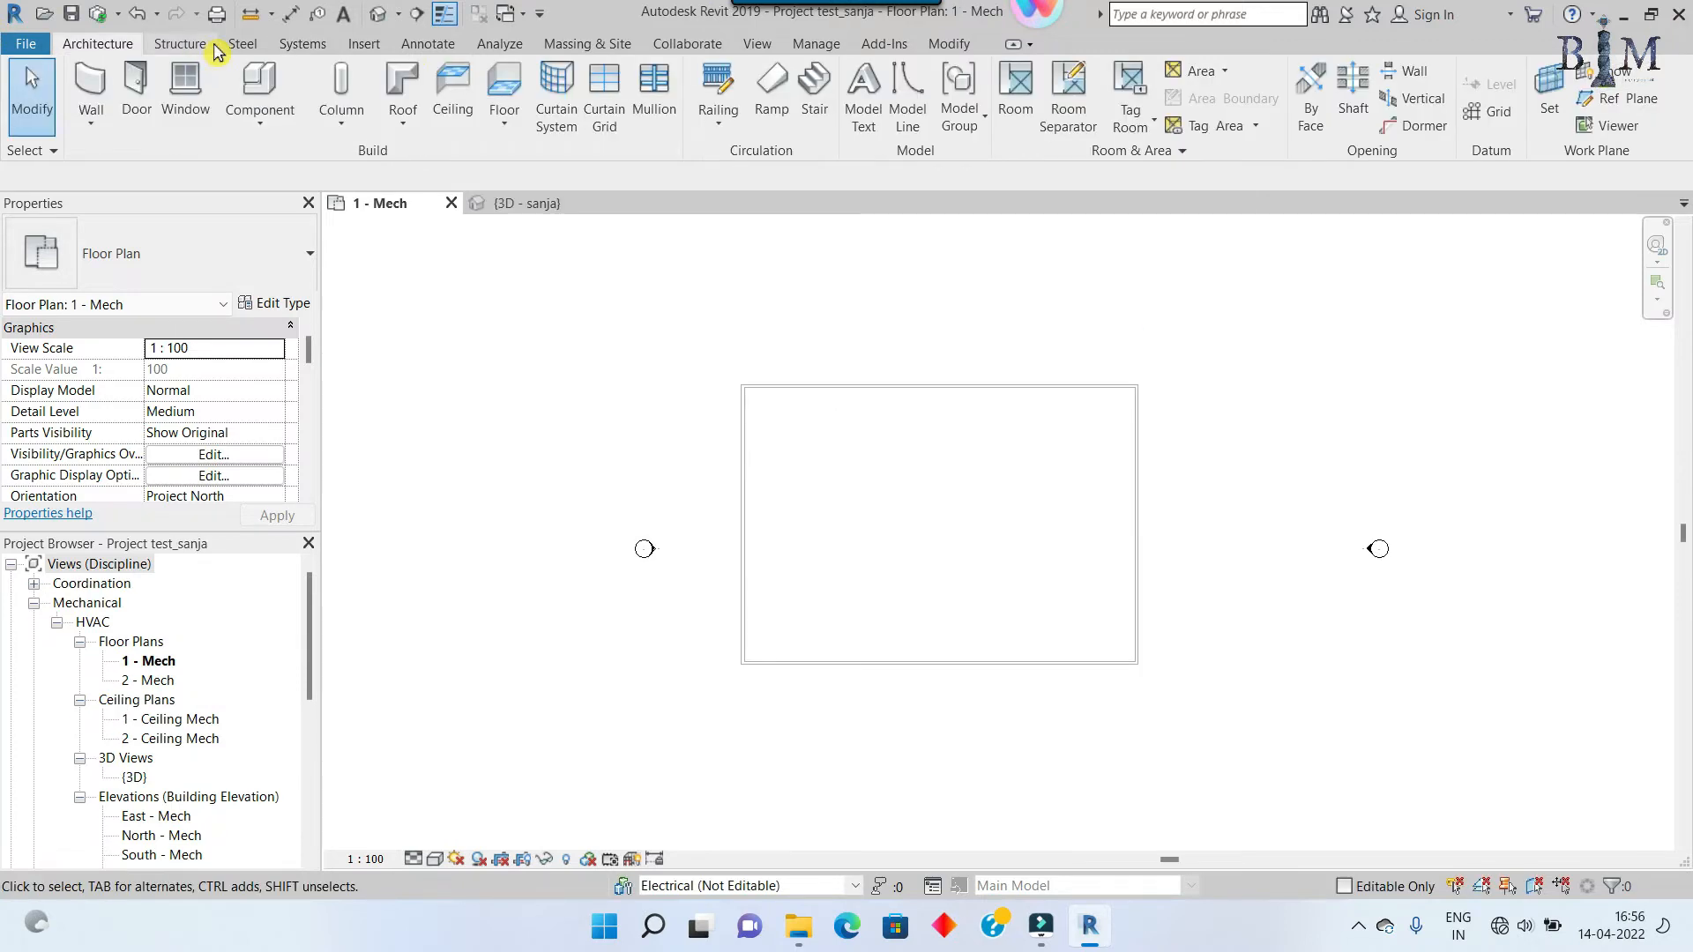
Step: In the local copy's 1 - Mech plan, draw a 300 x 300 mm rectangular duct with two bends across the building at 2750 mm offset
click(317, 45)
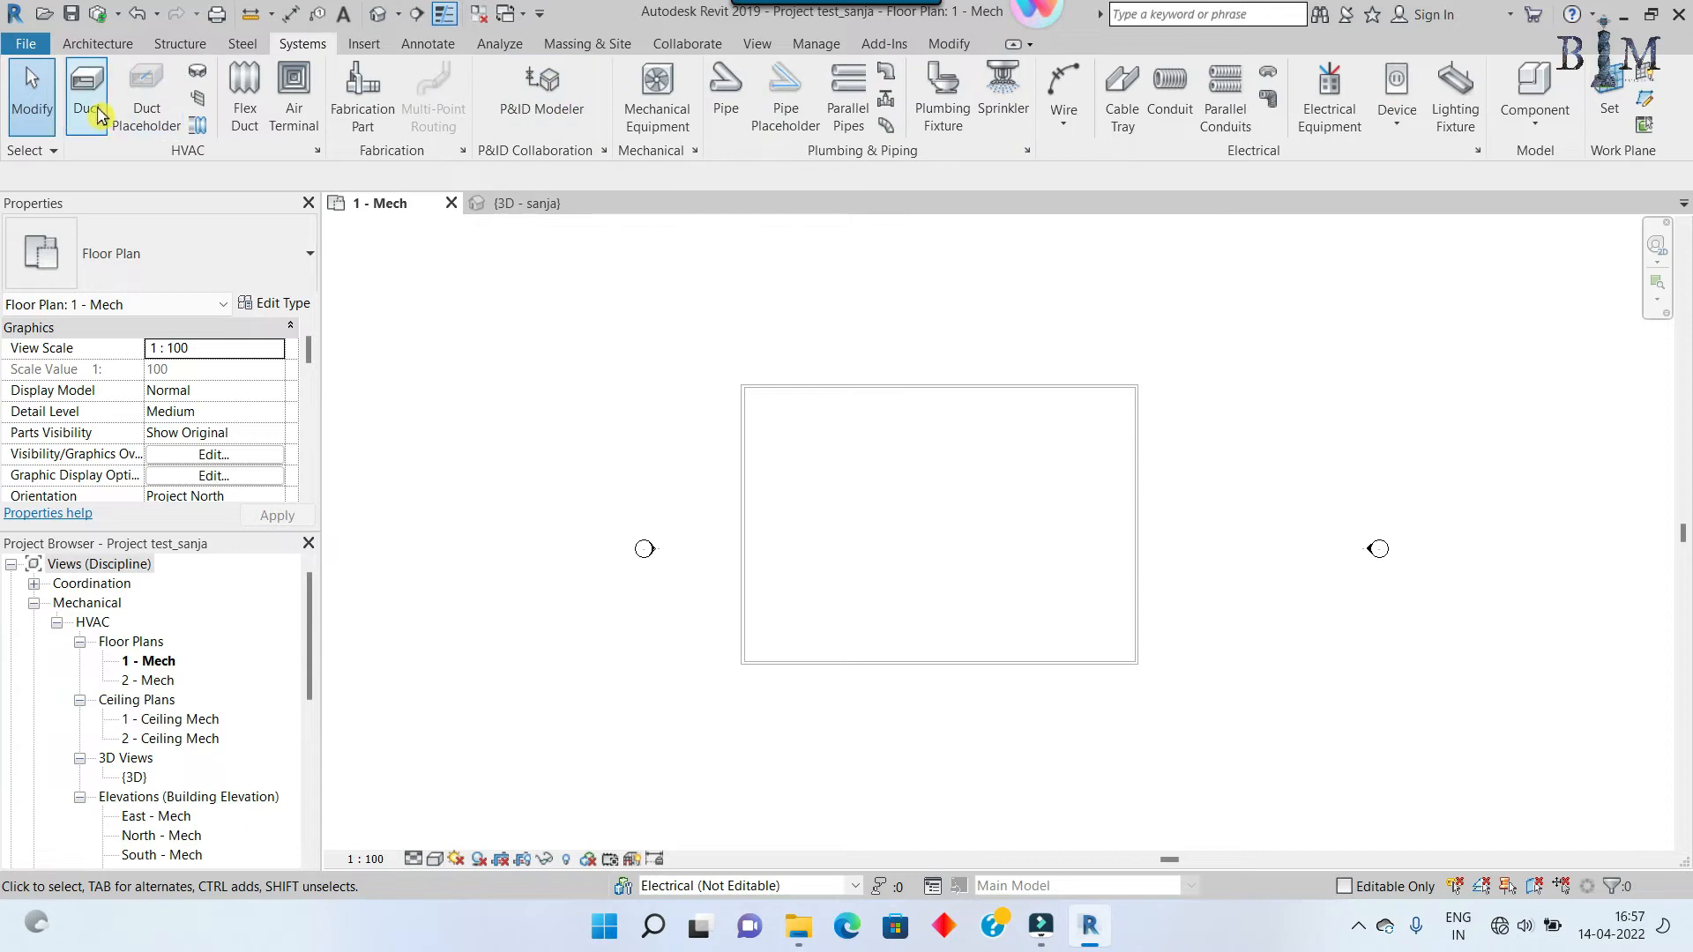
click(88, 97)
click(970, 303)
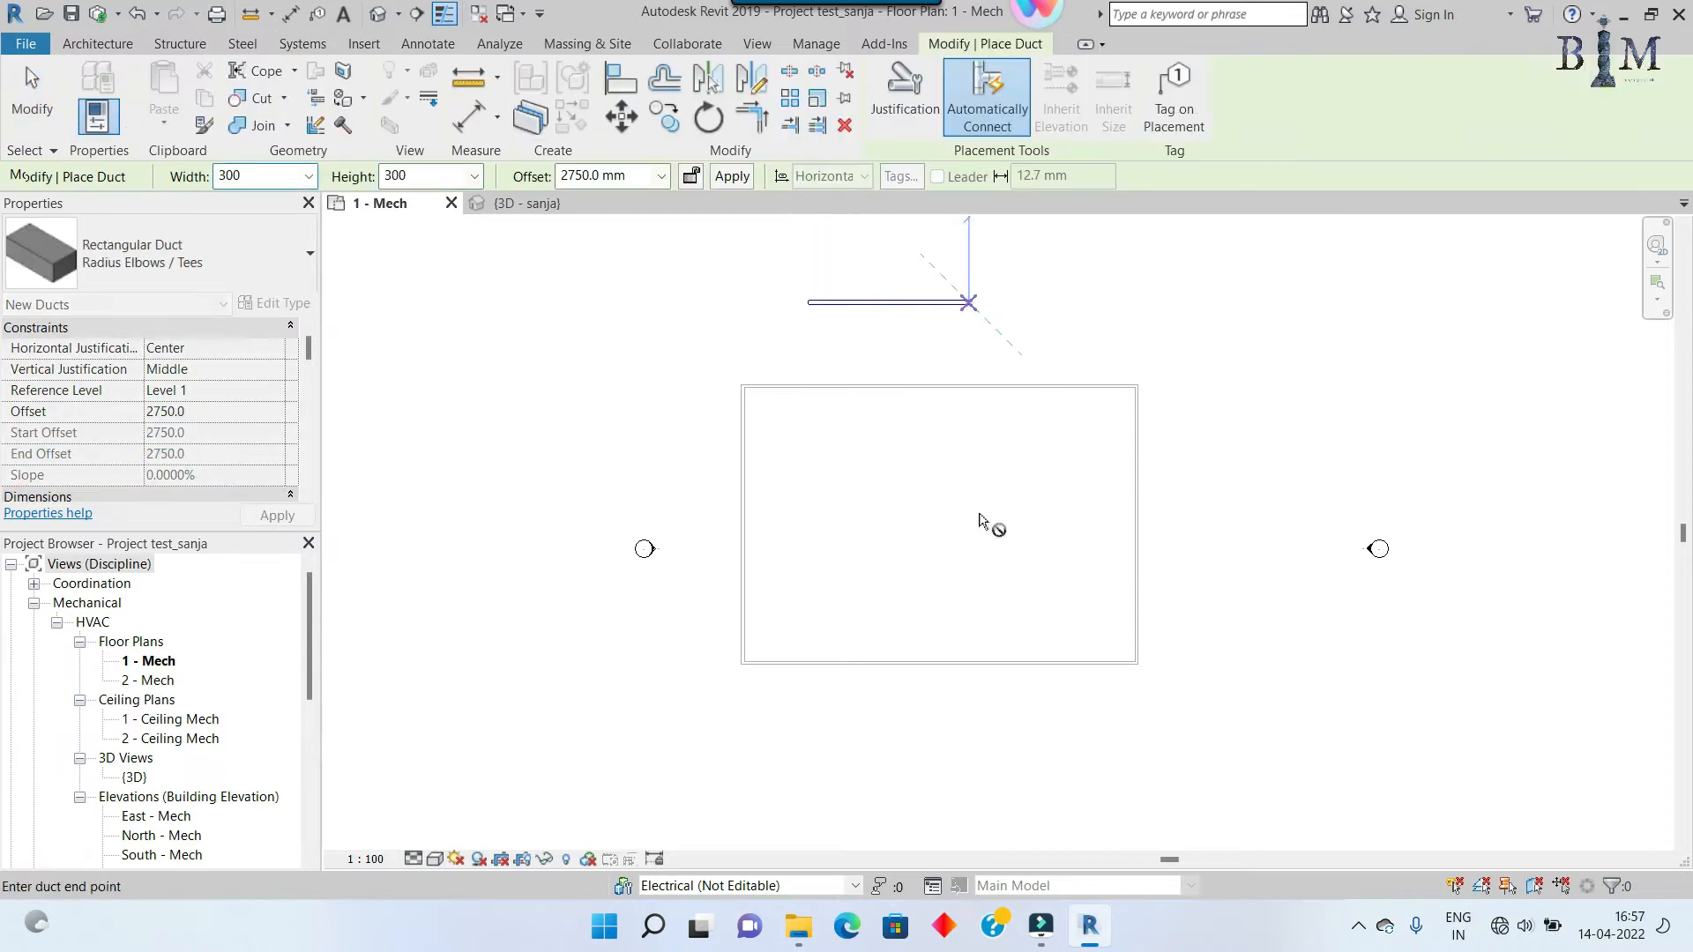
click(985, 756)
click(1231, 769)
key(Escape)
key(Escape)
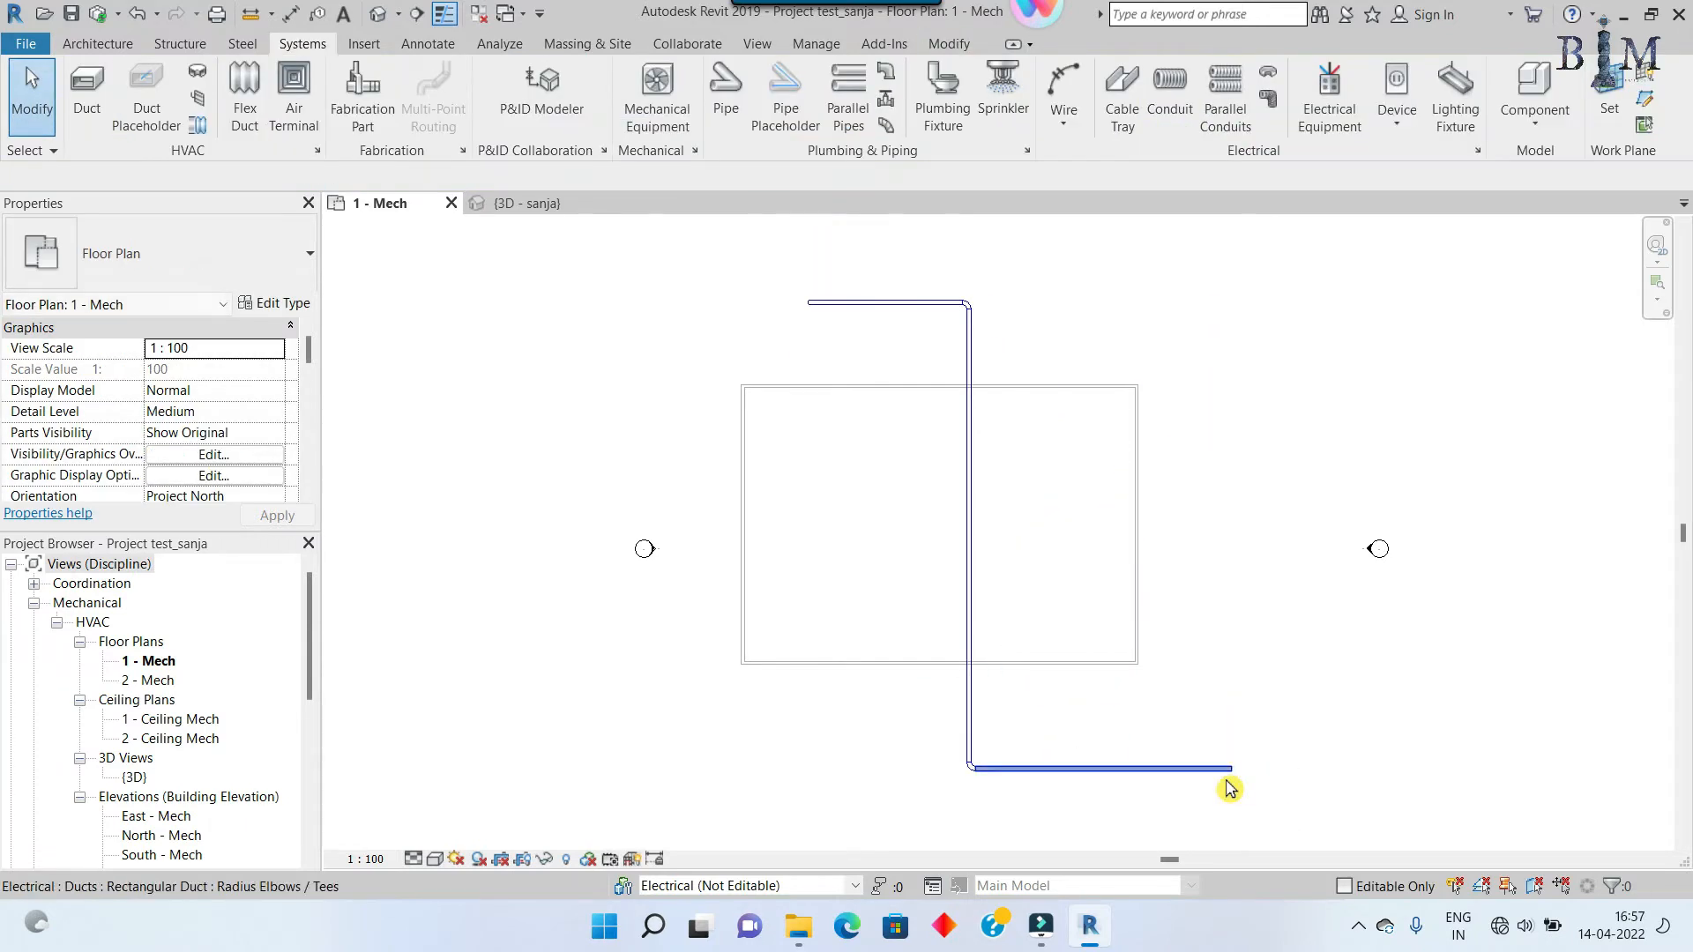
Step: Synchronize the new duct run in the local copy with the central model
click(118, 13)
click(132, 37)
click(852, 596)
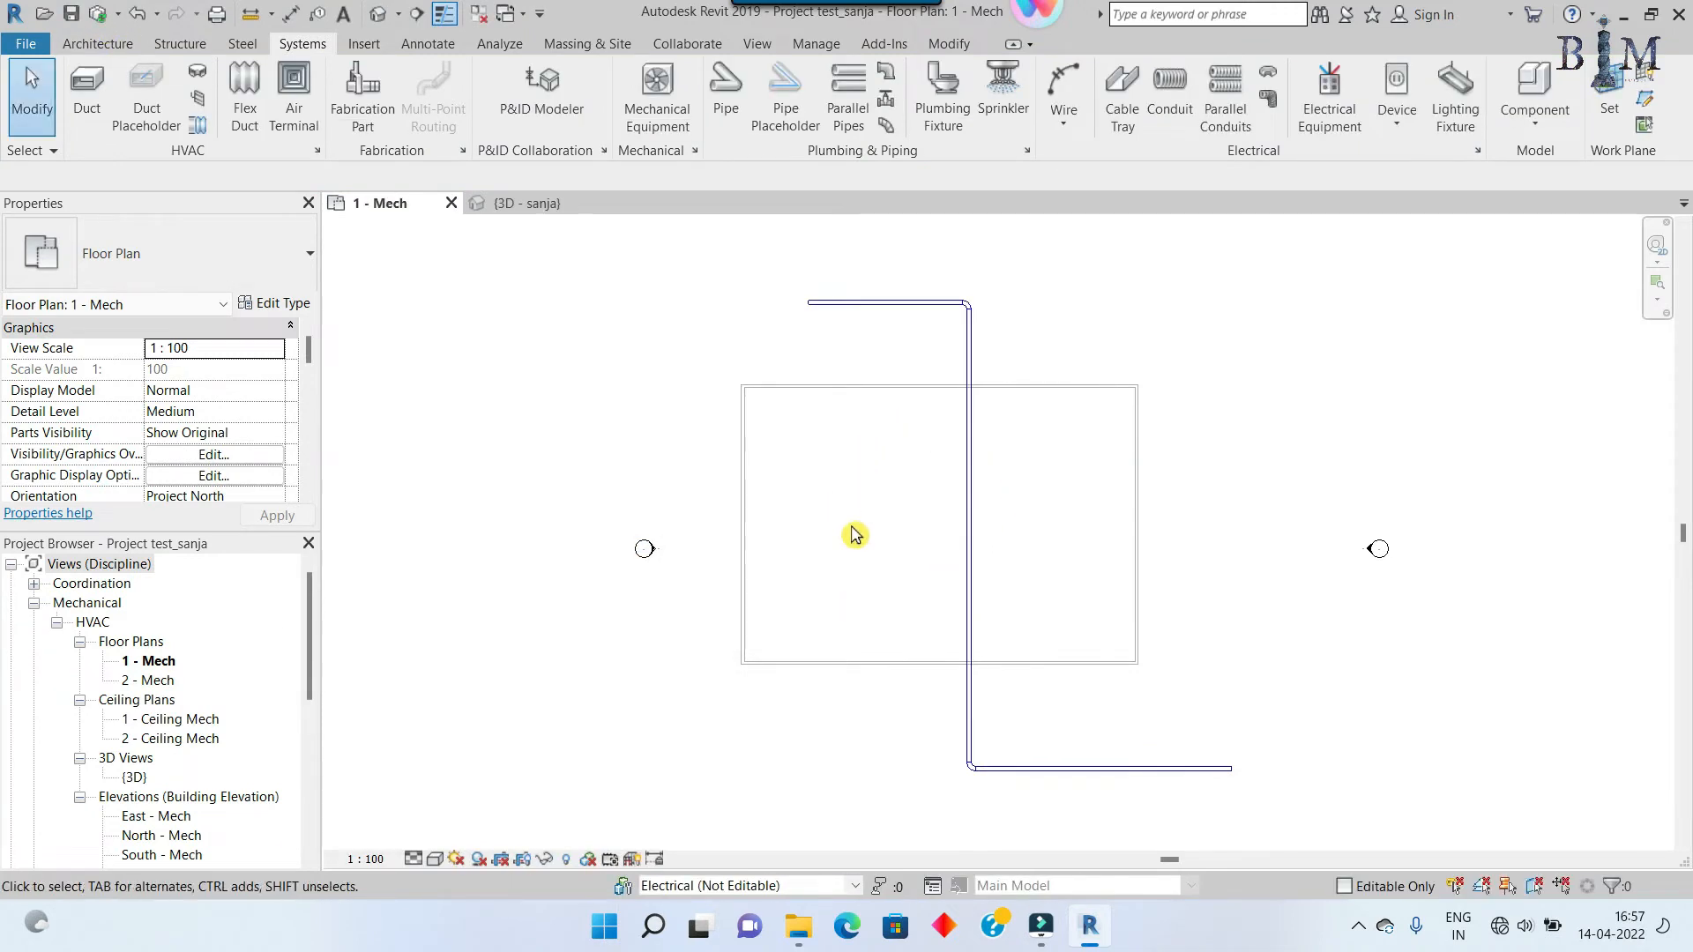
click(687, 43)
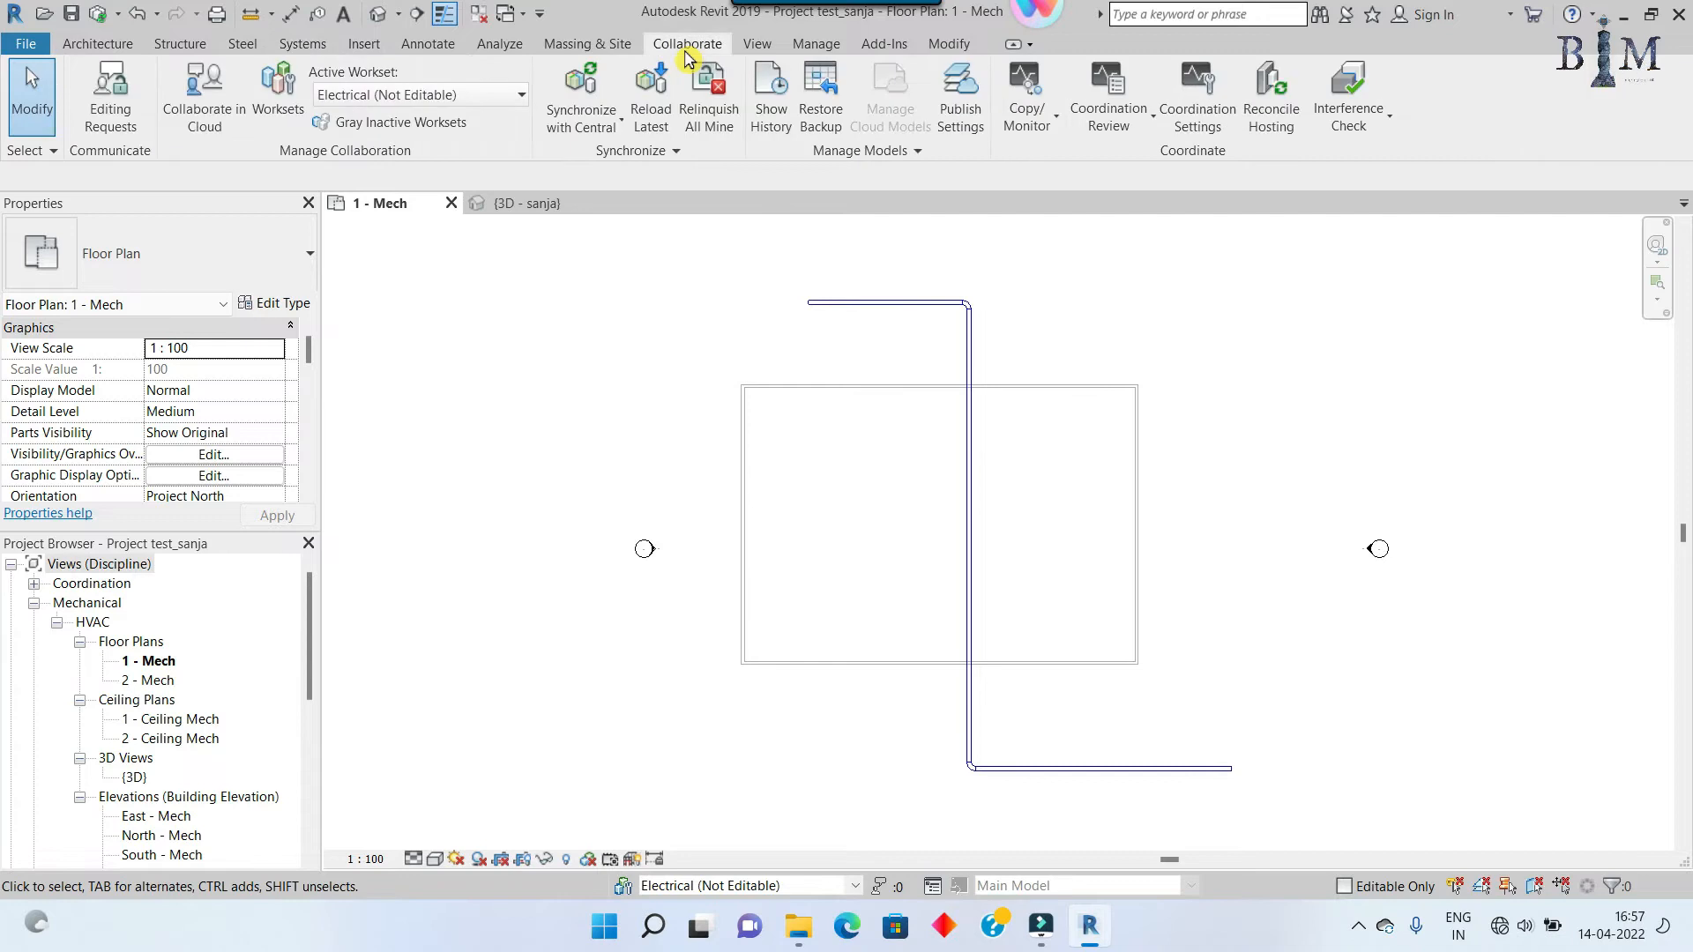
Step: Start a second Revit session and open Project test from the Practical folder with Create New Local off
right_click(1093, 940)
click(1058, 697)
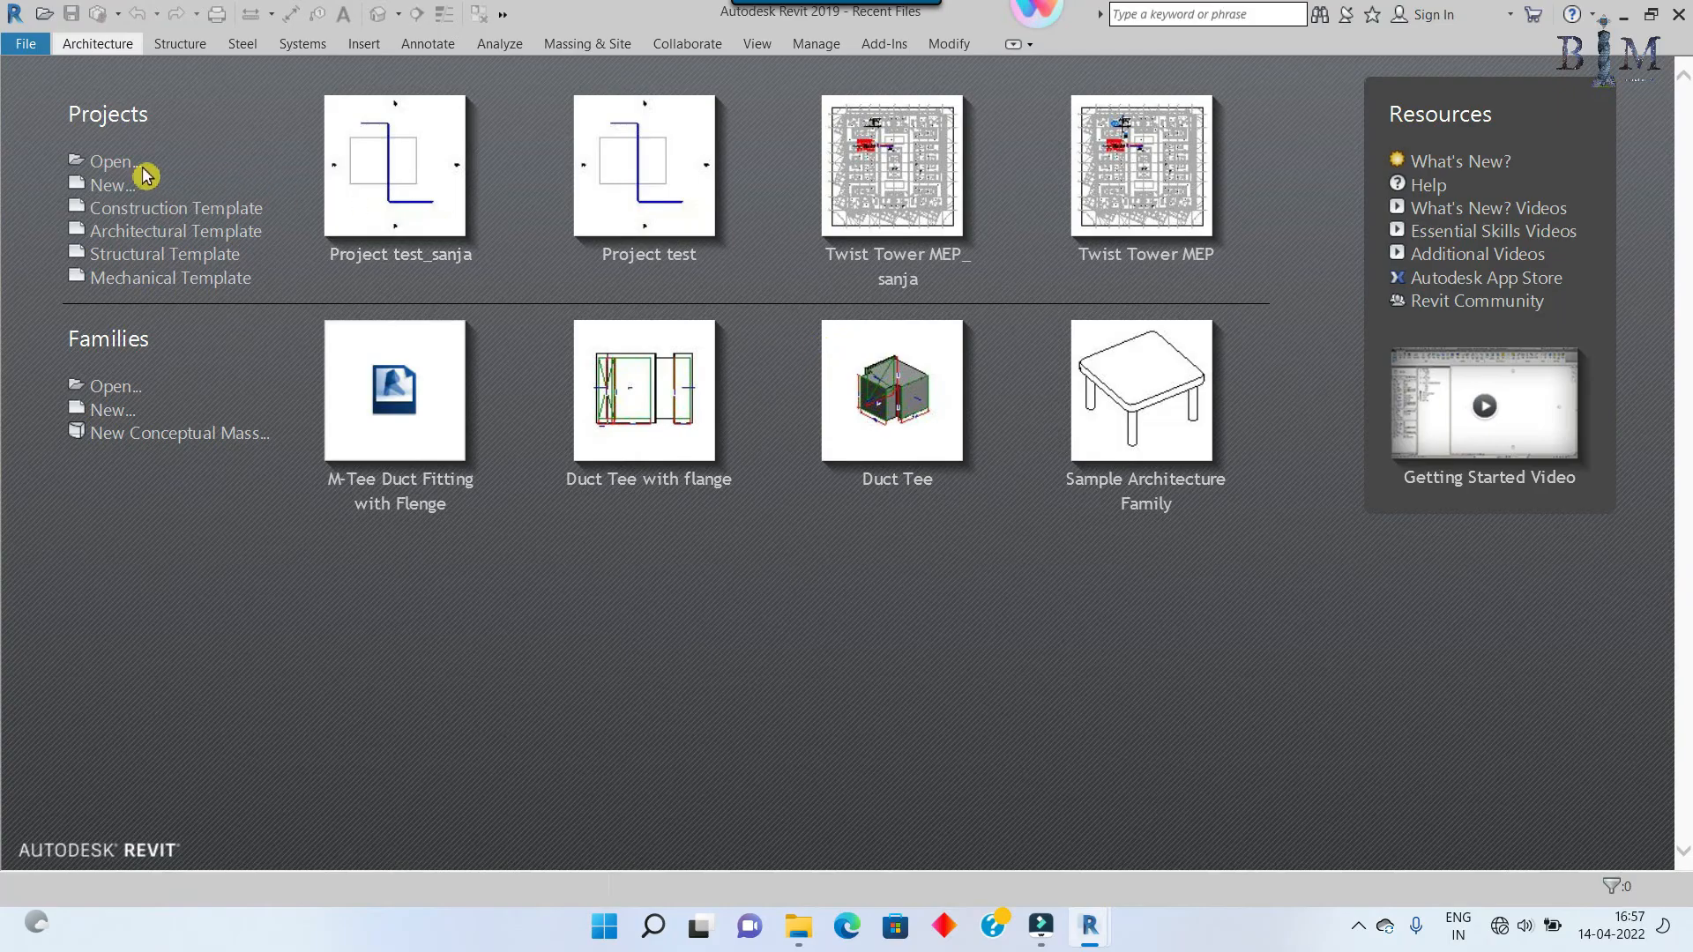
click(123, 166)
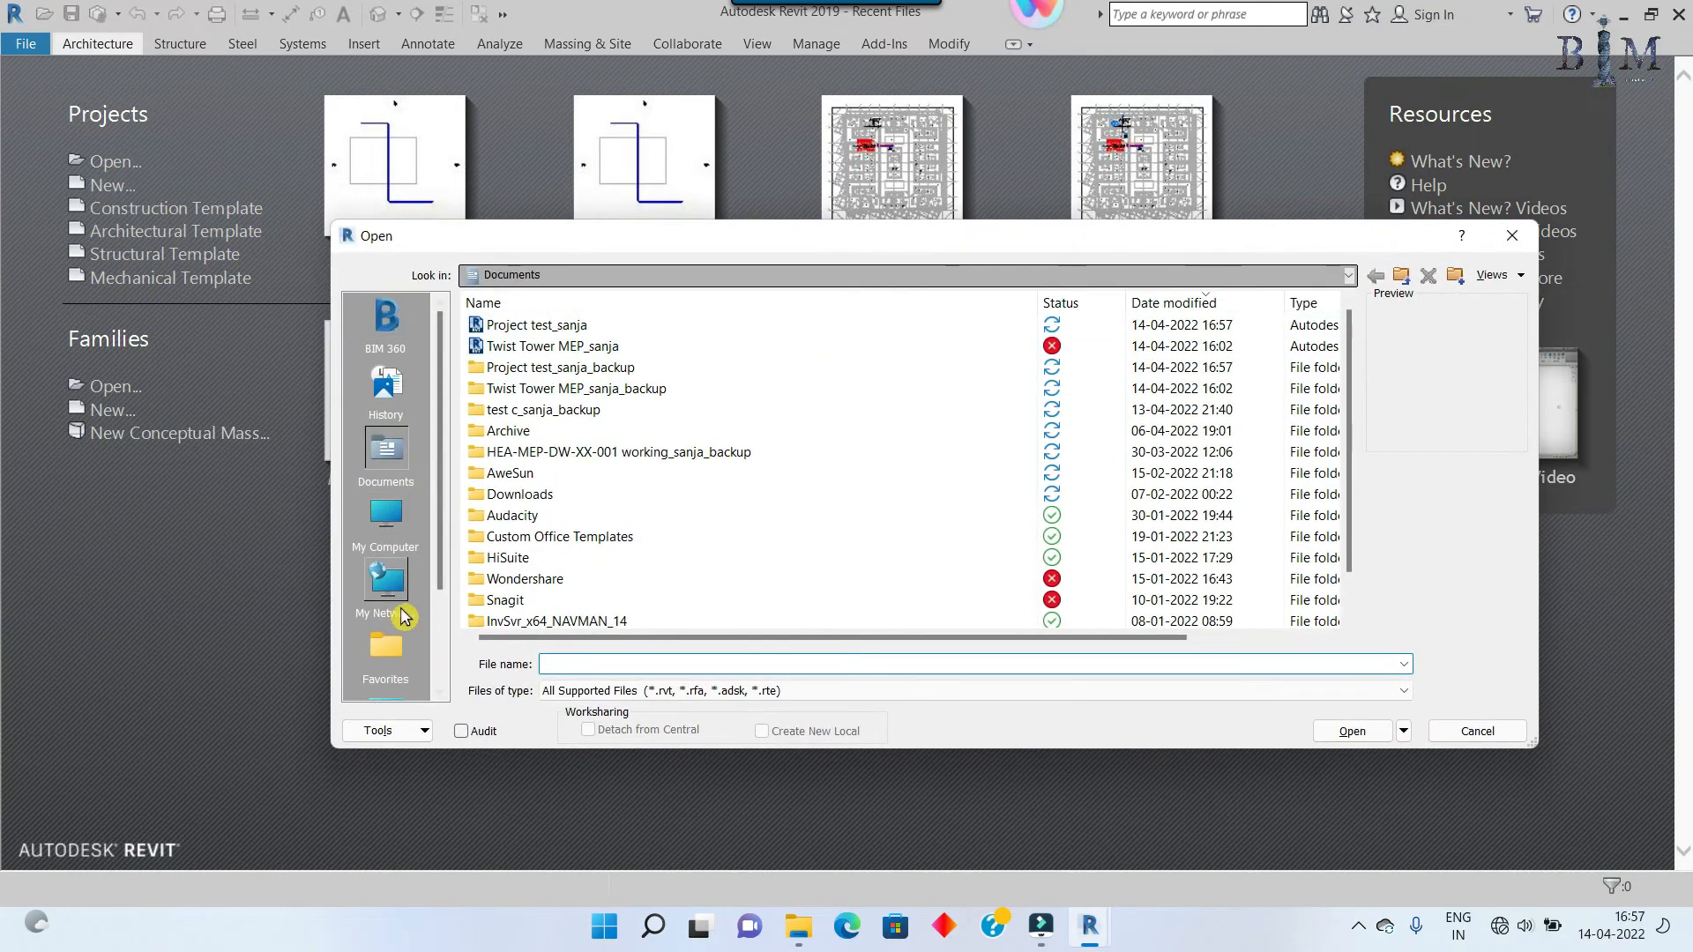
click(385, 582)
double_click(584, 326)
double_click(574, 326)
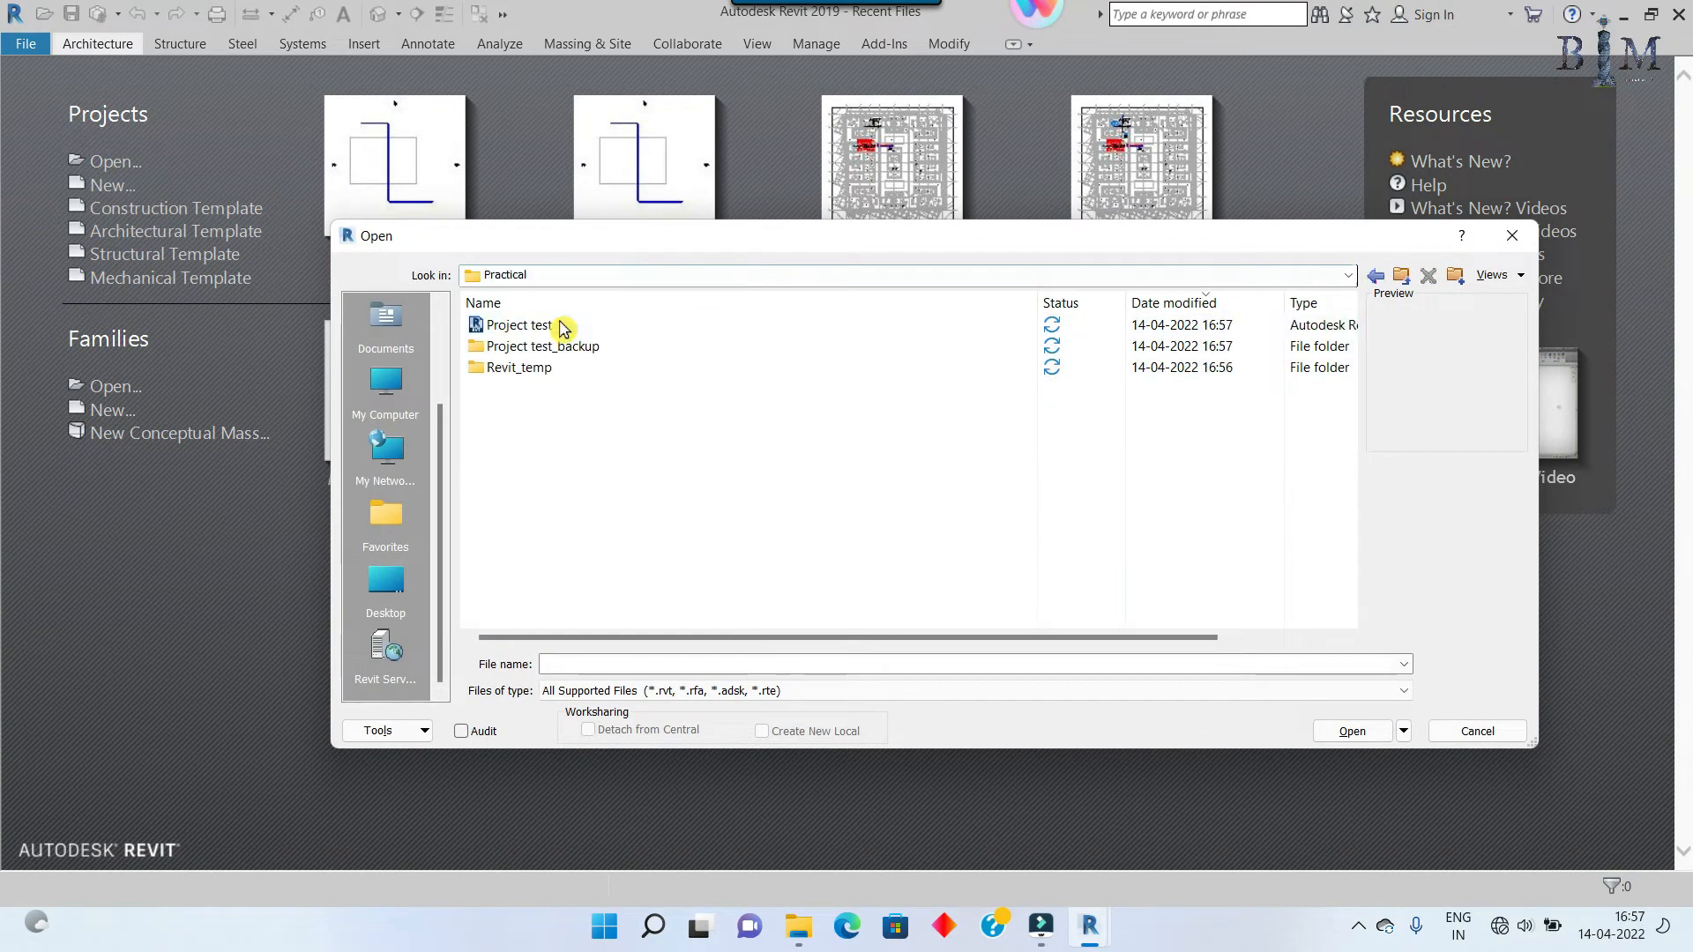
click(573, 331)
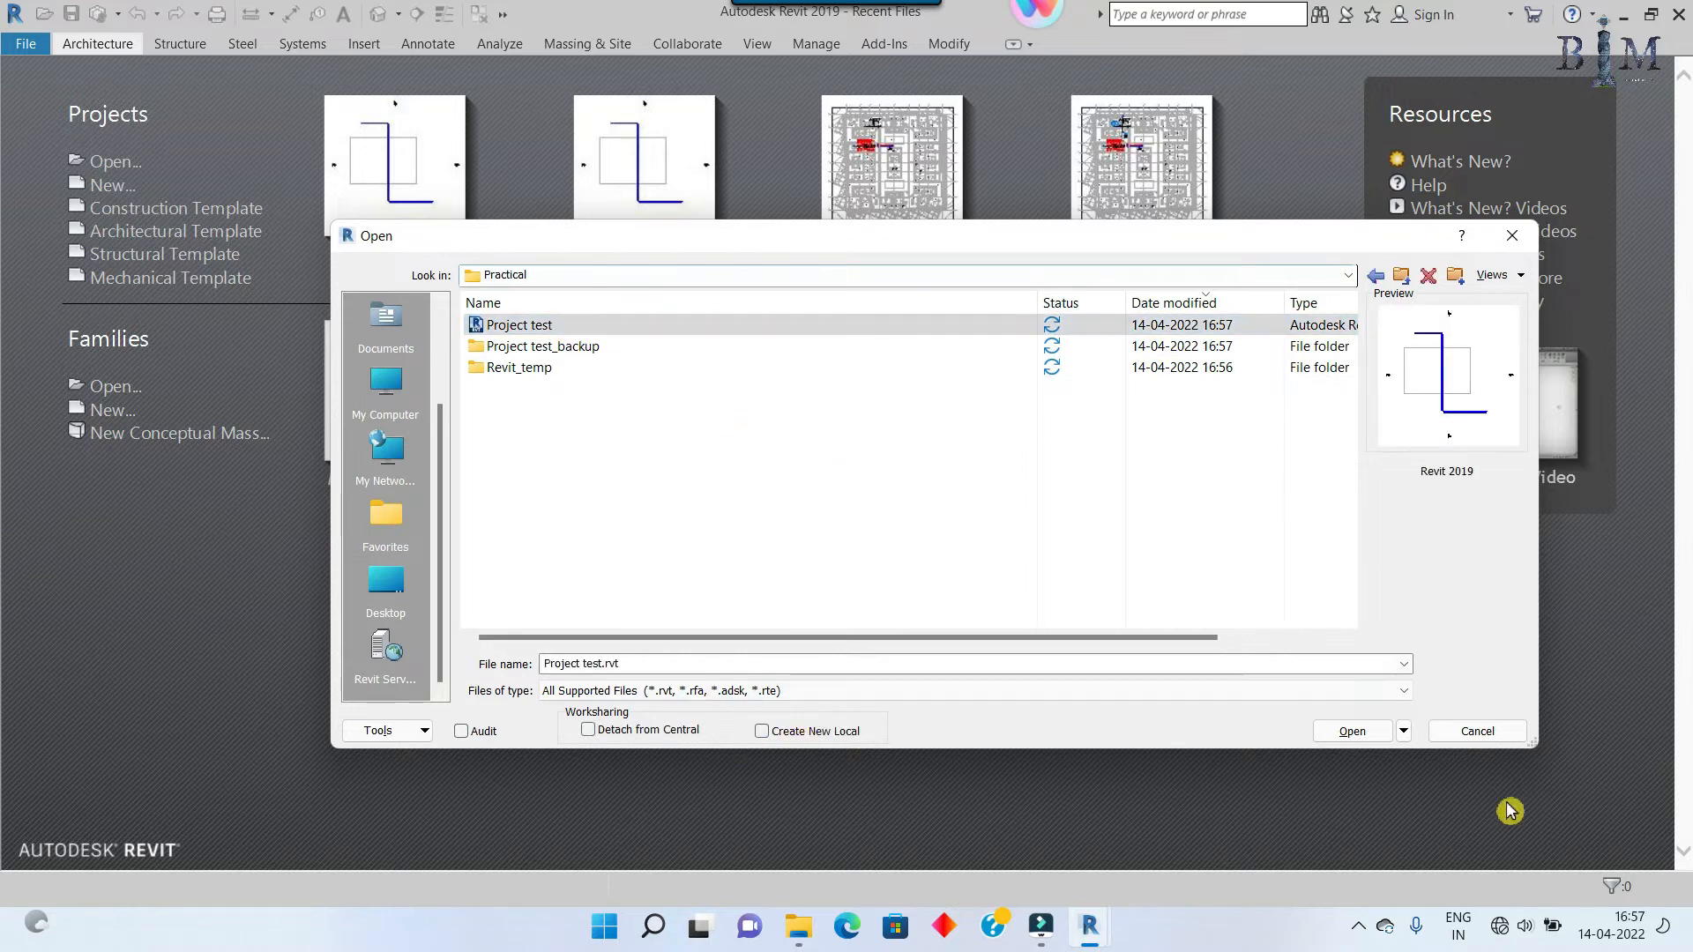
click(1351, 732)
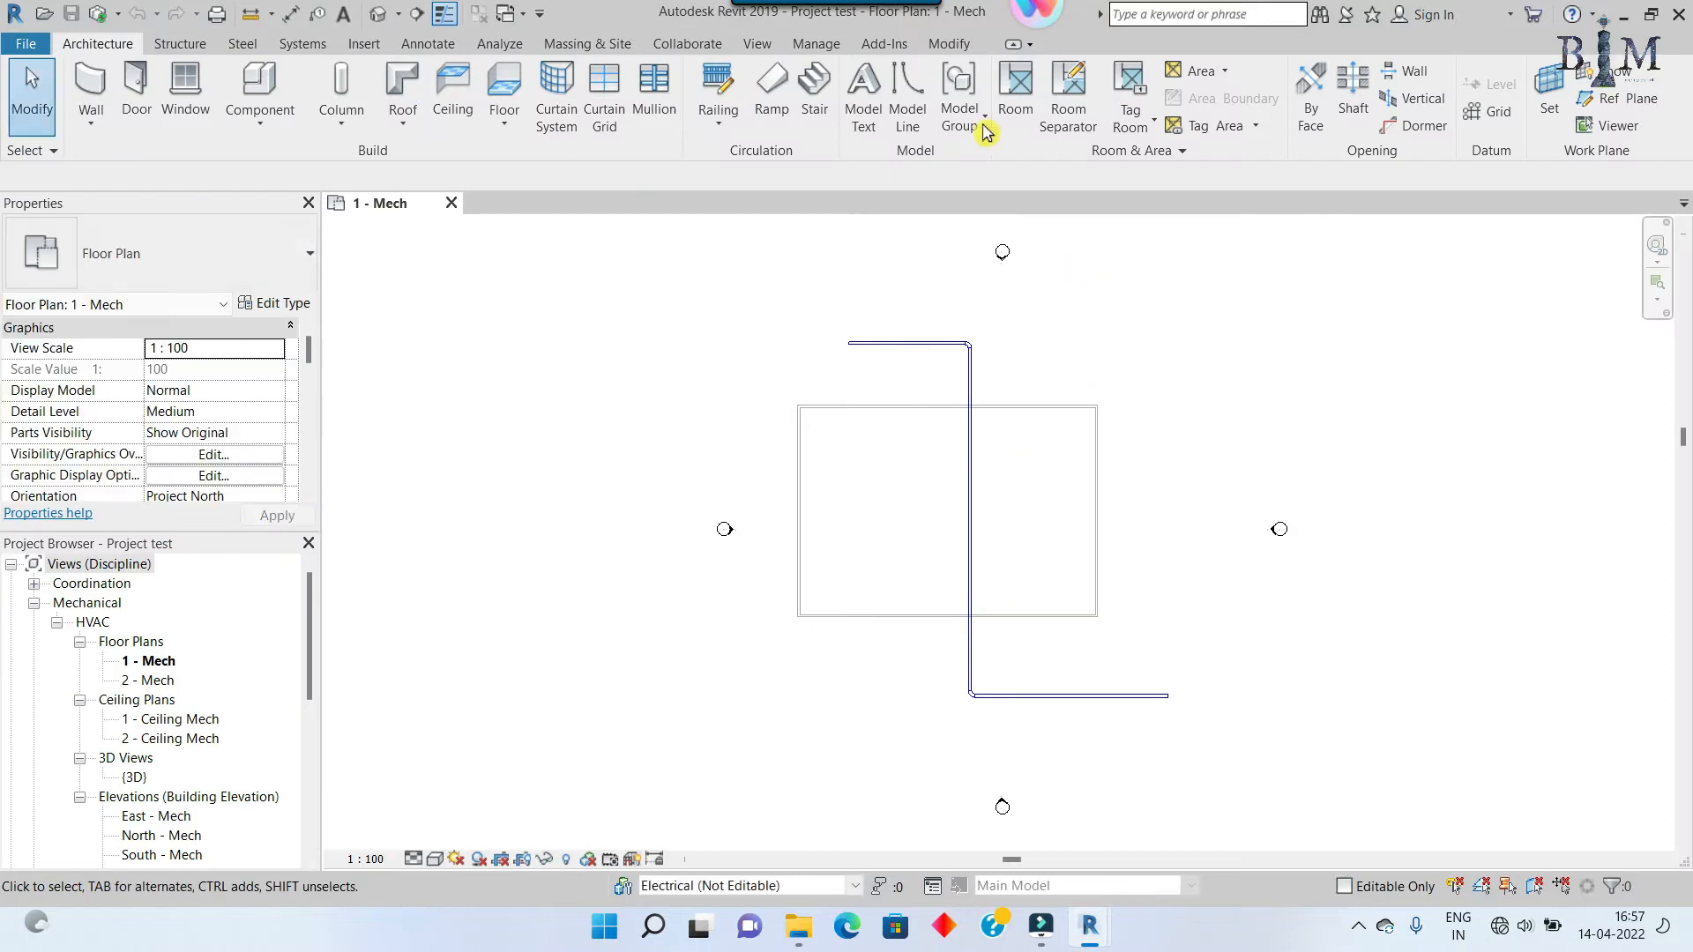
Step: Draw a 150 mm Standard pipe run with two bends beside the duct at 2750 mm offset, its first segment about 13000 mm long
click(686, 43)
click(280, 48)
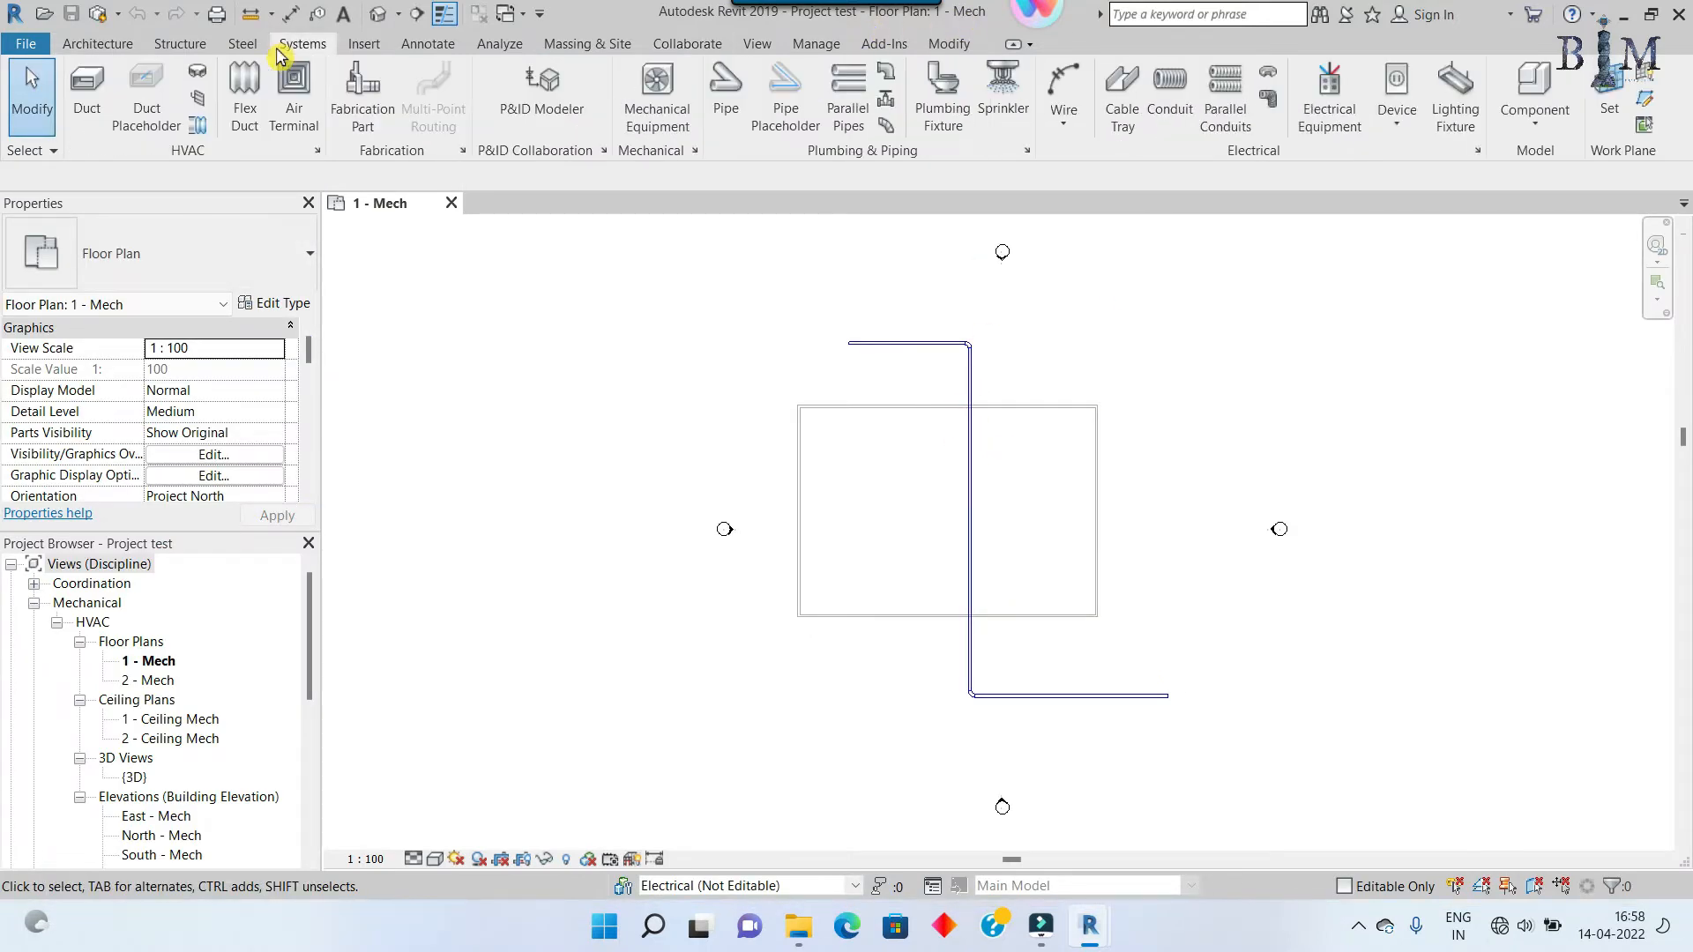
click(723, 110)
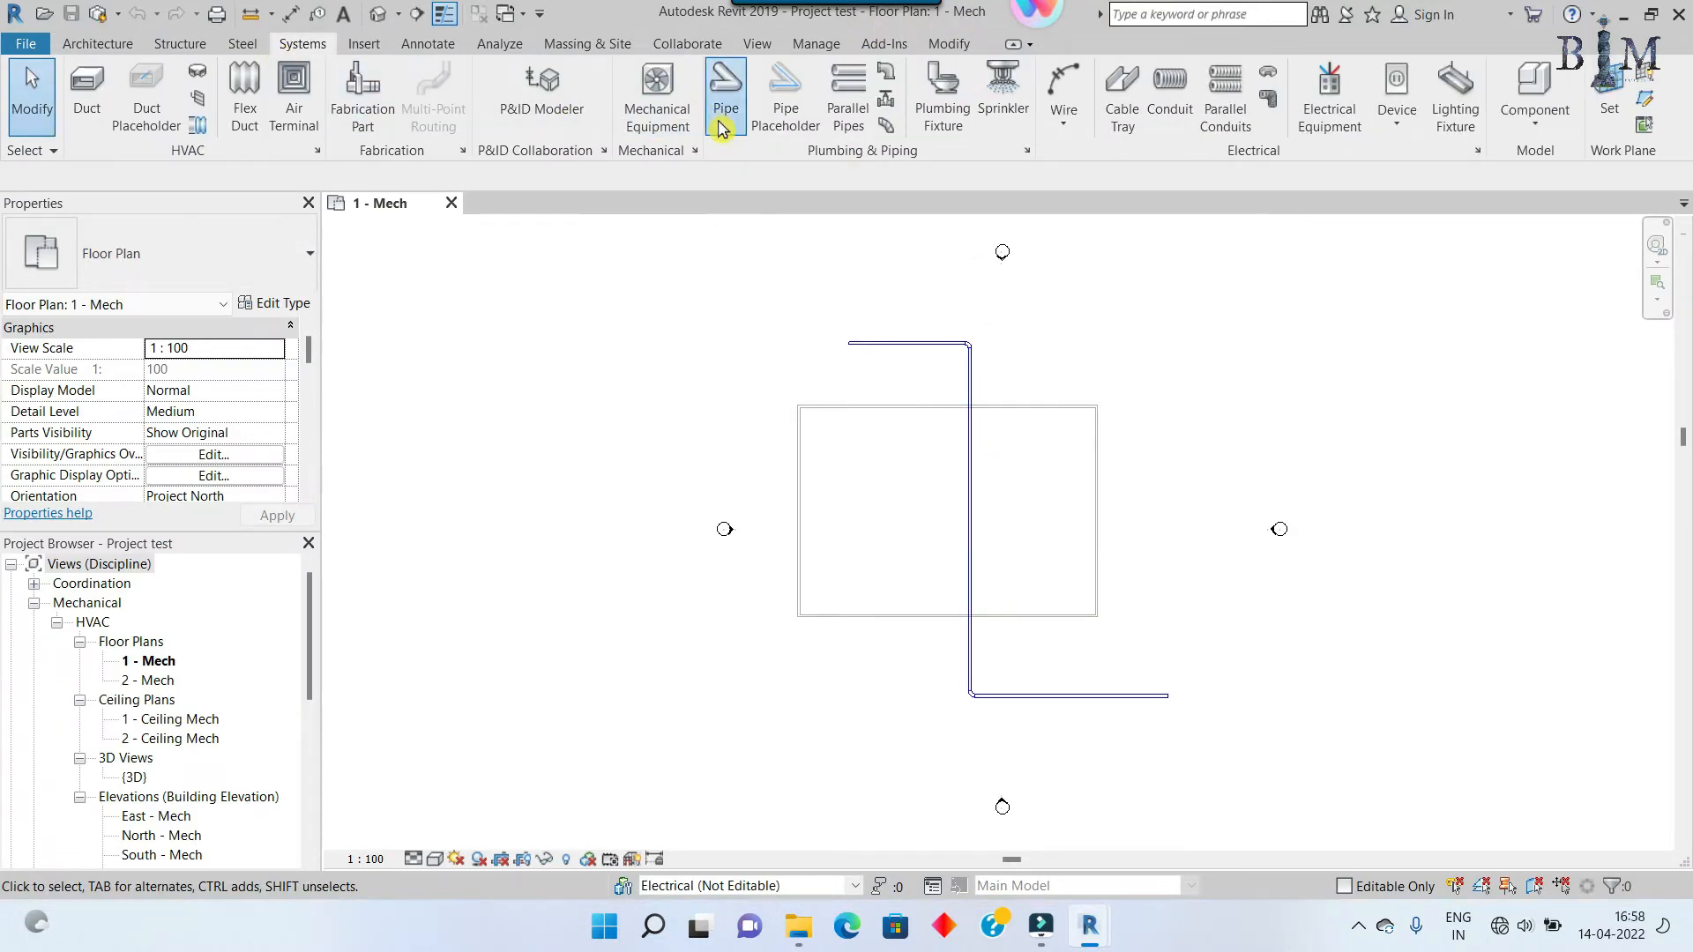
click(769, 494)
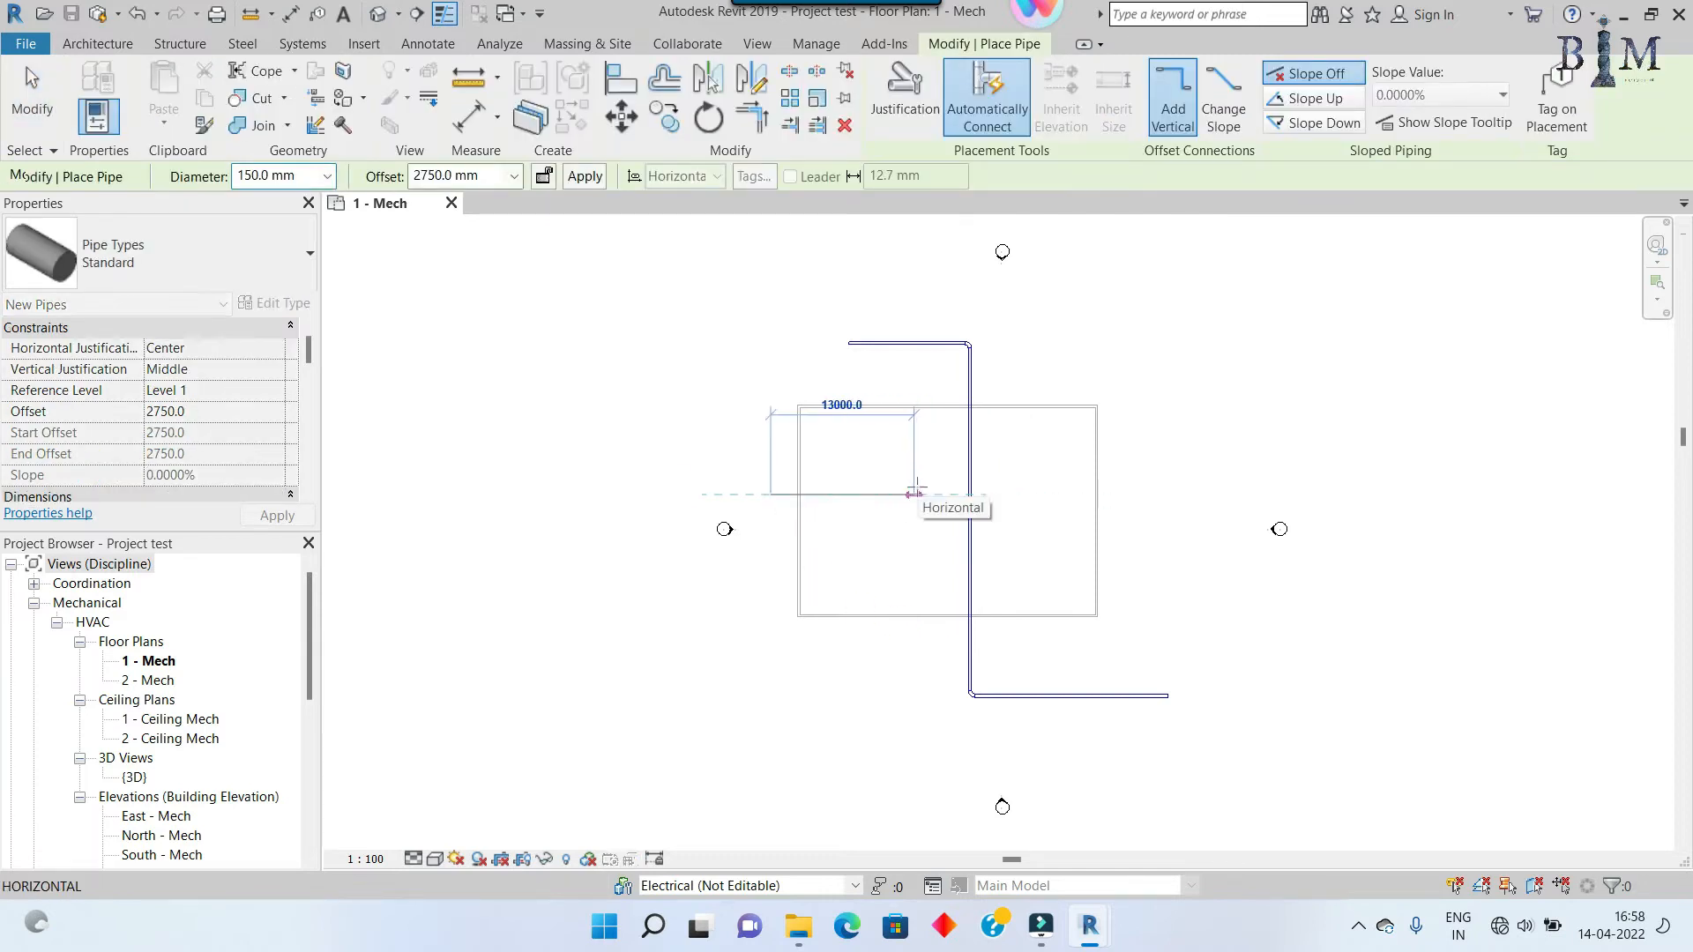
click(923, 599)
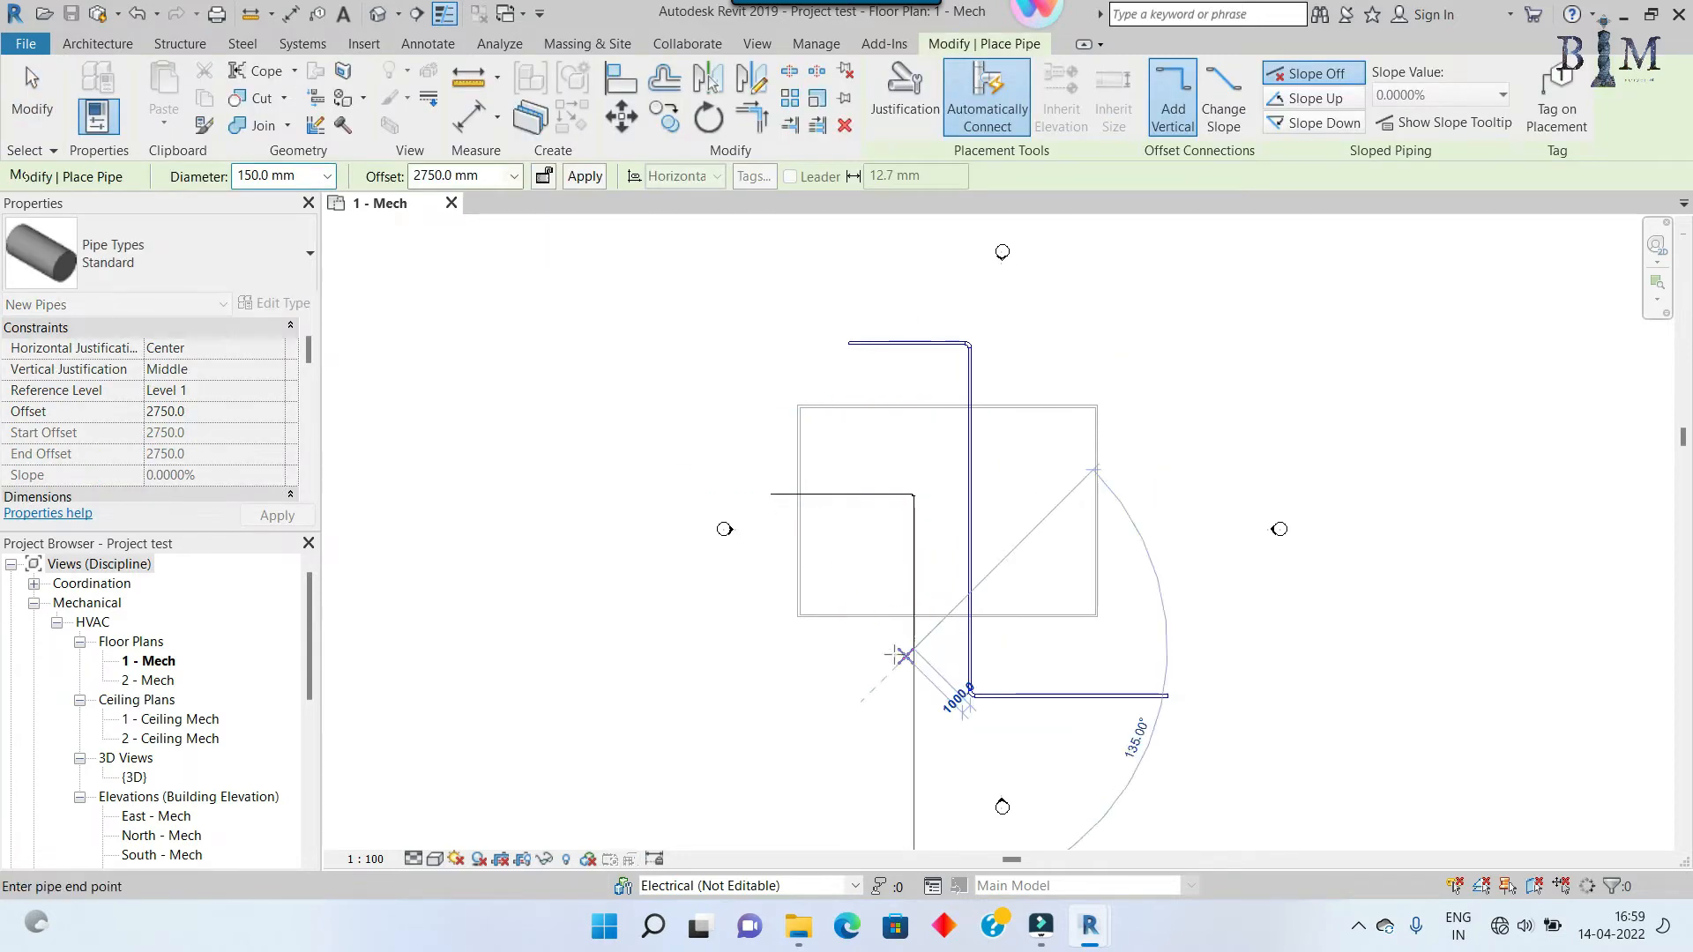
click(881, 649)
key(Escape)
key(Escape)
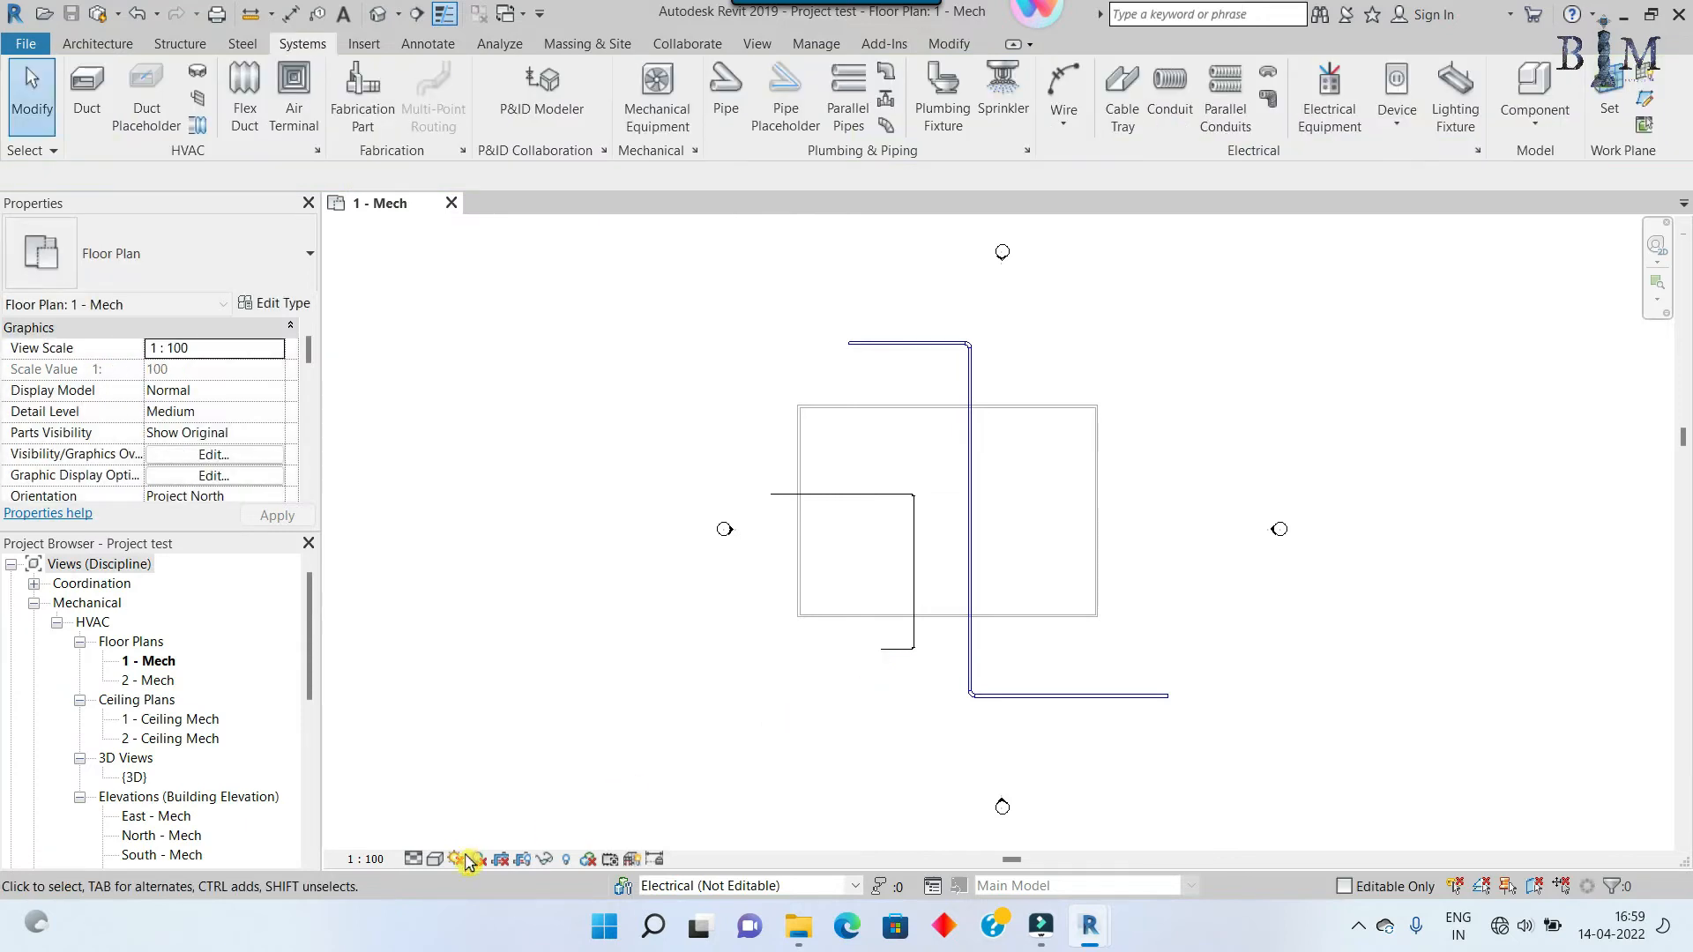
Step: Set the 1 - Mech plan's detail level to Fine and its visual style to Shaded
click(412, 859)
click(432, 835)
click(434, 859)
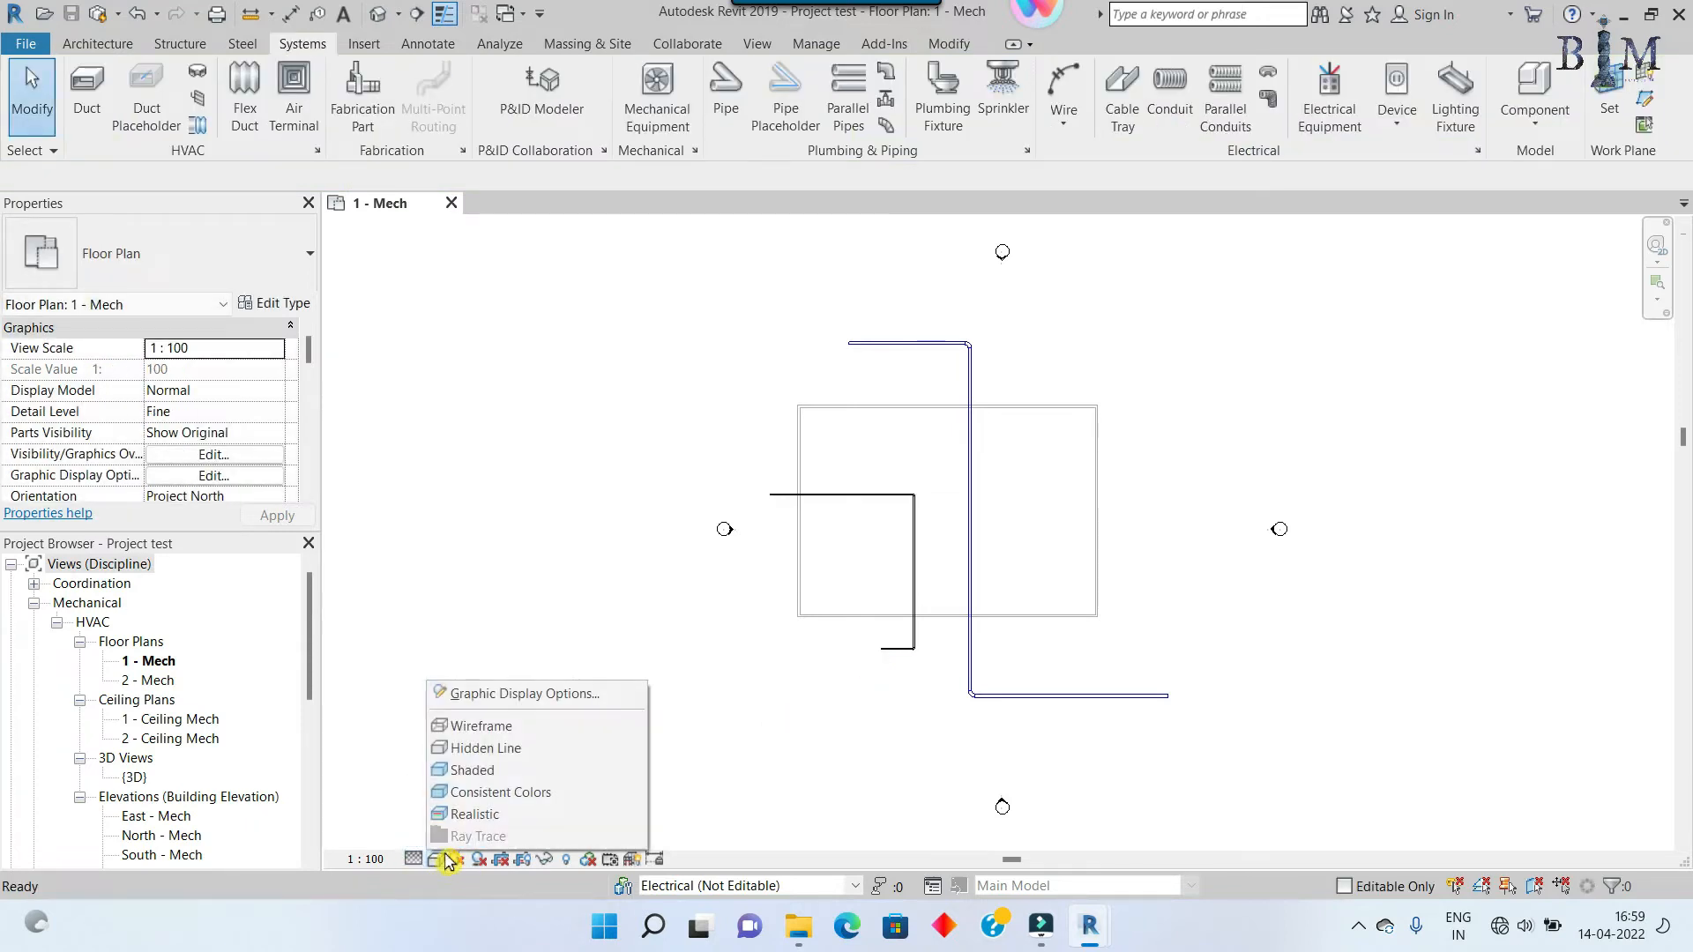
click(482, 771)
scroll(892, 559, up, 3)
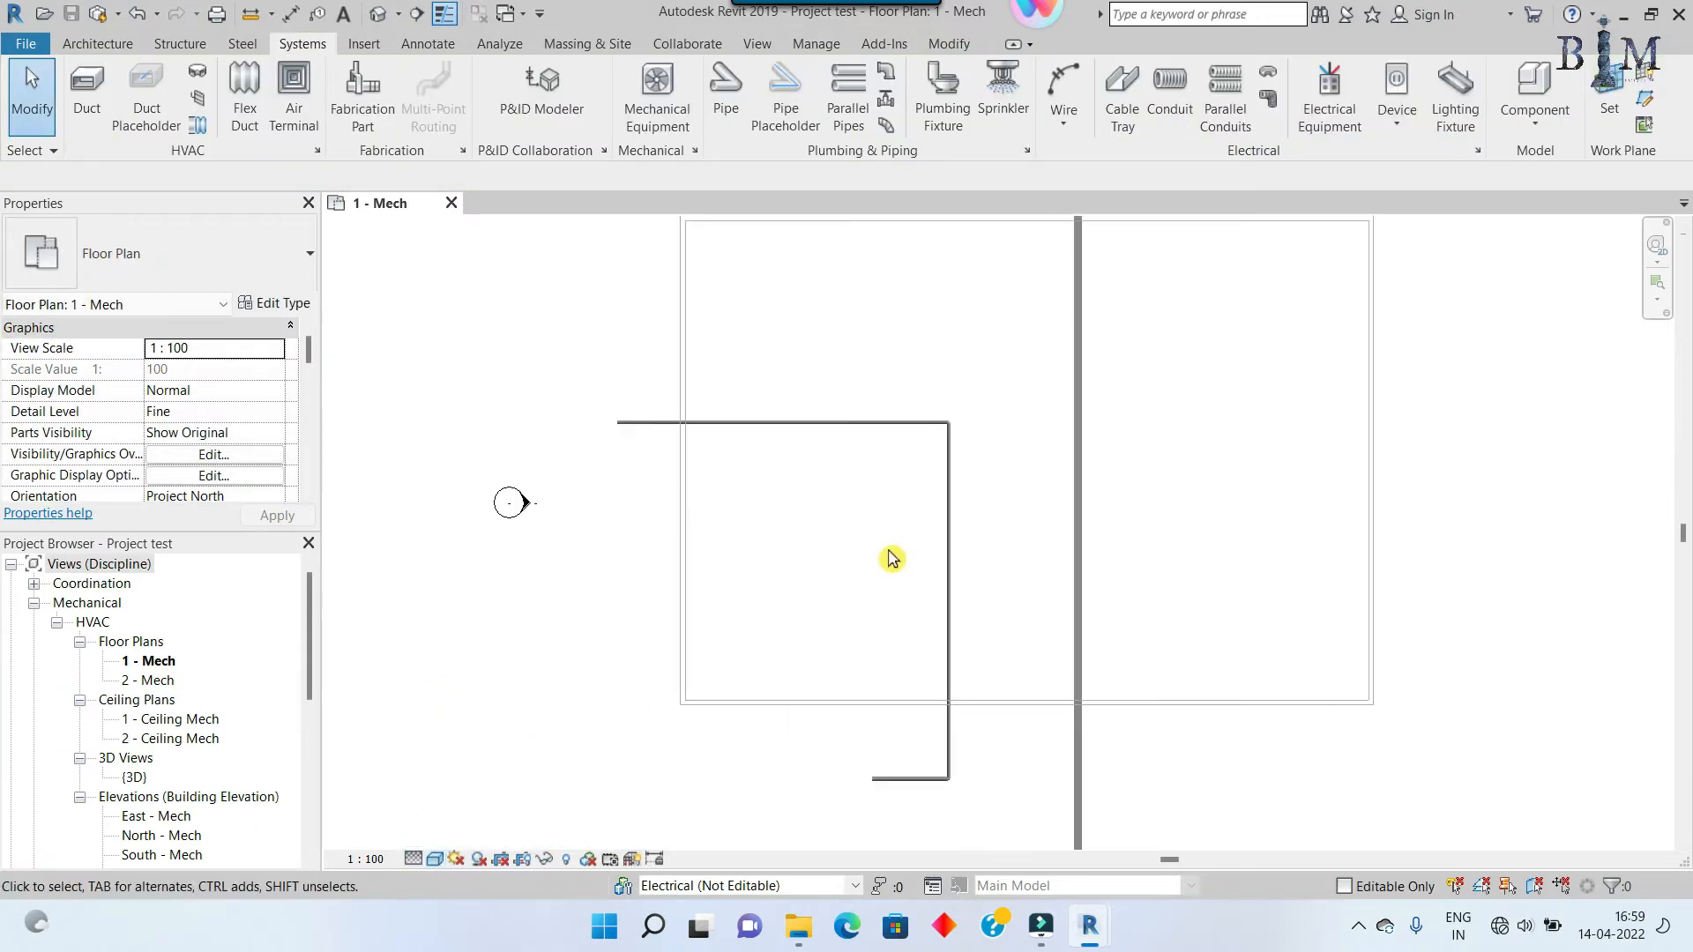
Step: Check the pipe in Project test's default 3D view and synchronize with central, keeping Borrowed Elements relinquished
click(379, 16)
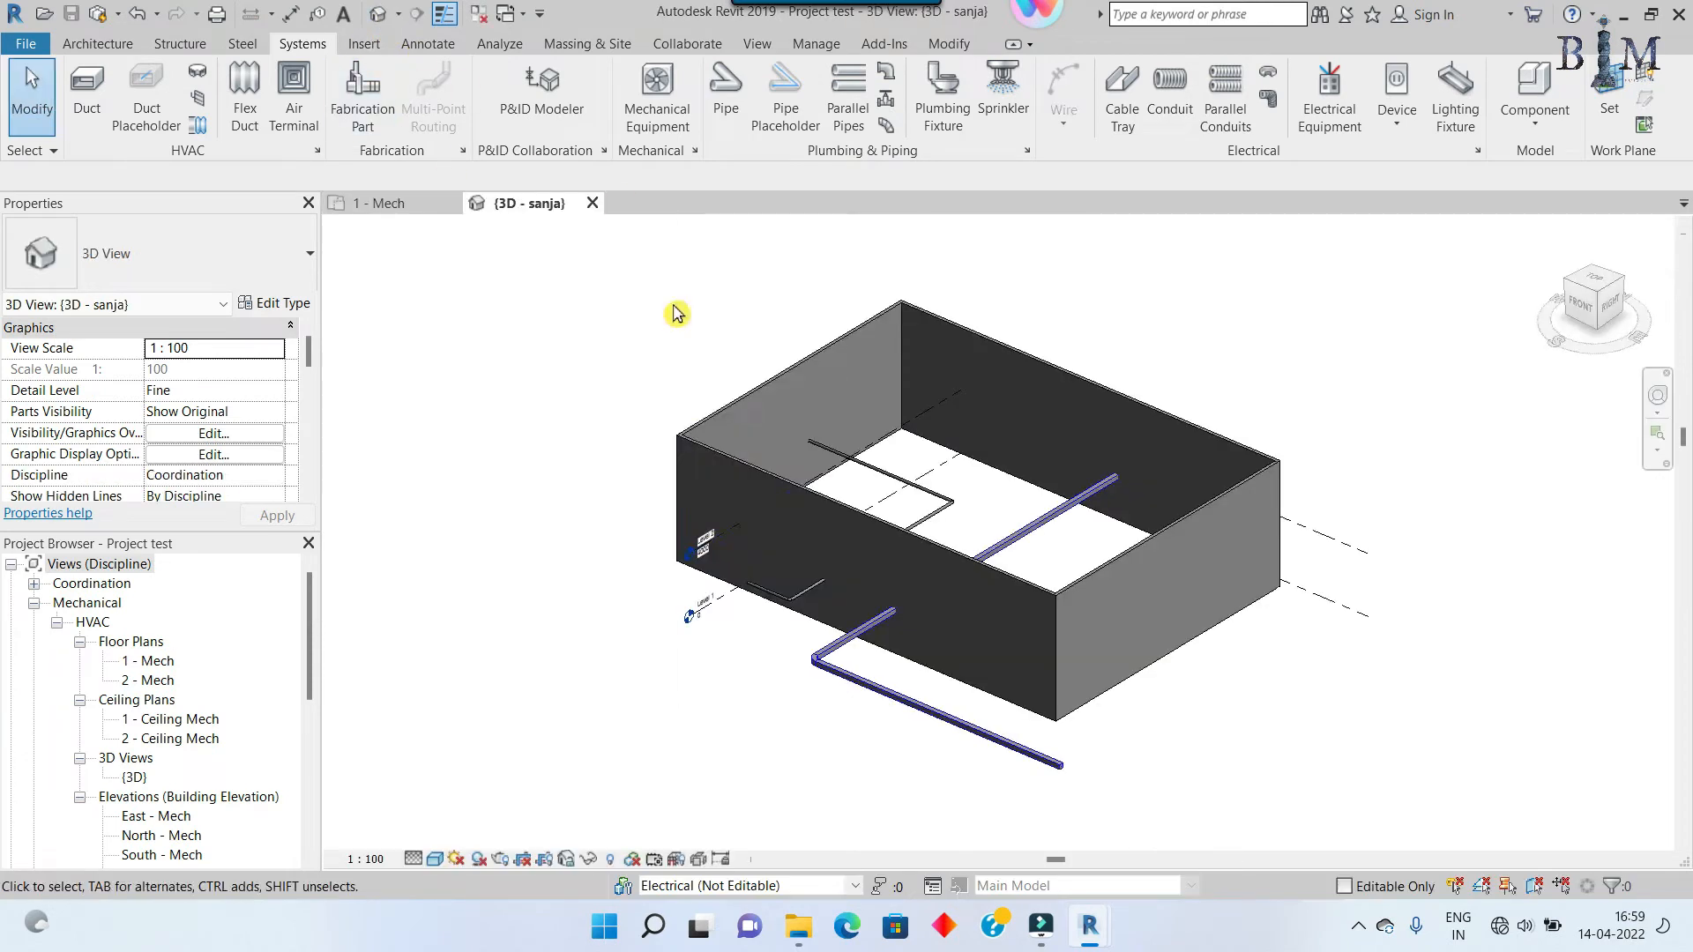
scroll(908, 512, up, 2)
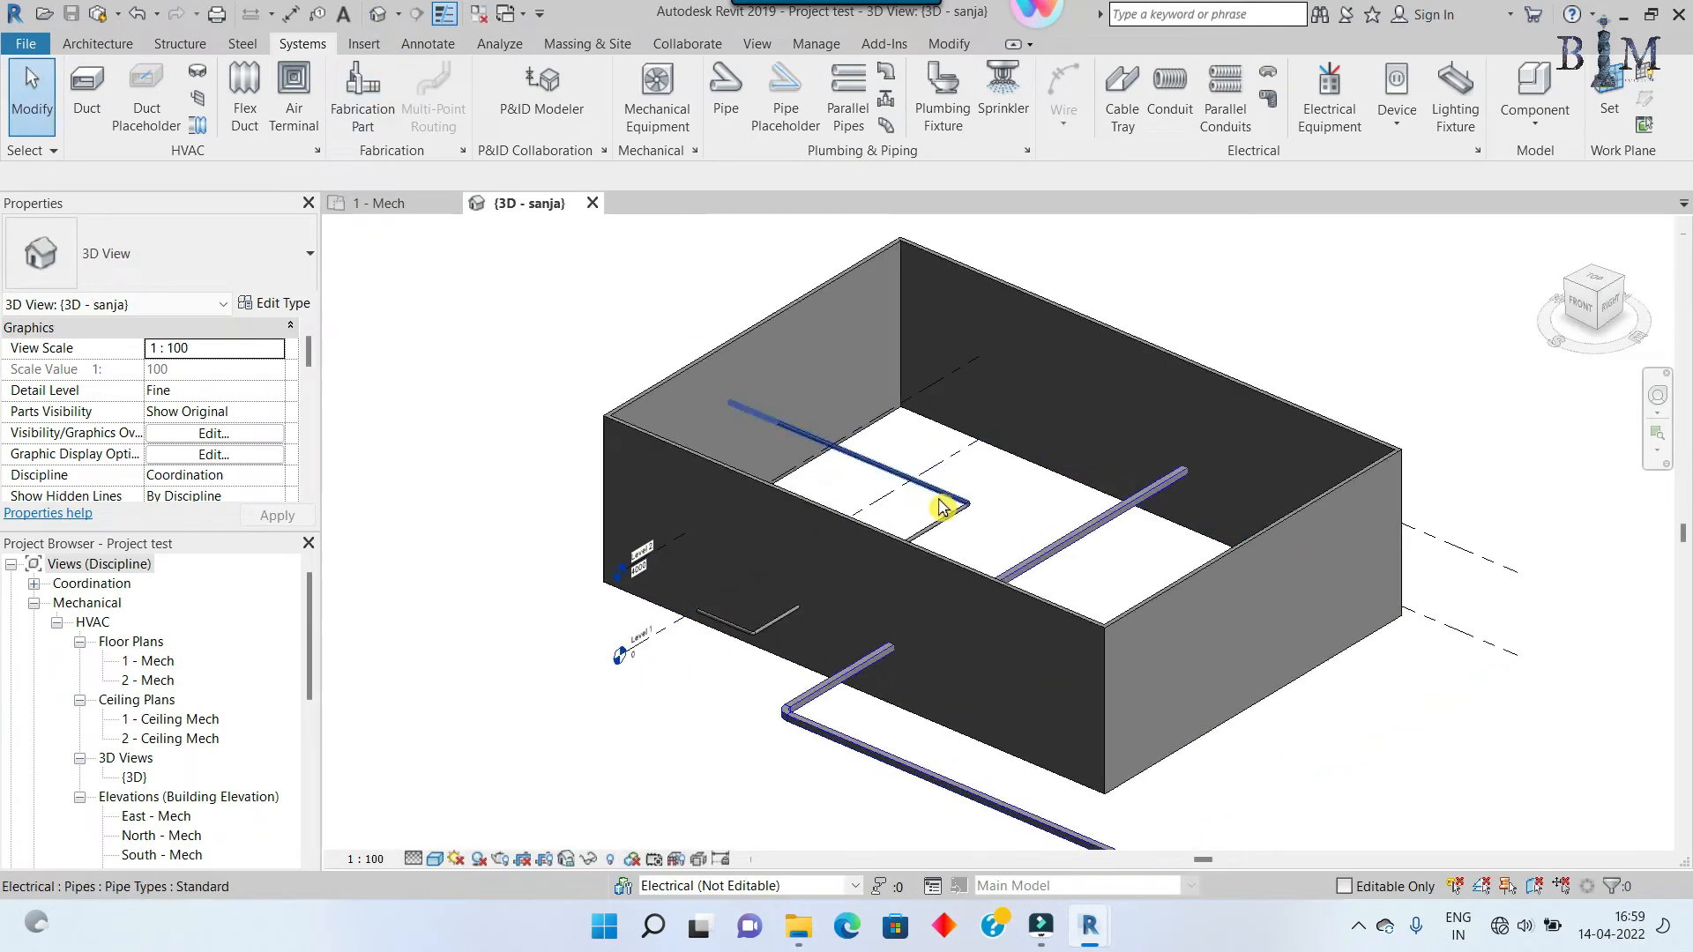
click(118, 14)
click(140, 50)
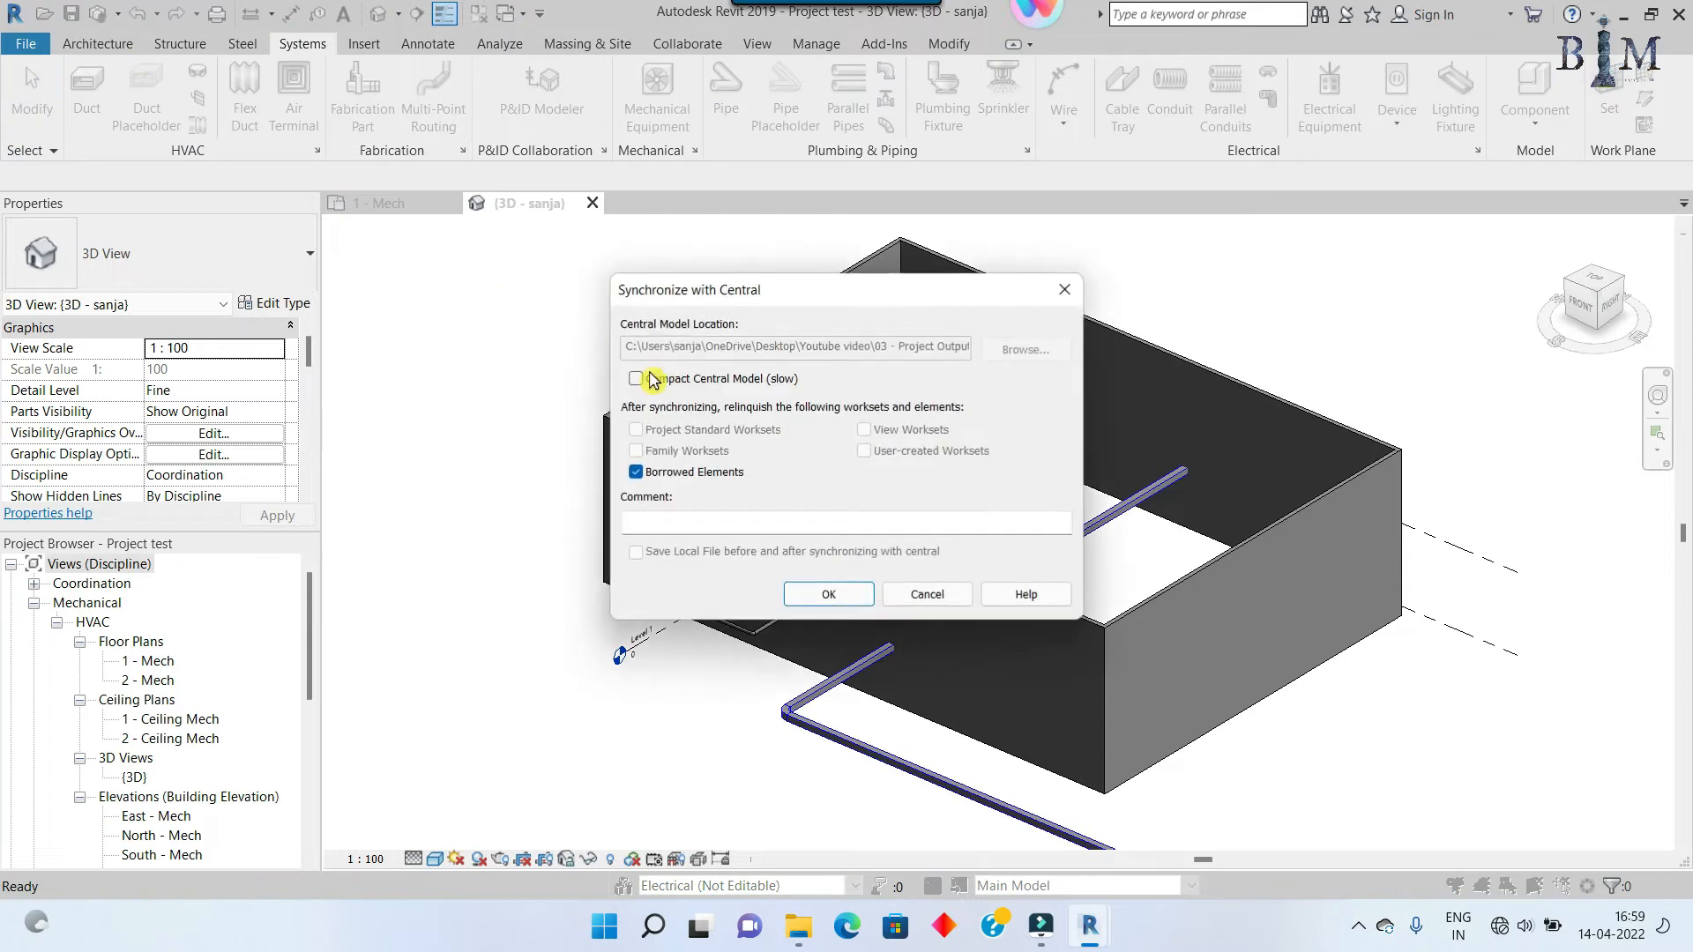
click(818, 593)
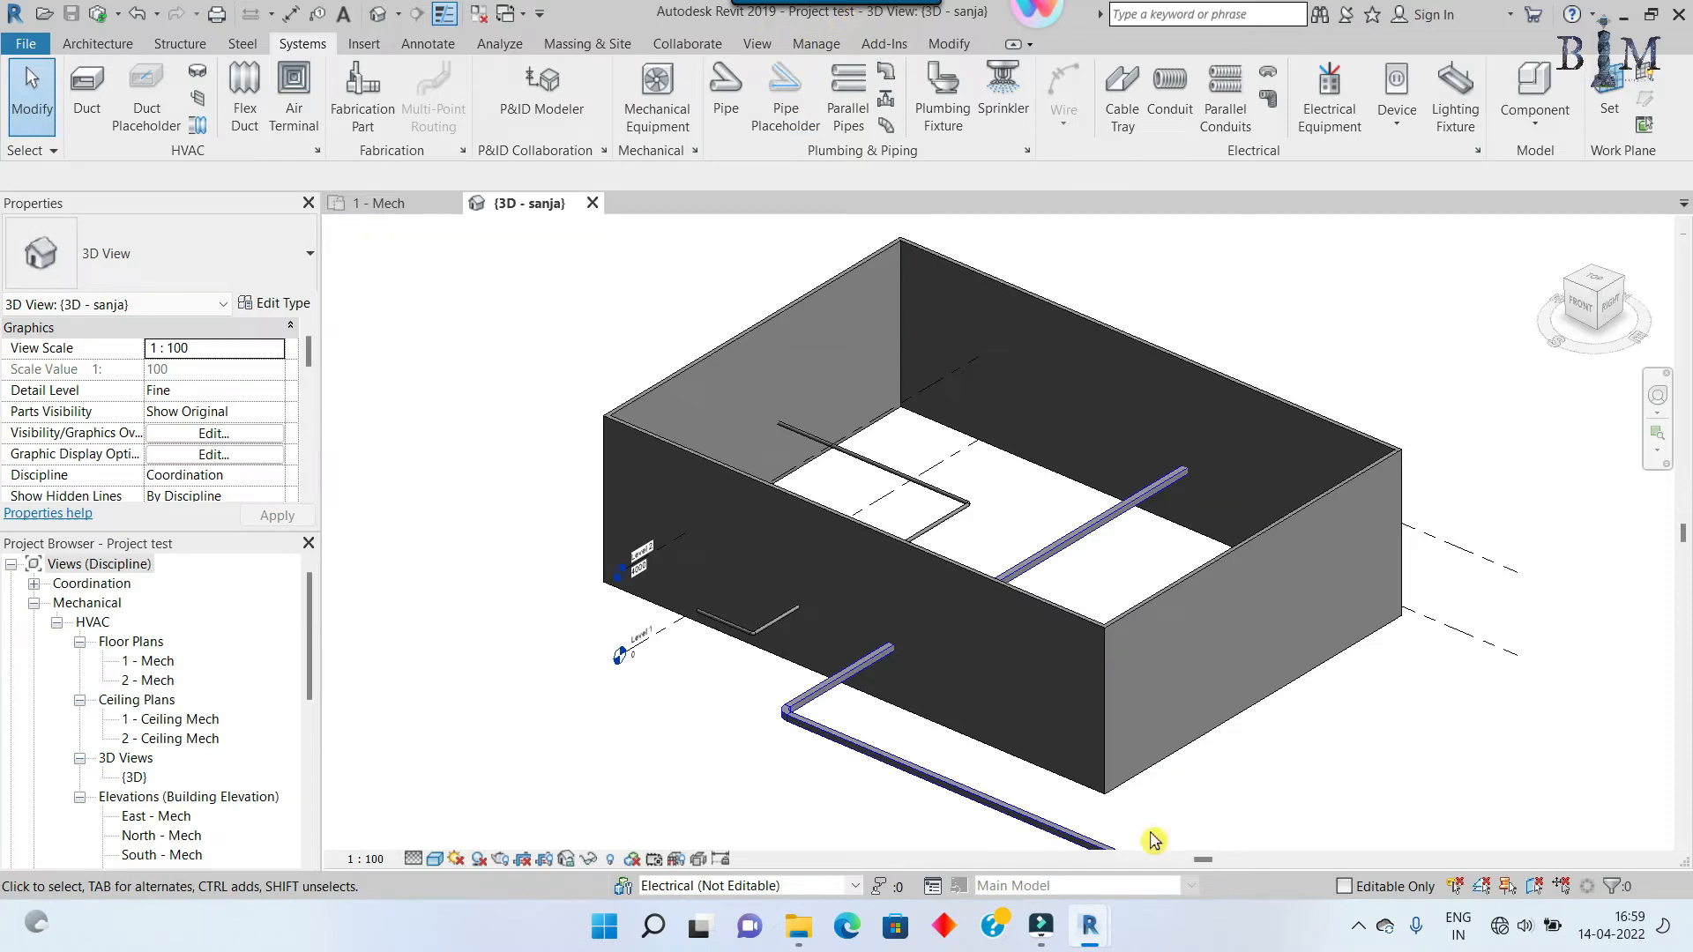
Step: Switch to the local copy and synchronize it with central, keeping the local file saved before and after synchronizing
mouse_move(1088, 922)
click(1025, 839)
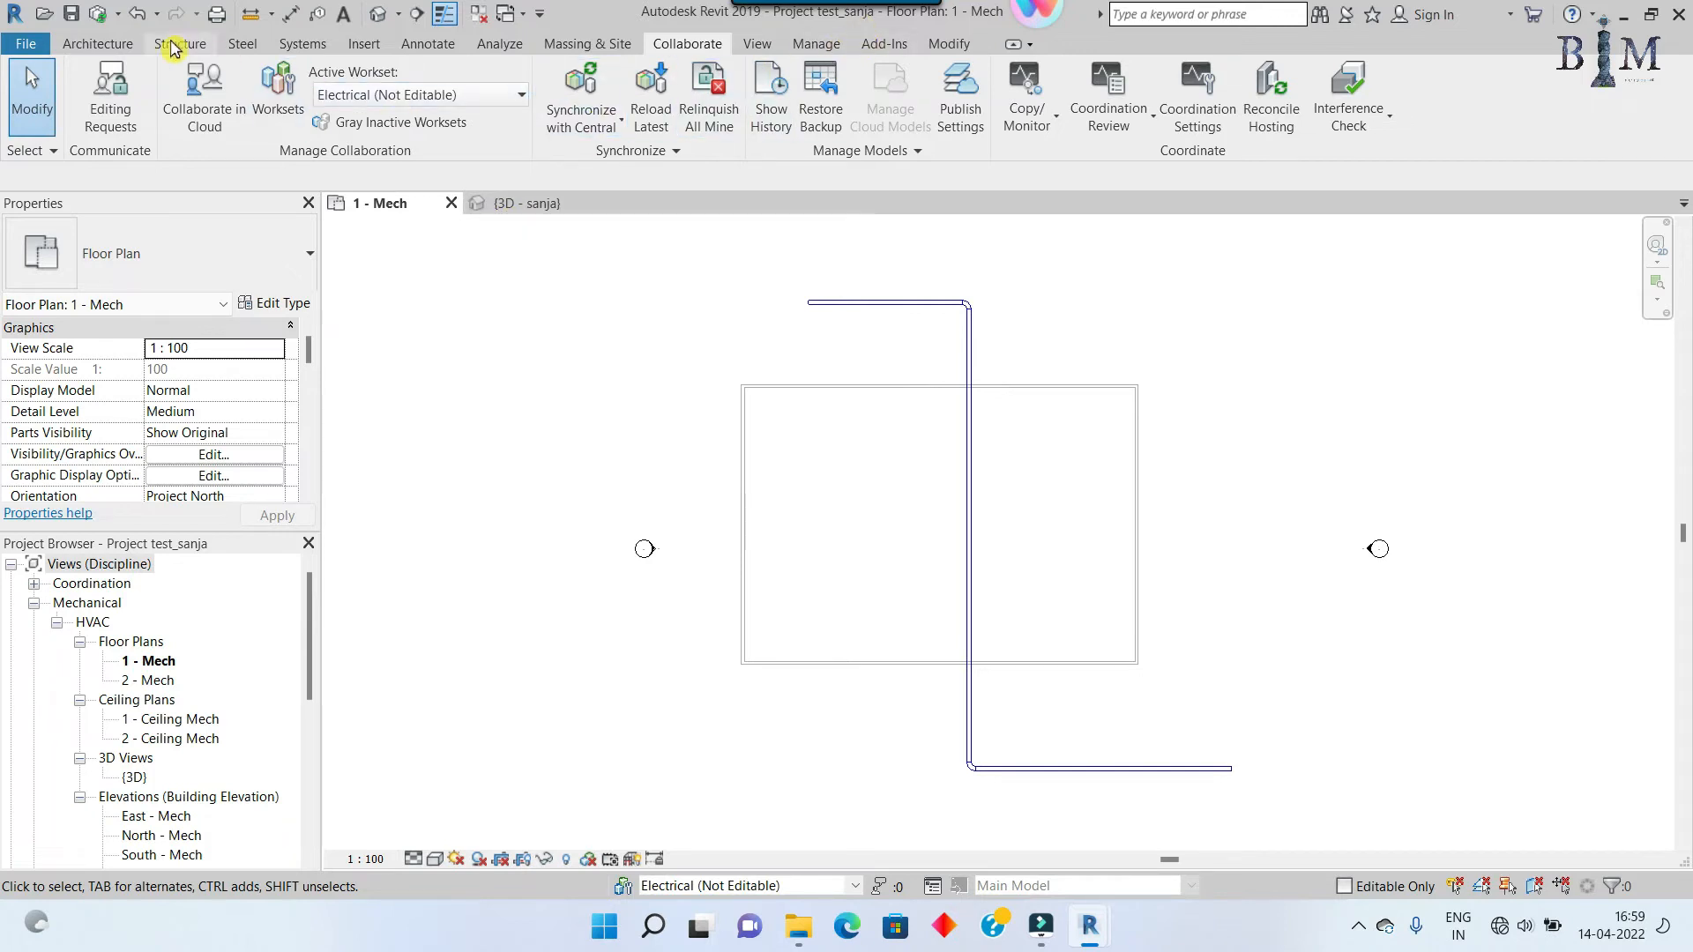
click(98, 15)
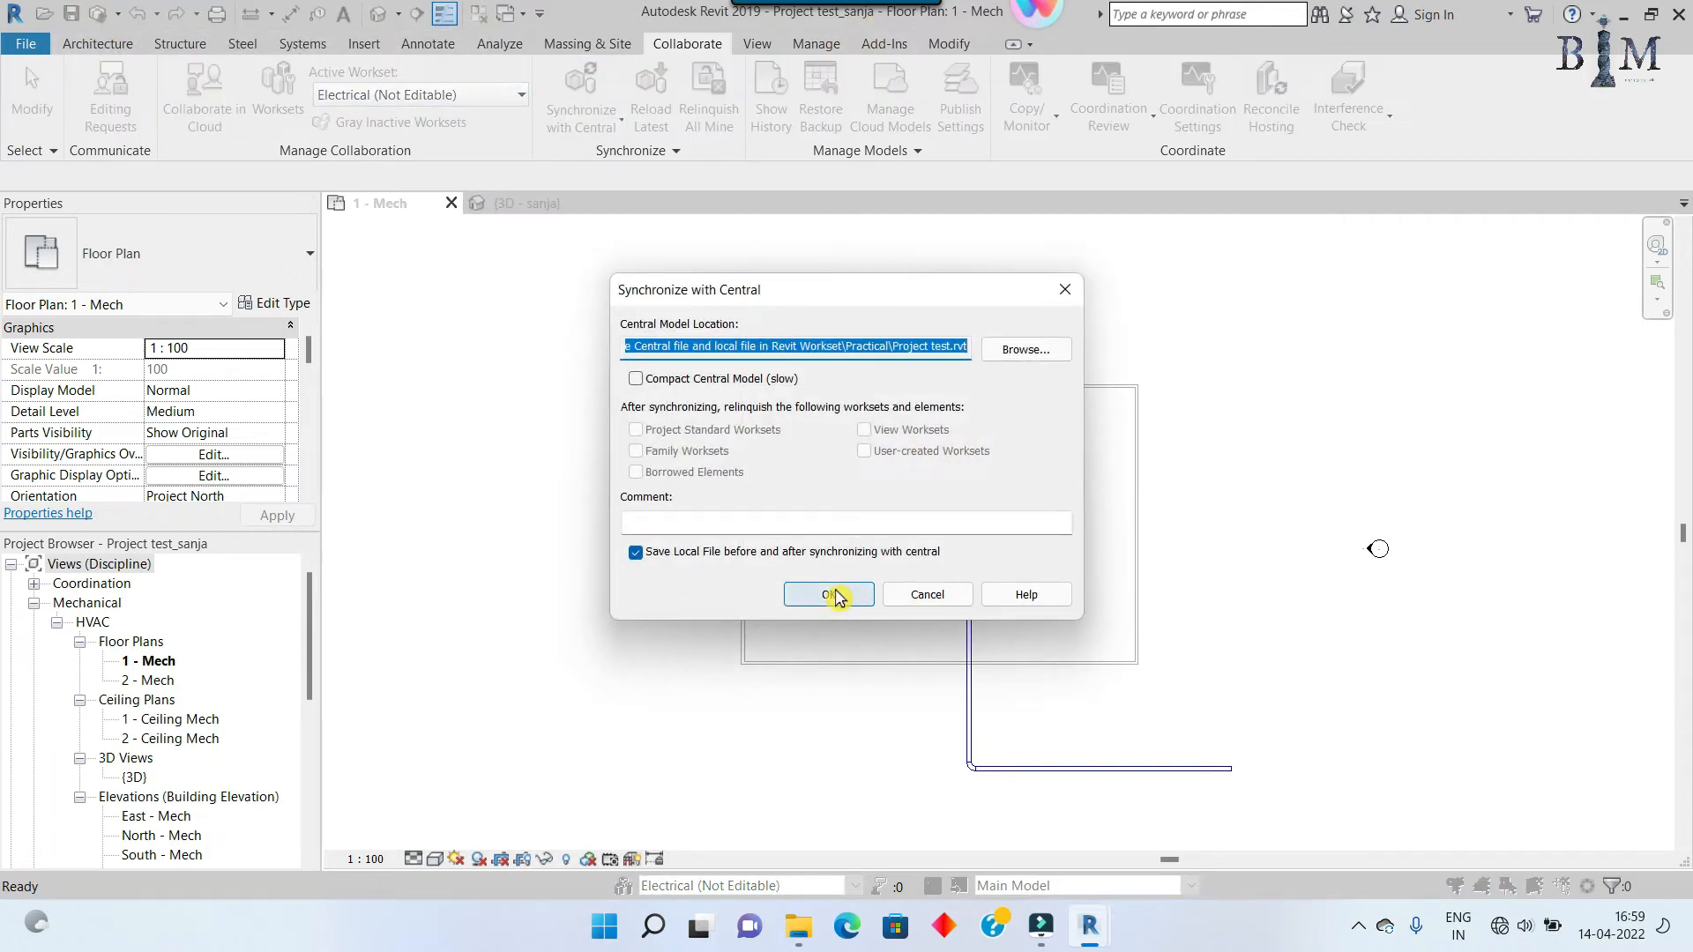
click(832, 594)
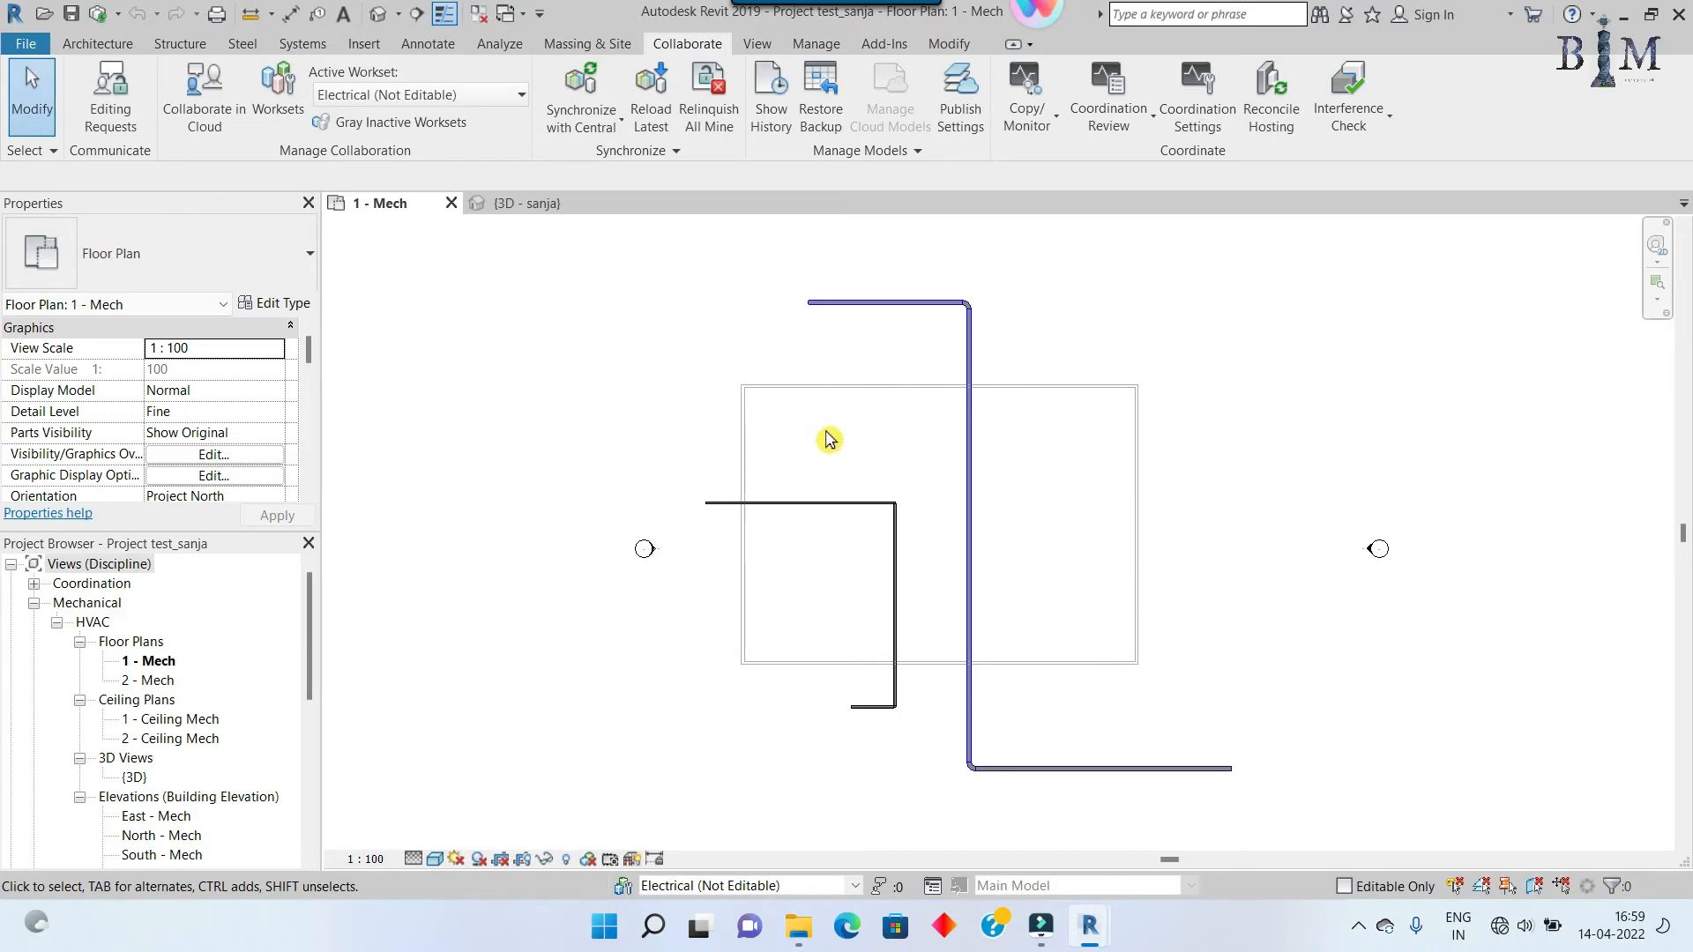
Step: Compare the pipe and duct in the local copy's 3D view with the 3D view of Project test
click(560, 211)
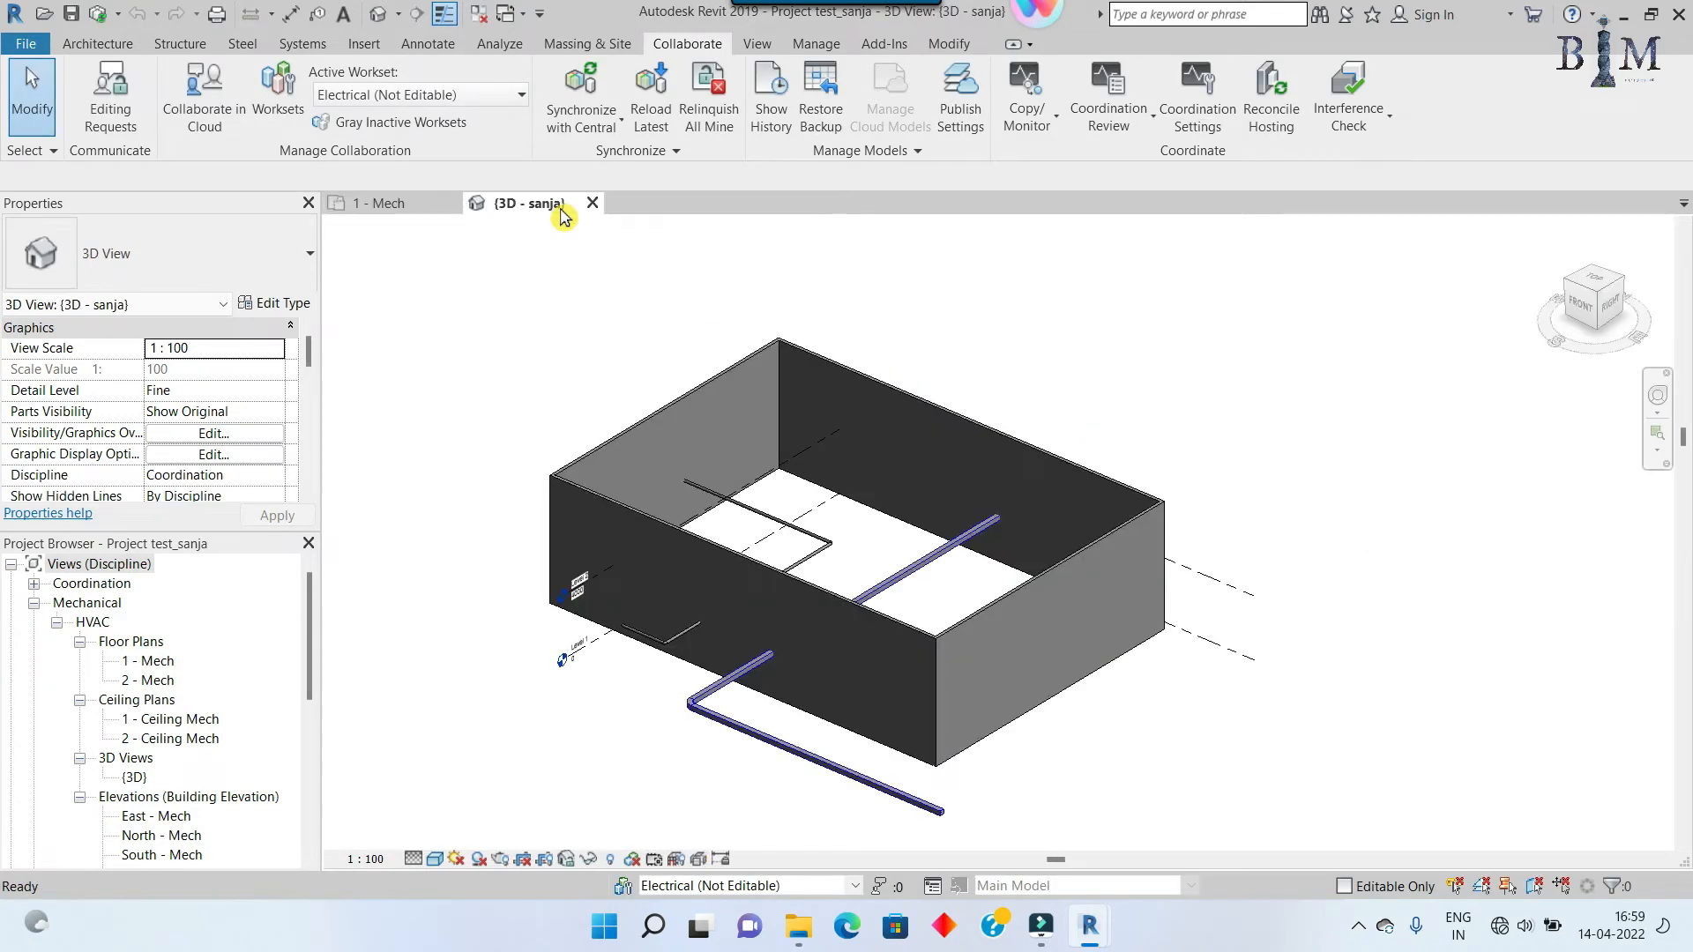
mouse_move(1090, 926)
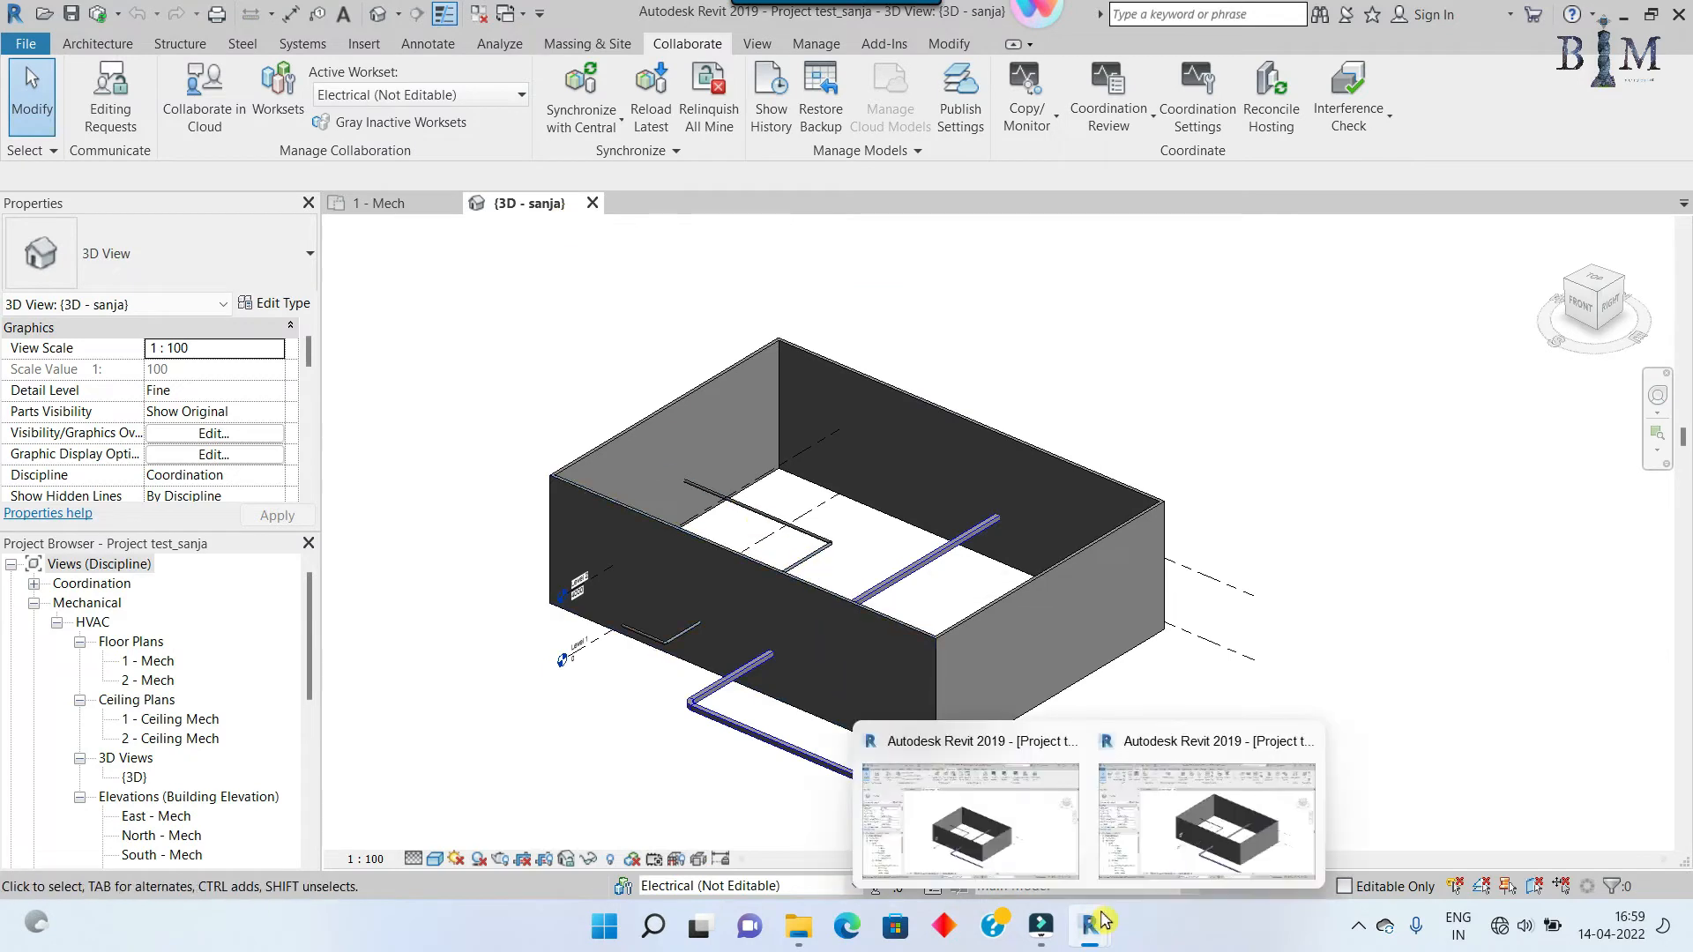
click(1222, 835)
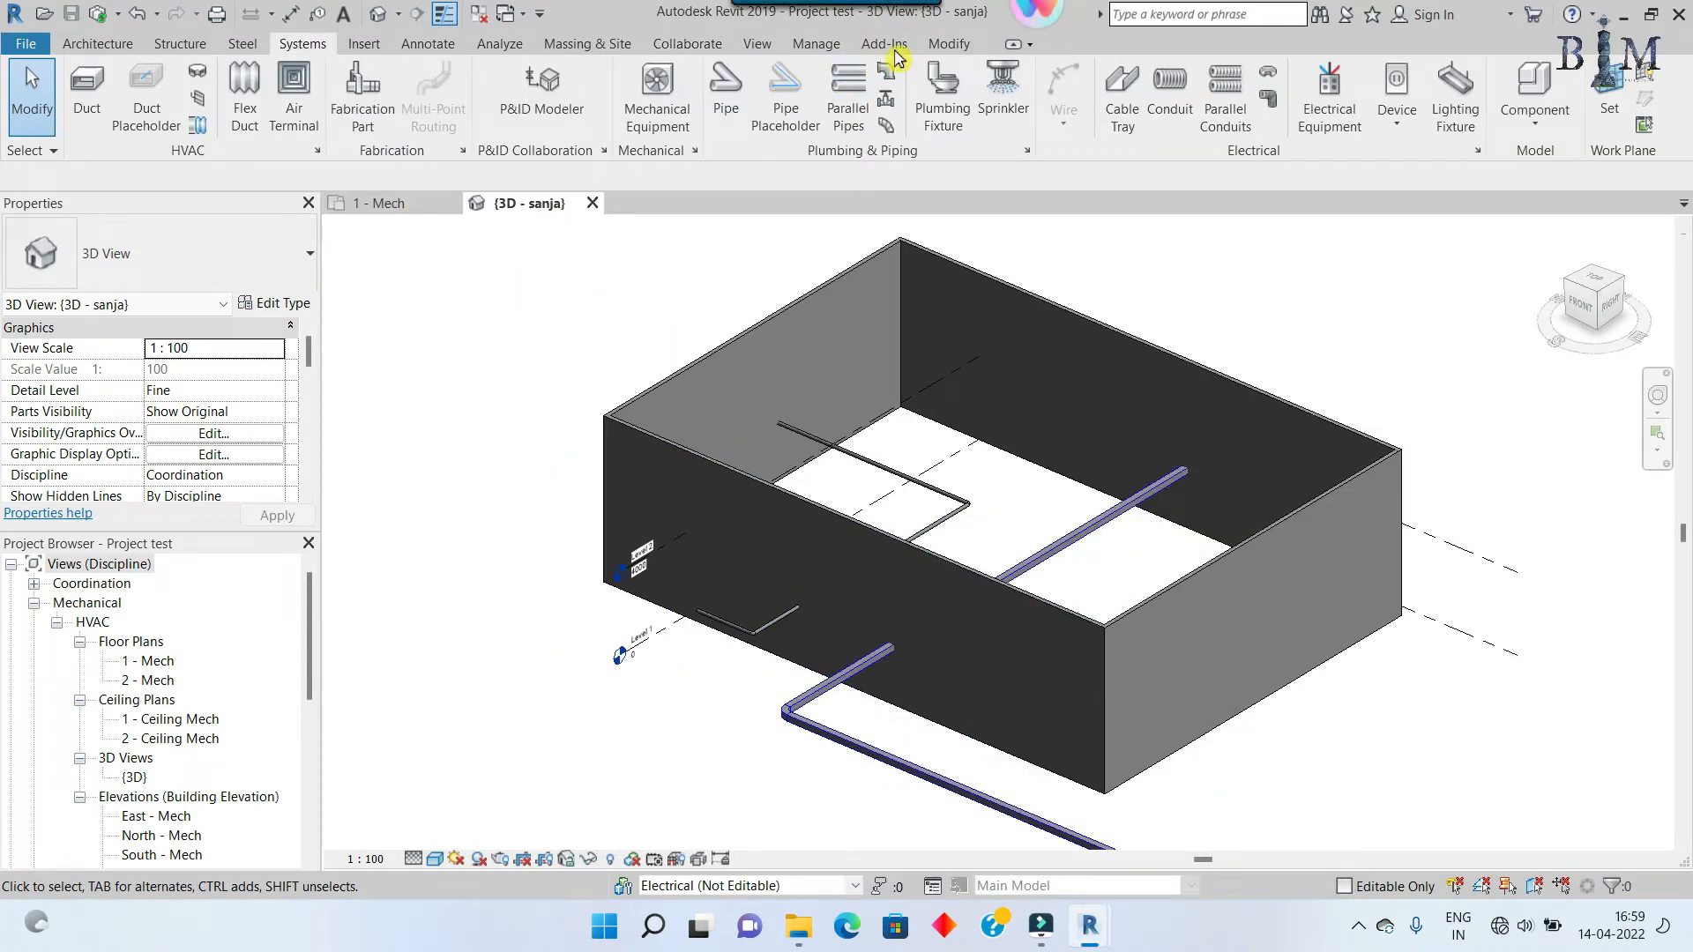
Step: Try deleting the pipe segment nearest the back wall inside the room in Project test and synchronizing the change with central
click(891, 467)
click(805, 123)
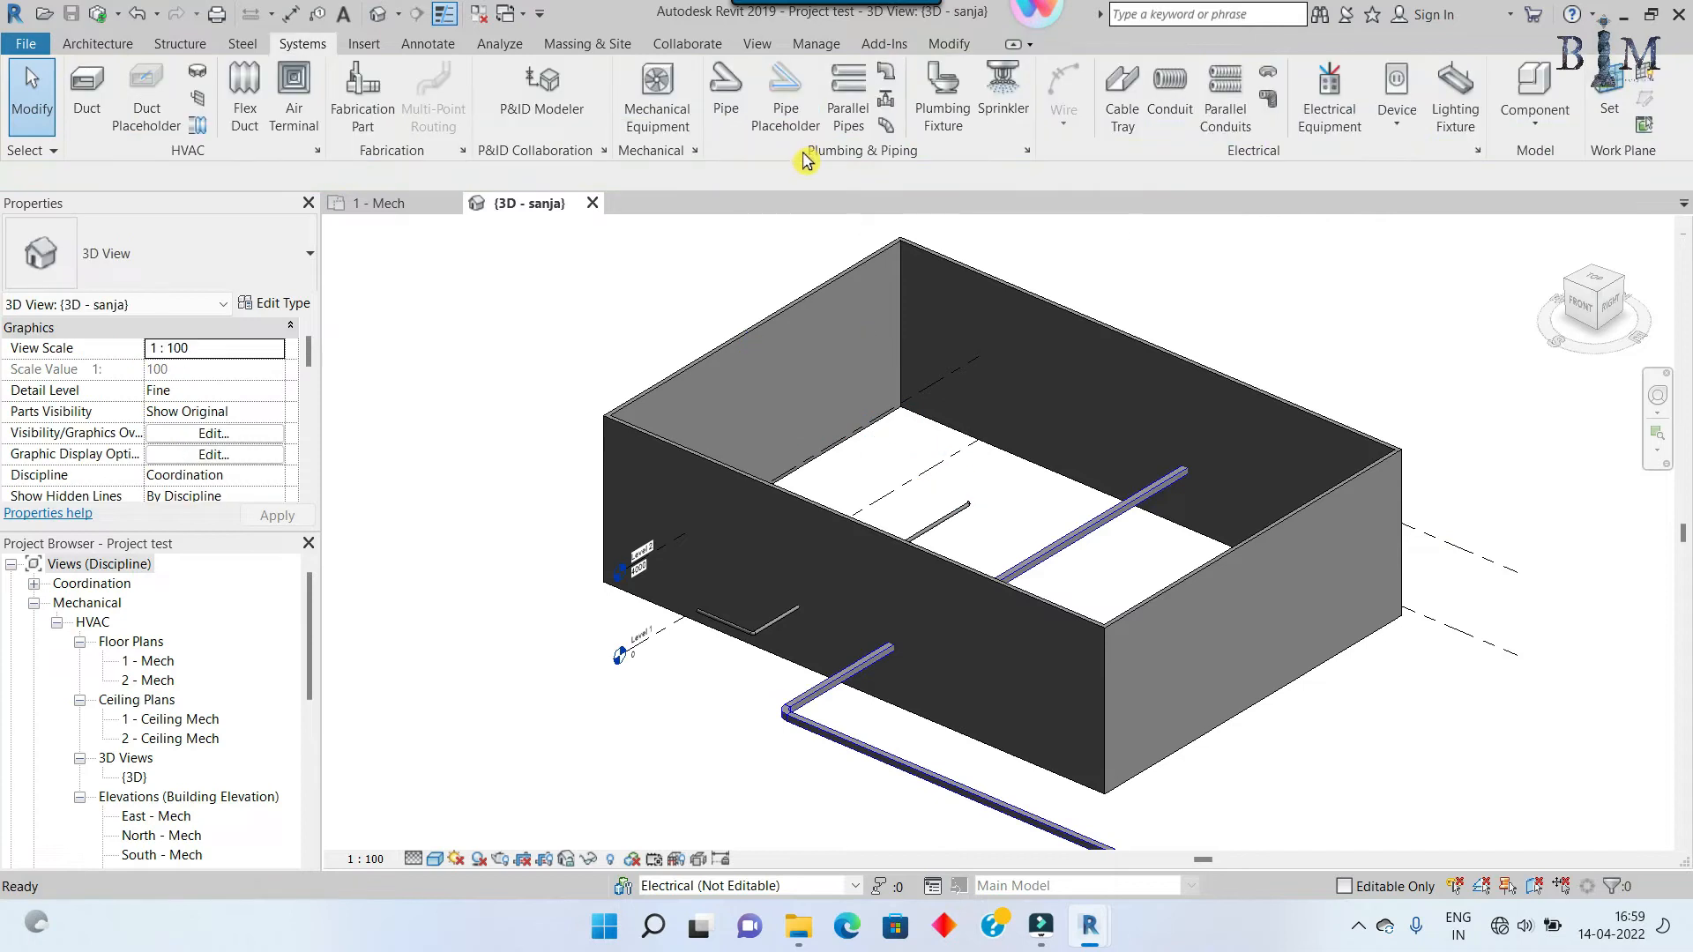
click(99, 16)
click(784, 592)
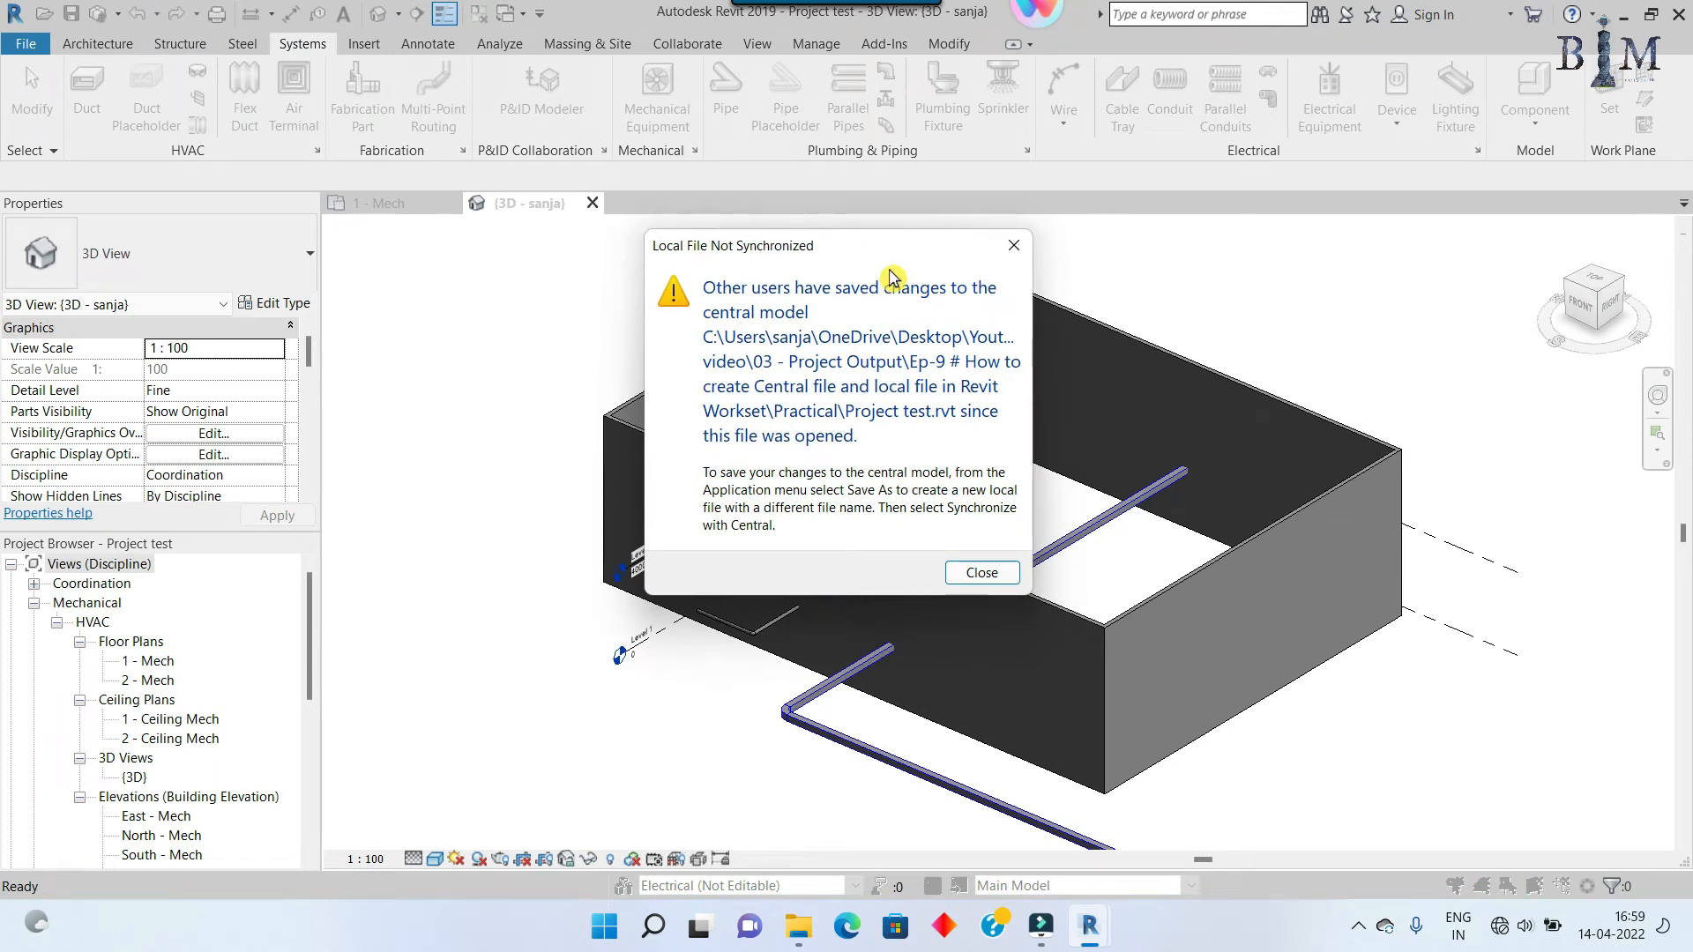
click(1014, 245)
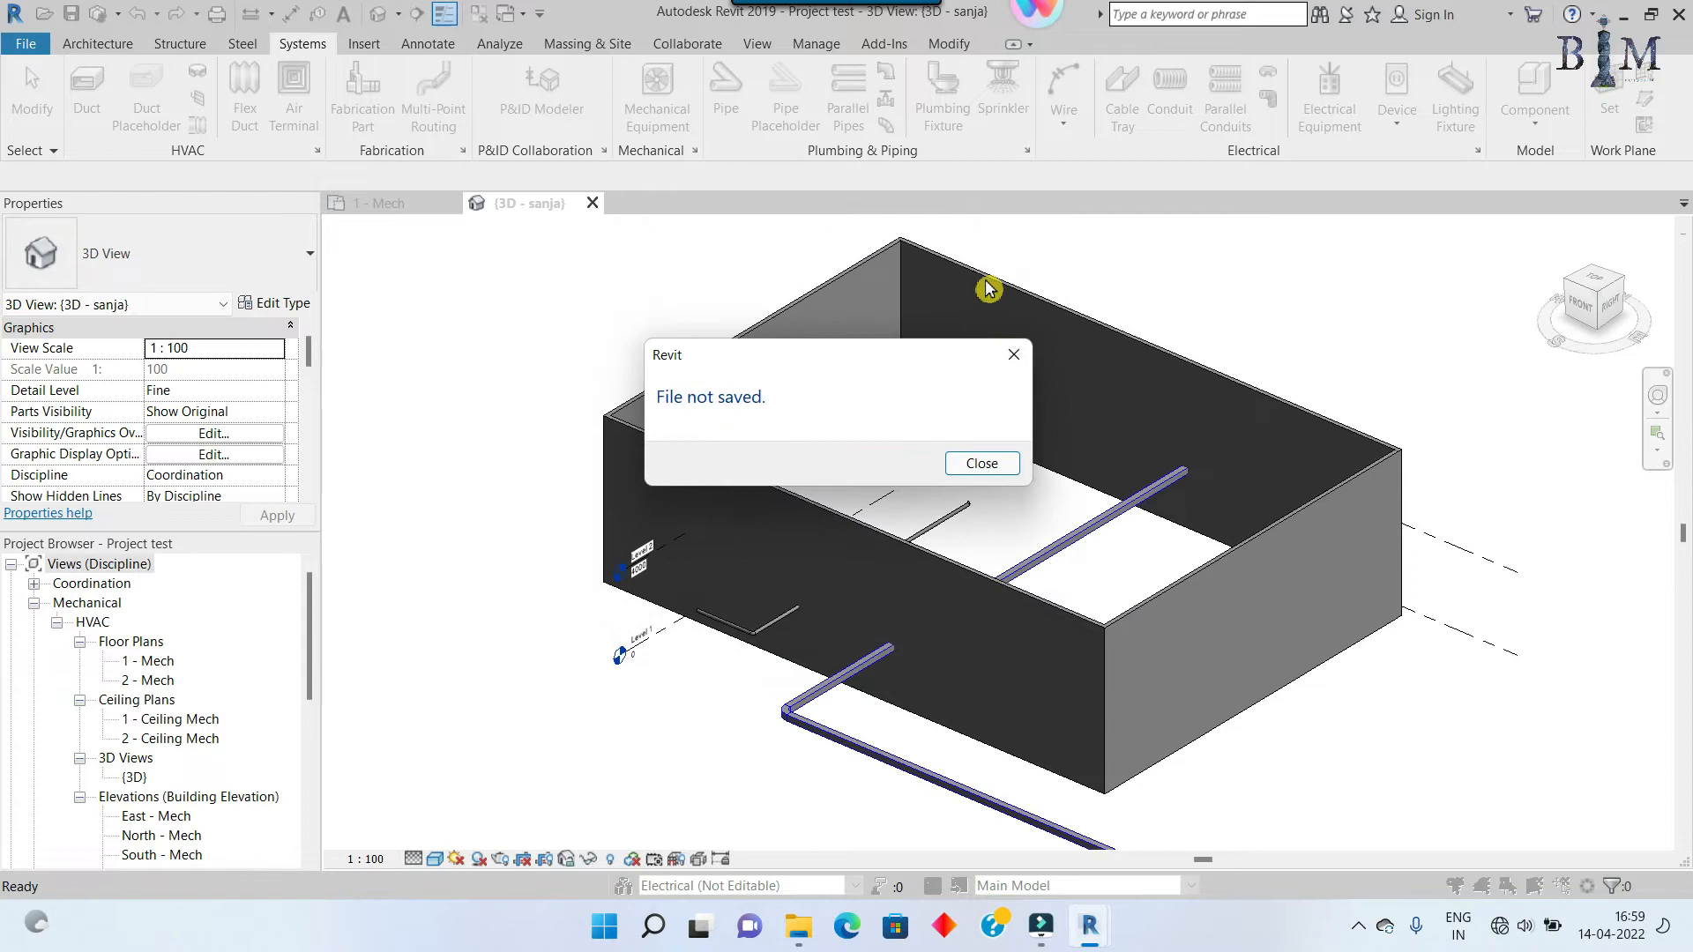
click(1013, 362)
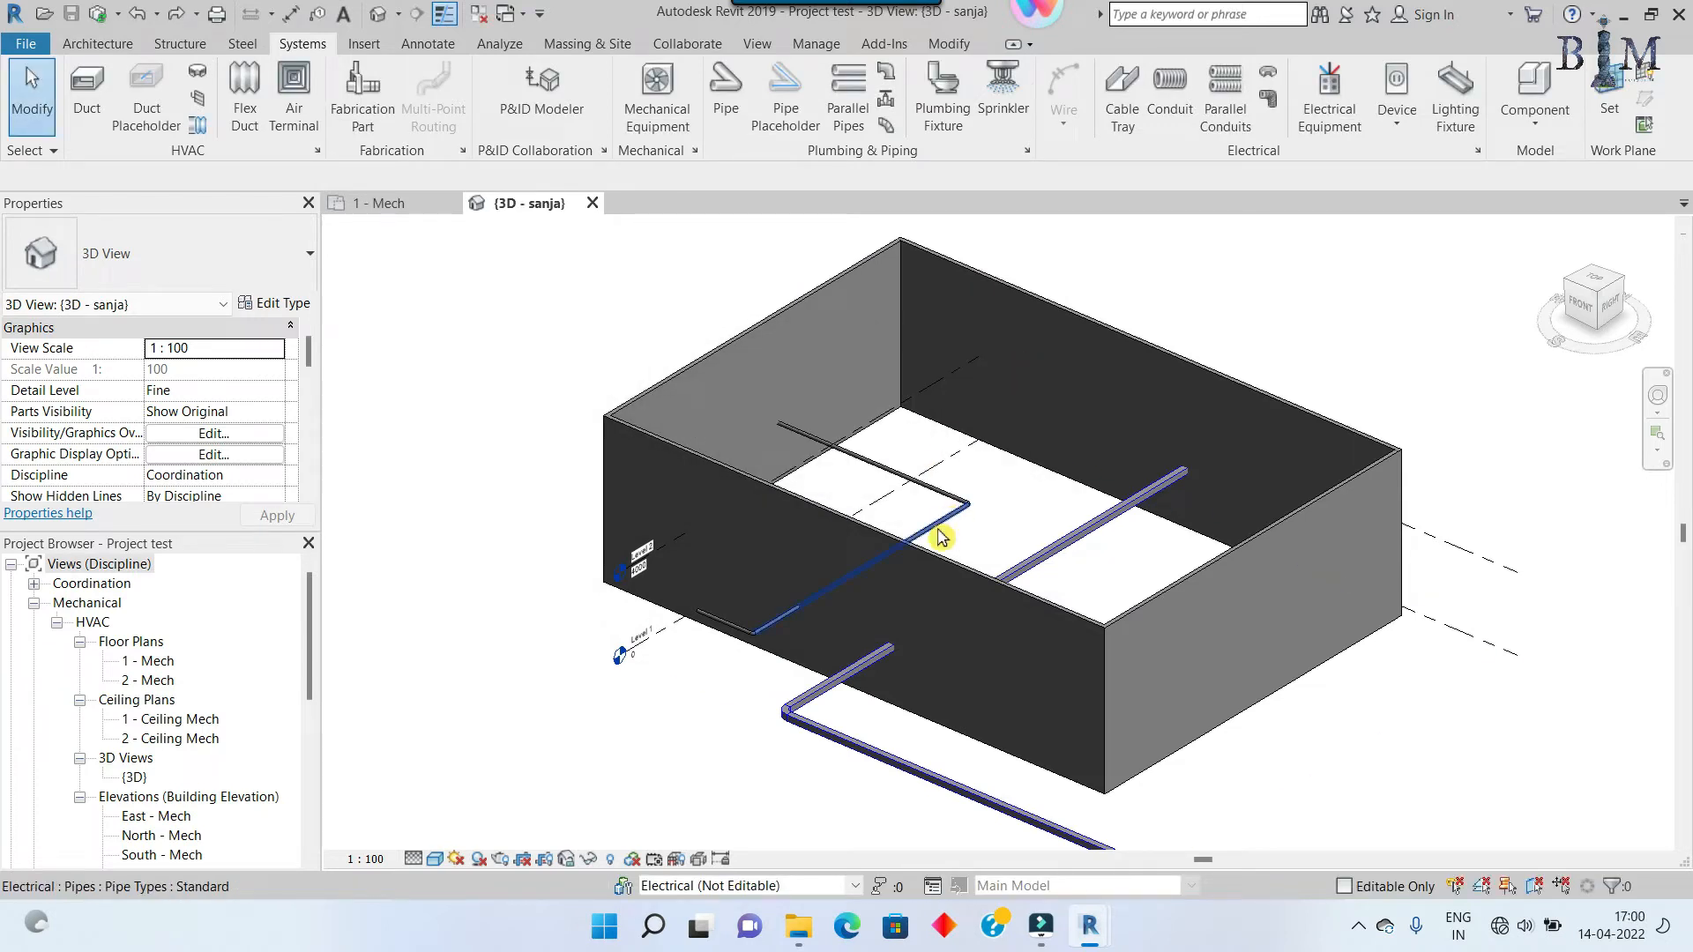
Step: In the local copy, delete the pipe segment nearest the back wall inside the room and synchronize with central
mouse_move(1090, 926)
click(1029, 745)
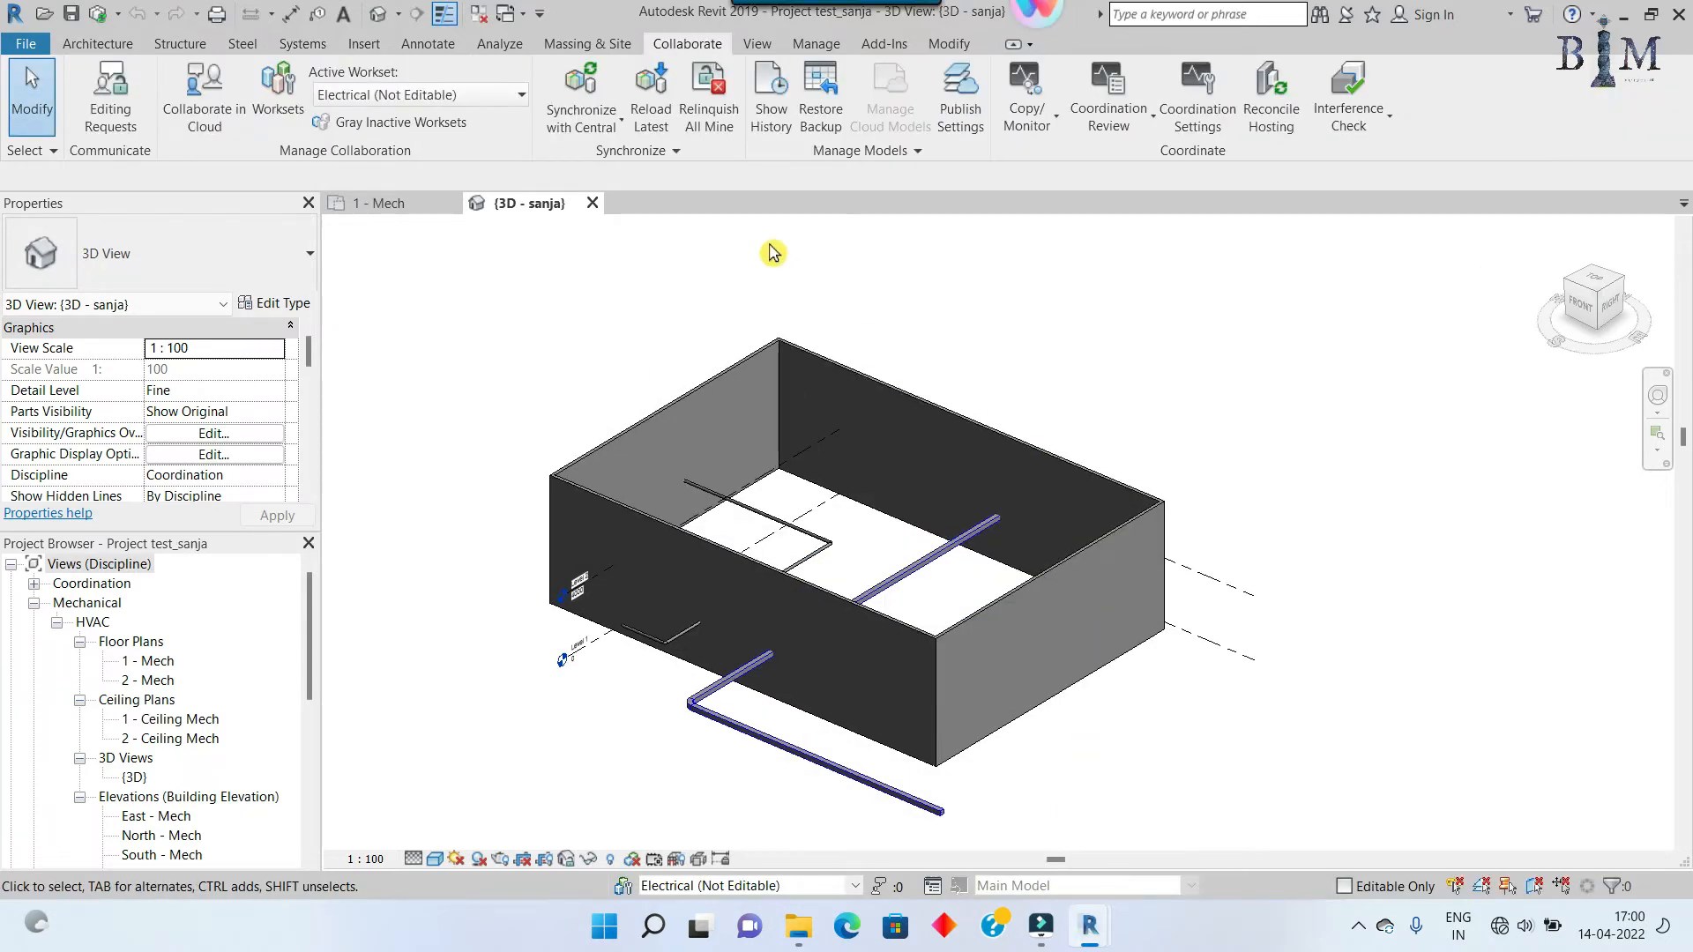
click(763, 518)
key(Delete)
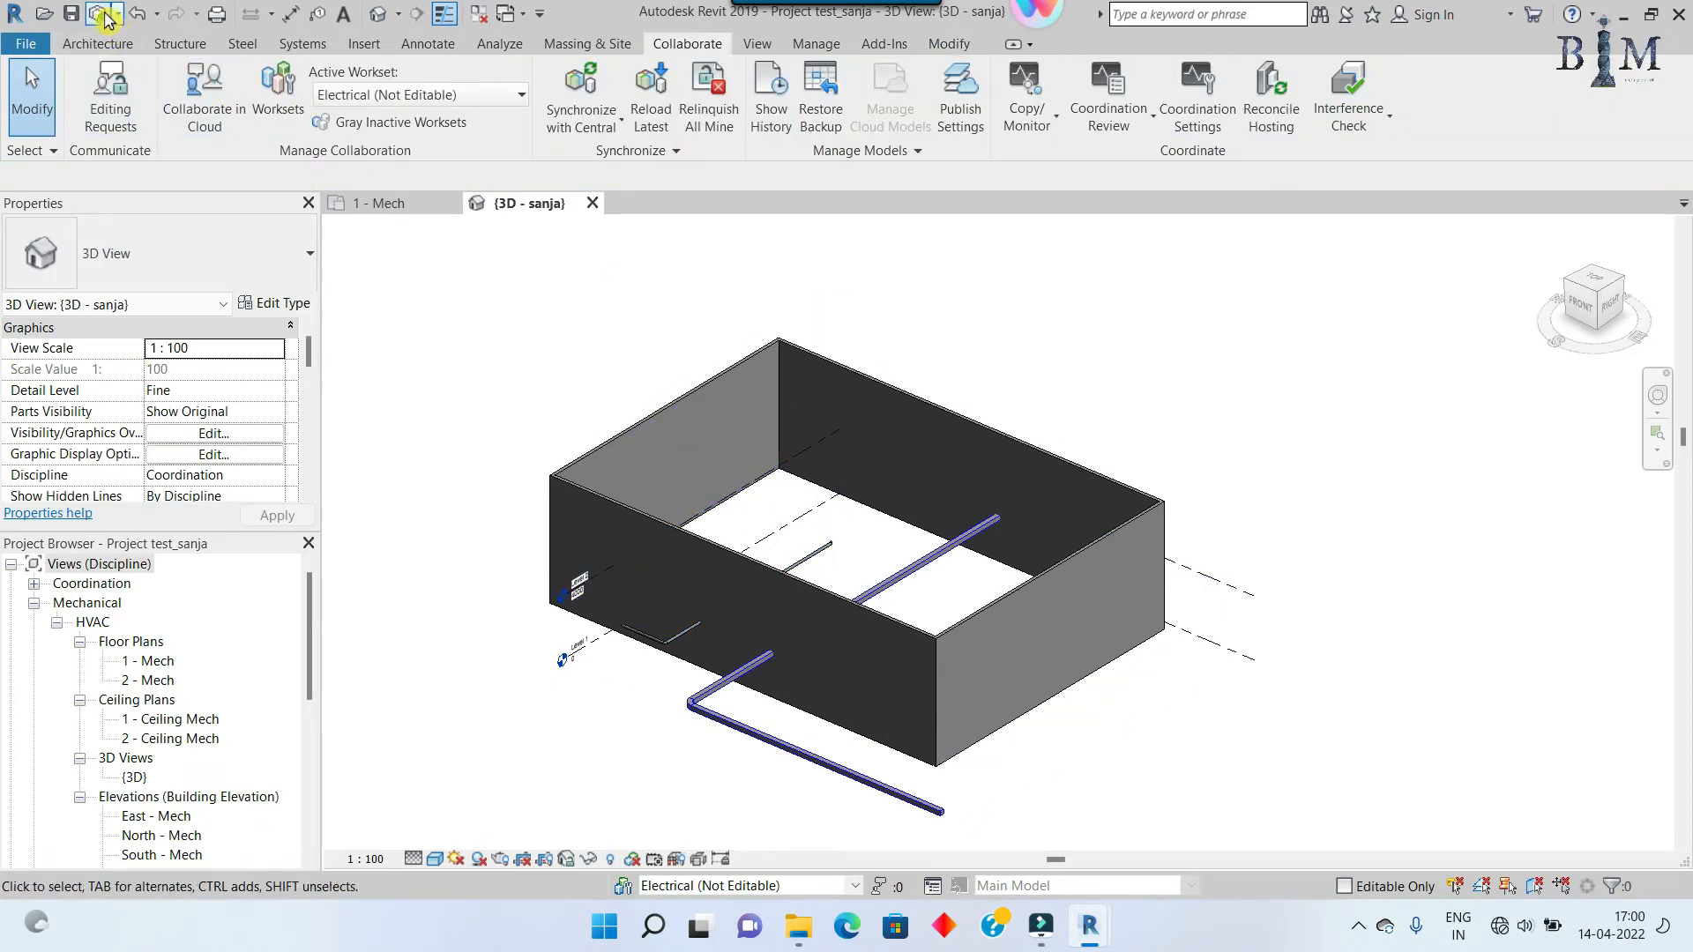
click(99, 14)
click(805, 593)
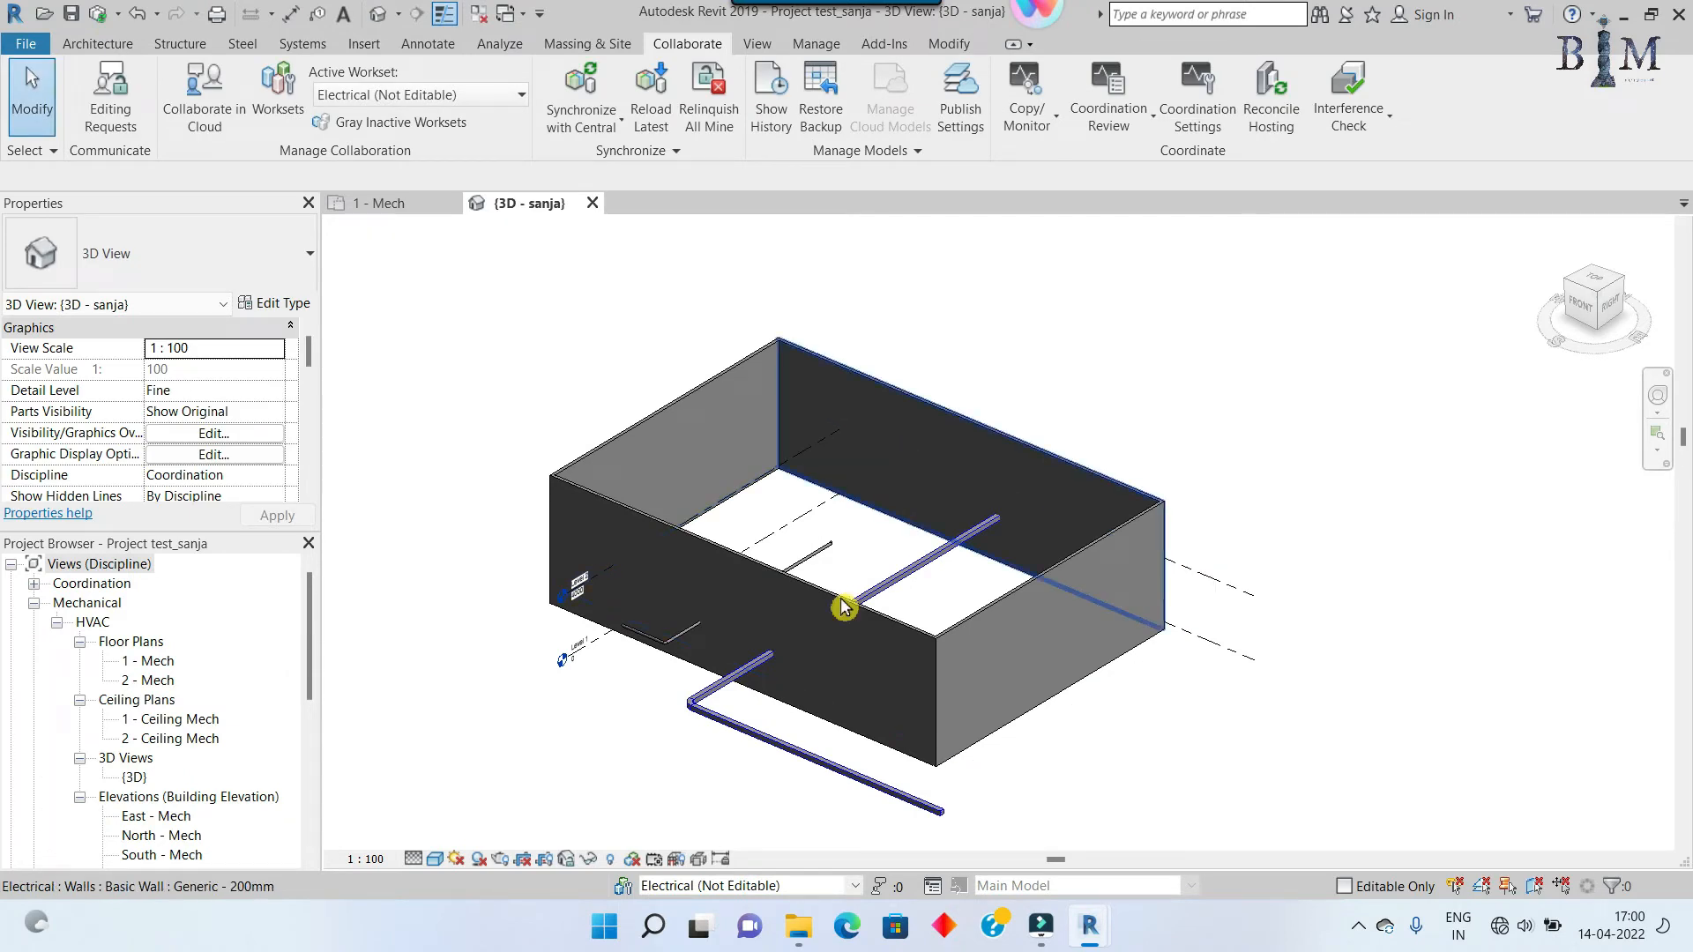
Step: Switch to Project test and close its 3D view and 1 - Mech plan, discarding the unsaved changes
mouse_move(1089, 925)
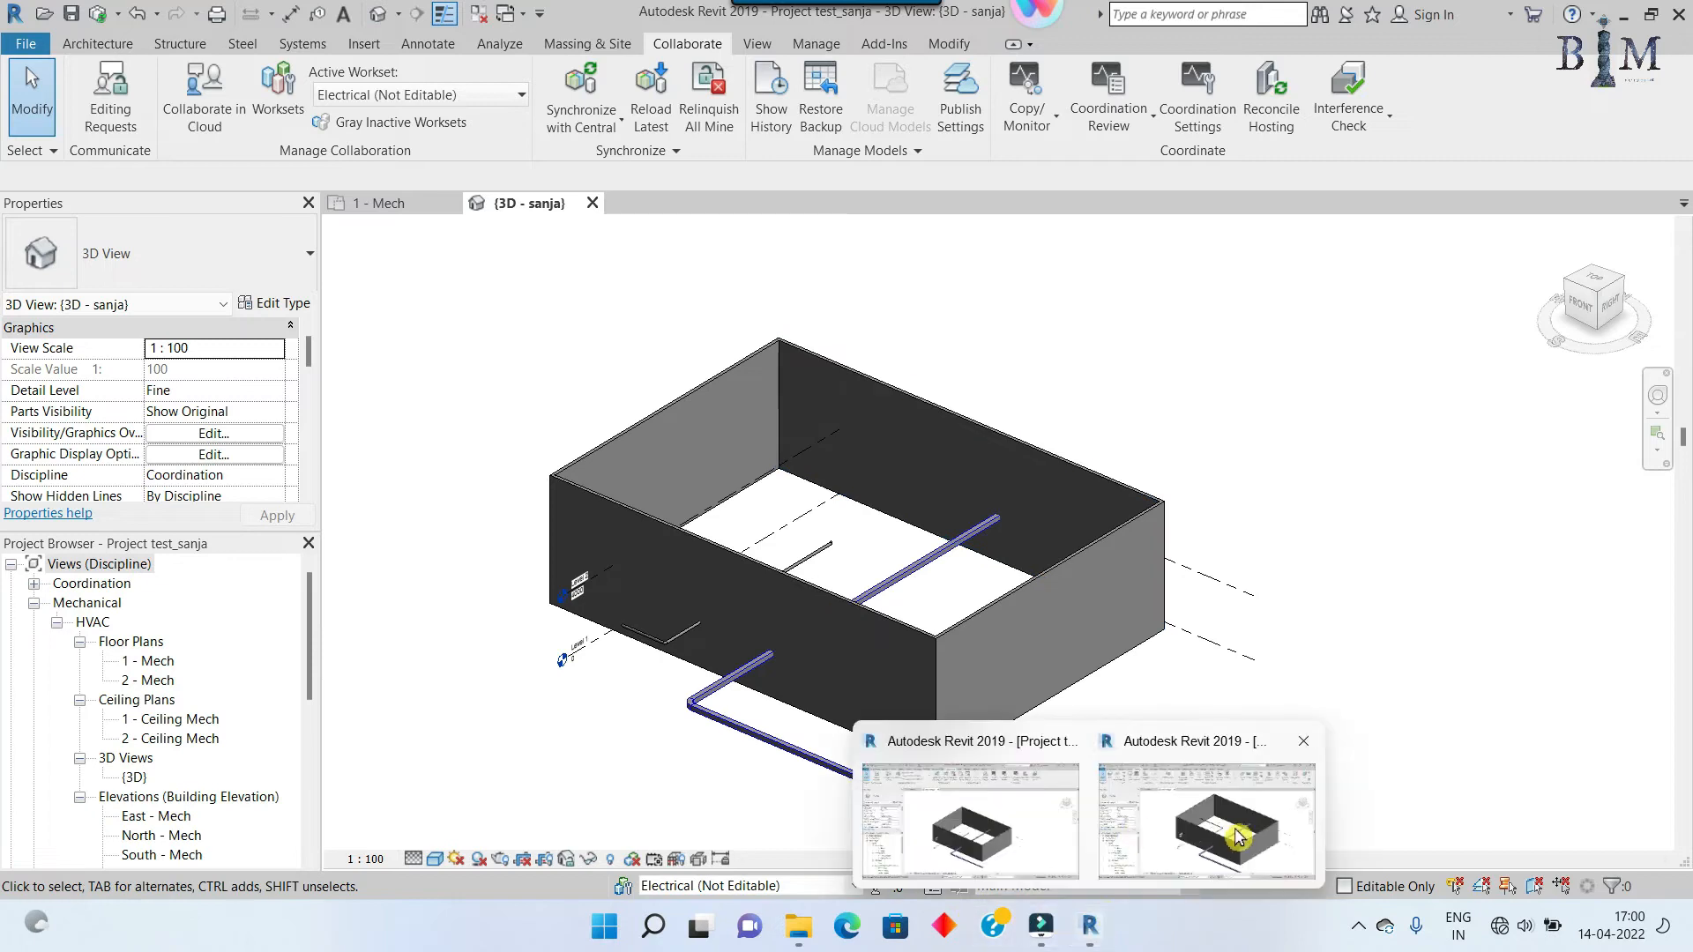
click(1235, 837)
click(592, 203)
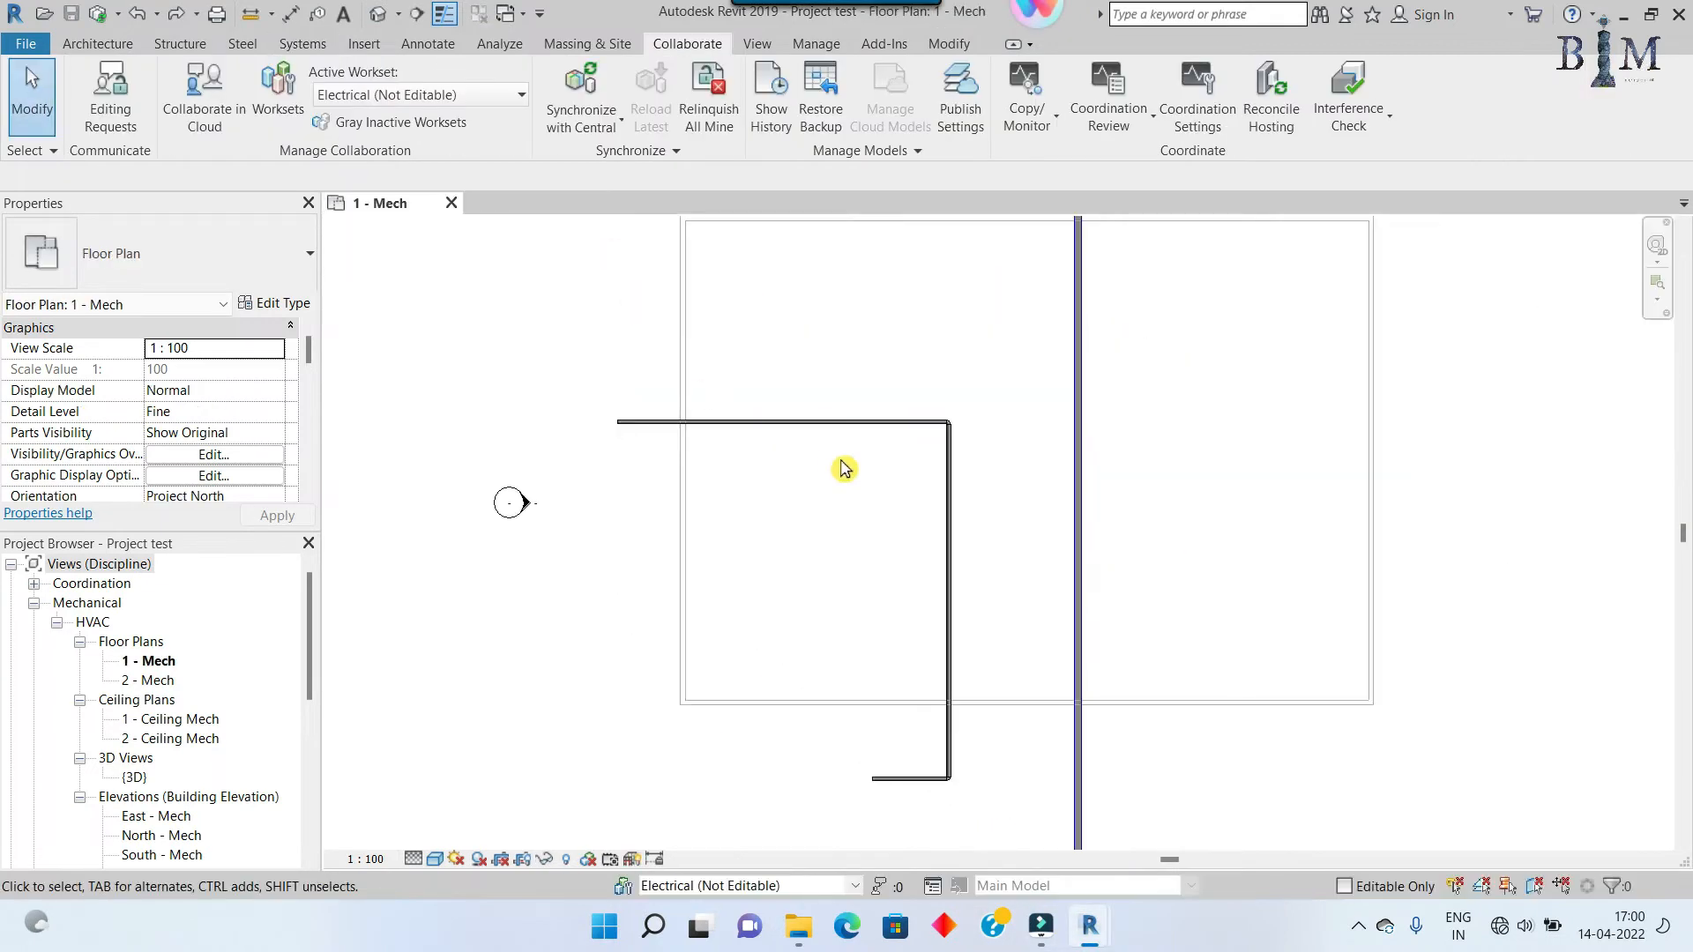
click(451, 208)
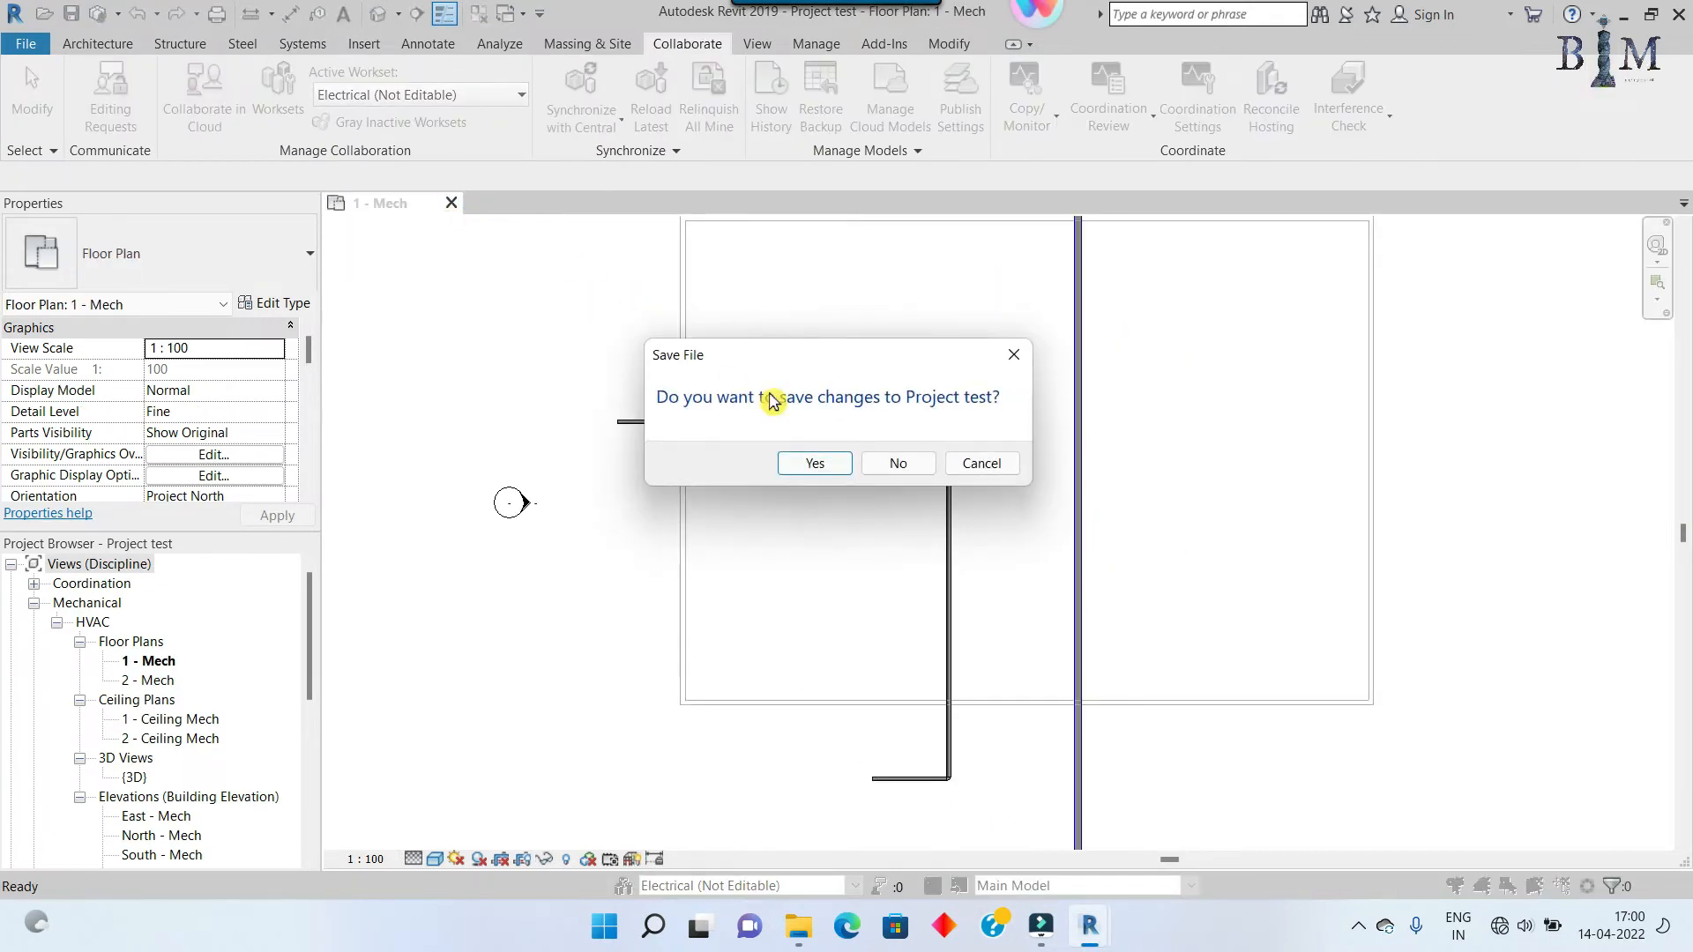
click(885, 466)
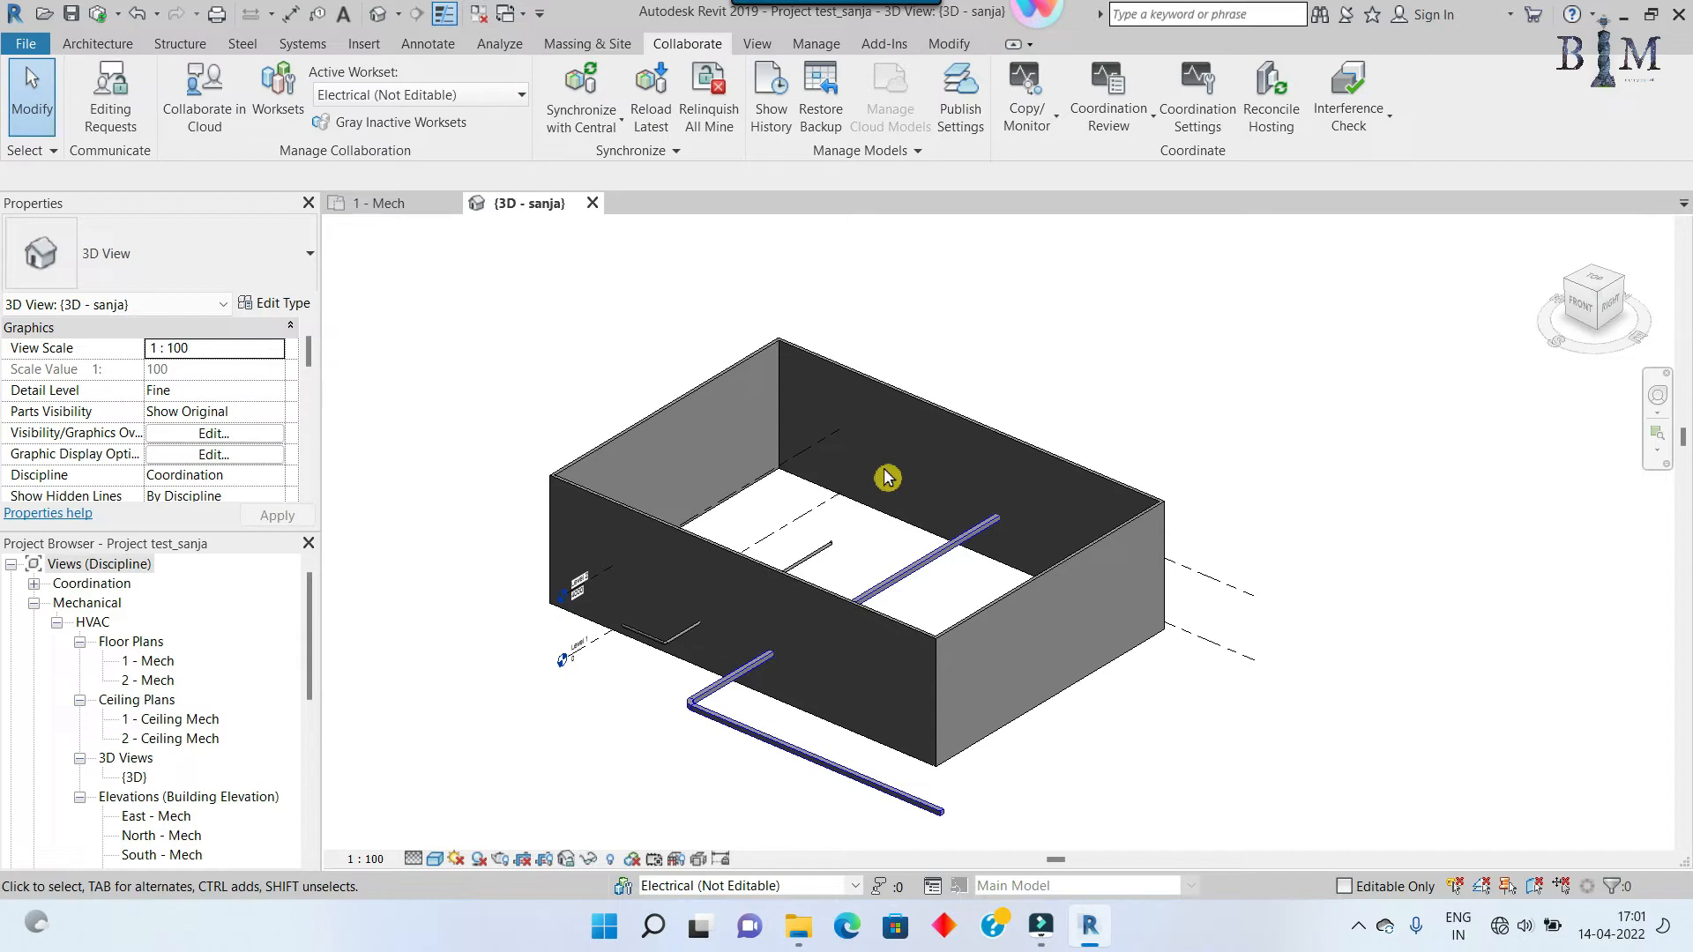
Step: Open the General options of the local copy's session and locate the worksharing username
click(37, 46)
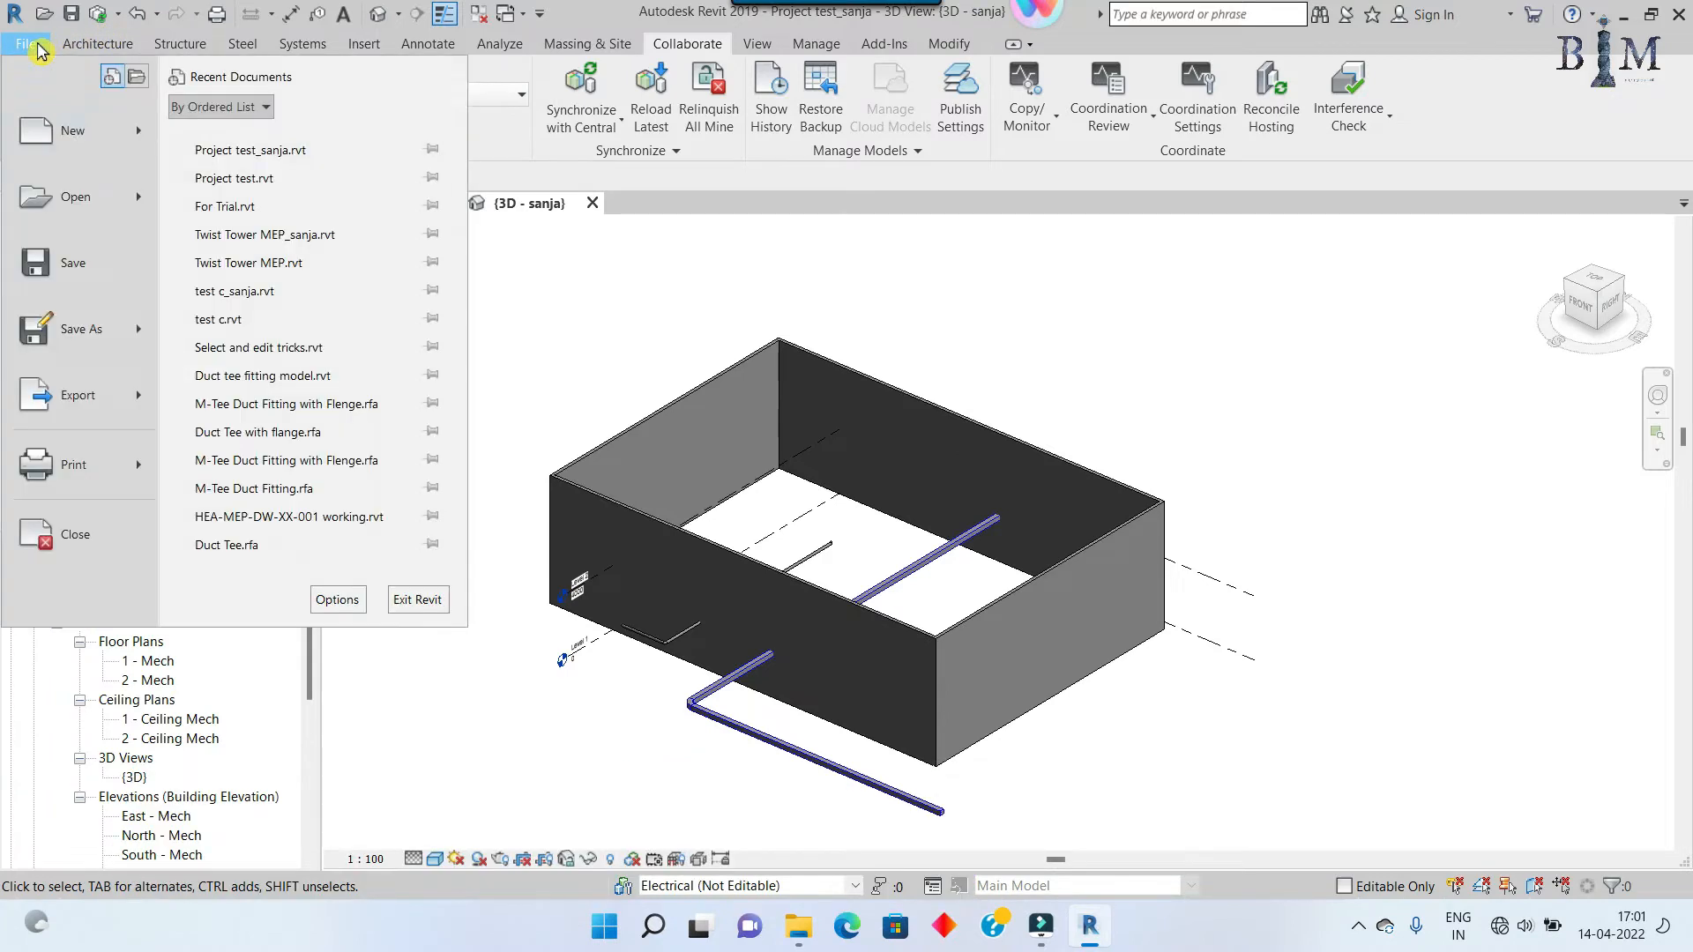
click(351, 603)
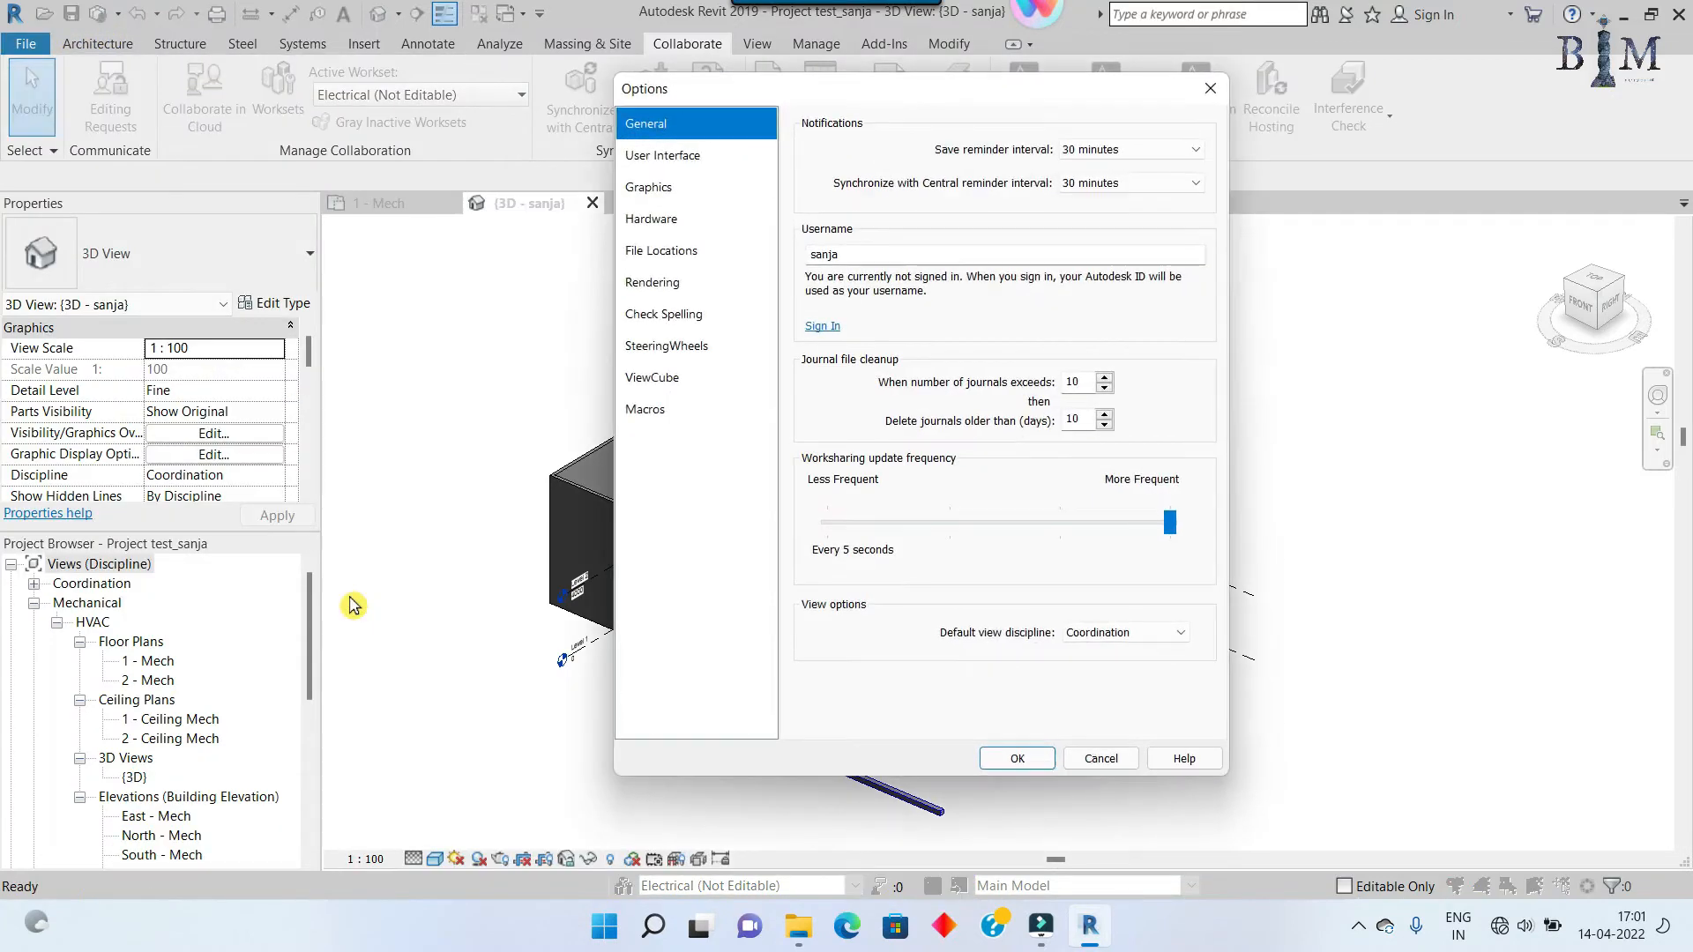
double_click(822, 256)
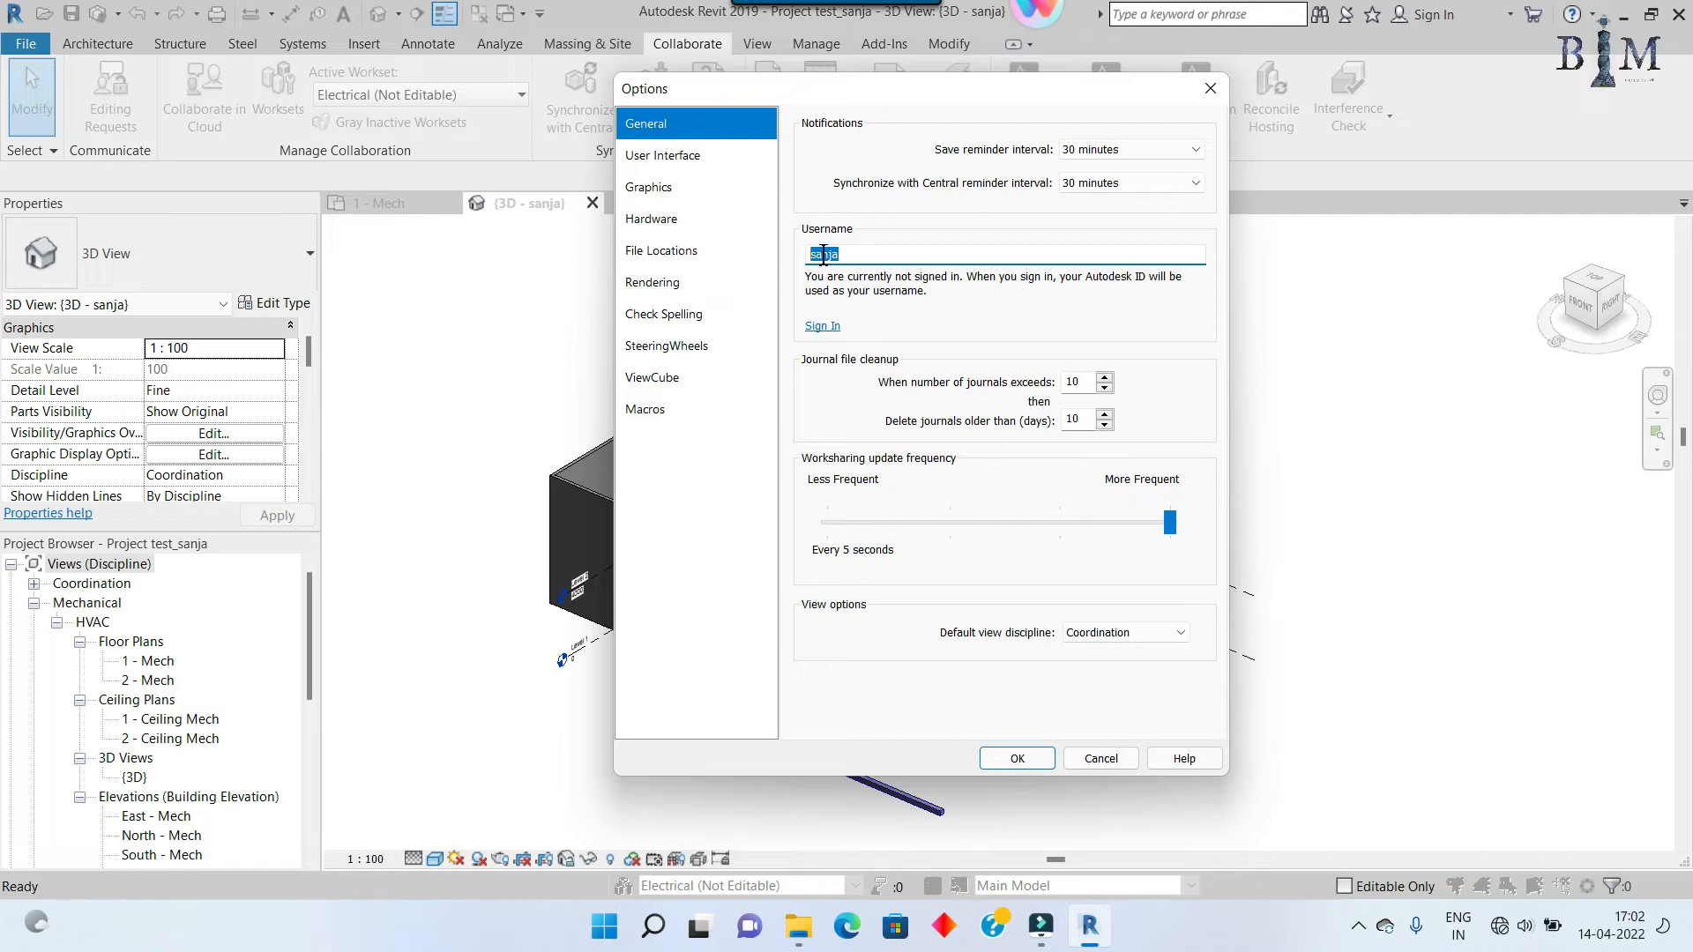
click(866, 254)
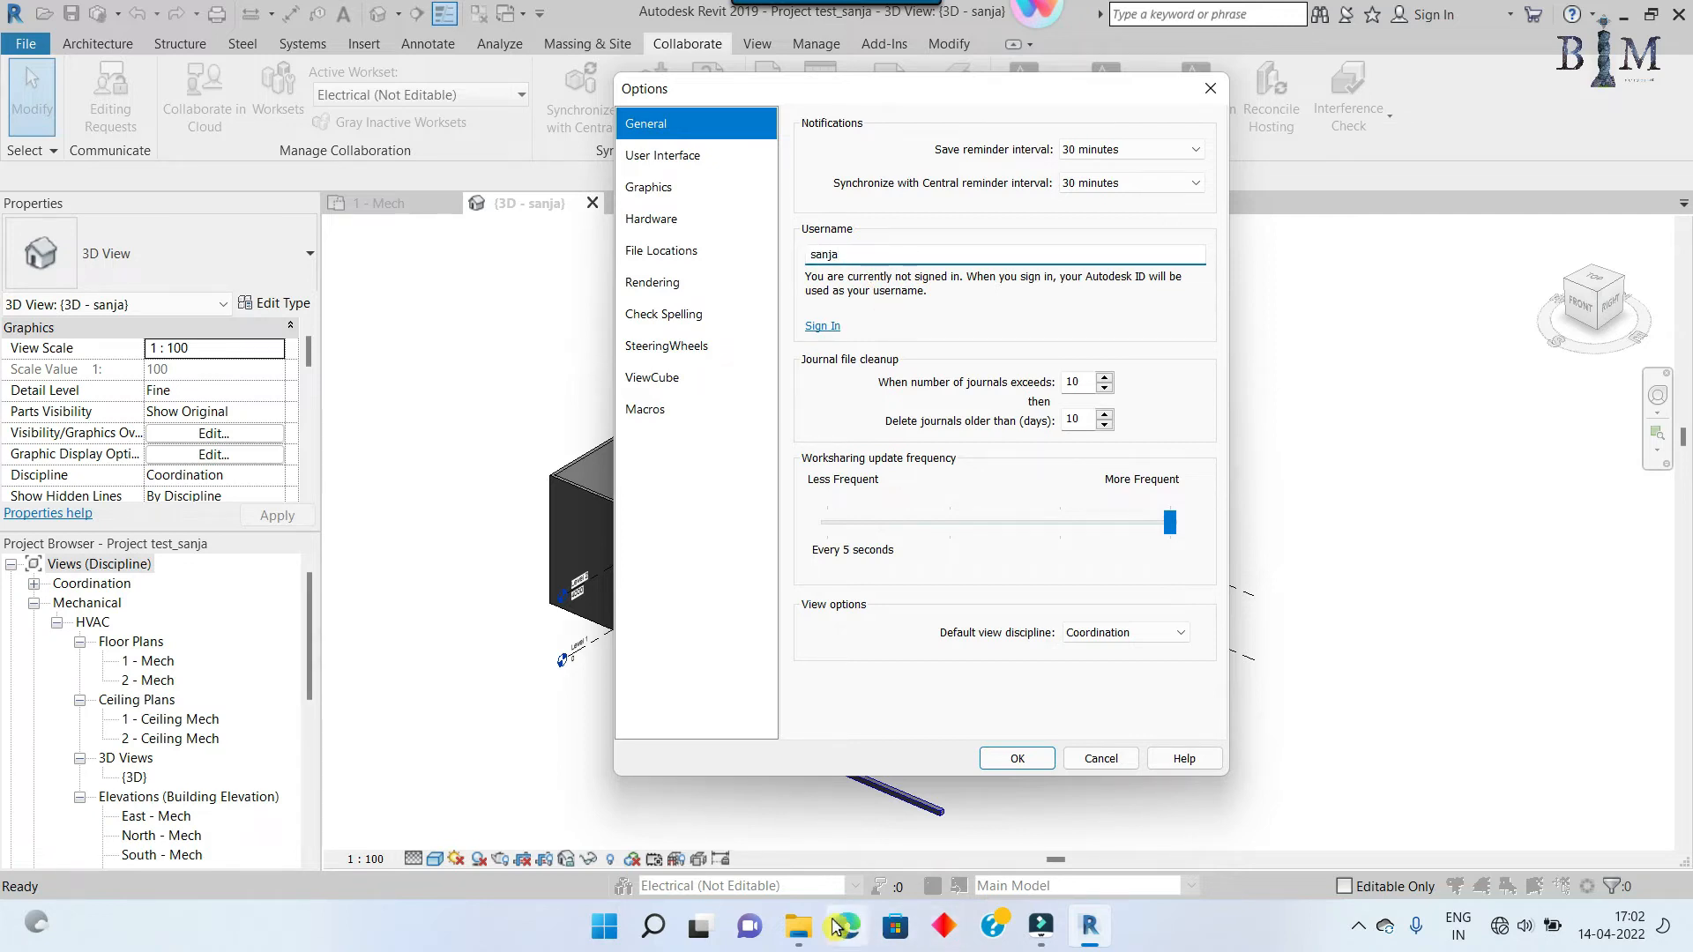
Step: Examine the username suffix in the local copy's file name in the Documents folder, leaving the name unchanged
click(802, 921)
click(705, 824)
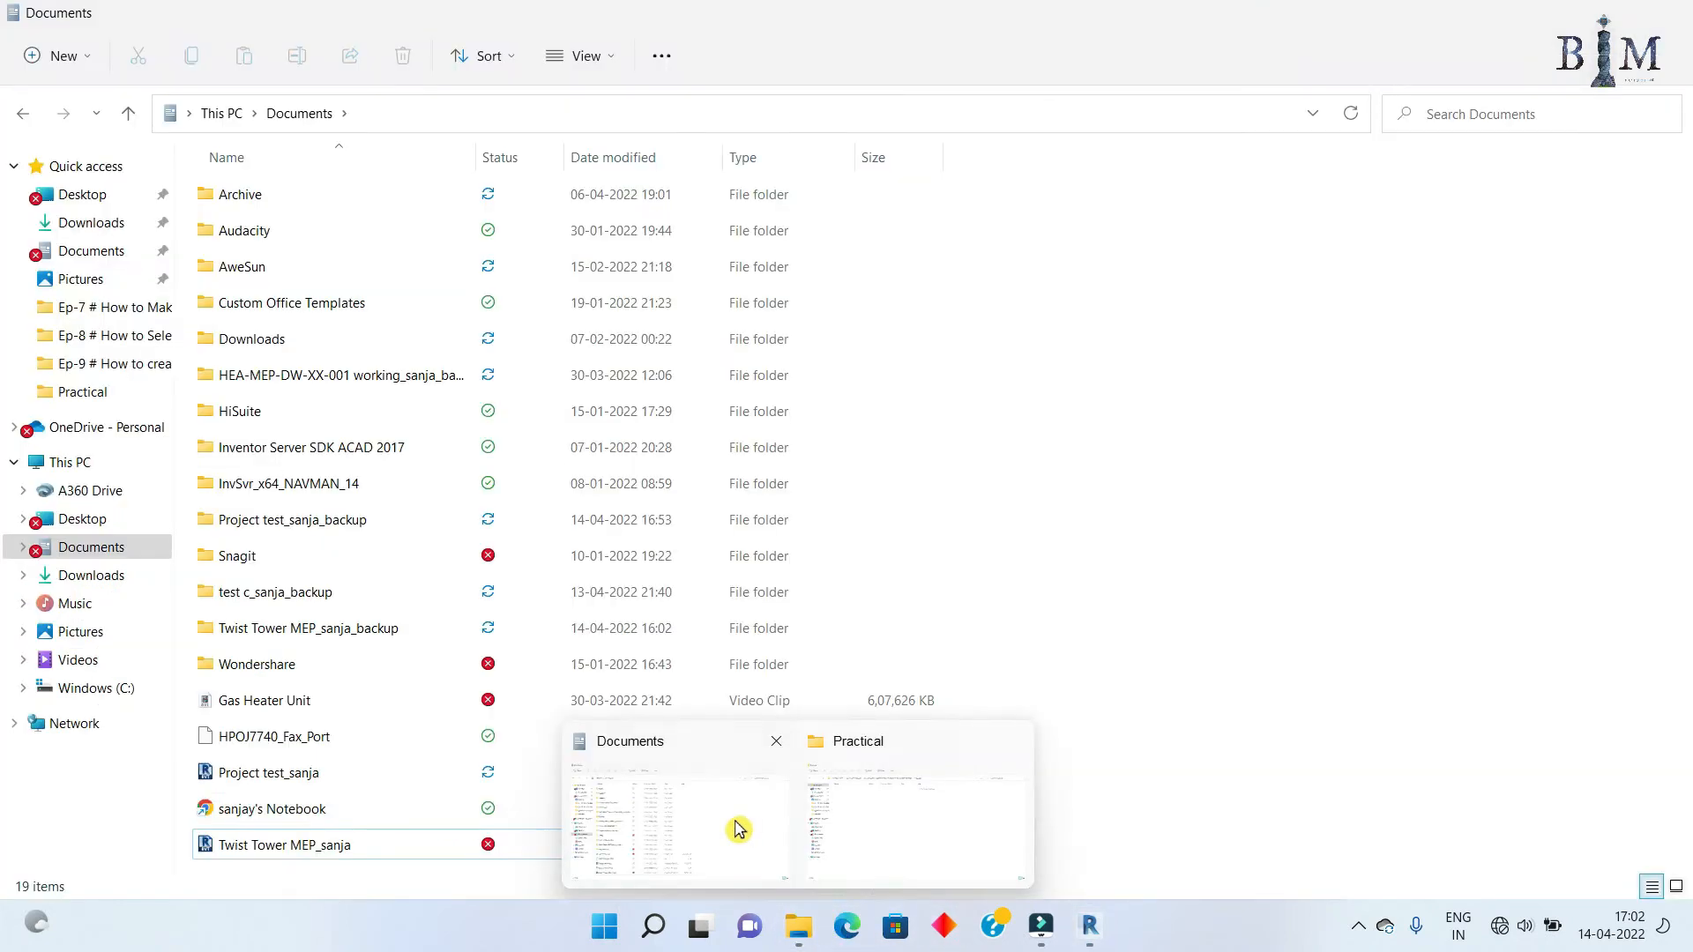
click(351, 776)
click(347, 774)
drag(289, 774, 328, 774)
click(330, 773)
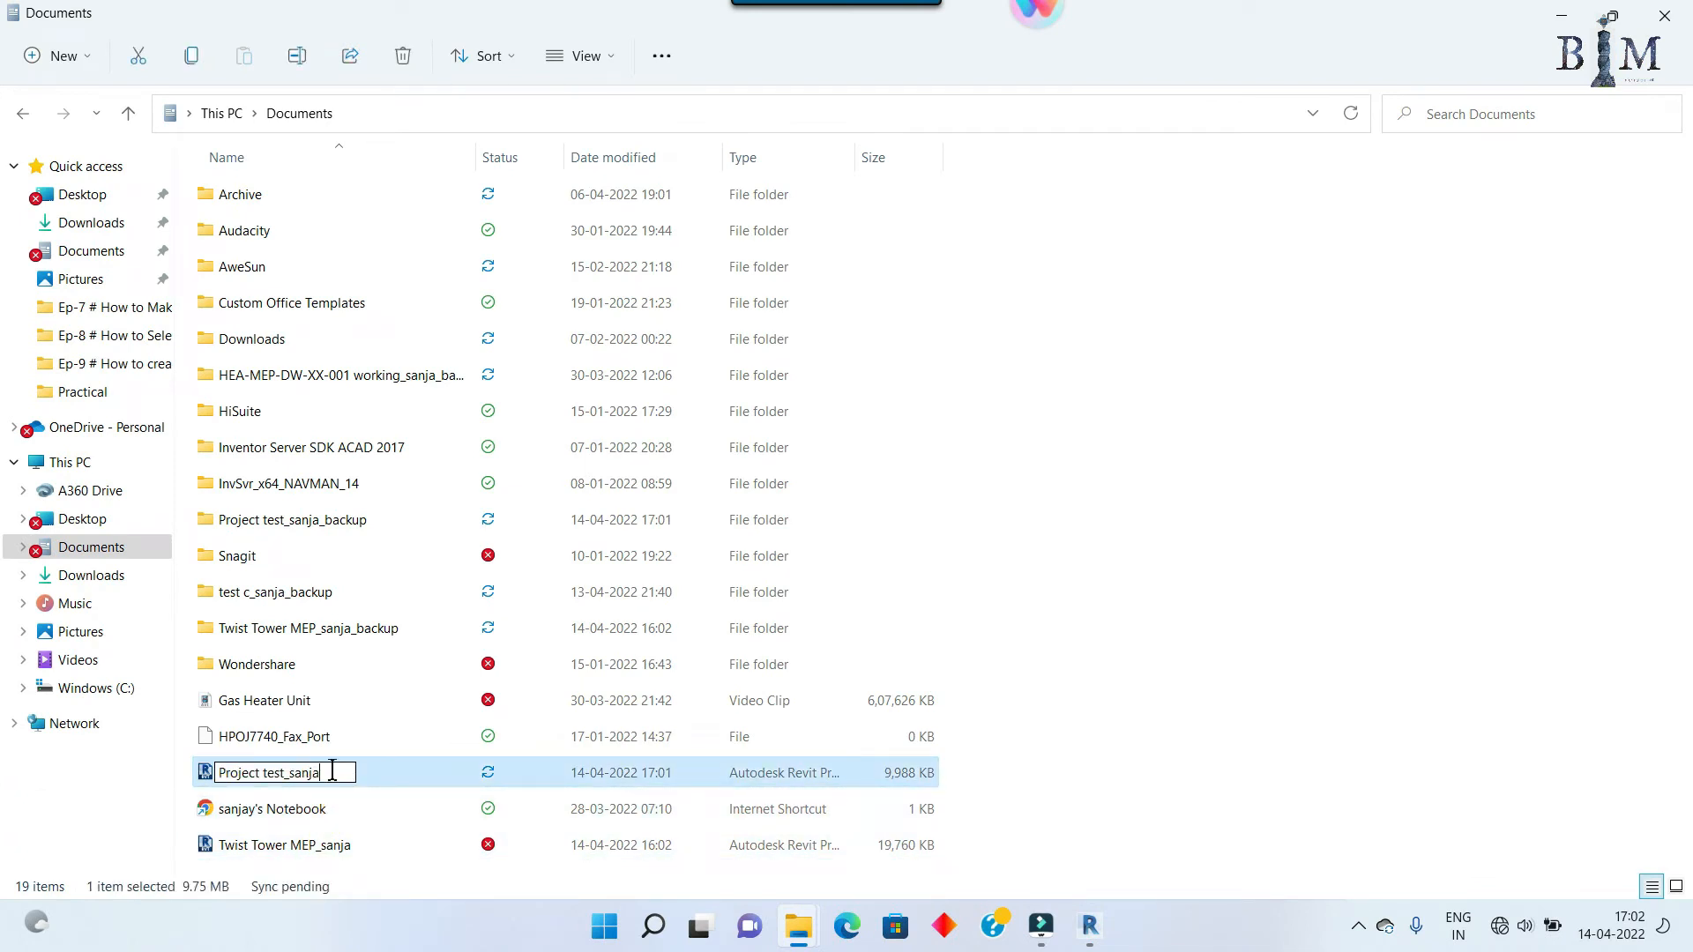
click(1225, 787)
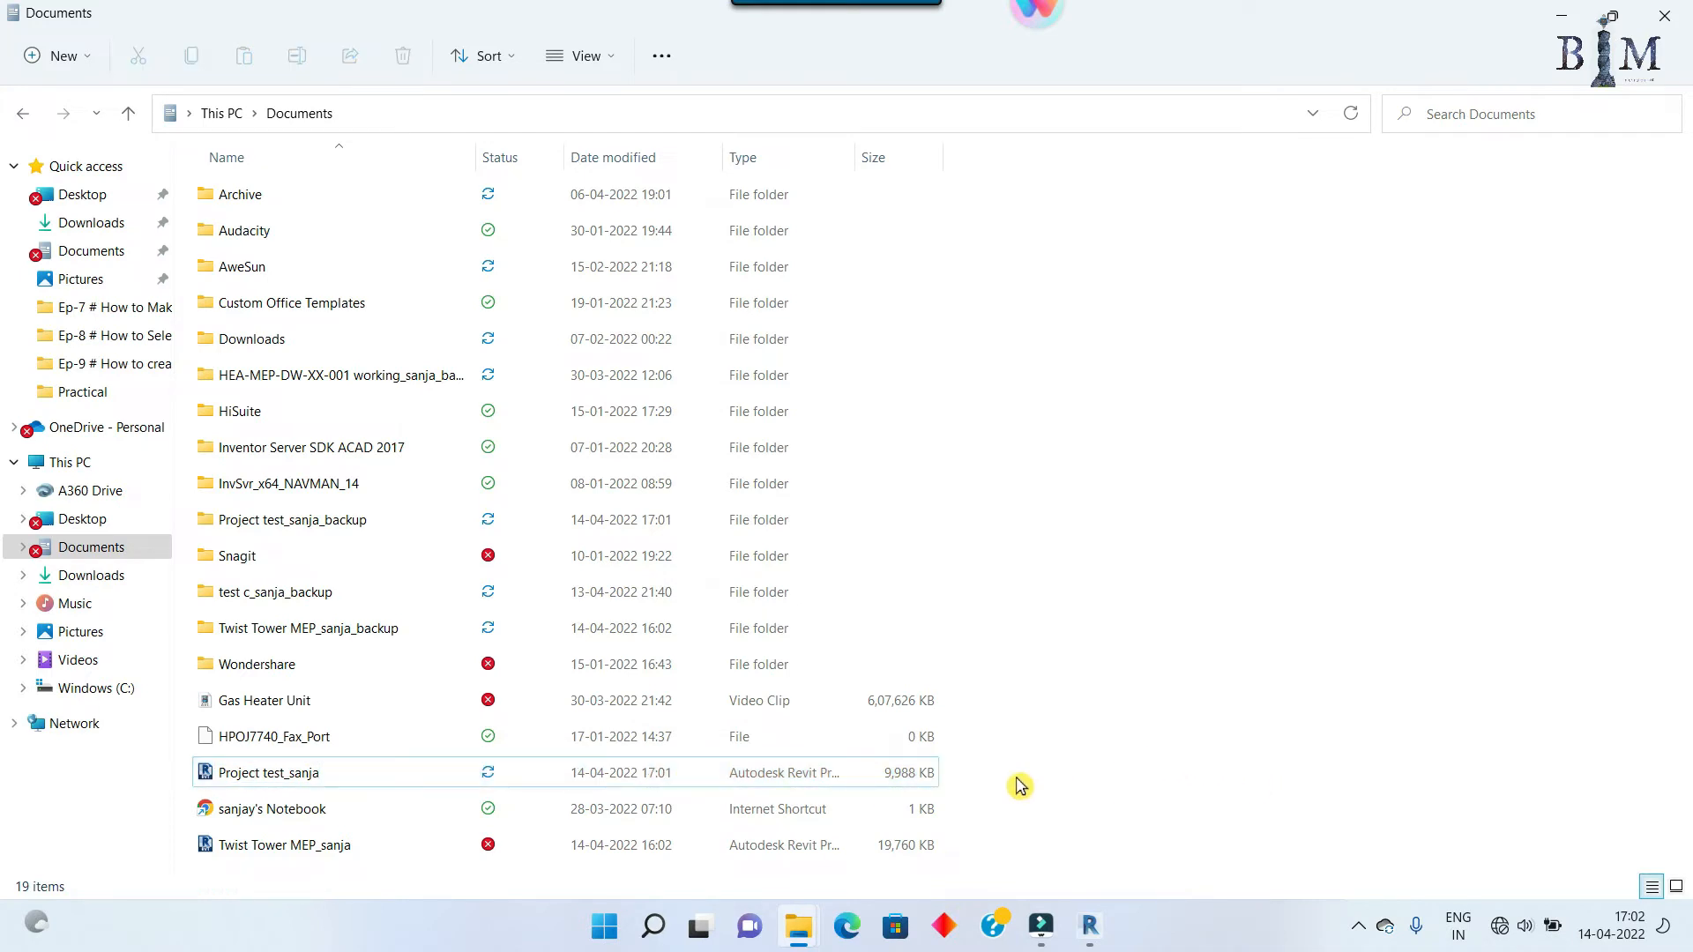
Step: Return to Revit's options, append the letter y to the username and accept the change
click(1090, 926)
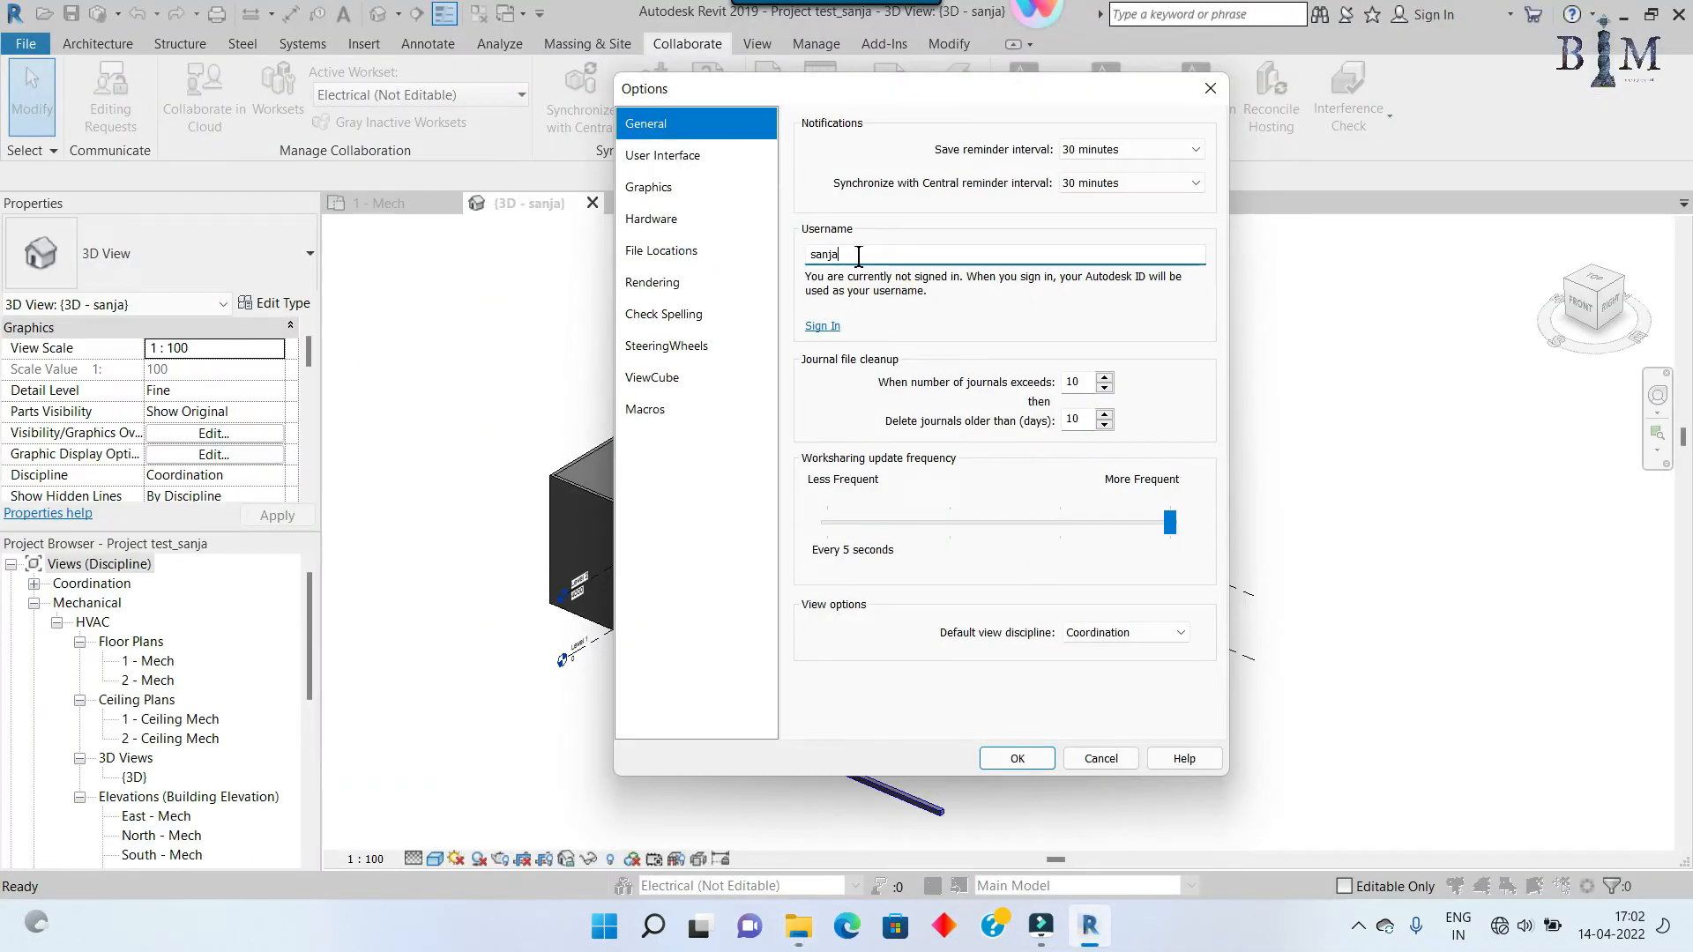
text(y)
click(1013, 760)
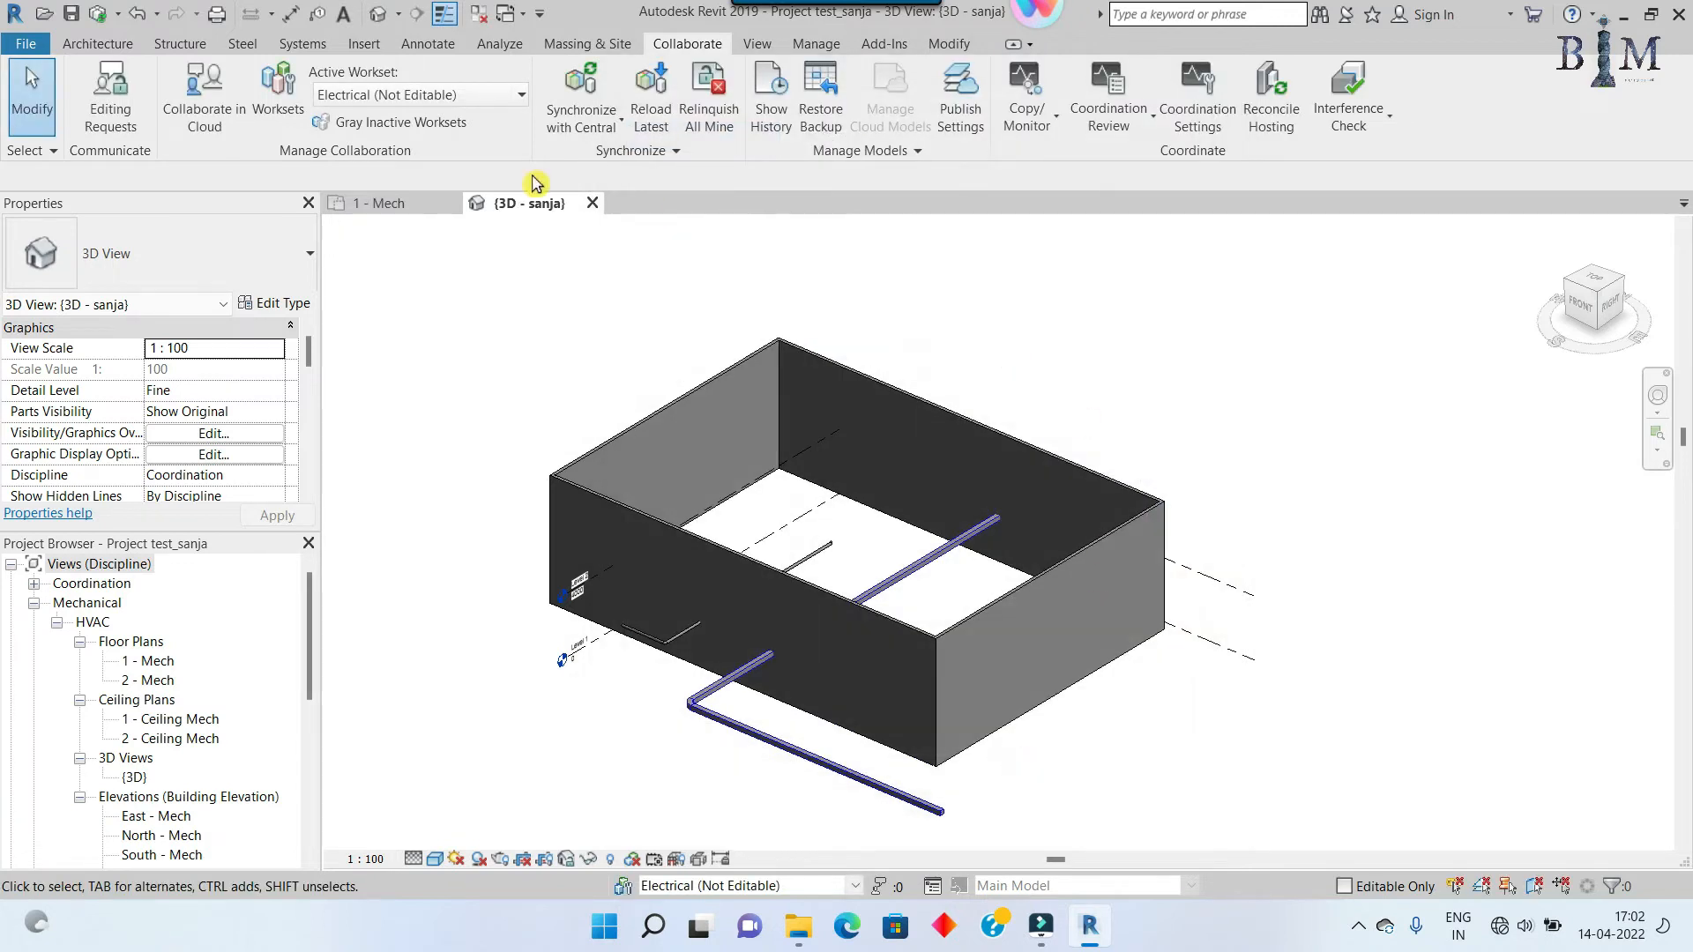
Step: Try to synchronize the local copy with central under the altered username, saving the local file before and after
click(97, 13)
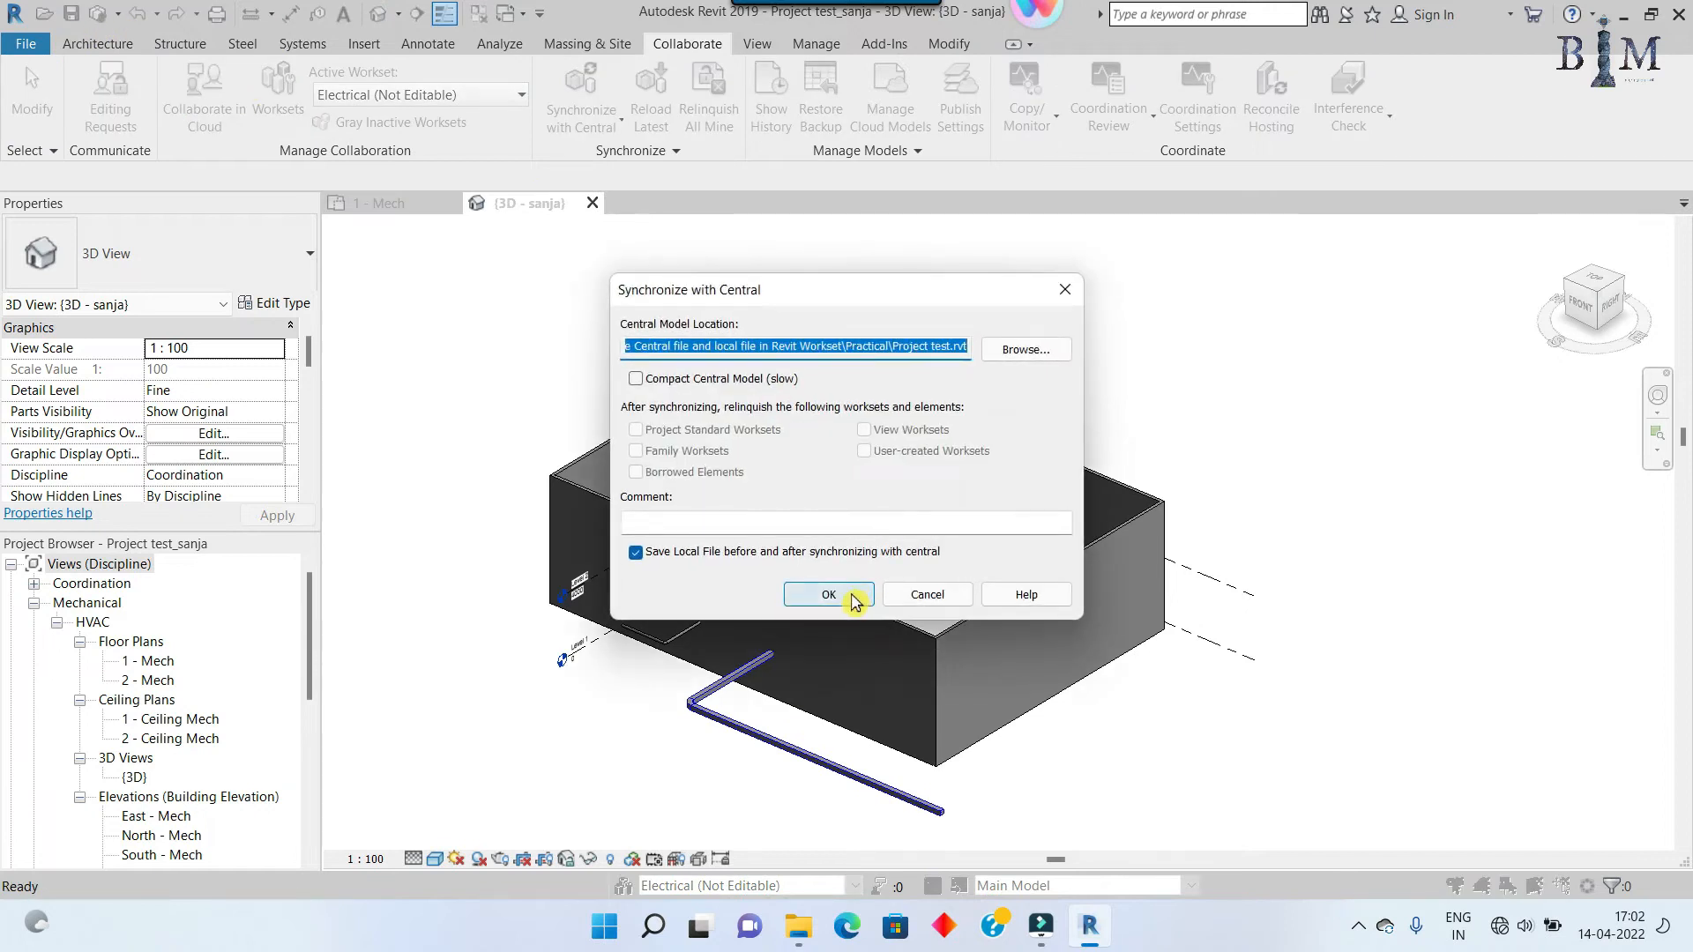
click(853, 594)
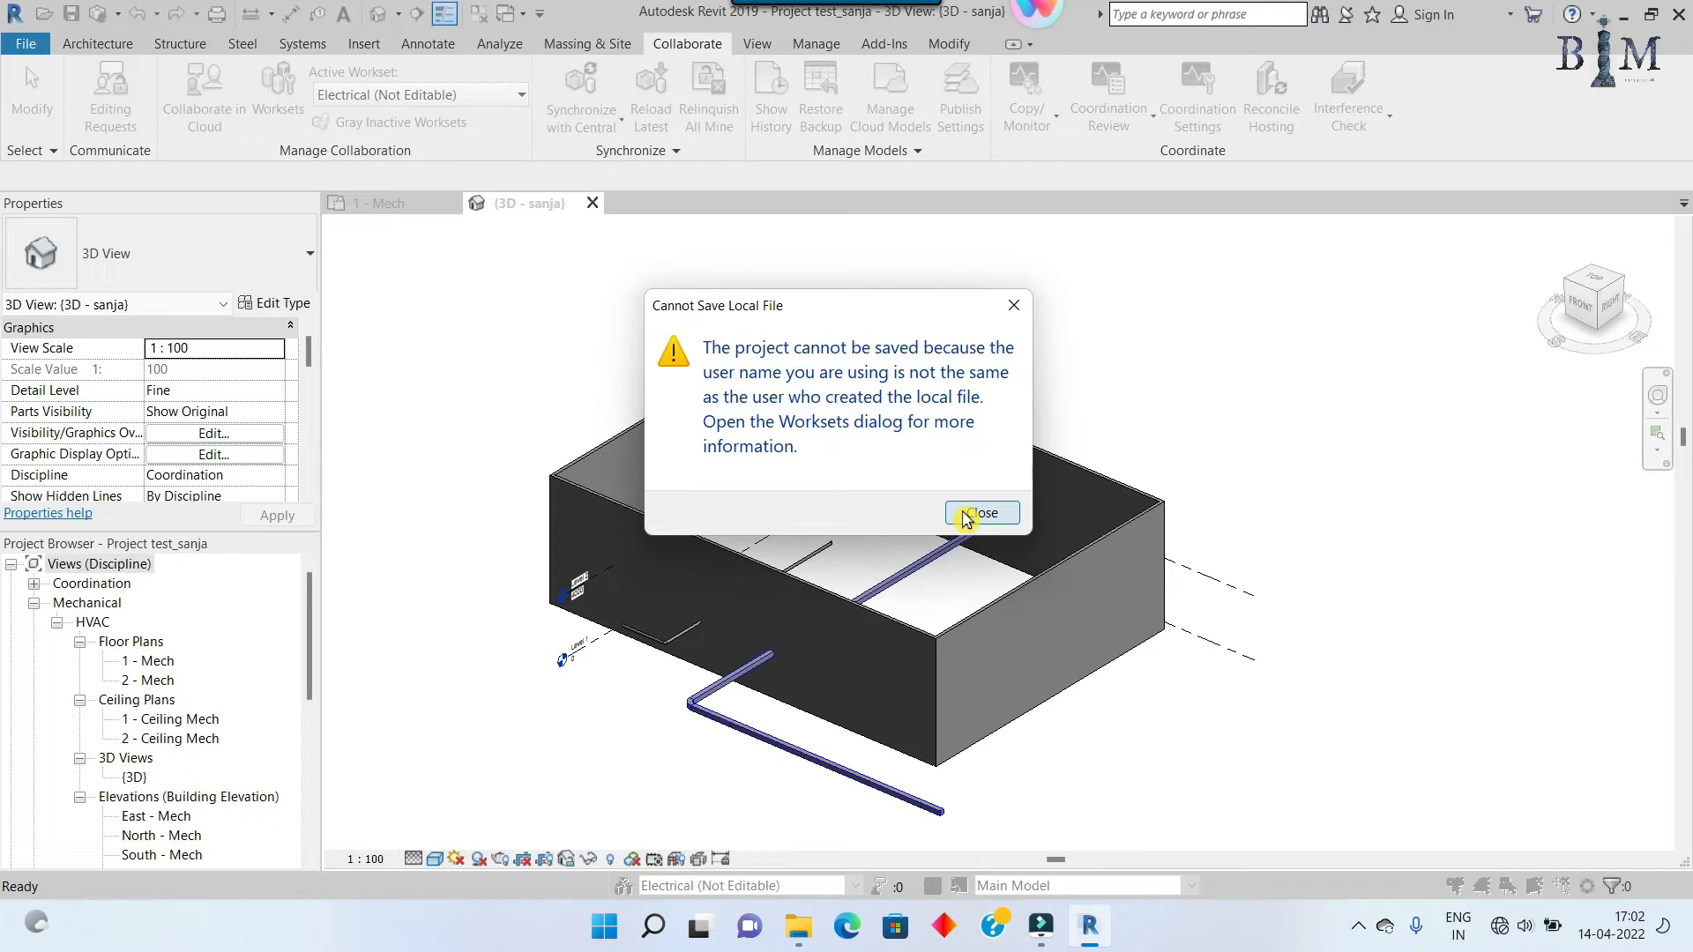
click(974, 513)
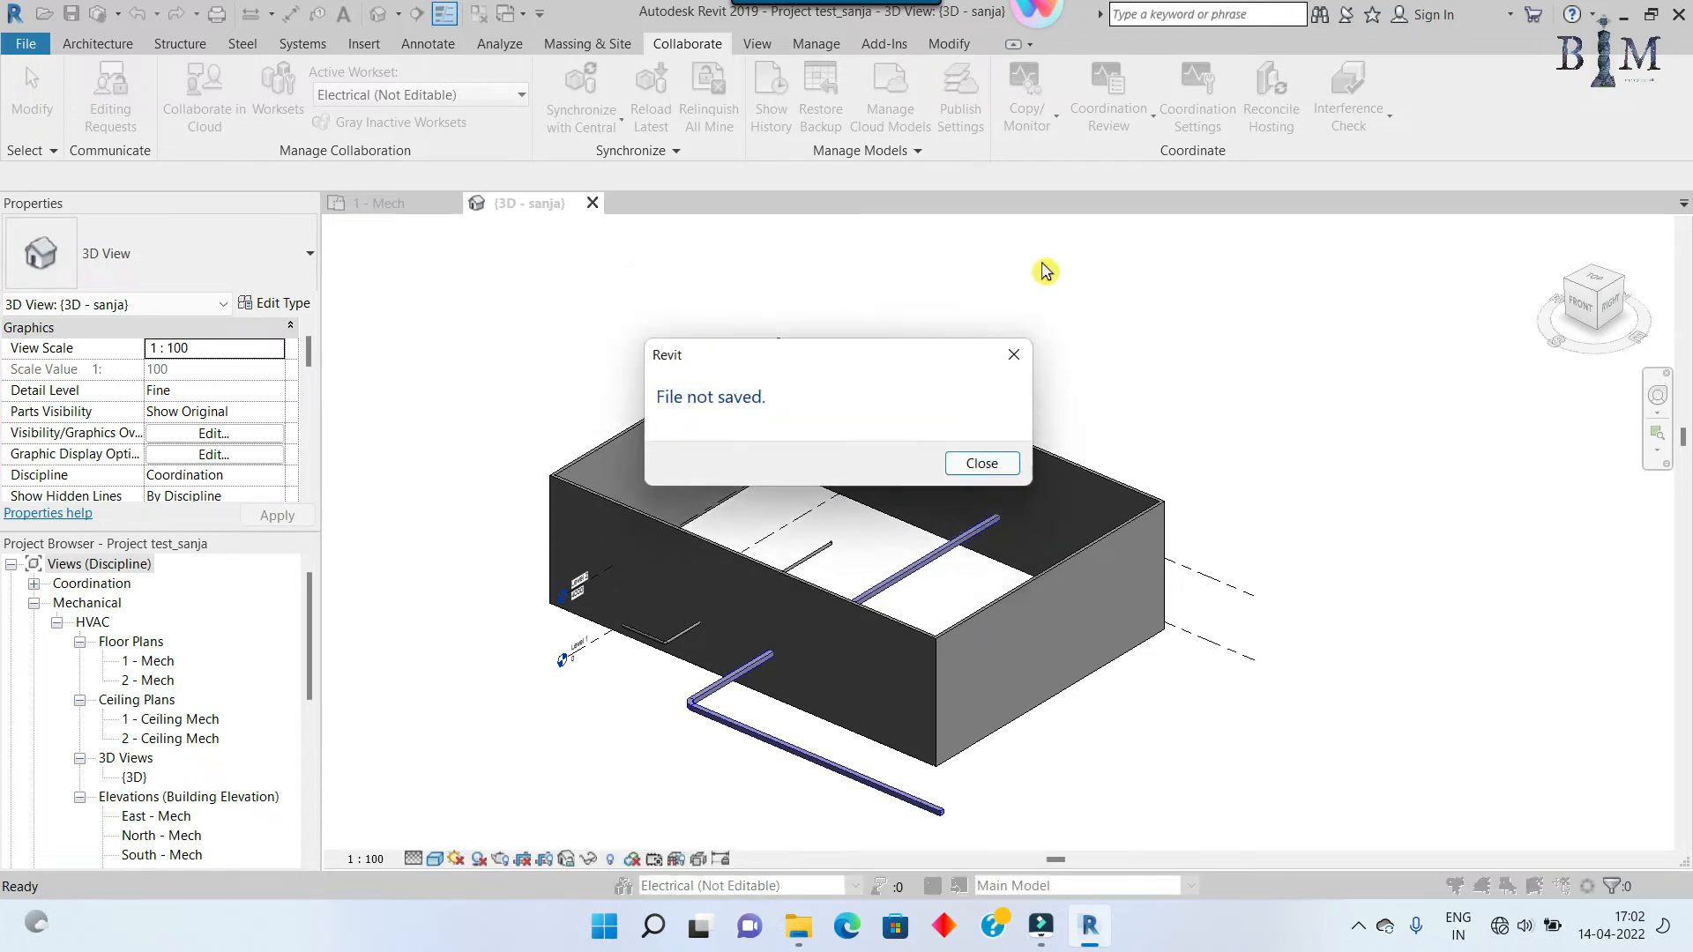
click(976, 461)
Step: Remove the appended letter y from the username in the options and synchronize the local copy with central
click(26, 43)
click(325, 590)
click(873, 255)
key(BackSpace)
click(1016, 759)
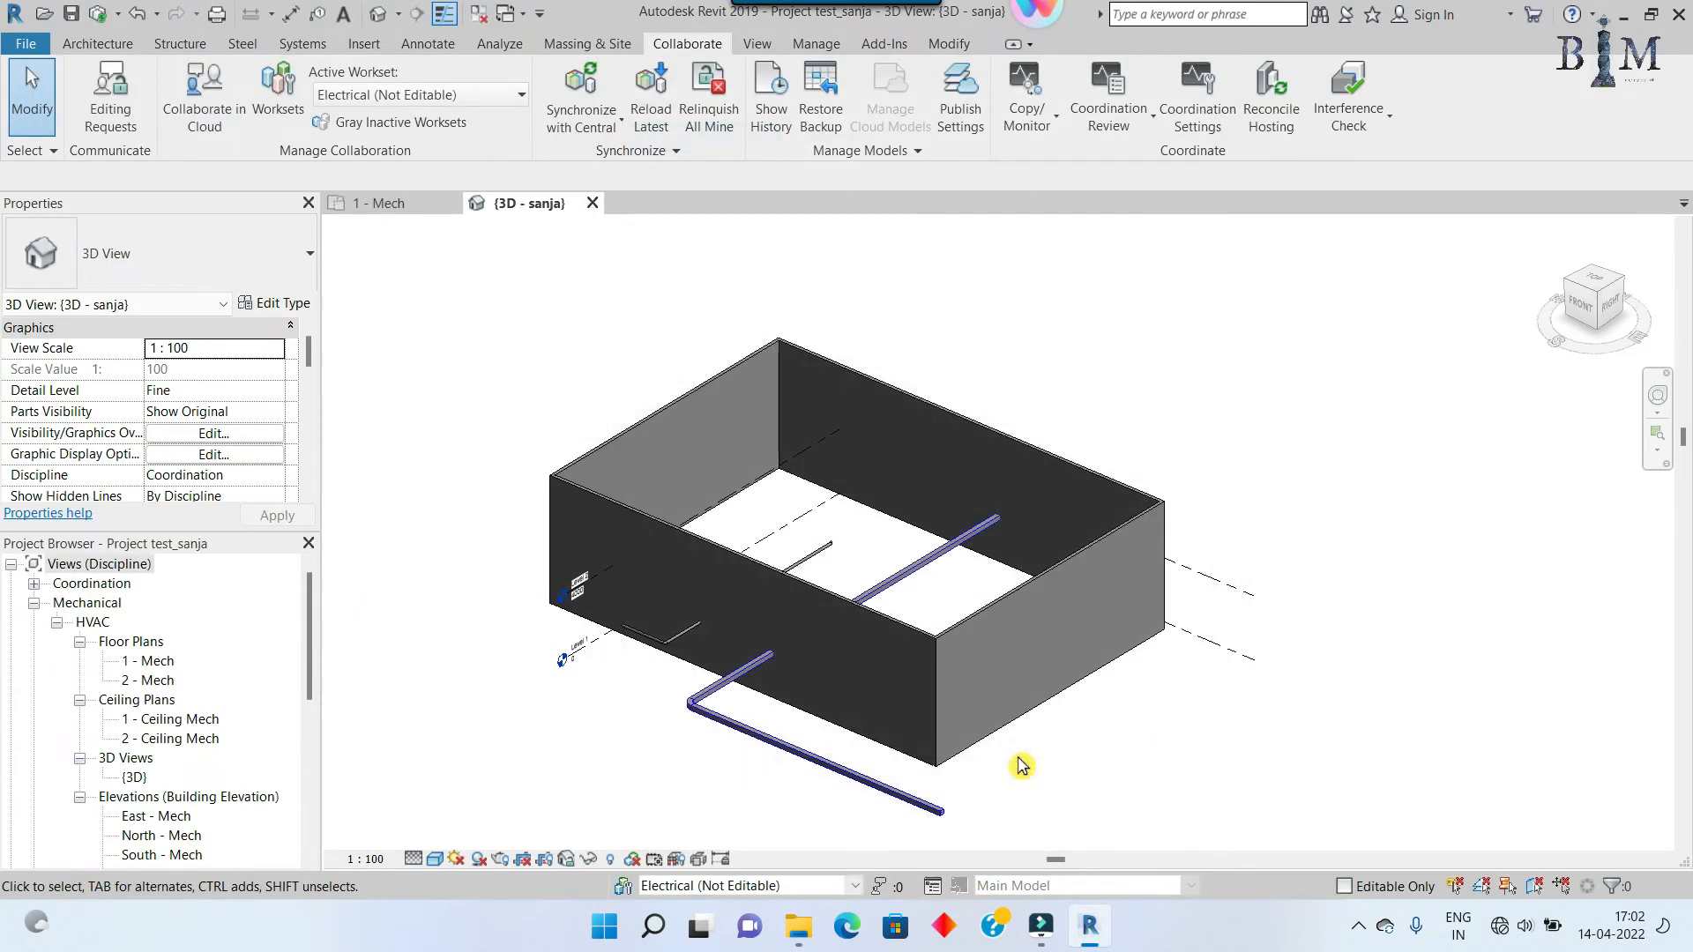
click(103, 19)
click(812, 593)
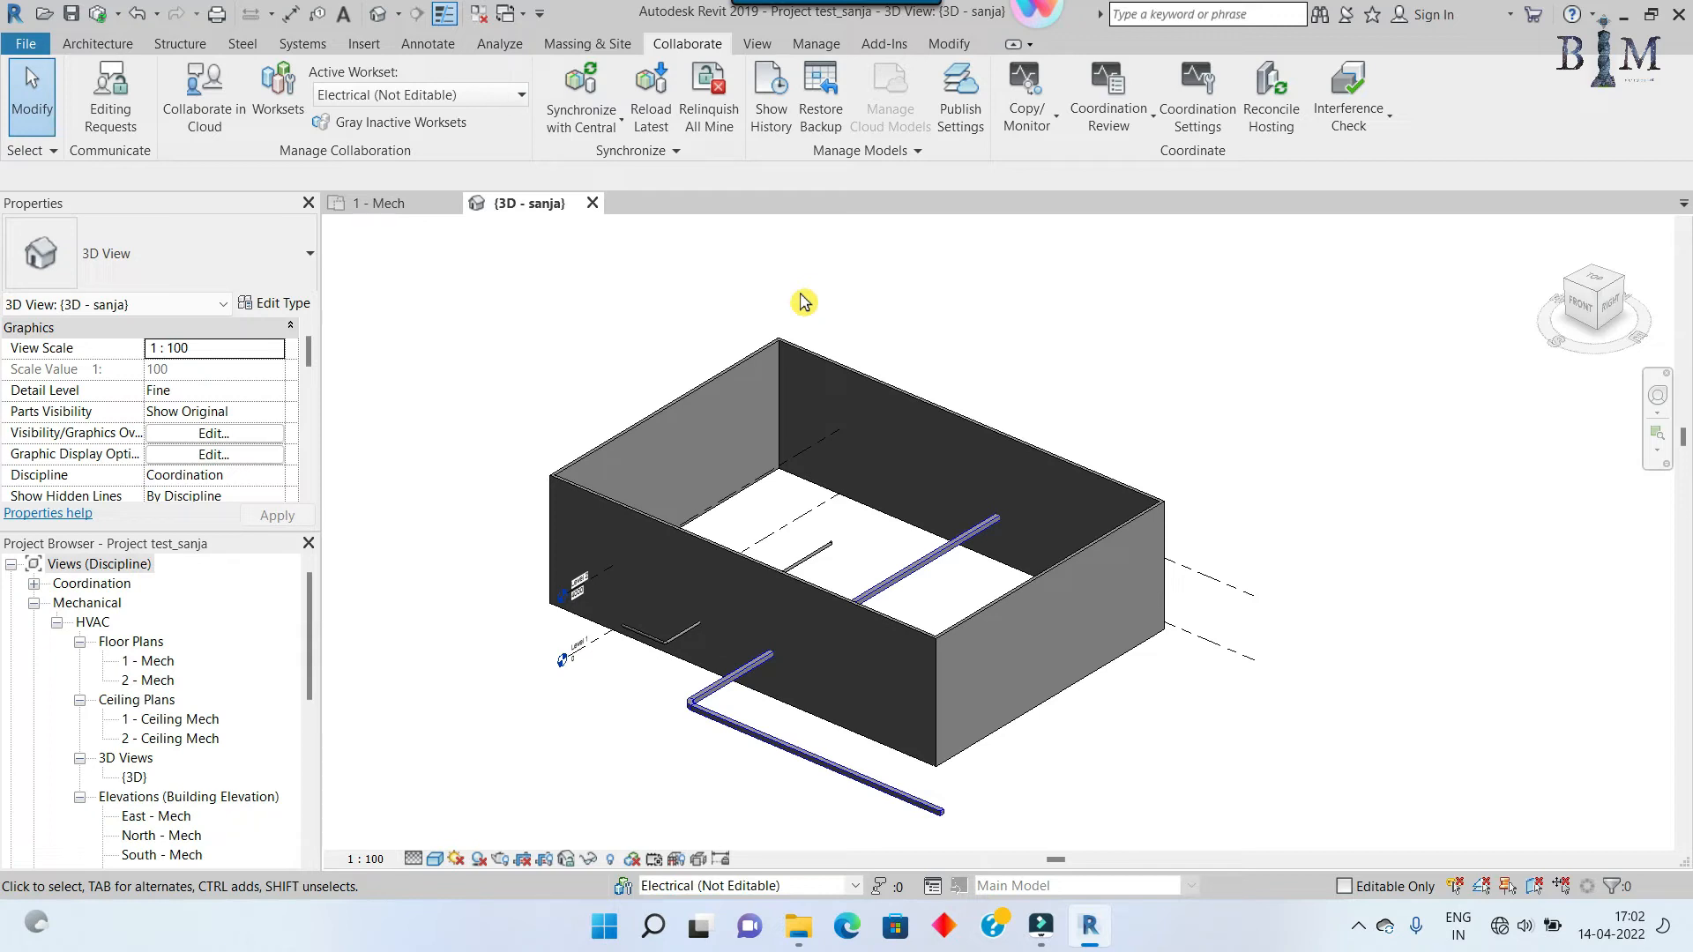
Step: Set the local copy's 1 - Mech plan to the Wireframe visual style and its discipline to Coordination
click(409, 208)
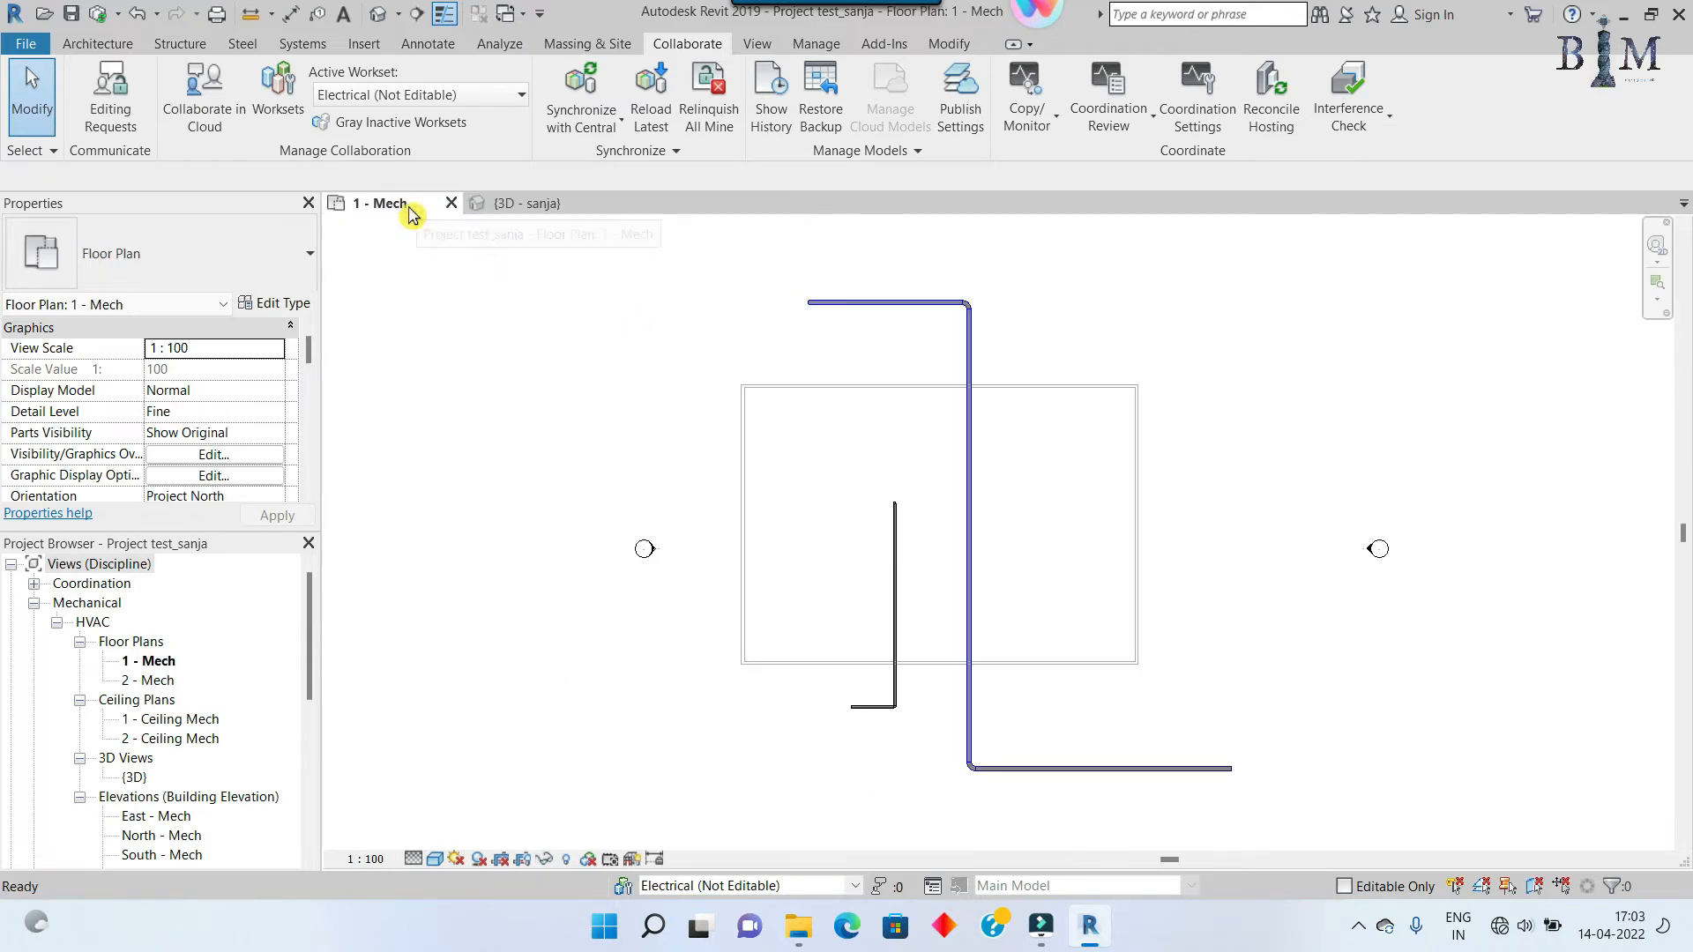
click(434, 858)
click(484, 721)
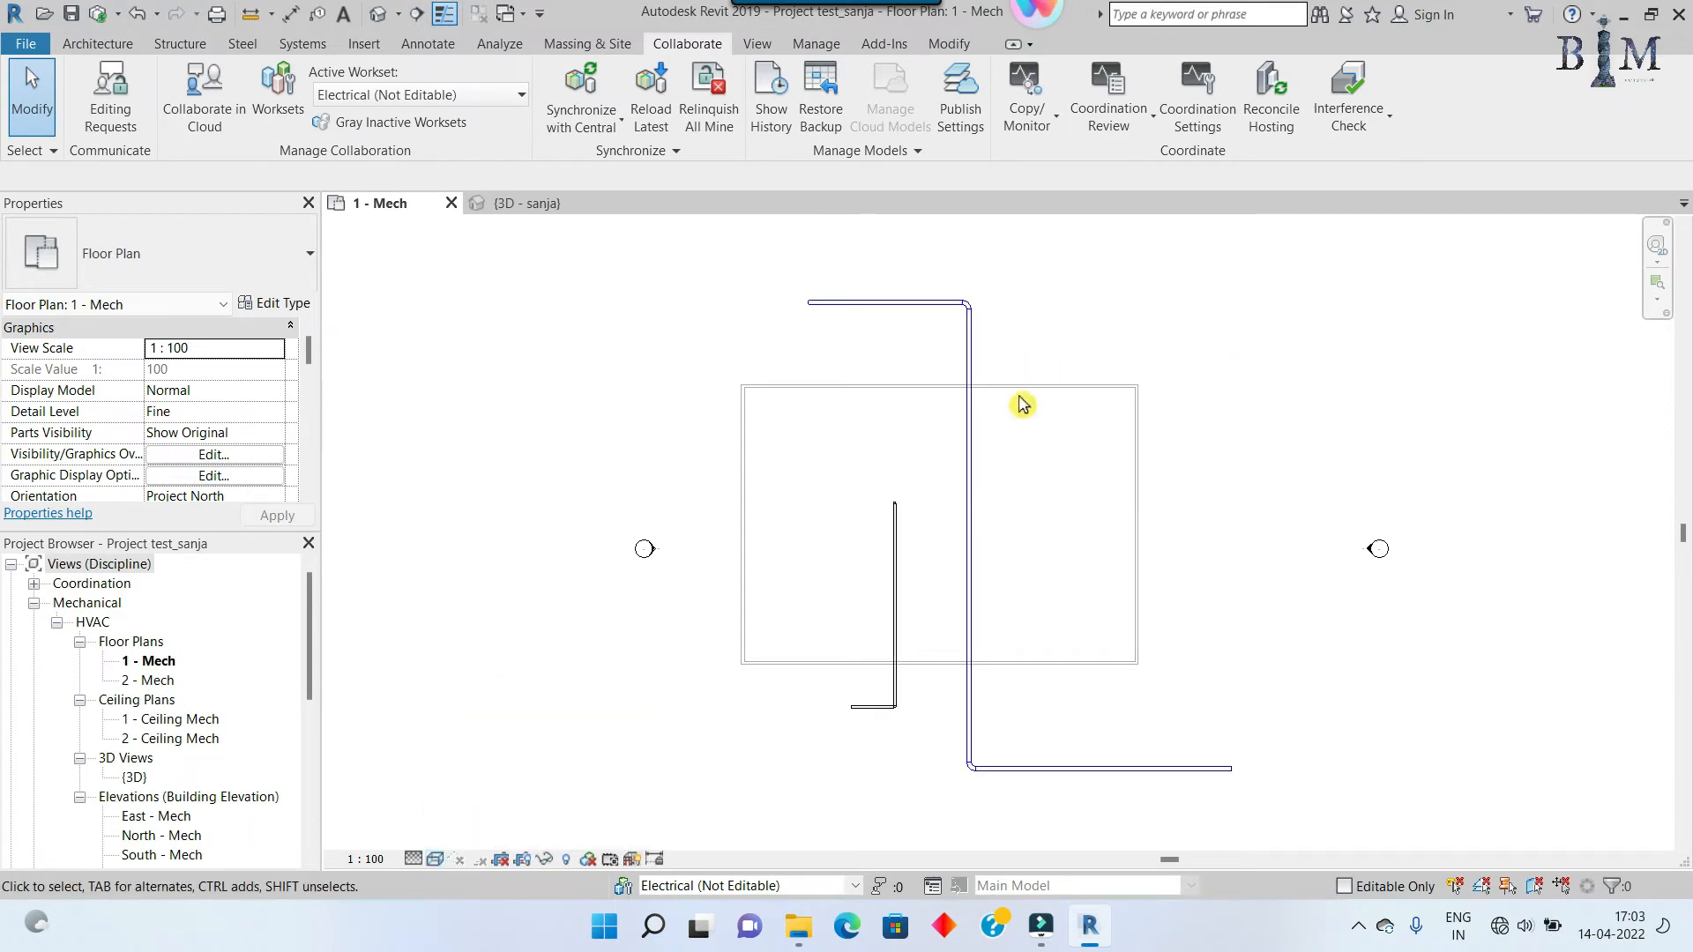
scroll(894, 374, up, 3)
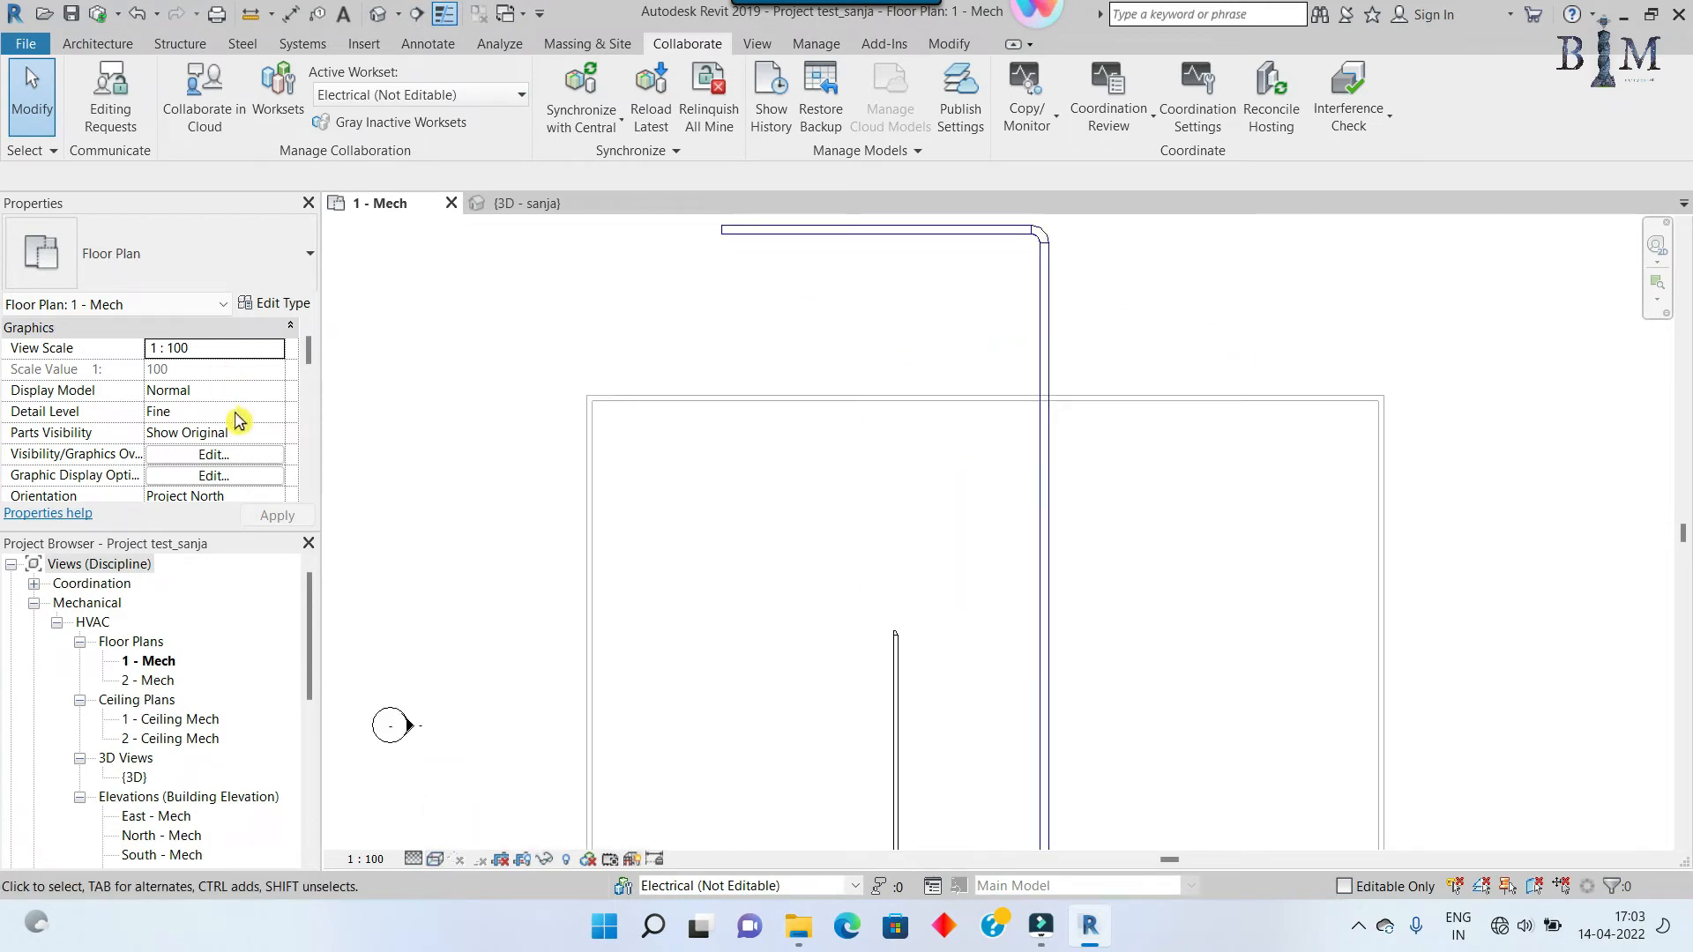
scroll(238, 421, down, 2)
click(246, 432)
click(208, 541)
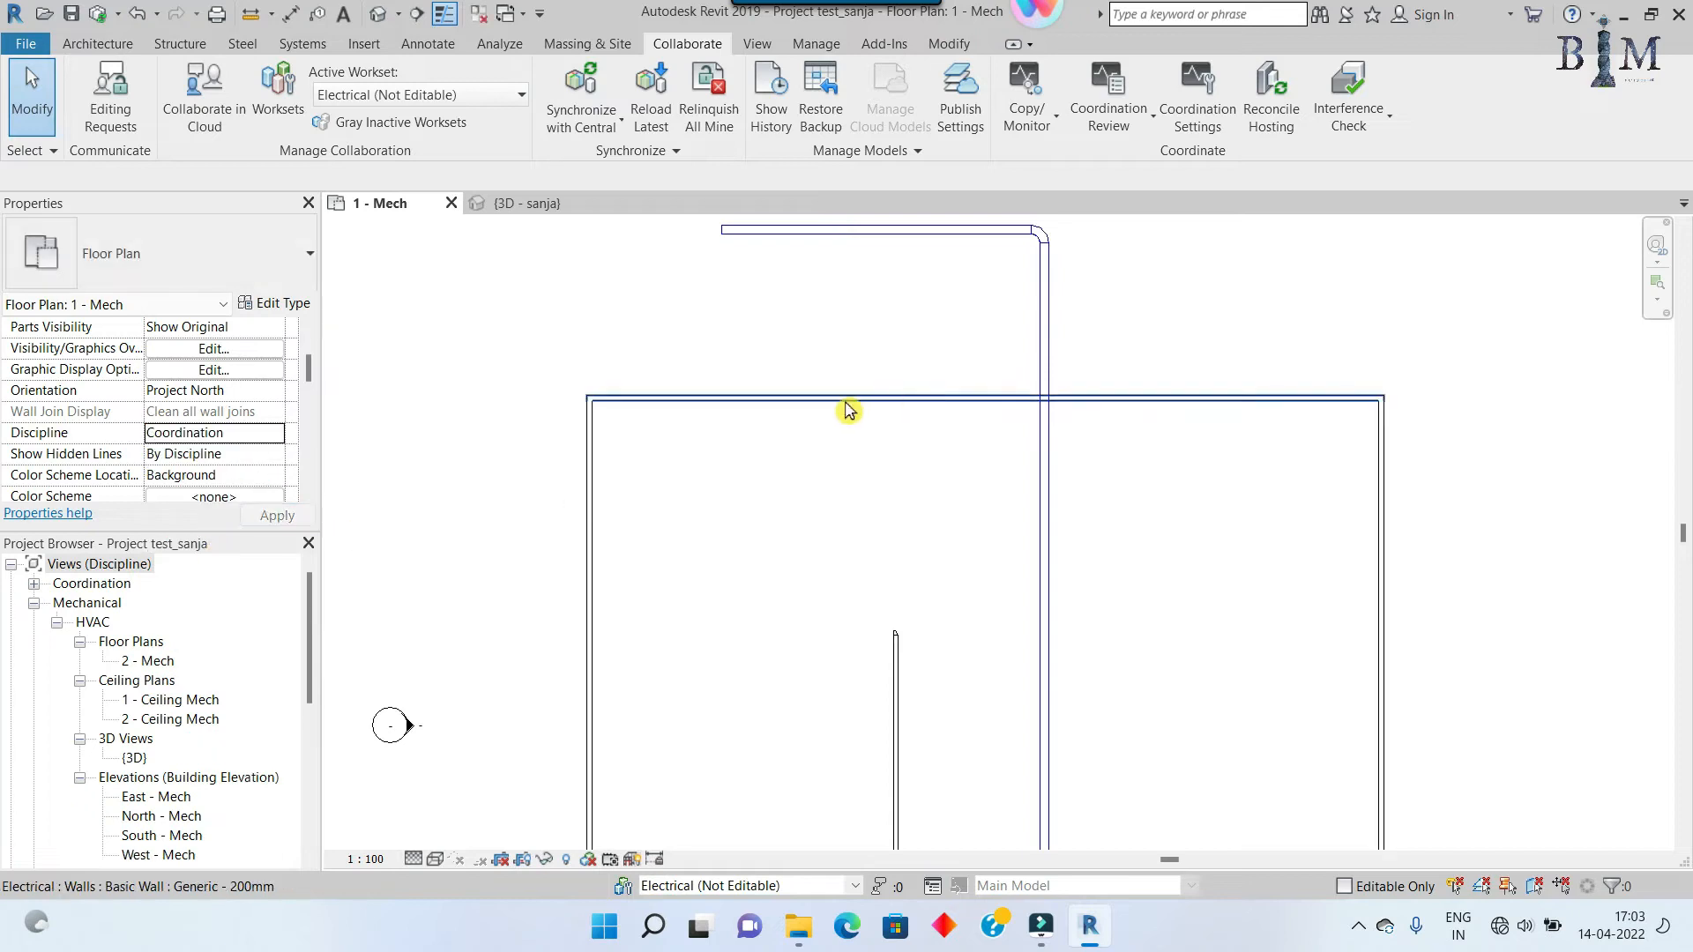
click(845, 403)
scroll(732, 369, down, 2)
click(732, 369)
scroll(732, 368, down, 1)
scroll(829, 481, down, 2)
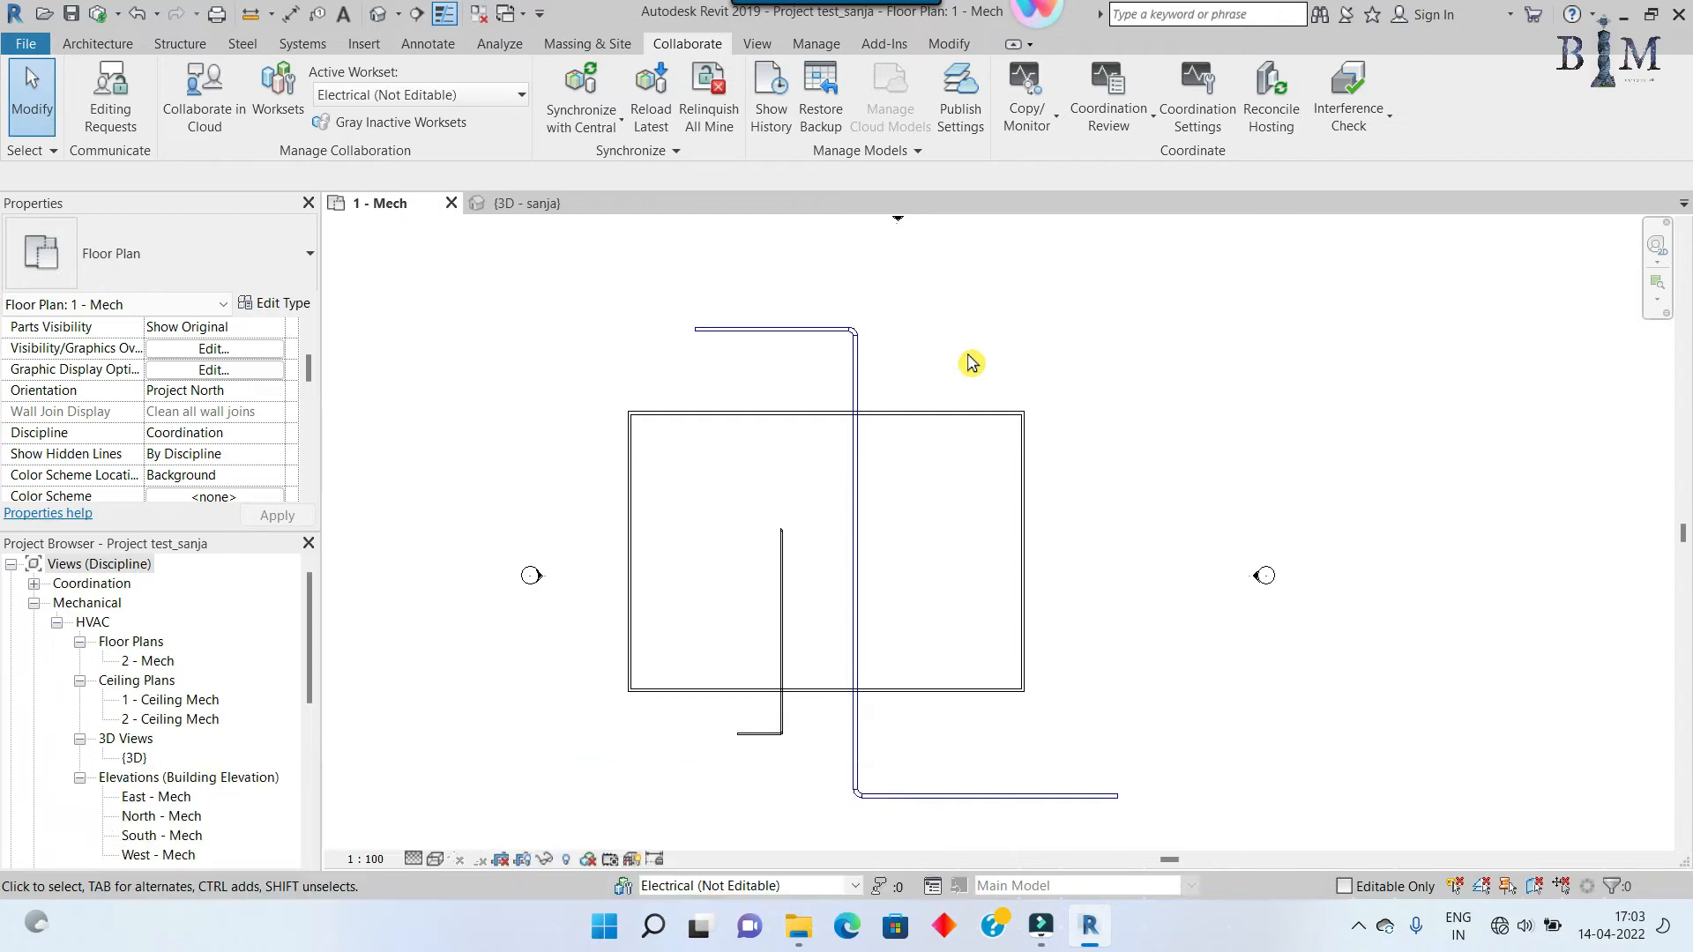
Step: Create a rule-based view filter named "HVAC workset" from the 1 - Mech plan's visibility/graphics overrides
click(756, 46)
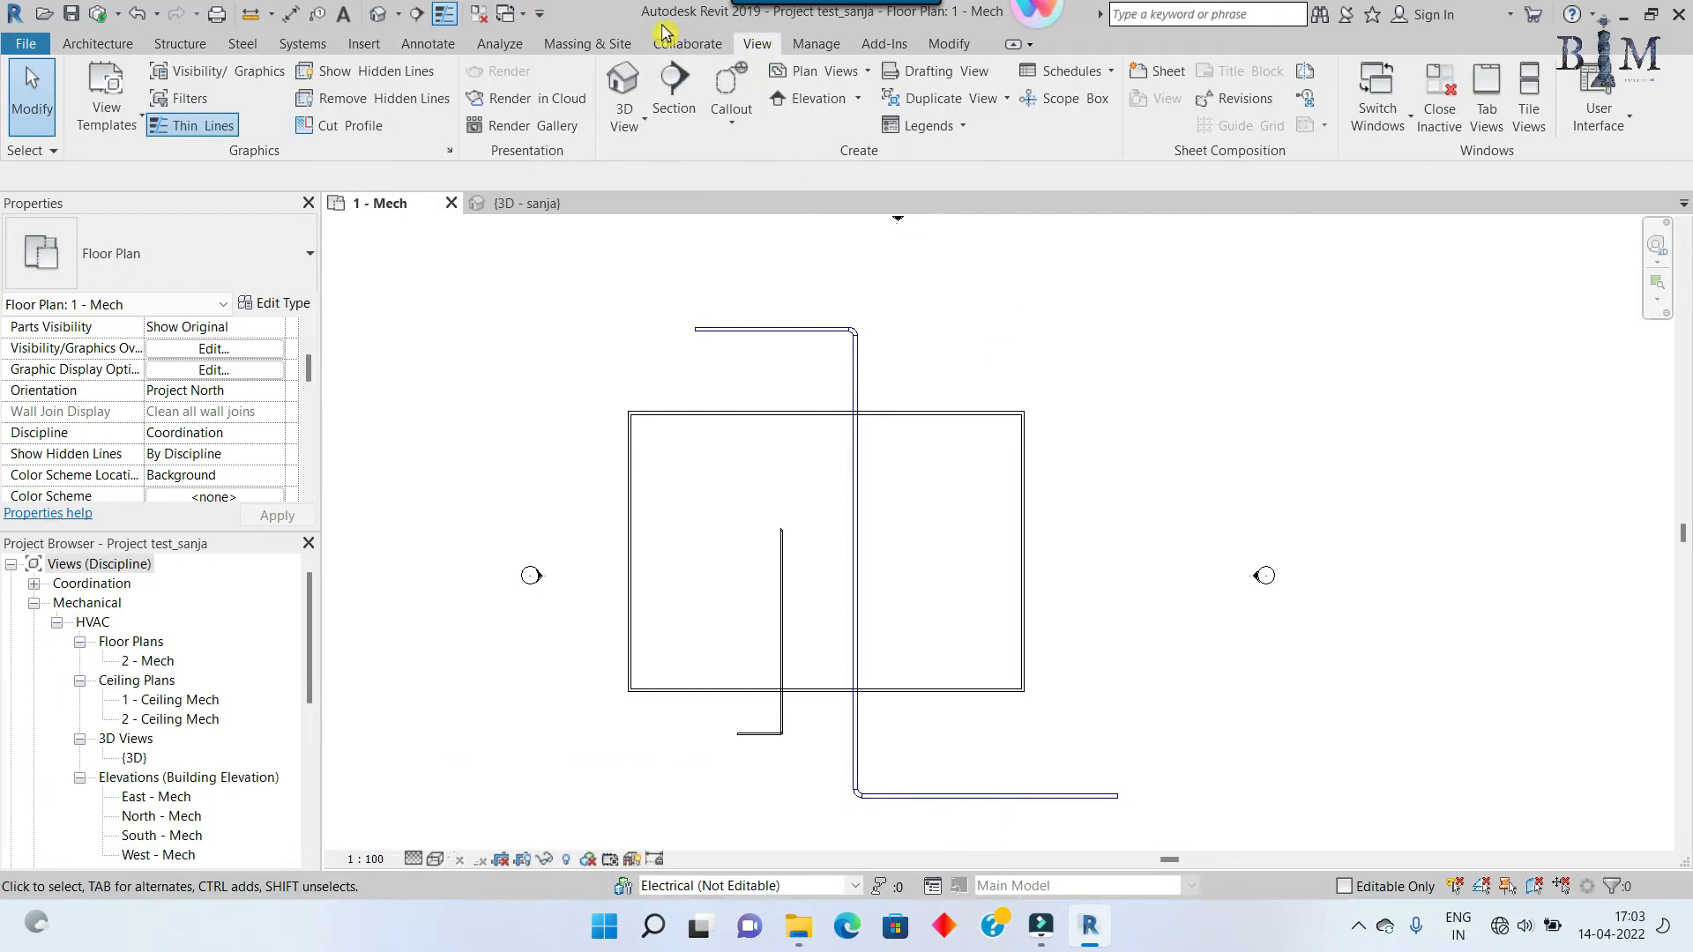
click(235, 77)
drag(1038, 166, 649, 233)
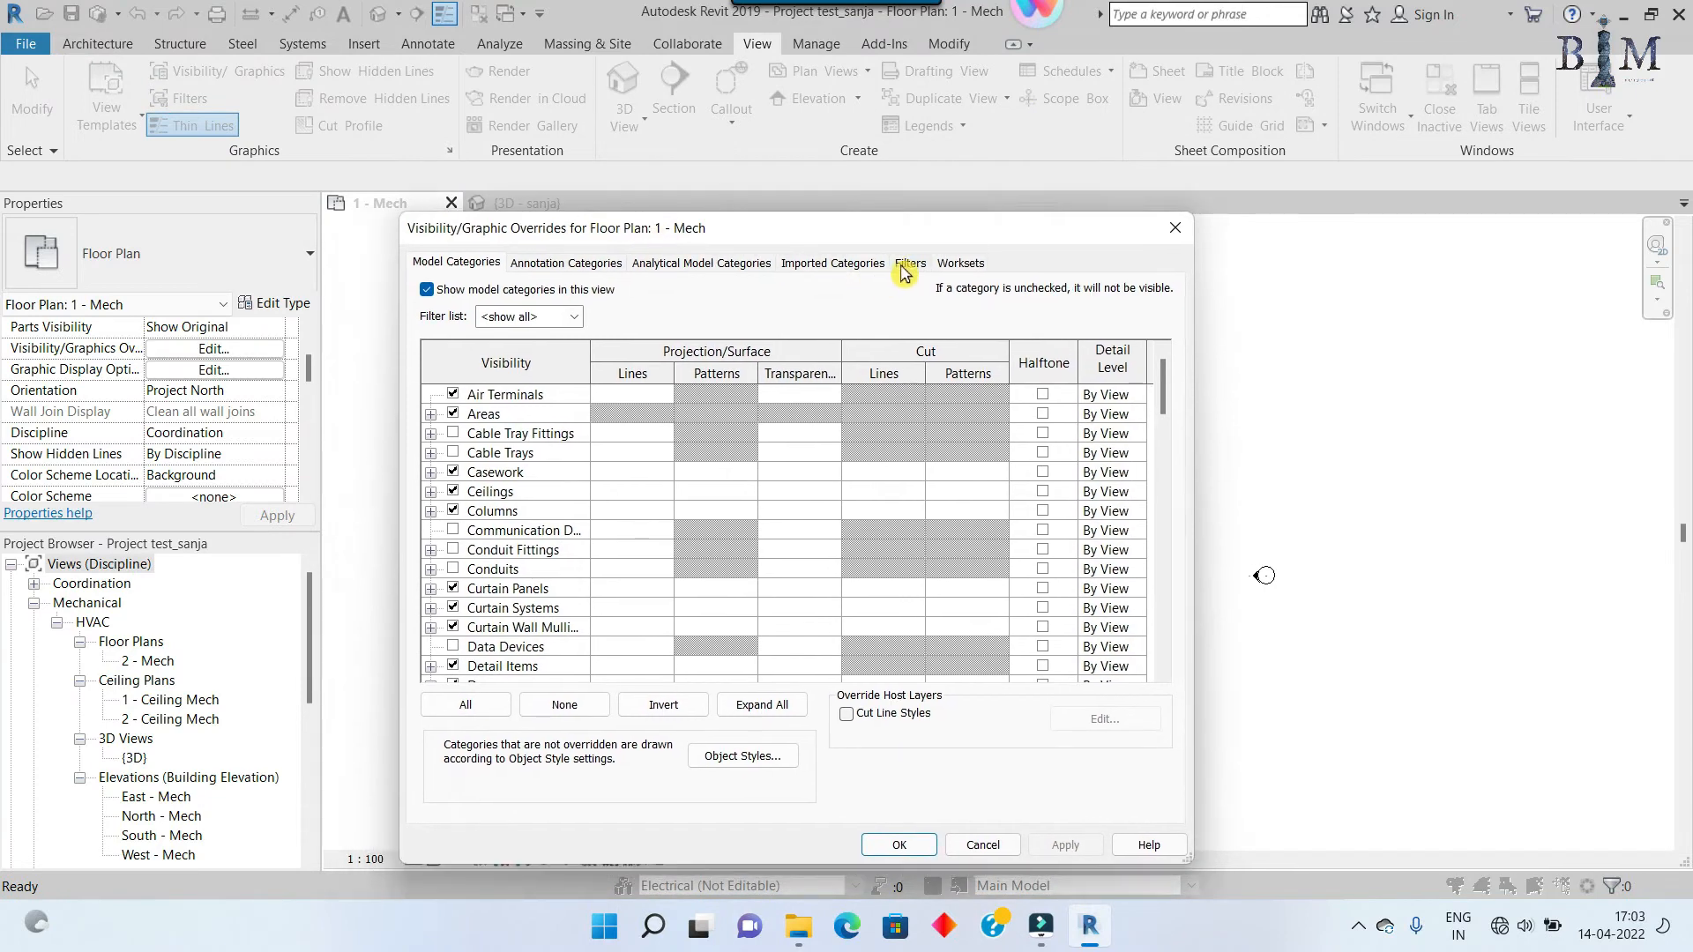
click(908, 263)
click(489, 675)
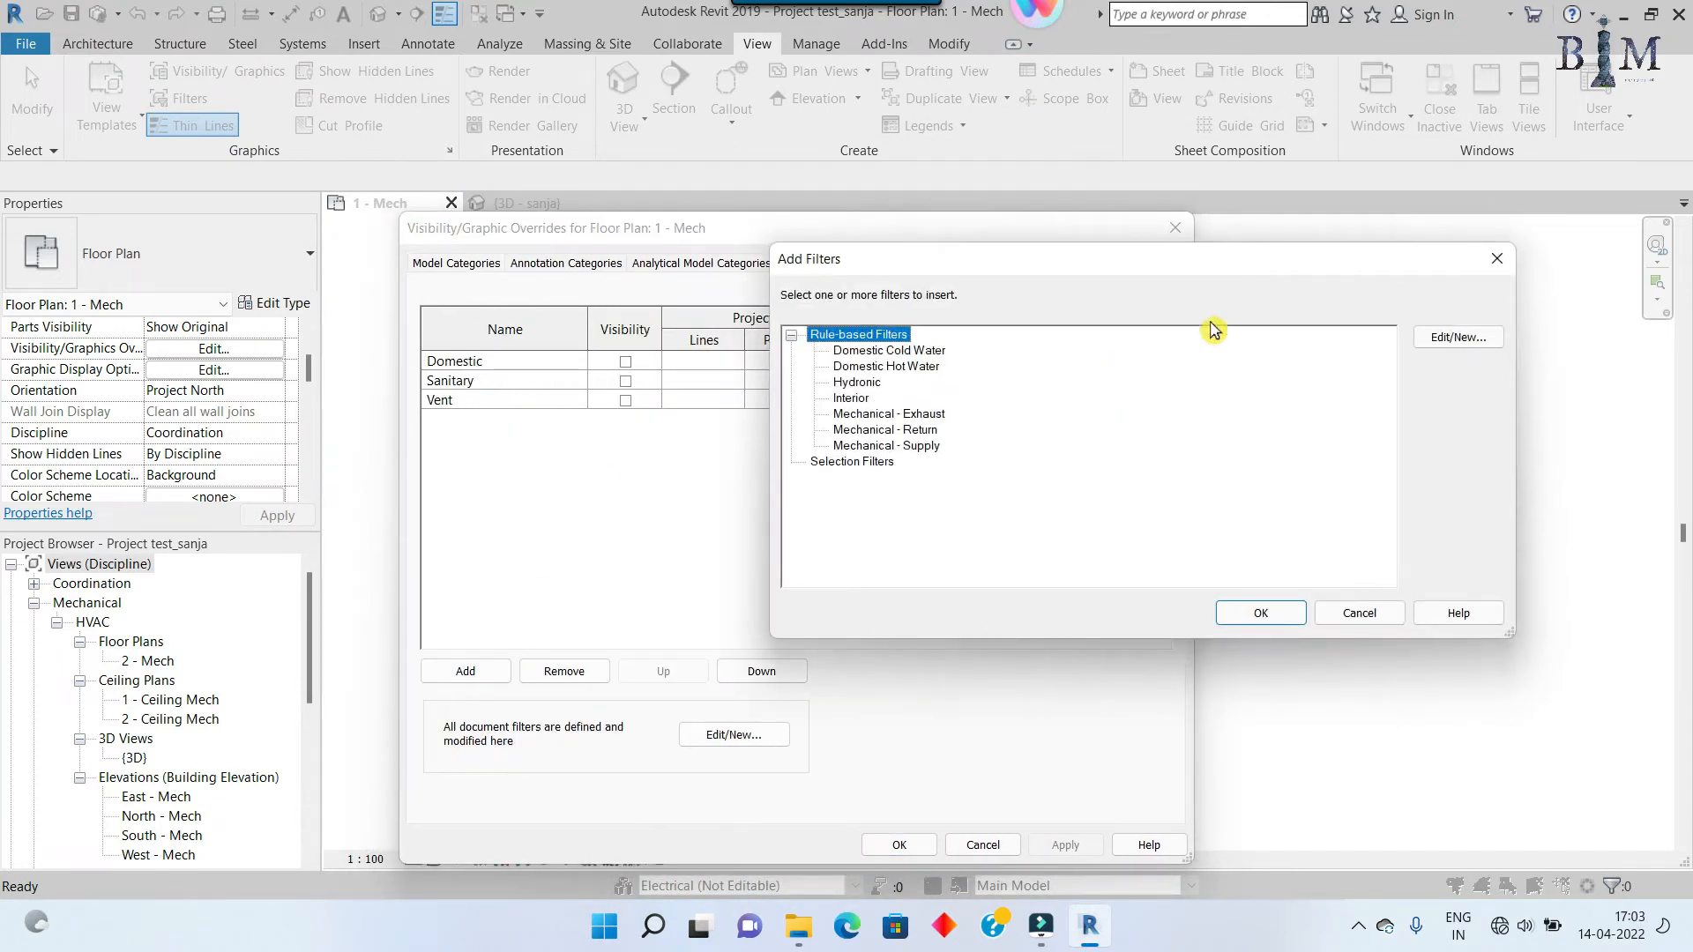
click(1488, 344)
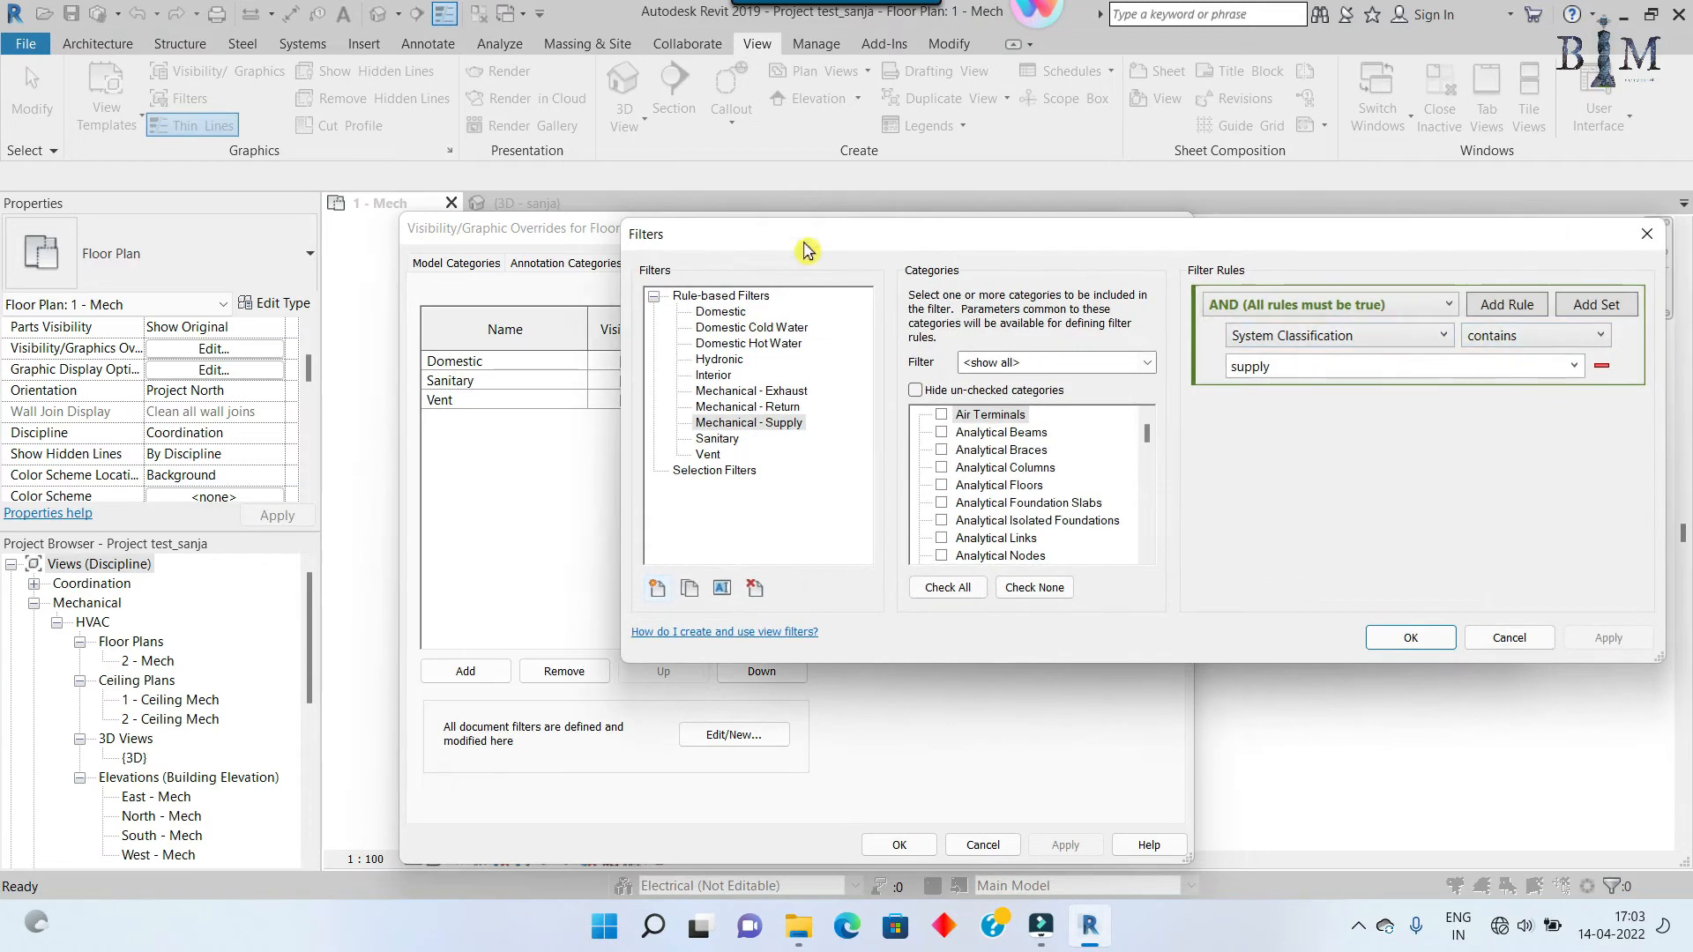
drag(805, 251, 640, 278)
click(492, 616)
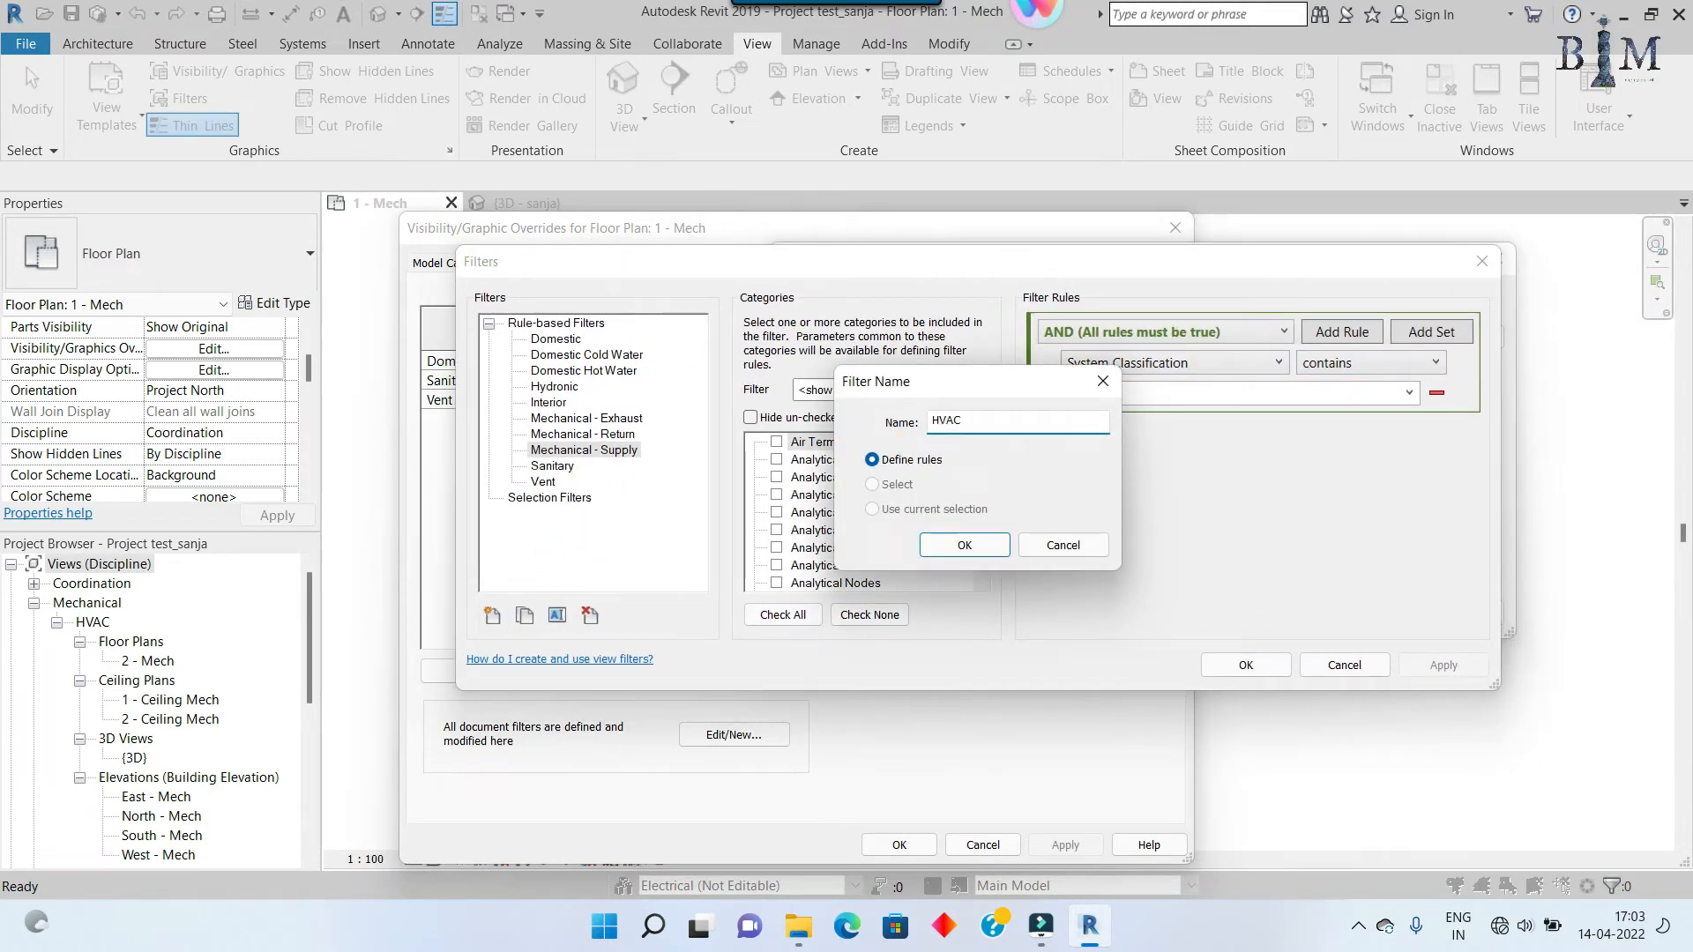
drag(1024, 415, 895, 425)
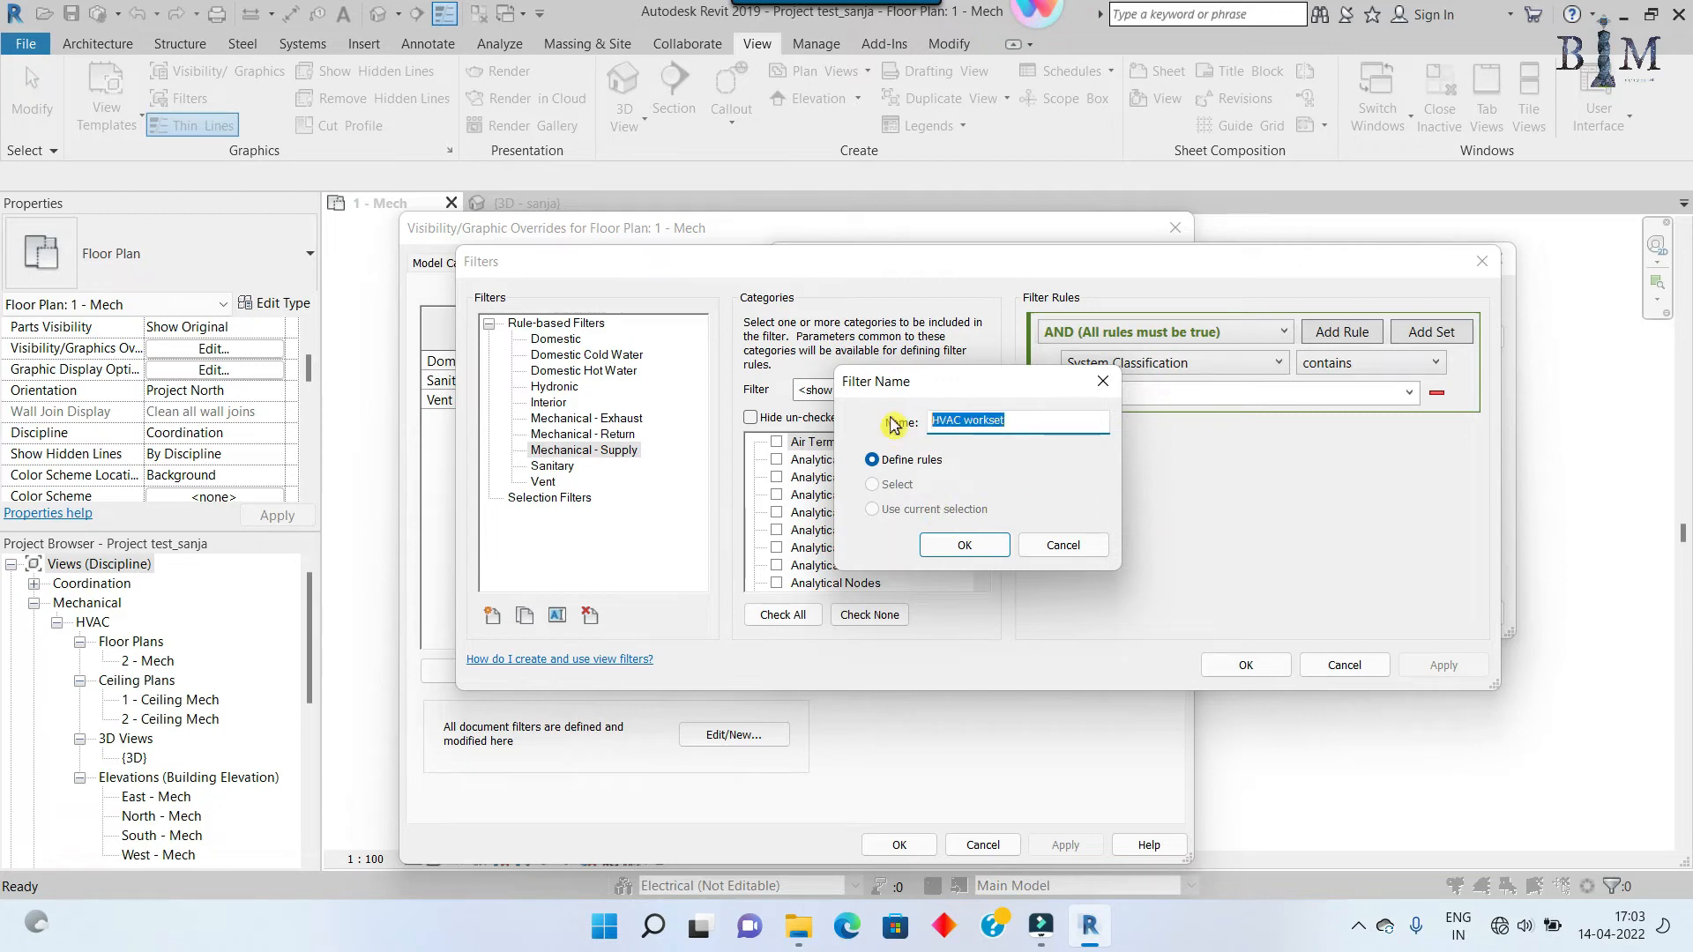
click(963, 548)
Step: Include all categories in the HVAC workset filter and define its rule as Workset equals HVAC
scroll(815, 551, down, 9)
click(826, 512)
scroll(844, 551, down, 2)
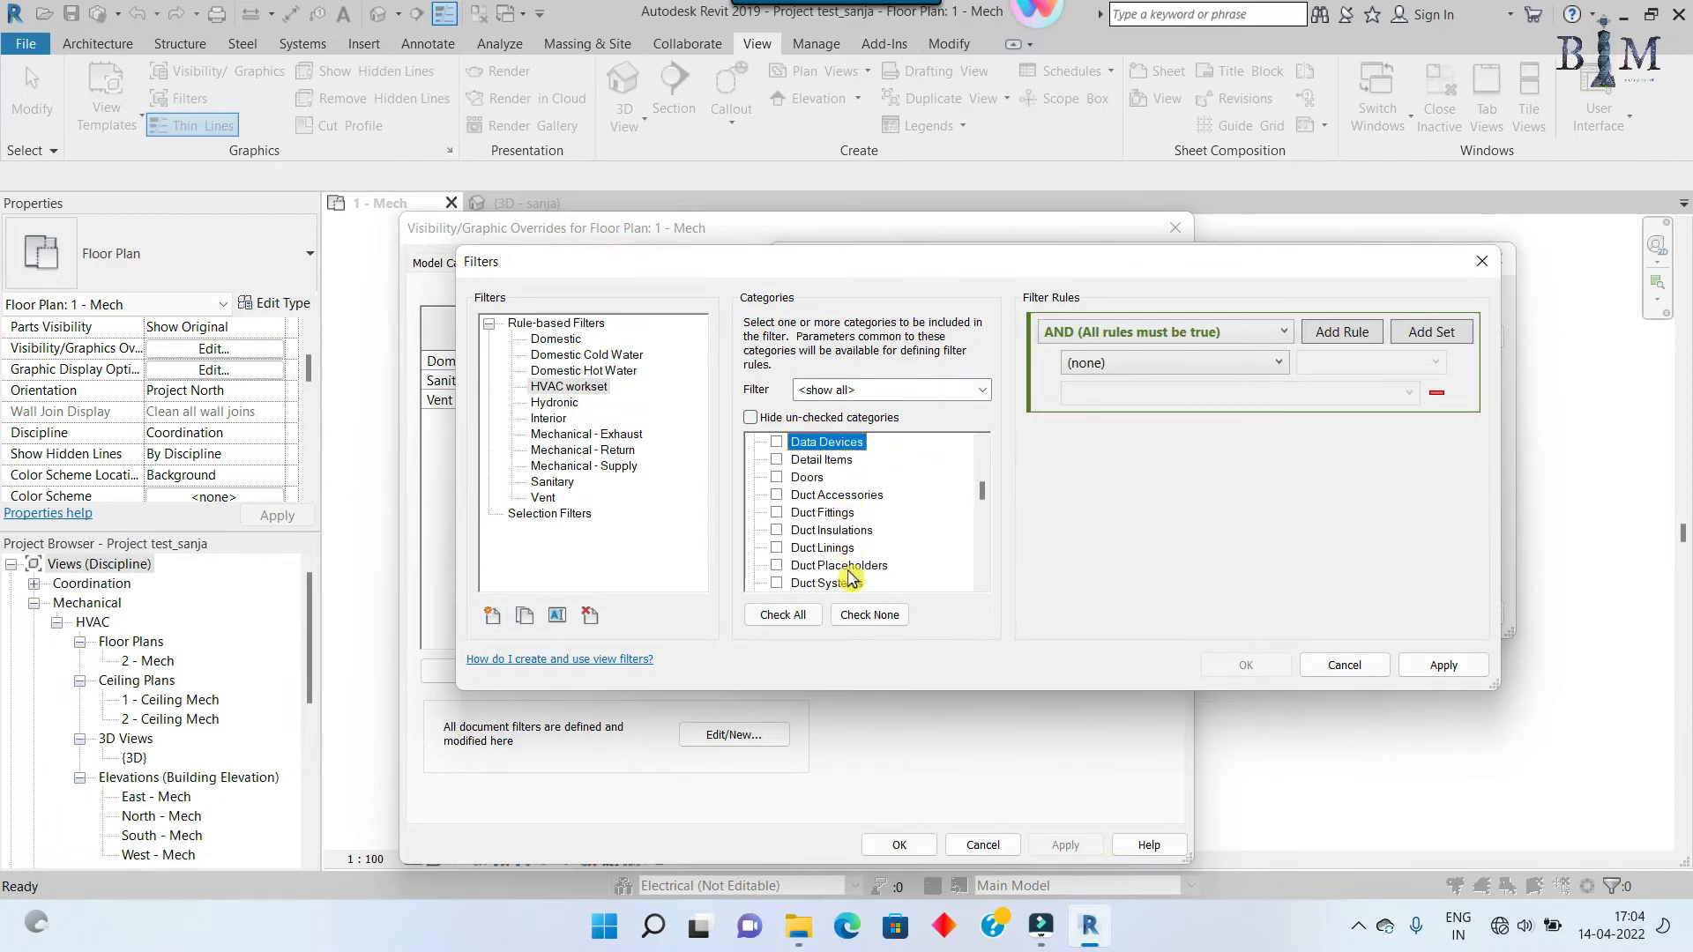
click(783, 615)
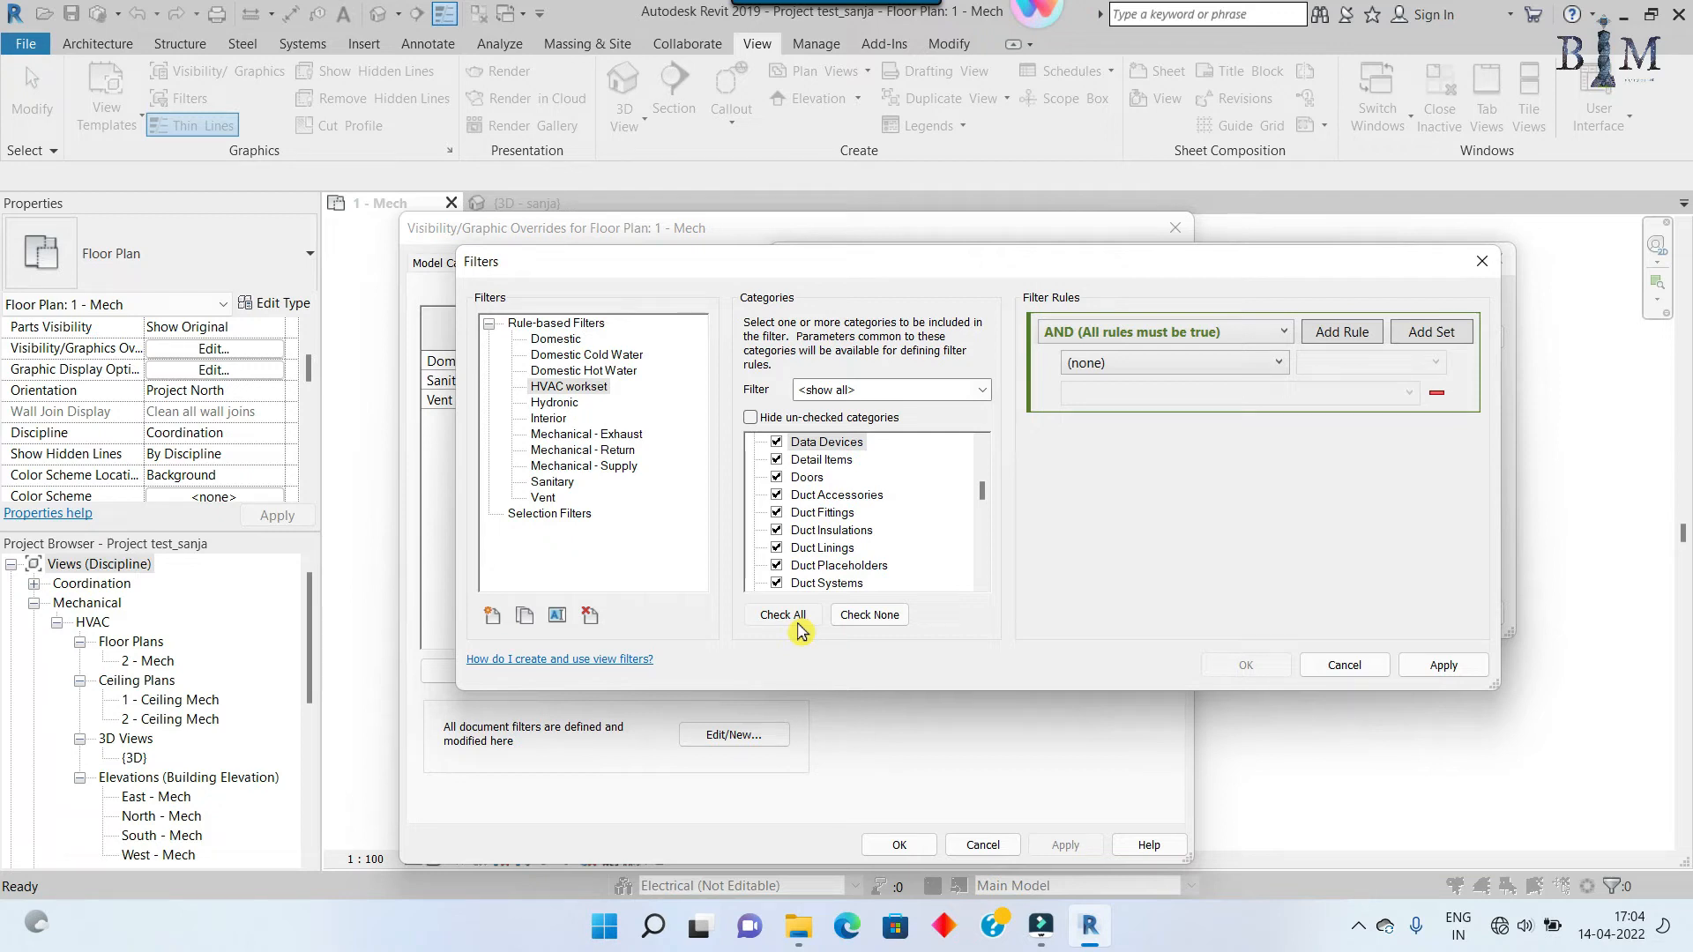
click(1174, 371)
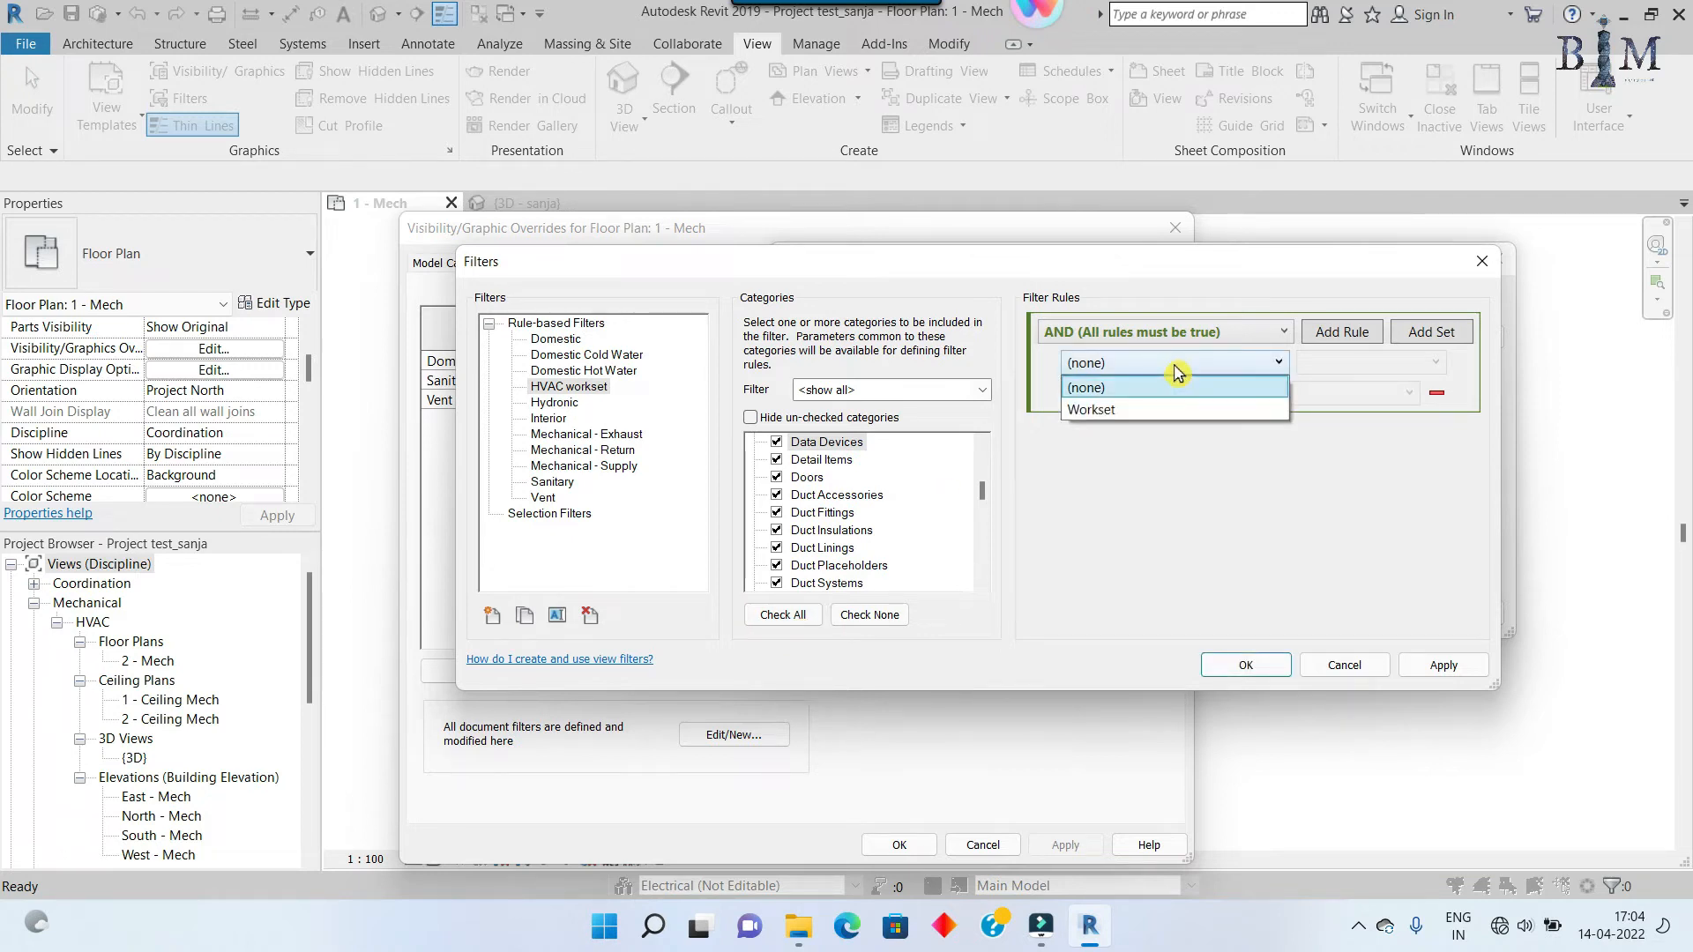
click(1093, 410)
click(1360, 364)
click(1328, 391)
click(1329, 394)
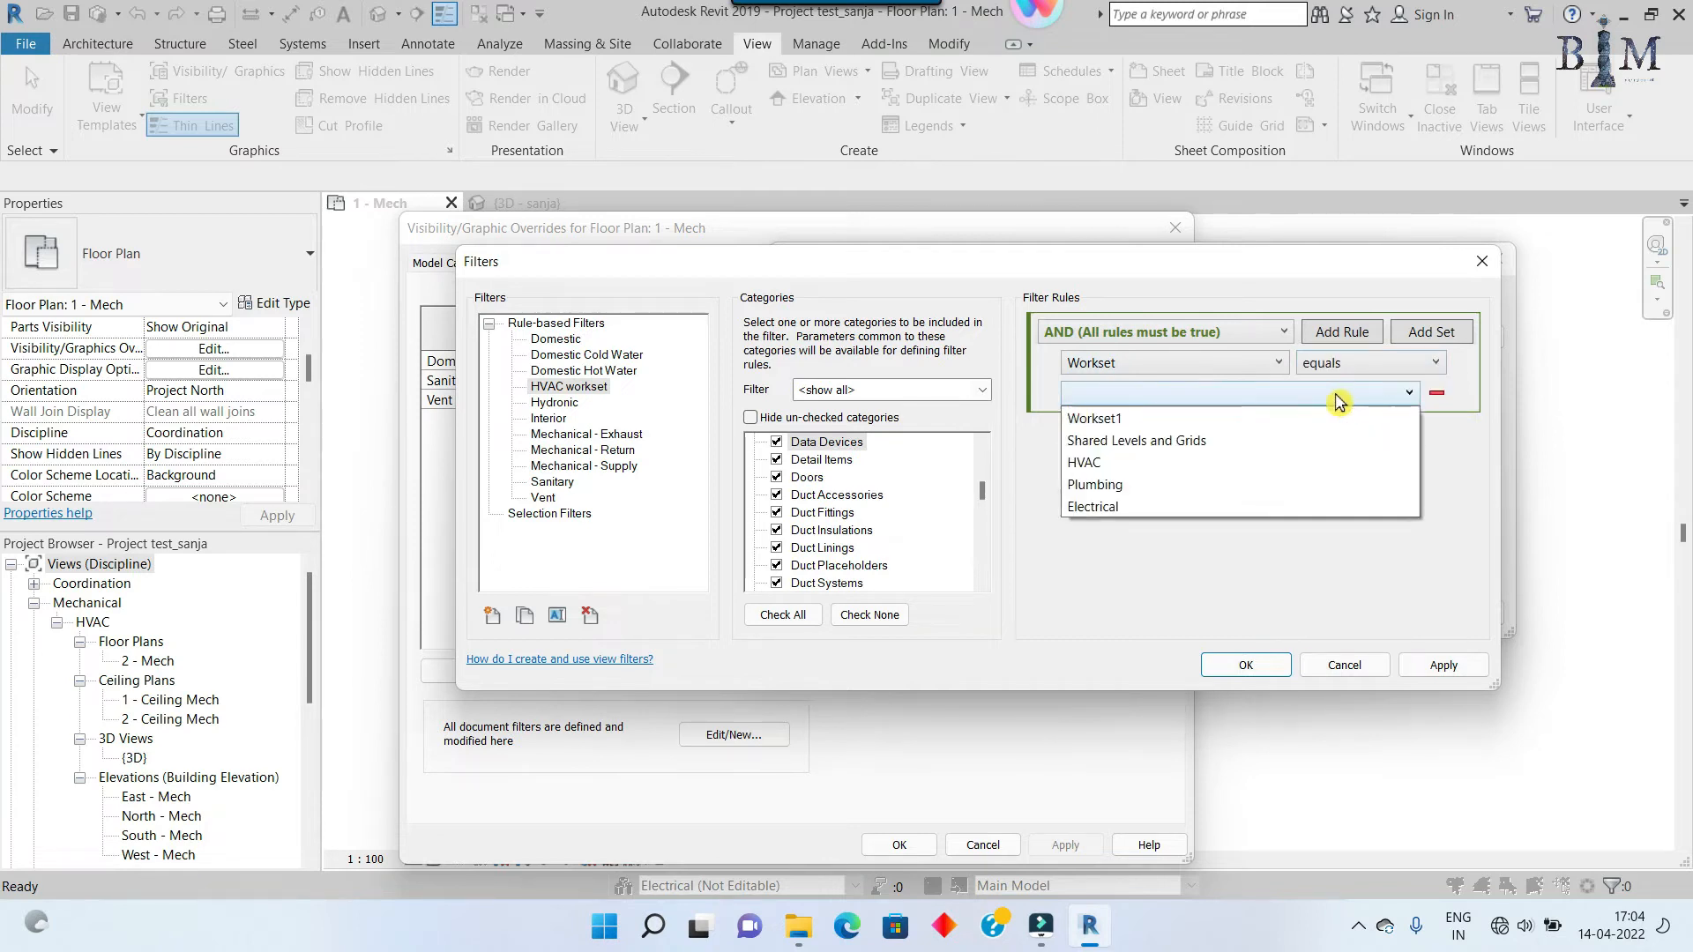
click(1100, 464)
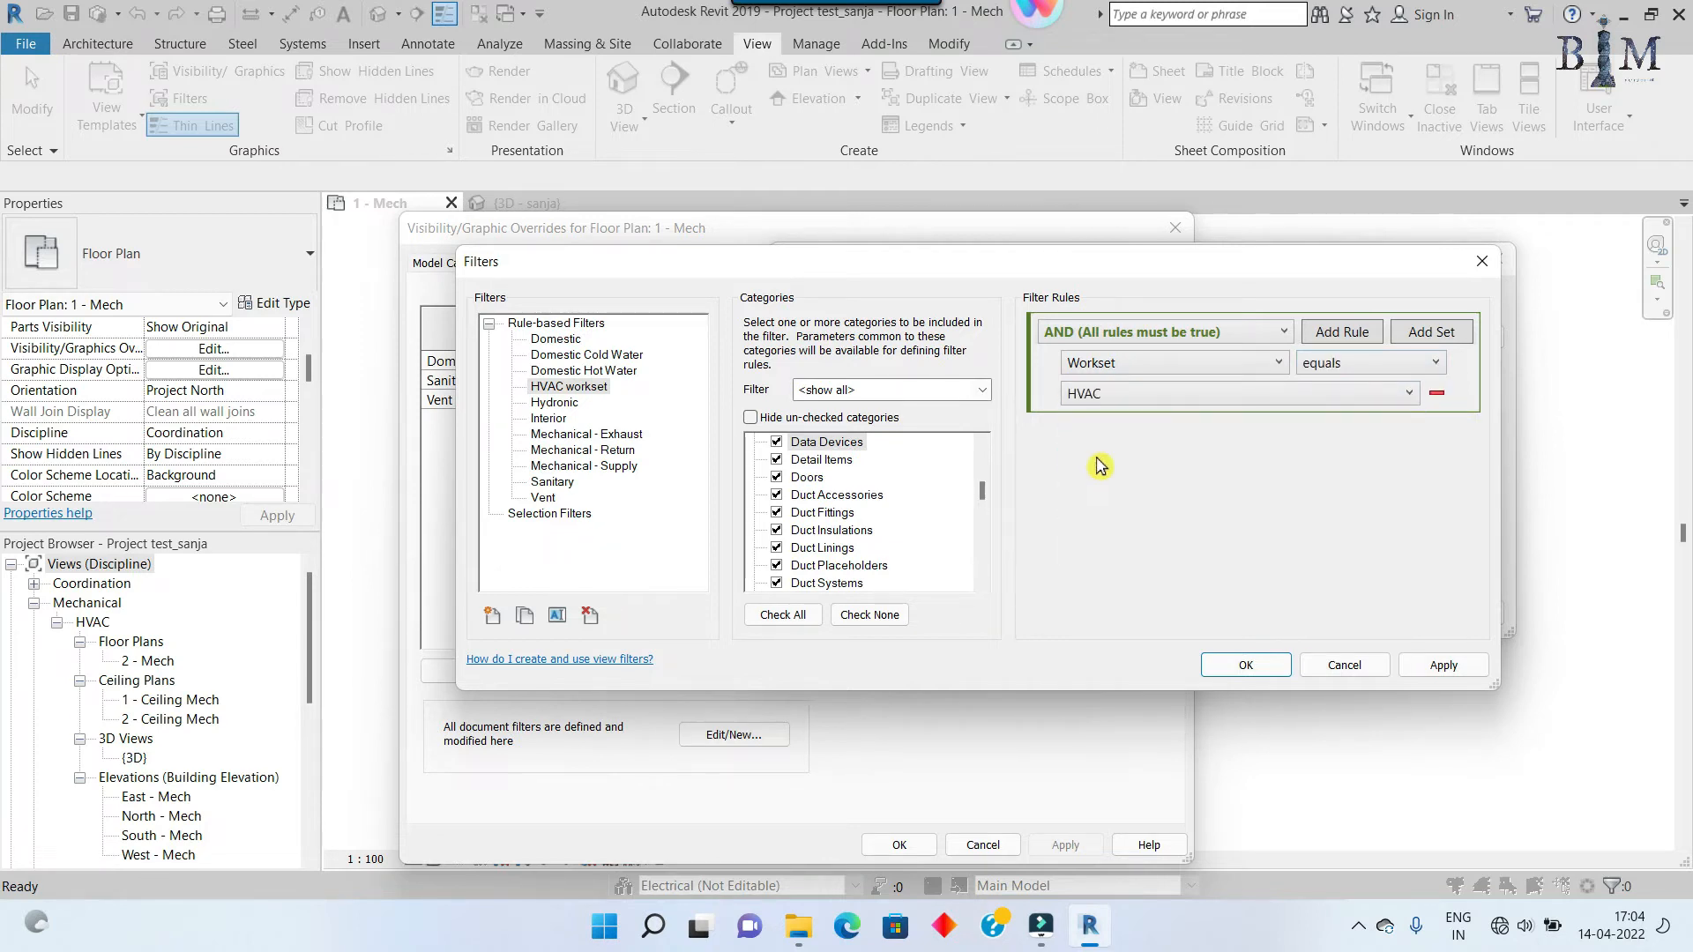
click(1243, 667)
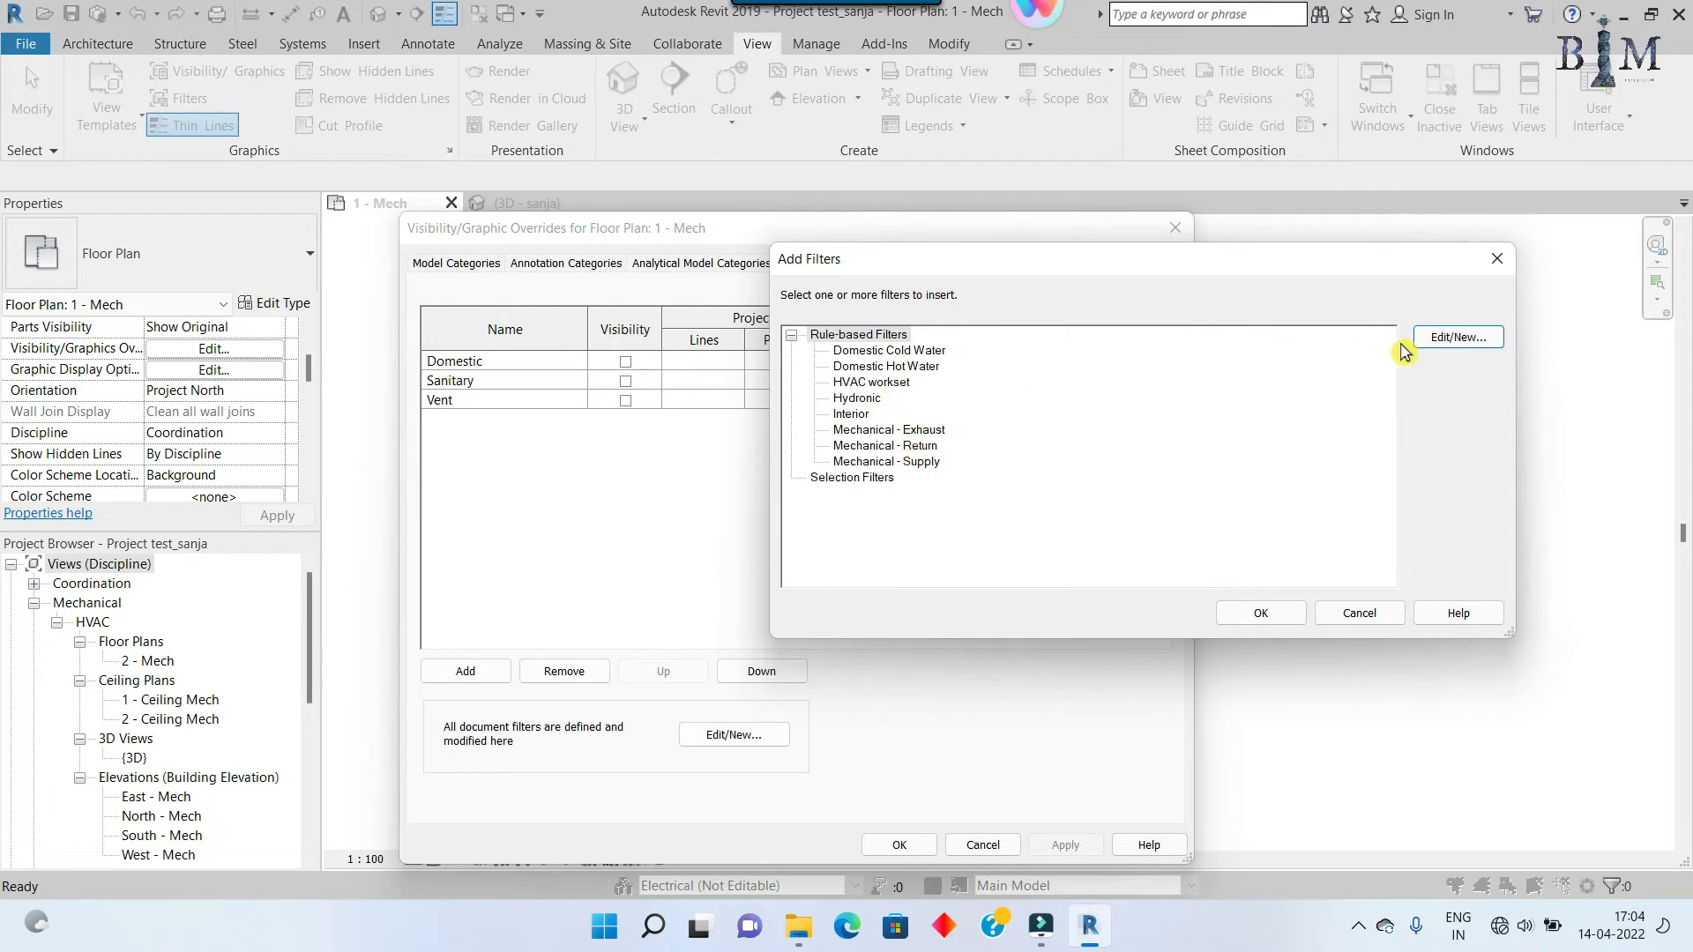
Step: Create a second rule-based filter named "Plumbing Workset"
click(1428, 338)
click(492, 614)
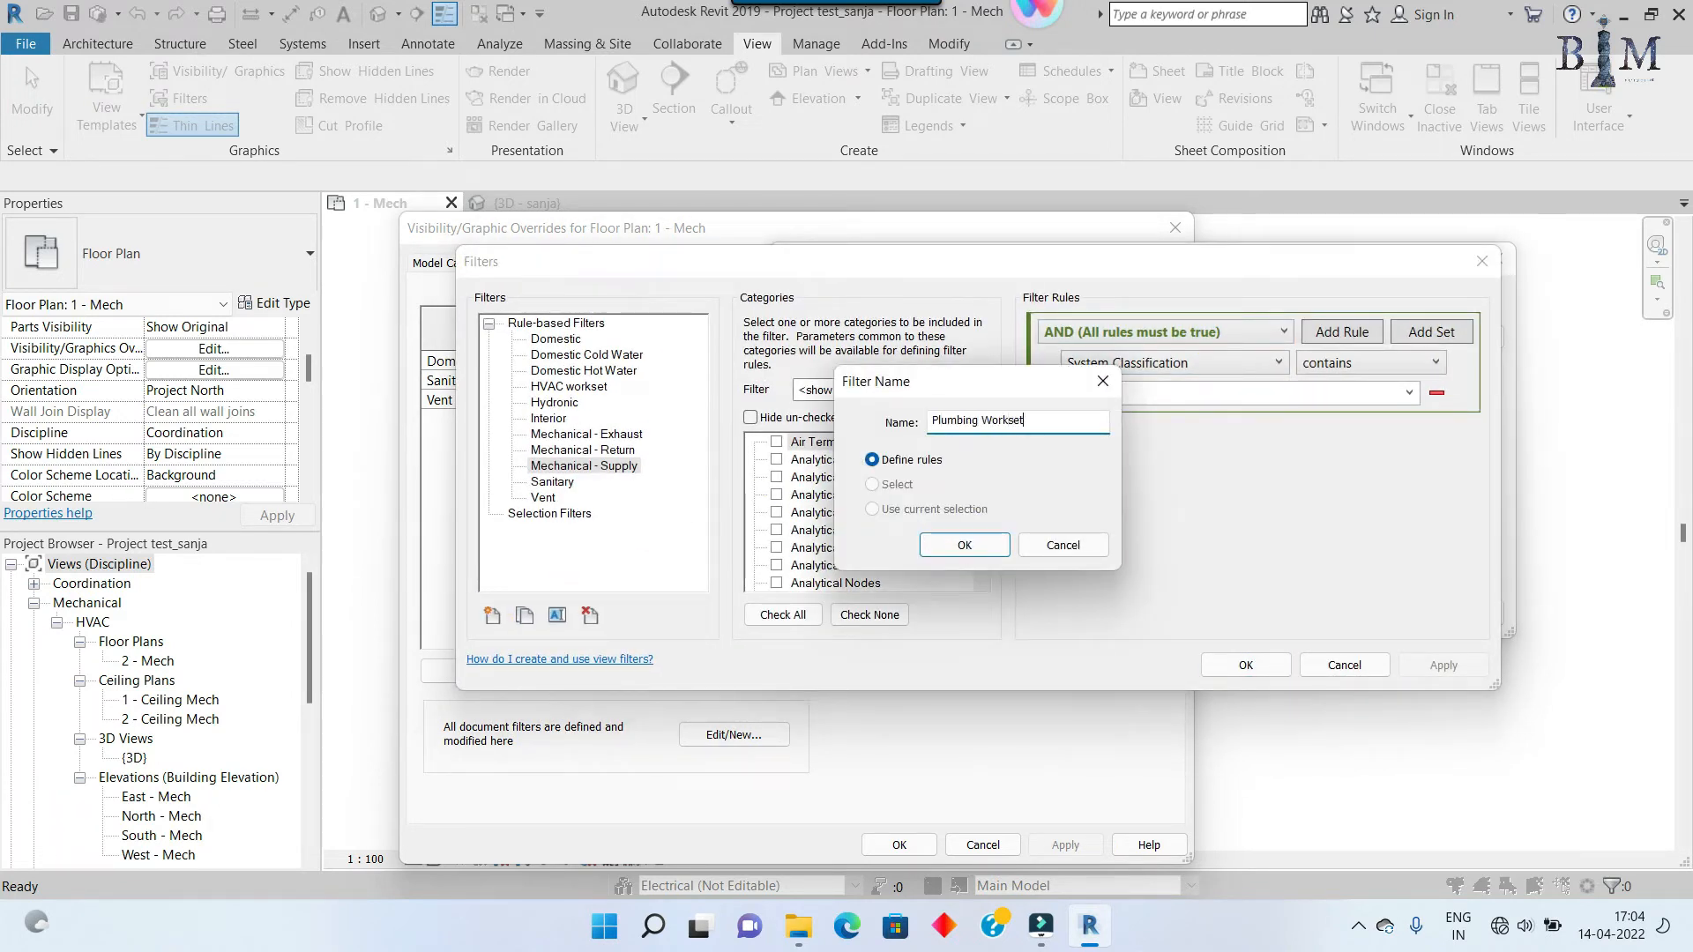
click(964, 544)
Step: Compare the rule parameters offered for the Plumbing Workset filter with all categories, without Air Terminals, and with only Air Terminals included
click(782, 615)
click(1160, 362)
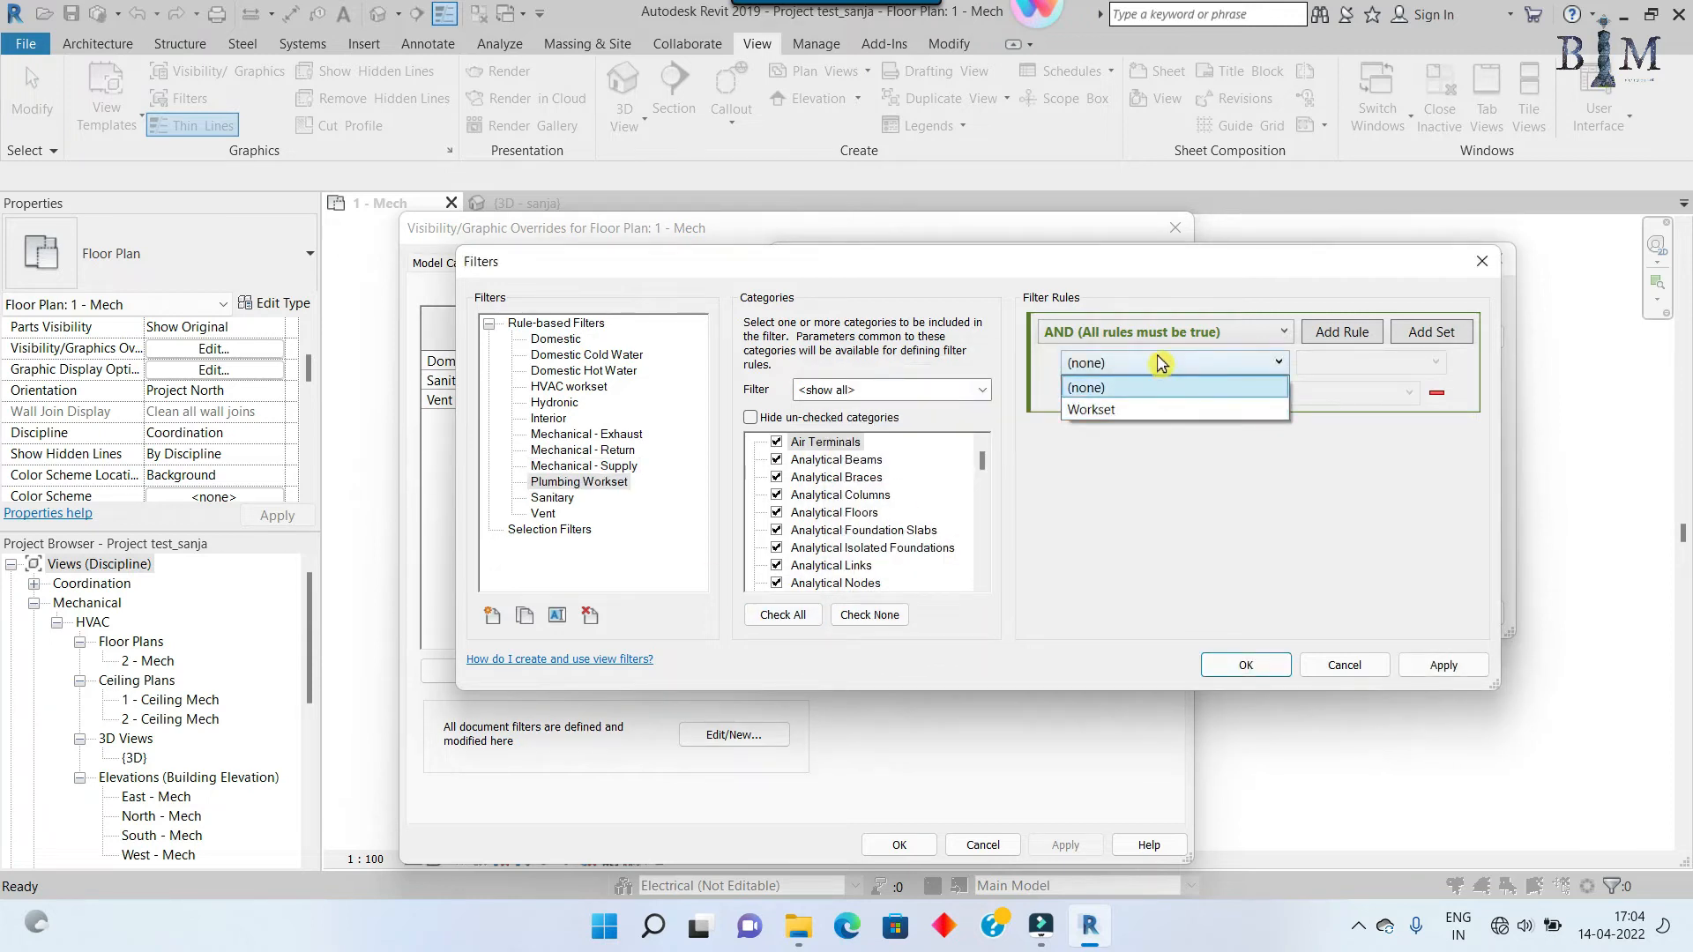
click(1159, 387)
click(776, 442)
click(1157, 365)
click(1147, 377)
click(870, 614)
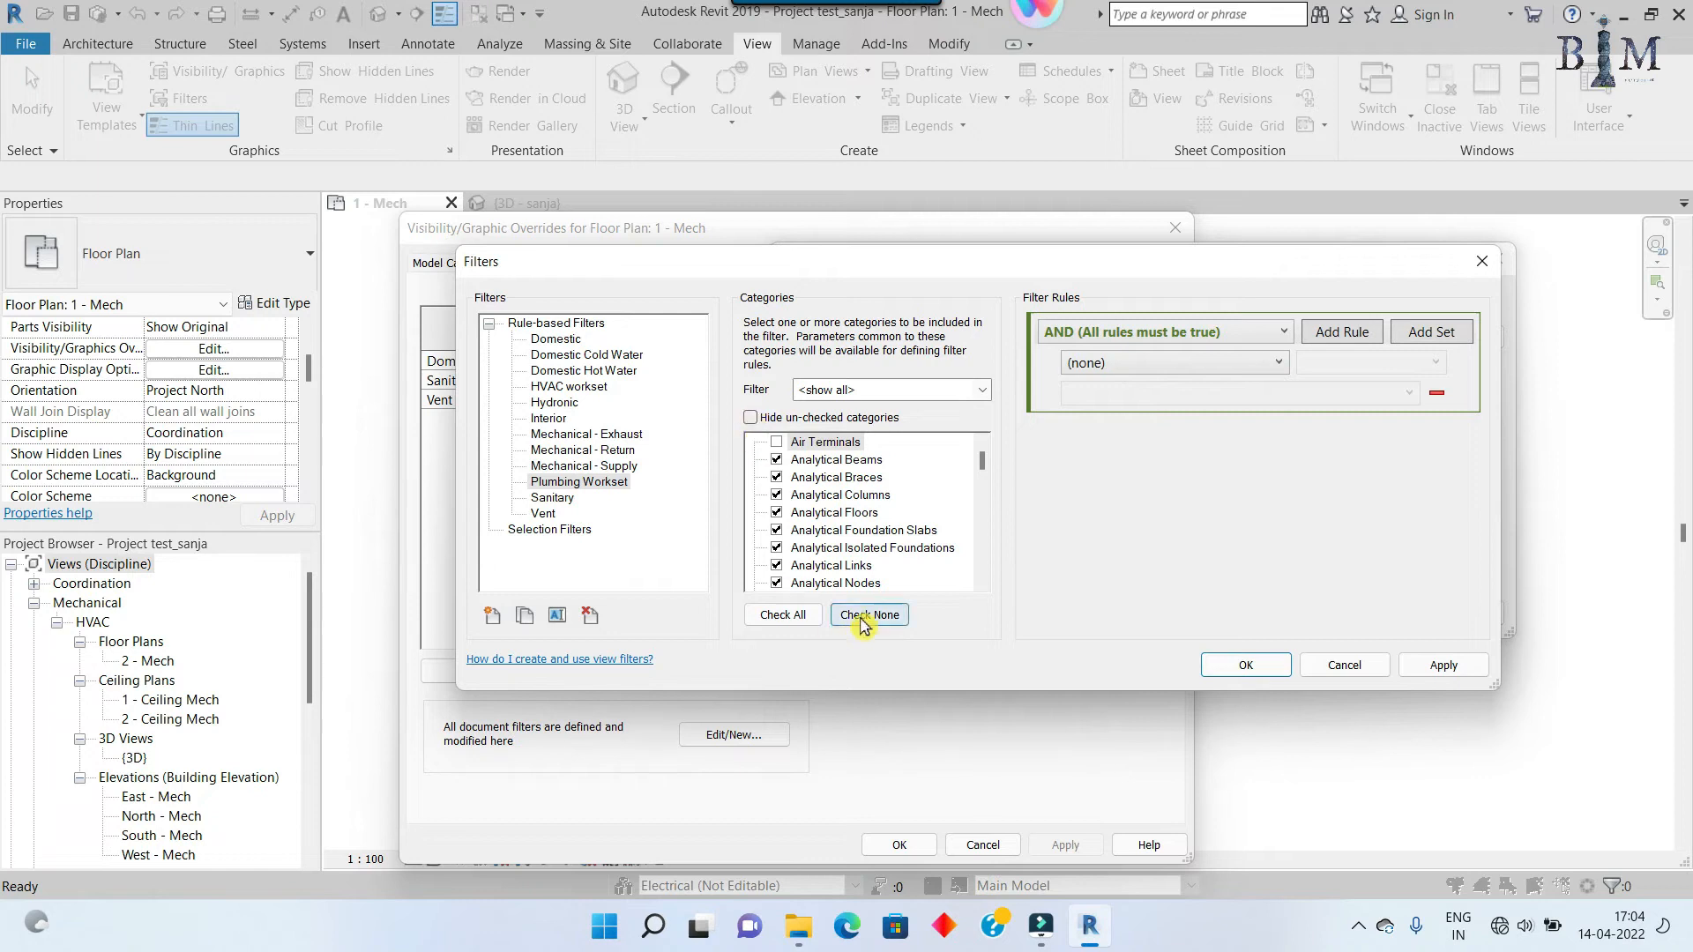
click(775, 441)
click(1102, 363)
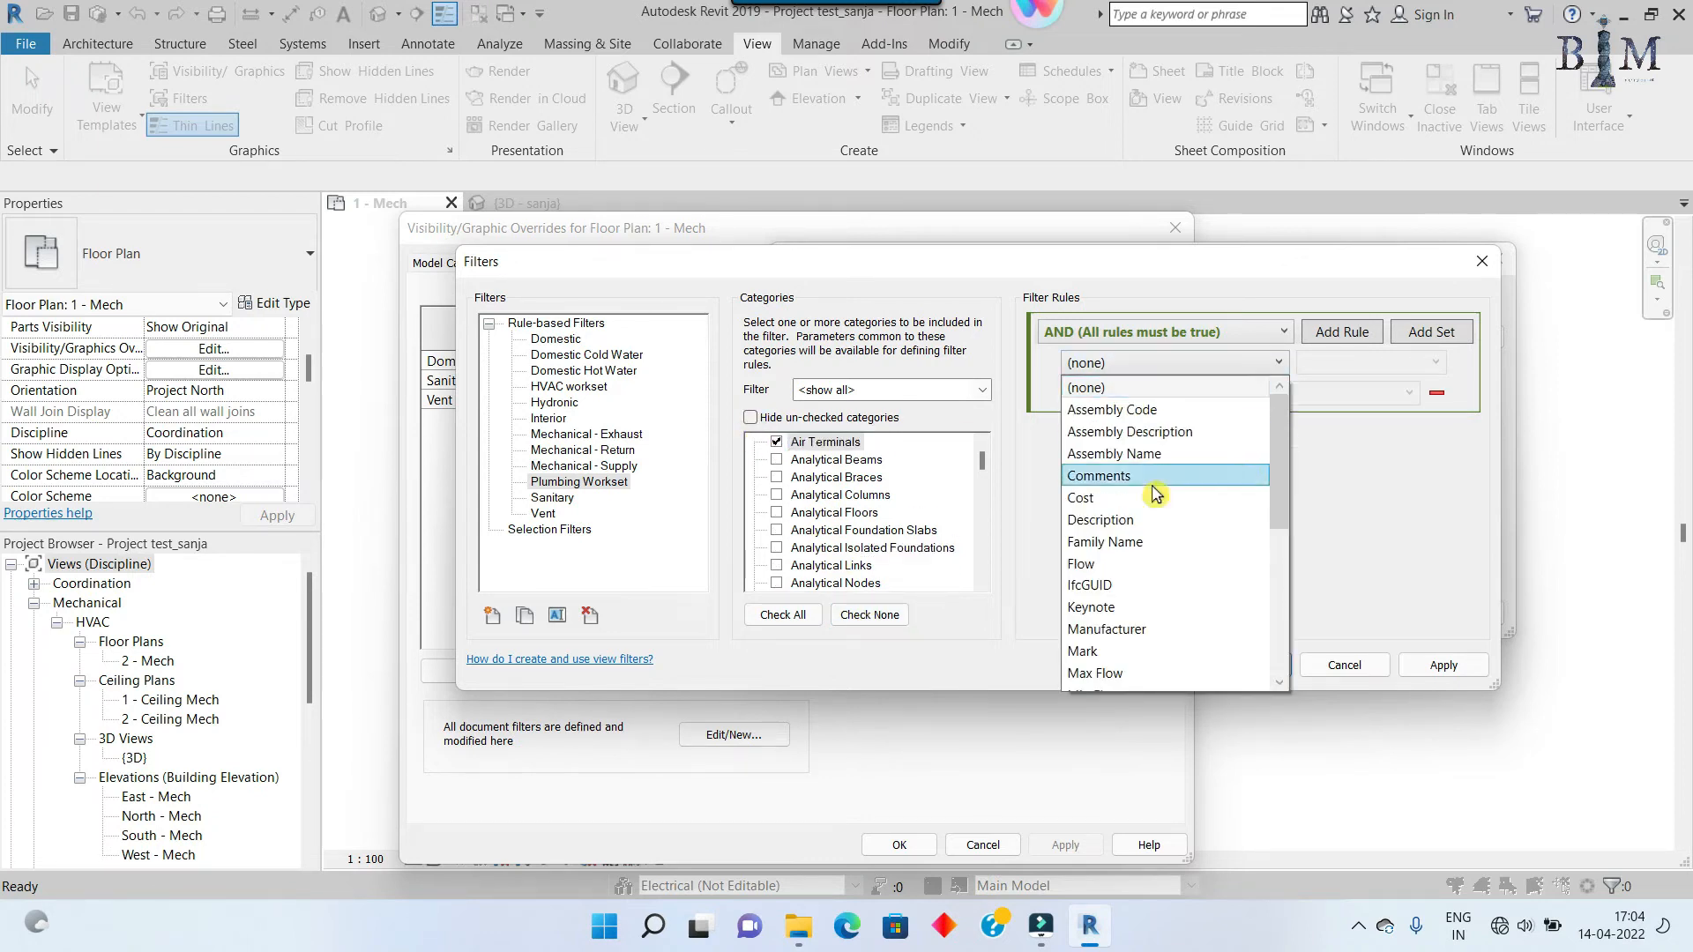
scroll(1182, 617, down, 5)
scroll(1267, 394, up, 5)
click(1247, 365)
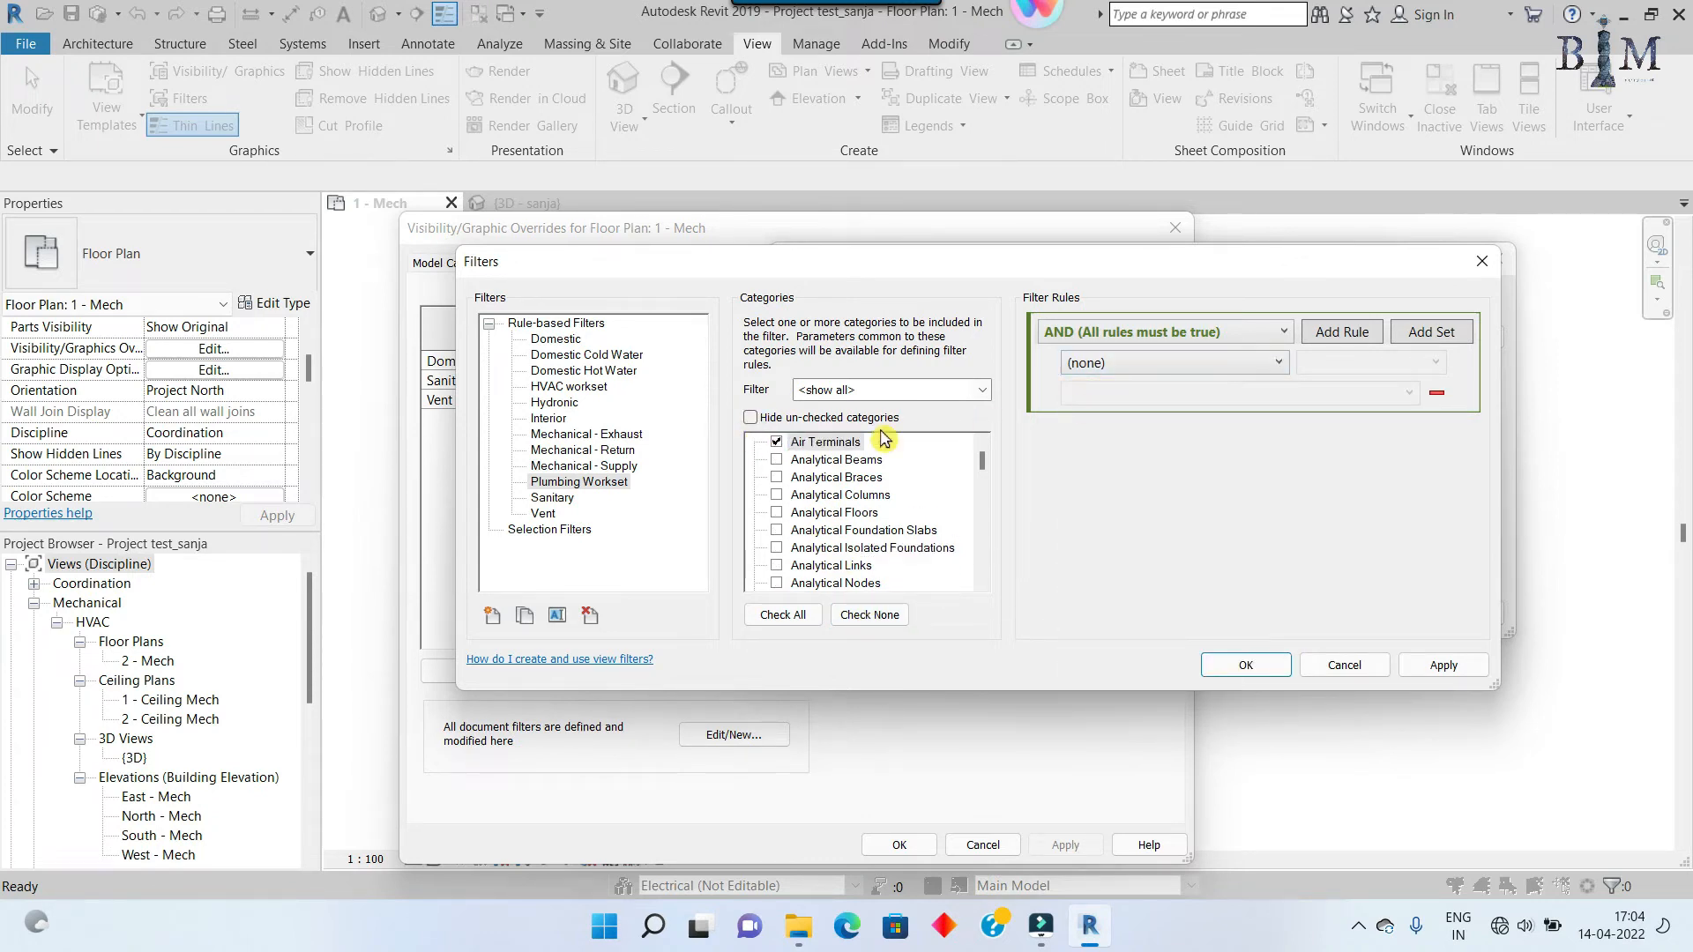
Step: Include all categories in the Plumbing Workset filter and define its rule as Workset equals Plumbing
click(782, 615)
click(1097, 364)
click(1097, 411)
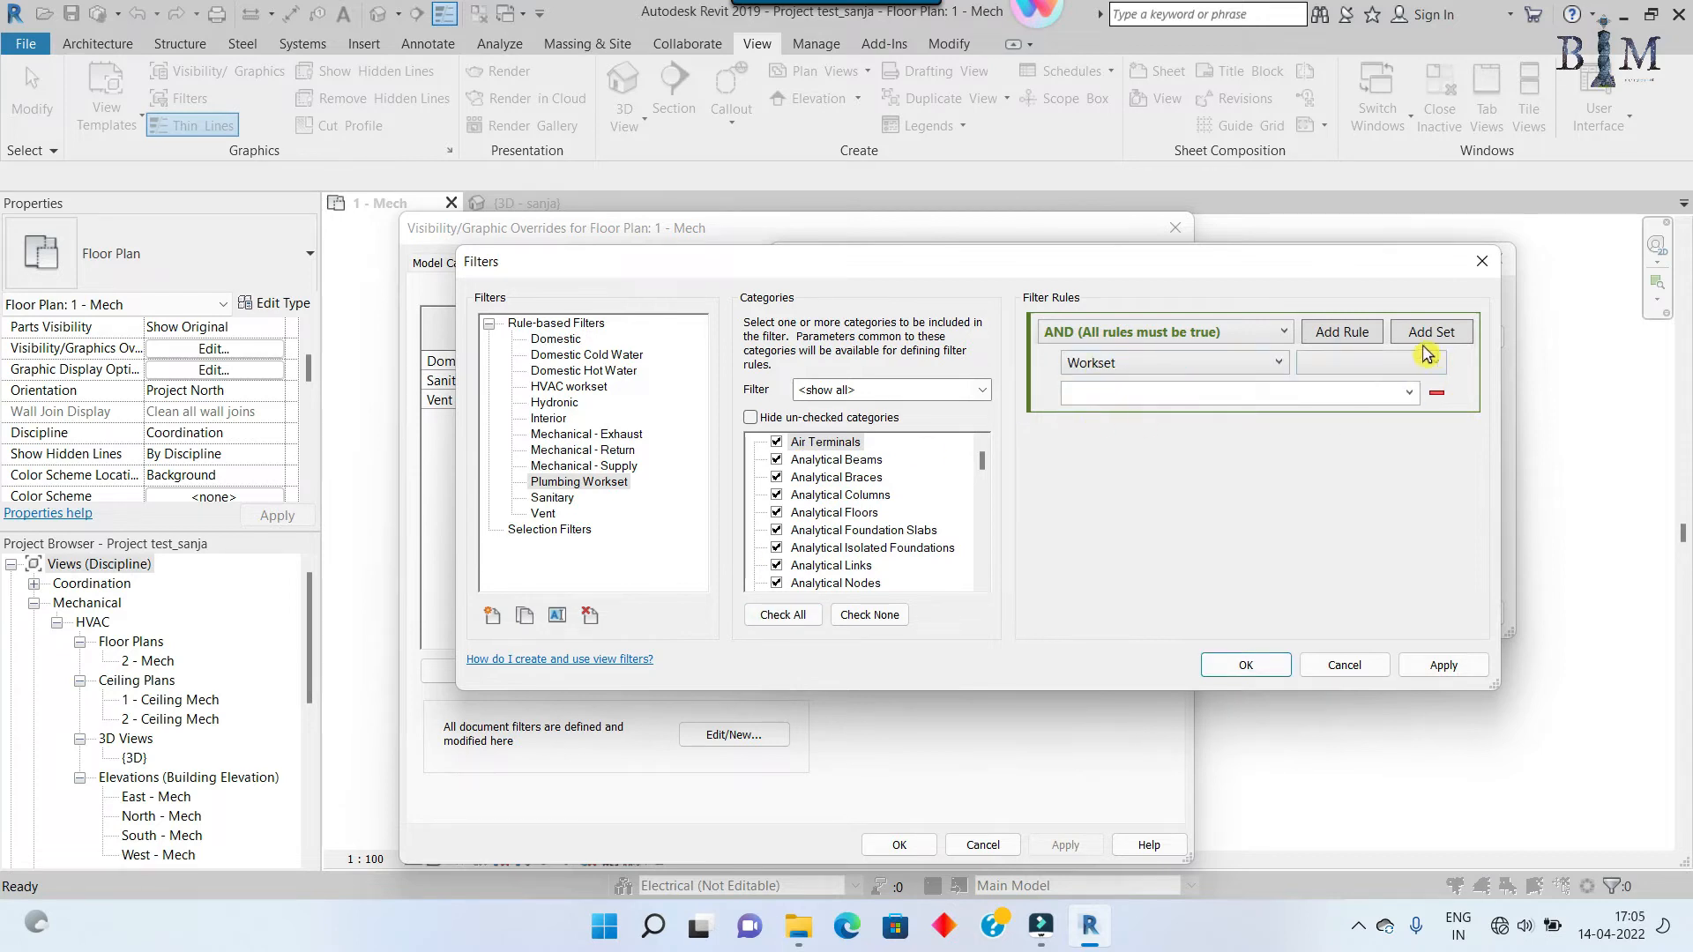
click(1367, 362)
click(1362, 379)
click(1375, 393)
click(1102, 486)
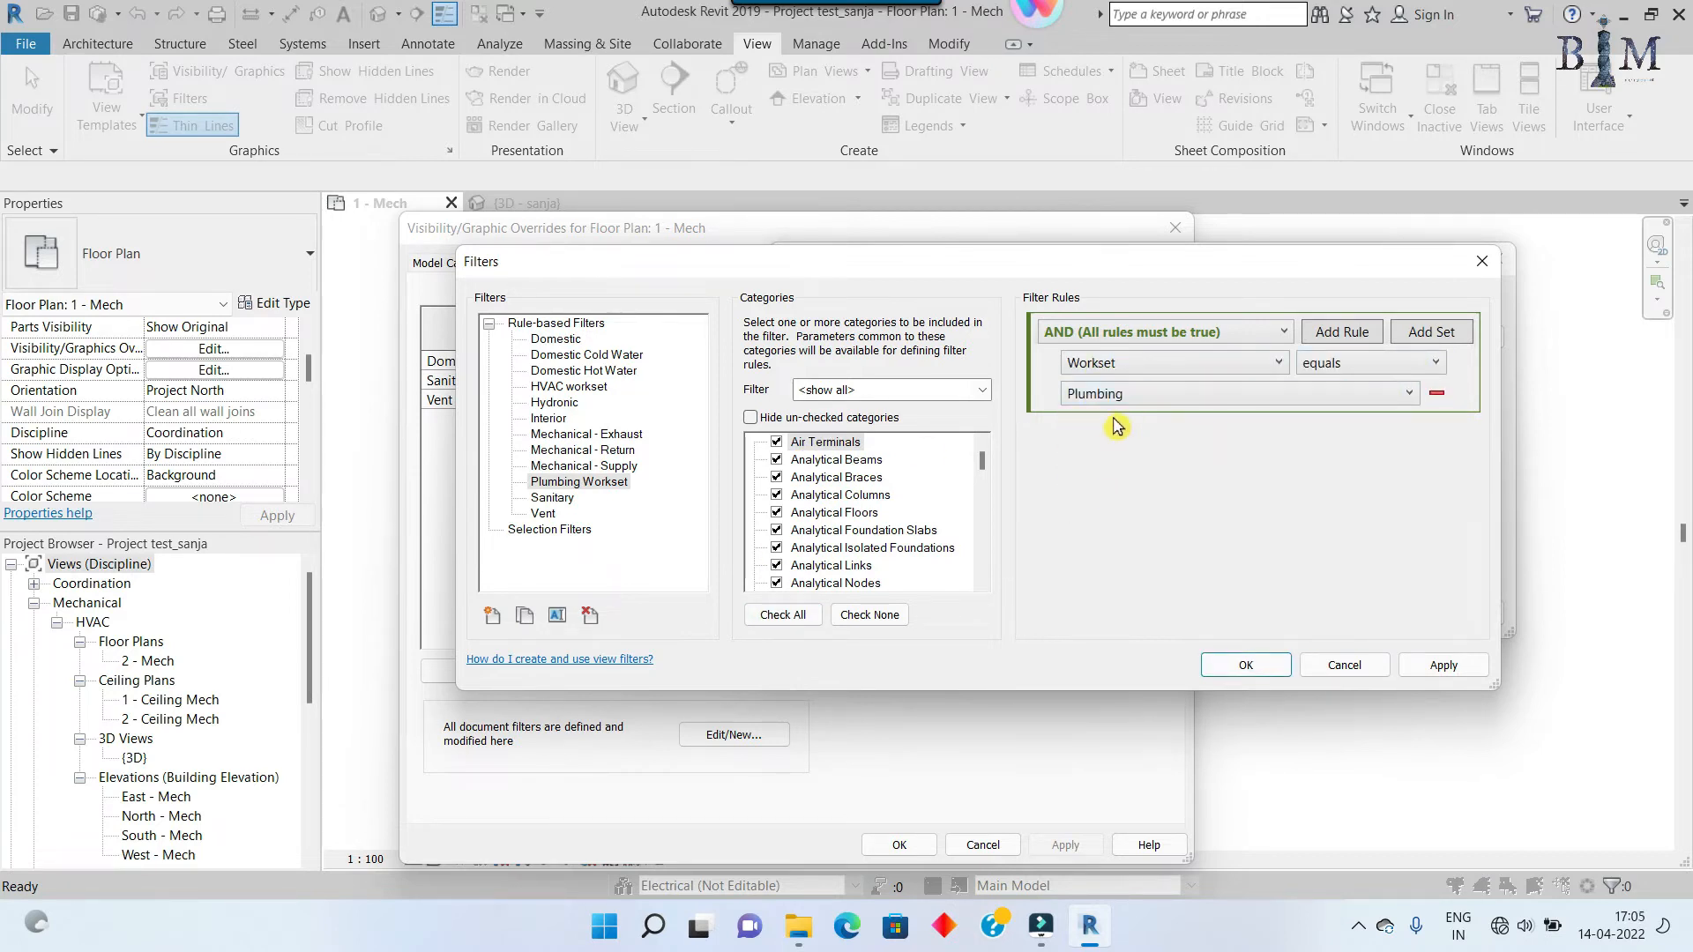
click(1243, 660)
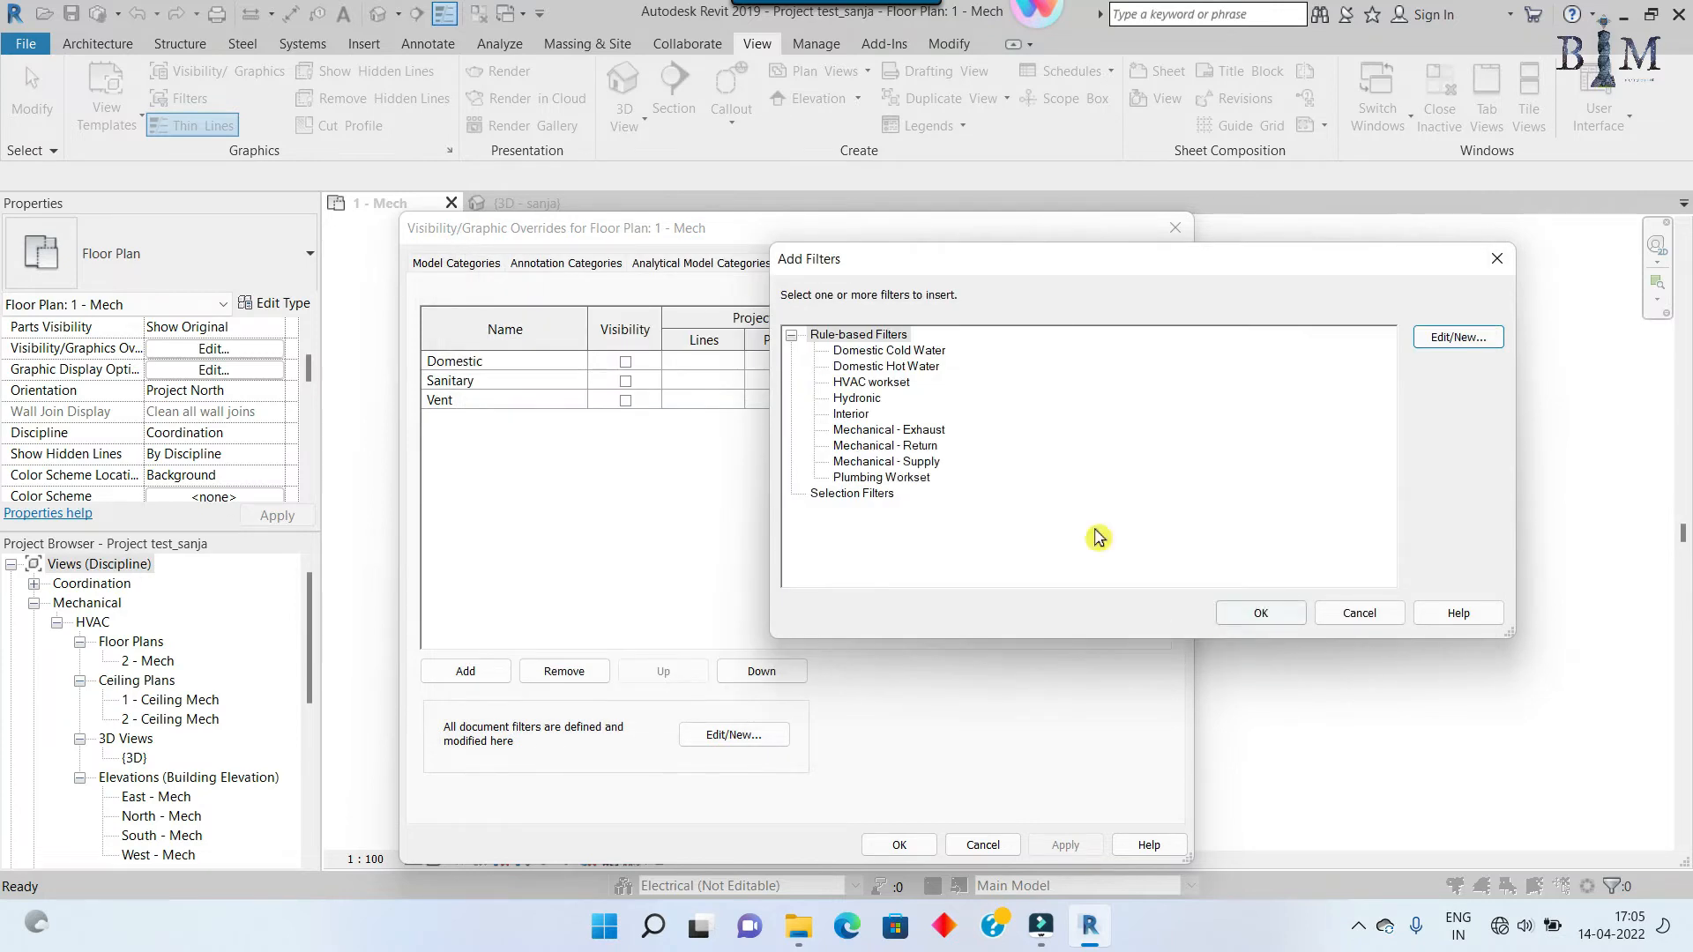
Step: Add the HVAC workset and Plumbing Workset filters to the 1 - Mech plan
click(886, 477)
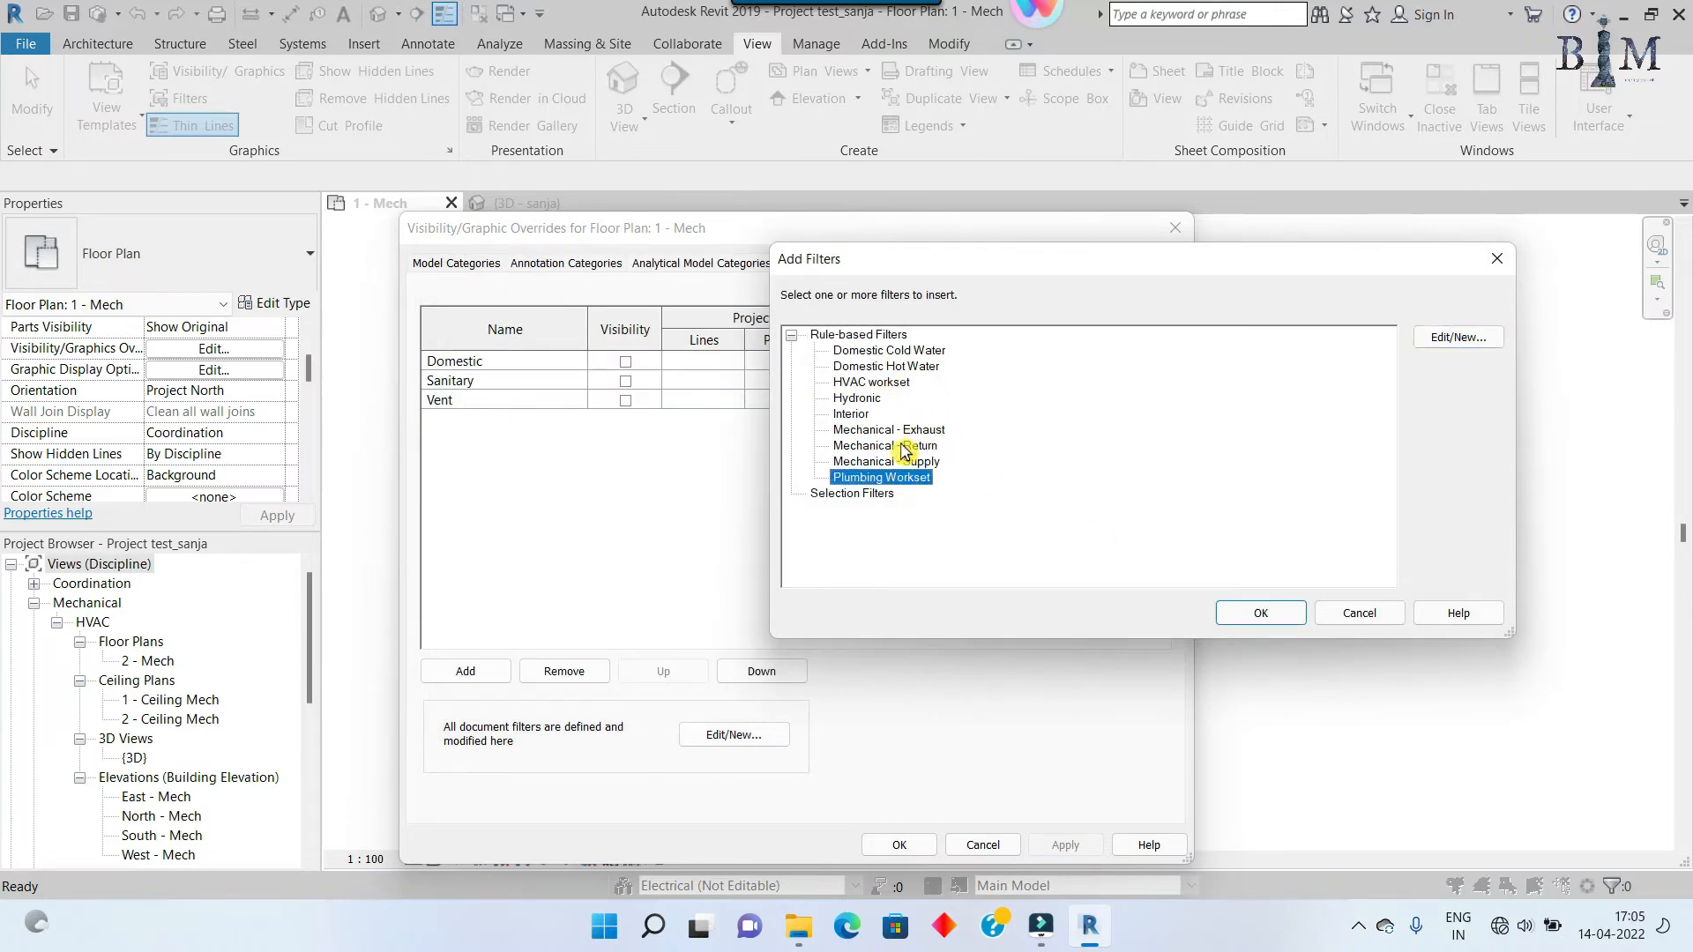
ctrl+click(884, 384)
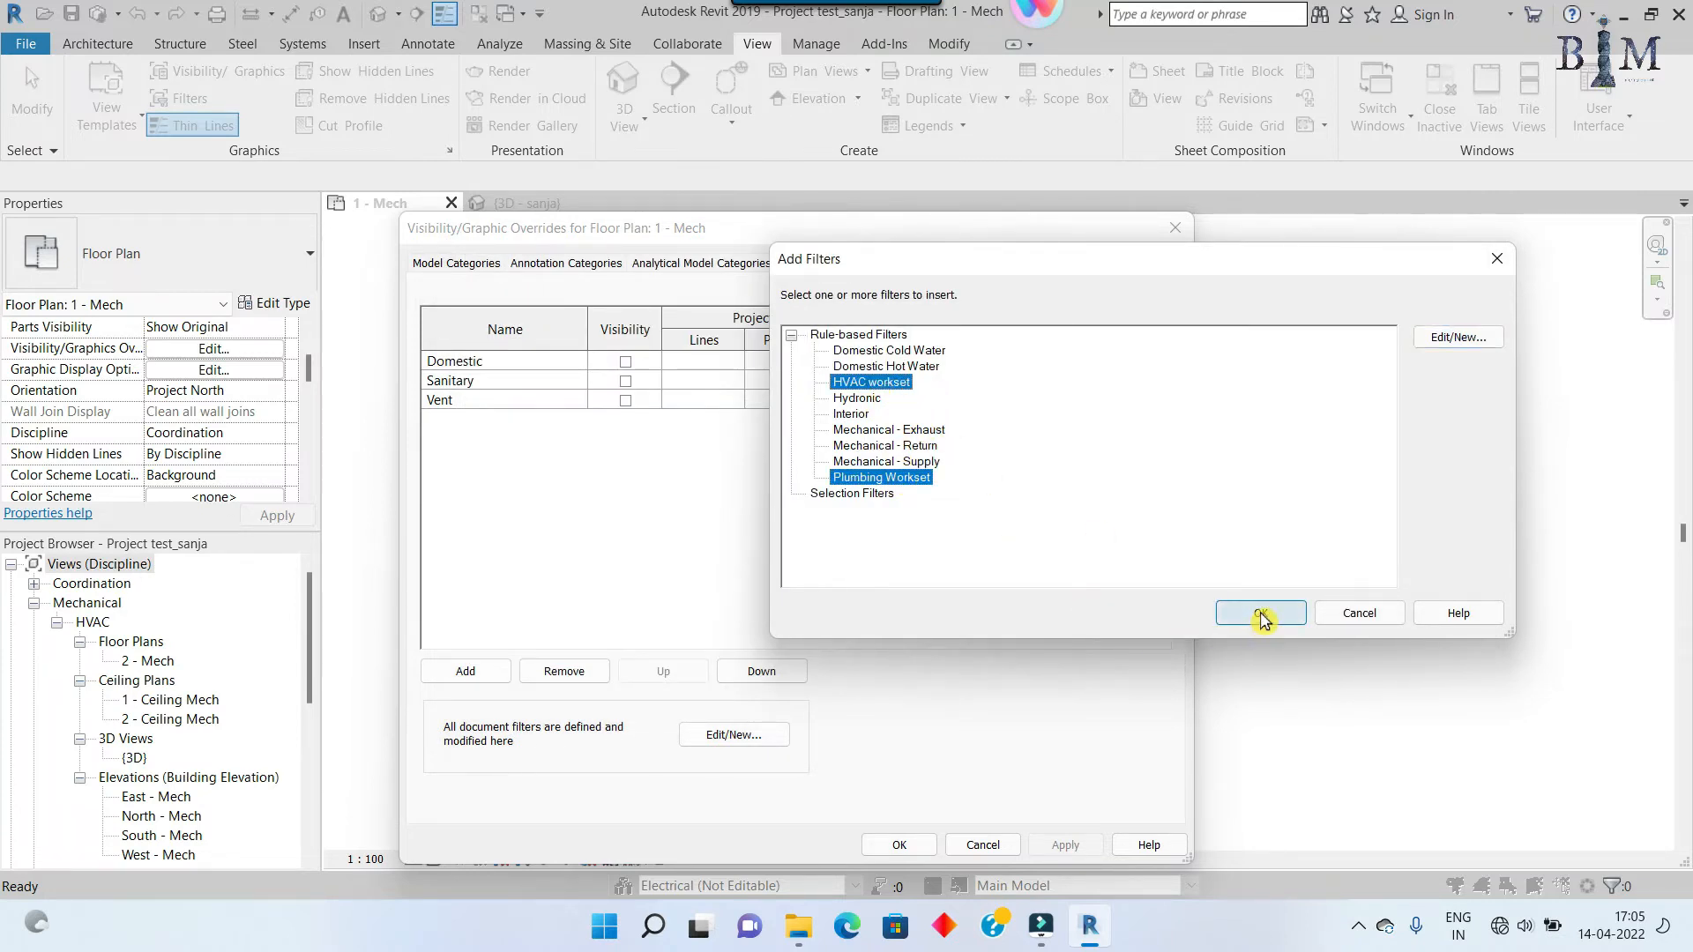
click(1259, 613)
Step: Override the HVAC workset filter's projection lines with green colour and line weight 1
click(541, 385)
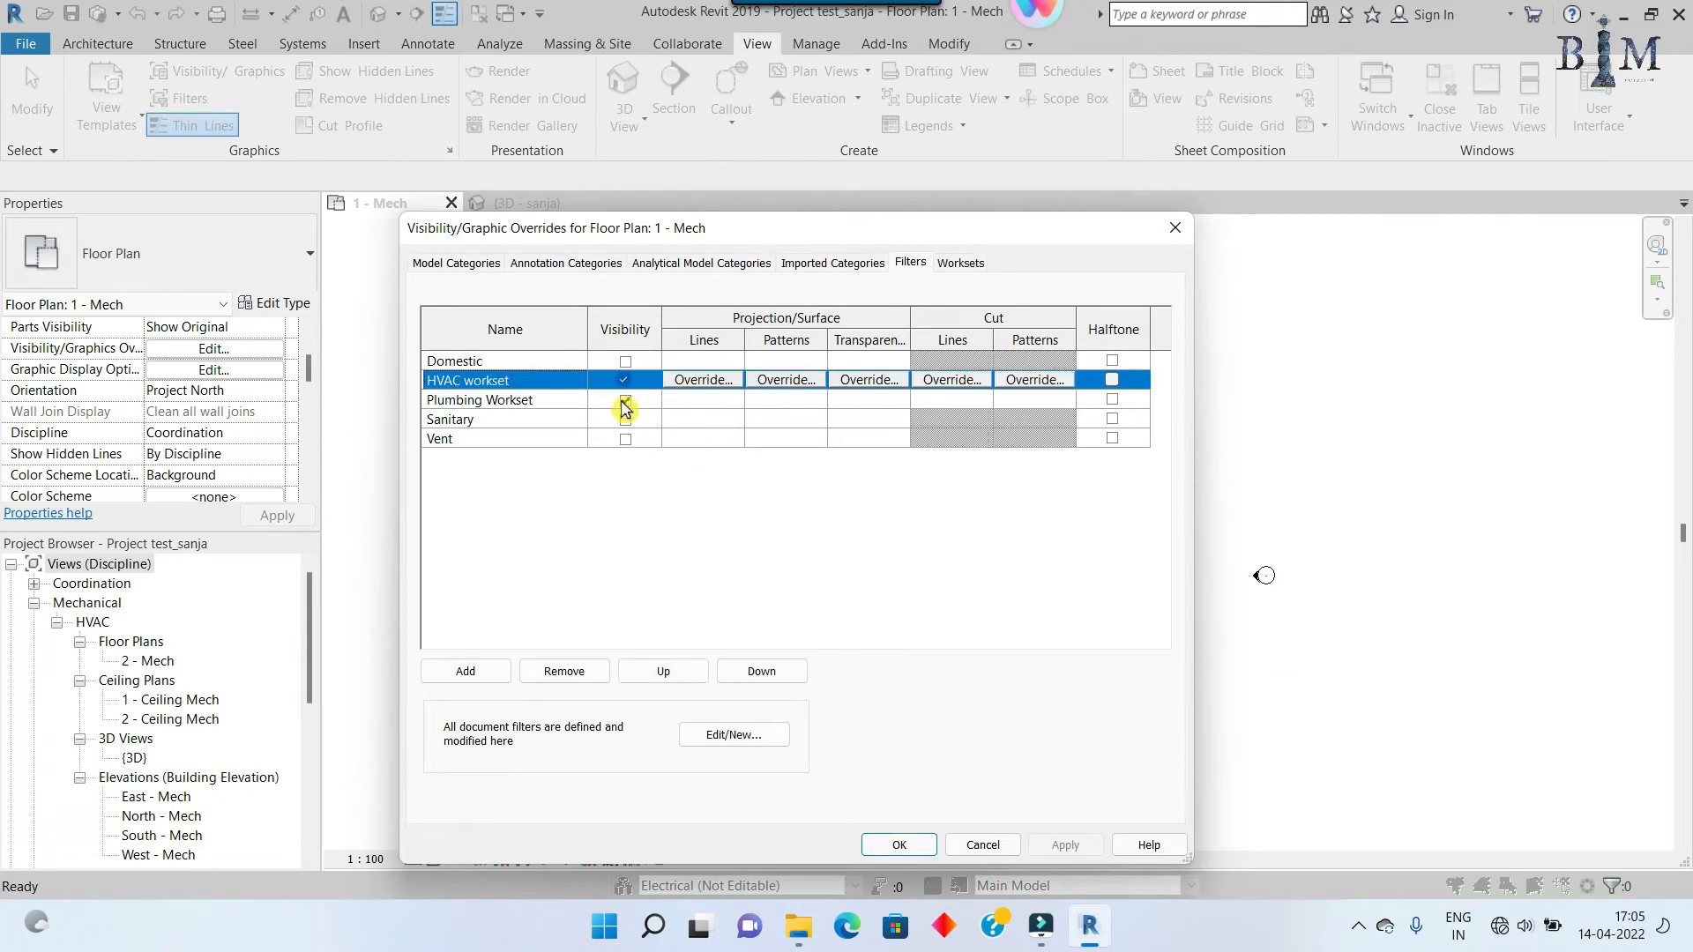
click(720, 381)
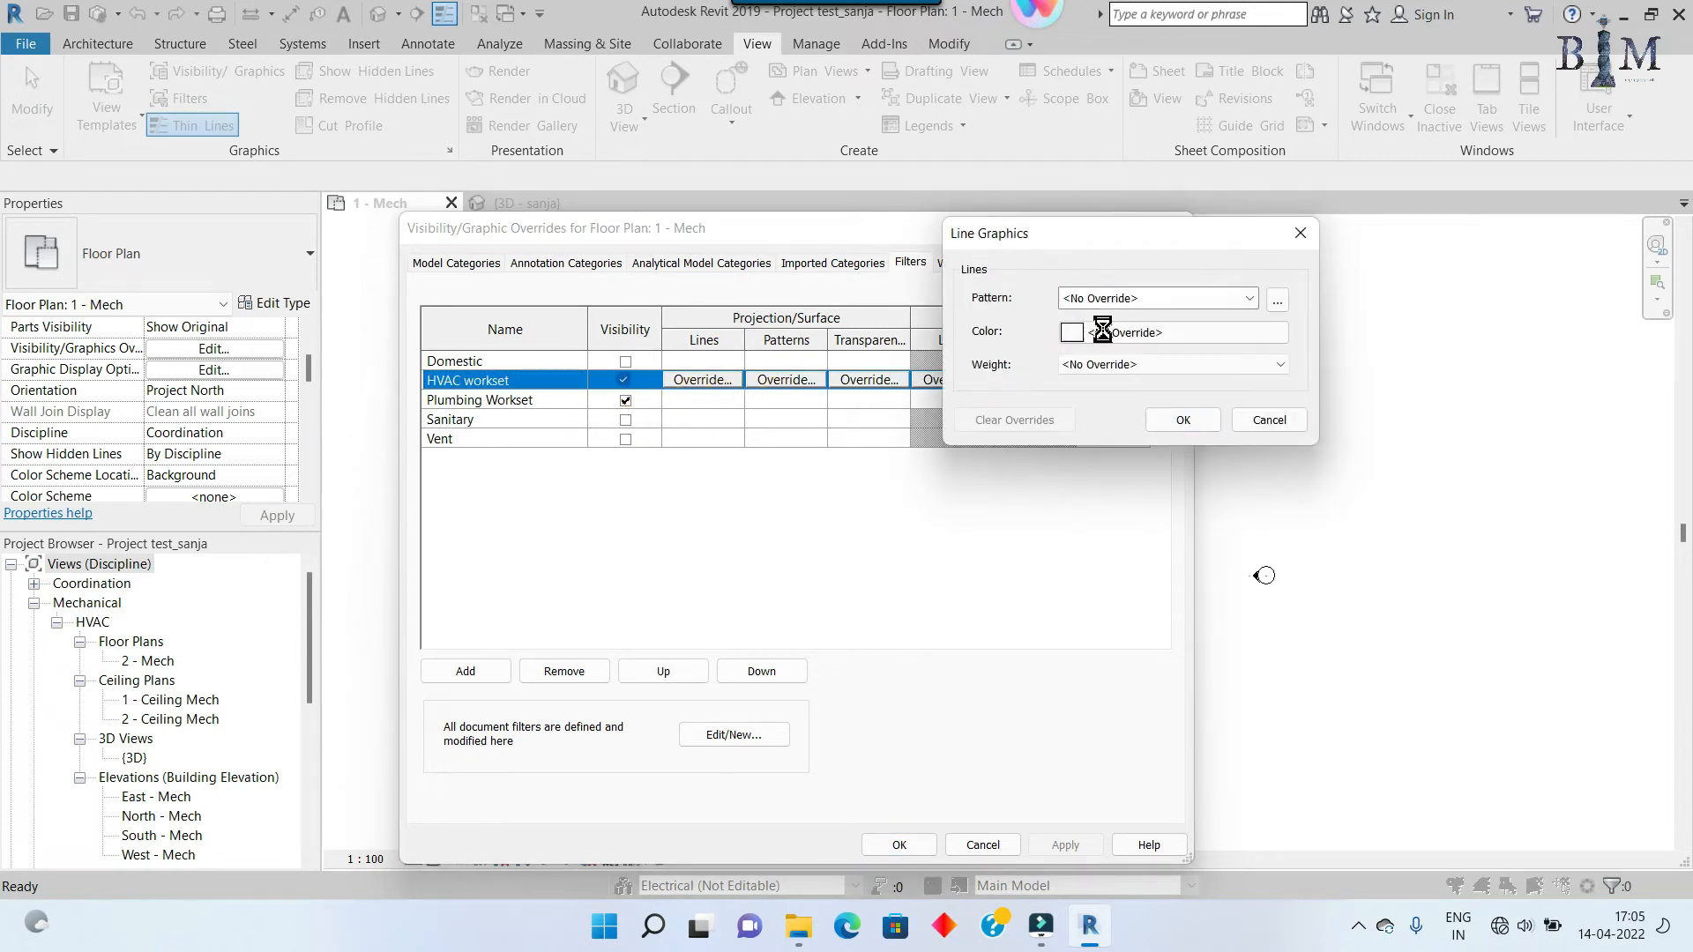
click(1109, 330)
click(998, 359)
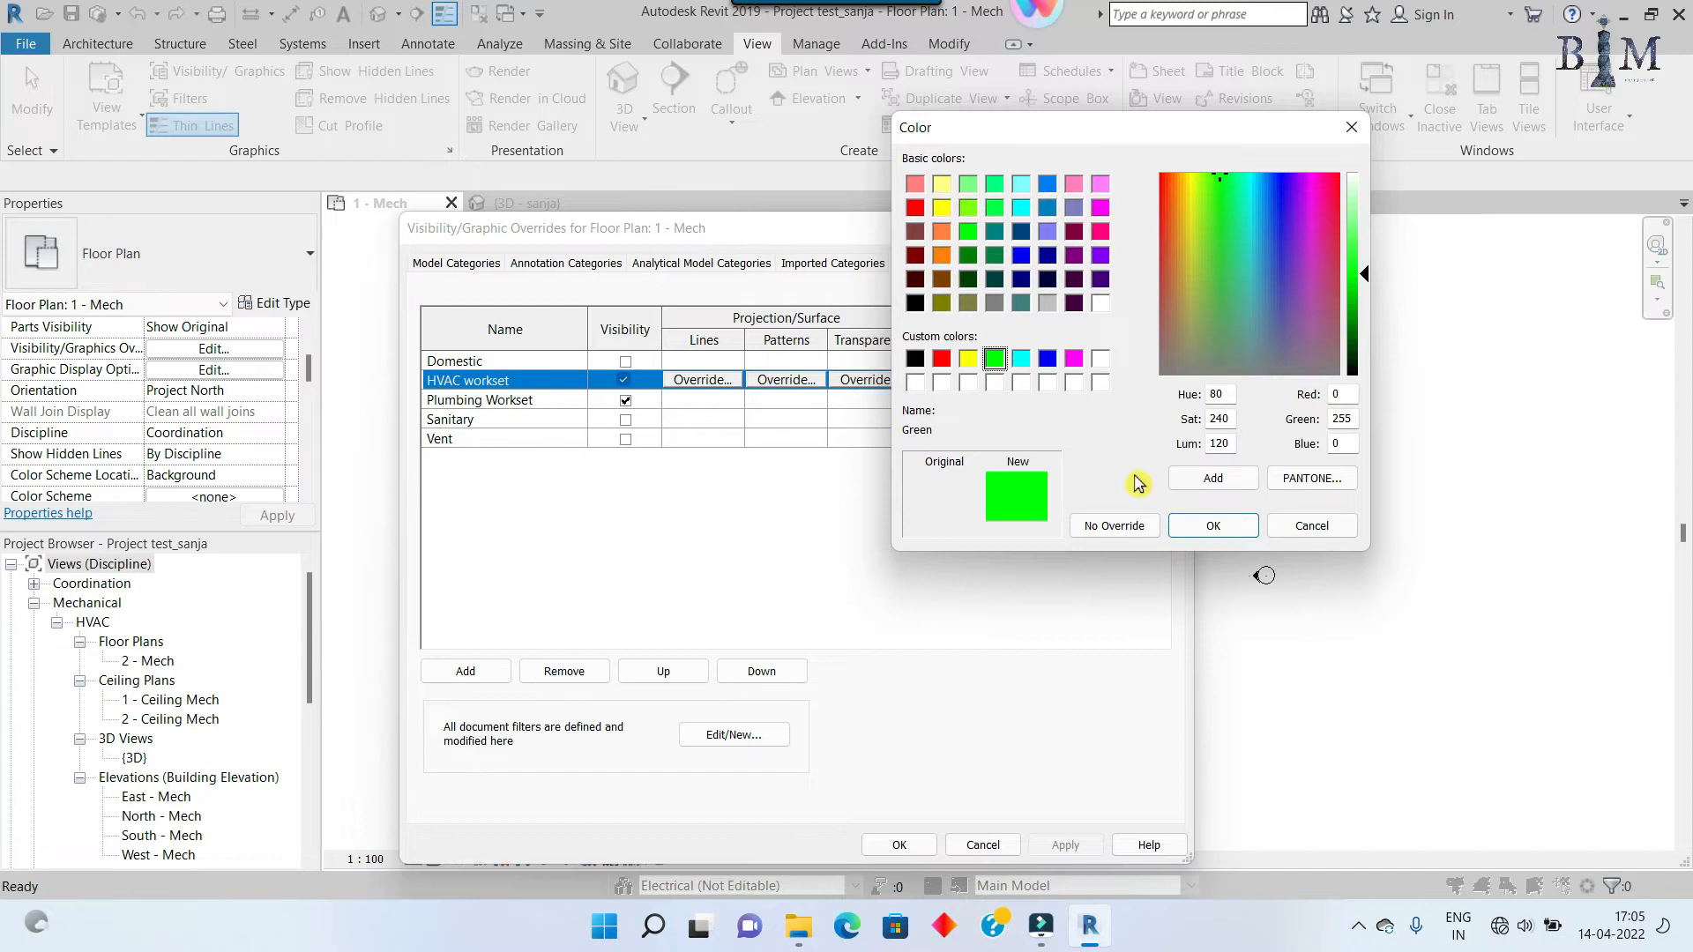
click(1213, 526)
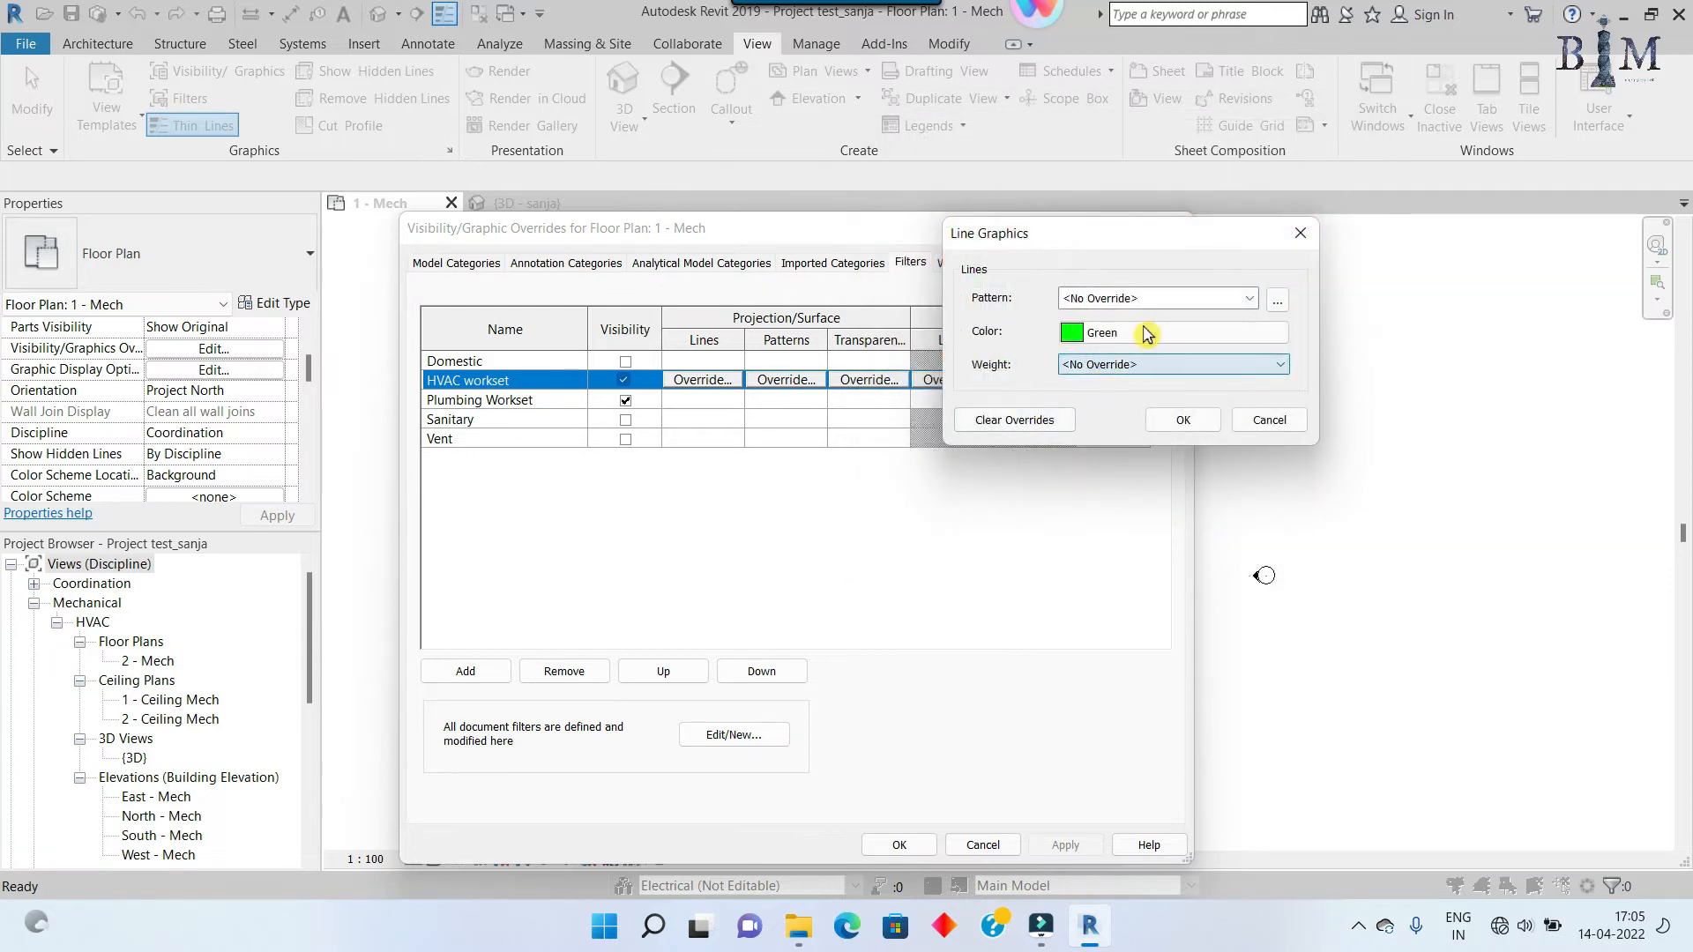
click(1146, 364)
click(1146, 397)
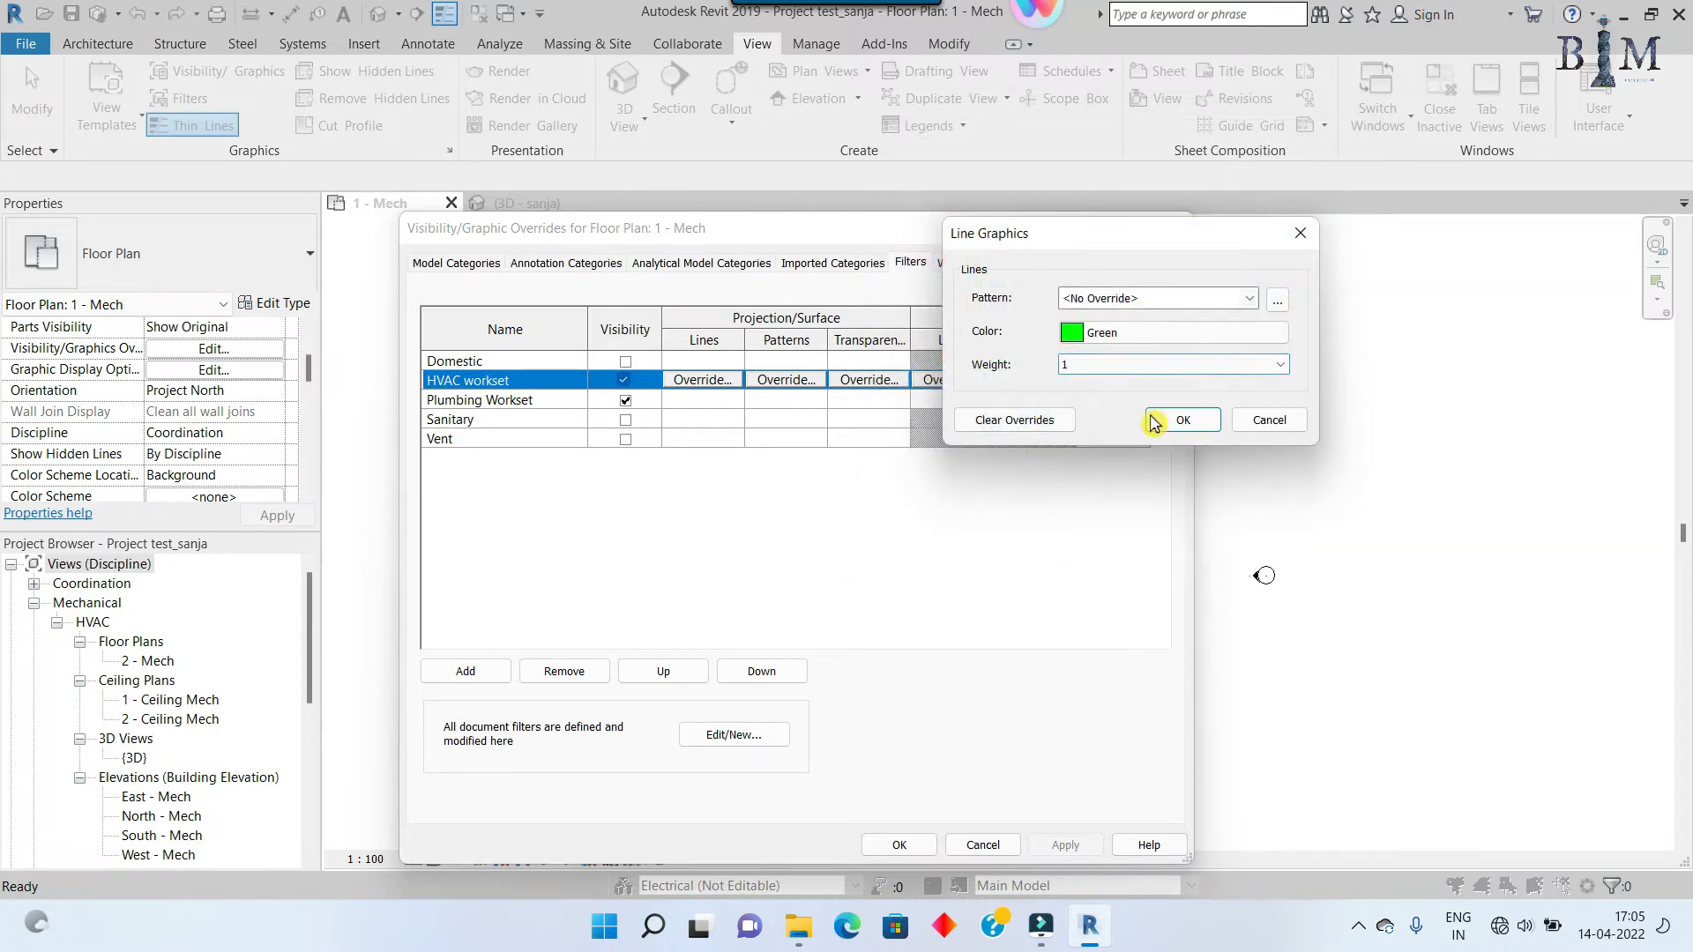
click(1181, 421)
Step: Override the Plumbing Workset filter's projection lines with magenta and a line weight, and accept the plan's overrides
click(533, 402)
drag(696, 247, 1258, 246)
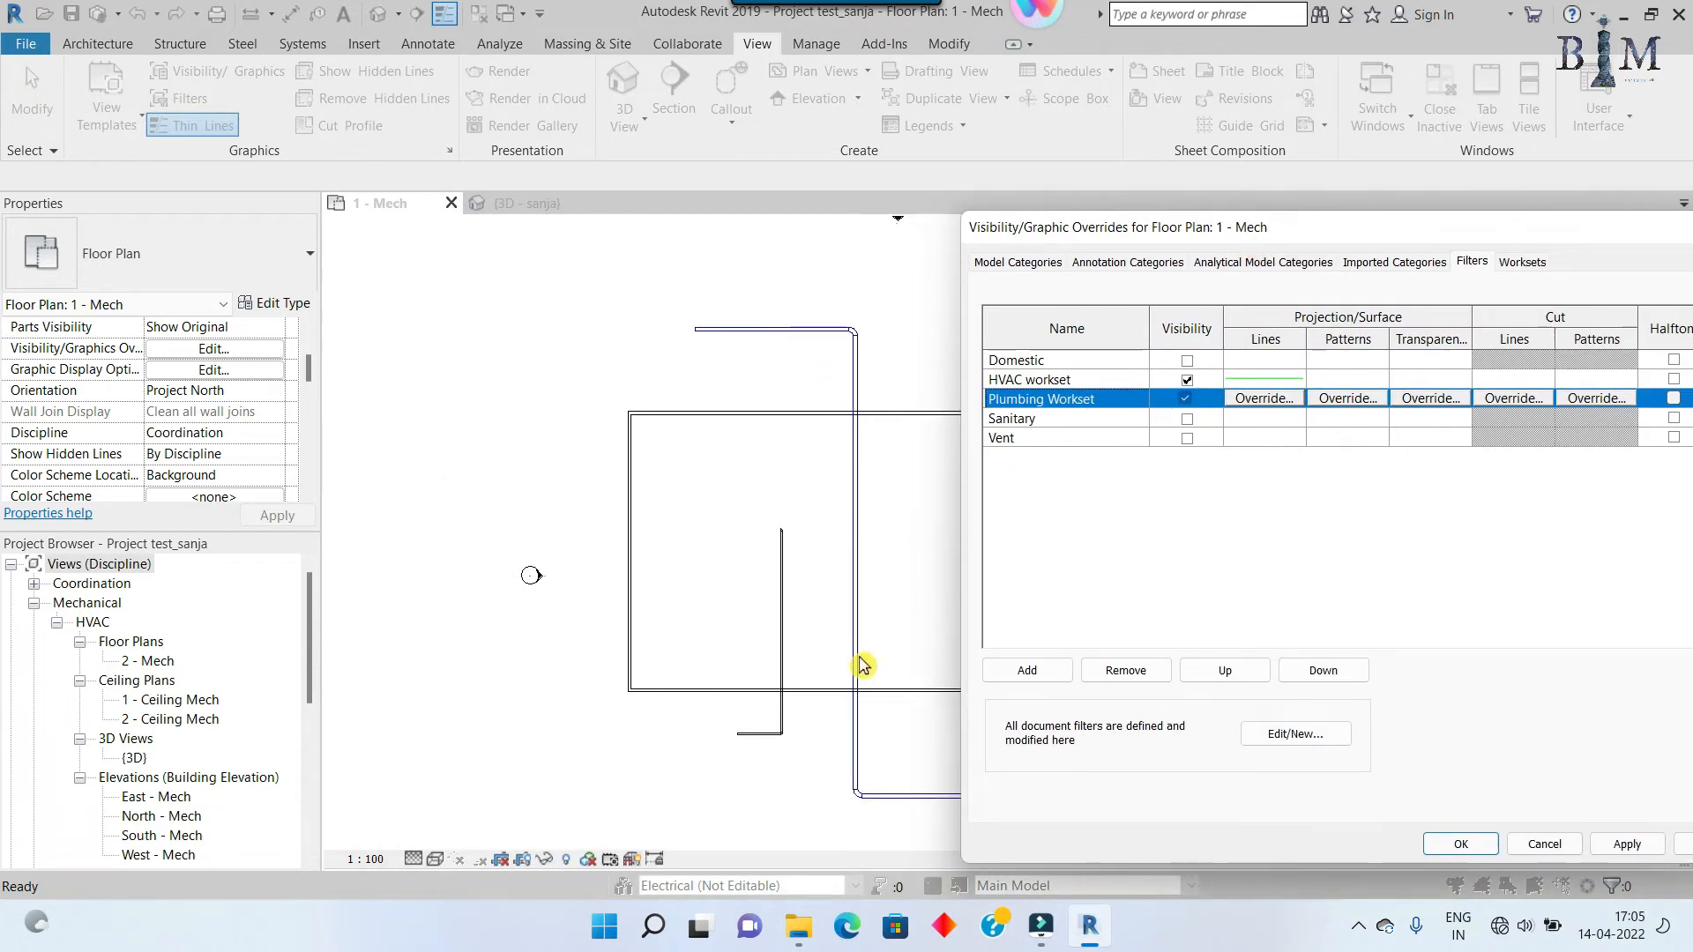
drag(1263, 240, 1146, 223)
click(1148, 388)
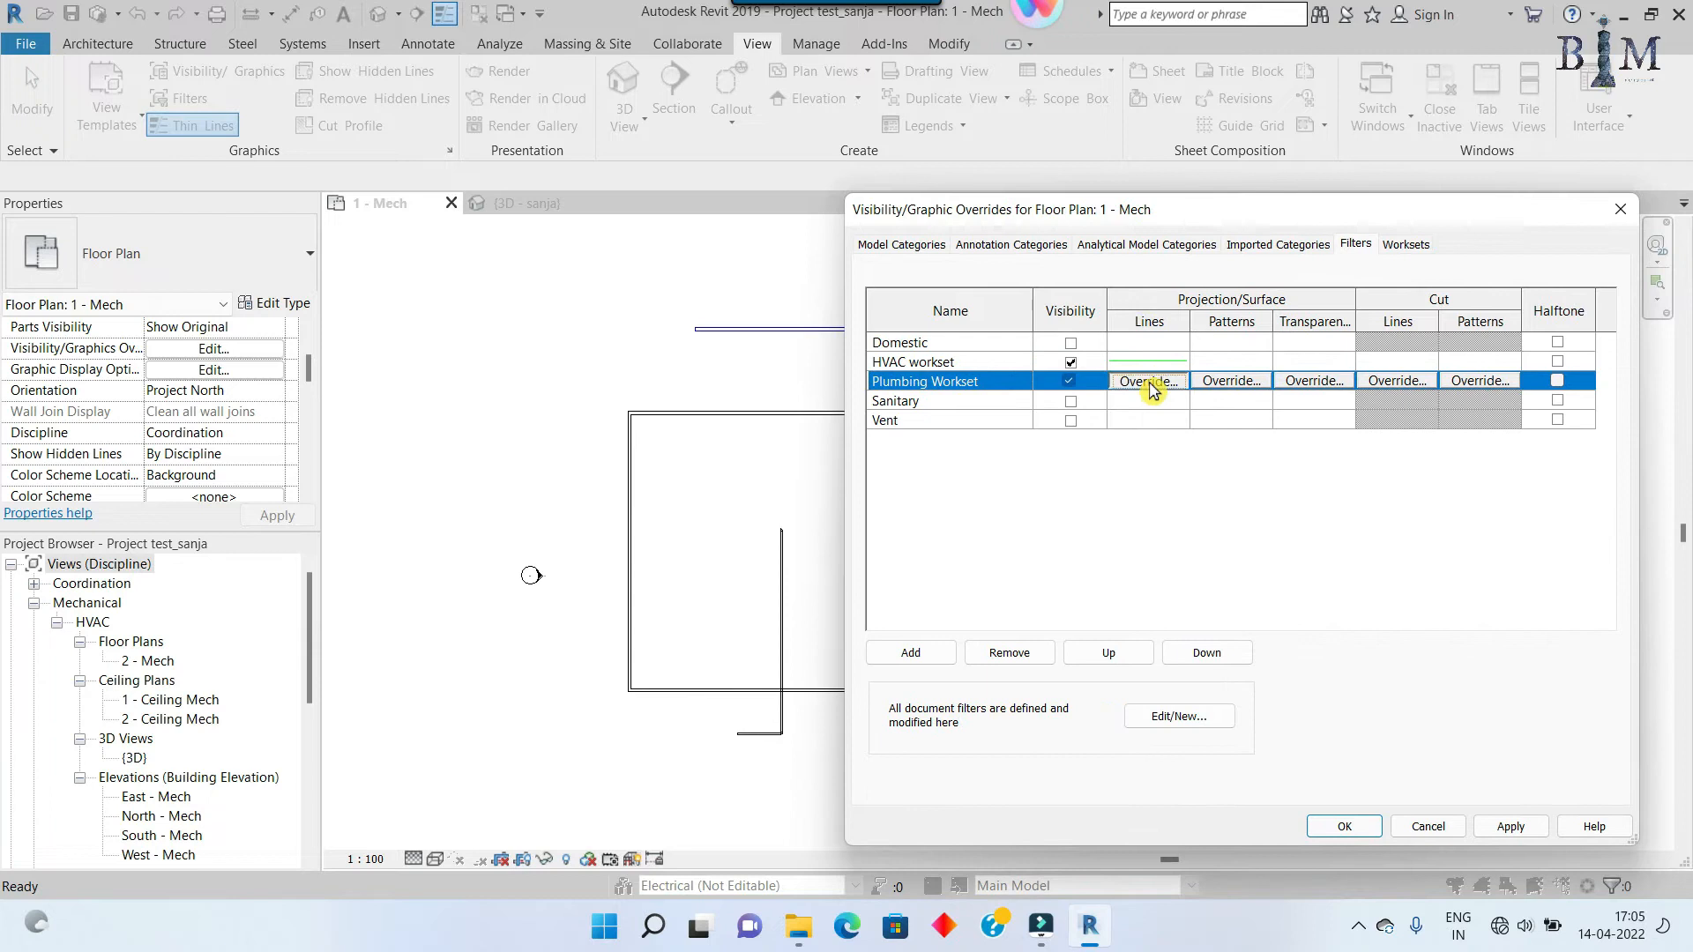
click(1118, 339)
click(1074, 366)
click(1183, 525)
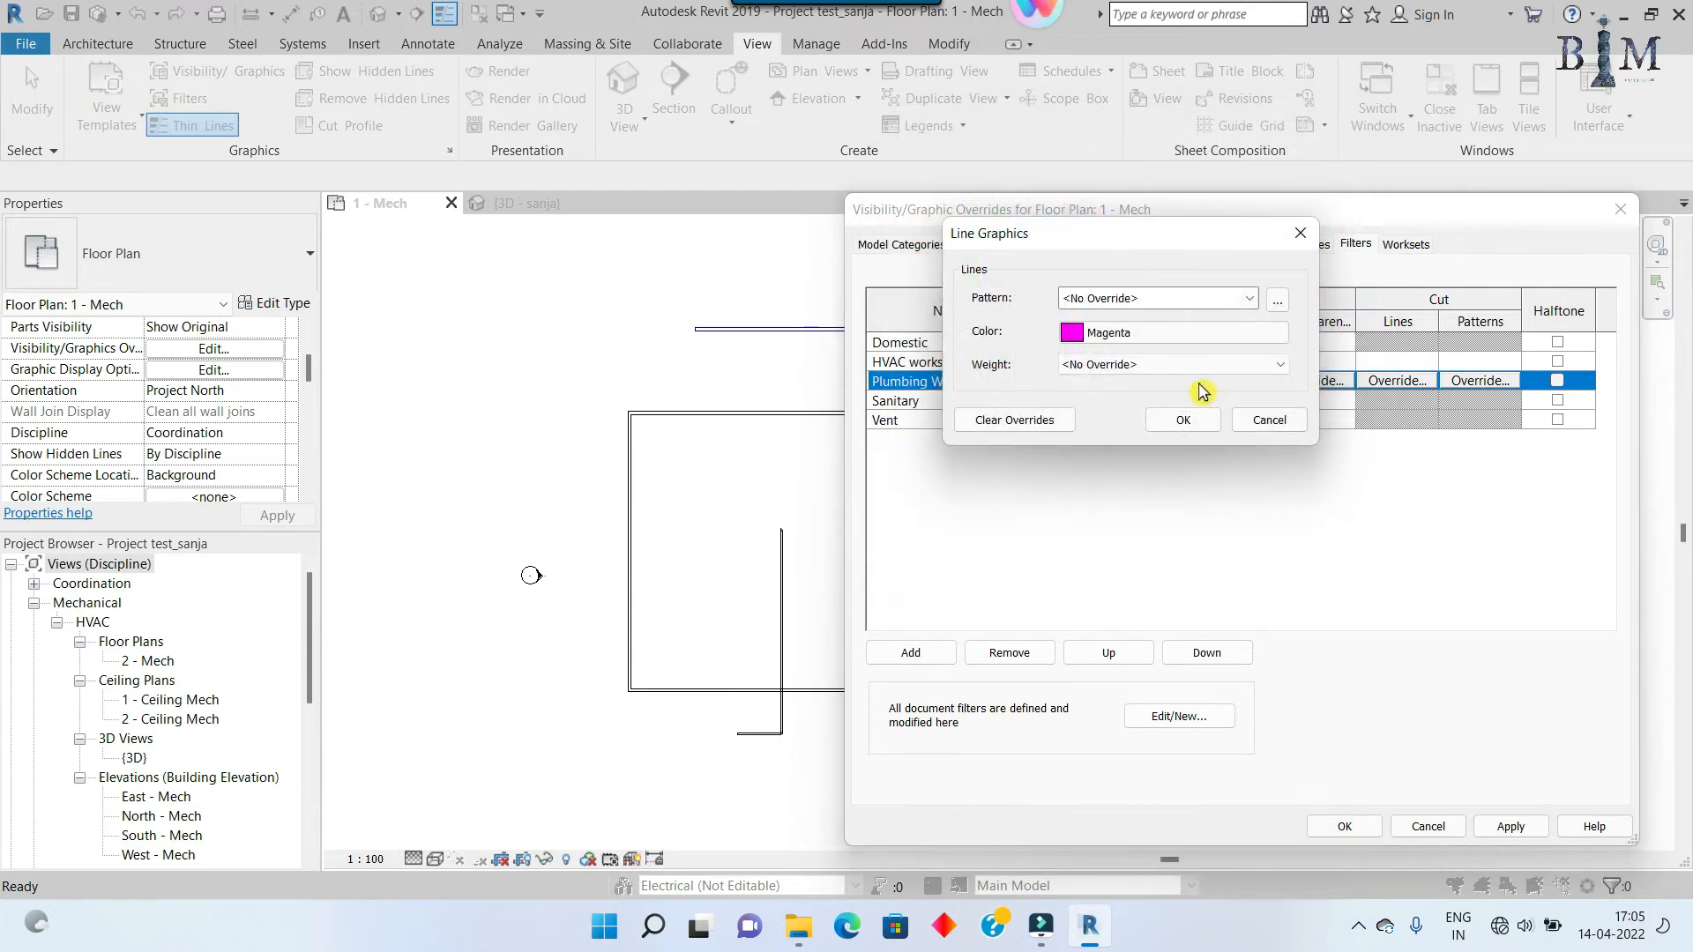
click(1156, 368)
click(1159, 453)
click(1182, 420)
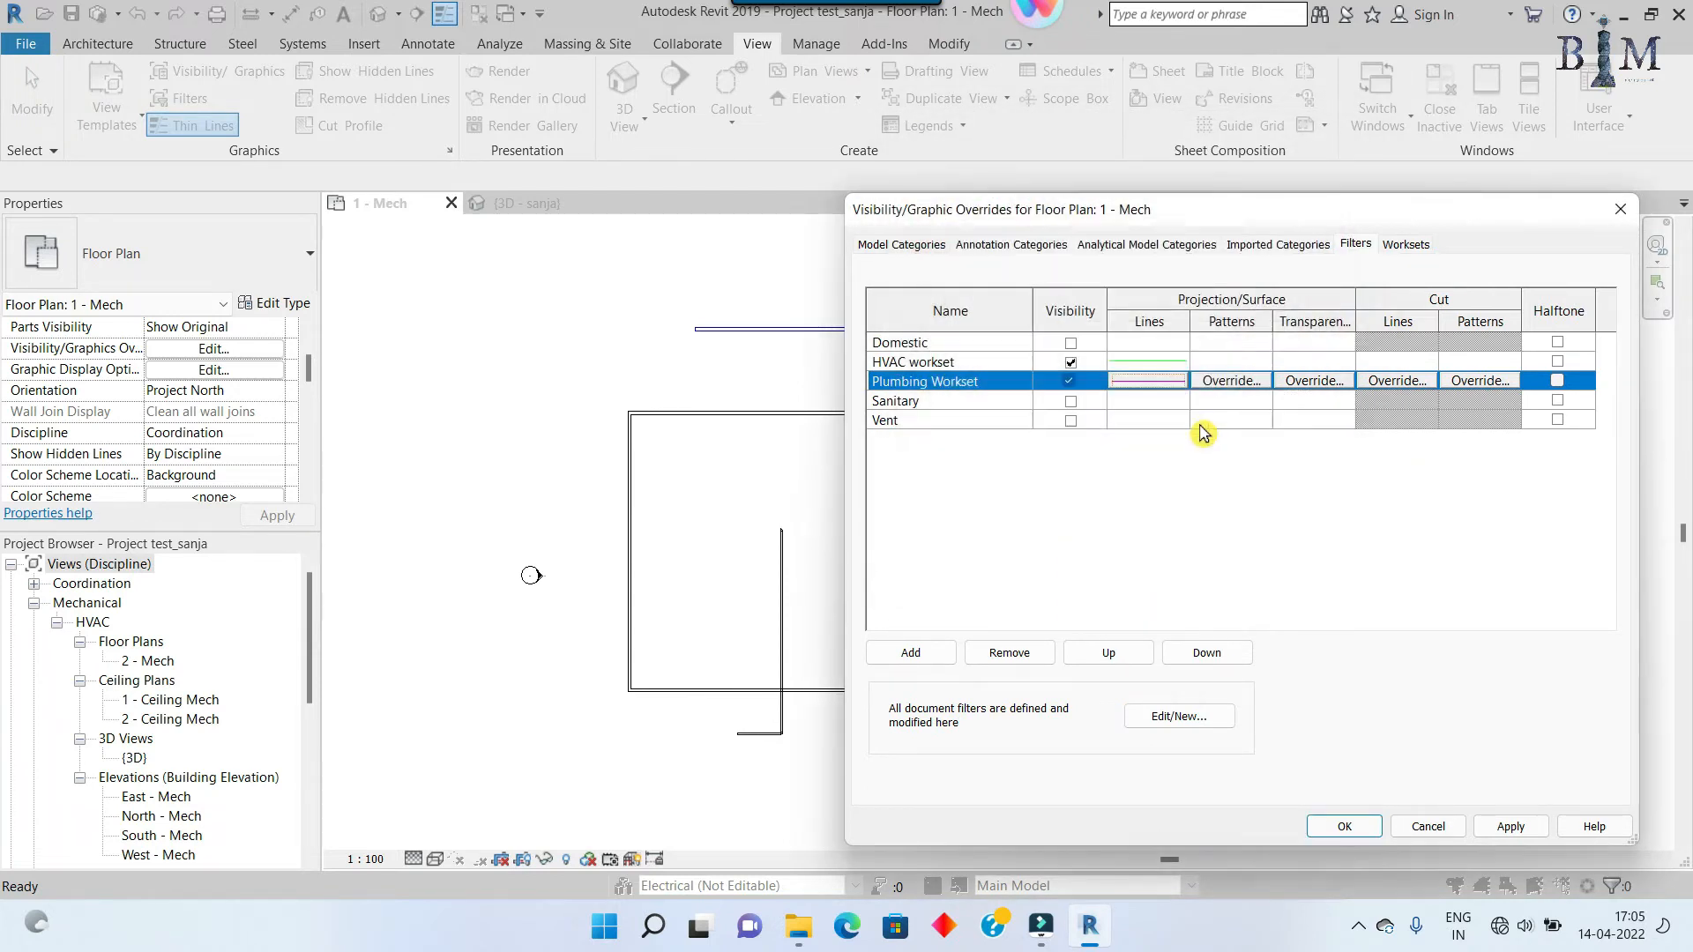
click(1346, 826)
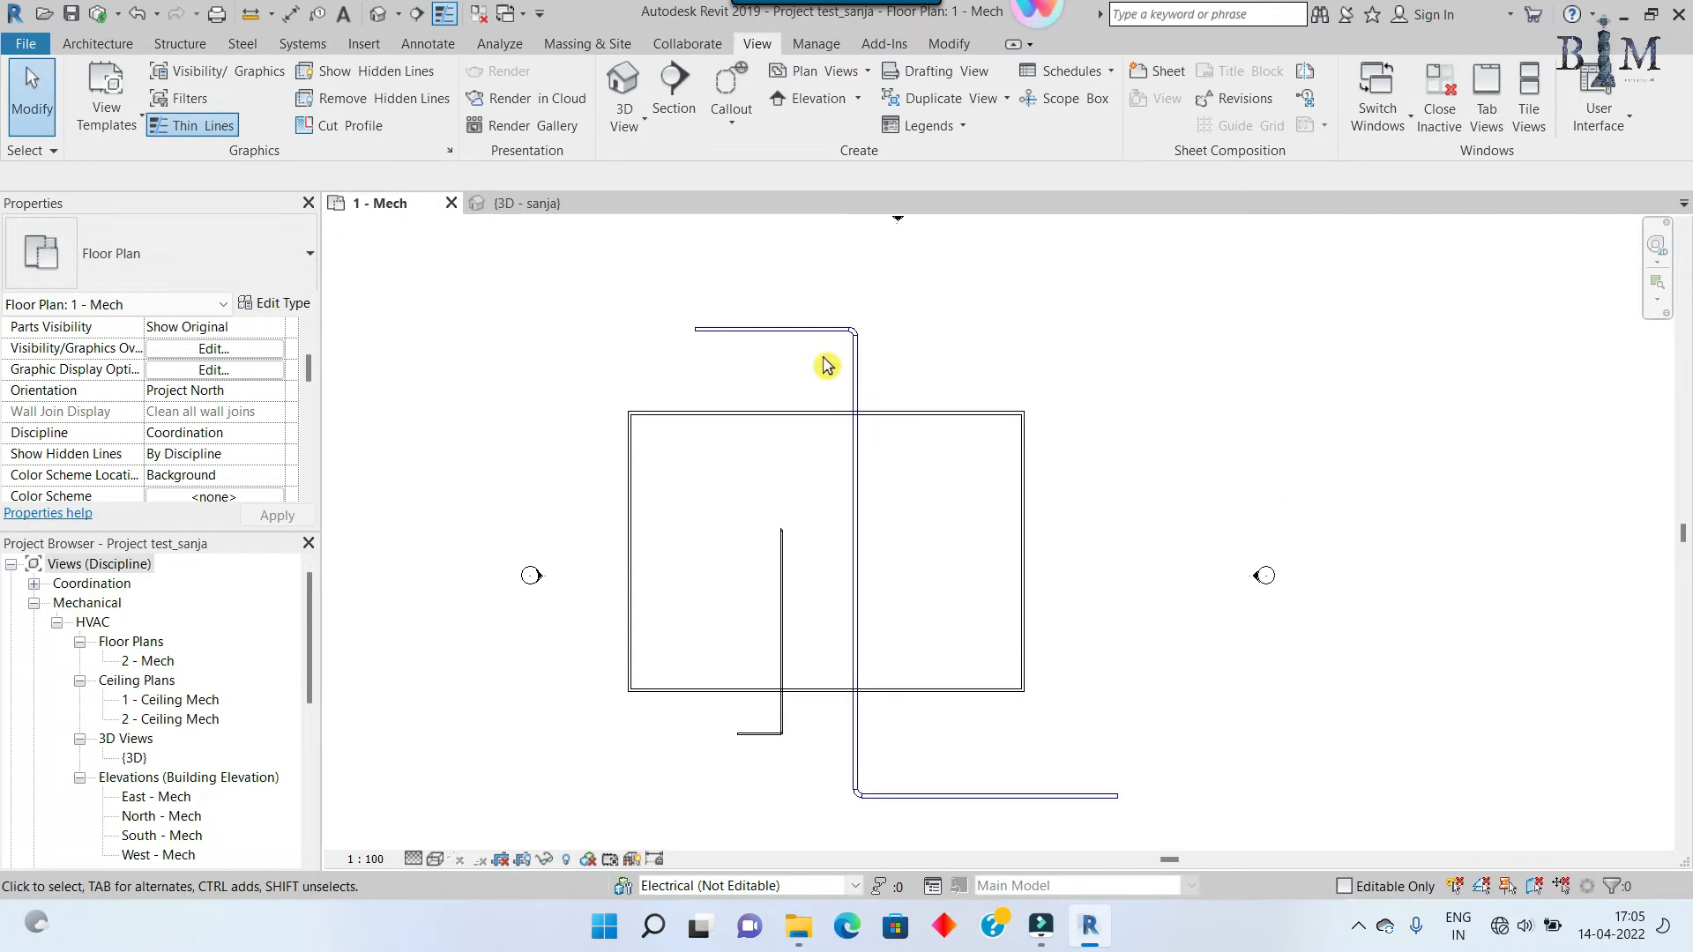
Step: Assign the whole duct network, including its fittings, to the HVAC workset
key(Tab)
key(Tab)
key(Tab)
key(Tab)
key(Tab)
key(Tab)
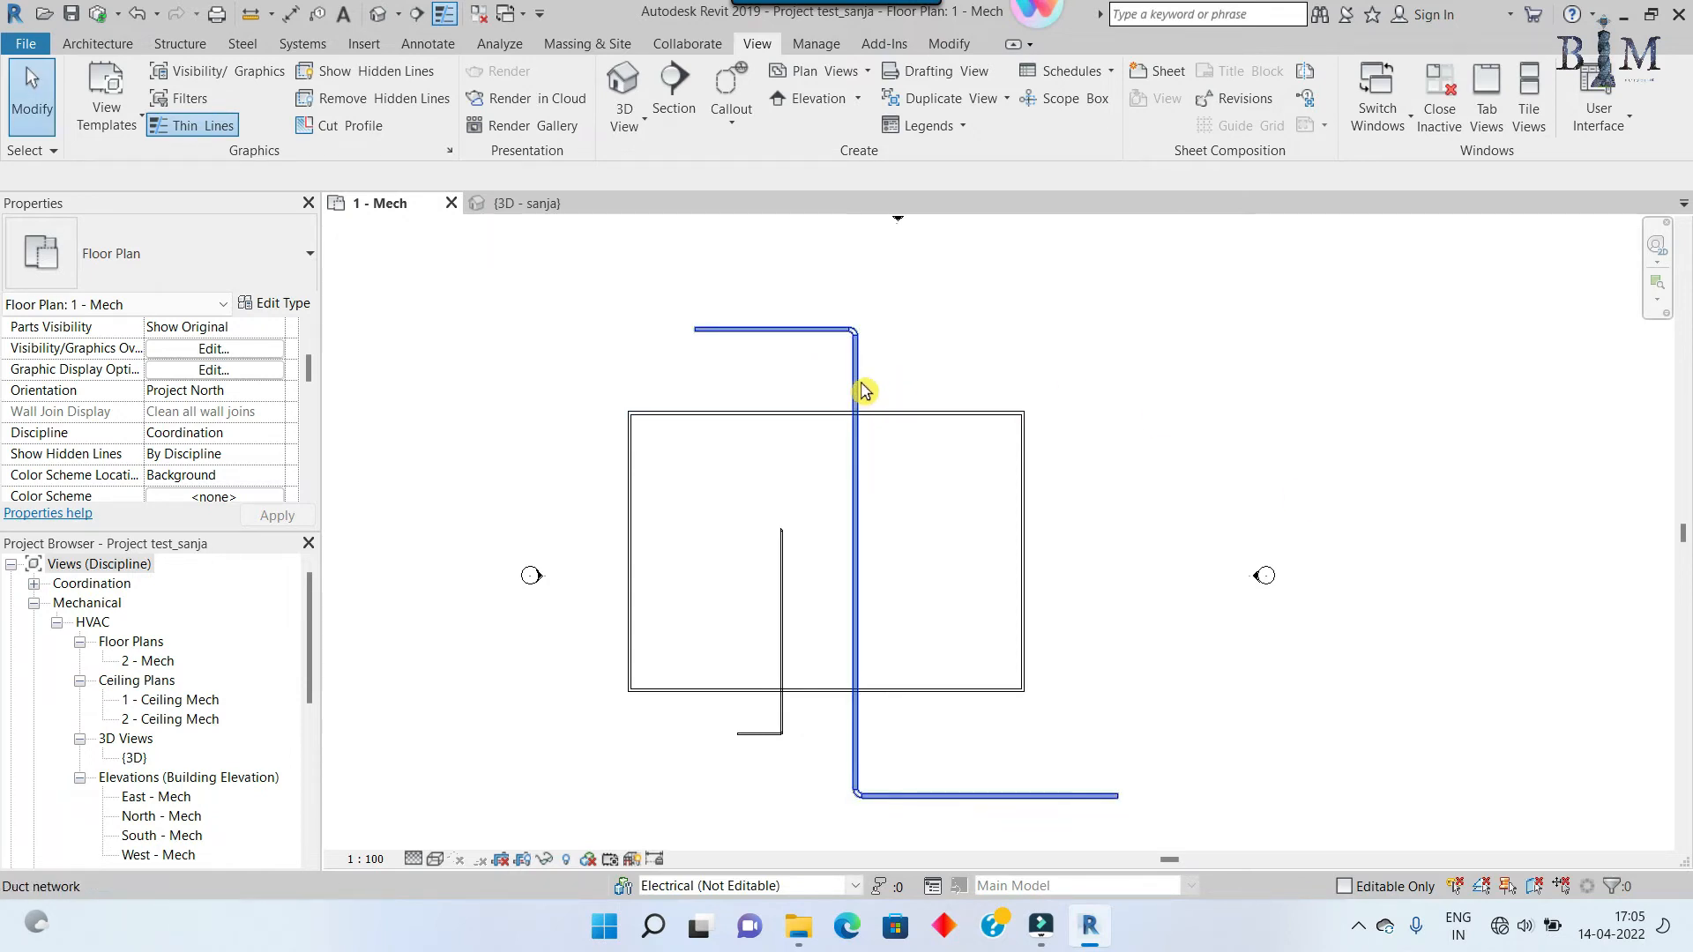
click(863, 391)
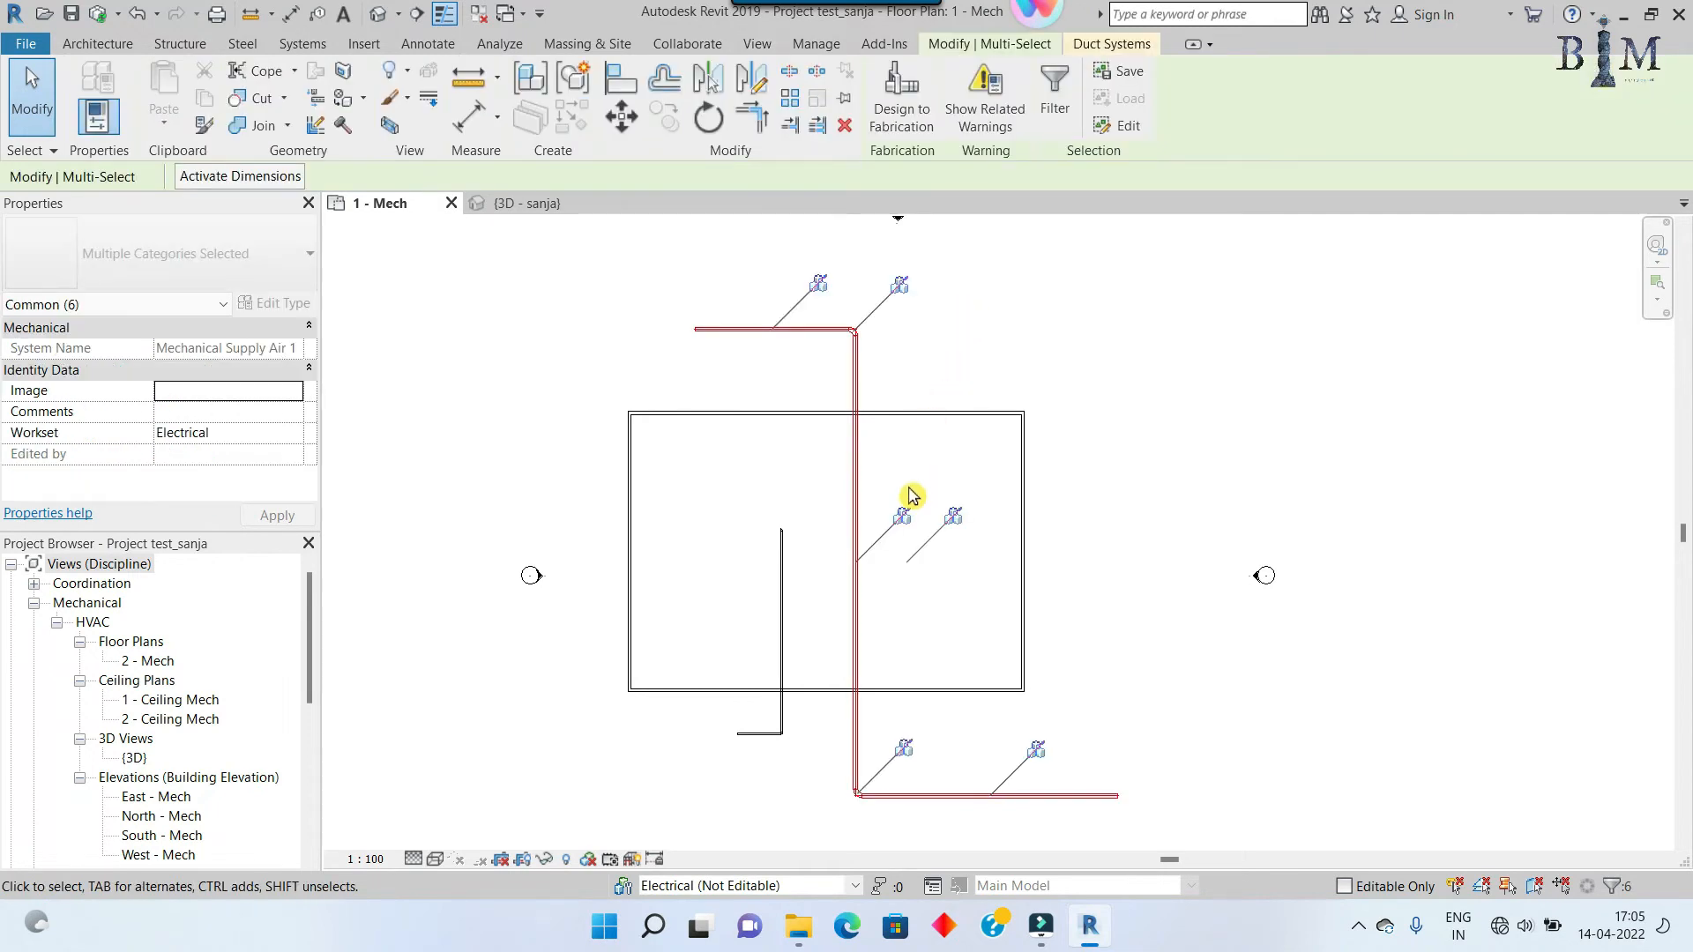
click(298, 438)
click(295, 433)
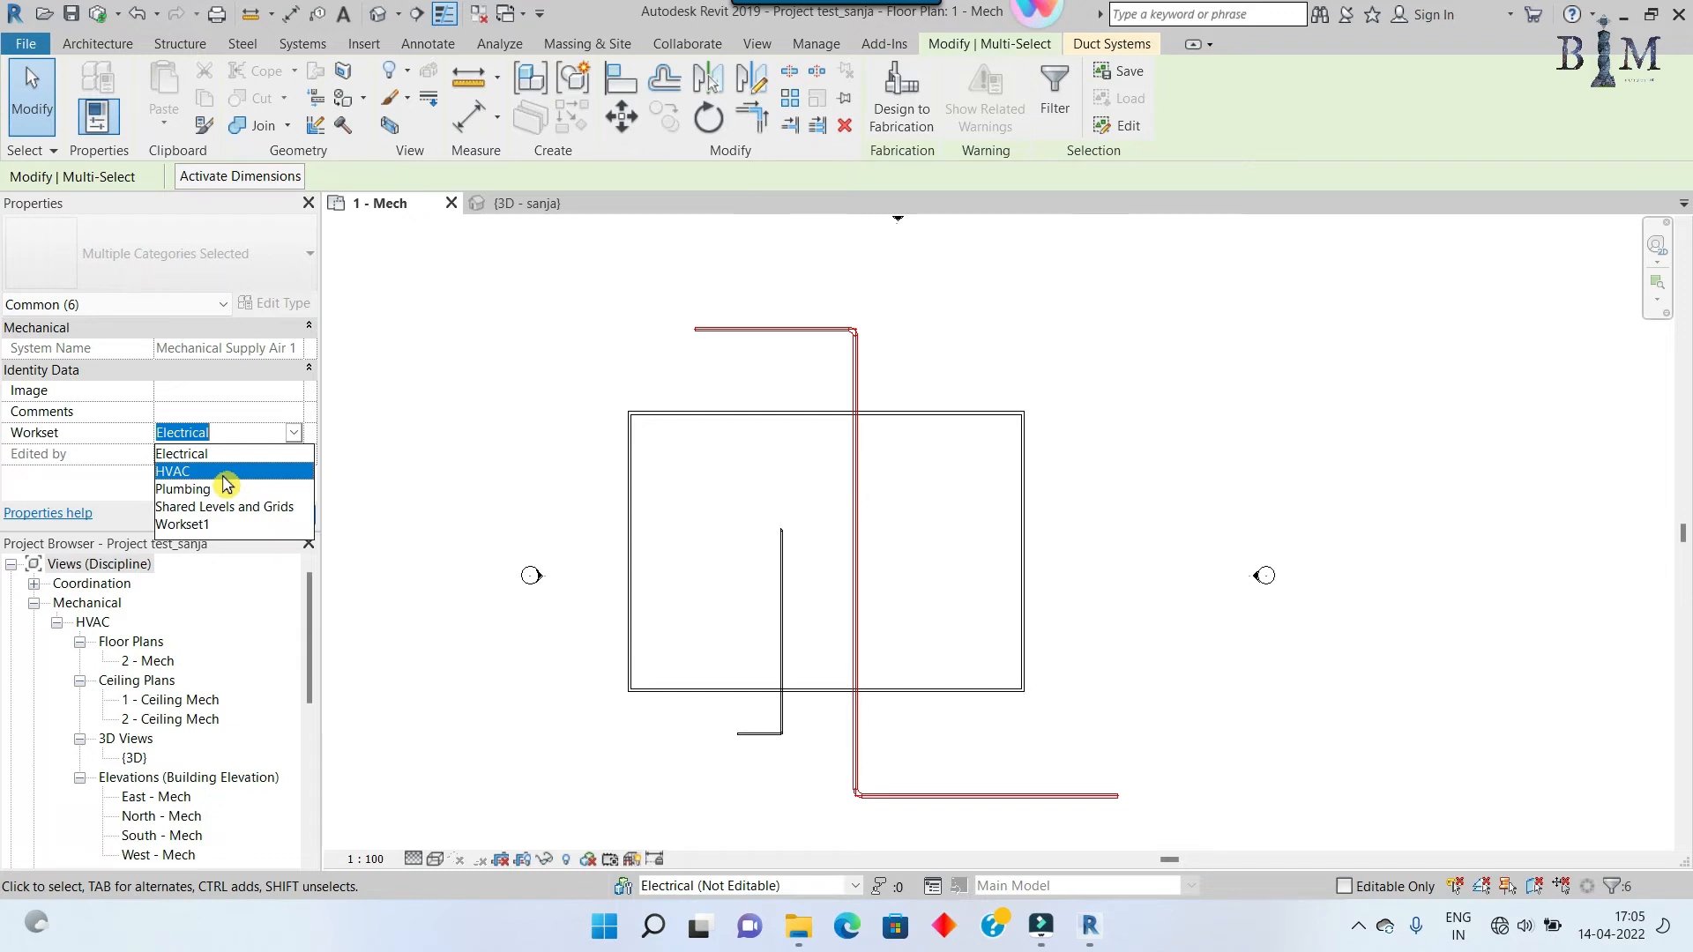
click(224, 473)
click(1012, 369)
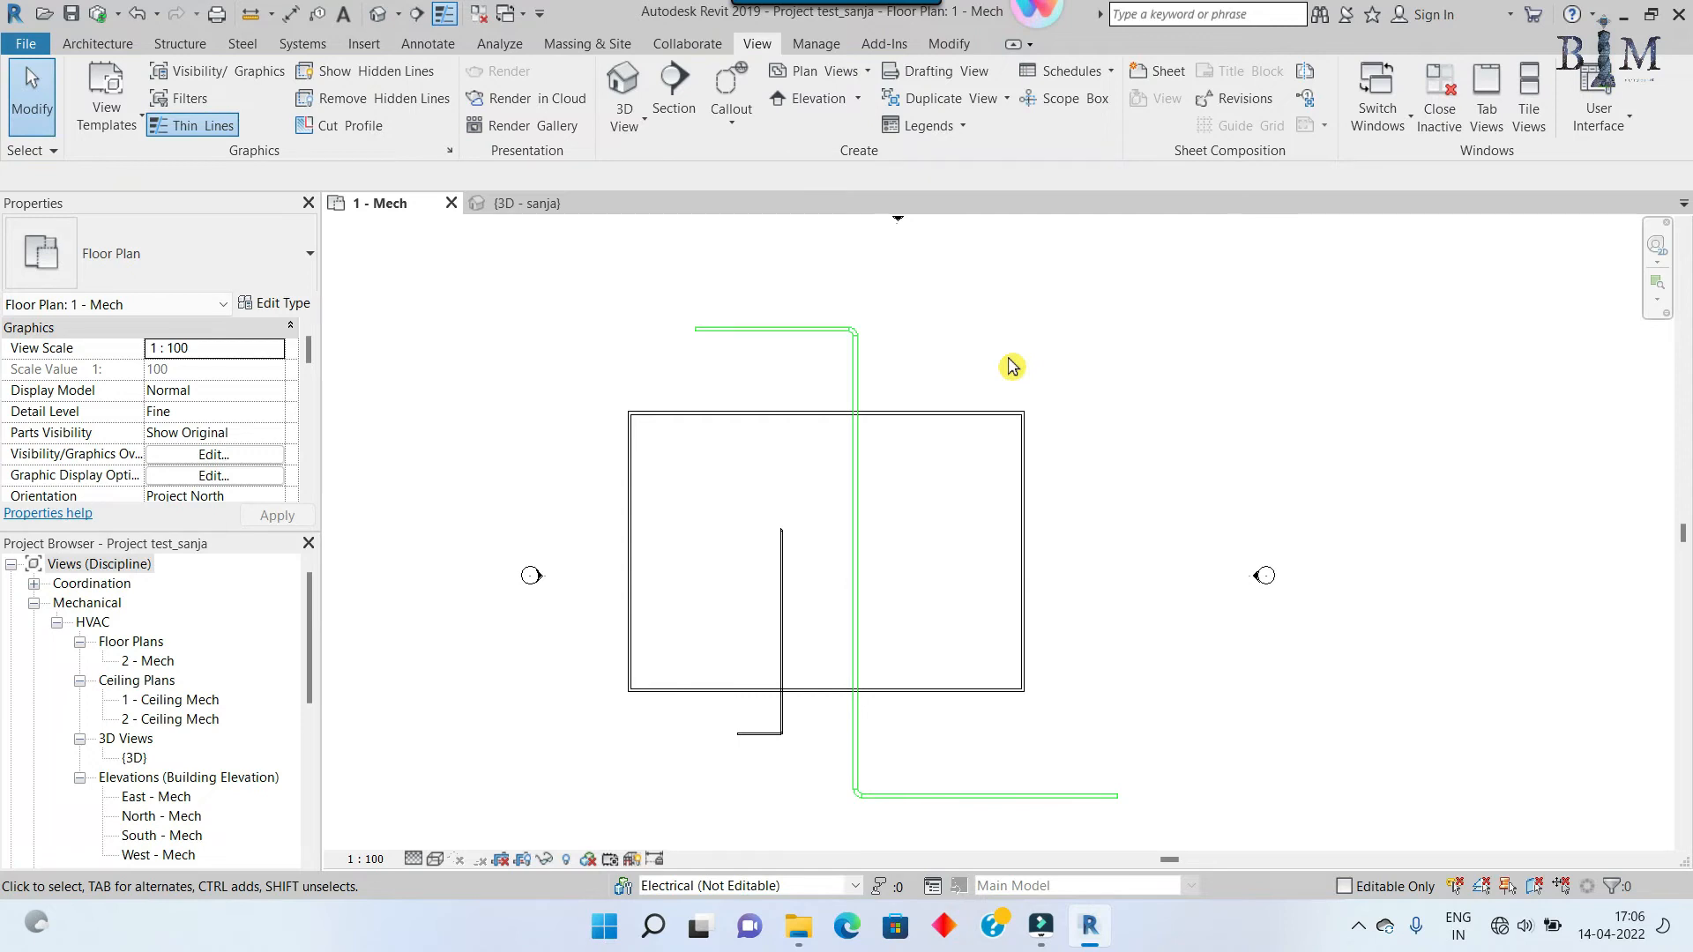
Step: Assign the entire connected pipe run inside the building to the Plumbing workset
key(Tab)
click(783, 564)
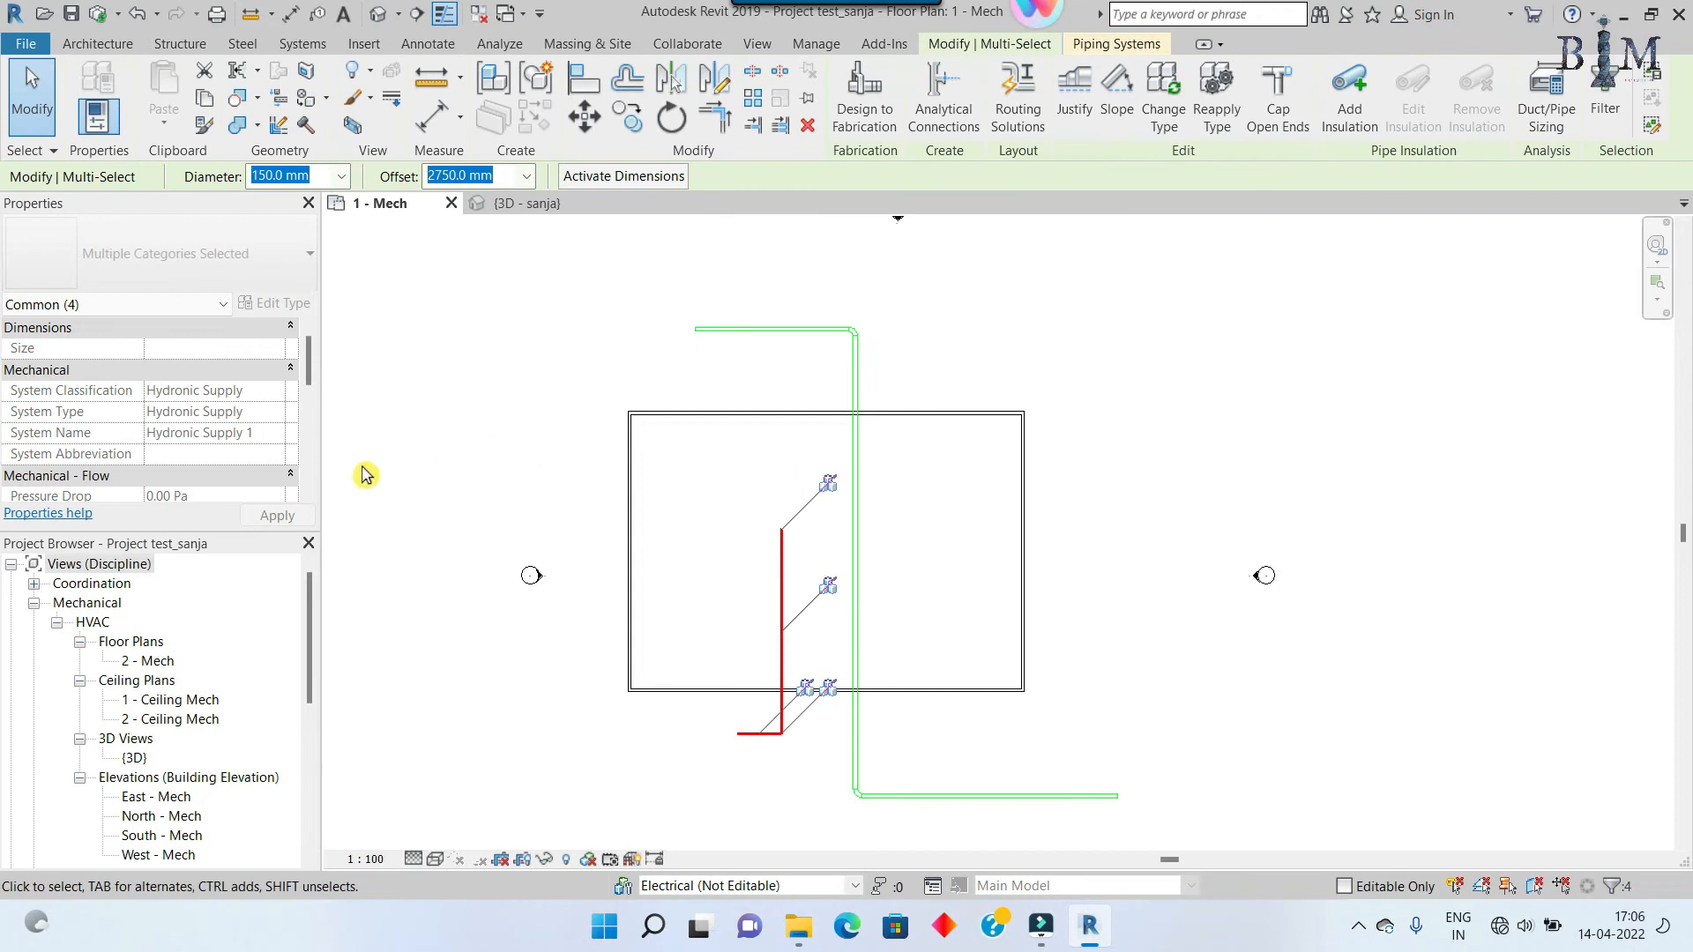
click(742, 629)
scroll(784, 656, up, 3)
scroll(784, 385, down, 1)
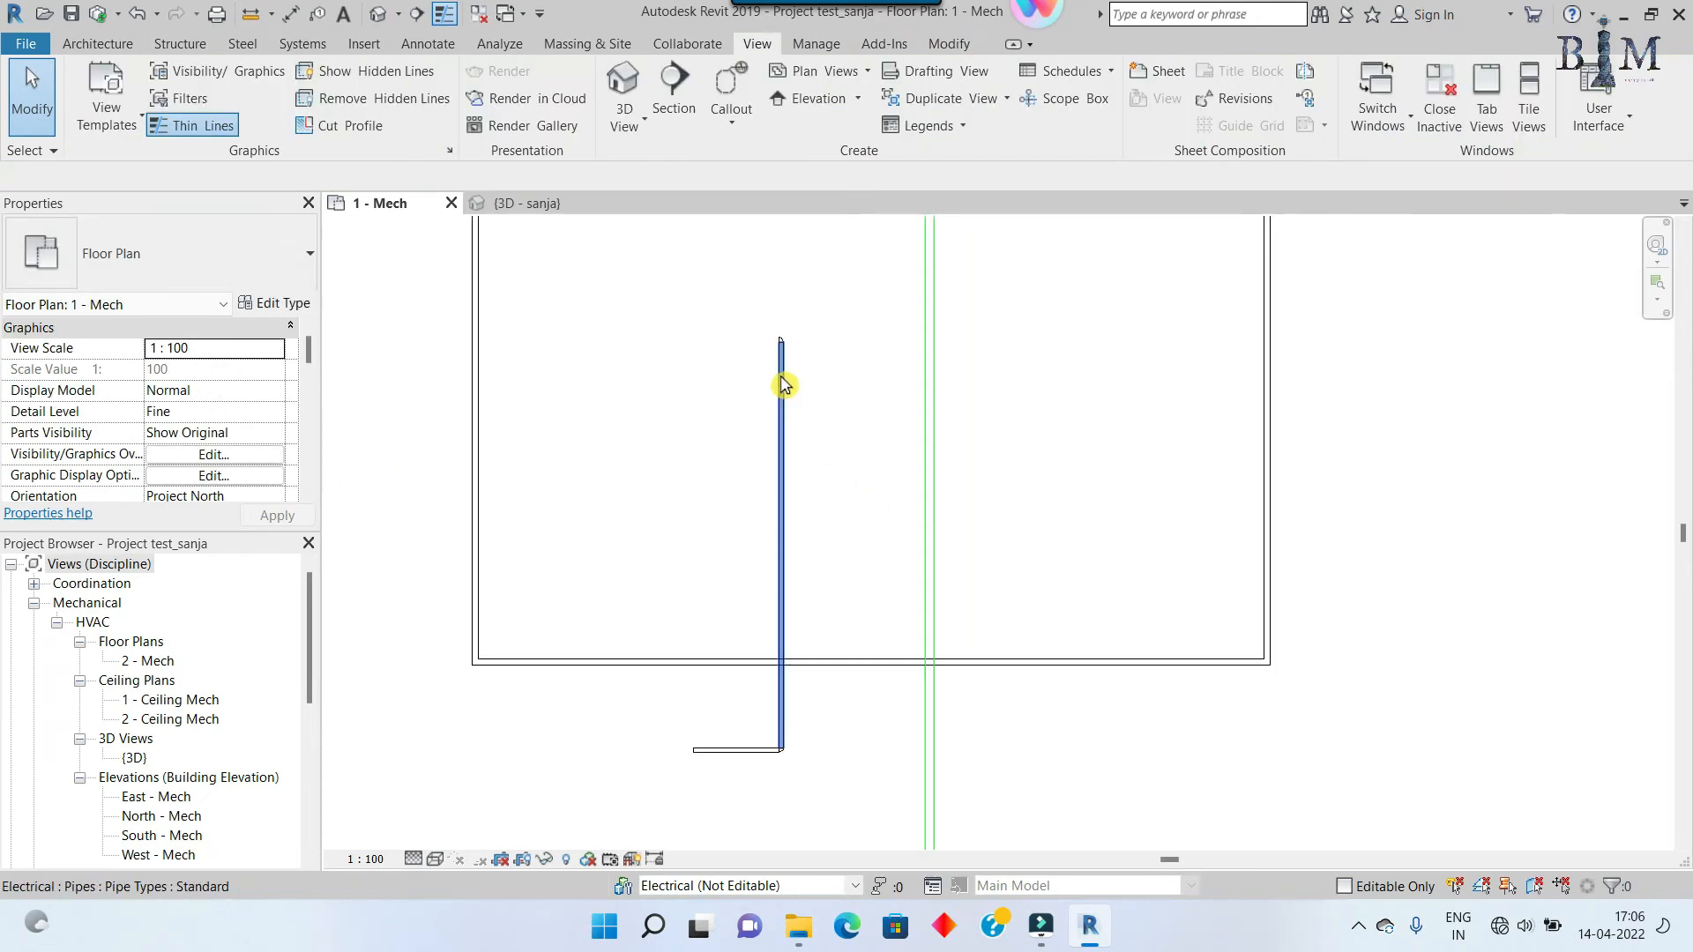
key(Tab)
click(783, 385)
scroll(256, 414, down, 5)
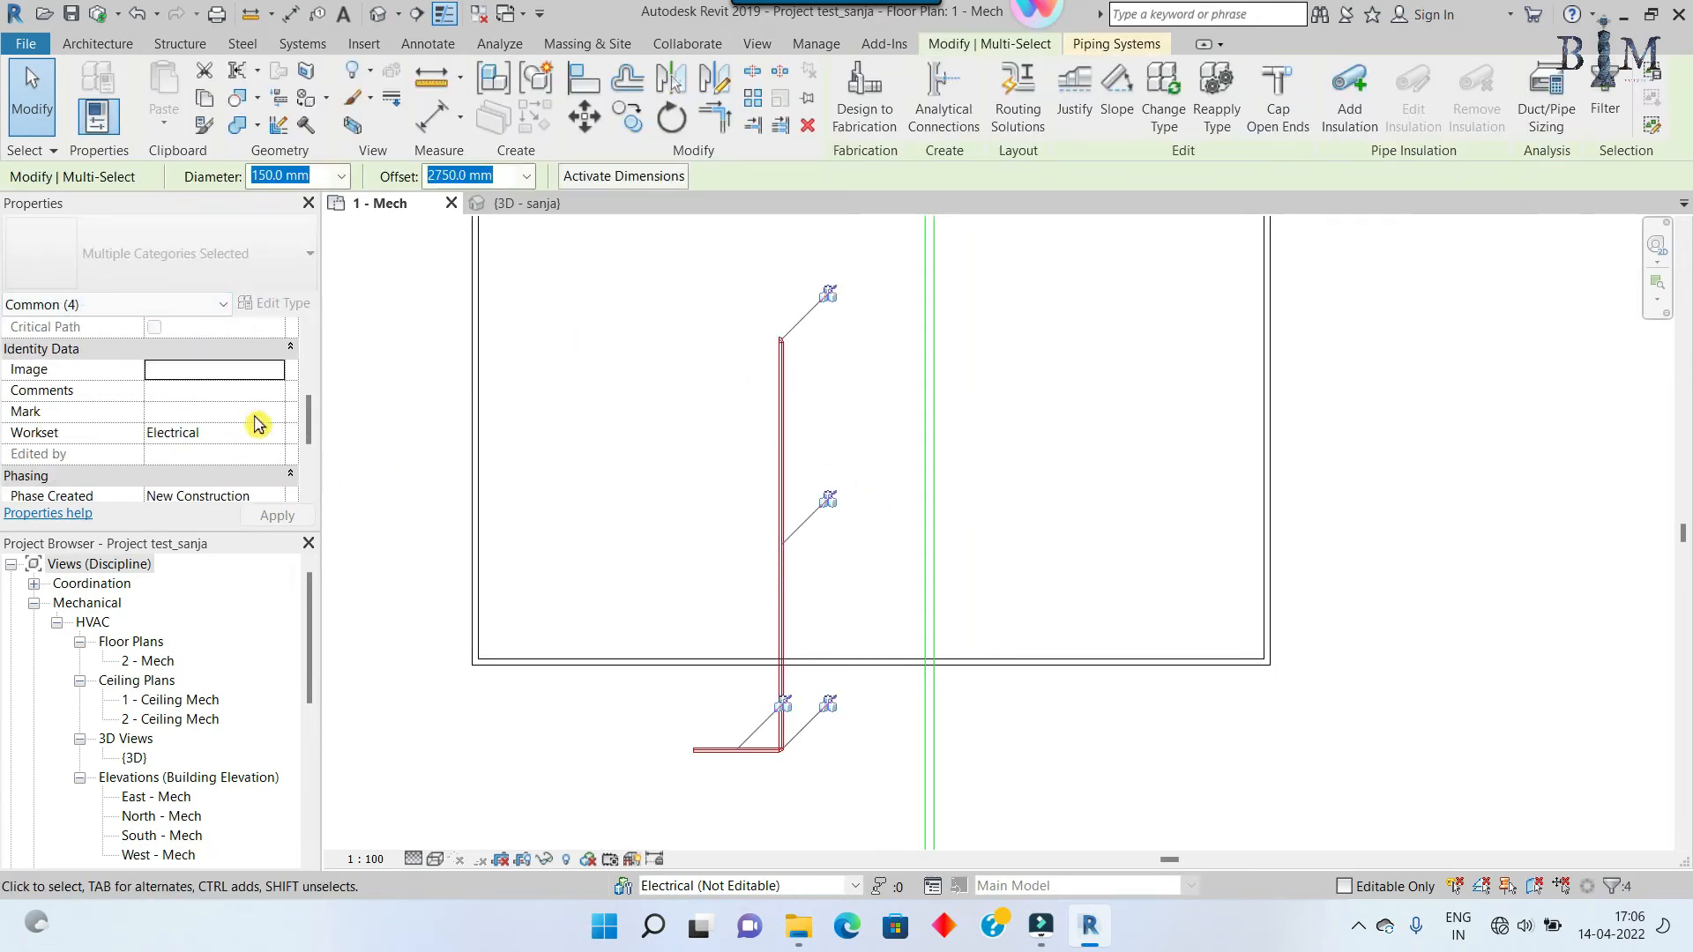
click(274, 436)
click(211, 490)
click(700, 496)
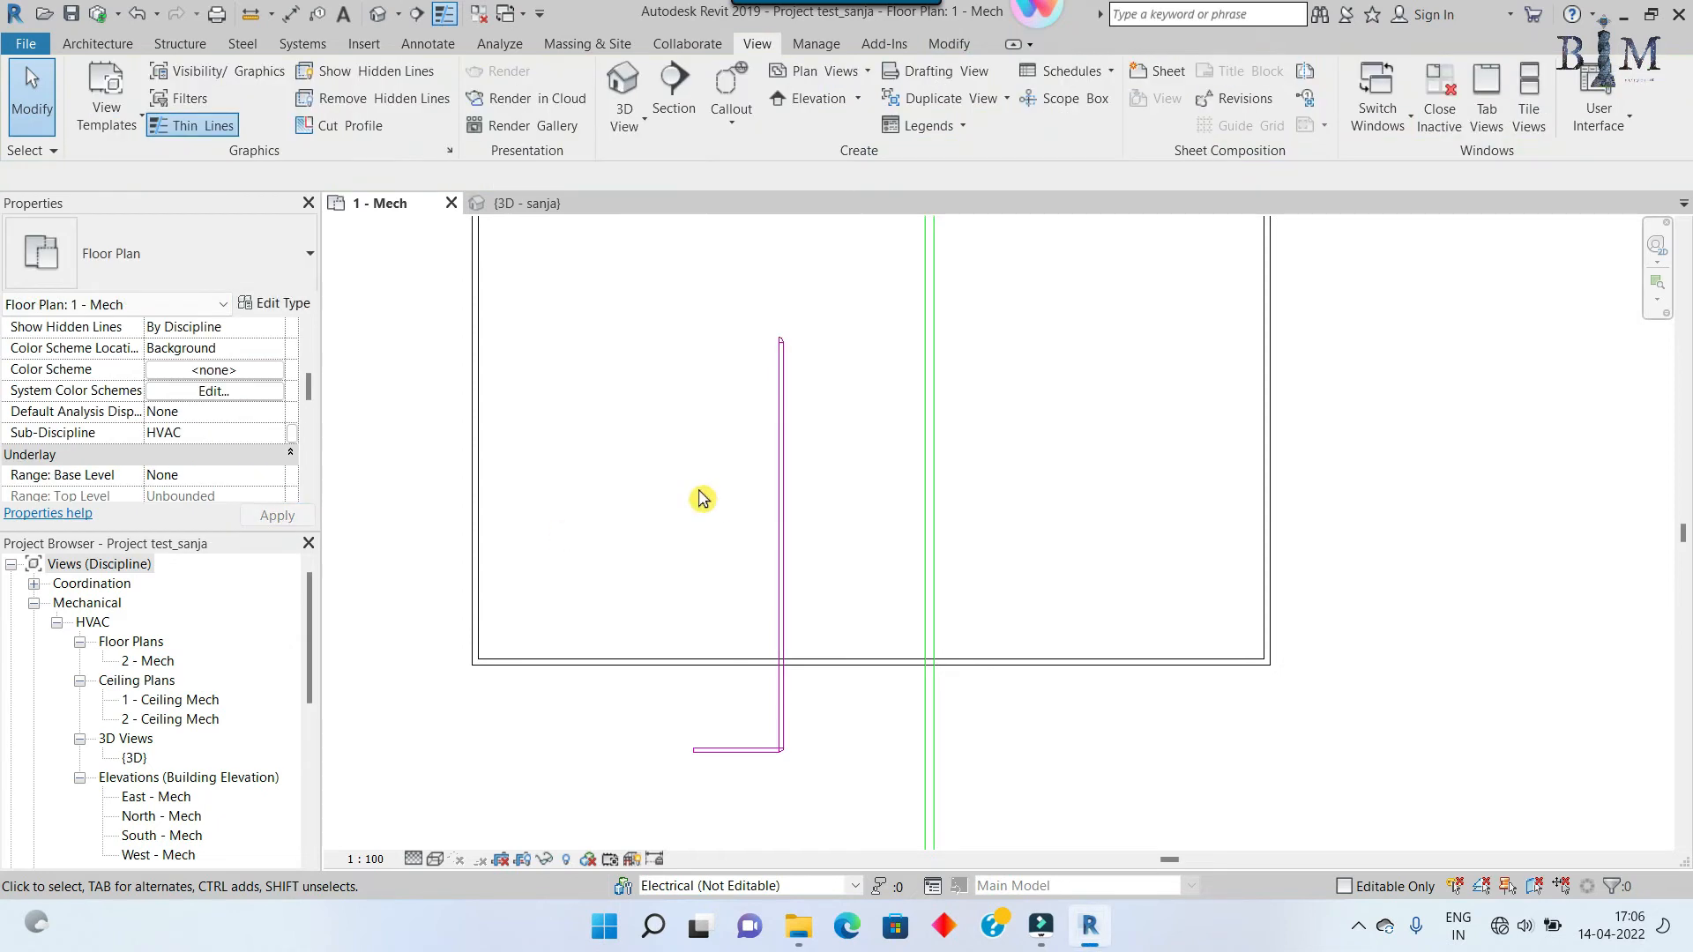
scroll(756, 443, down, 2)
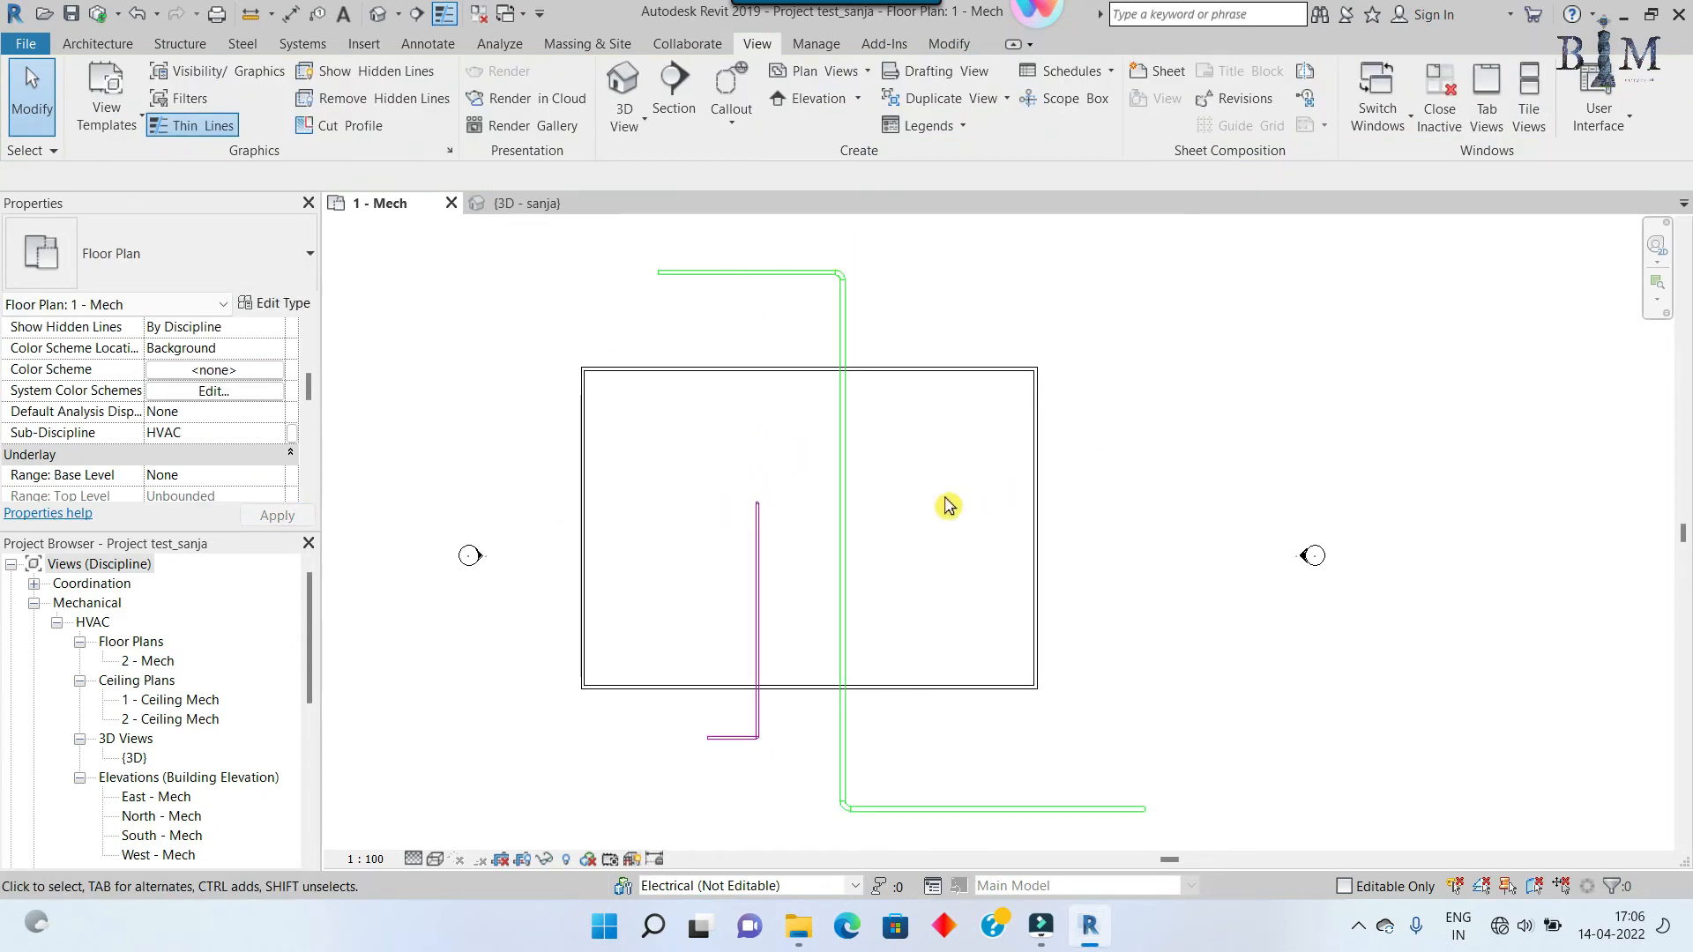
Step: Set the long duct crossing the building to the Electrical workset, and return it to the HVAC workset
click(842, 442)
scroll(272, 433, down, 6)
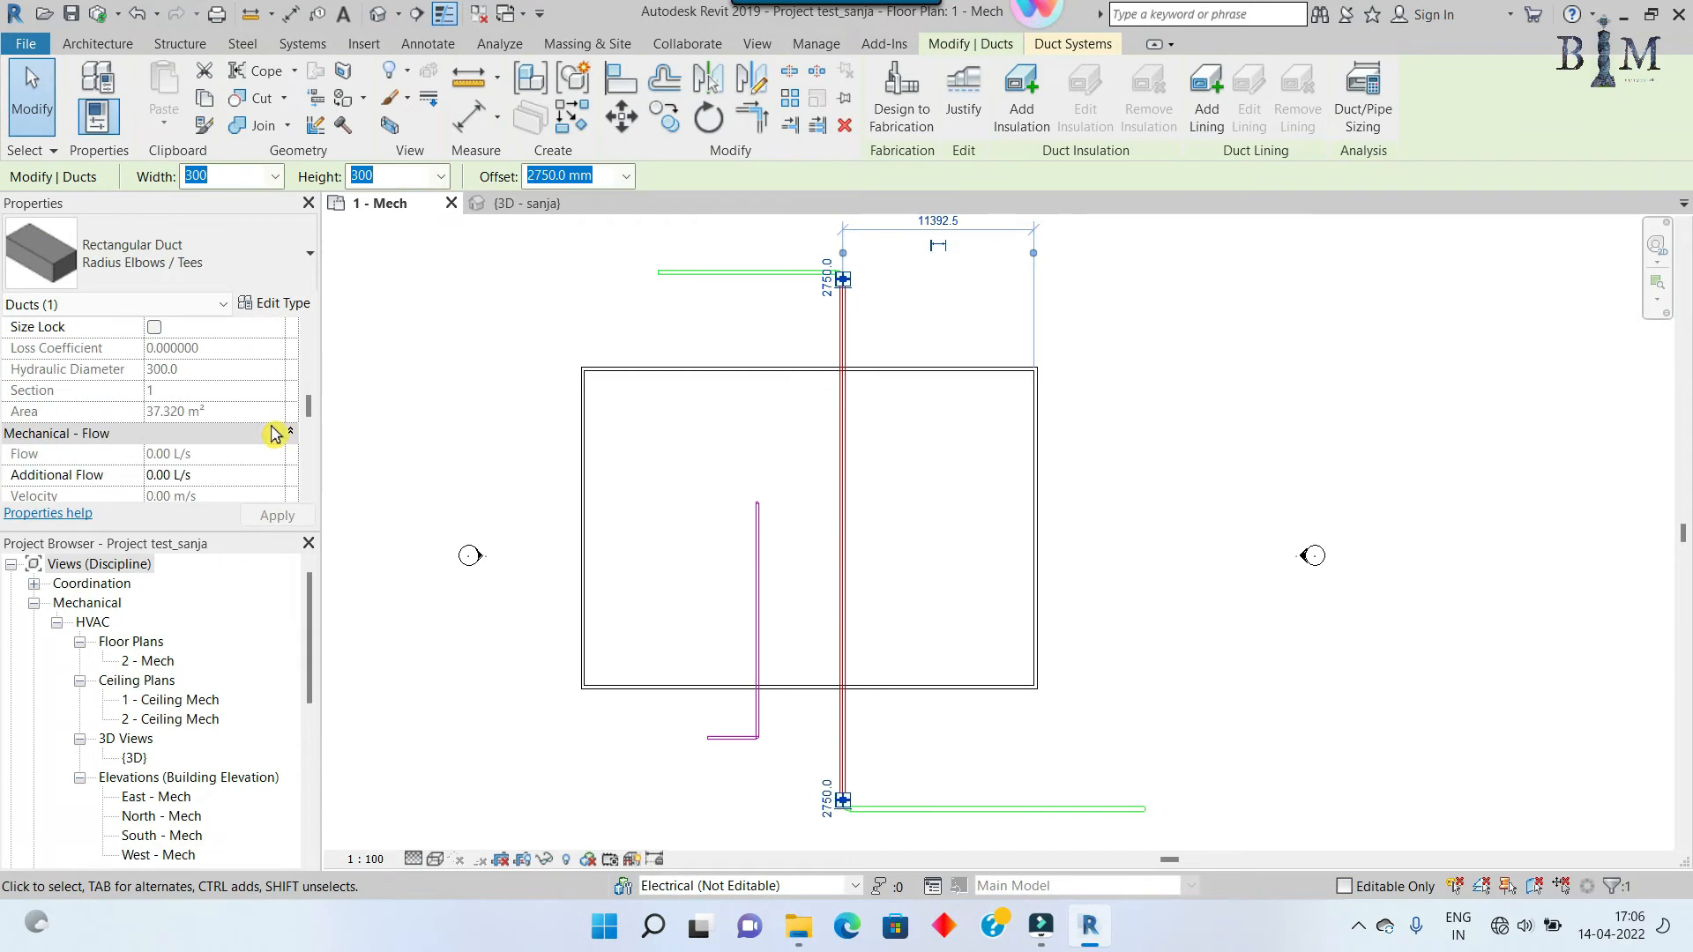
click(272, 454)
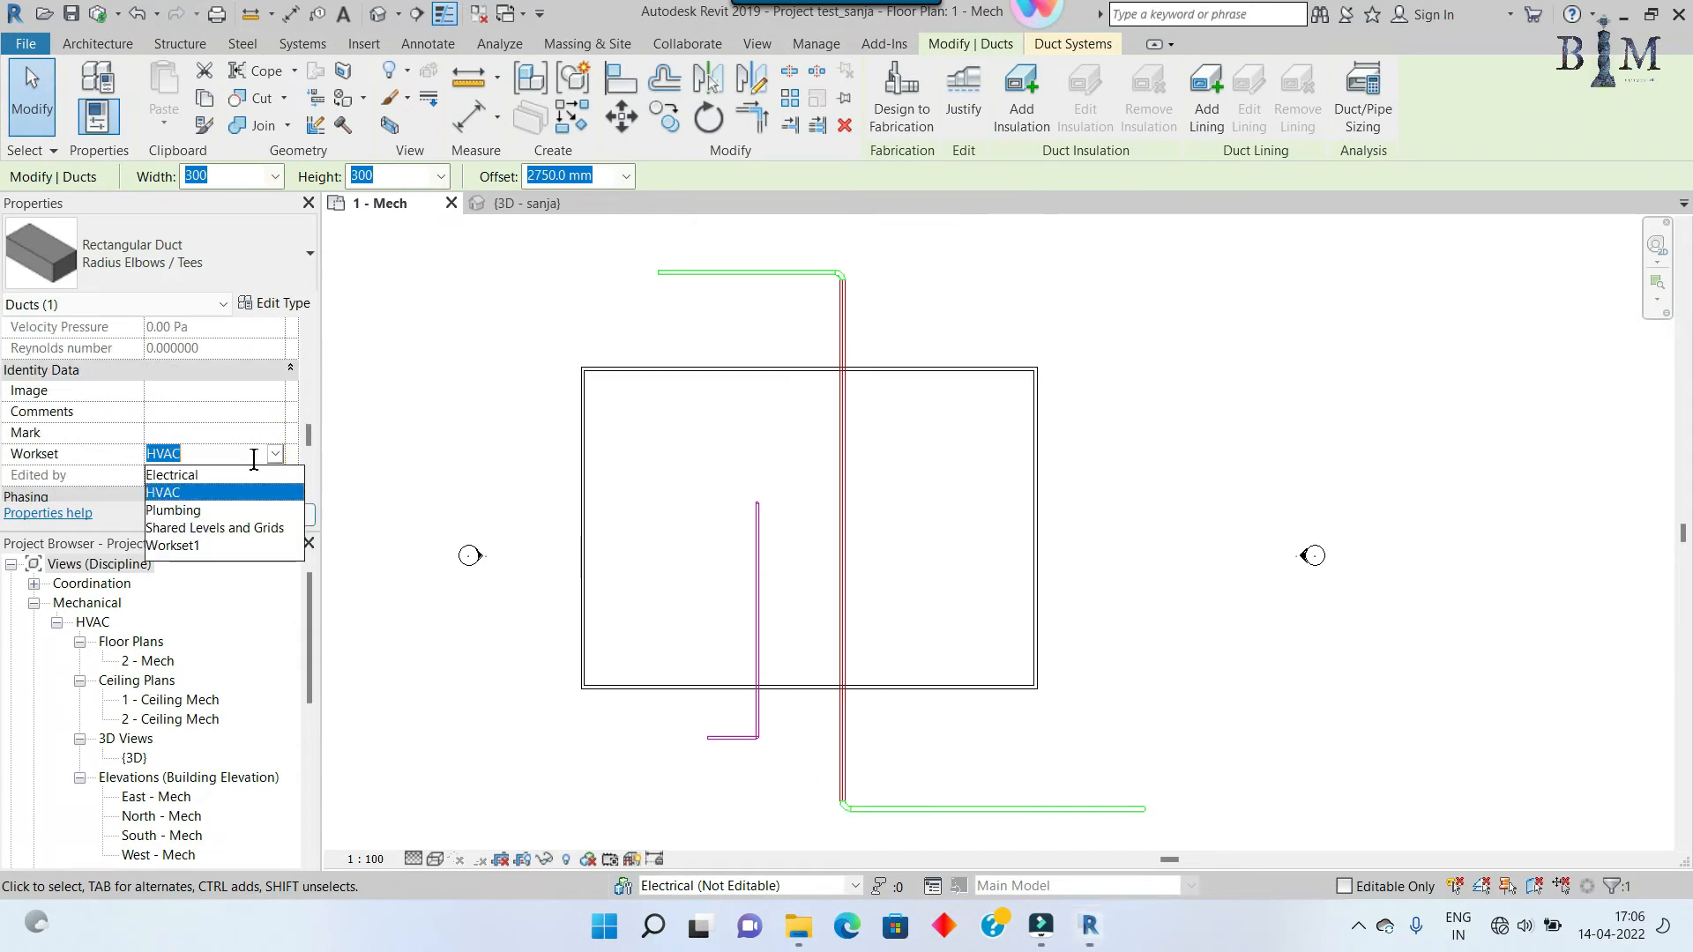
click(203, 475)
click(917, 479)
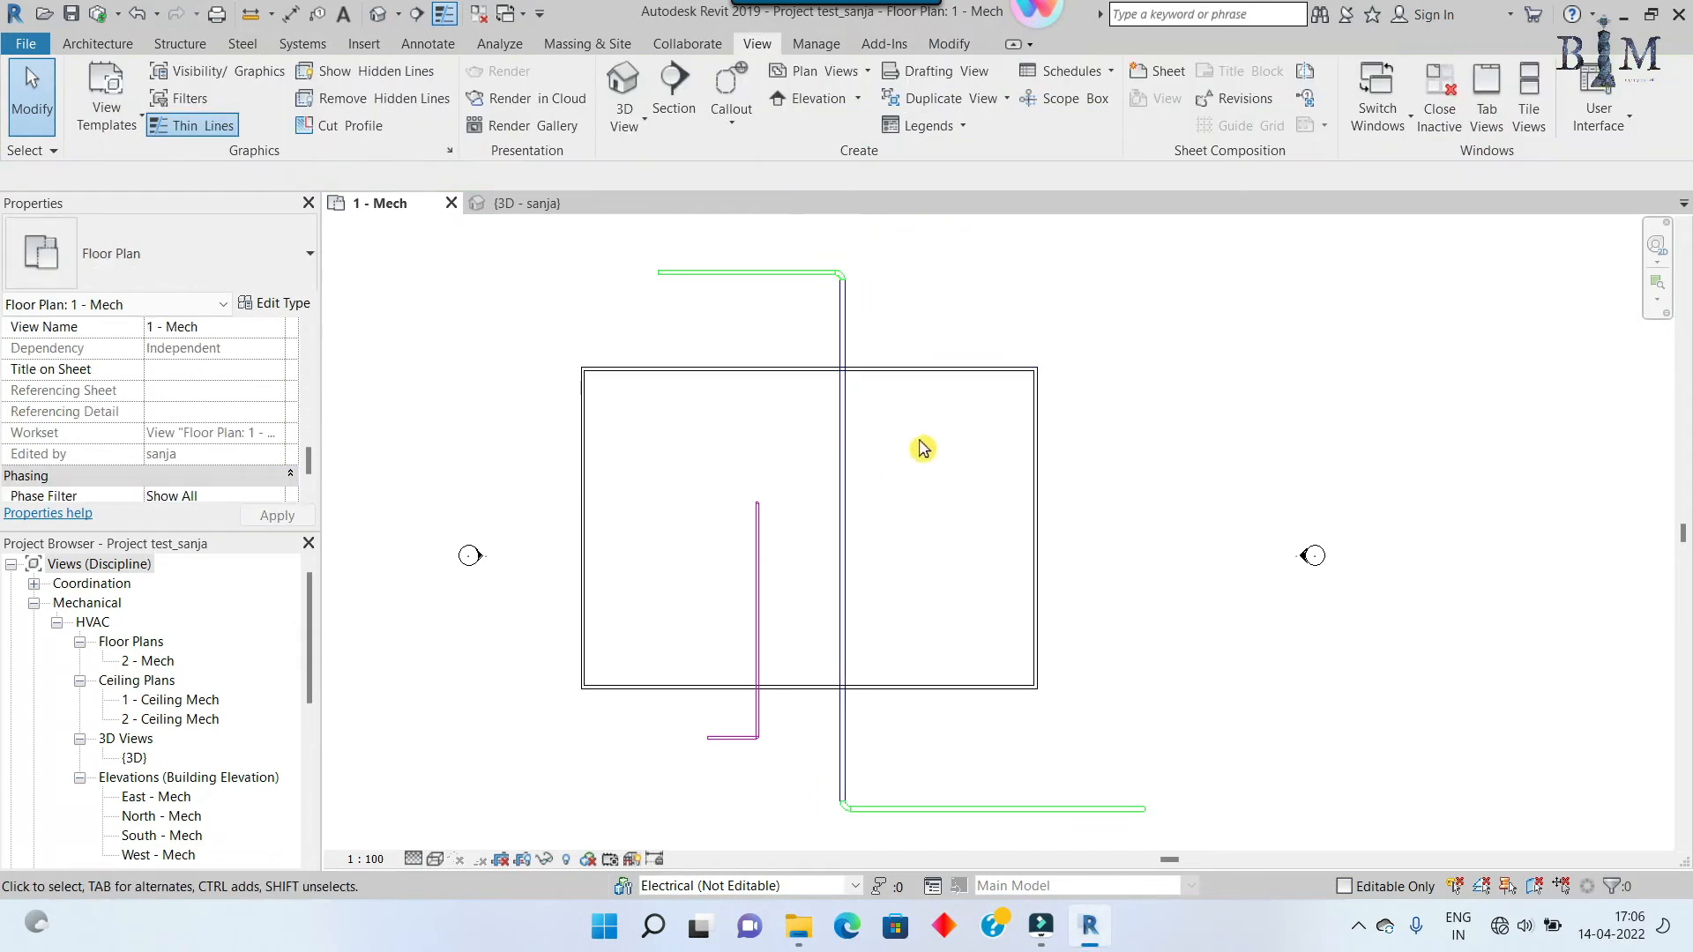
click(841, 480)
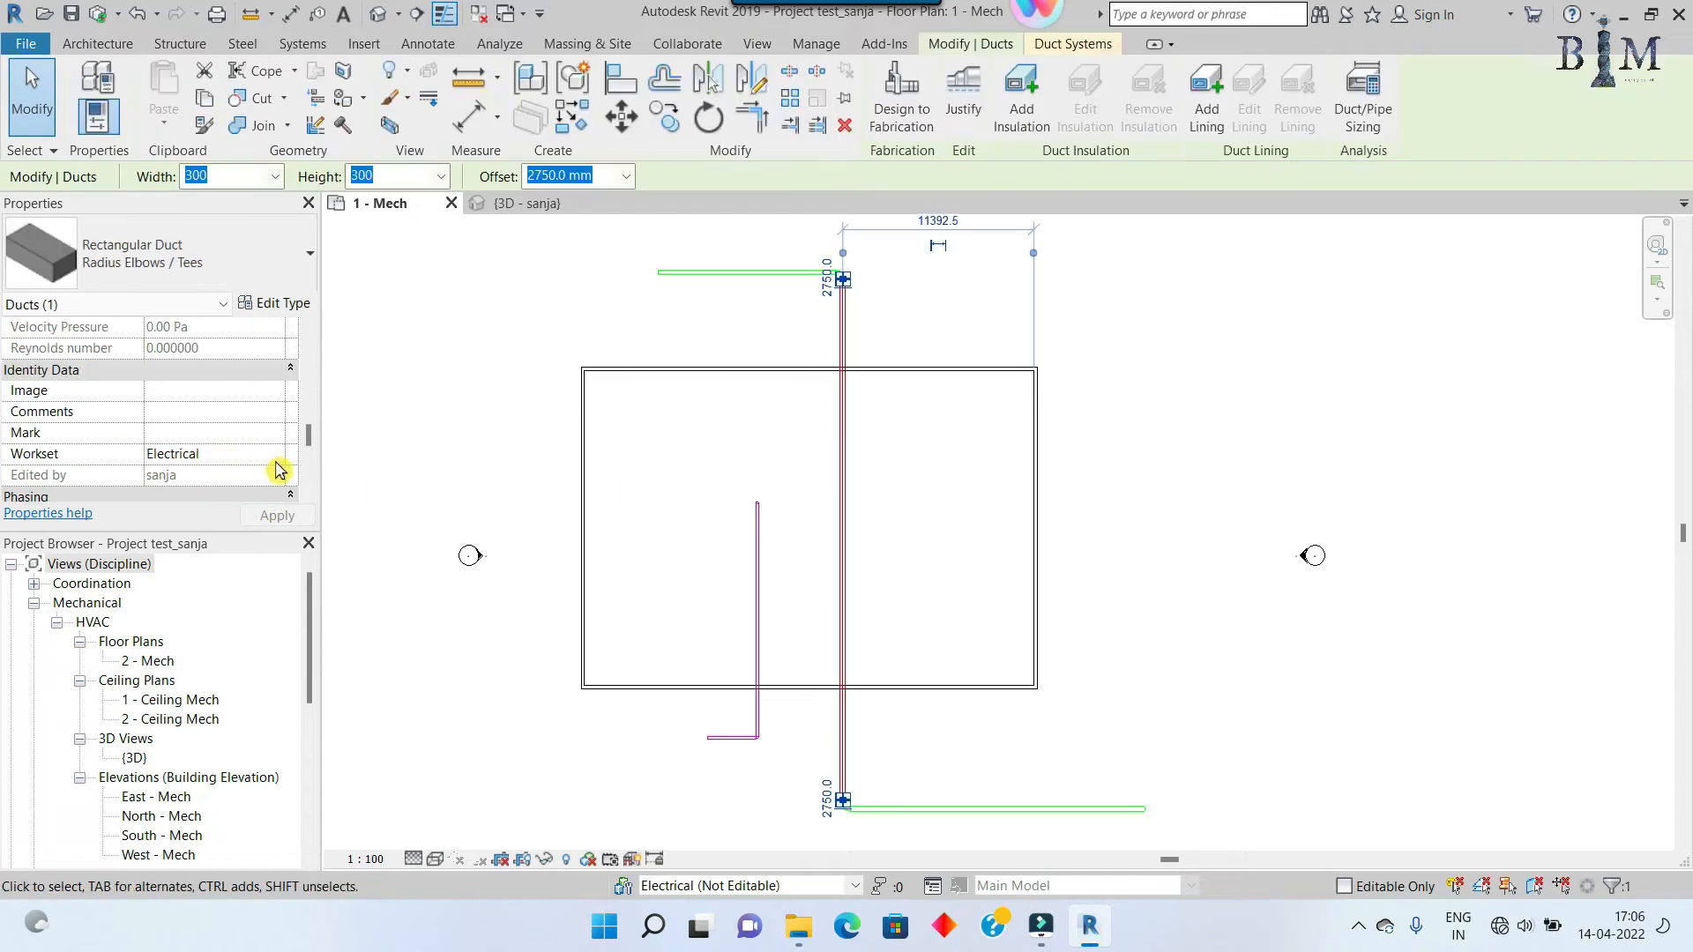
click(272, 455)
click(208, 484)
click(669, 309)
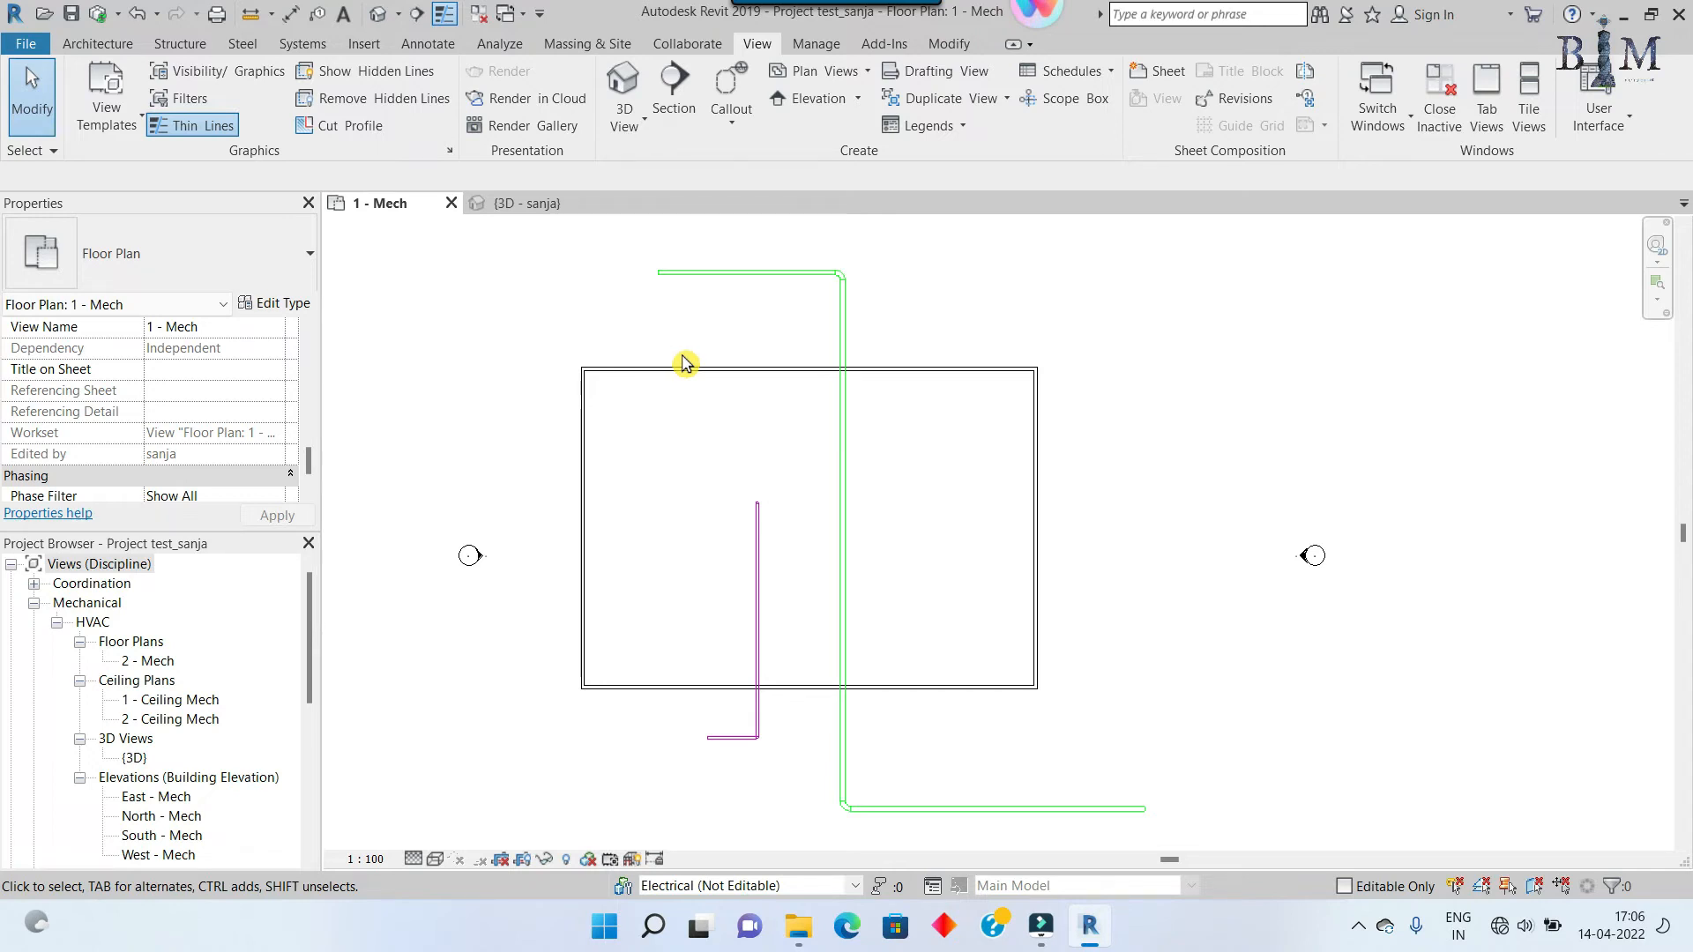
Step: Create a new workset named Arch, visible in all views, and make it the active workset
click(623, 886)
click(1090, 310)
text(Arch)
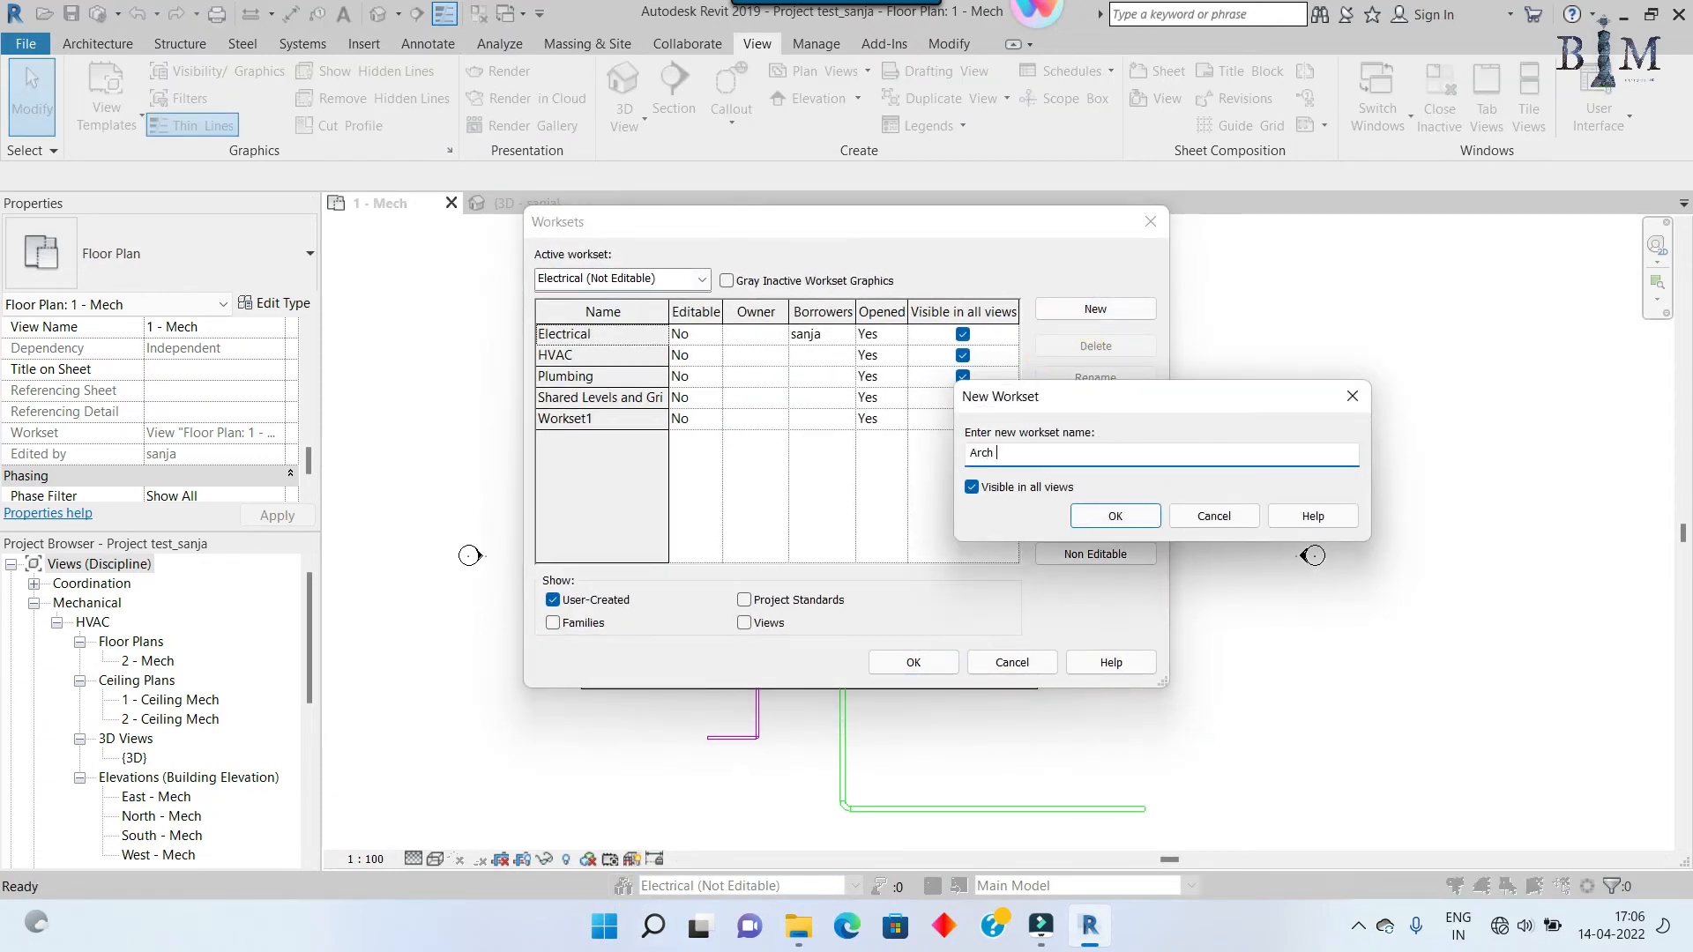
click(1115, 516)
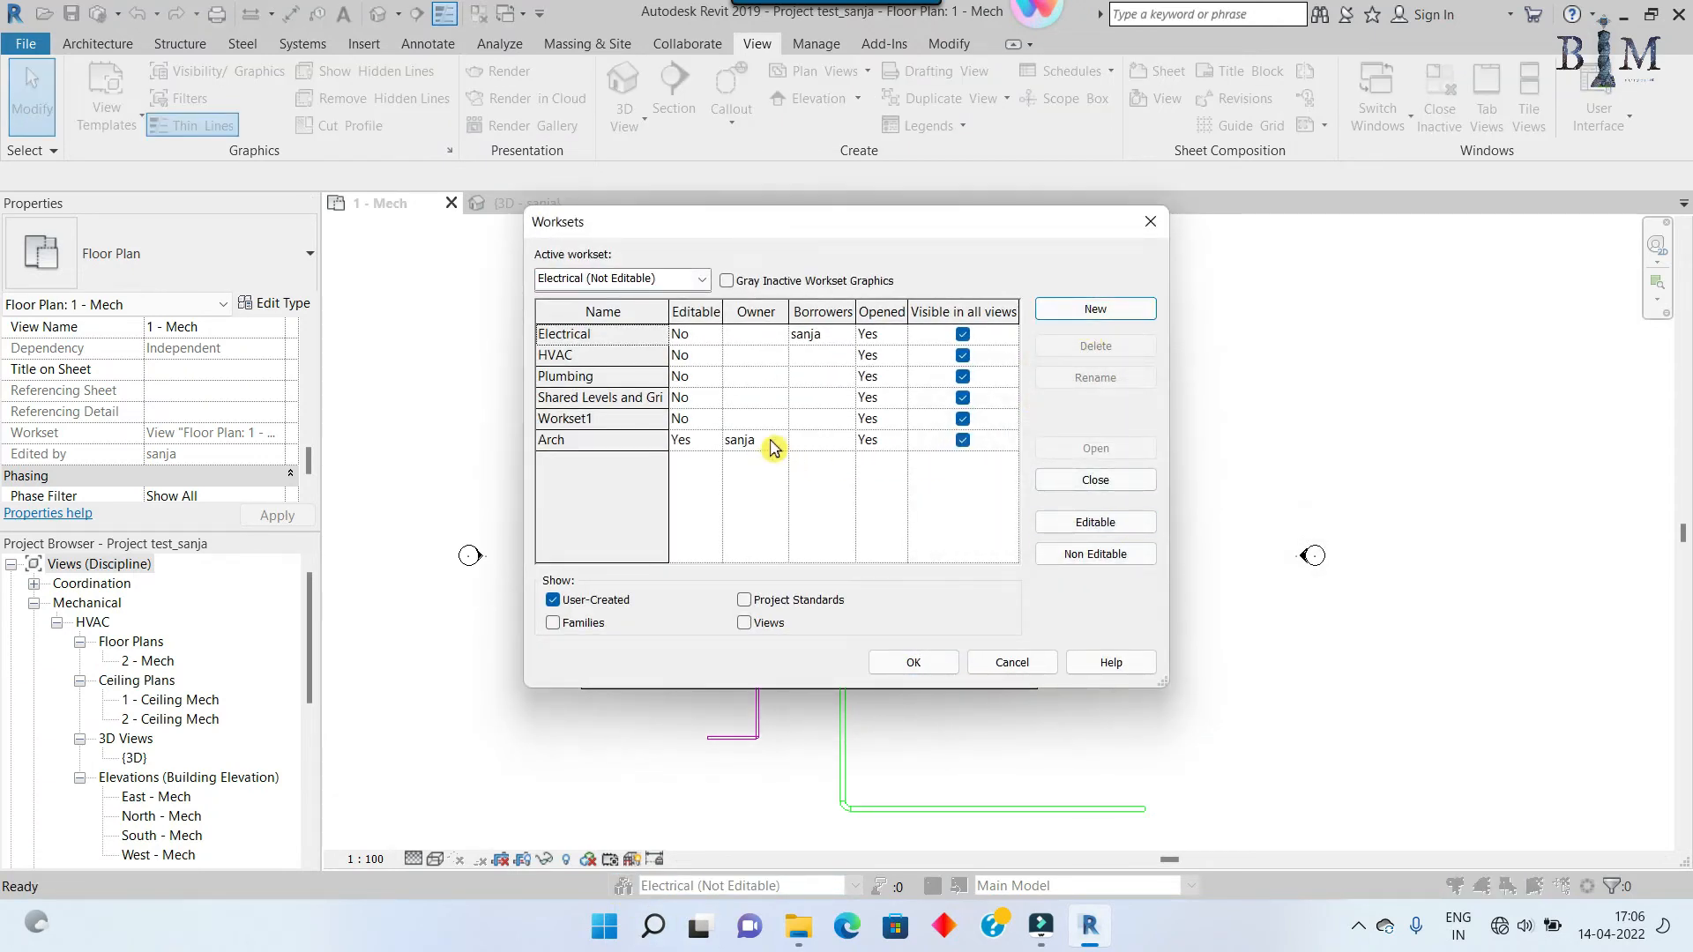
click(913, 662)
click(899, 474)
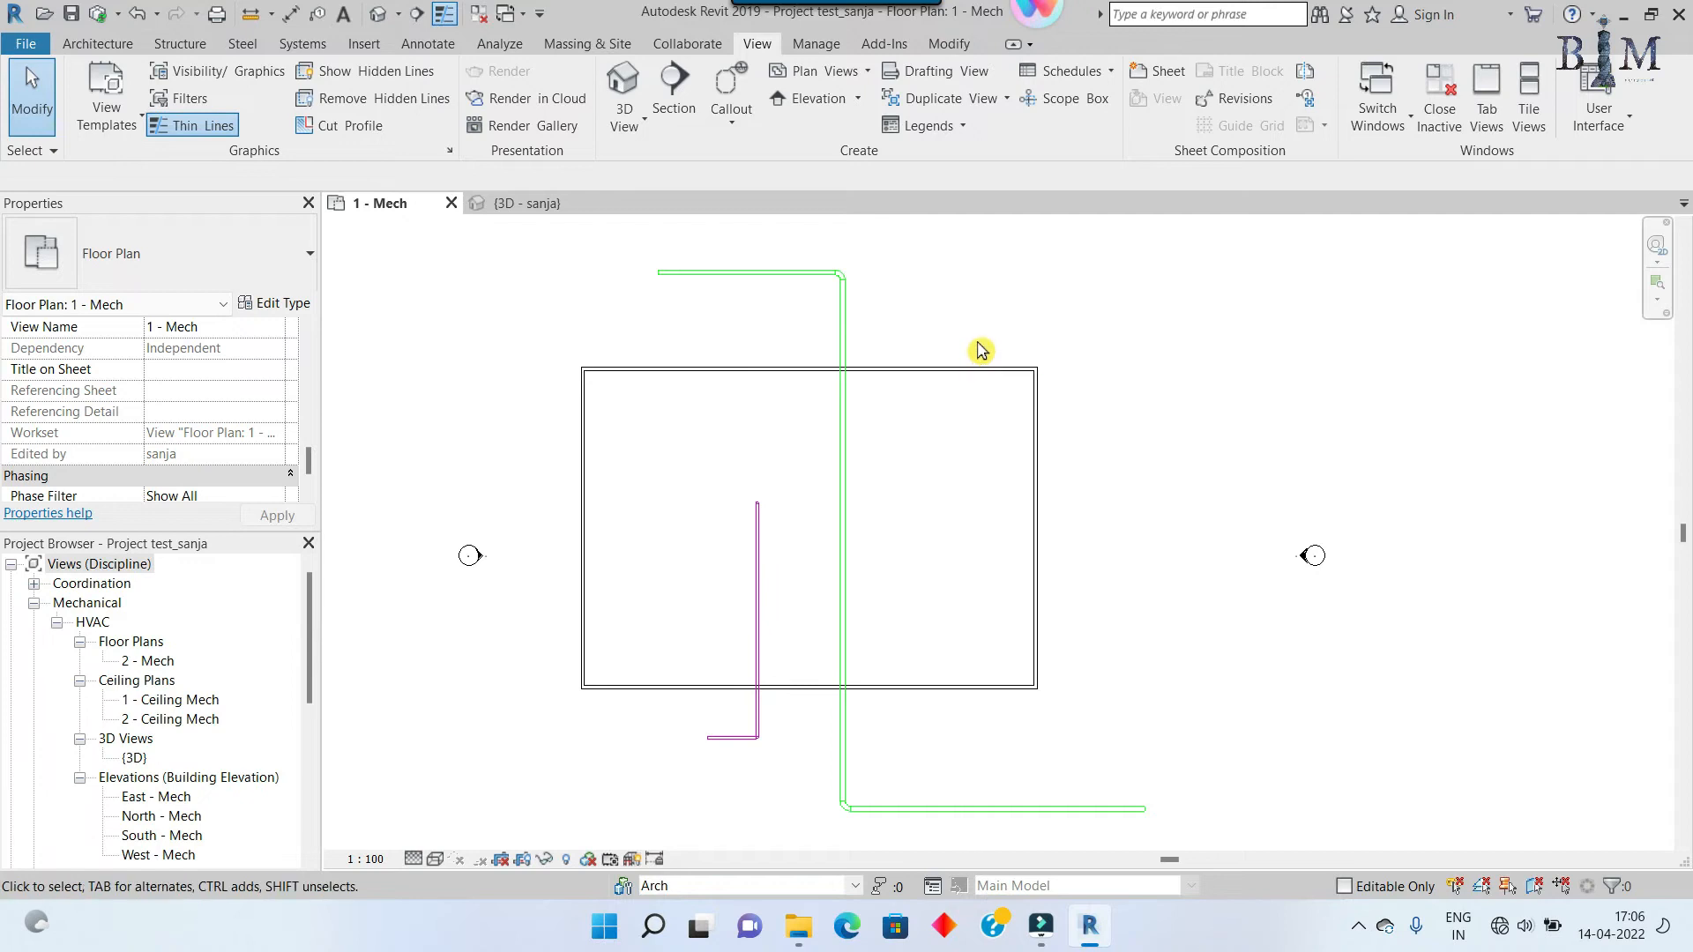
Step: Assign the building's chain of exterior walls to the Arch workset
key(Tab)
click(790, 370)
click(271, 370)
click(272, 371)
click(215, 389)
click(769, 312)
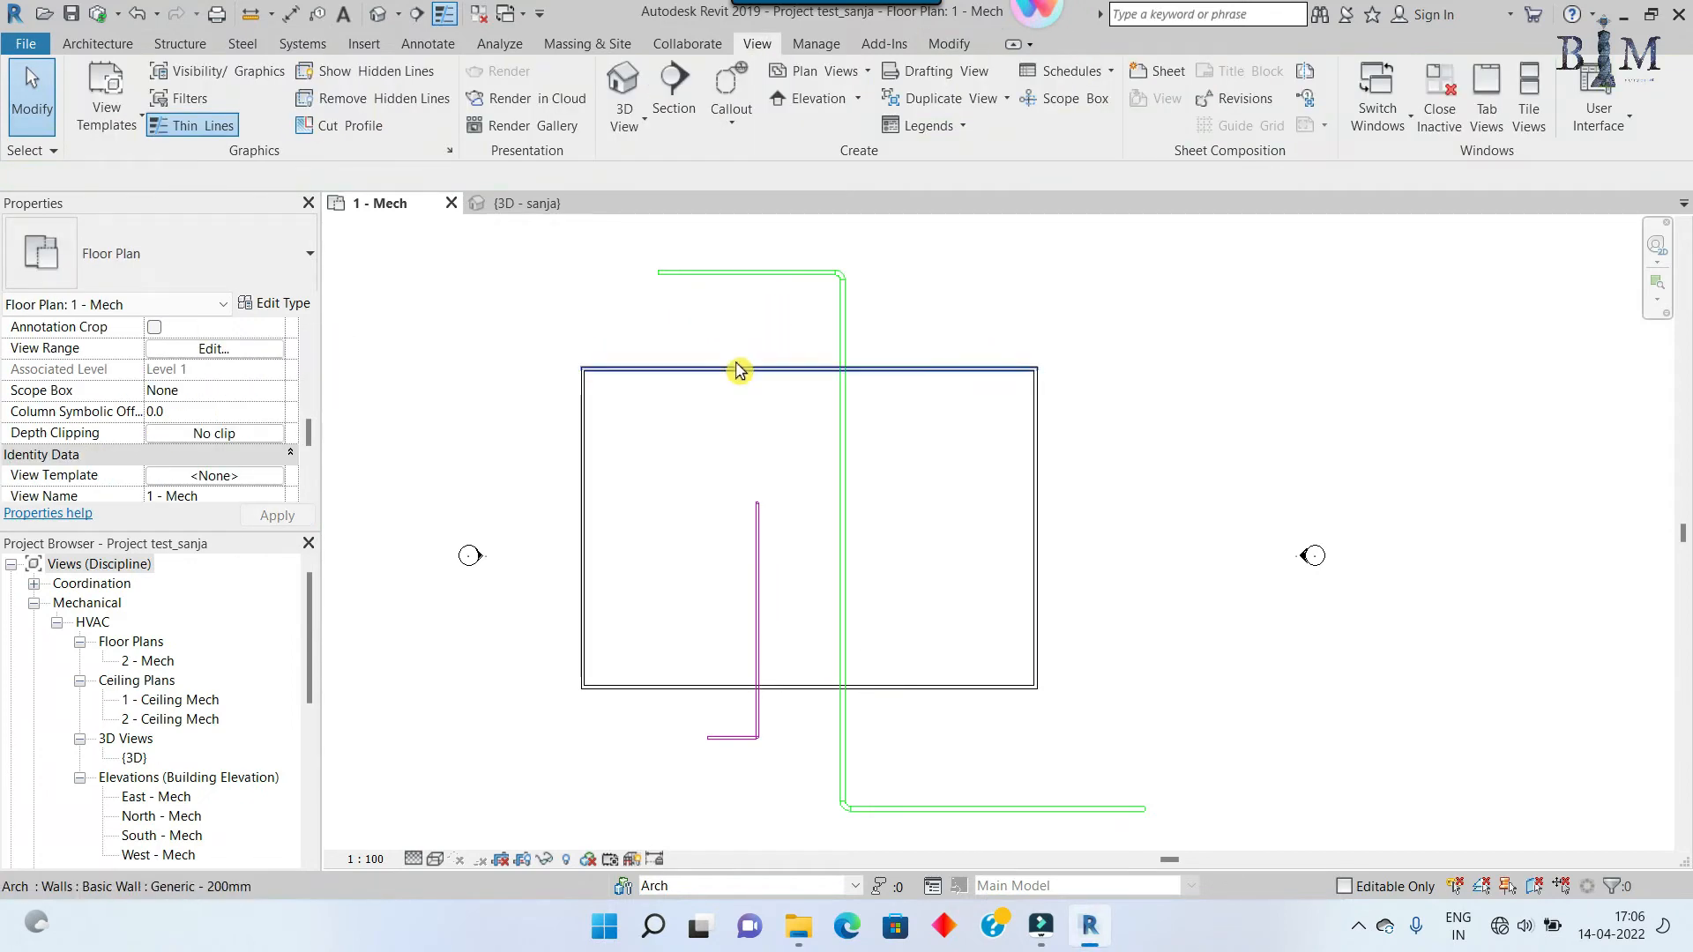
Step: Create a new rule-based view filter named Arch Workset from the 1 - Mech plan's visibility overrides
key(v)
key(g)
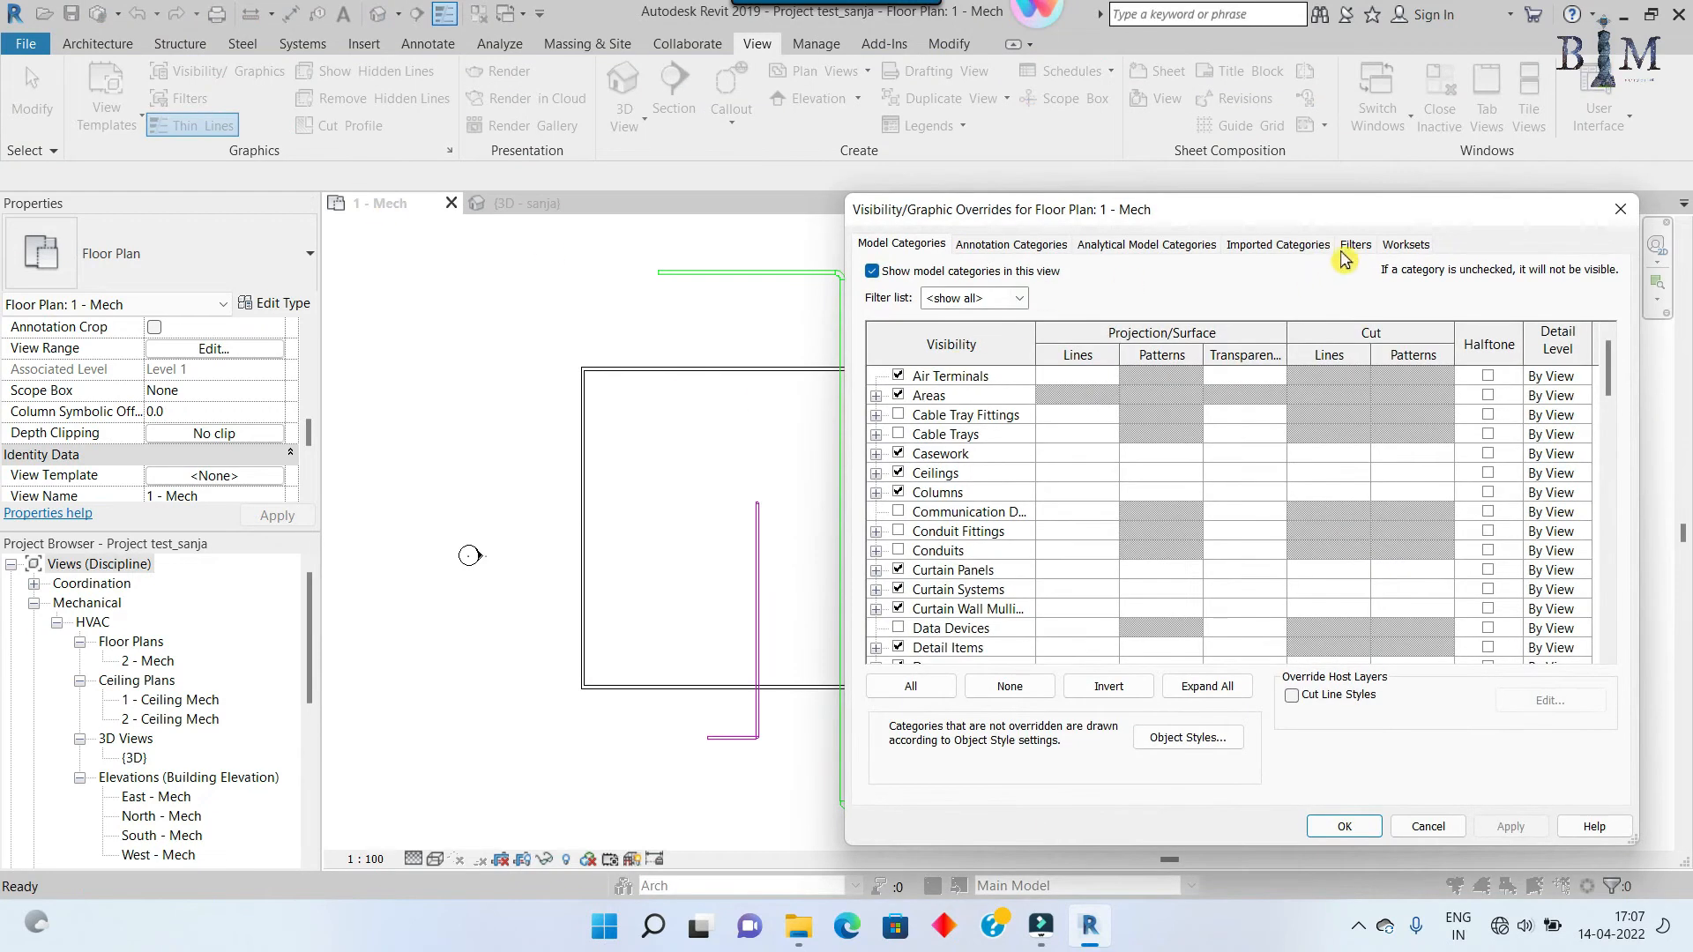
click(1352, 249)
click(926, 654)
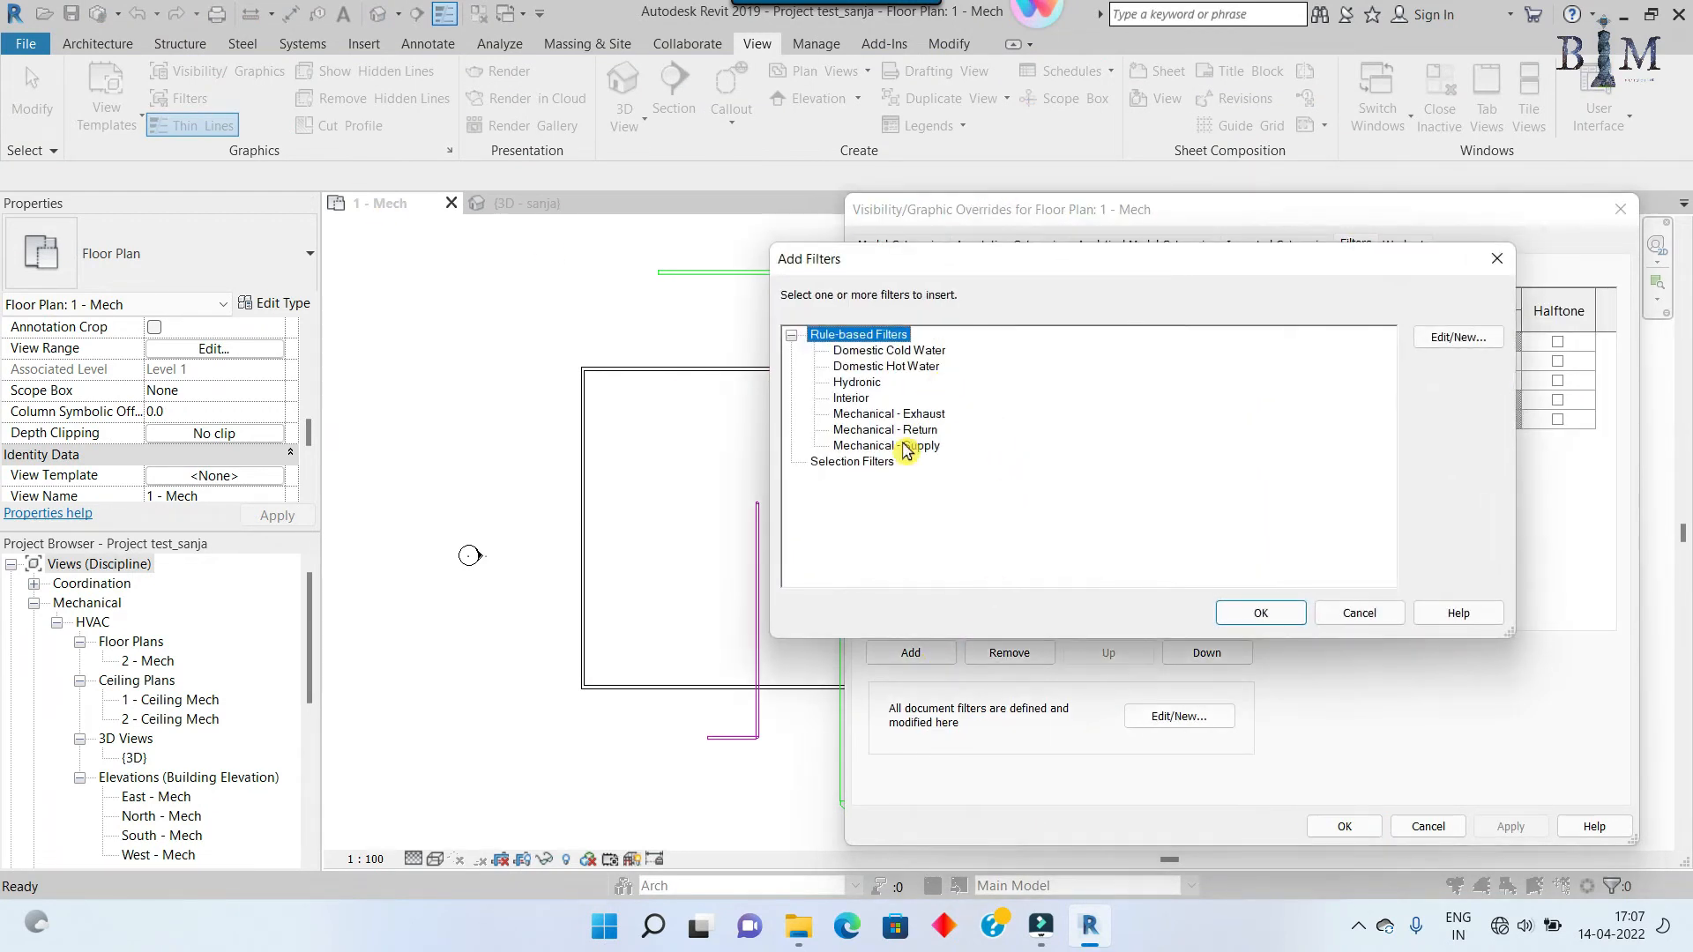
click(1463, 341)
click(492, 617)
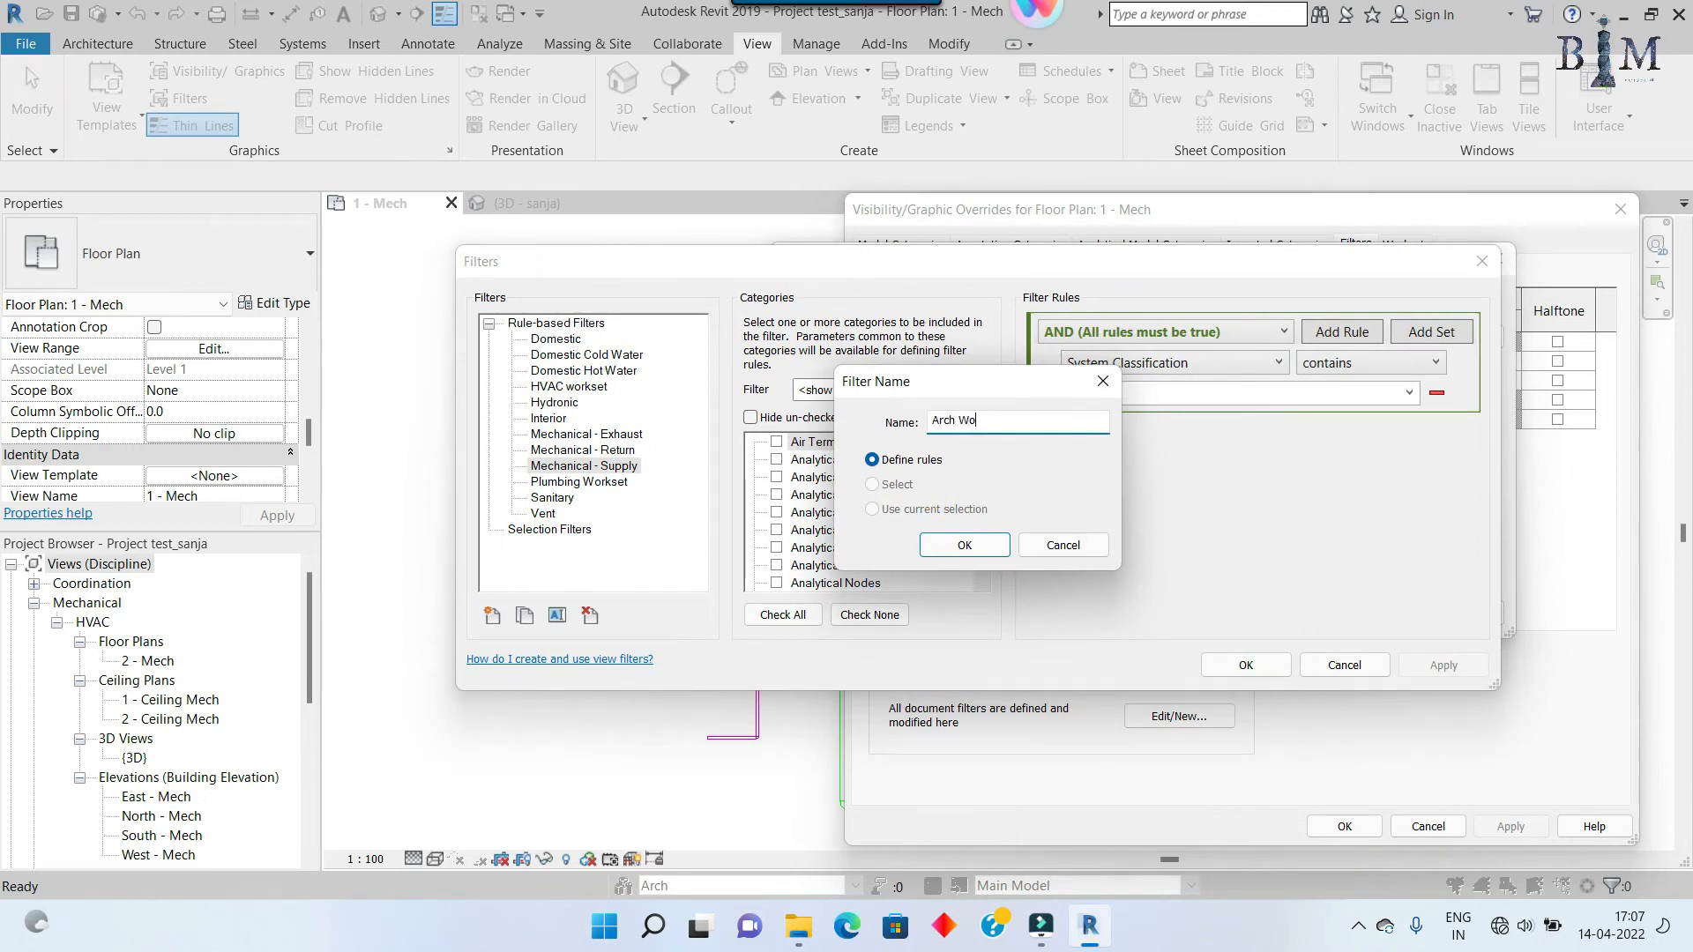
click(956, 546)
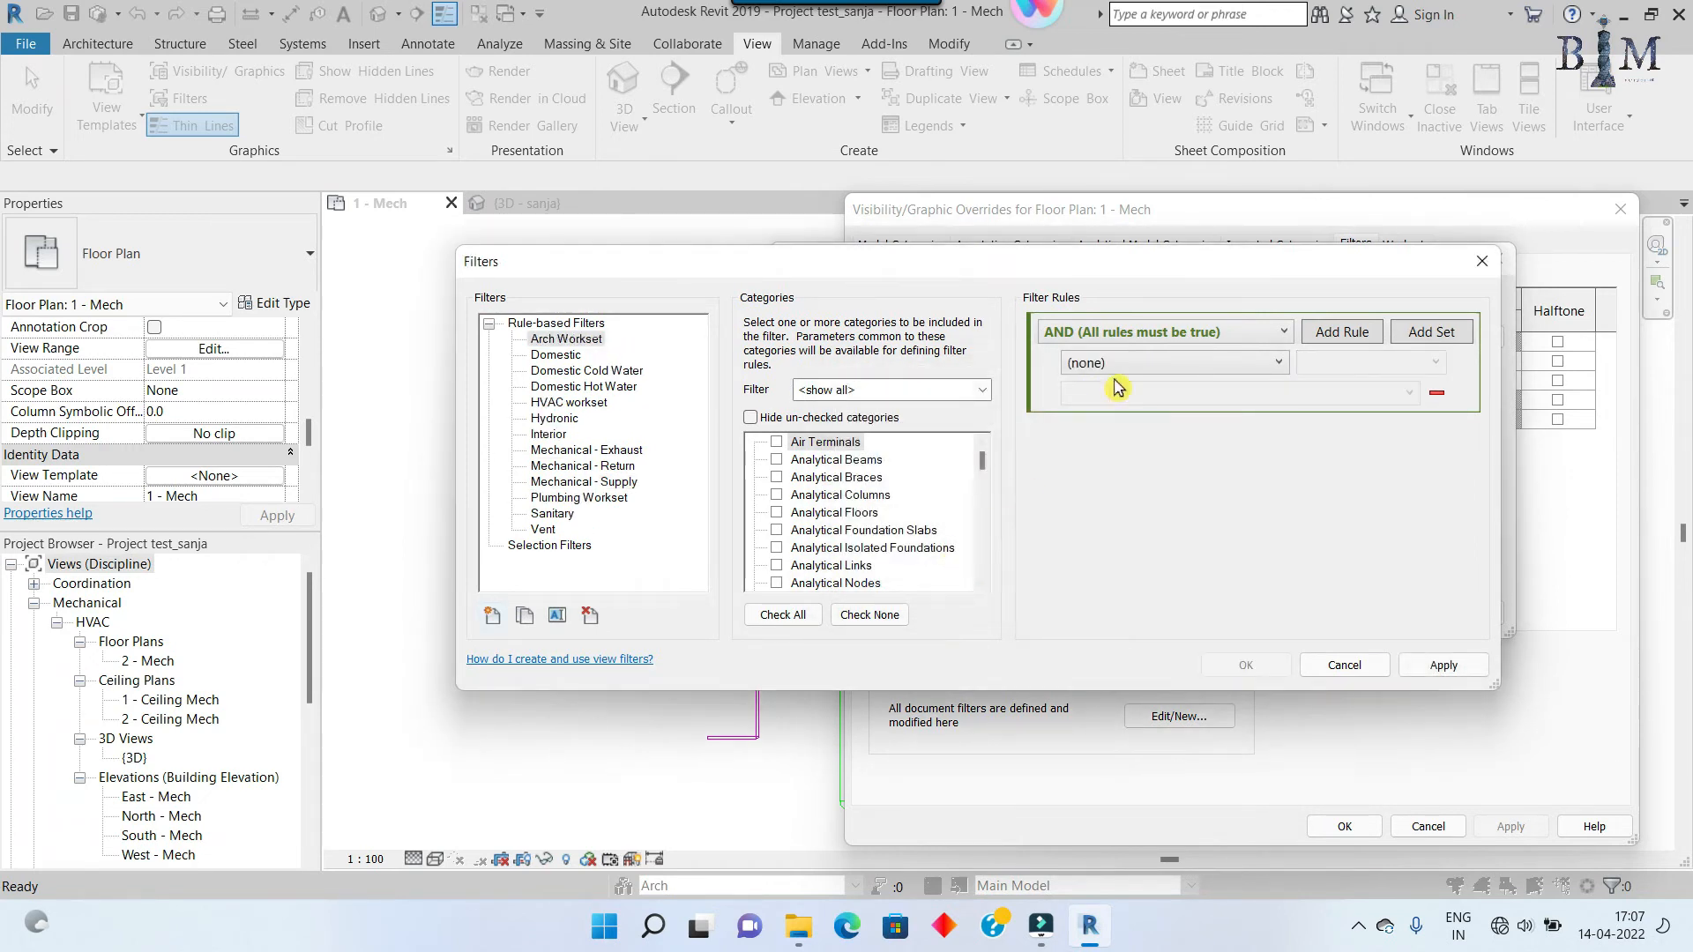
Step: Include all categories in the Arch Workset filter and define its rule as Workset equals Arch
click(783, 614)
click(1137, 363)
click(1119, 405)
click(1375, 363)
click(1323, 379)
click(1269, 393)
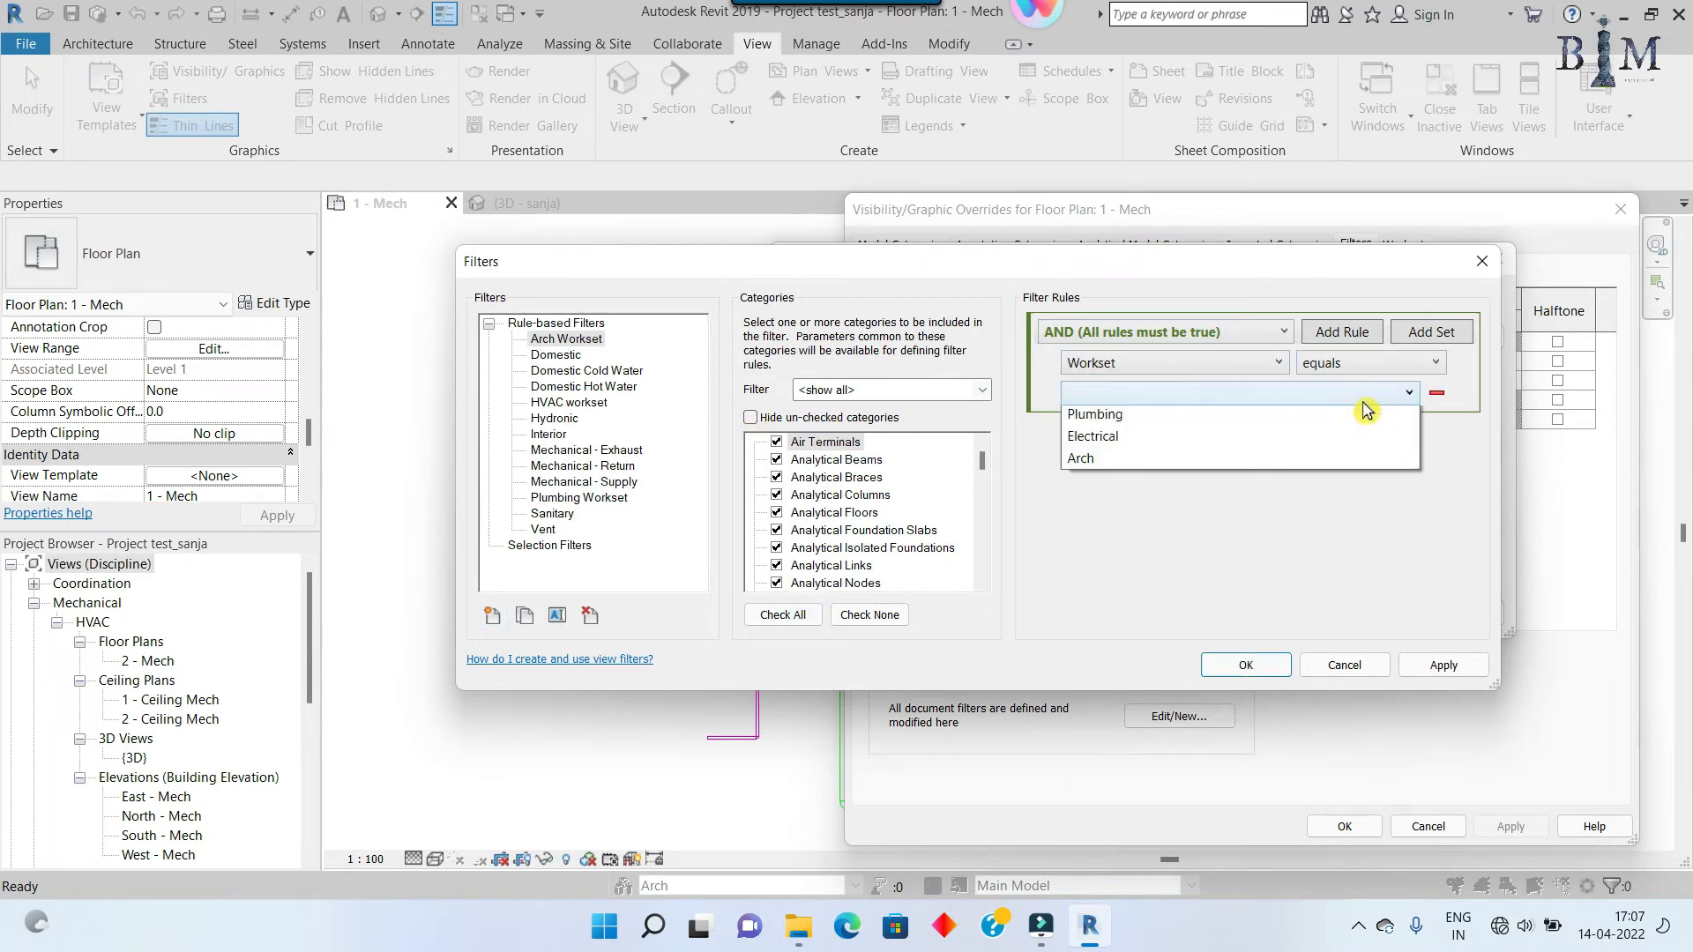
click(1102, 529)
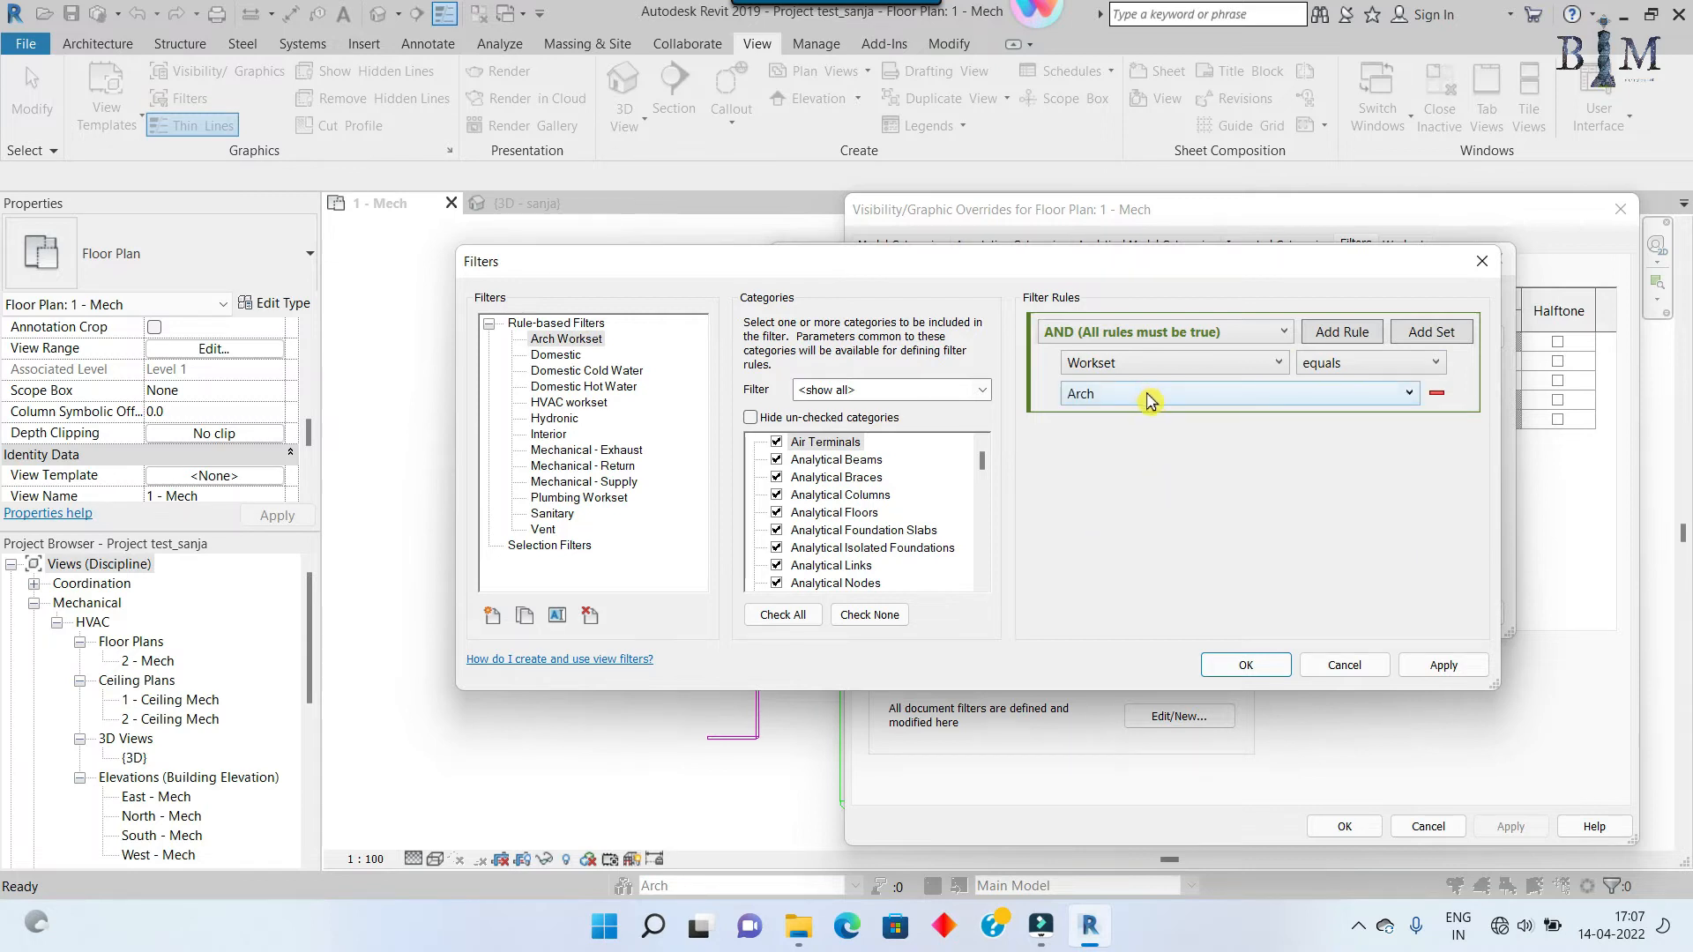
click(1265, 661)
Step: Add the Arch Workset filter to the 1 - Mech plan and override its projection lines with colour RGB 128-128-064
click(869, 351)
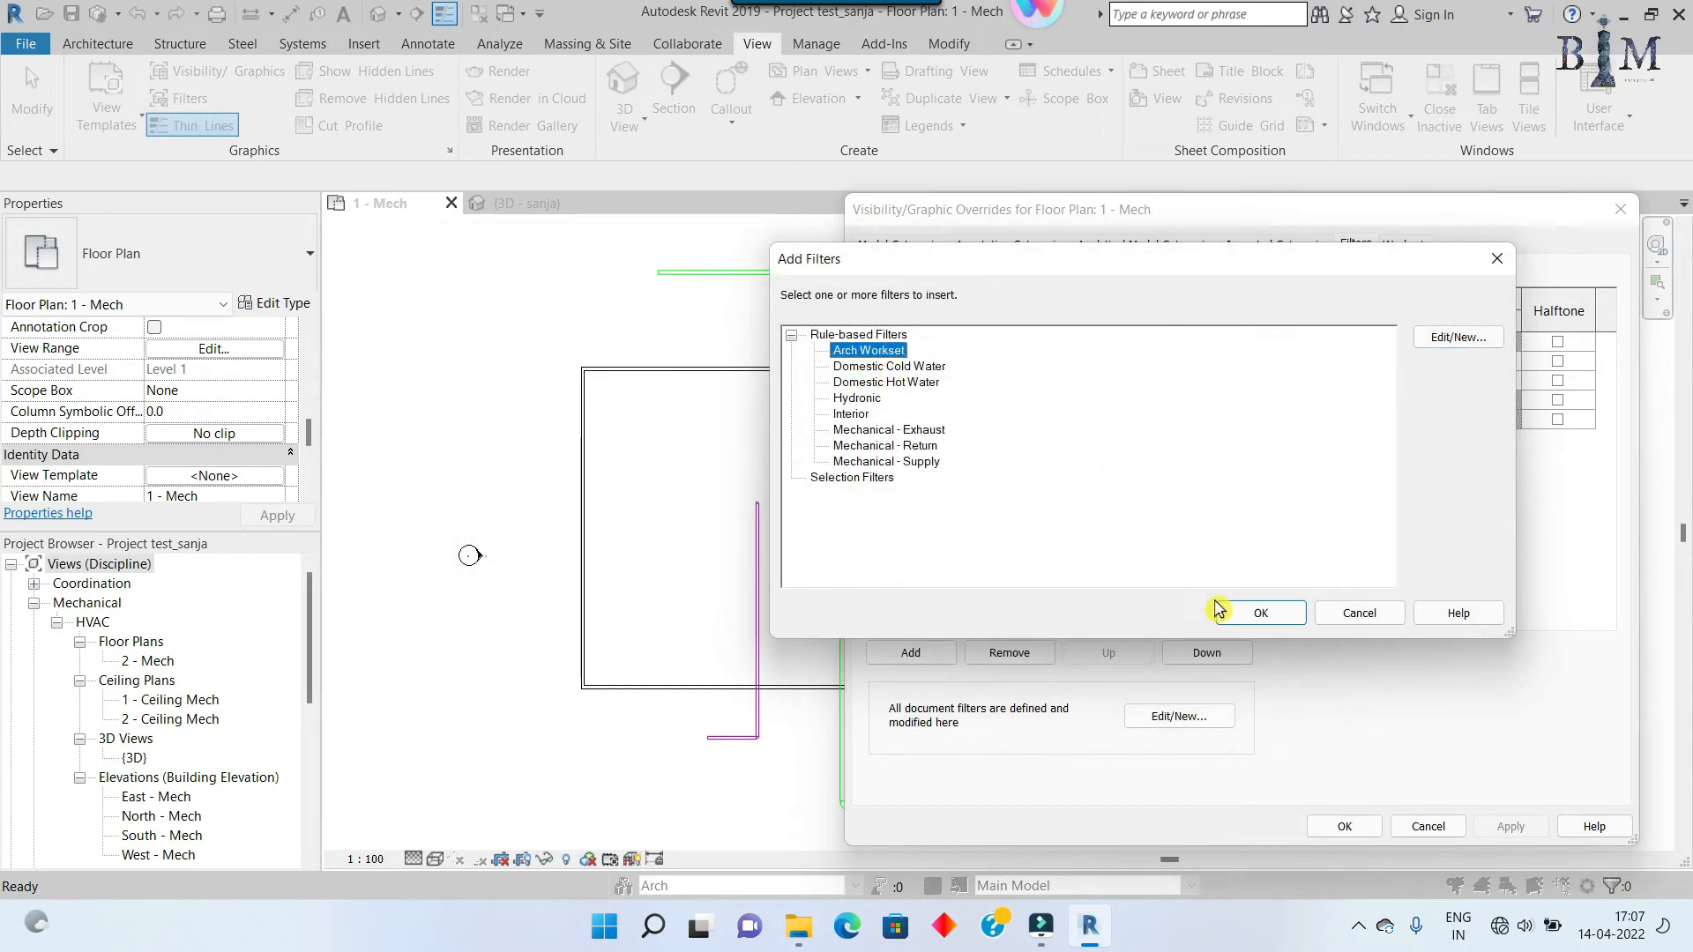
click(1234, 613)
click(981, 368)
click(1149, 362)
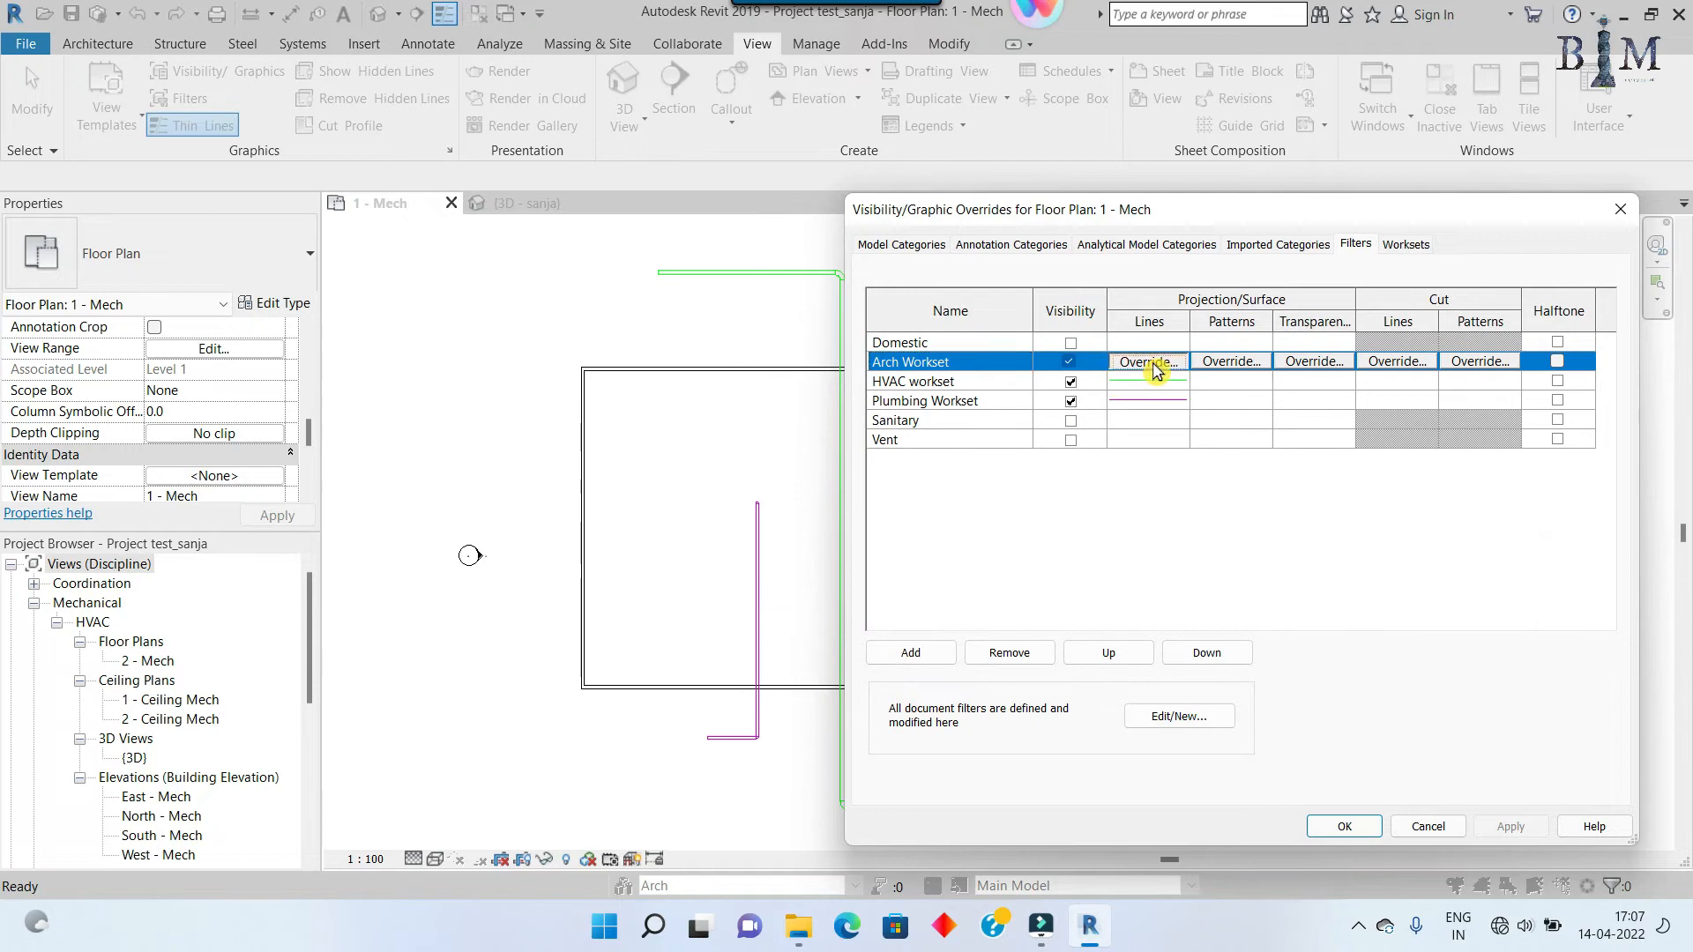
click(1085, 333)
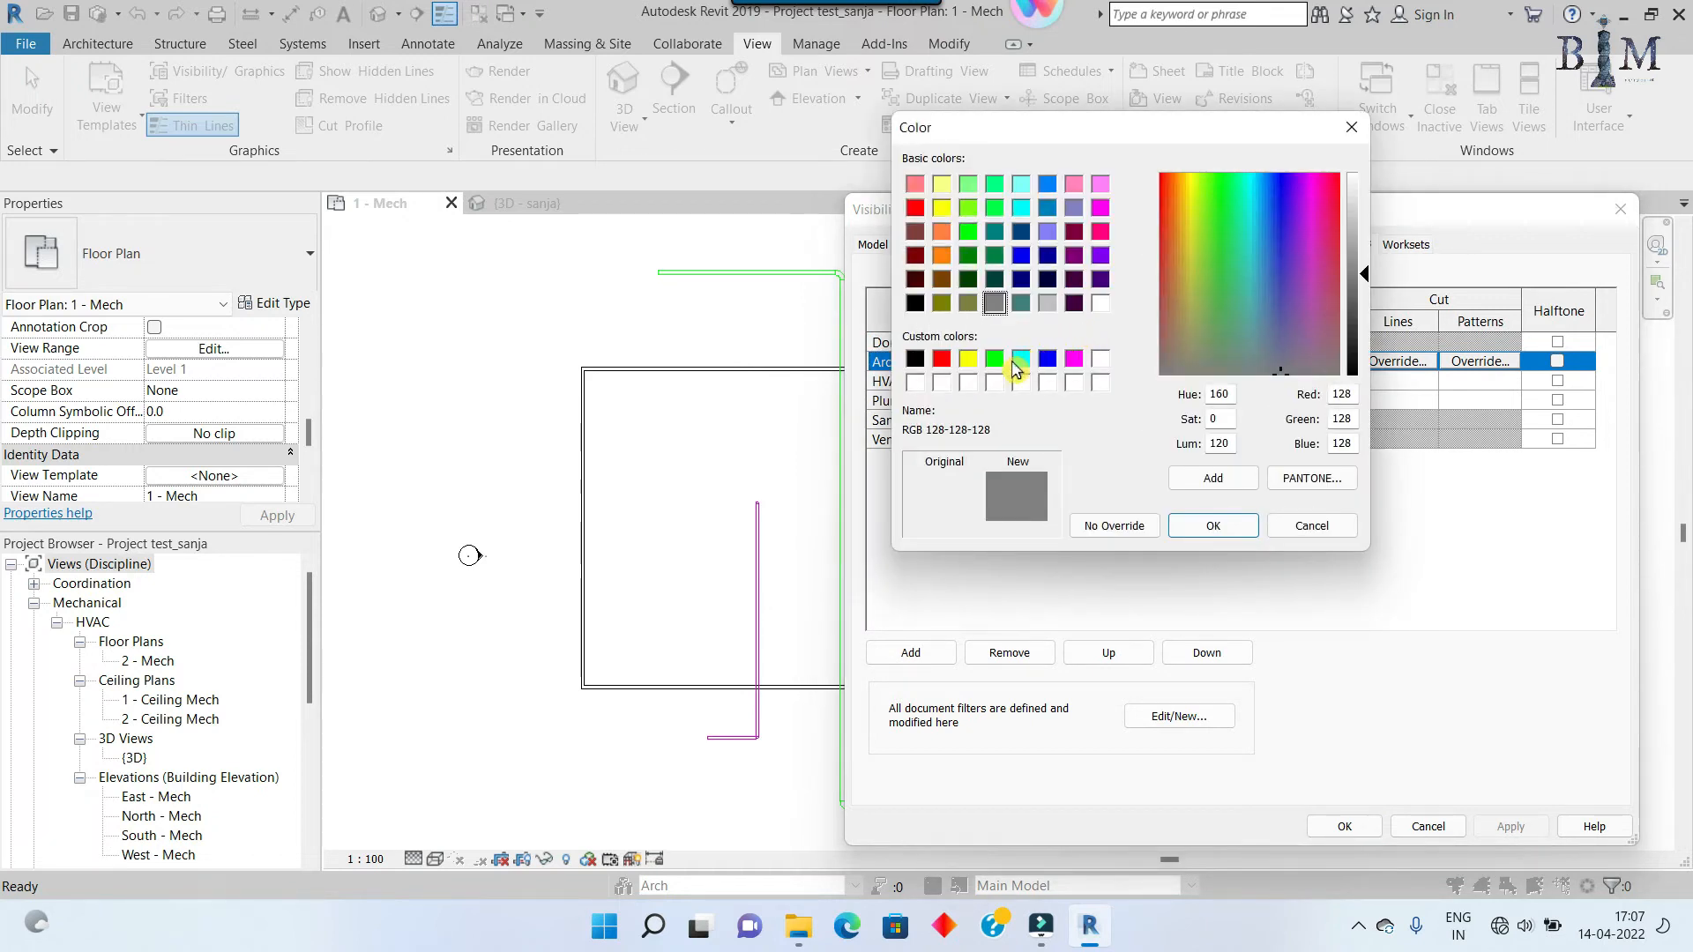
click(968, 303)
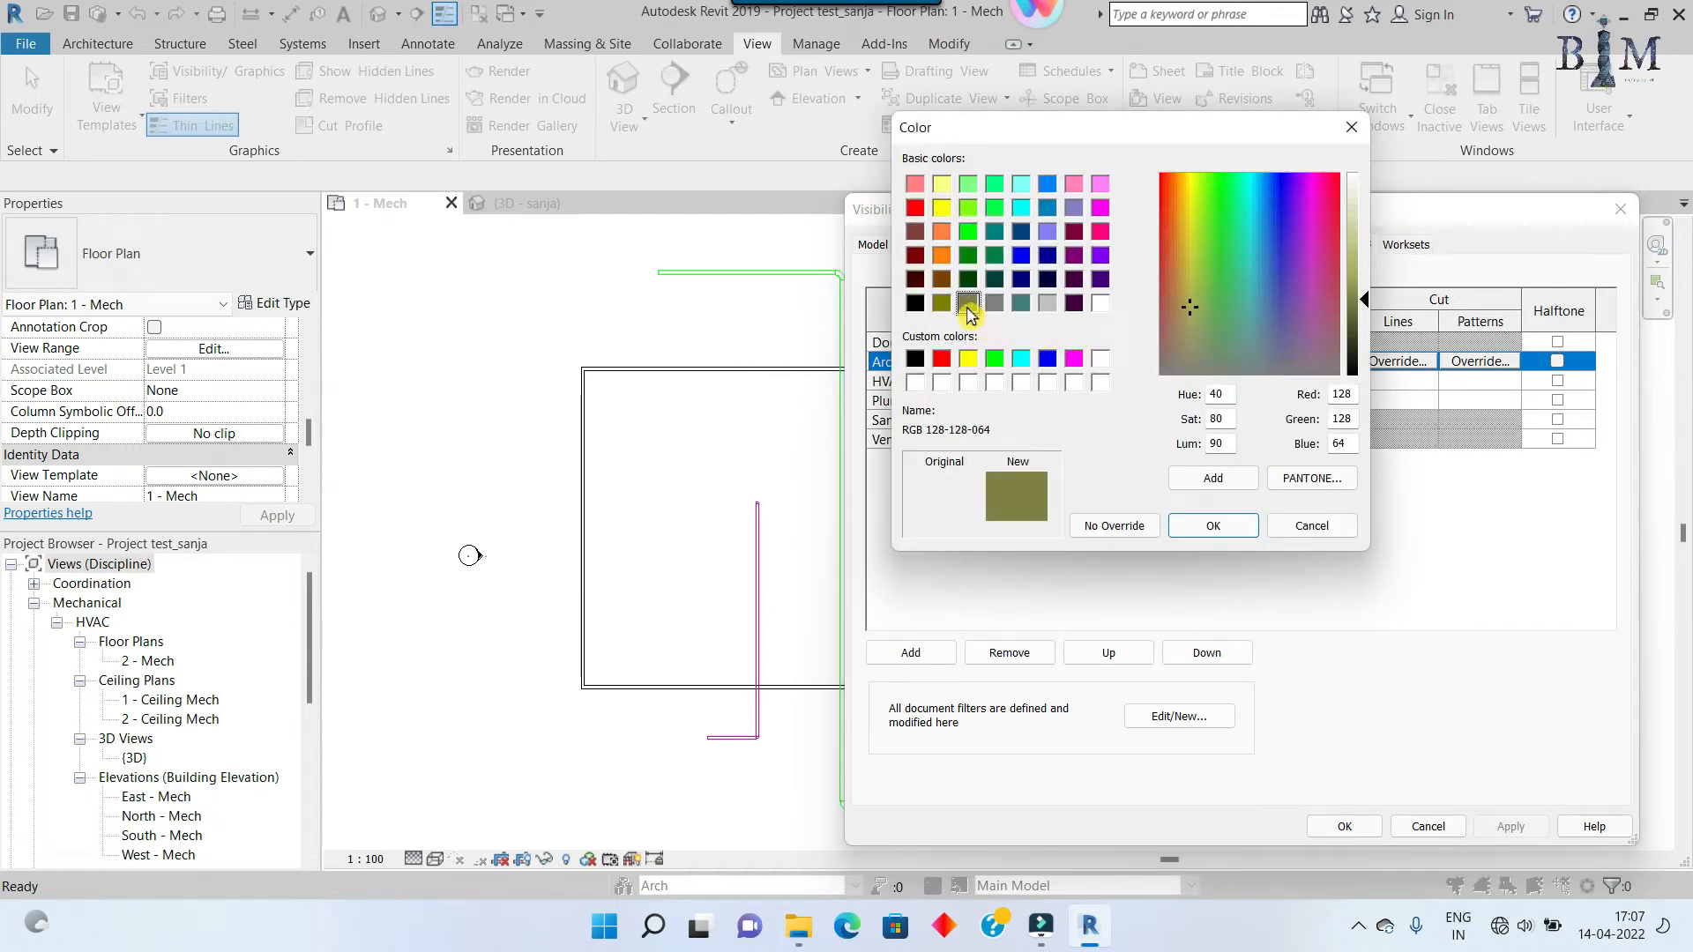
click(1212, 526)
click(1178, 419)
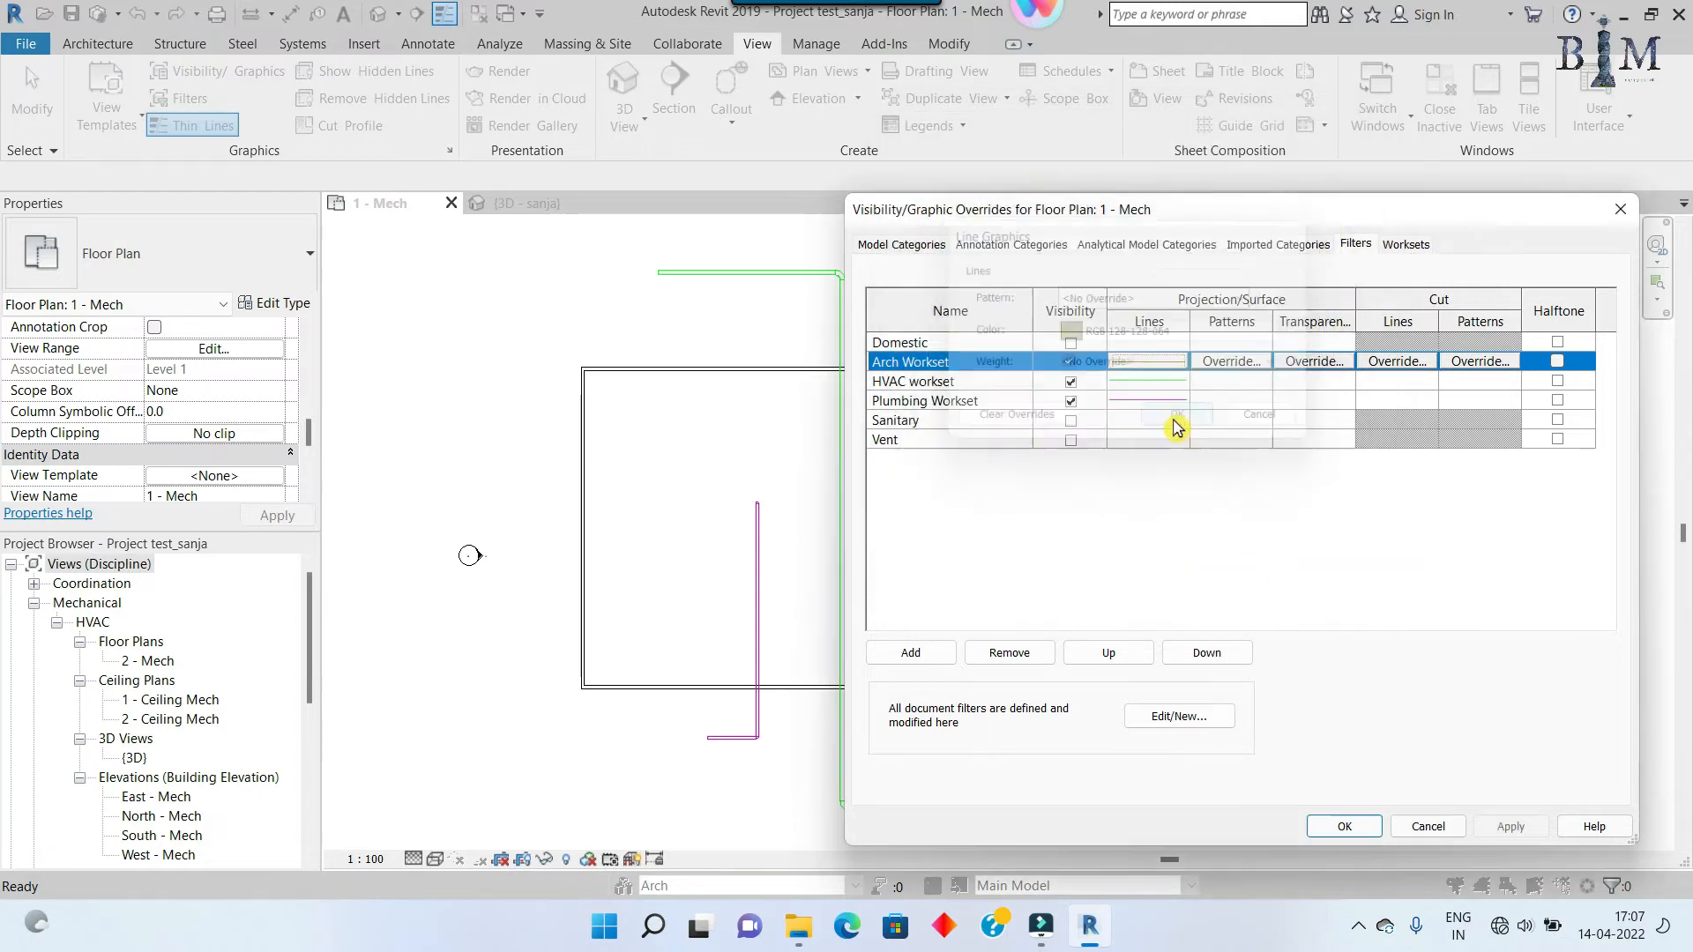
click(1344, 826)
scroll(933, 378, up, 3)
scroll(1217, 357, up, 2)
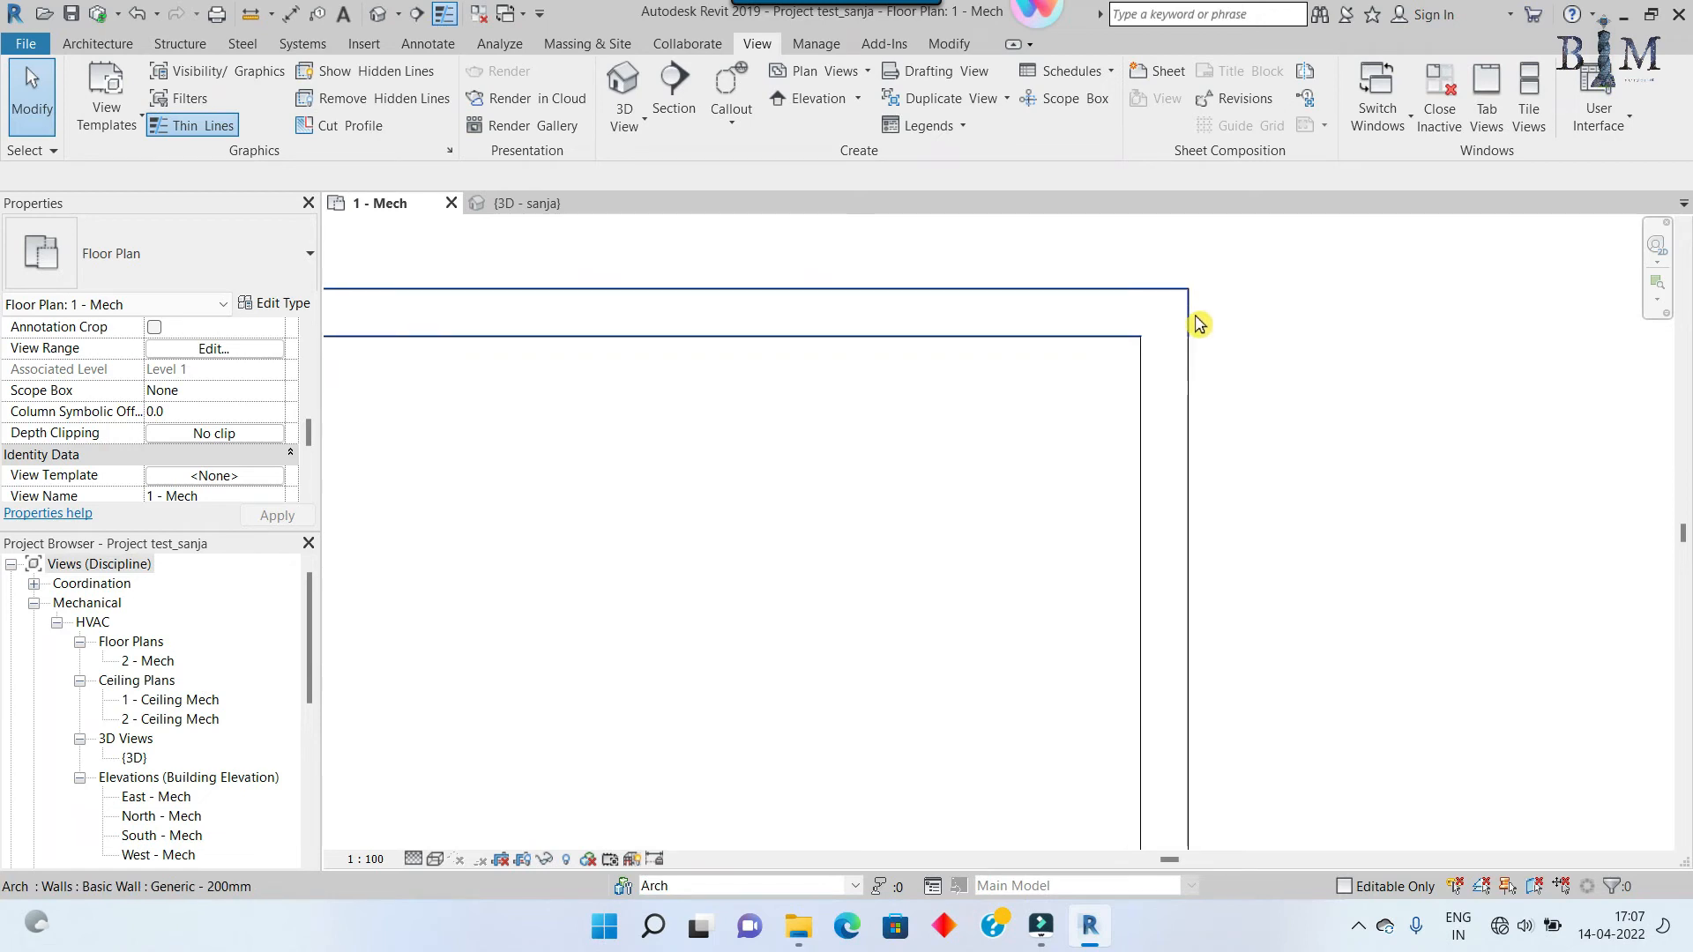
scroll(1199, 325, down, 3)
Step: Set the Arch Workset filter's projection line colour to Red and accept the plan's overrides
key(v)
key(g)
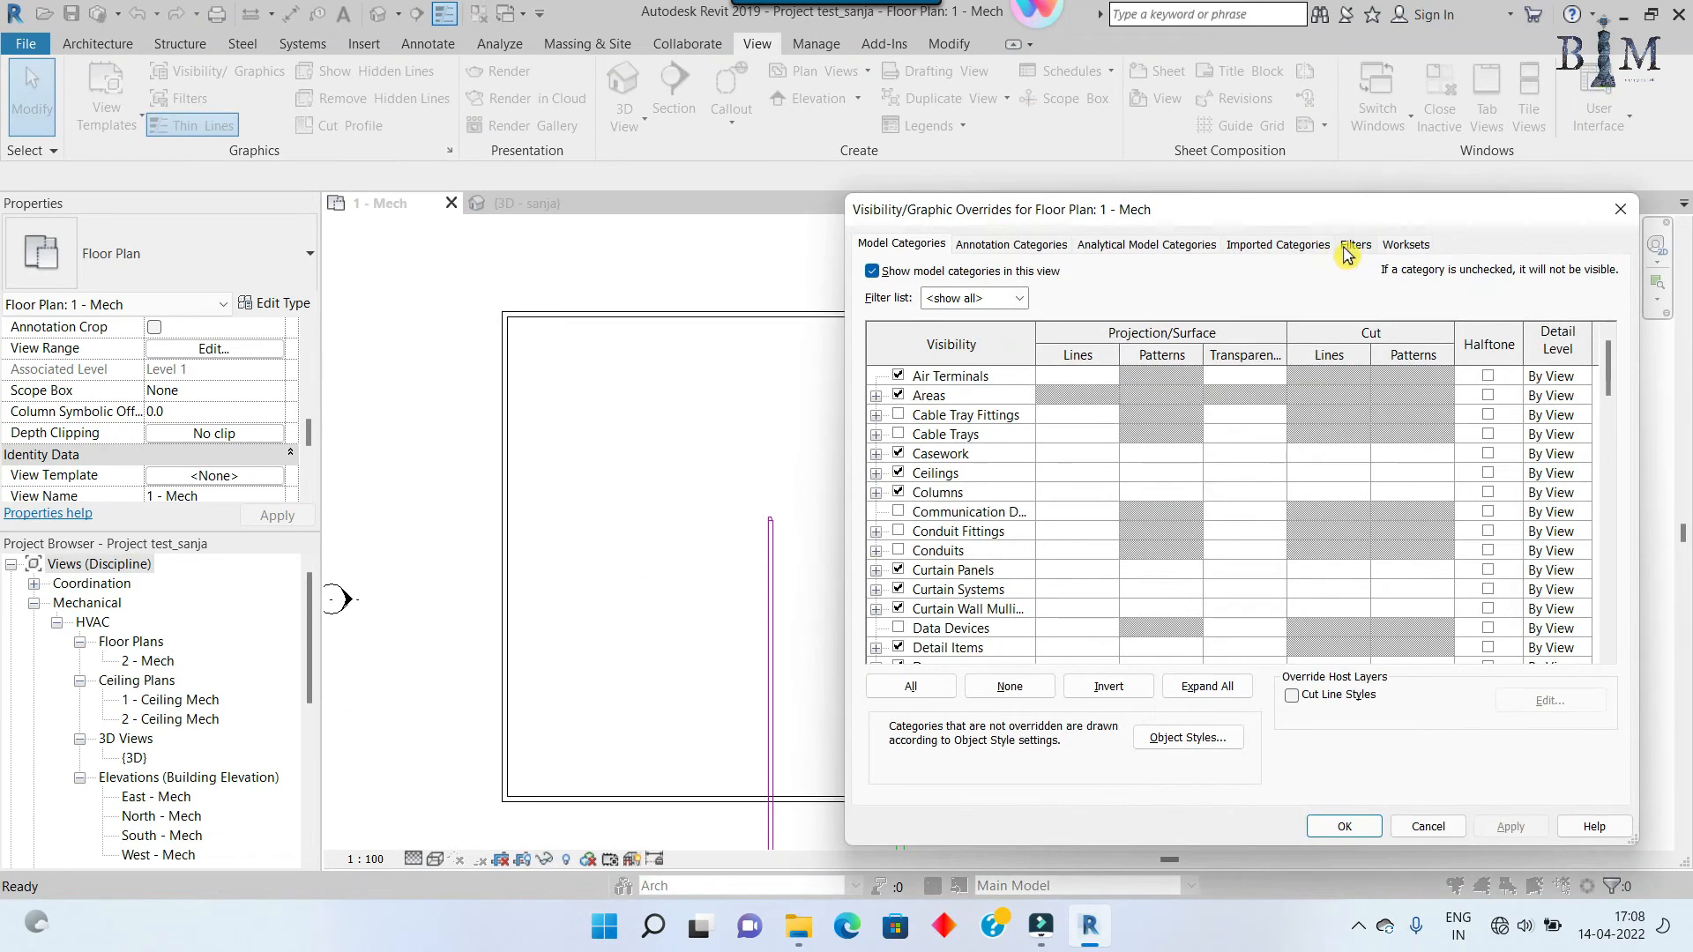
click(1160, 364)
click(1163, 363)
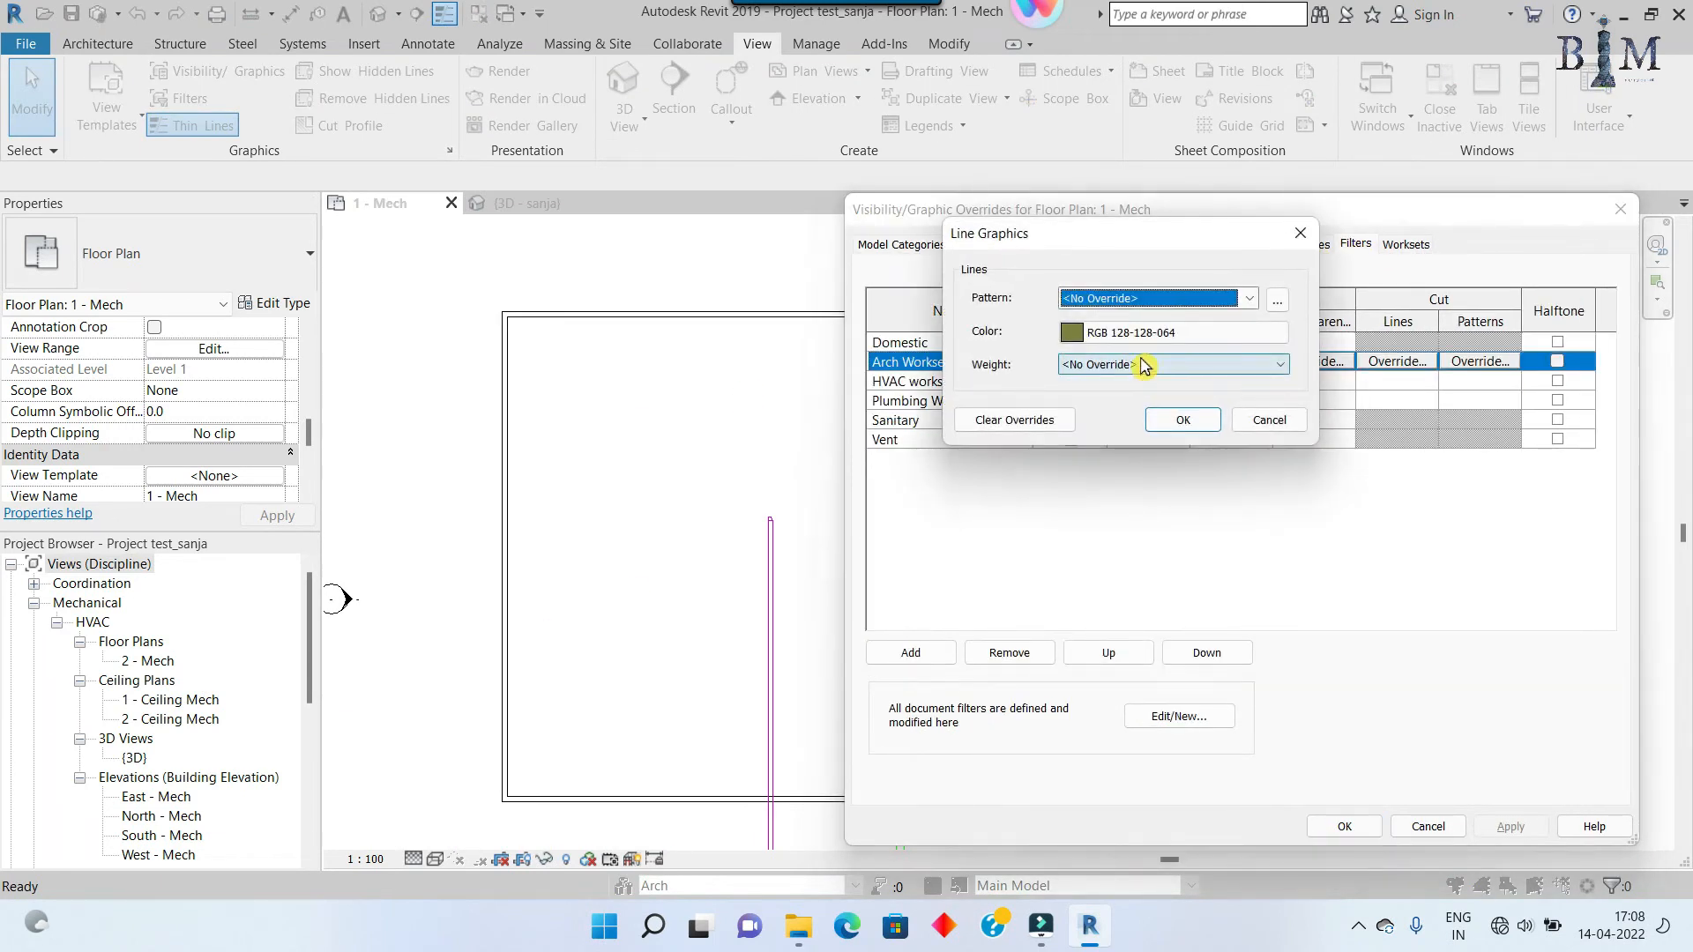
click(1146, 365)
click(942, 358)
click(1206, 524)
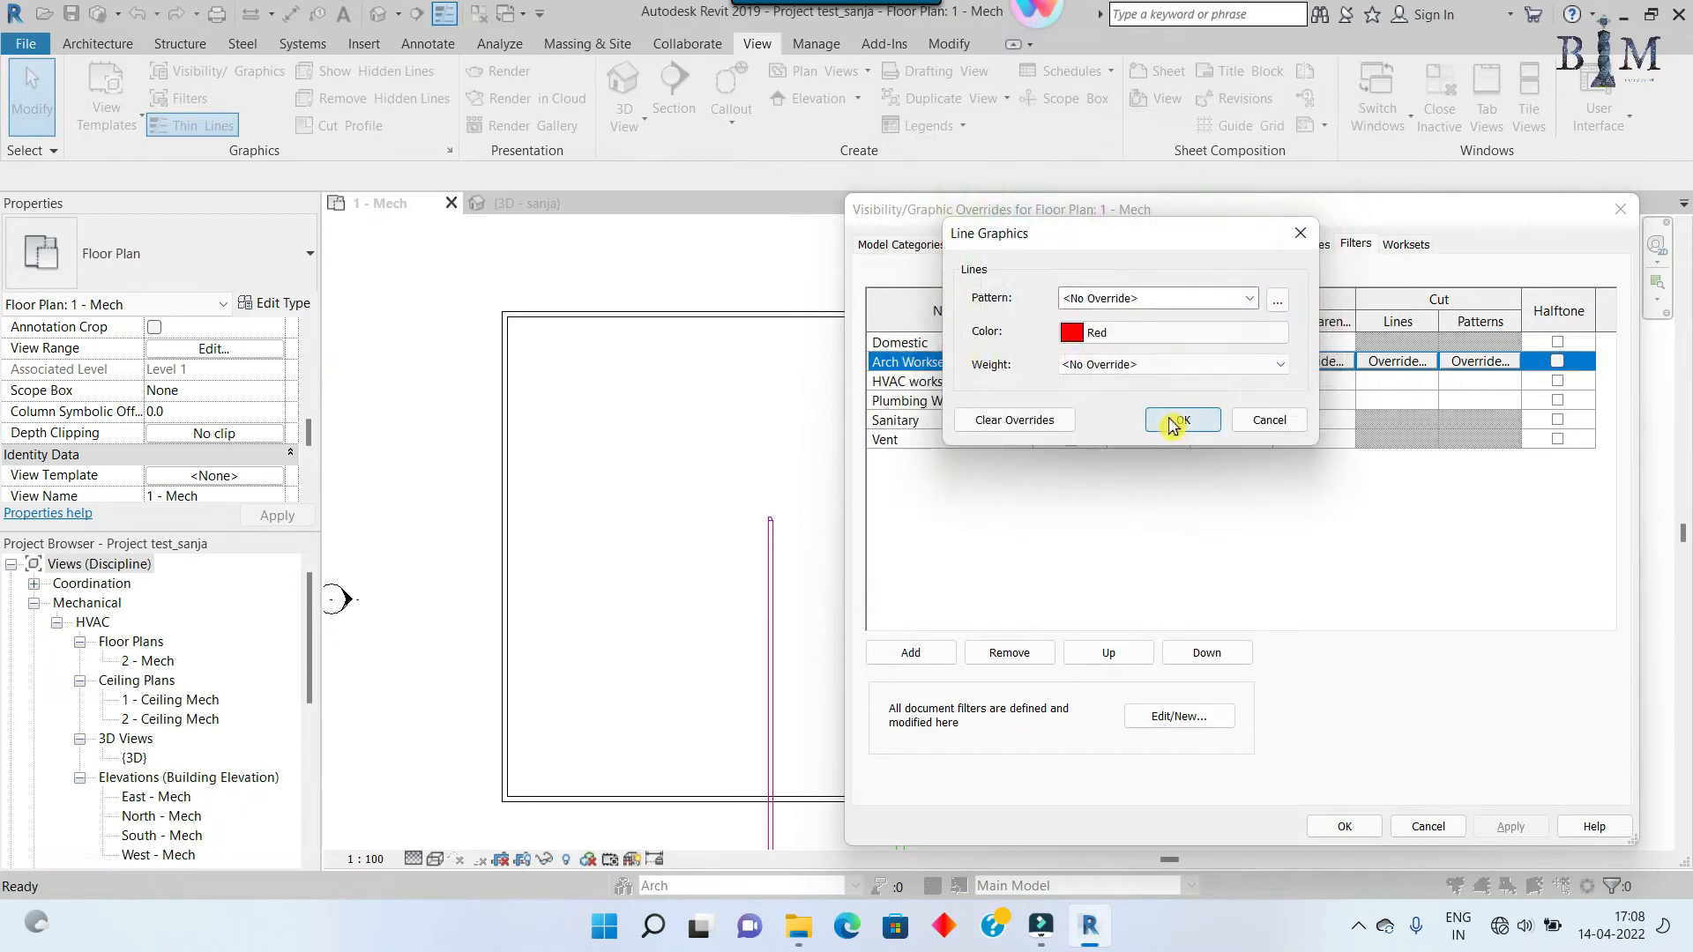
click(1175, 526)
click(1344, 825)
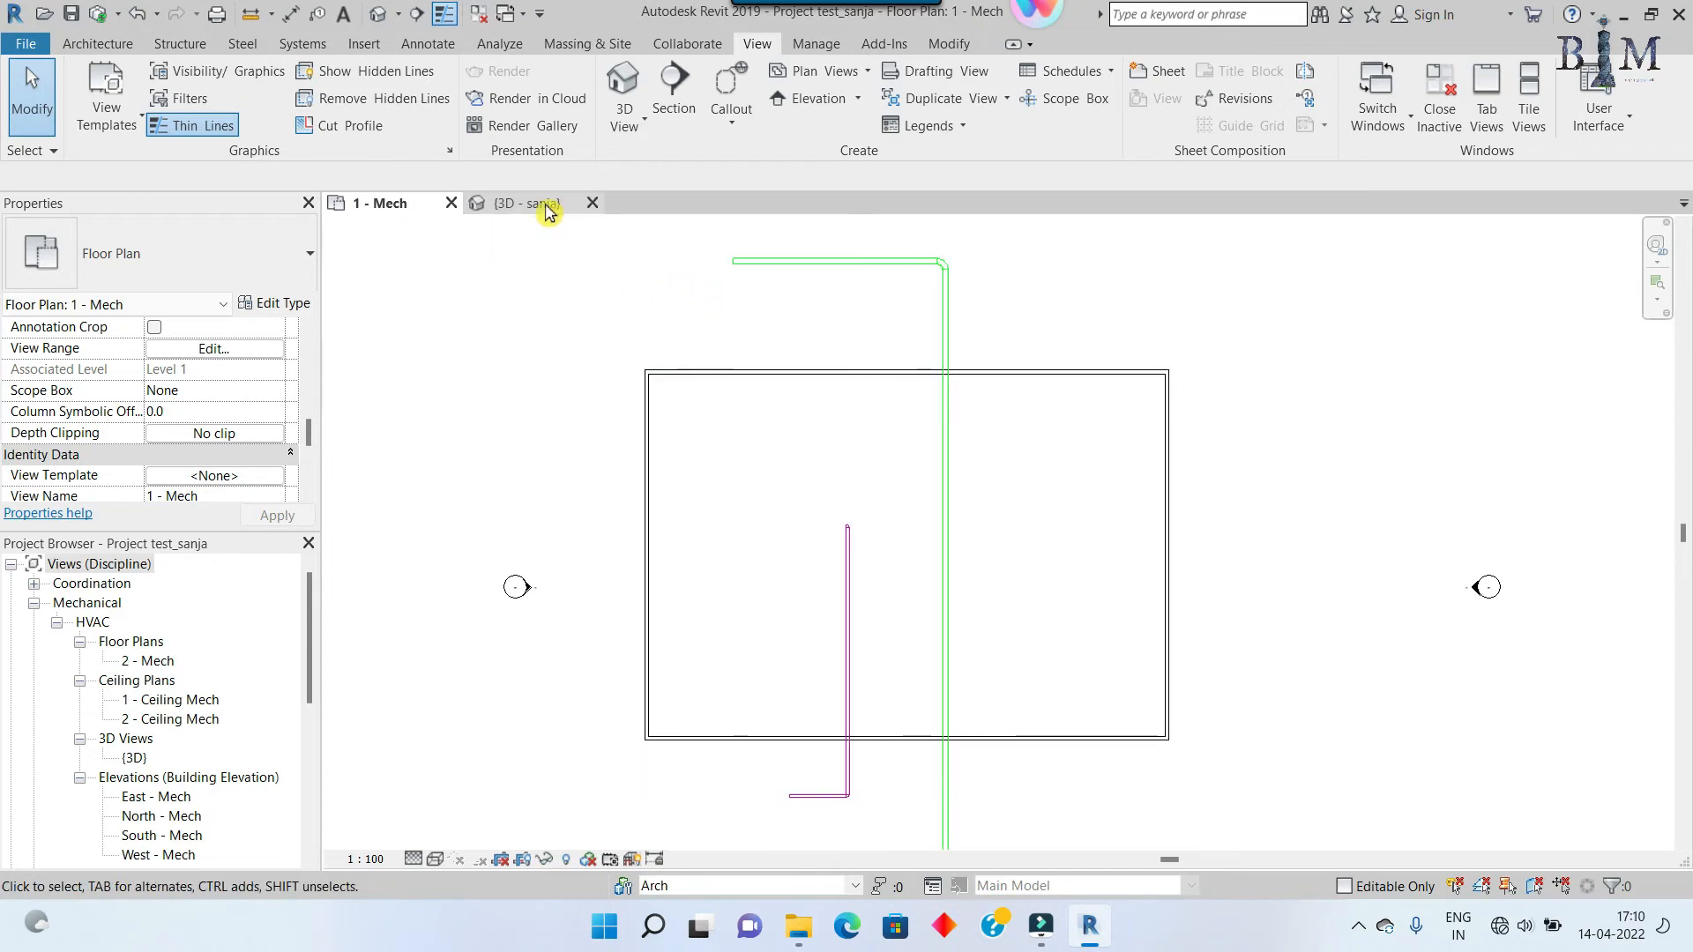
Step: Add the Arch Workset filter to the 3D view's visibility overrides
click(542, 205)
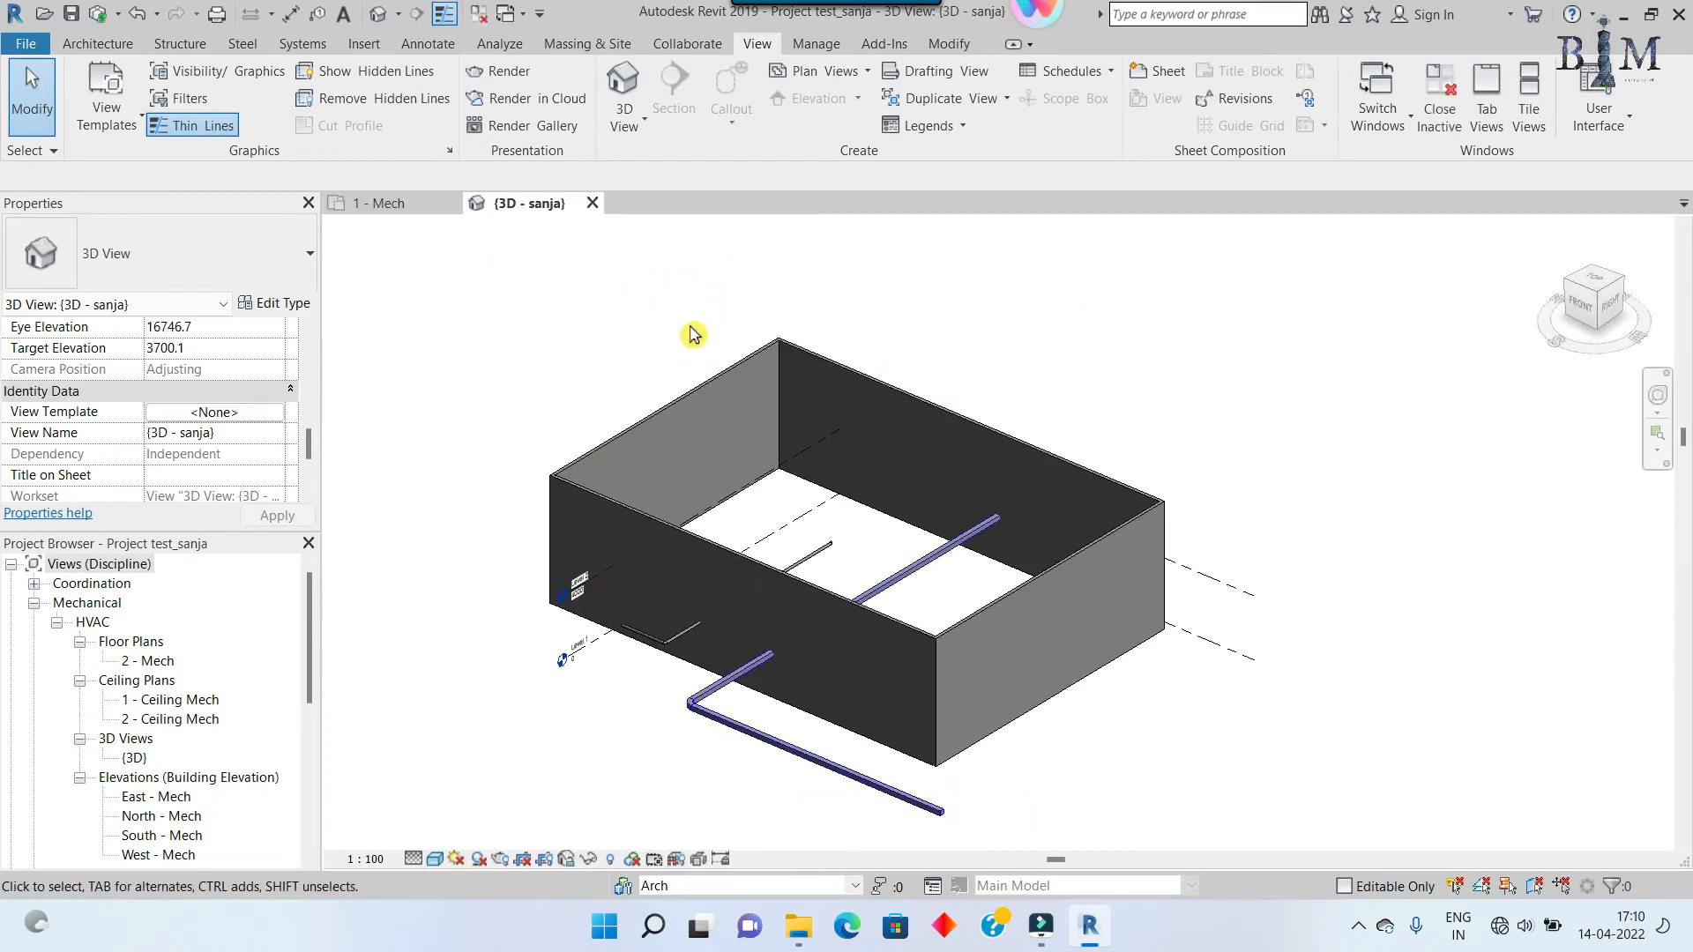
key(v)
key(v)
click(1355, 243)
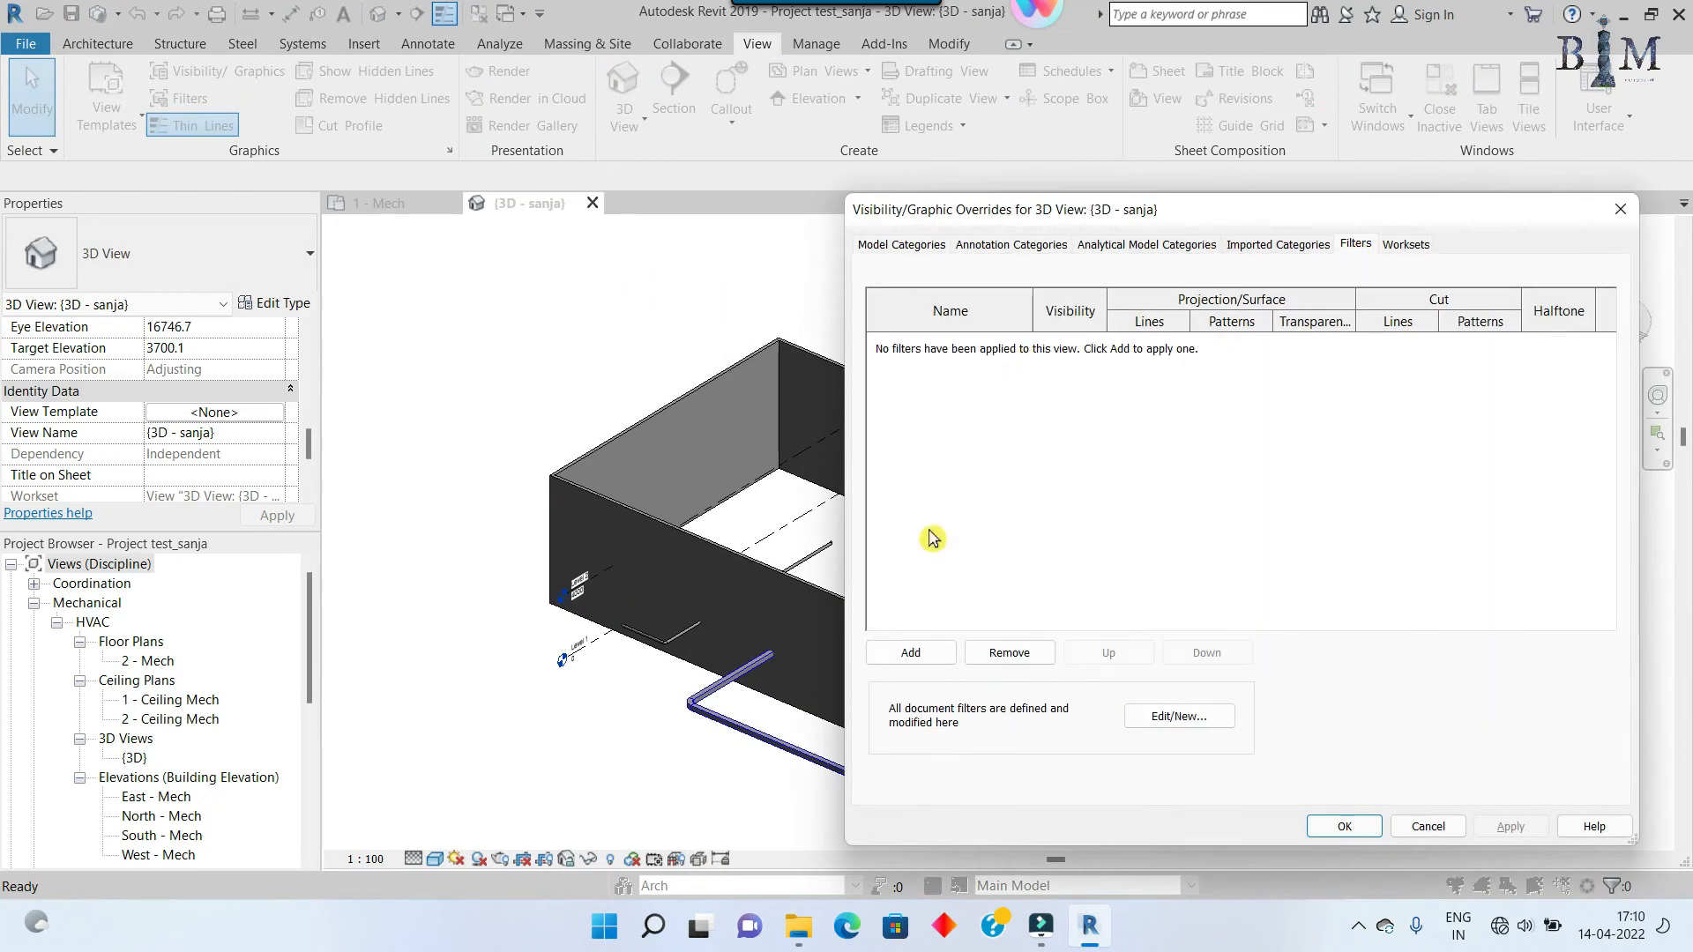
click(910, 652)
click(1260, 616)
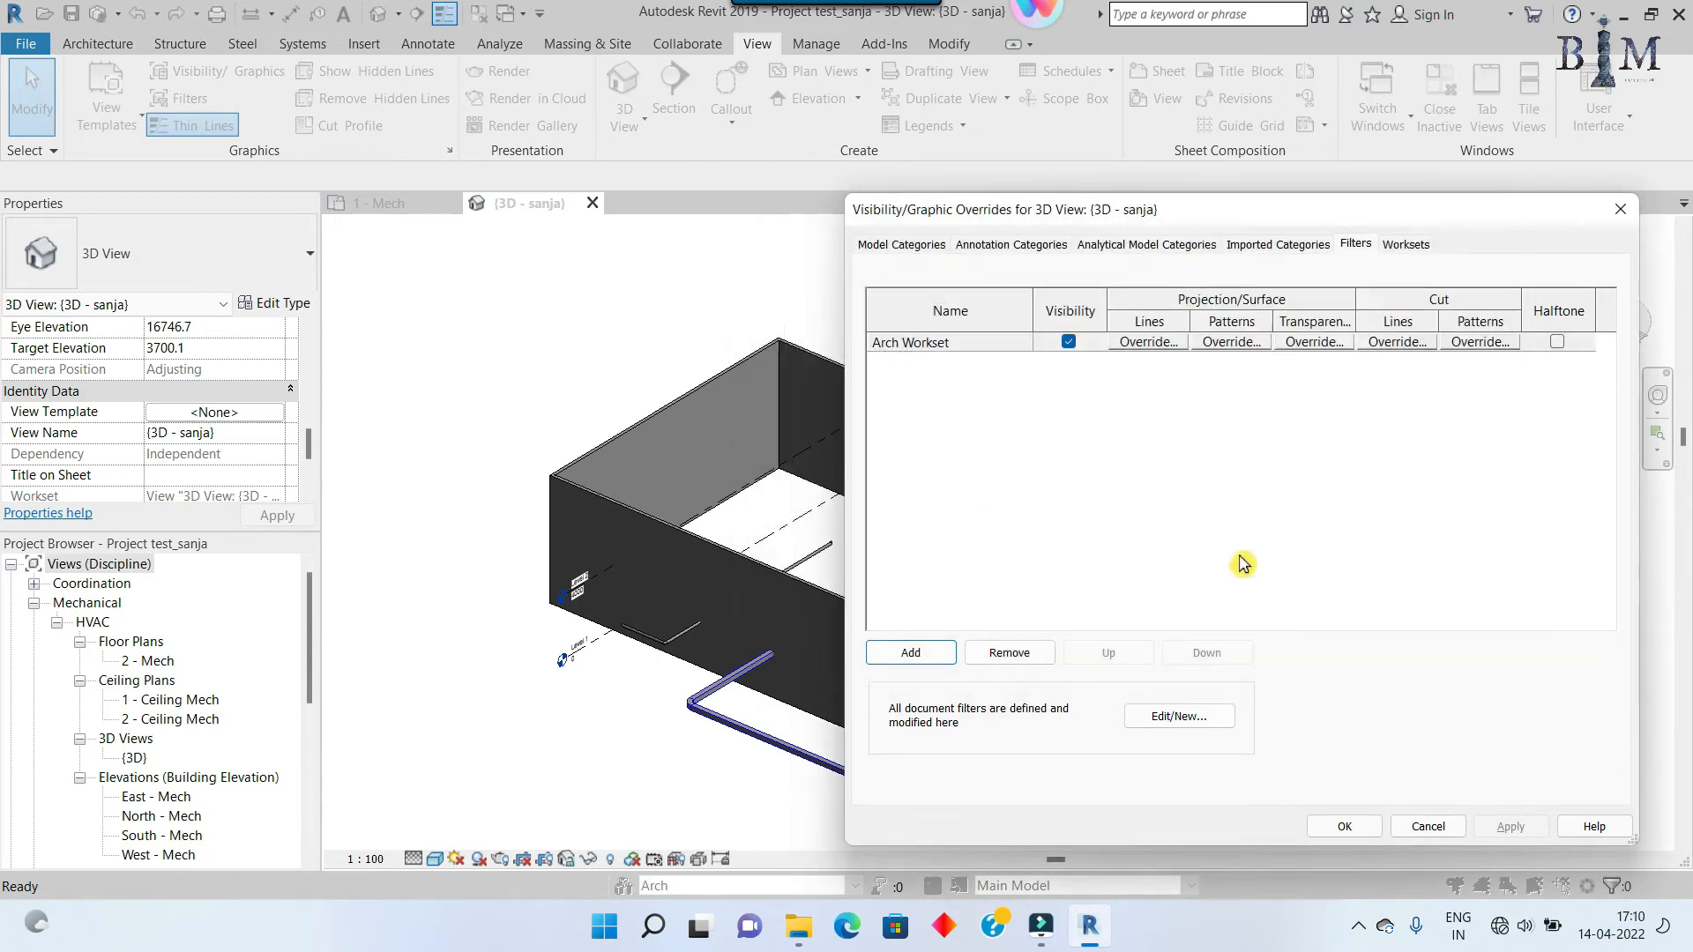
Step: Override the Arch Workset filter's projection lines with Red in the 3D view and accept the overrides
click(1146, 343)
click(1118, 332)
click(909, 220)
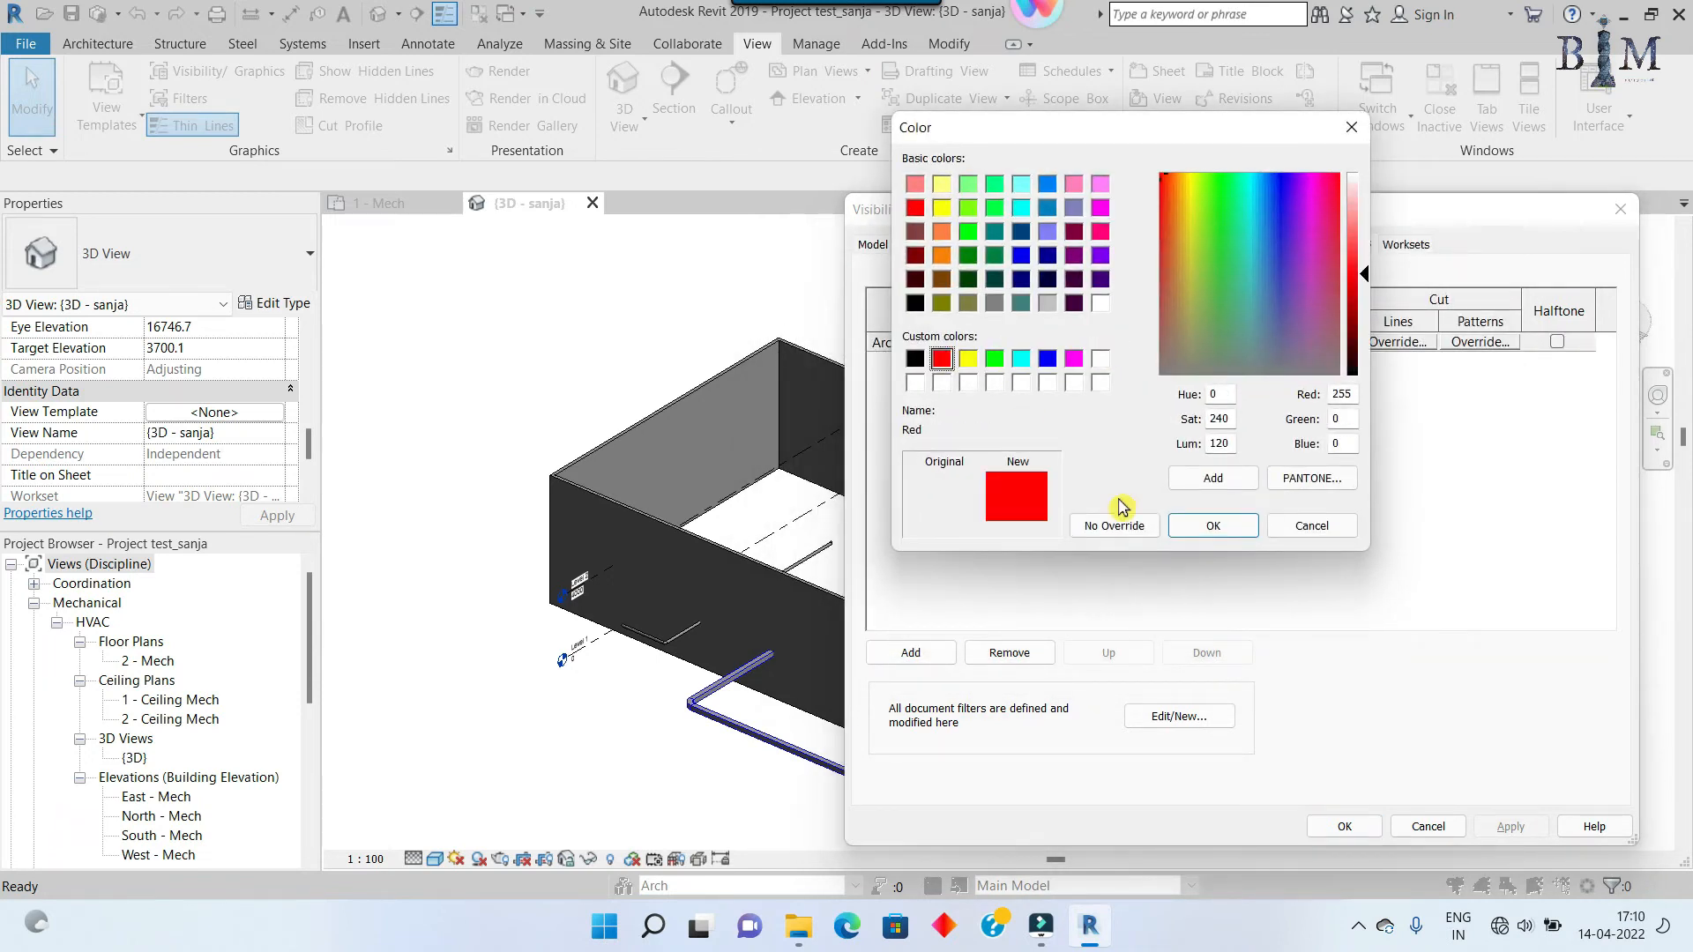
click(1204, 526)
click(1182, 420)
click(1344, 826)
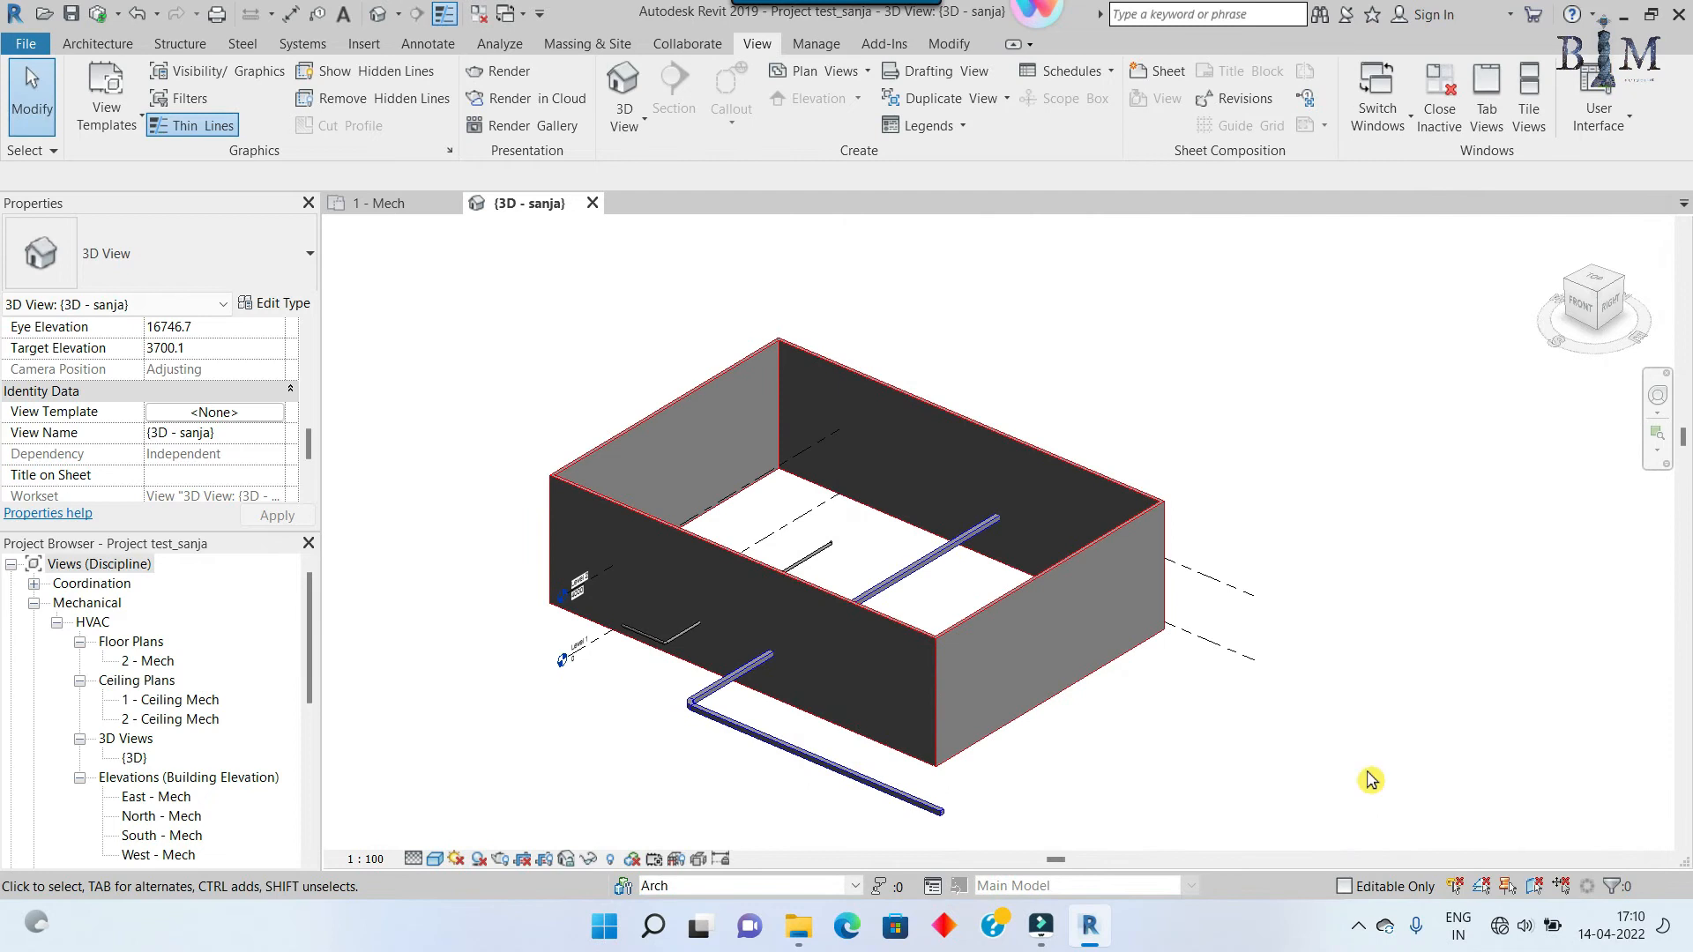
scroll(1030, 628, up, 3)
middle_drag(1134, 585, 1134, 584)
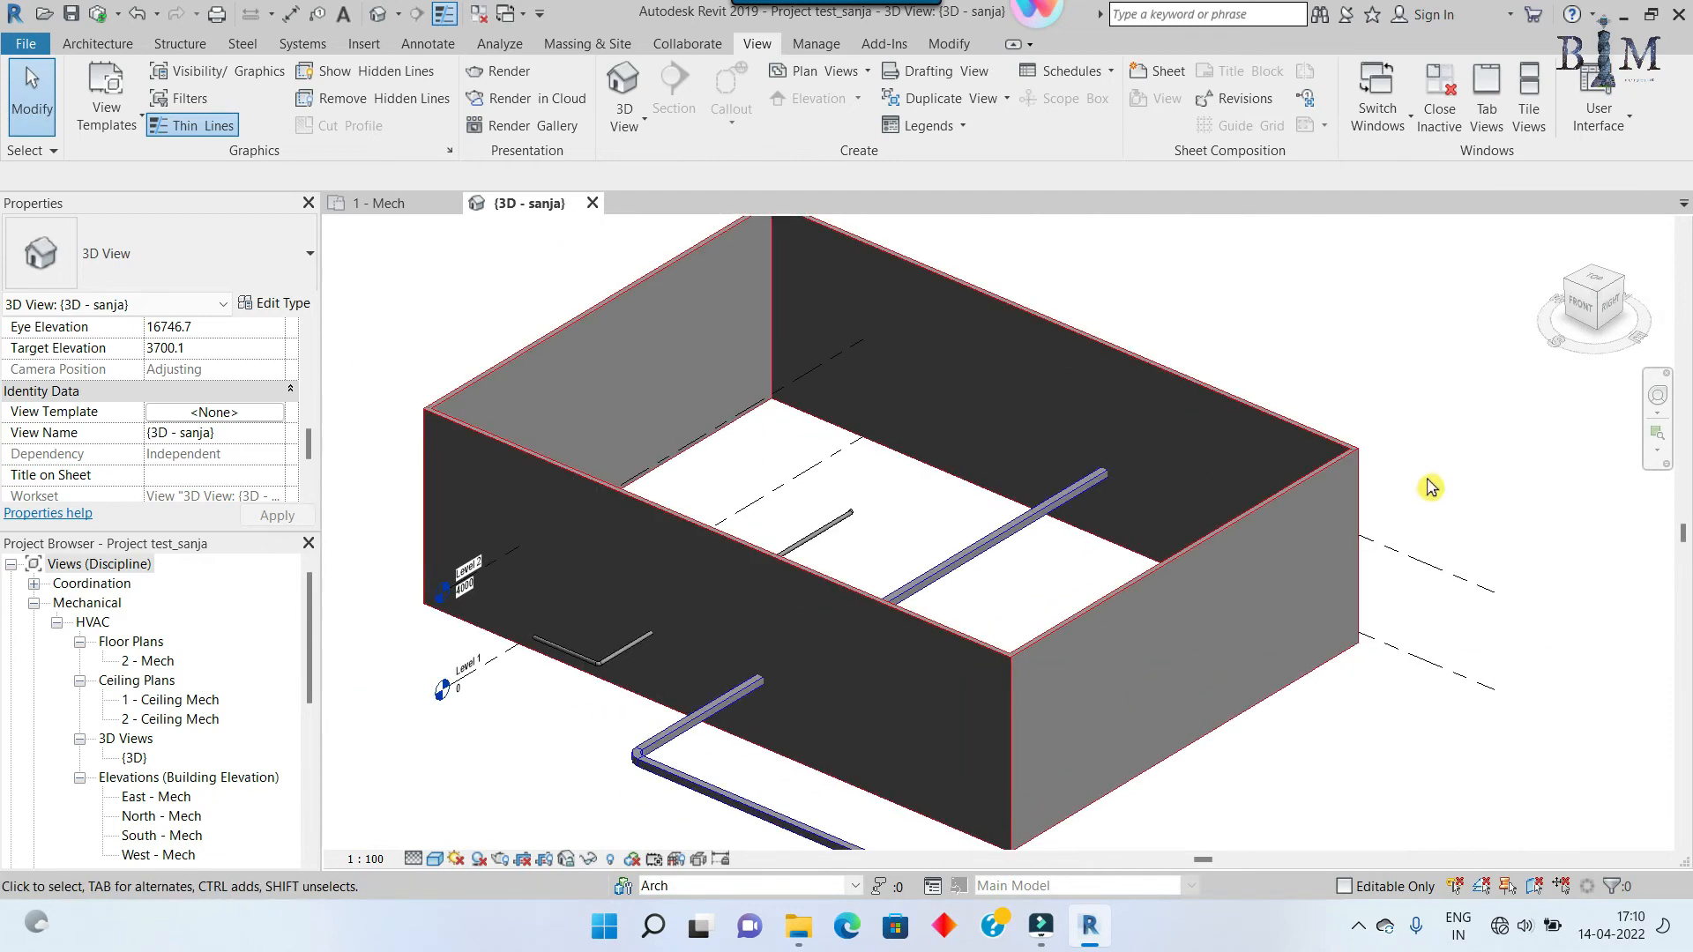
Step: Clear the Arch Workset filter's projection pattern overrides in the 1 - Mech floor plan
click(410, 206)
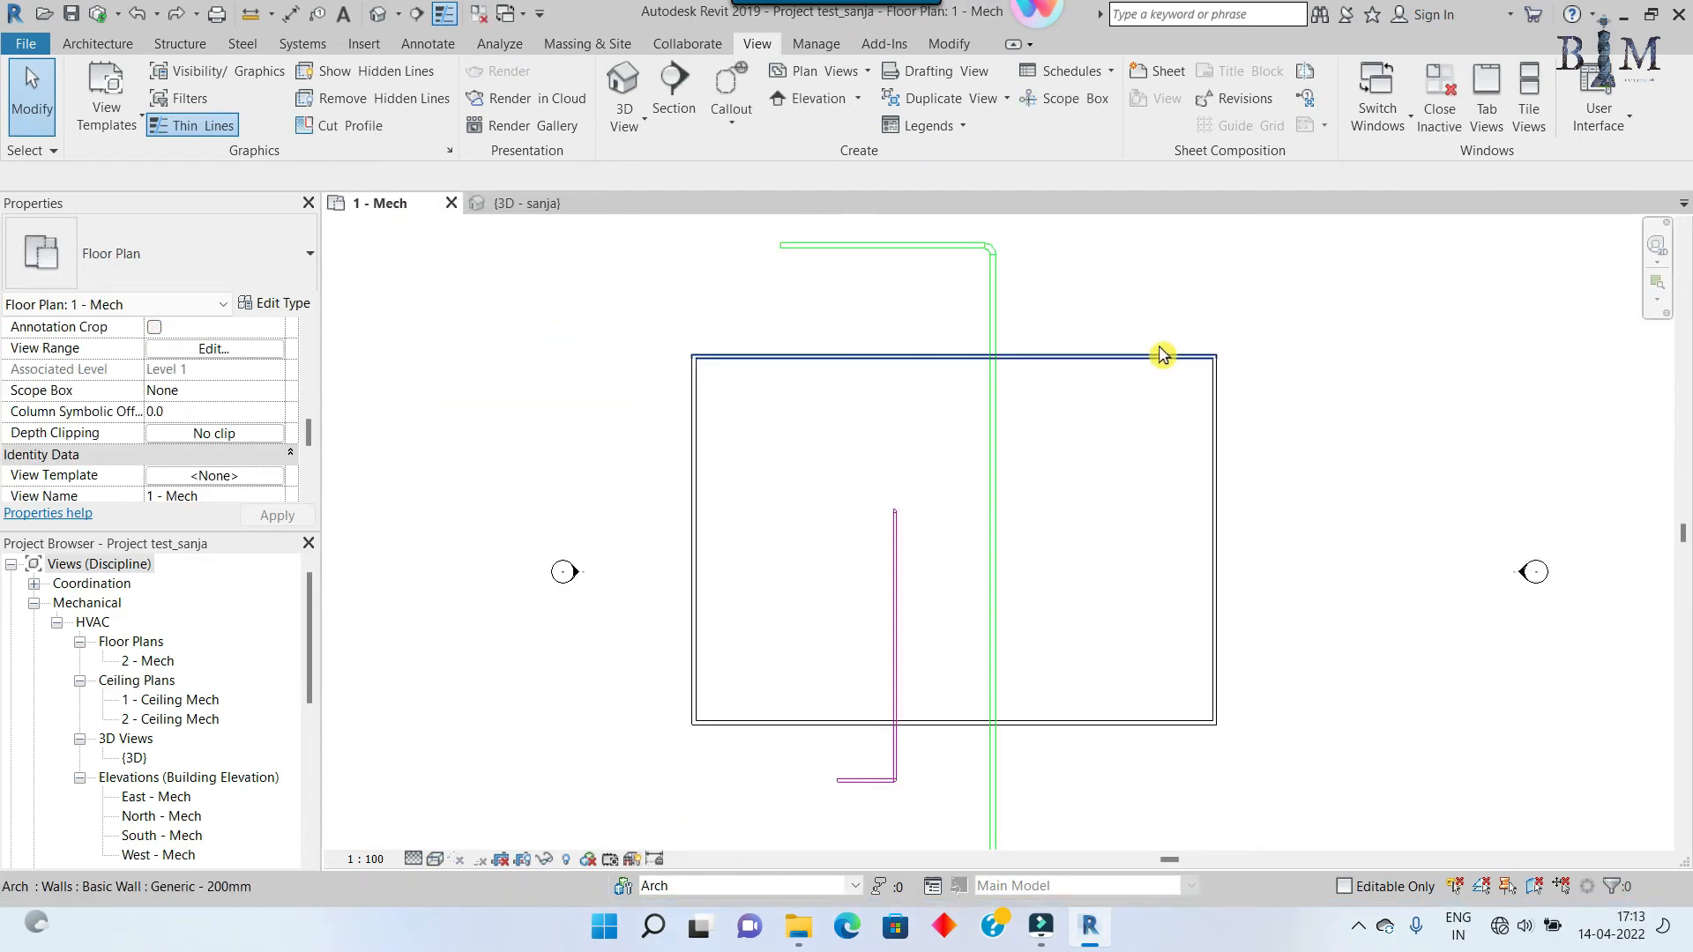
click(253, 81)
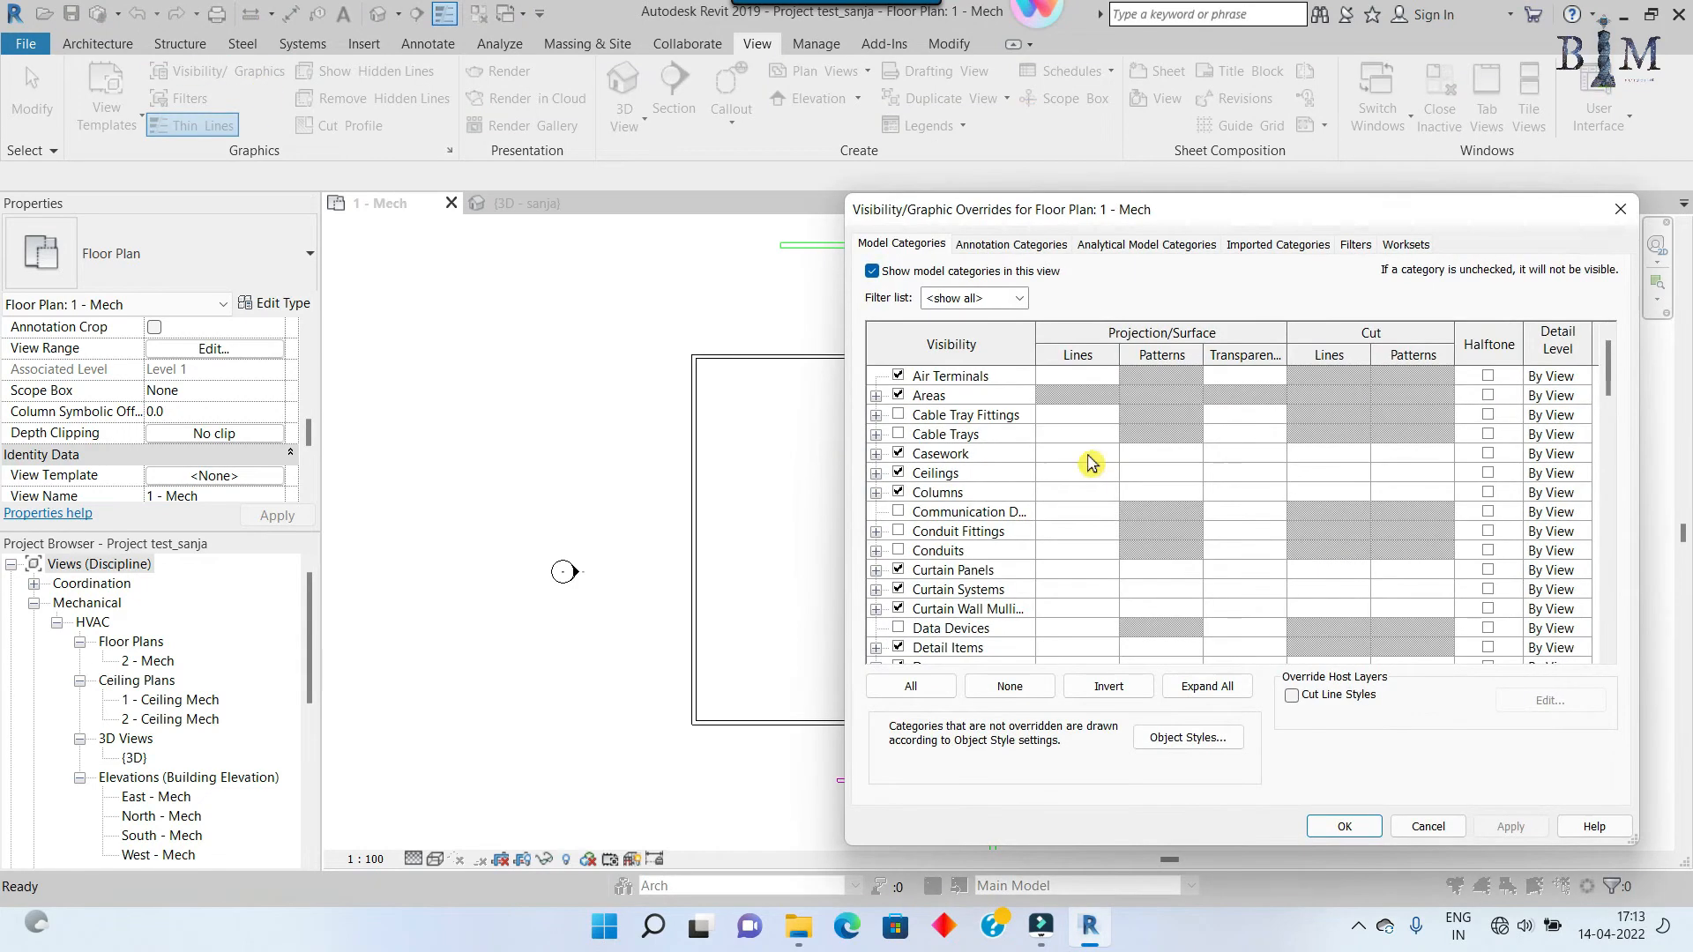
click(1357, 248)
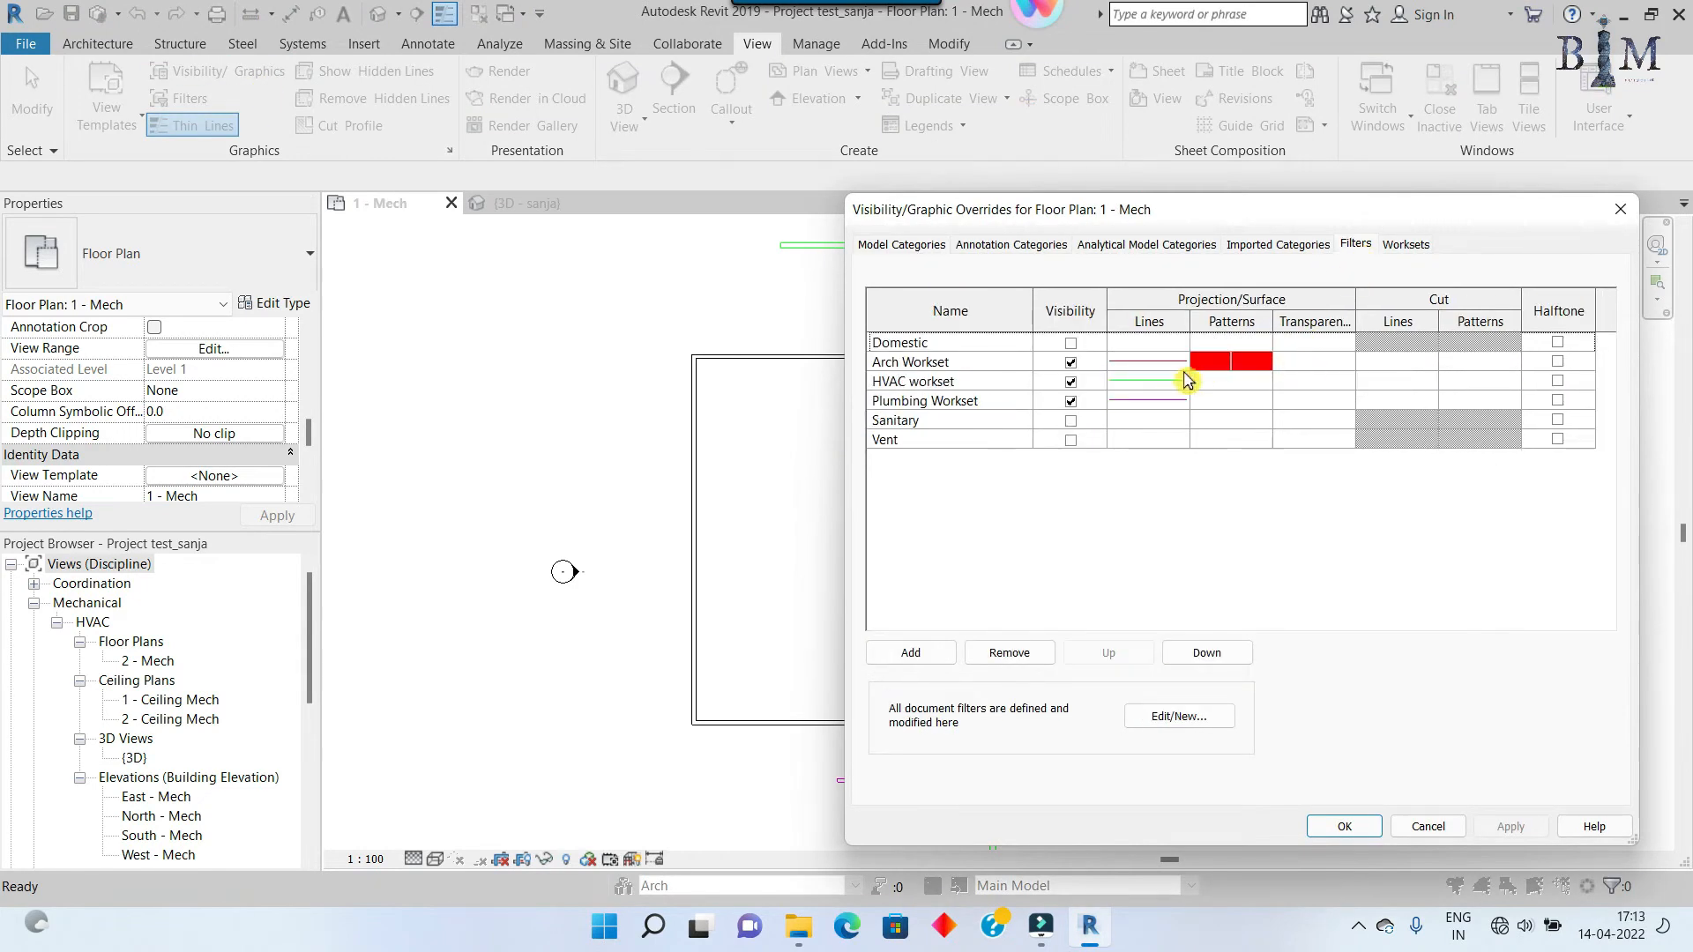
click(1163, 366)
click(1232, 361)
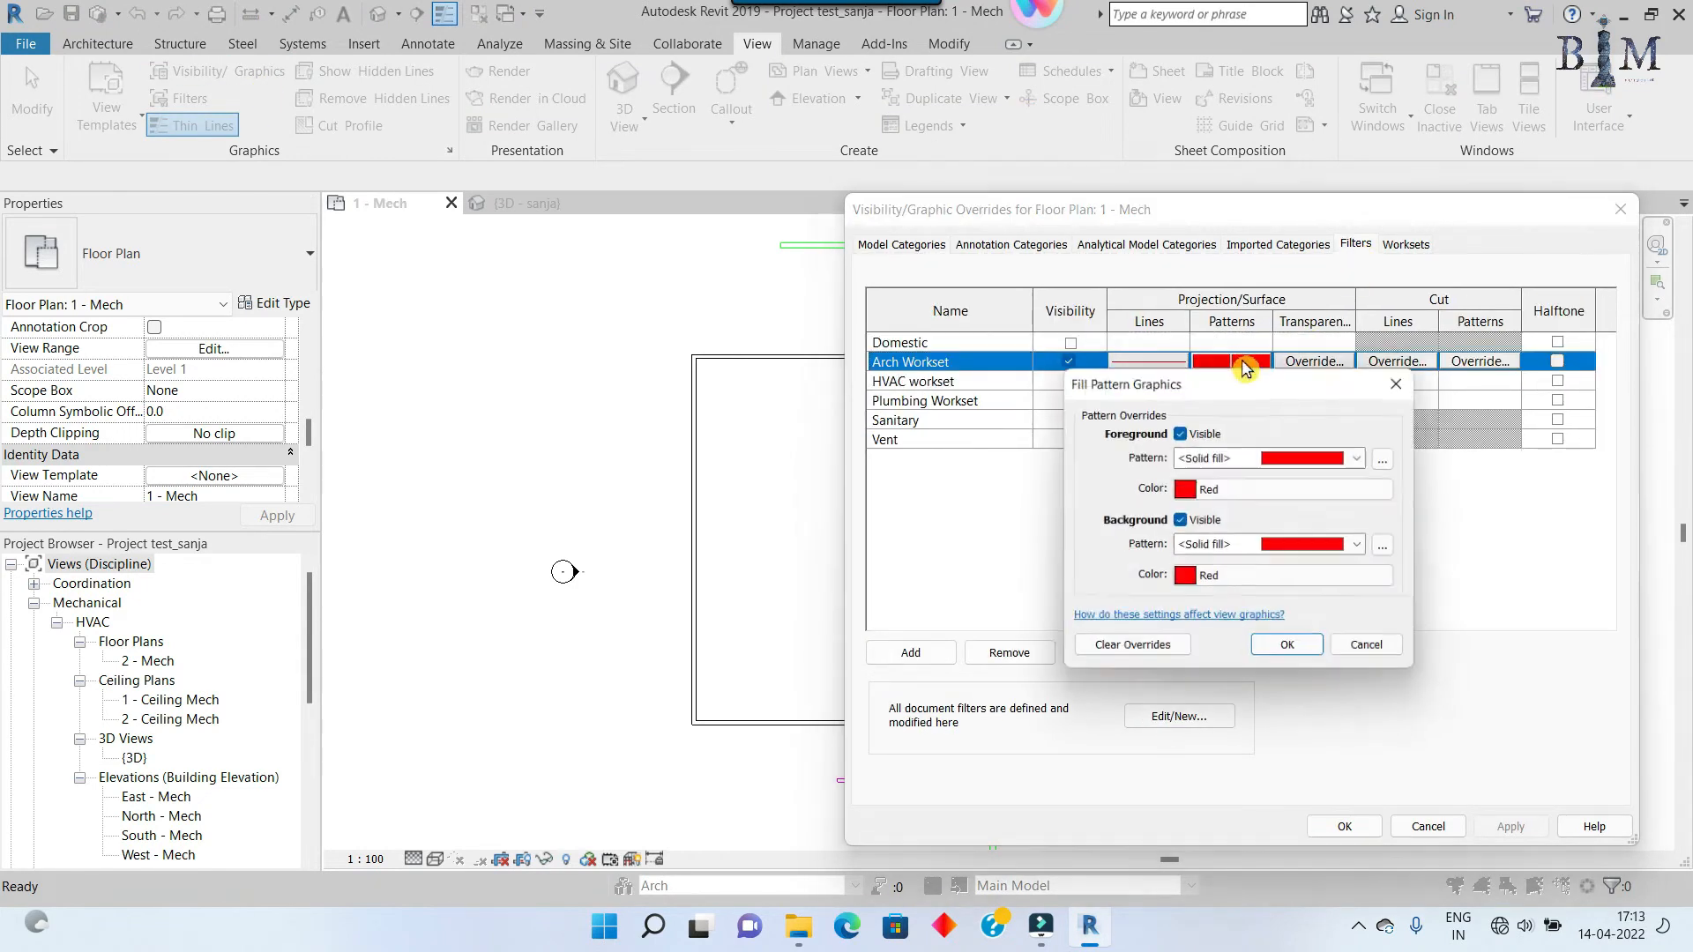
click(1130, 652)
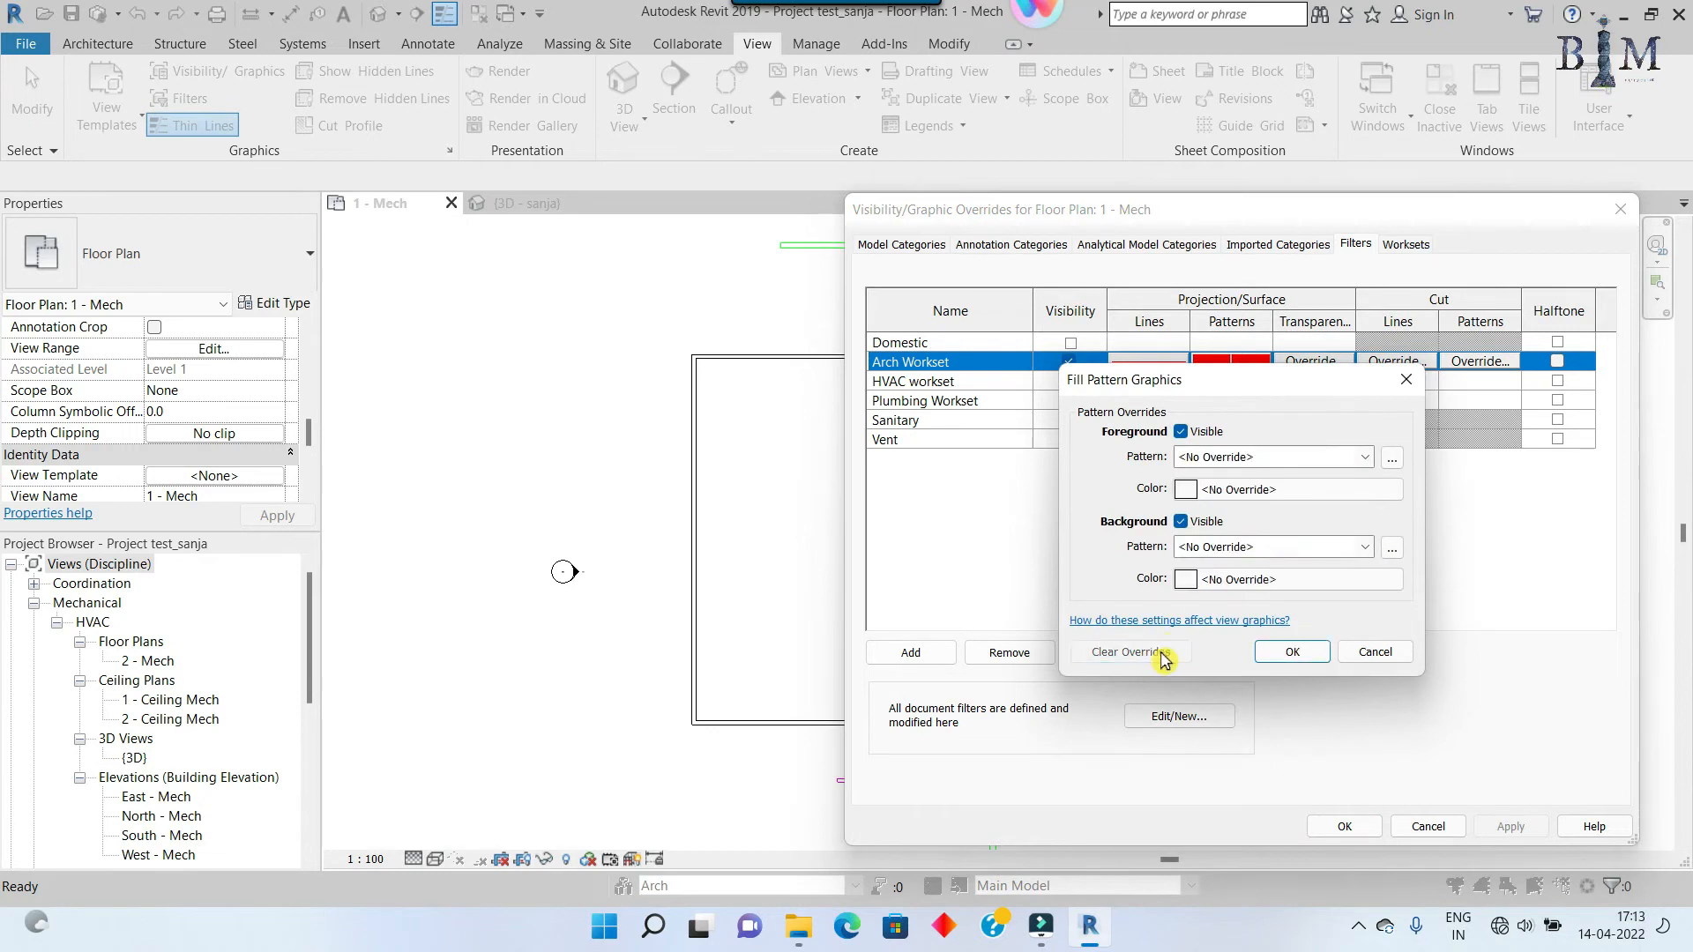
click(1293, 653)
Step: Override the Arch Workset filter's cut lines with colour Red and weight 1, and accept the plan's overrides
click(1400, 364)
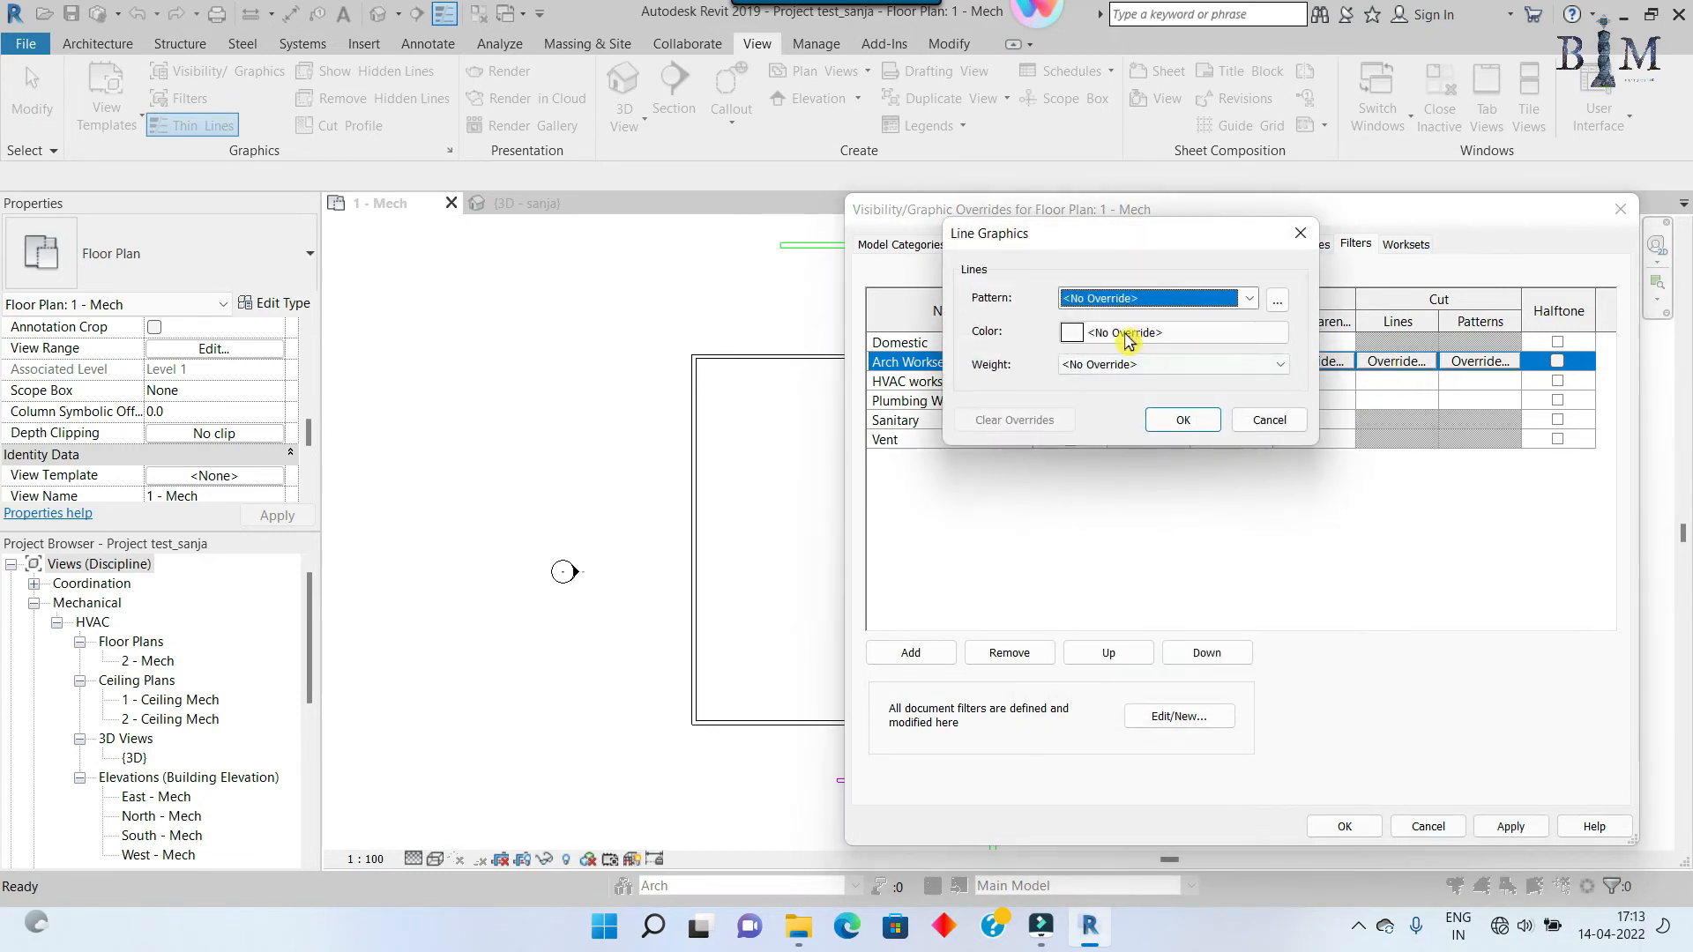
click(1130, 332)
click(943, 360)
click(1213, 526)
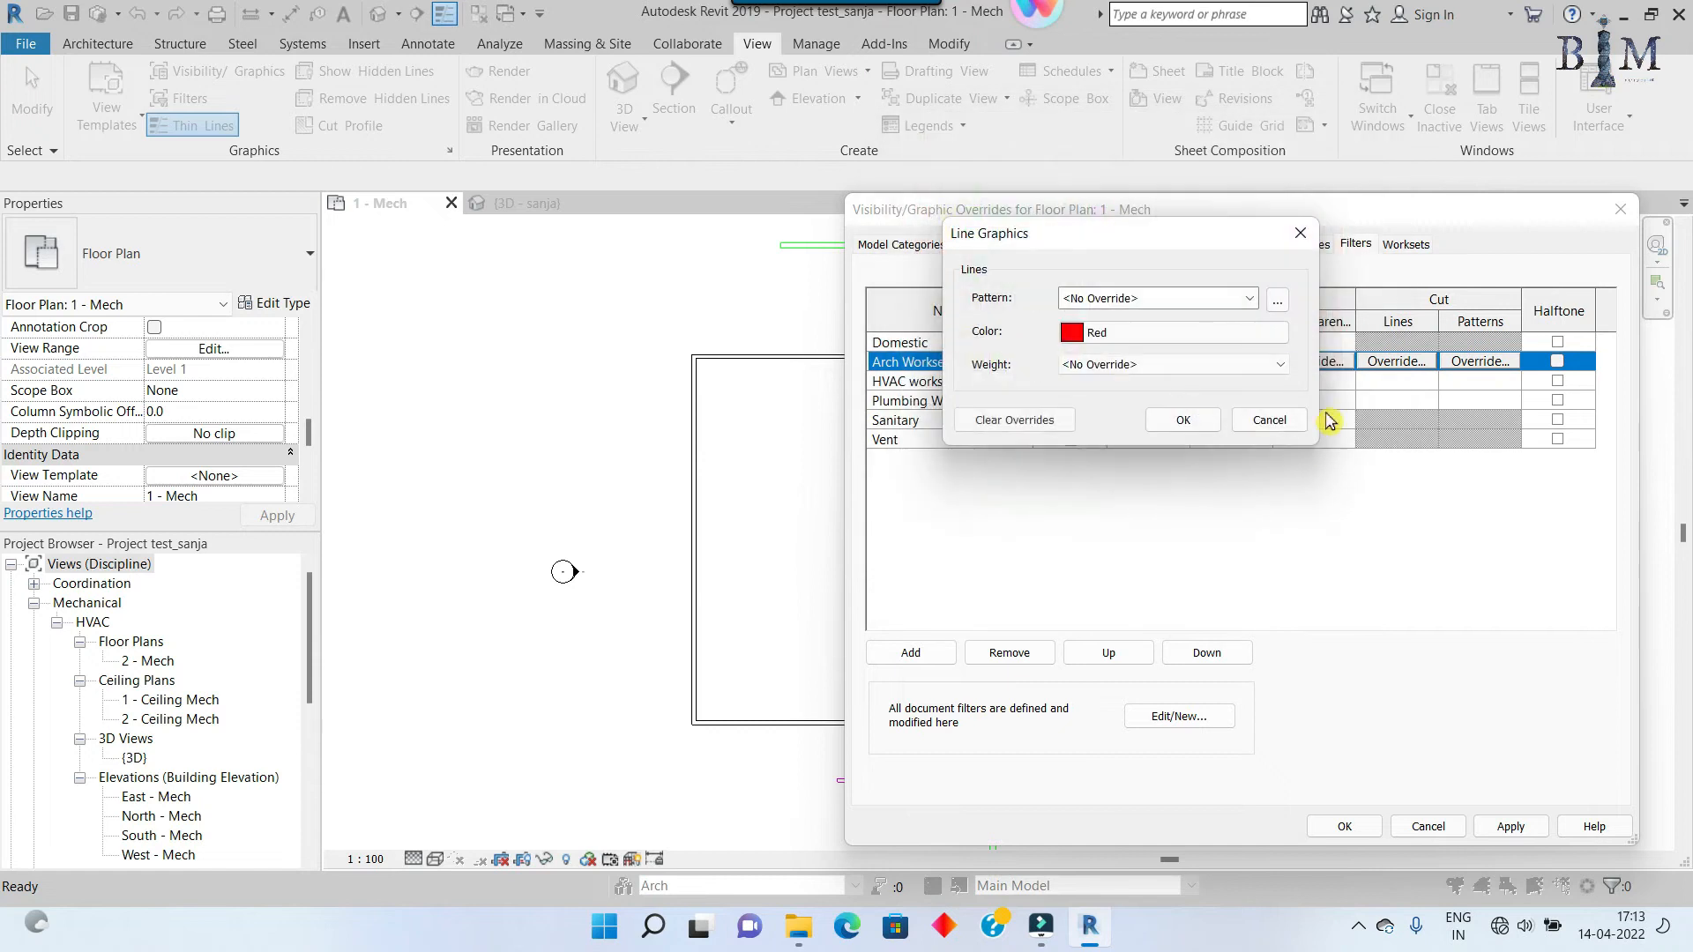
click(1155, 364)
click(1159, 393)
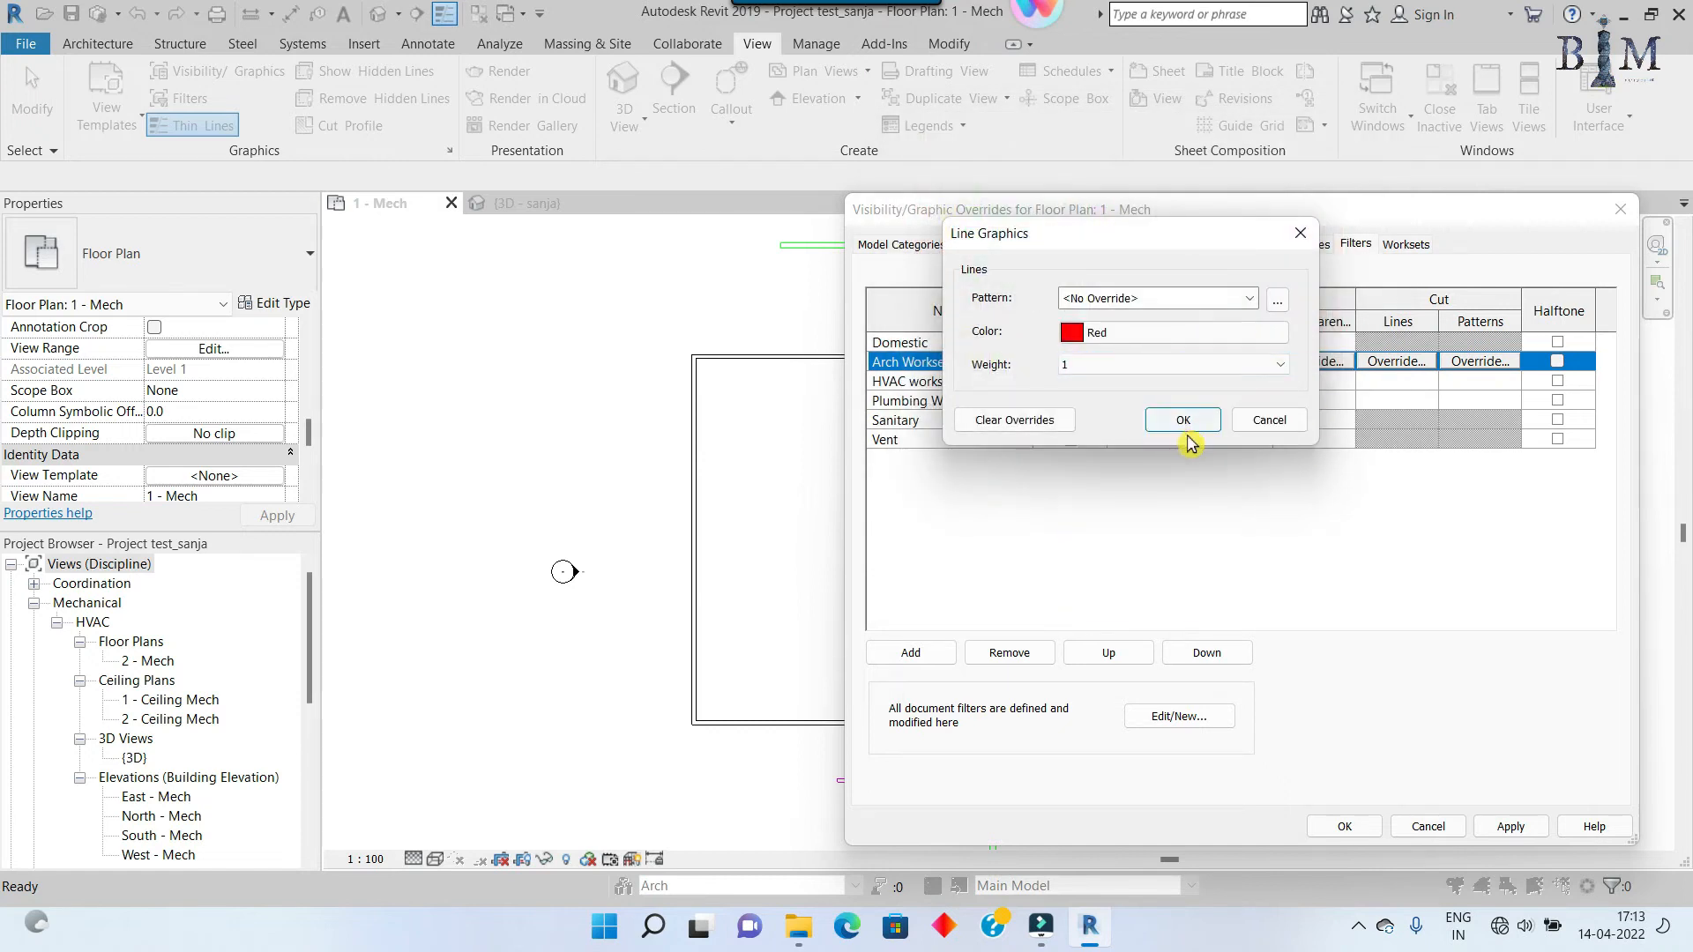
click(1186, 439)
click(1358, 832)
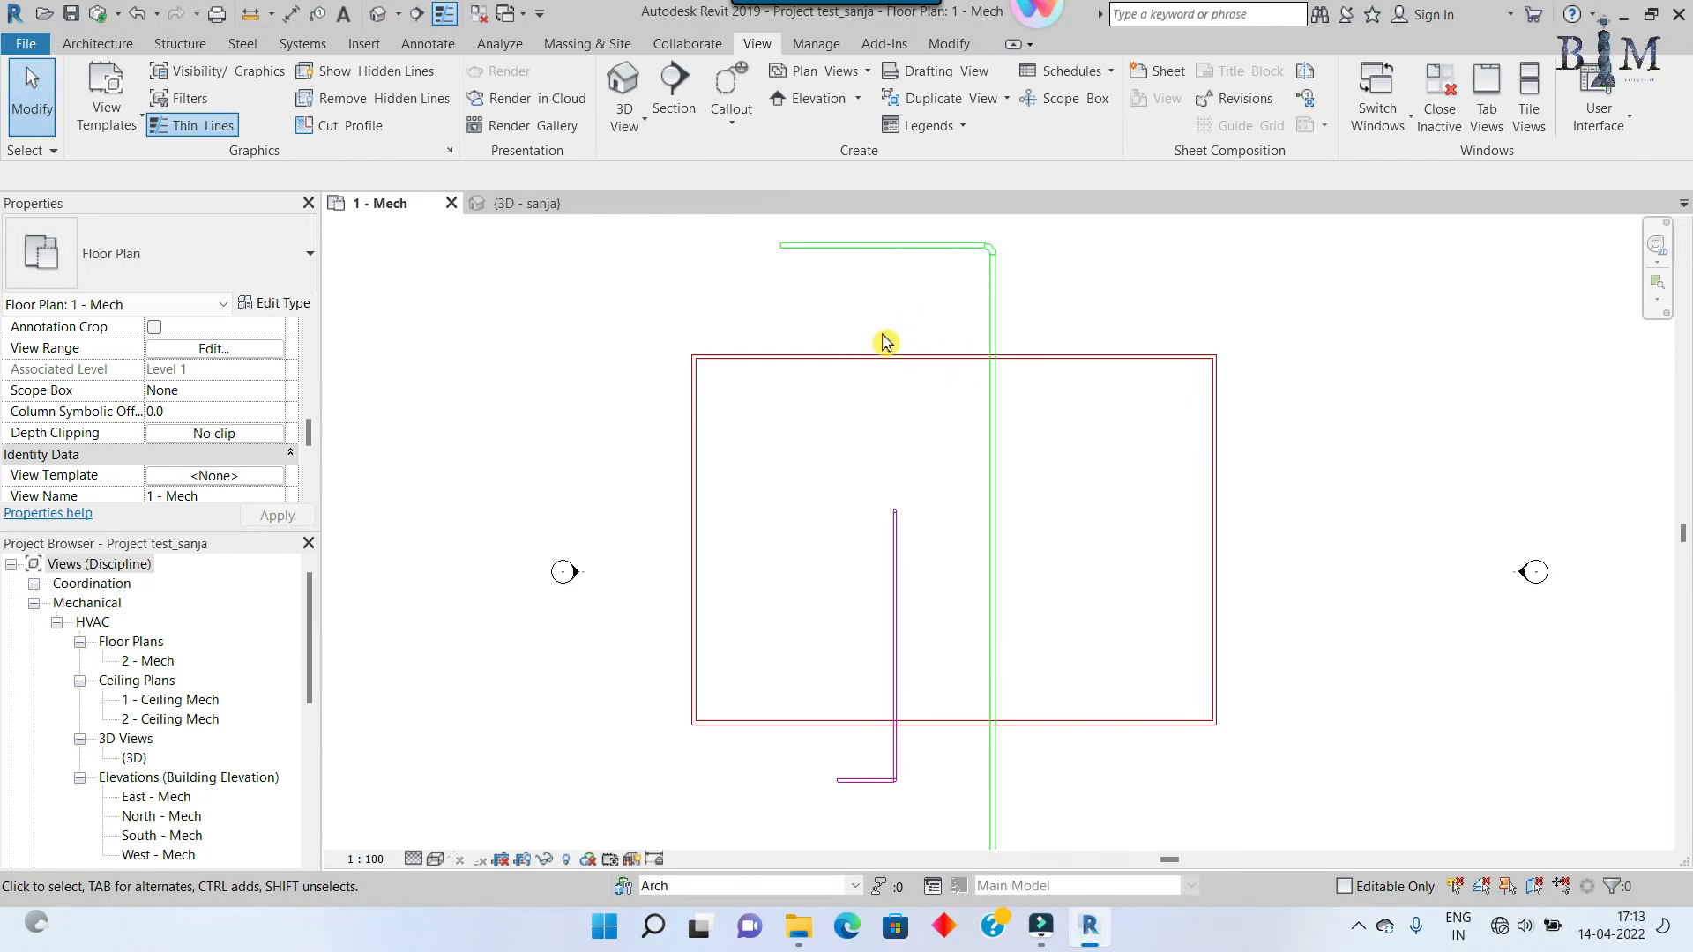
scroll(1066, 641, up, 2)
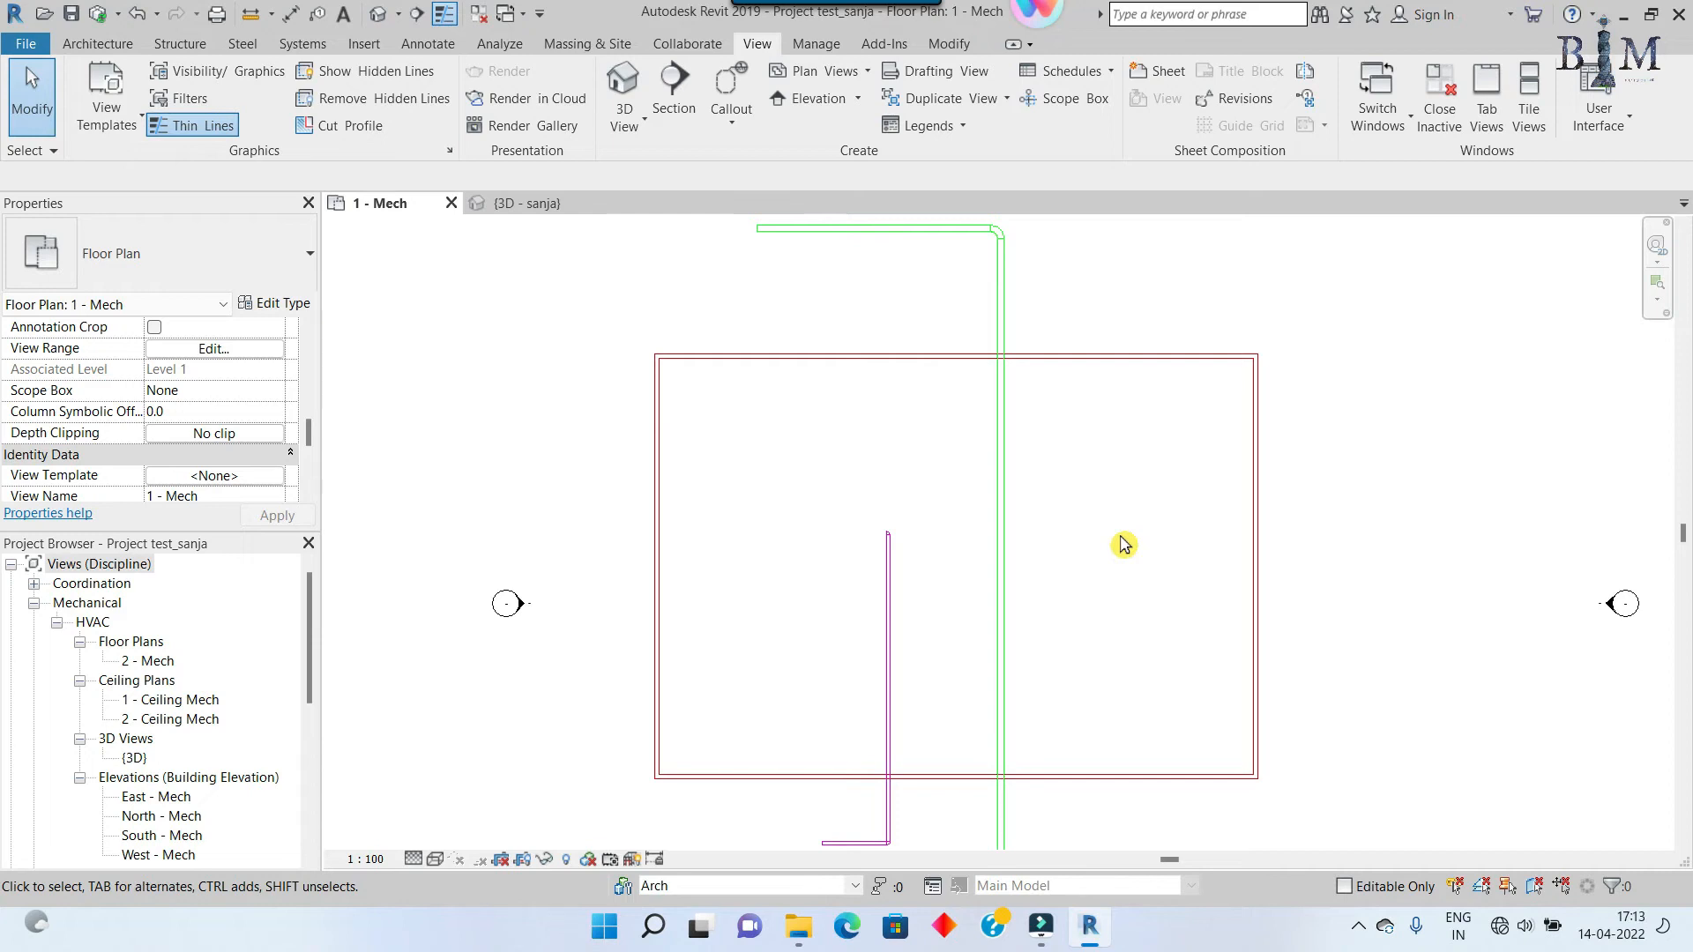
middle_drag(1130, 560, 1126, 530)
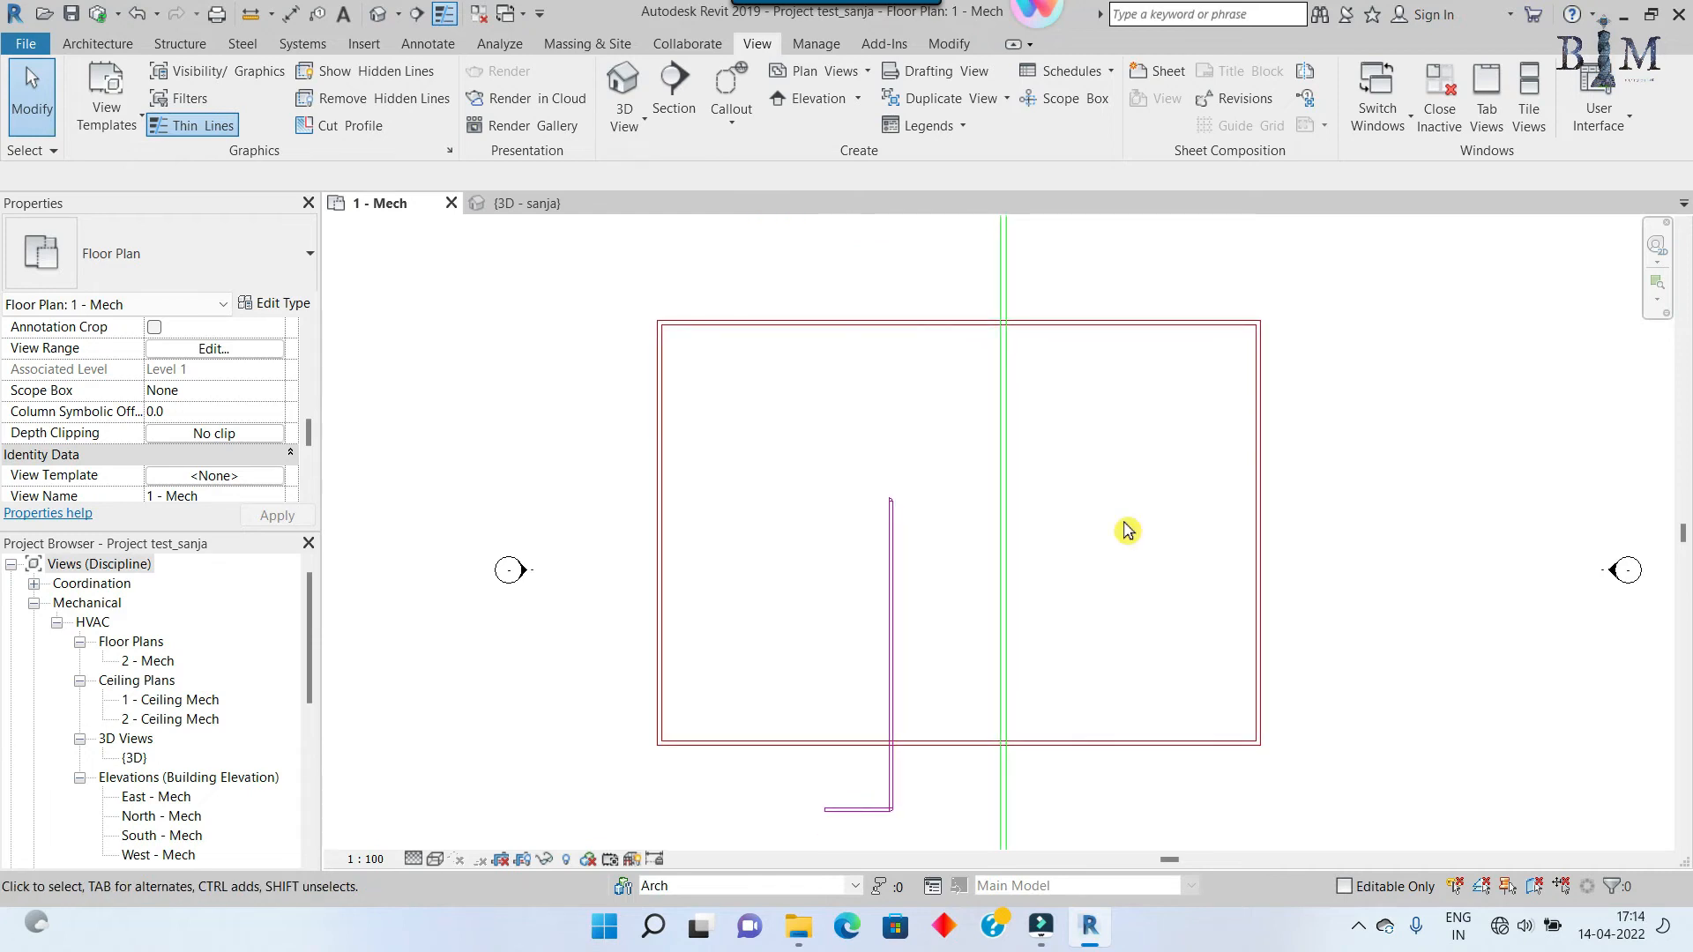
Step: Override the HVAC workset filter's projection foreground pattern with a Green solid fill in the 1 - Mech plan and accept the overrides
scroll(975, 442, up, 5)
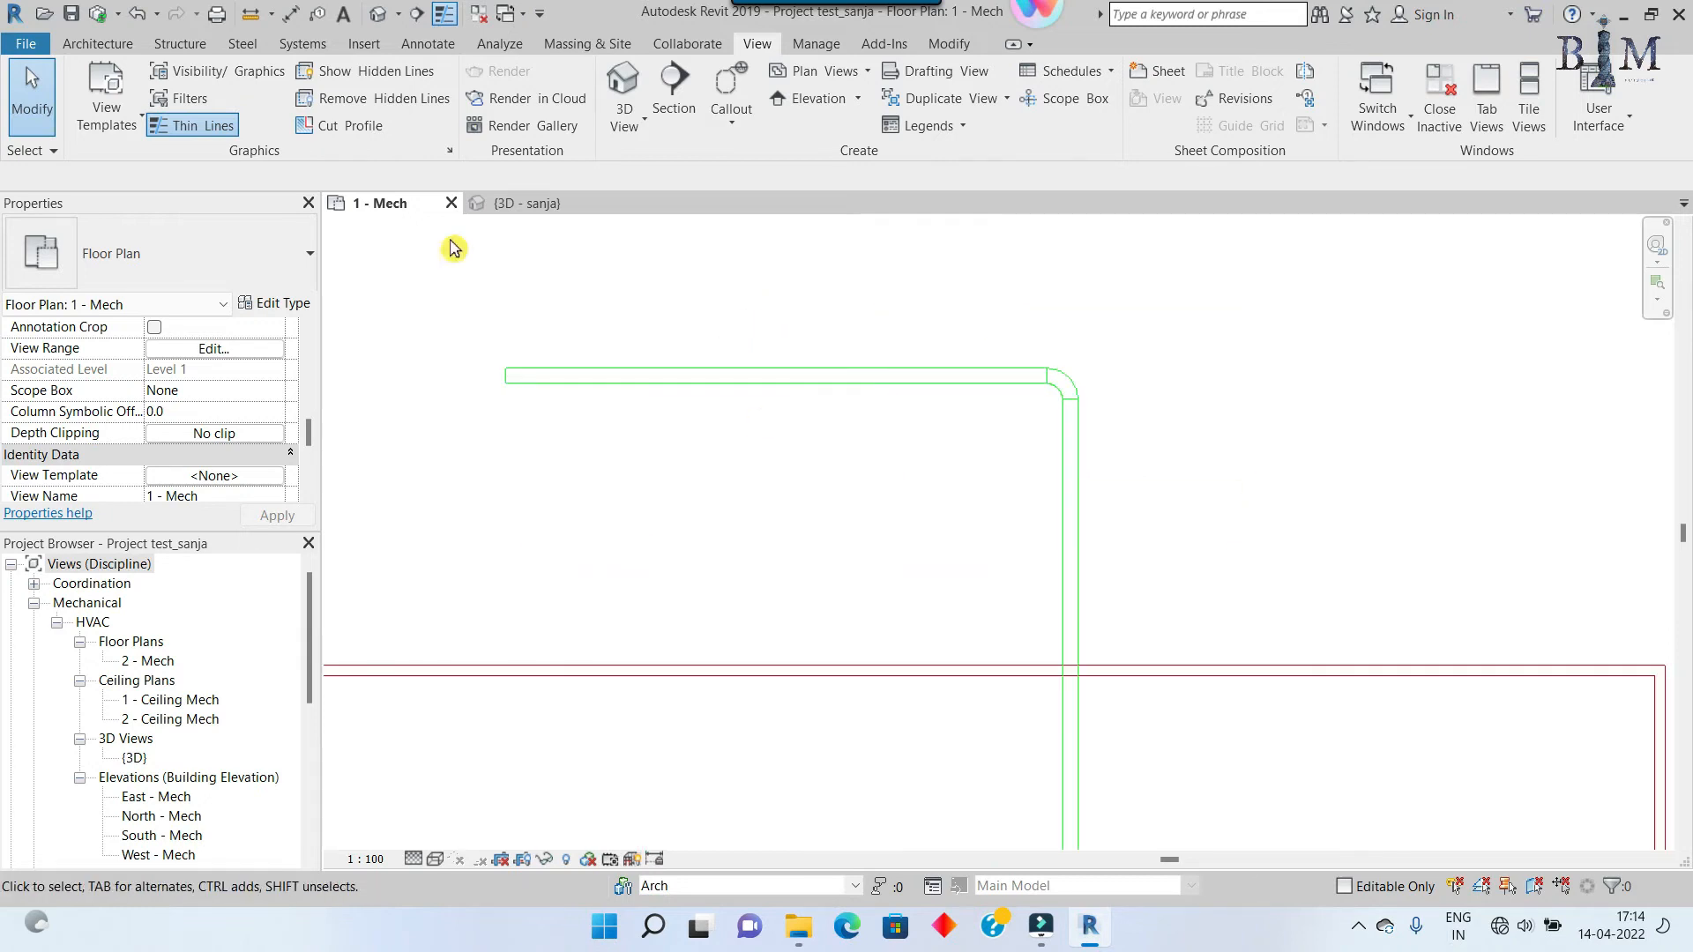
click(216, 71)
click(1355, 245)
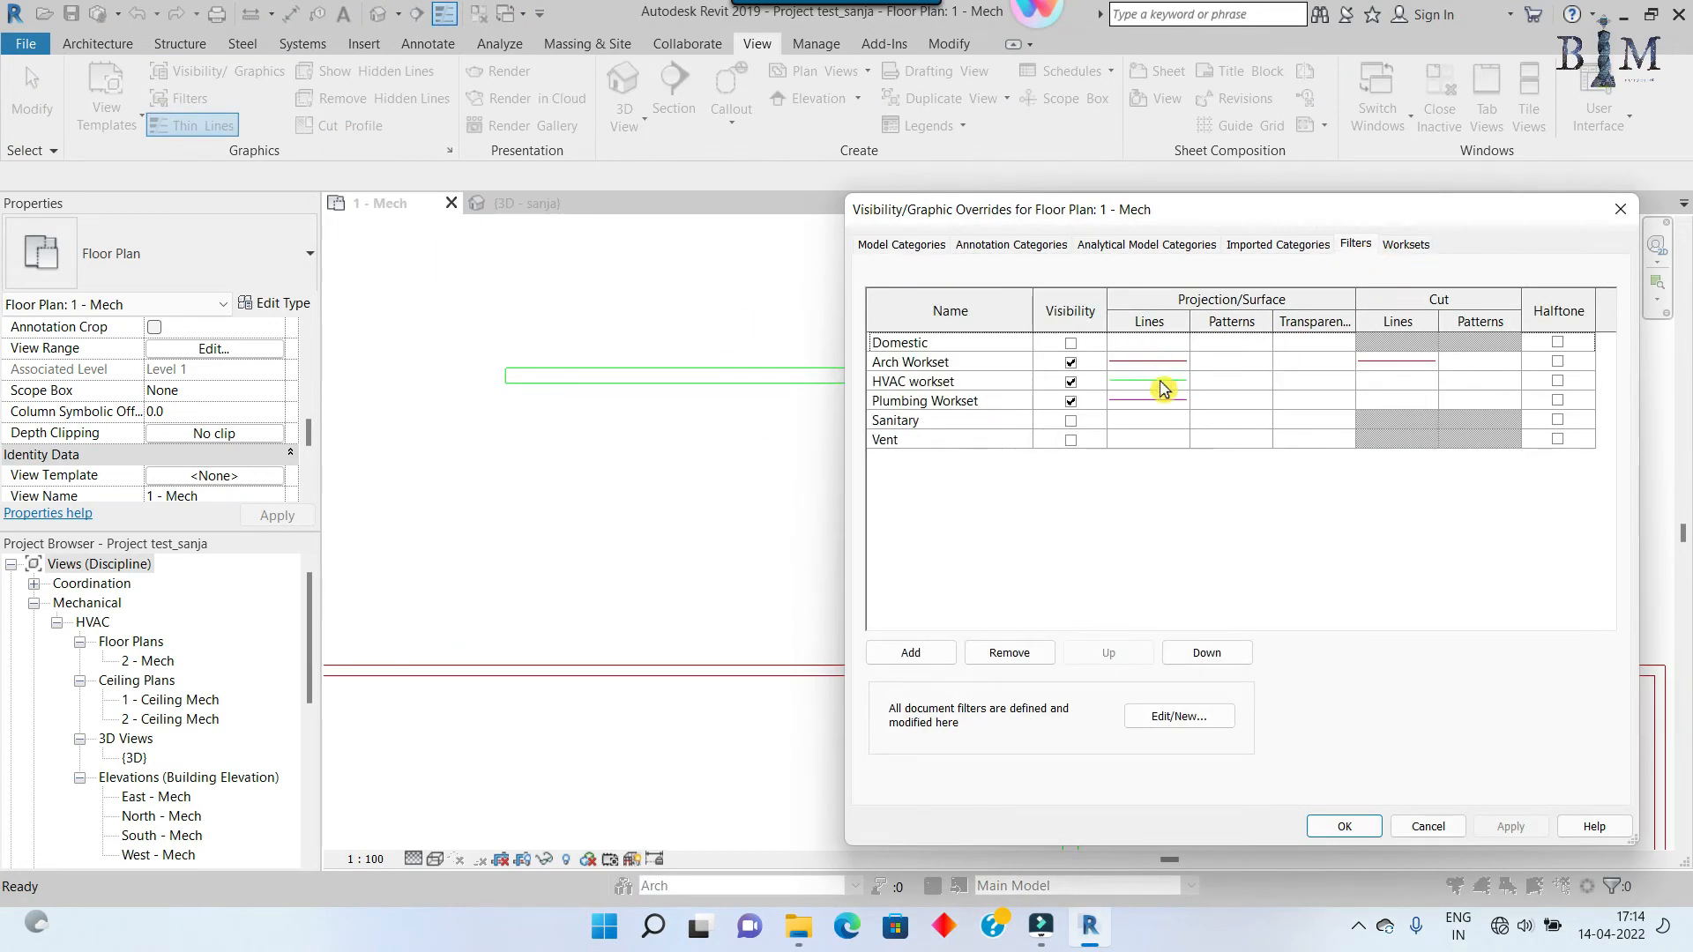
click(1162, 388)
click(1226, 384)
click(1252, 458)
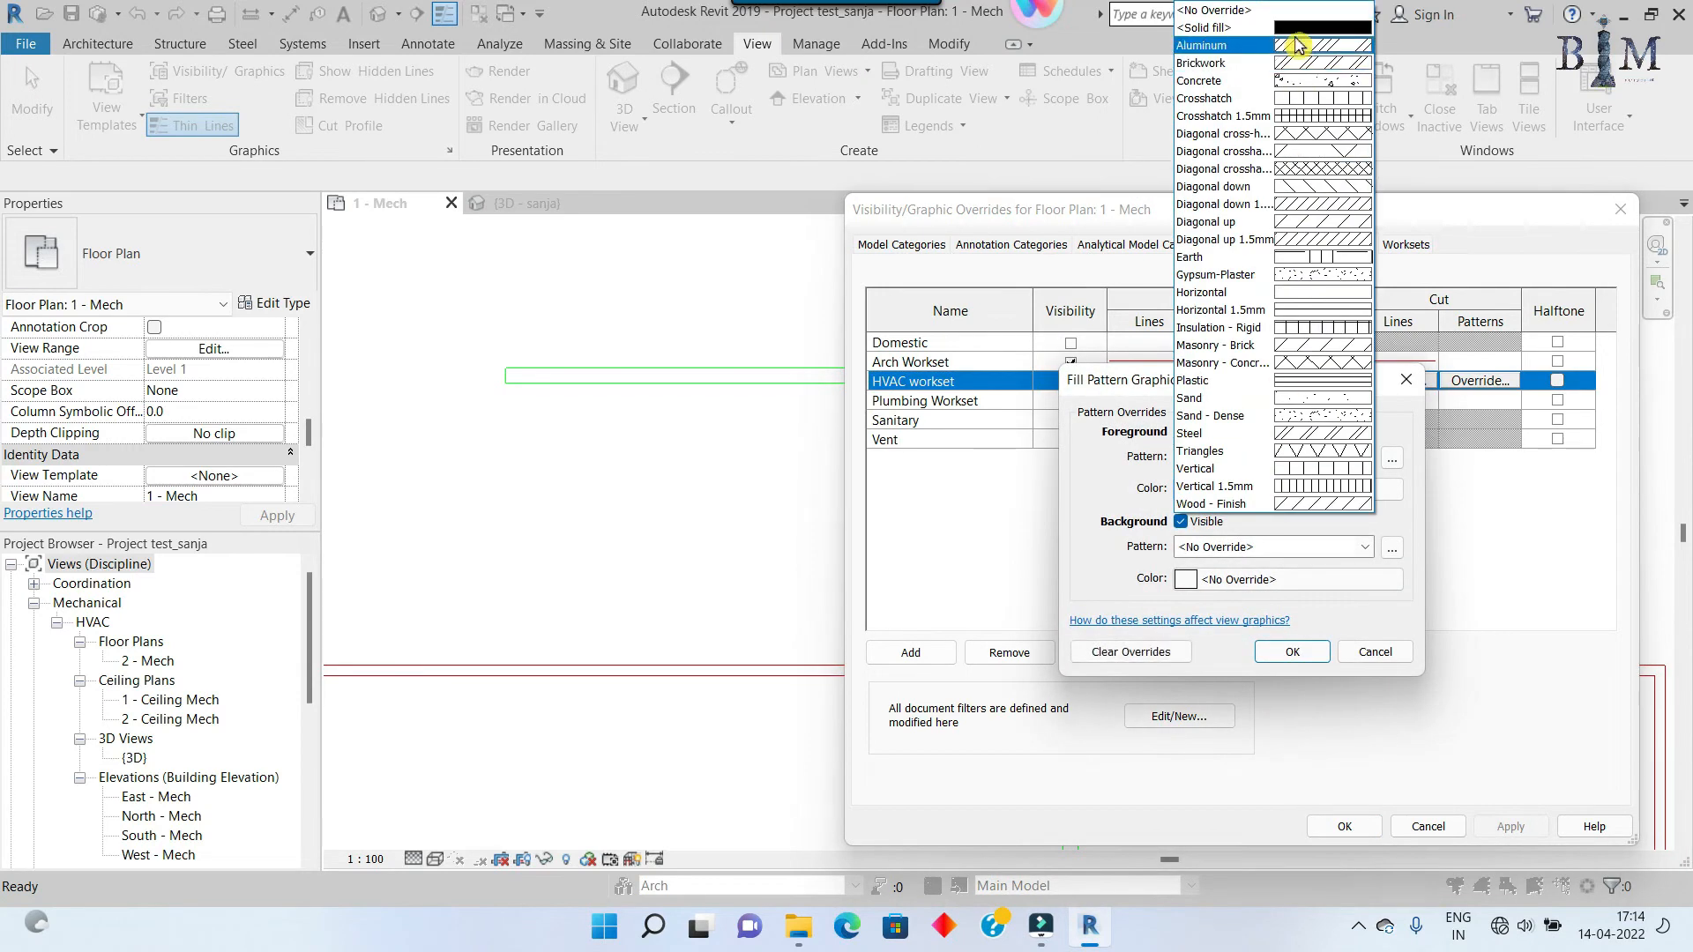
click(1296, 27)
click(1270, 490)
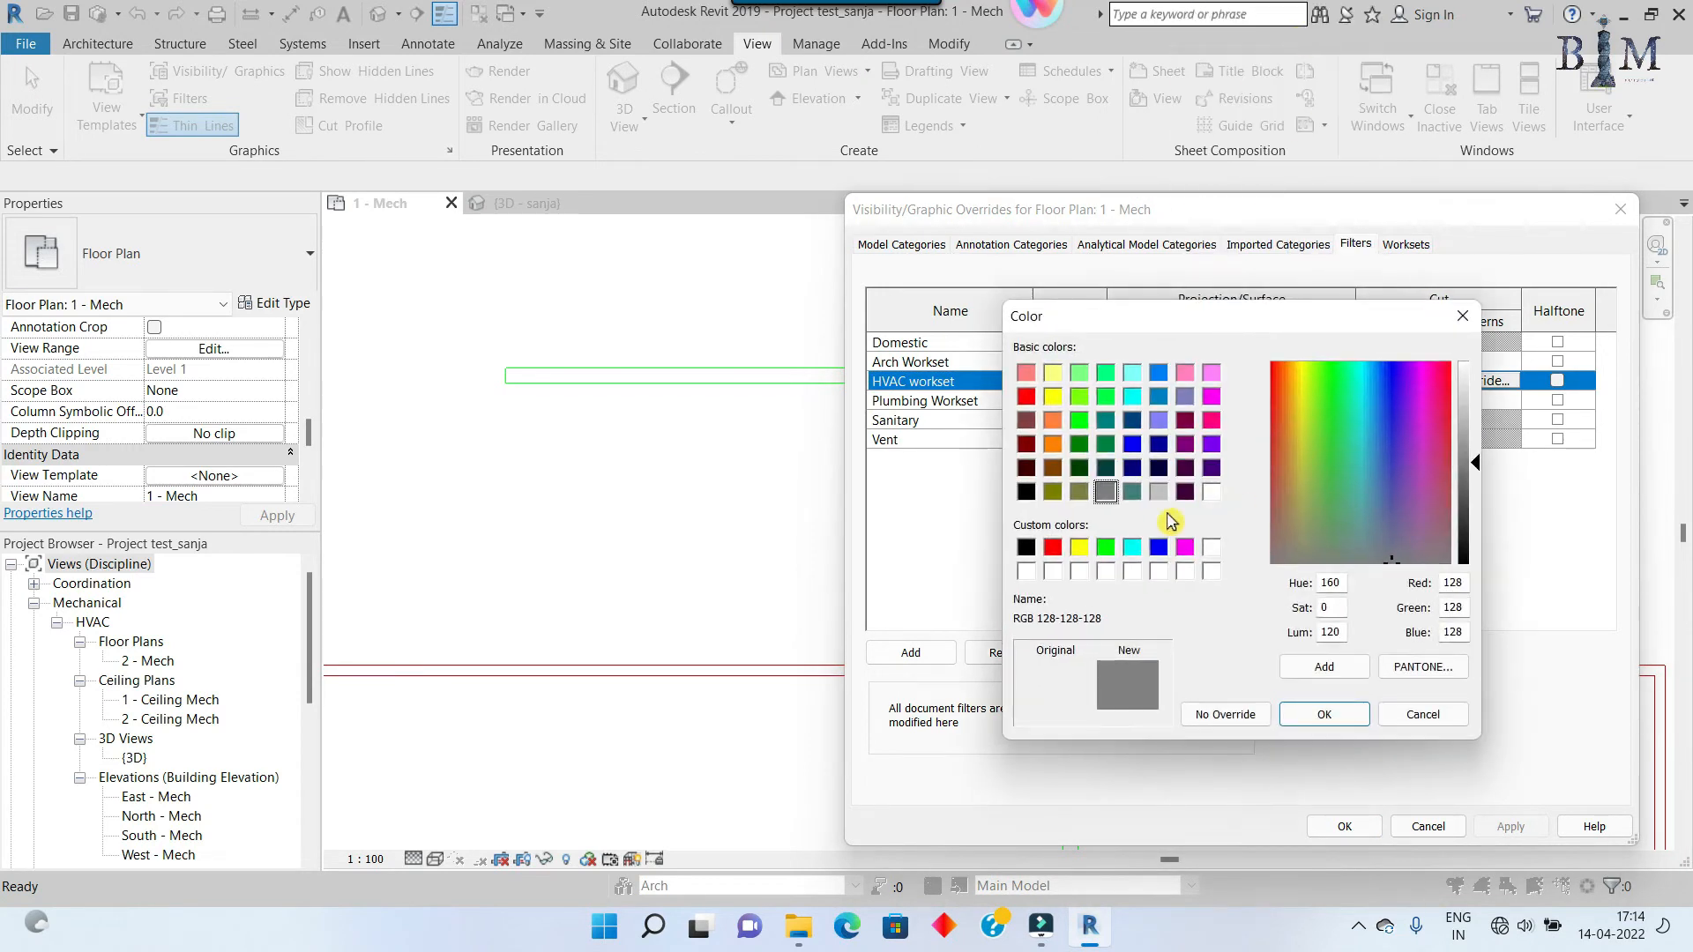
click(1105, 547)
click(1324, 714)
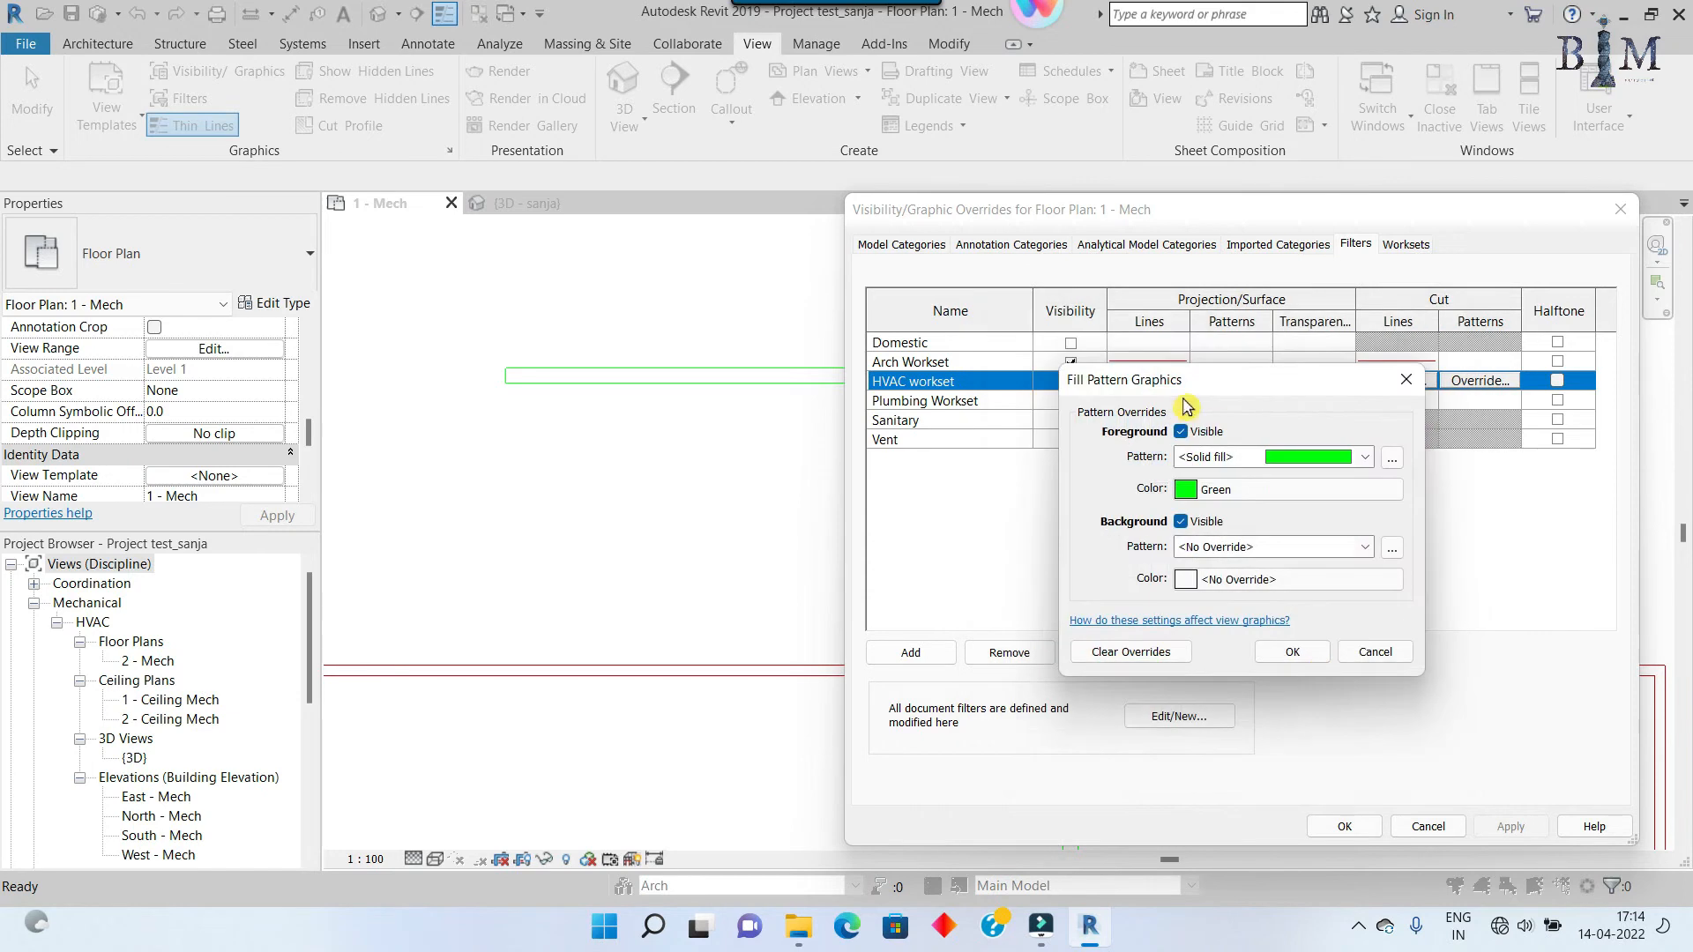
click(1287, 652)
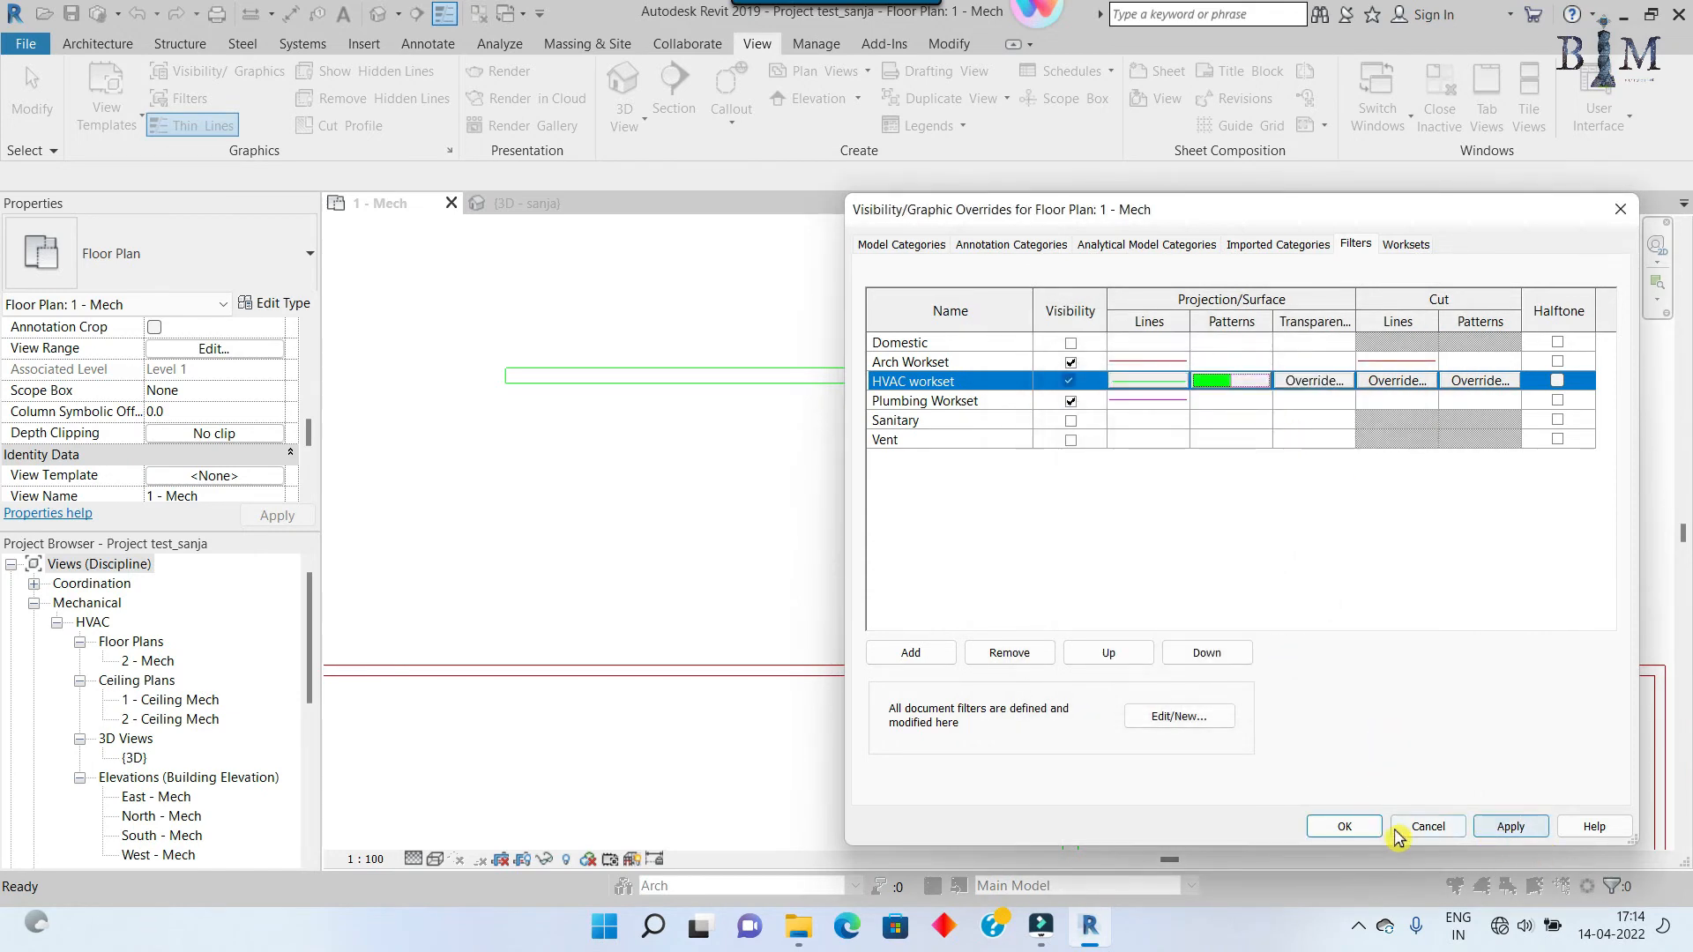
click(1344, 826)
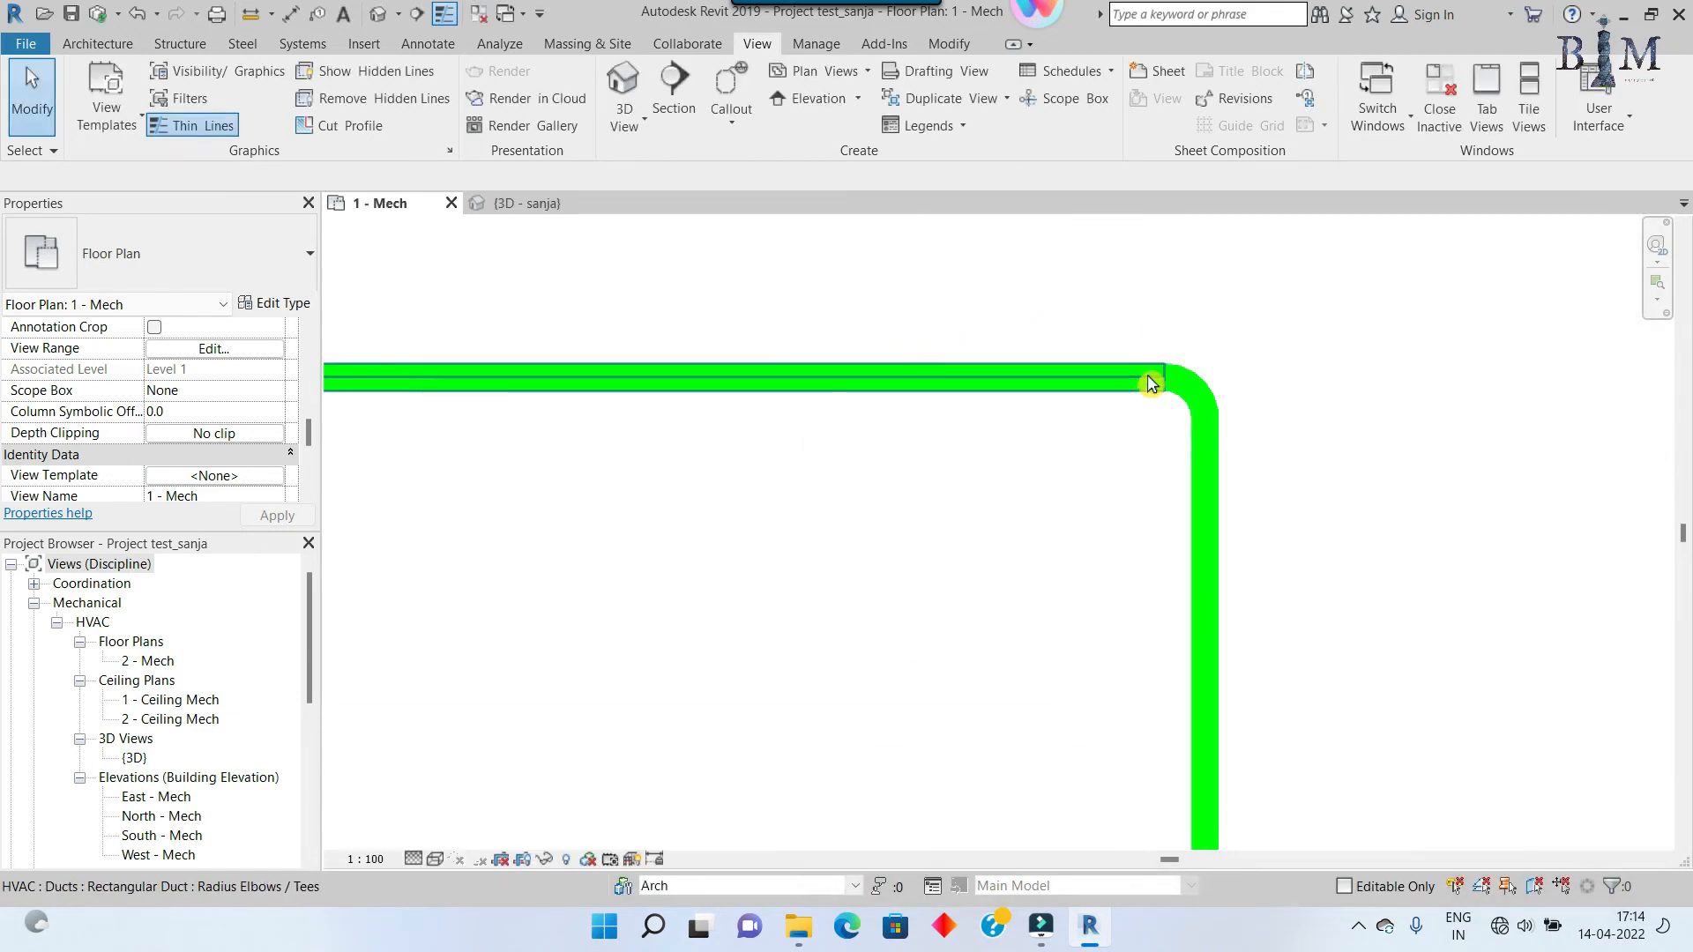
scroll(1146, 370, down, 4)
middle_drag(1217, 606, 1235, 495)
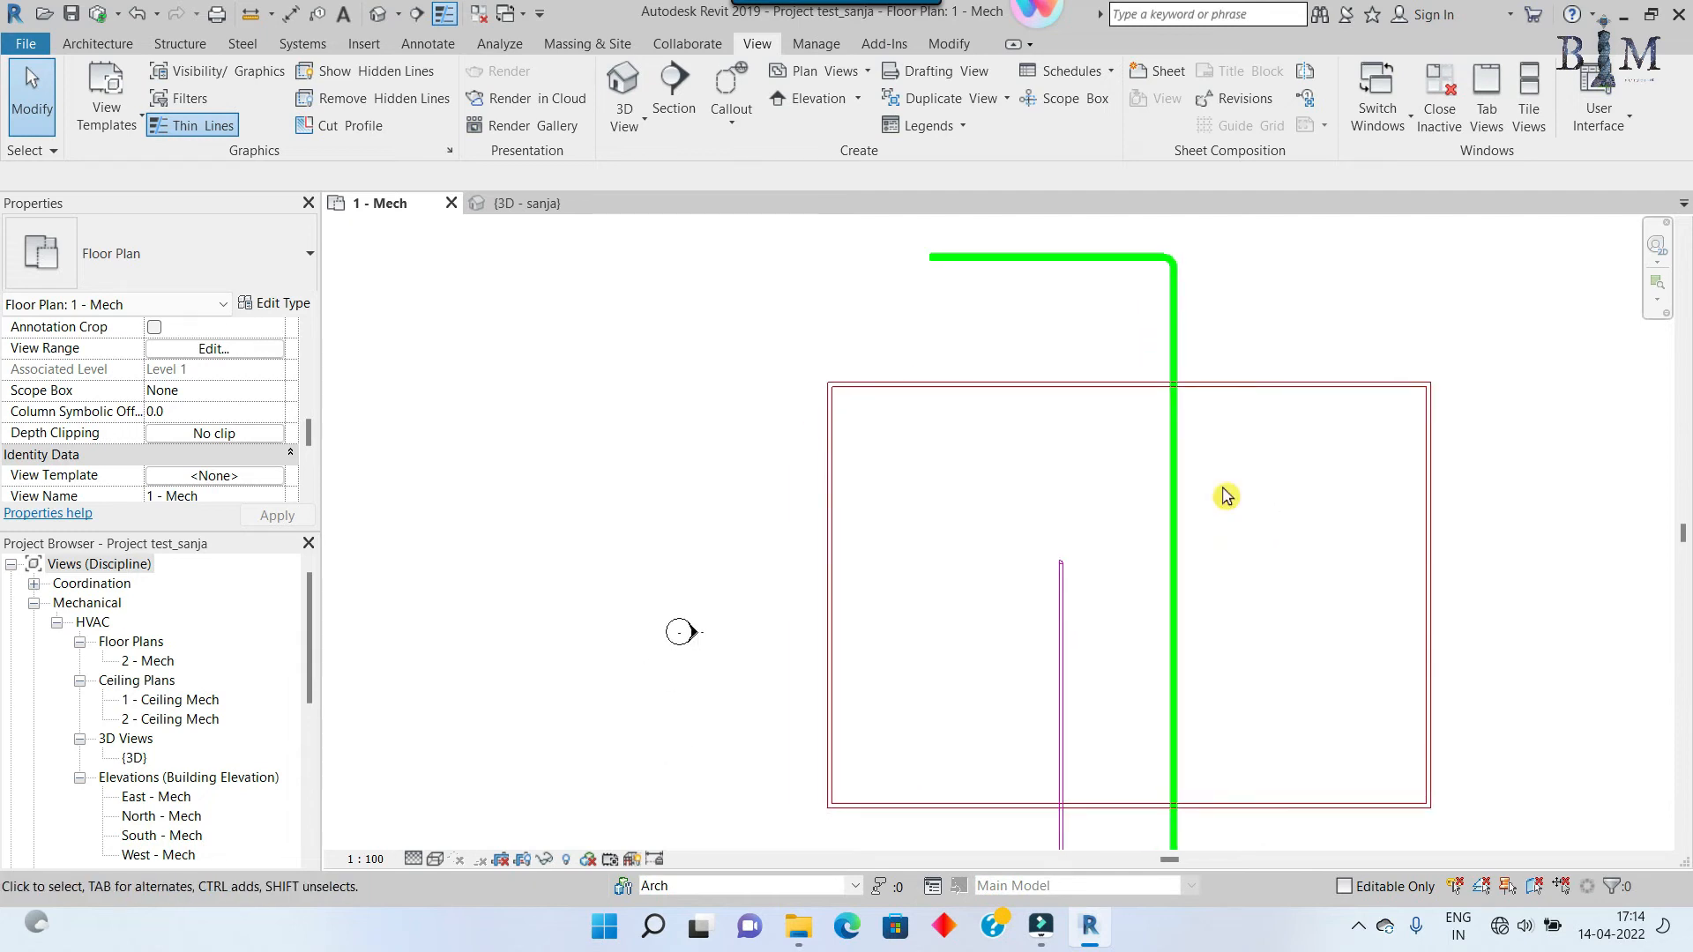
Step: Override the Plumbing Workset filter's projection foreground pattern with a Magenta solid fill in the 1 - Mech plan
scroll(1063, 573, up, 5)
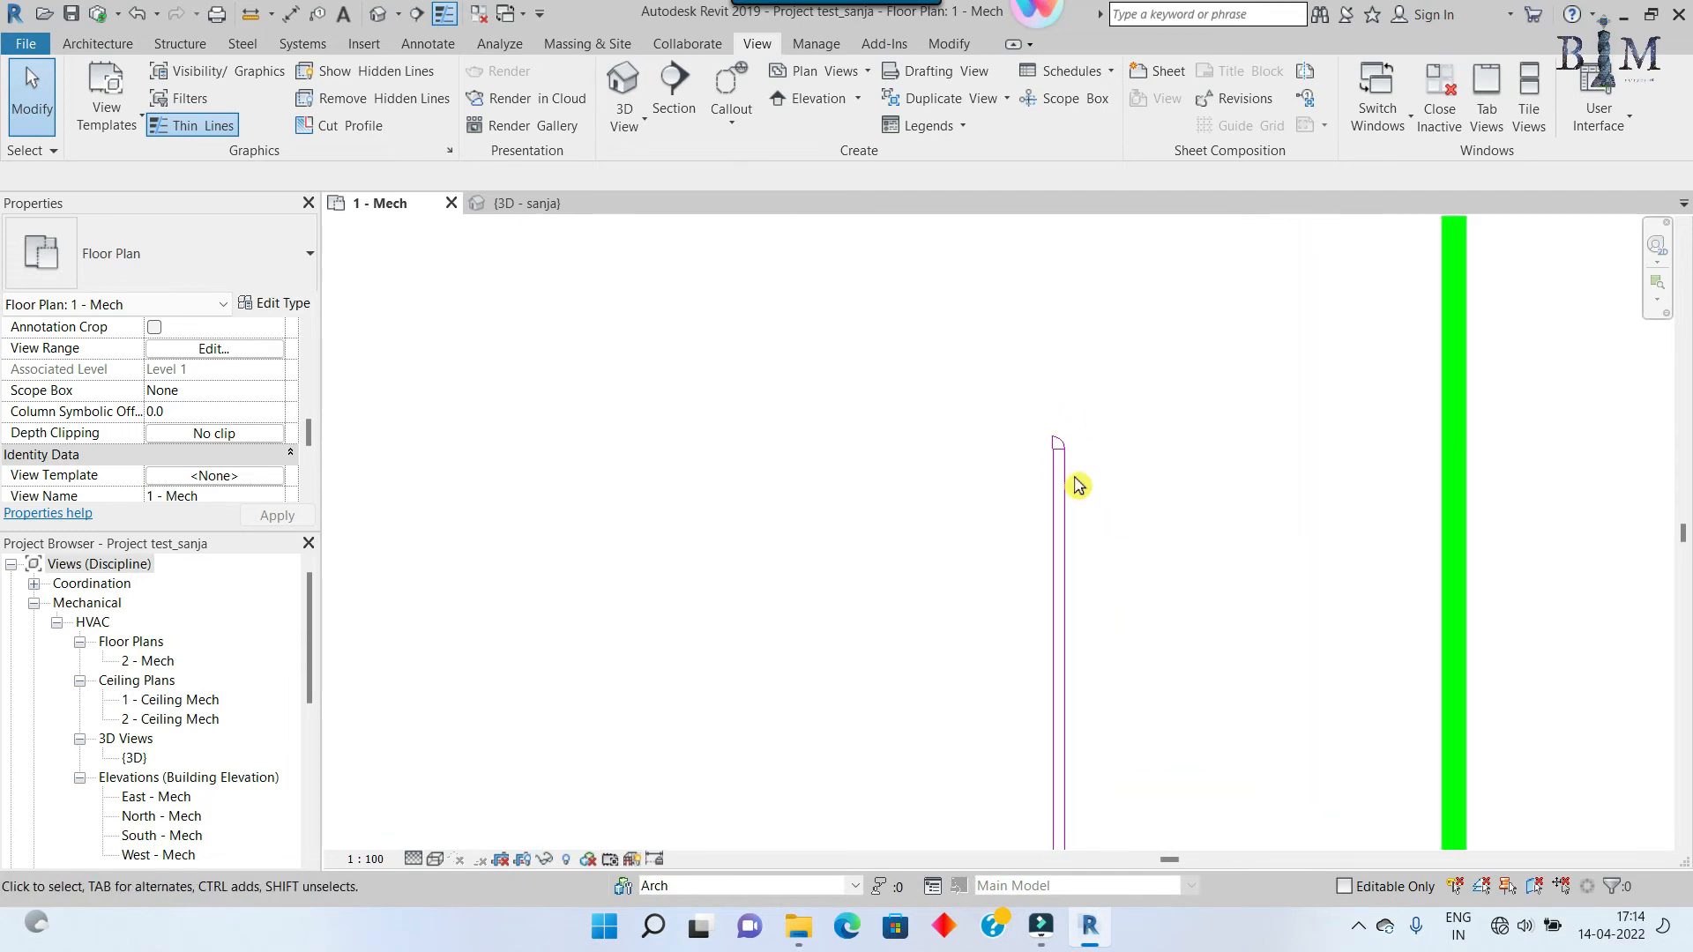
middle_drag(1115, 646, 986, 495)
scroll(986, 496, down, 4)
middle_drag(1025, 635, 1039, 287)
scroll(976, 533, up, 5)
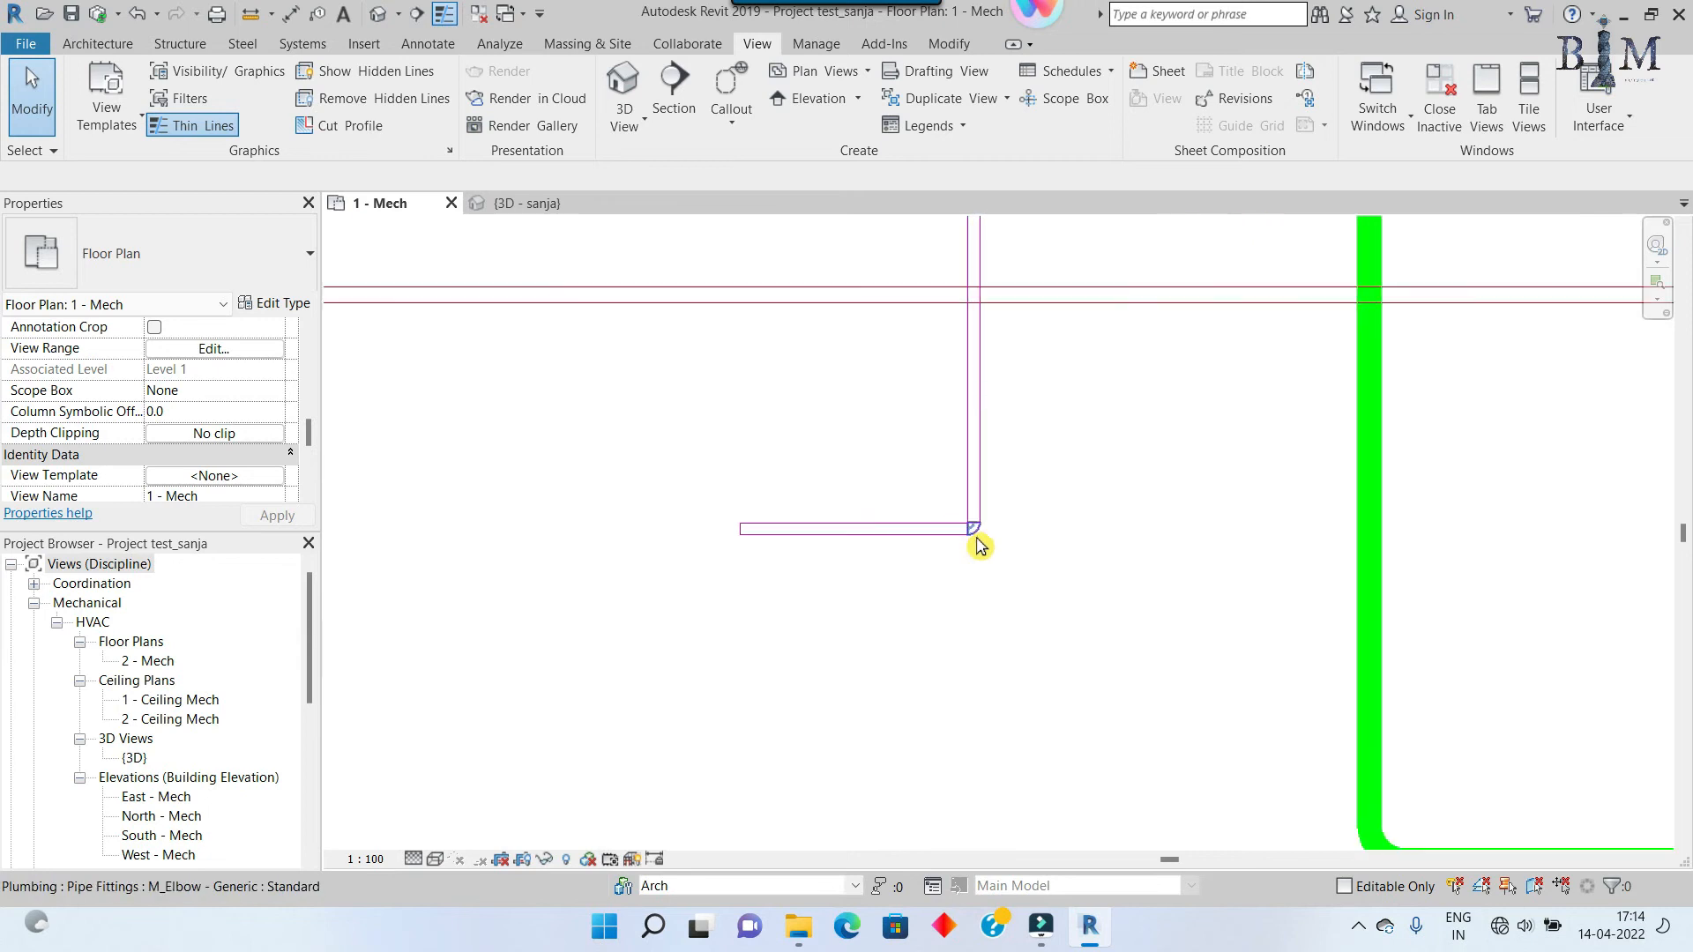
scroll(976, 534, up, 4)
middle_drag(1066, 455, 1070, 612)
key(v)
key(g)
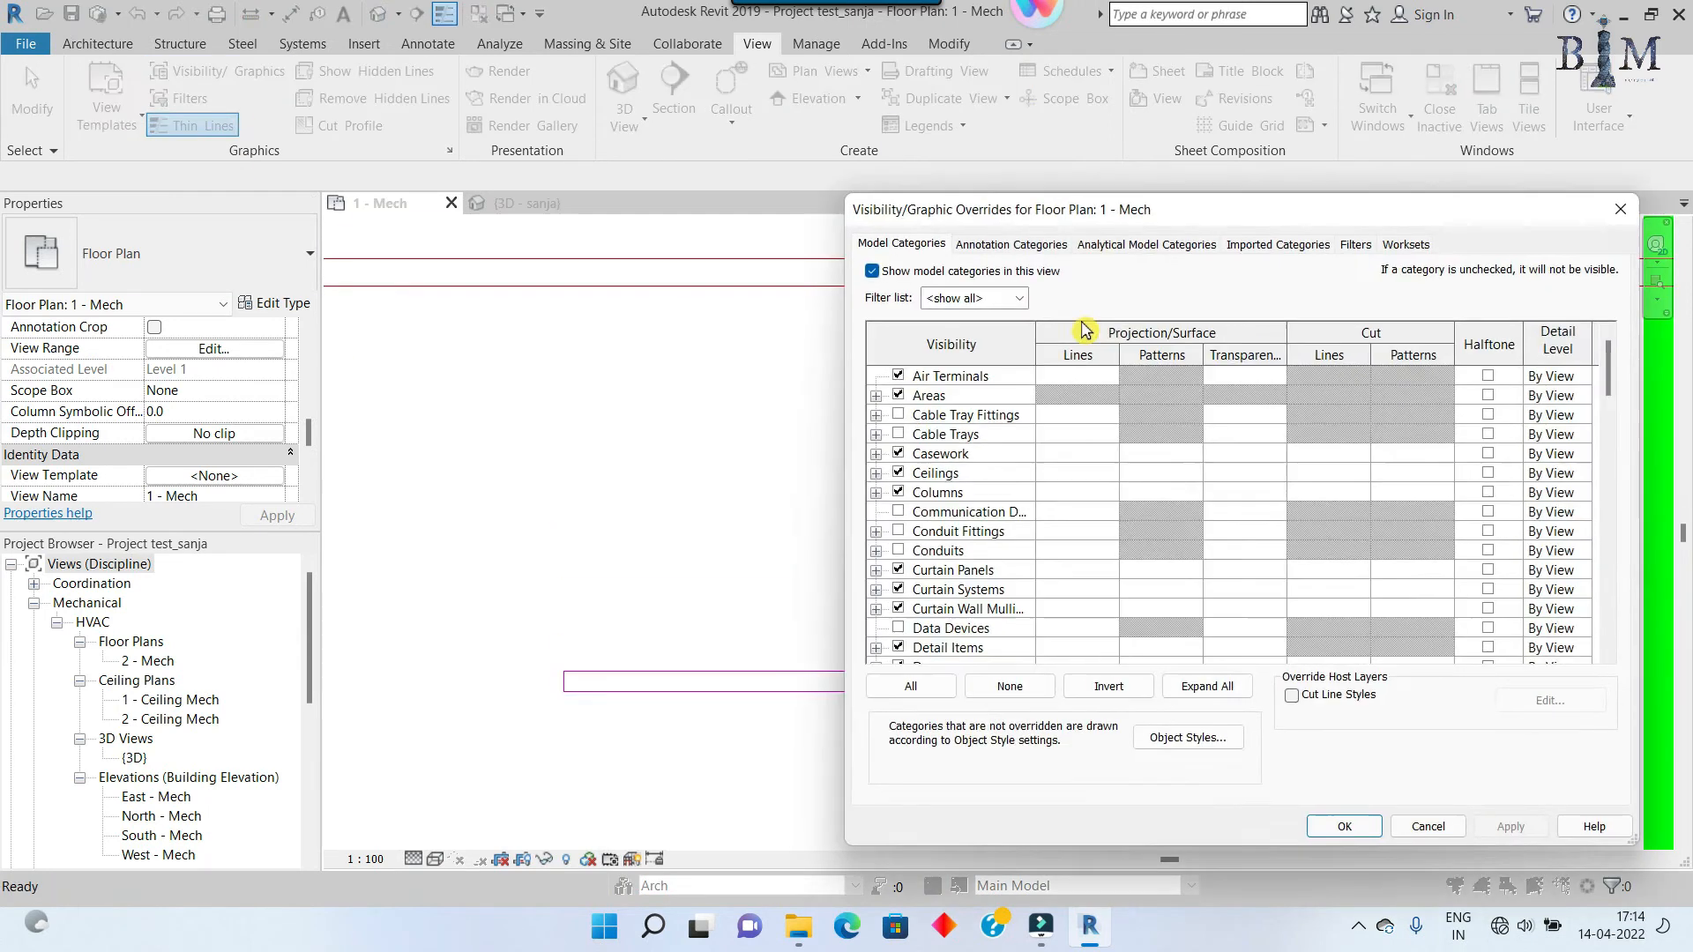
click(1355, 244)
click(1221, 401)
click(1231, 401)
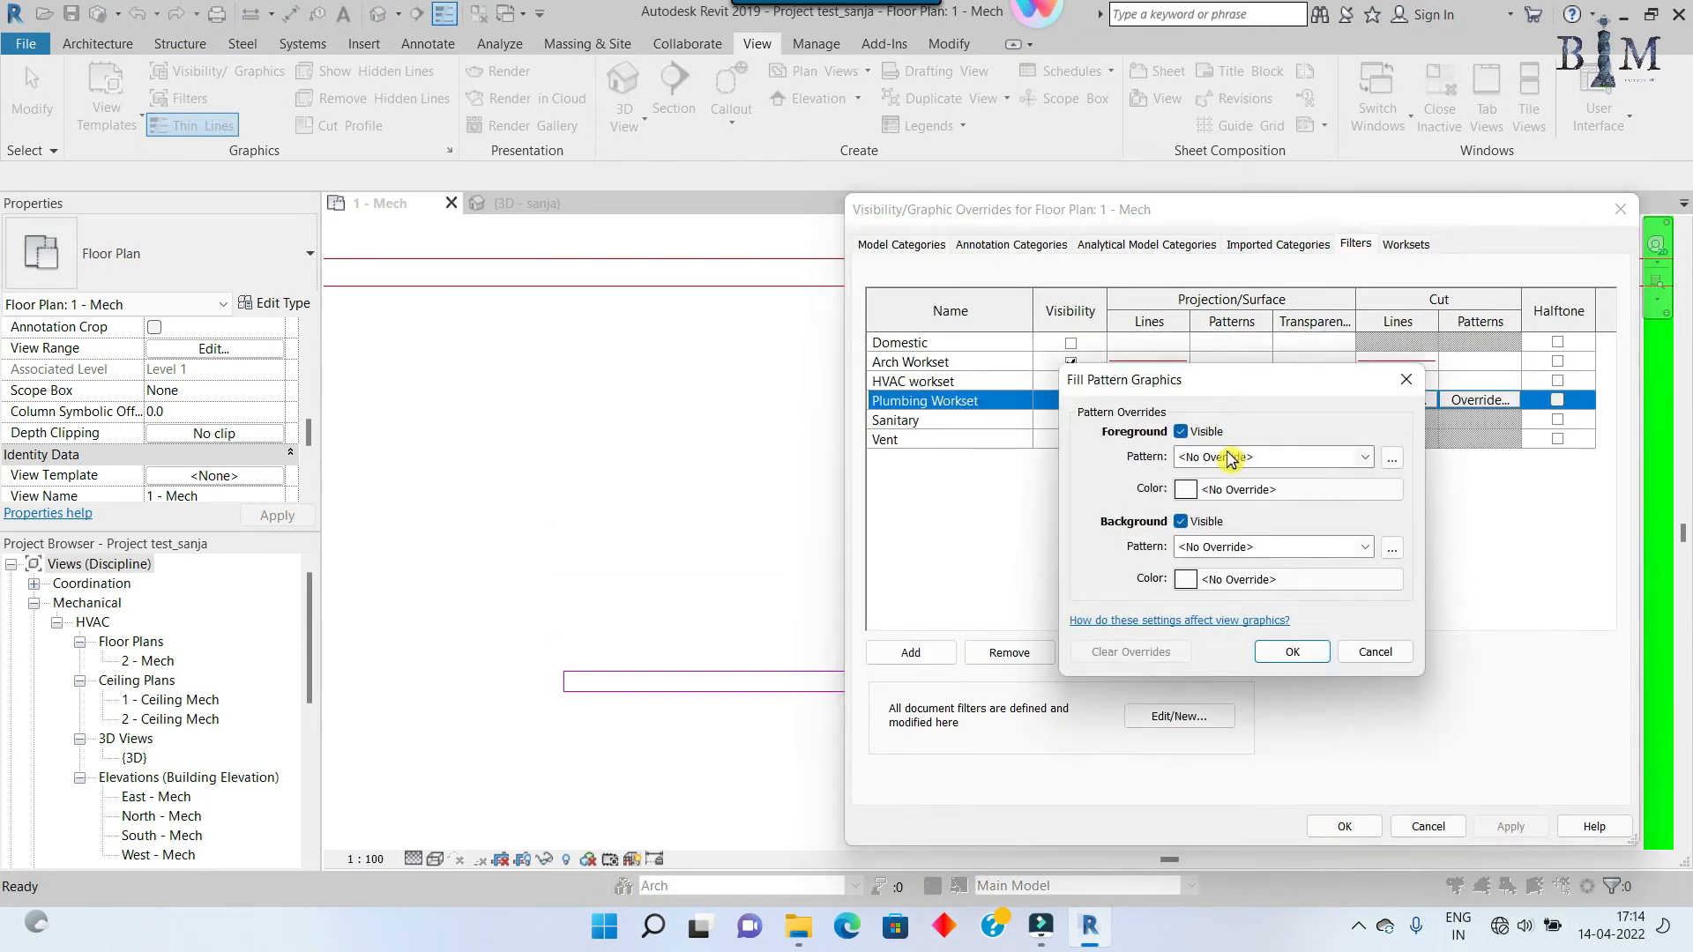
click(1252, 459)
click(1288, 27)
click(1283, 487)
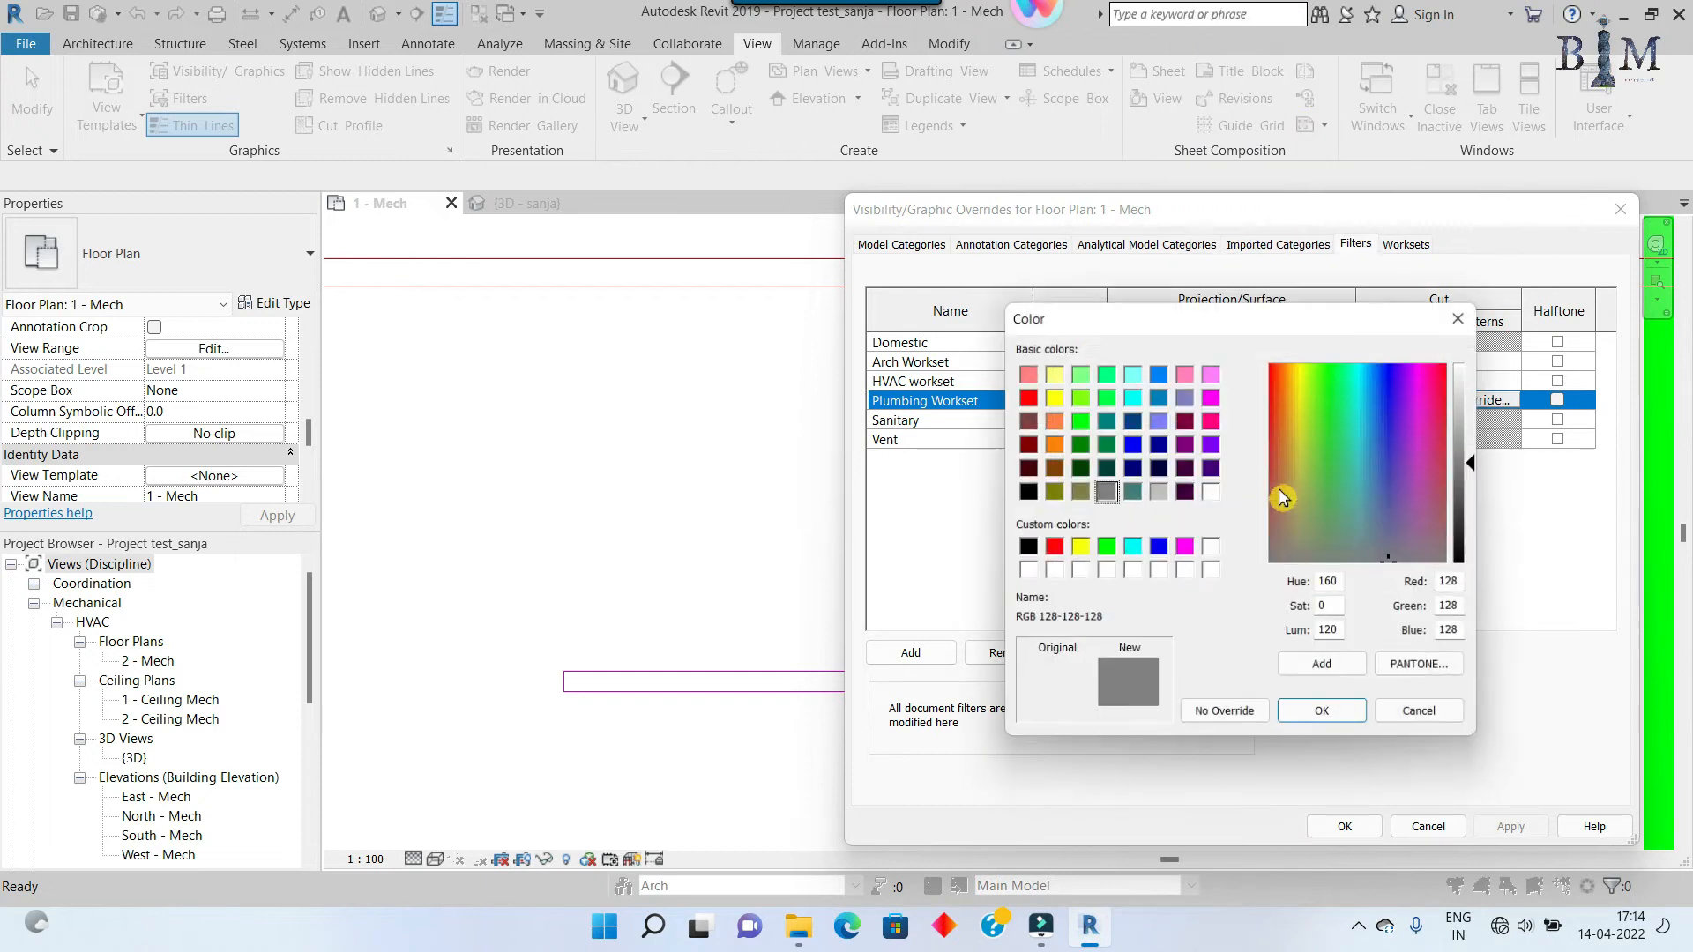
click(1187, 548)
click(1324, 714)
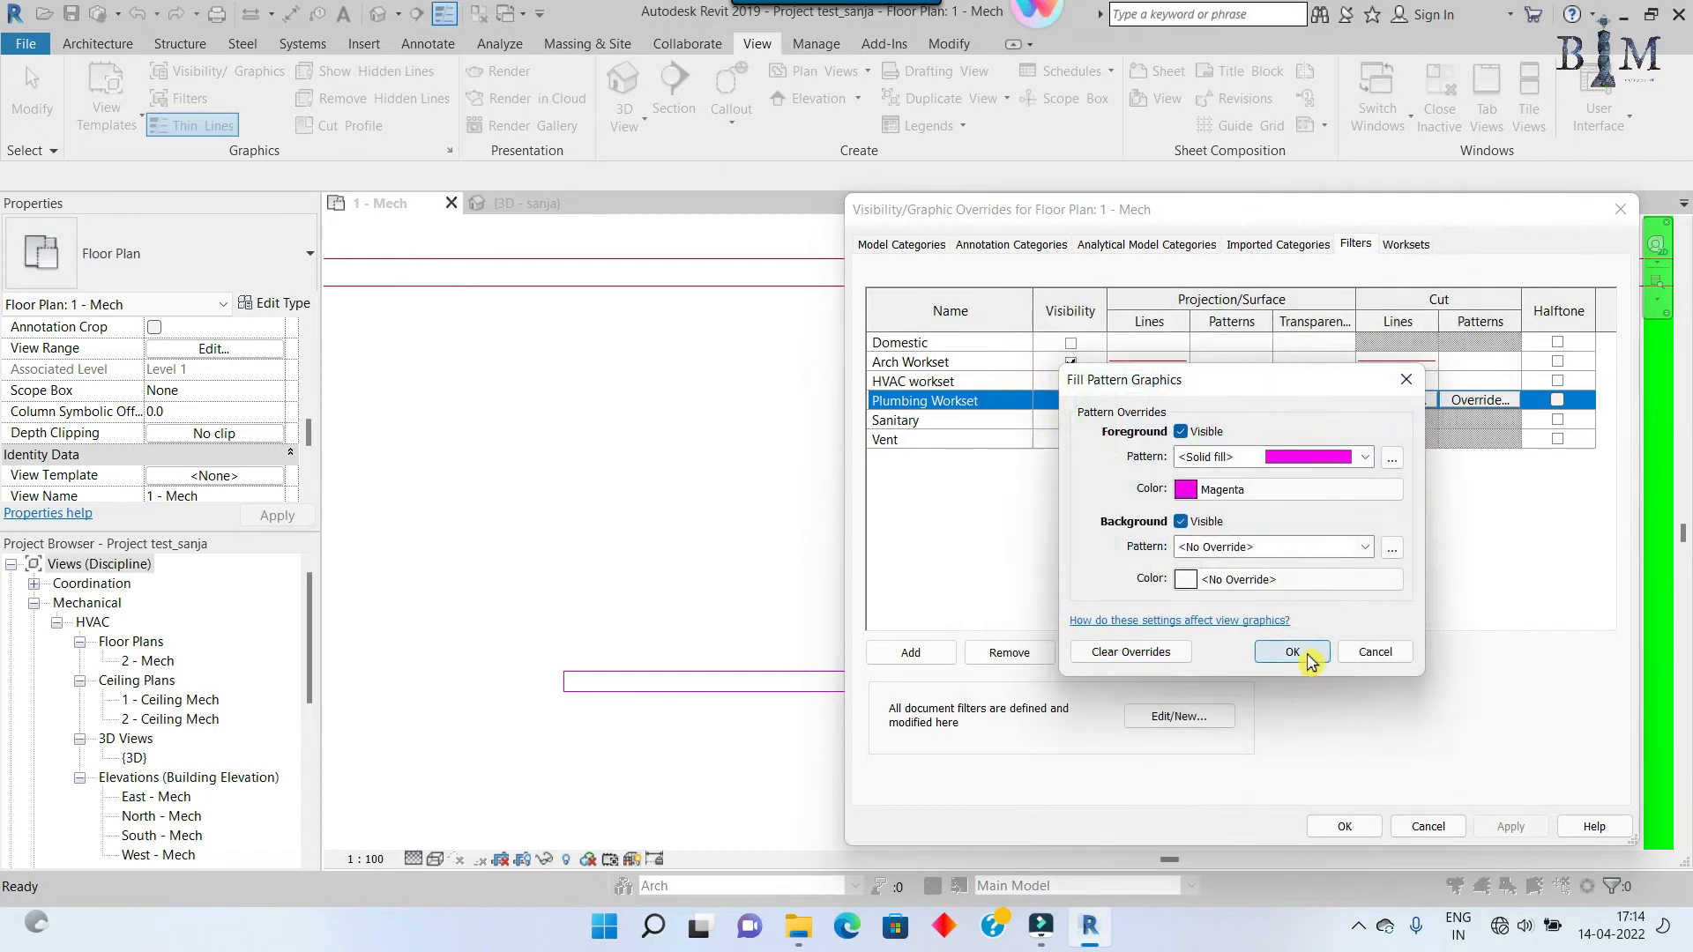
click(1291, 656)
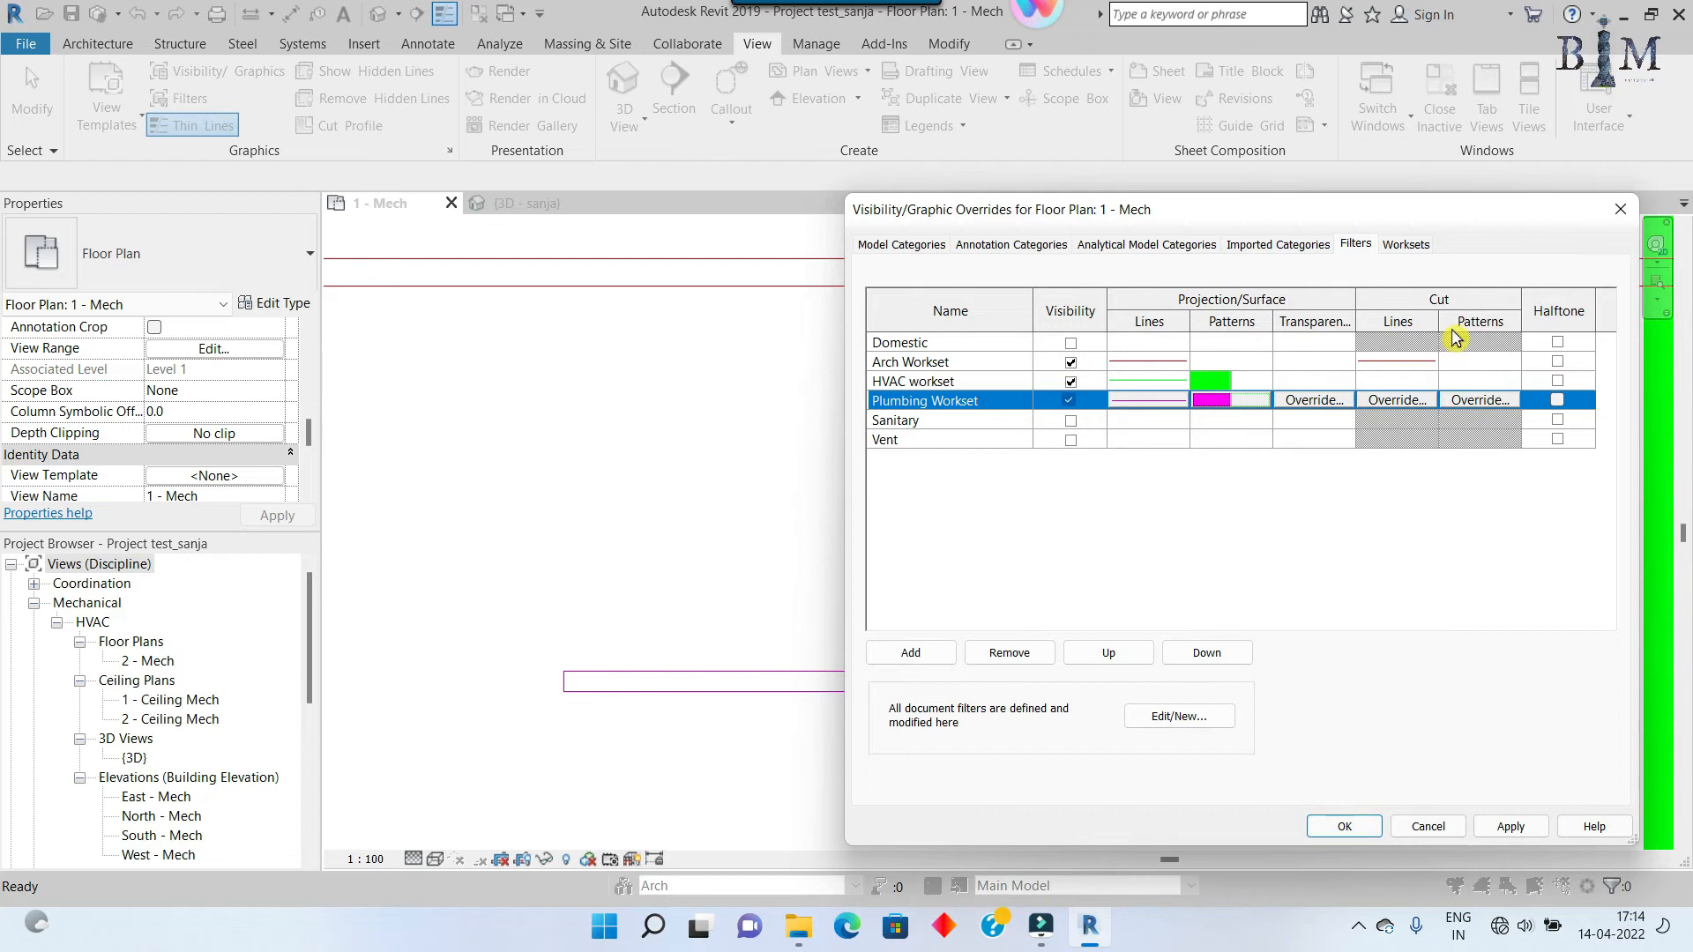
Step: Override the Arch Workset filter's cut foreground pattern with a Red solid fill and accept the plan's overrides
click(1464, 364)
click(1479, 361)
click(1235, 467)
click(1279, 34)
click(1280, 499)
click(1066, 553)
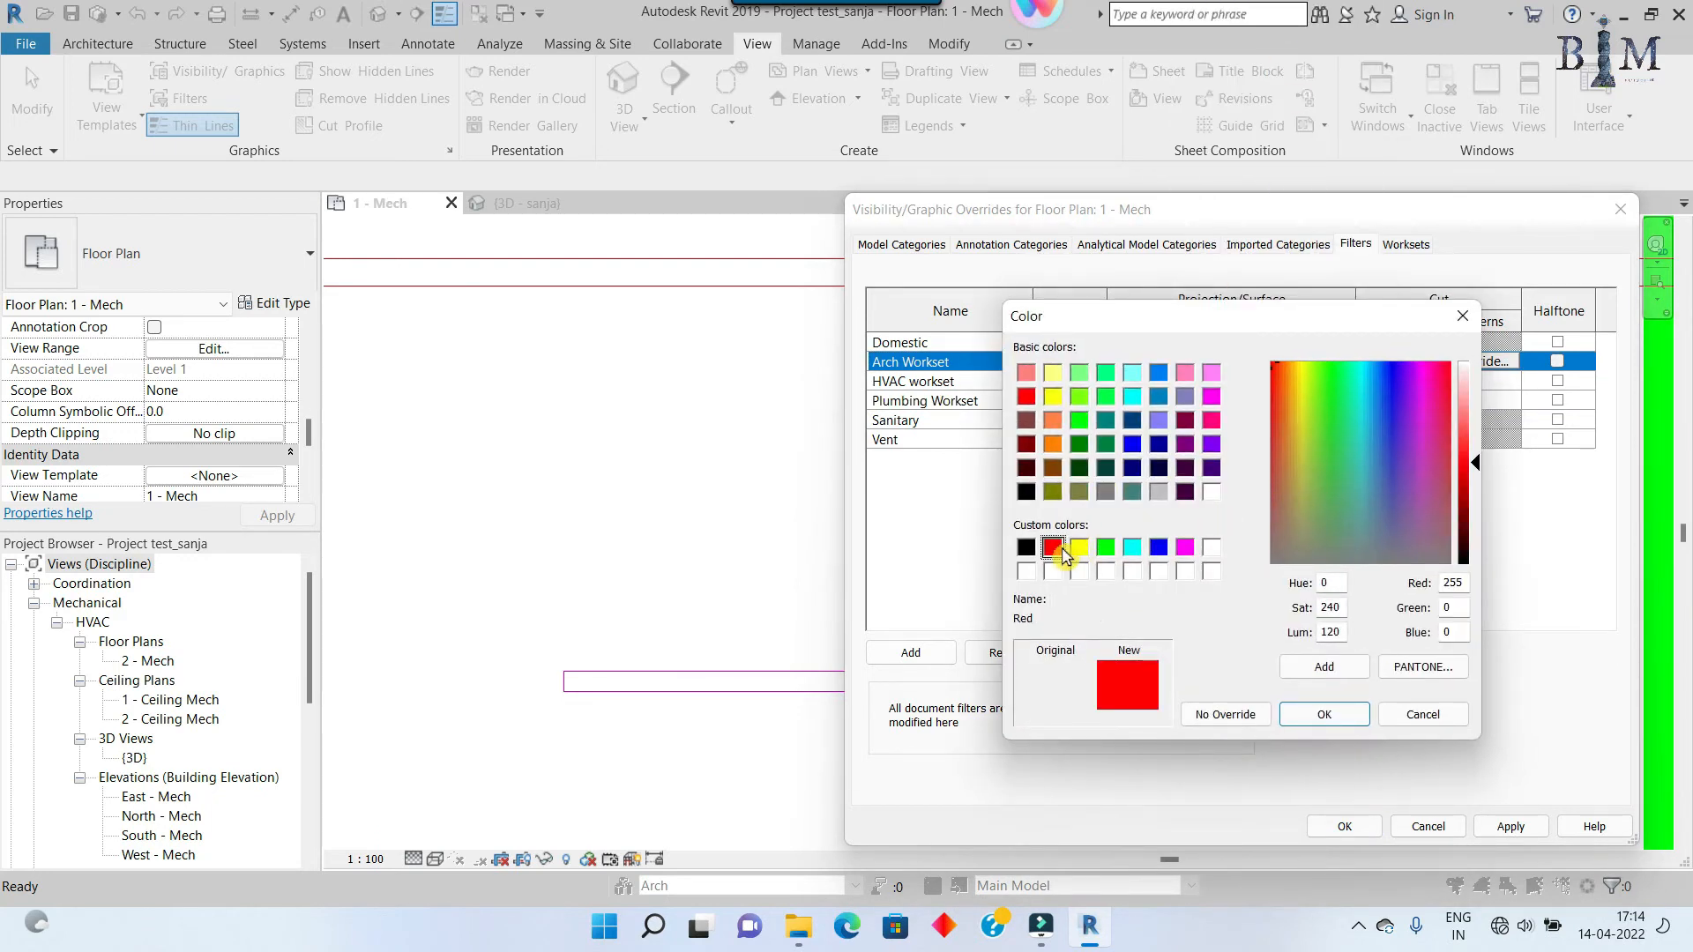
click(1311, 710)
click(1296, 660)
click(1343, 826)
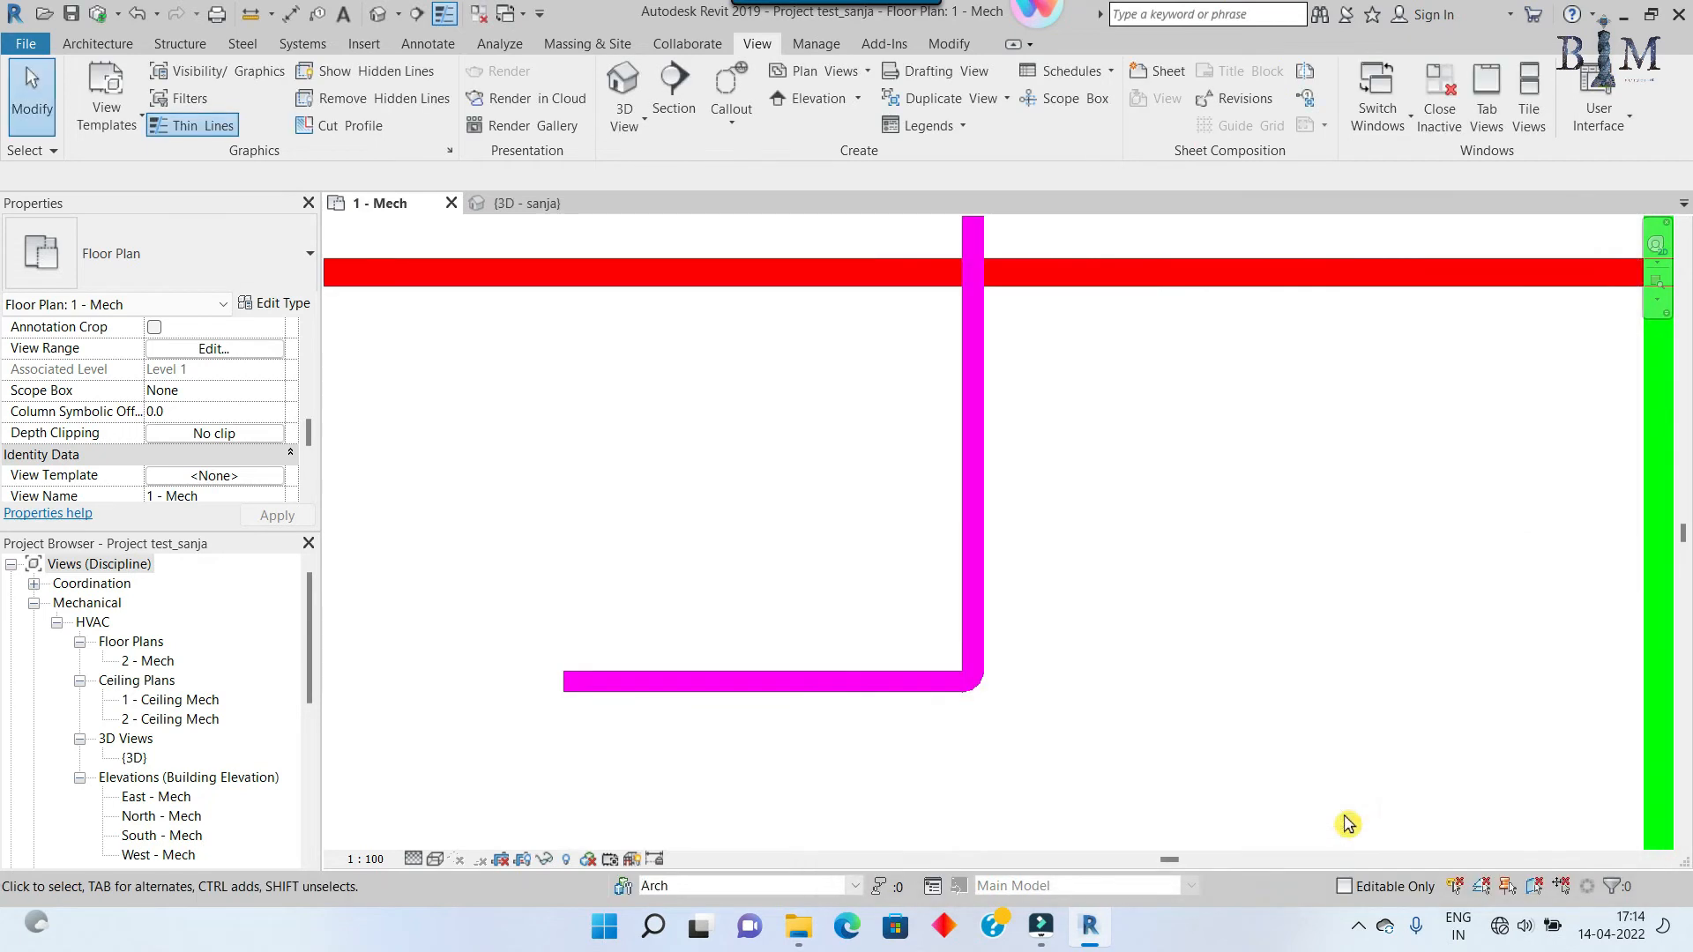
scroll(1008, 555, down, 5)
scroll(1196, 499, up, 5)
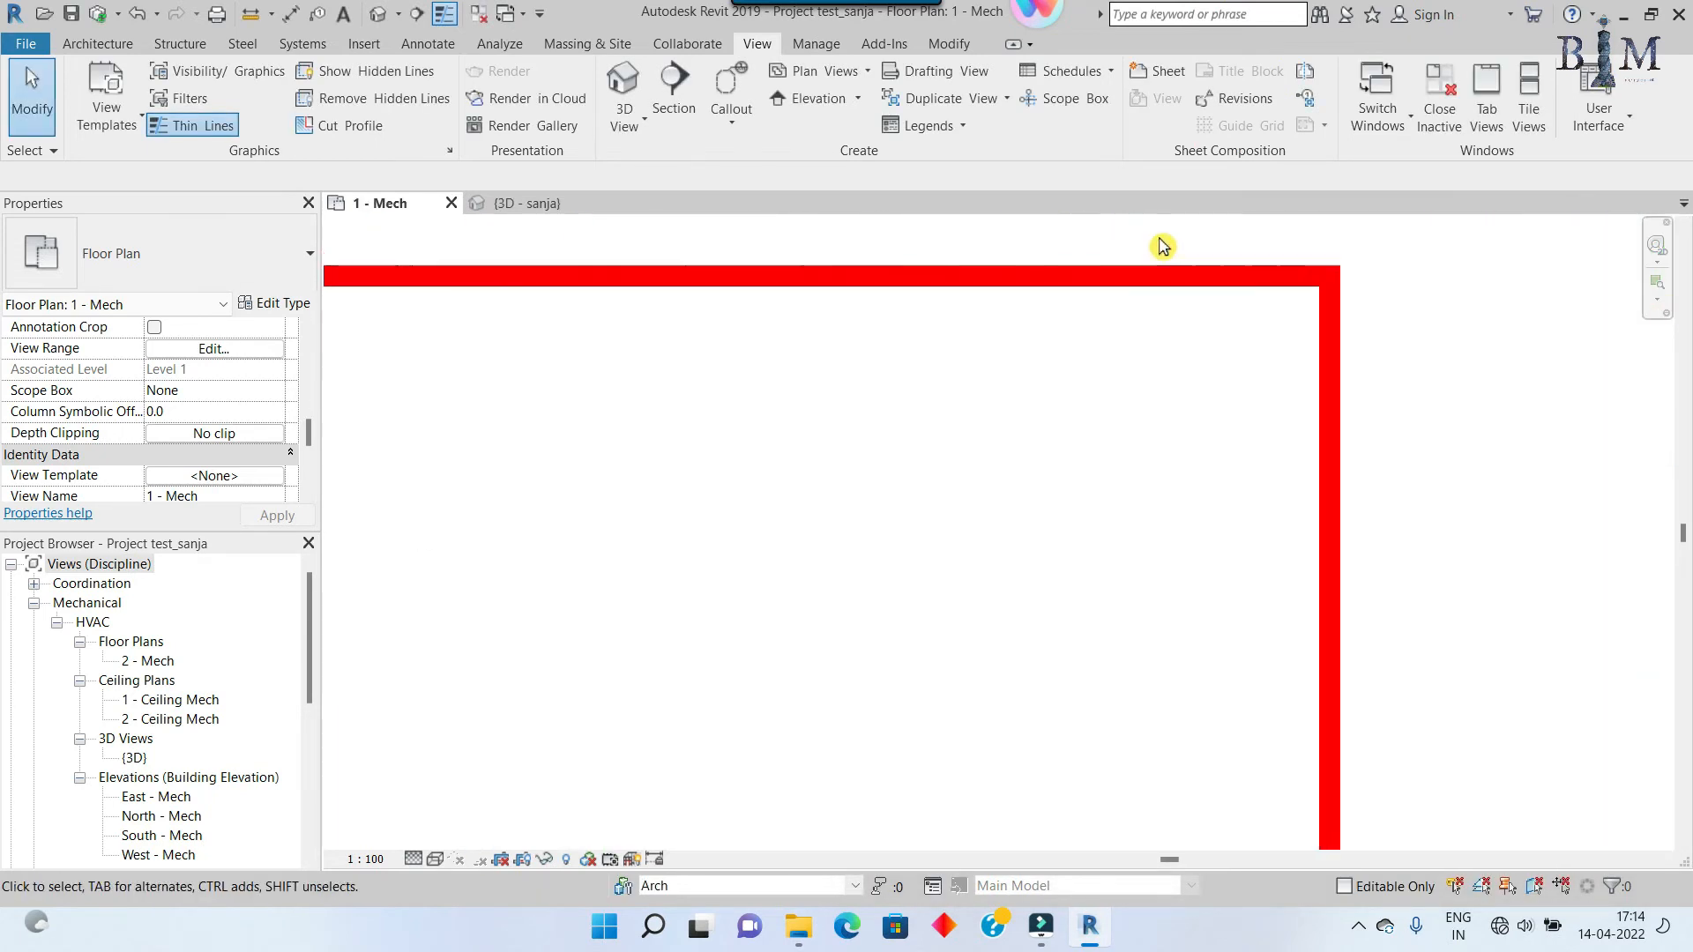
Step: Change the Arch Workset filter's cut foreground pattern to diagonal crosshatch in the 1 - Mech plan and accept the overrides
scroll(1146, 335, up, 1)
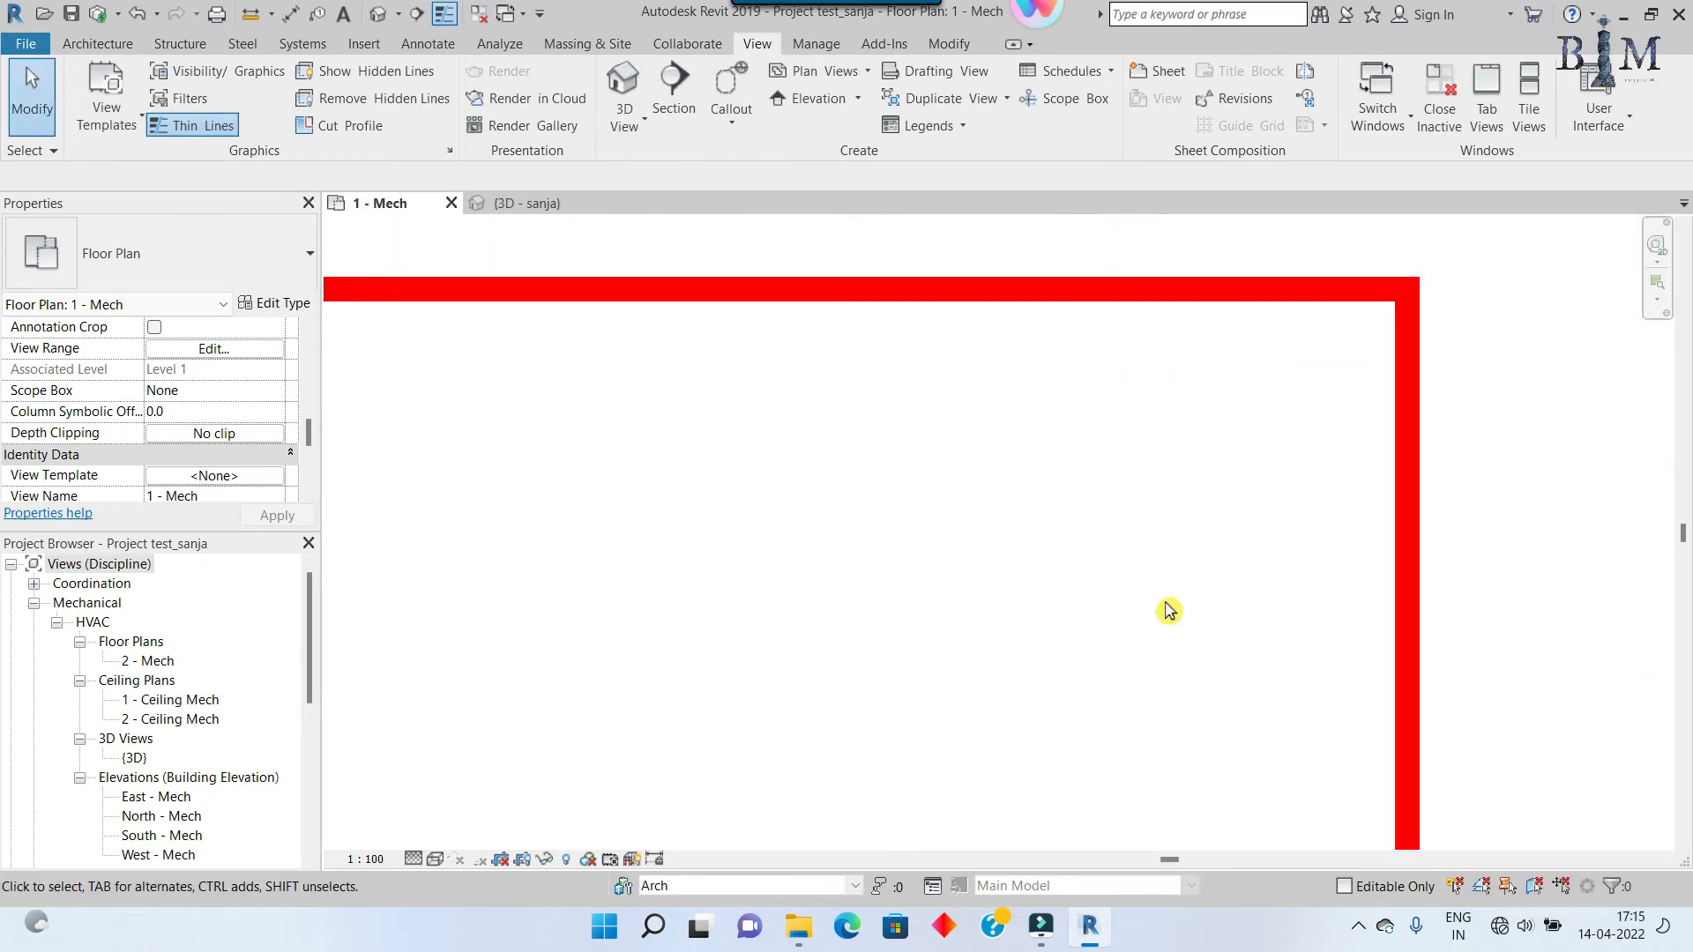
key(v)
key(g)
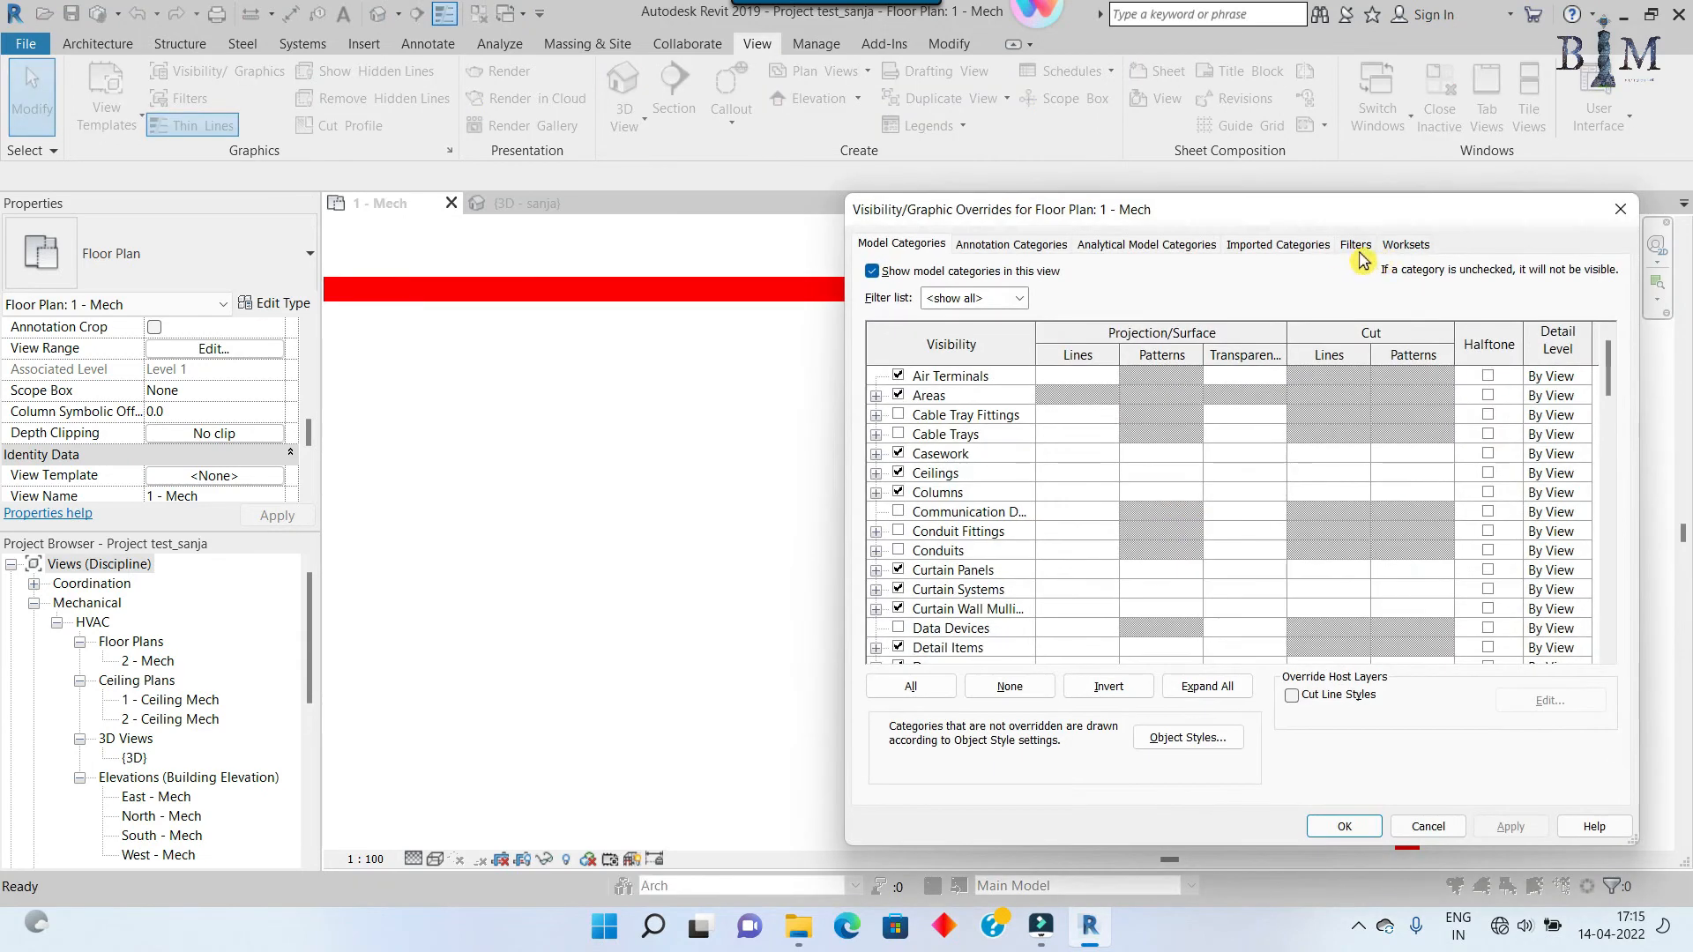
click(1355, 243)
click(1478, 367)
click(1479, 367)
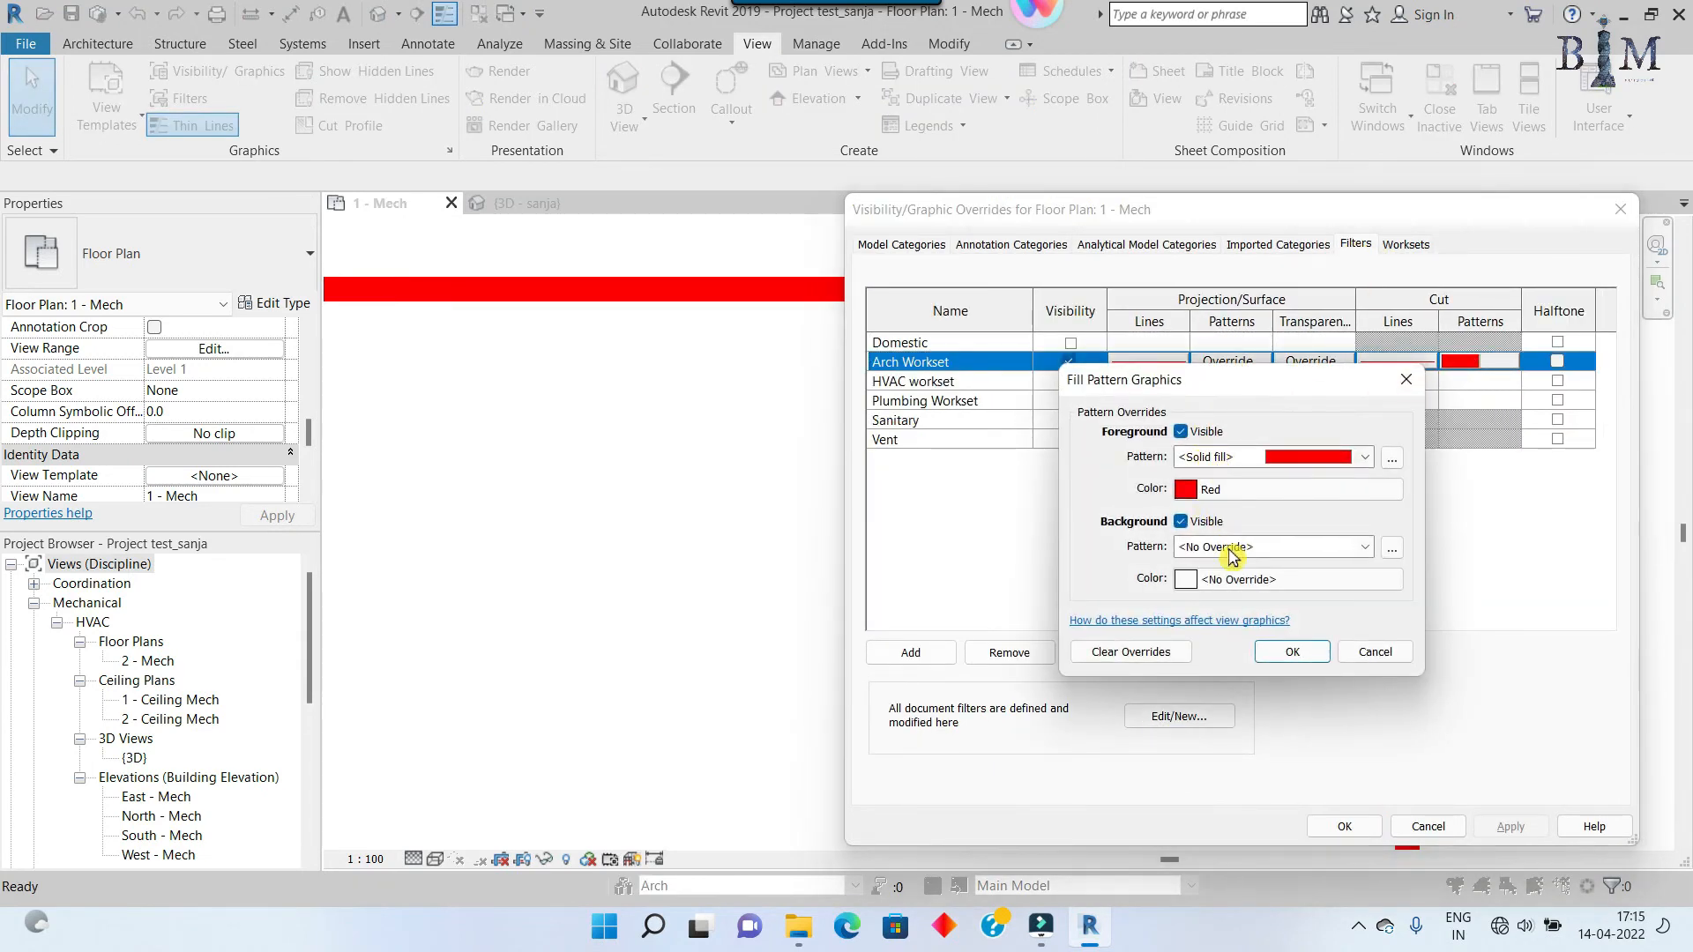
click(1269, 467)
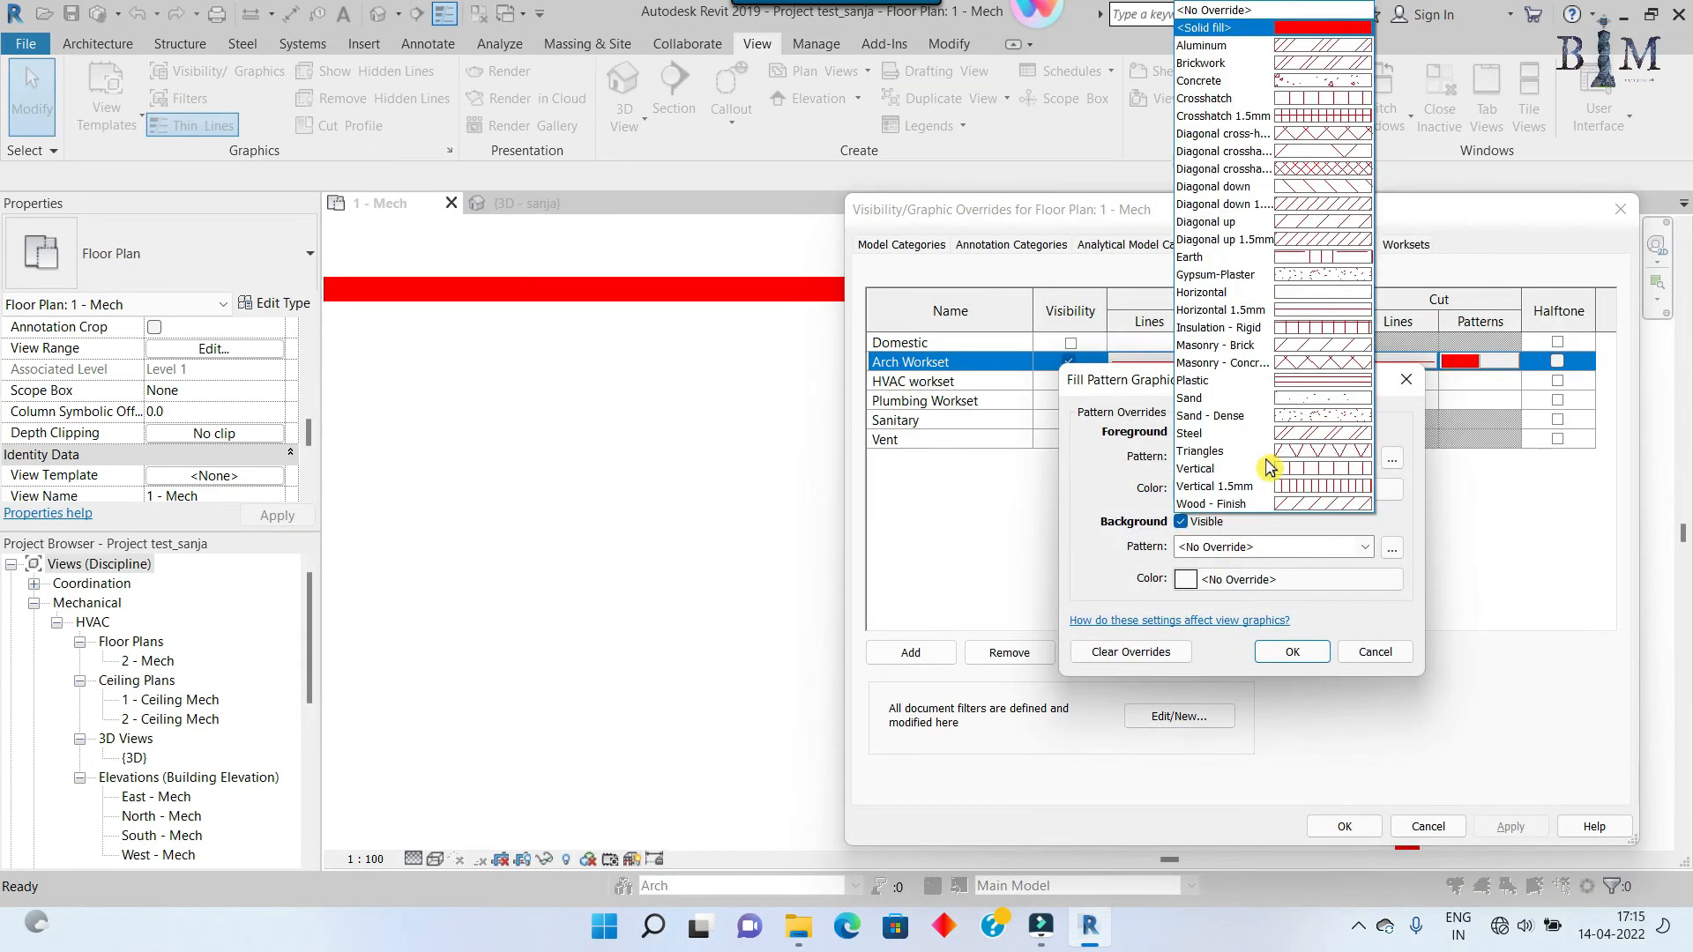
click(1346, 182)
click(1291, 653)
click(1344, 826)
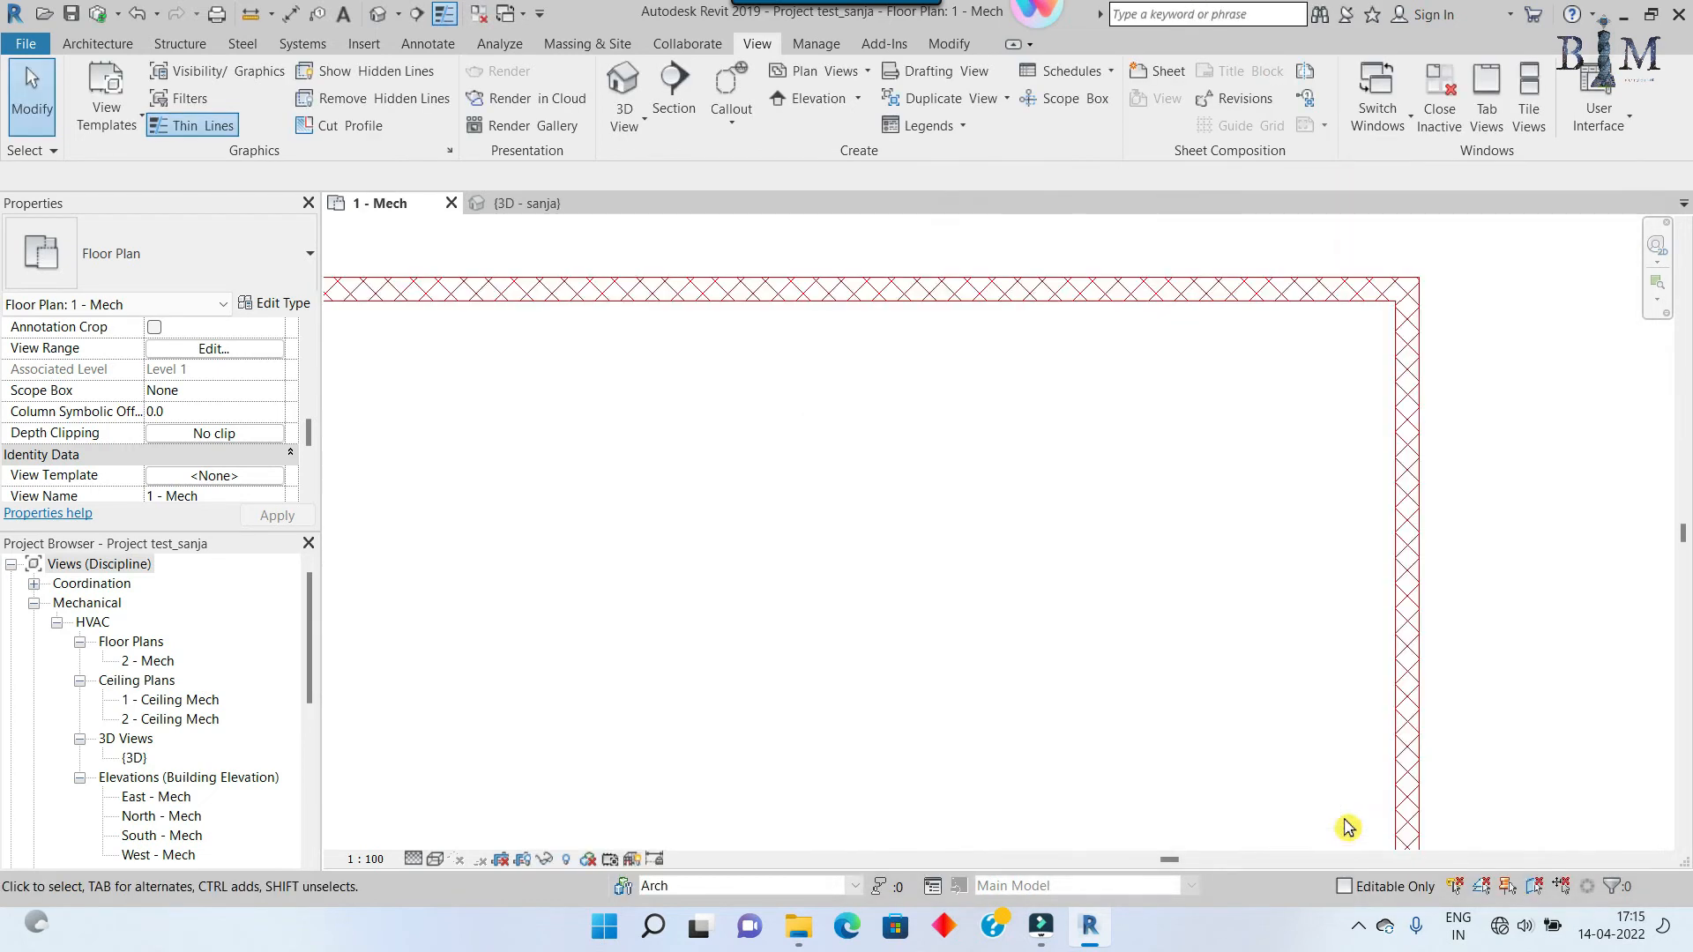
Step: Switch to the 3D view and add the HVAC workset and Plumbing Workset filters to its graphic overrides
scroll(1314, 306, down, 5)
scroll(1341, 453, up, 3)
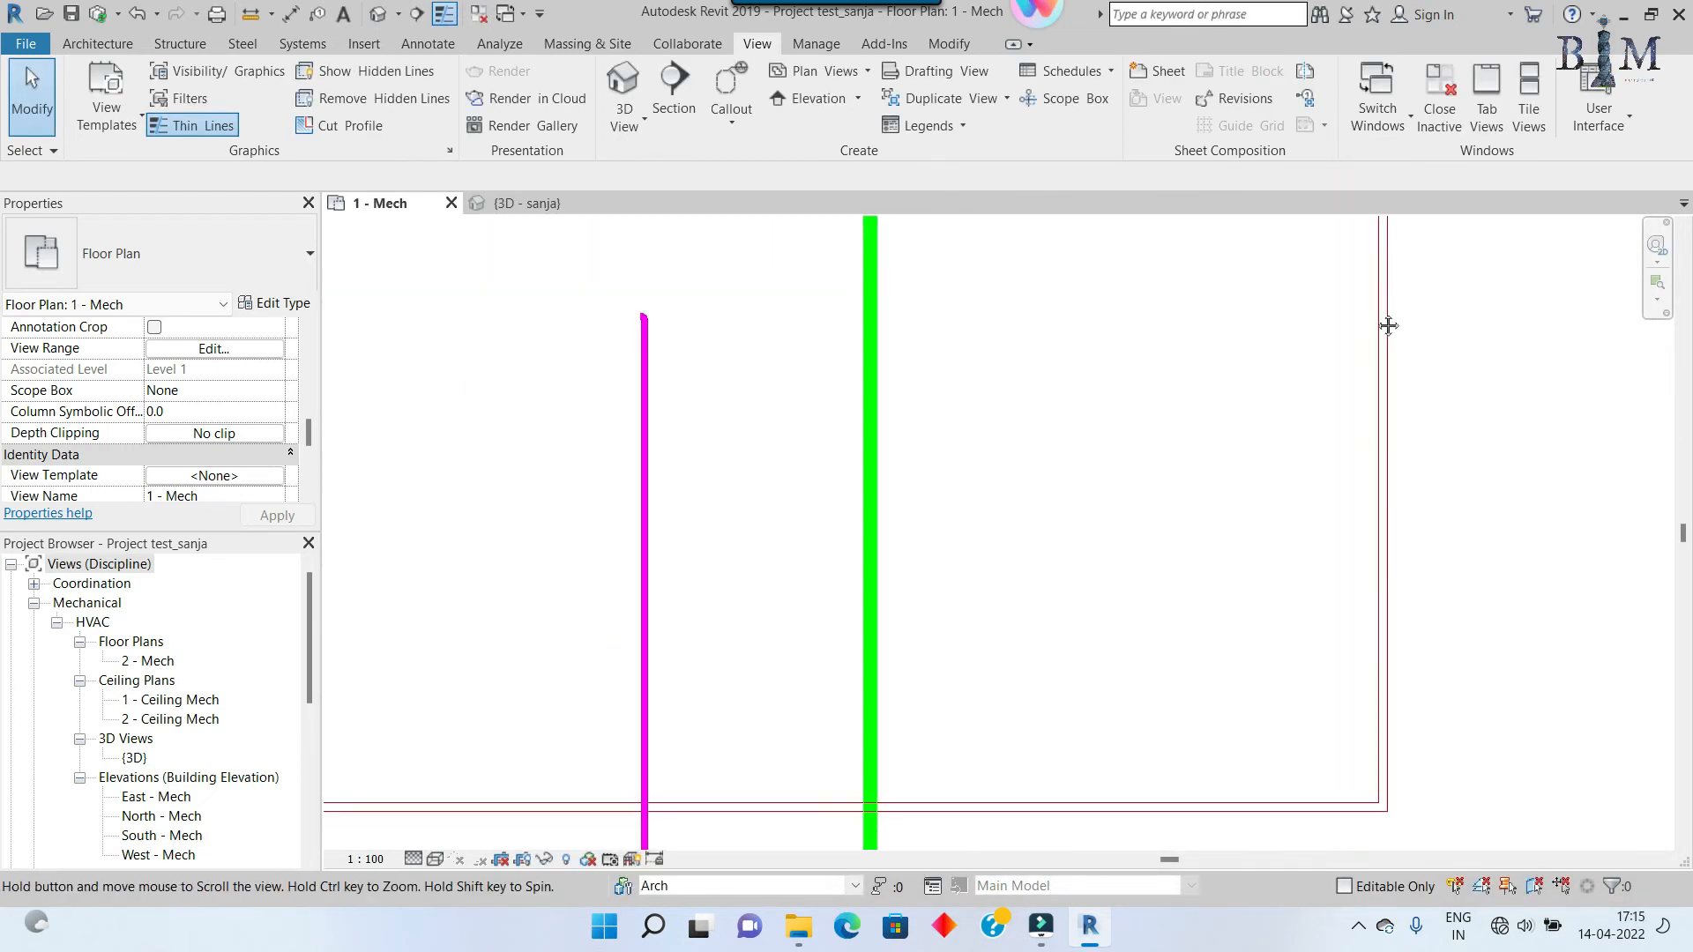
scroll(1381, 394, down, 2)
click(518, 203)
scroll(1115, 461, up, 5)
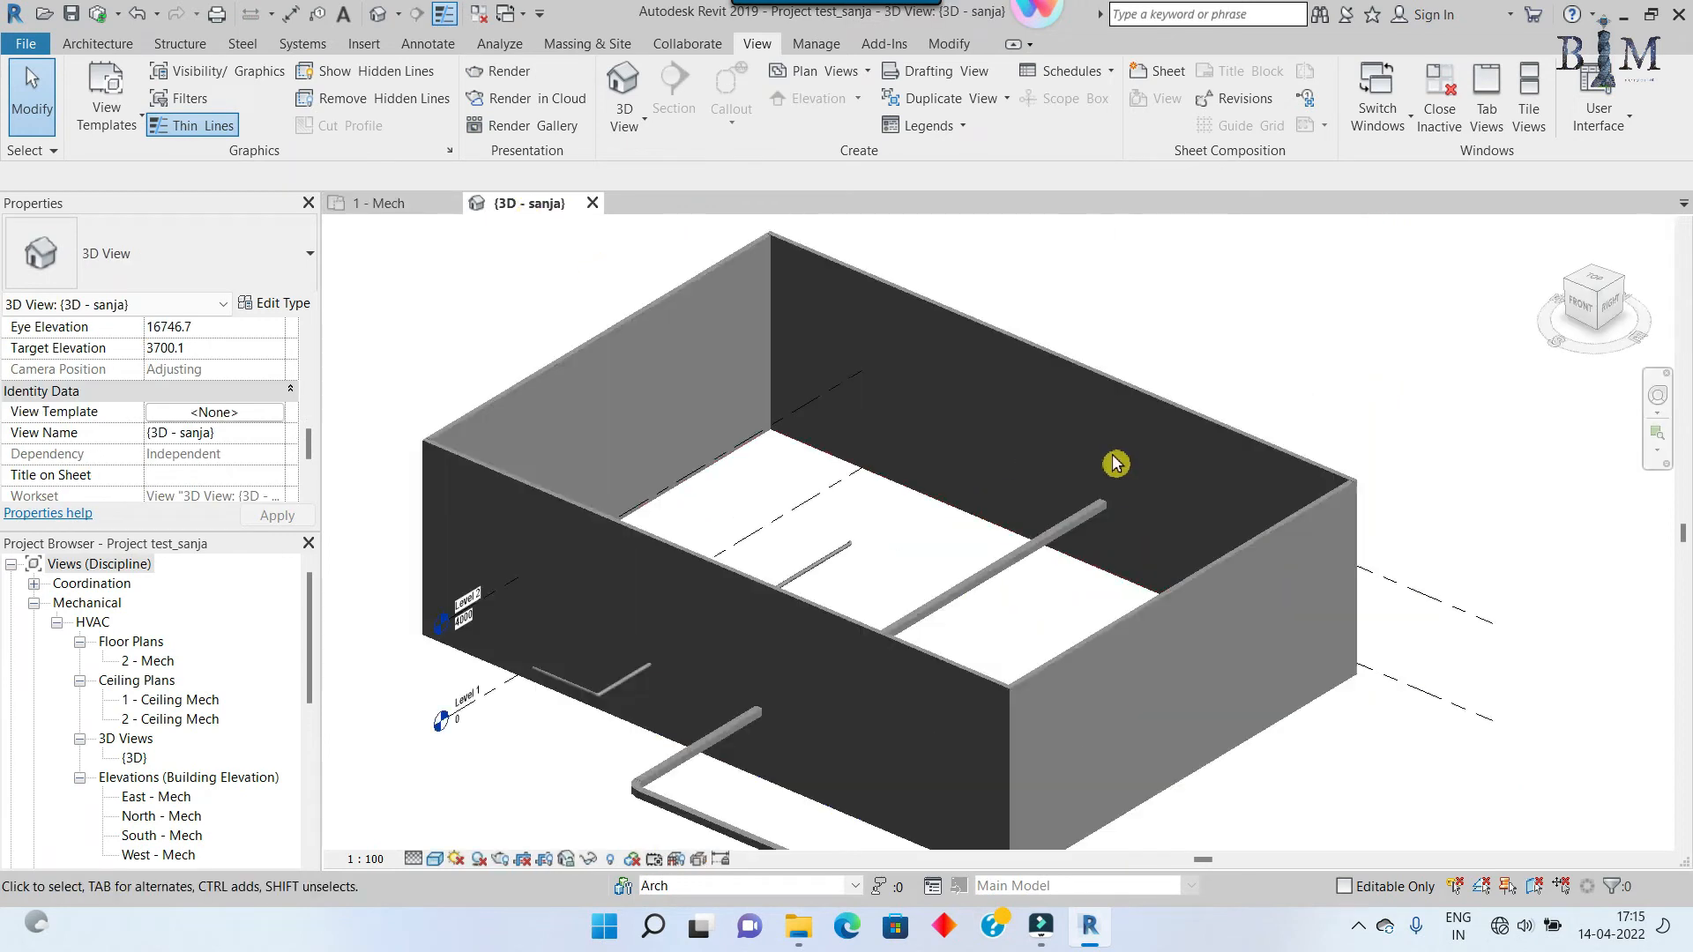
key(v)
key(v)
click(1356, 246)
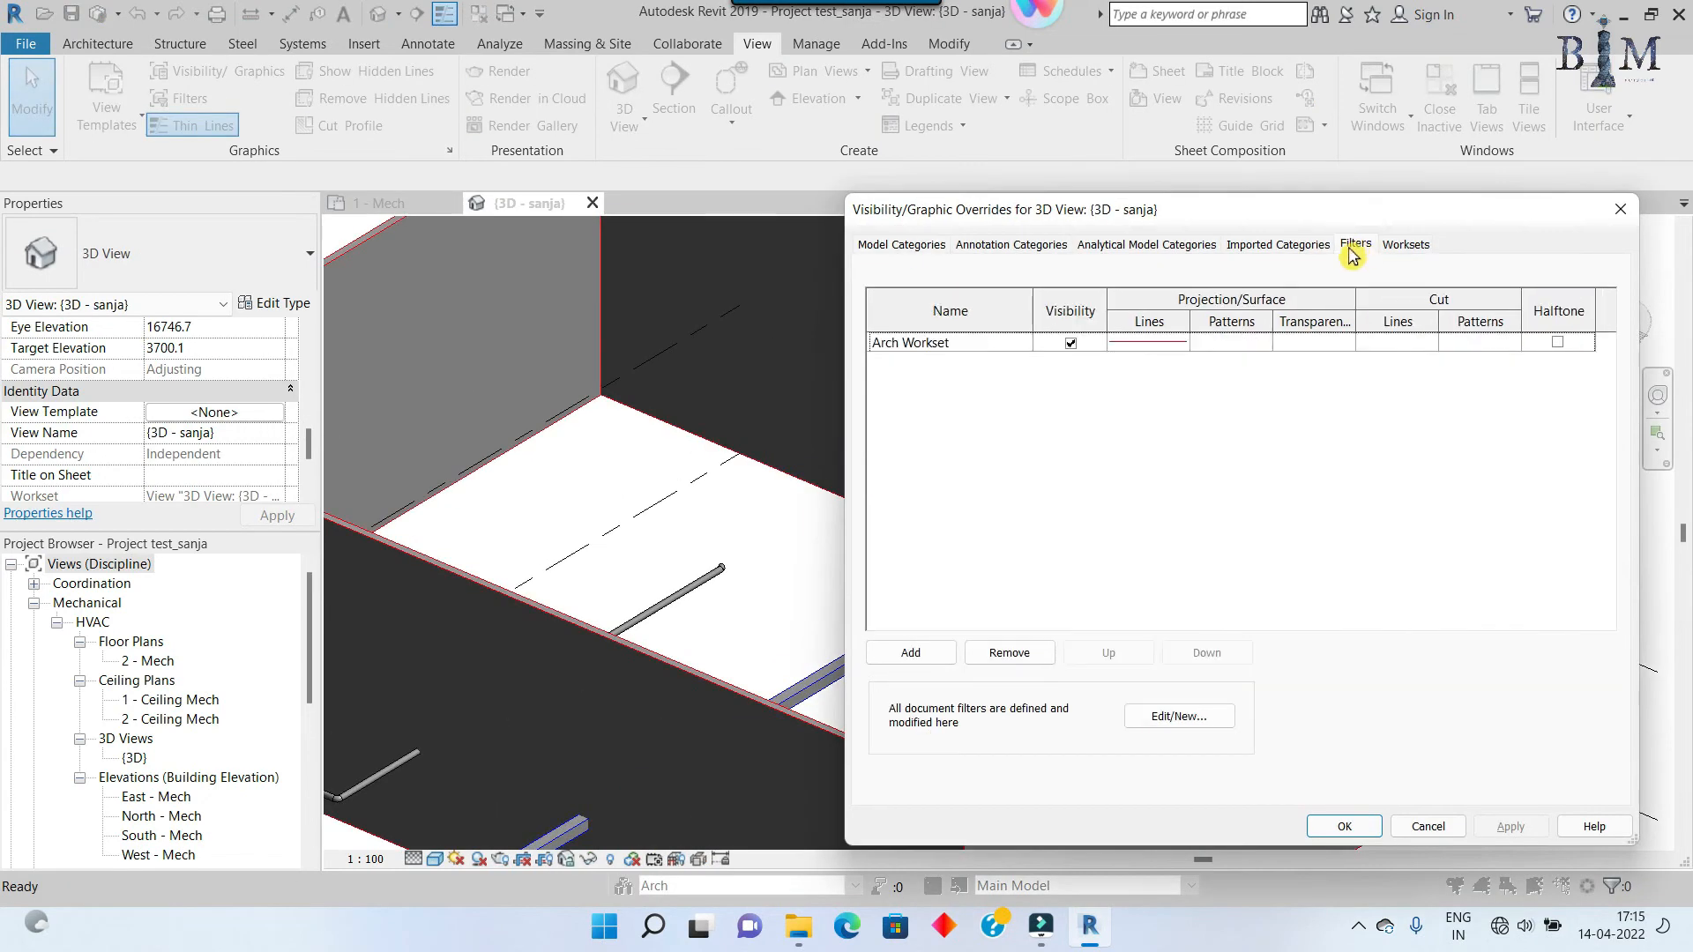
click(941, 652)
click(897, 399)
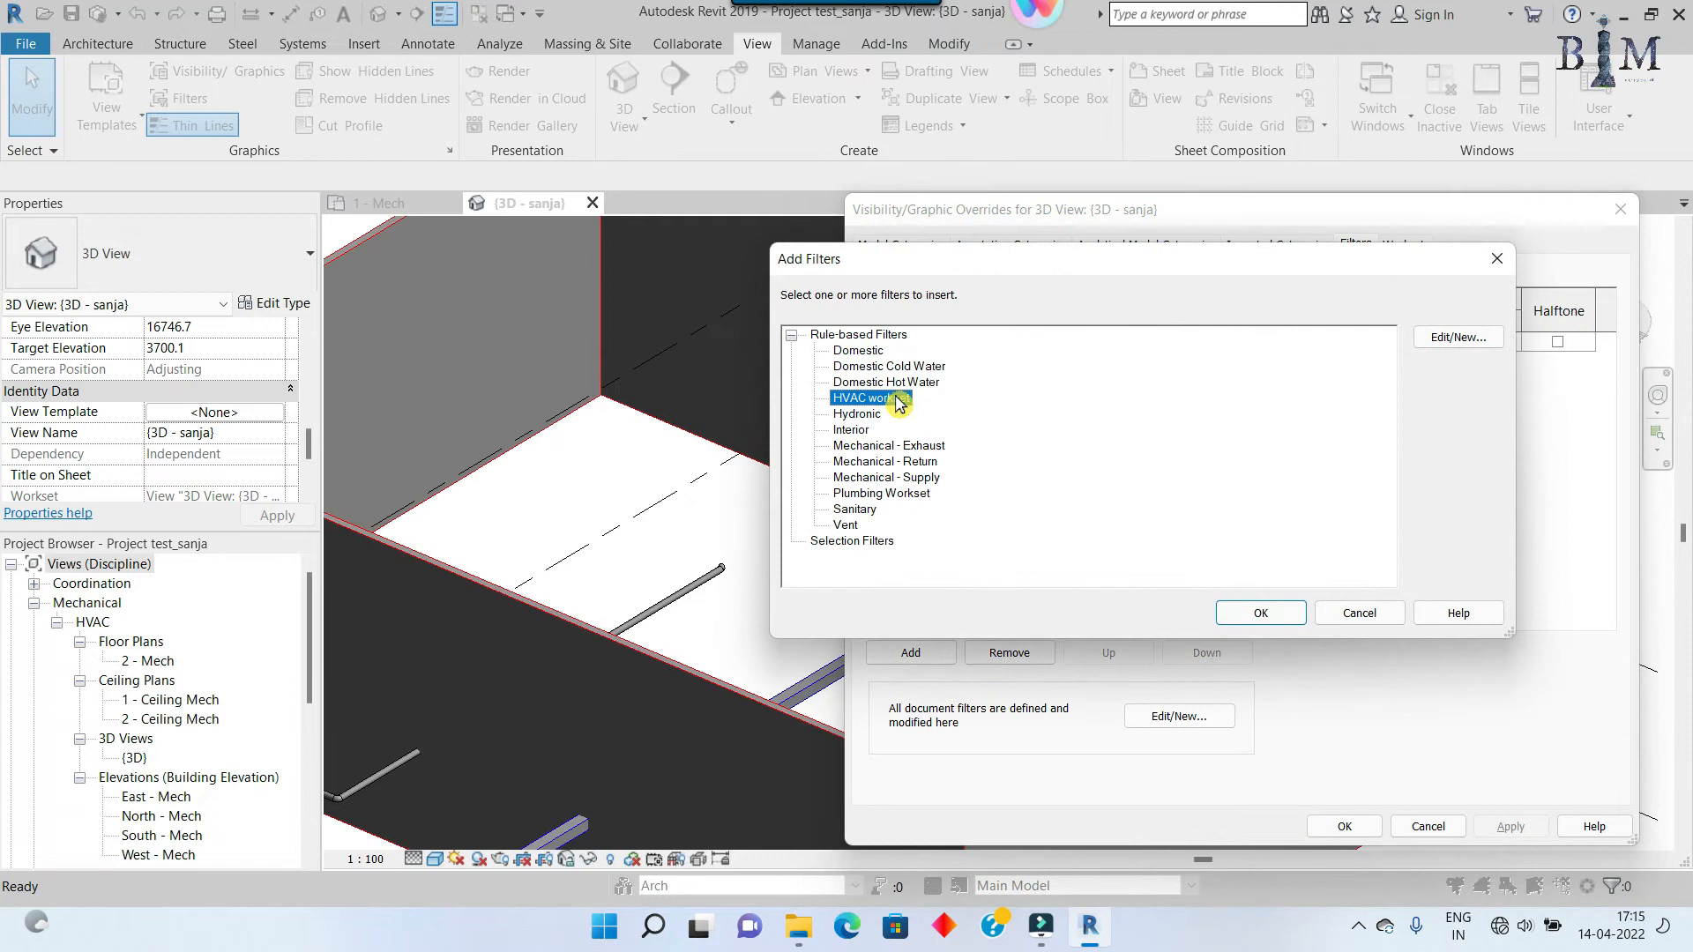
ctrl+click(884, 495)
click(1260, 612)
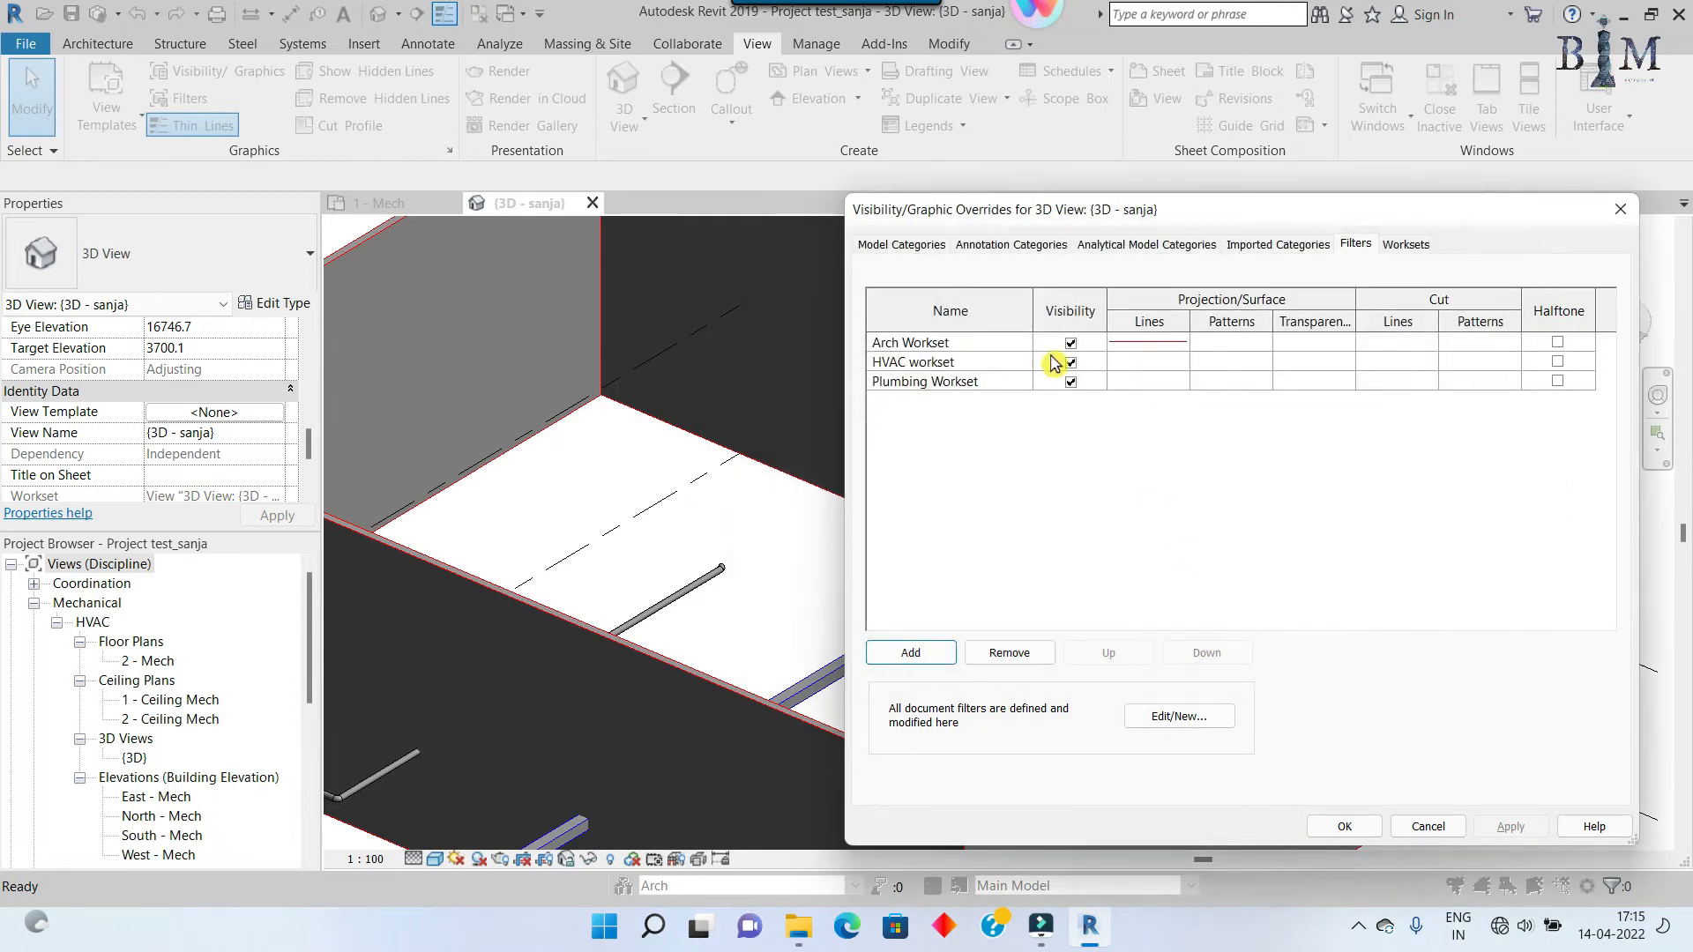
Step: Override the HVAC workset filter's projection lines with colour Green and a line weight in the 3D view
click(1141, 362)
click(1138, 362)
click(1113, 333)
click(1014, 373)
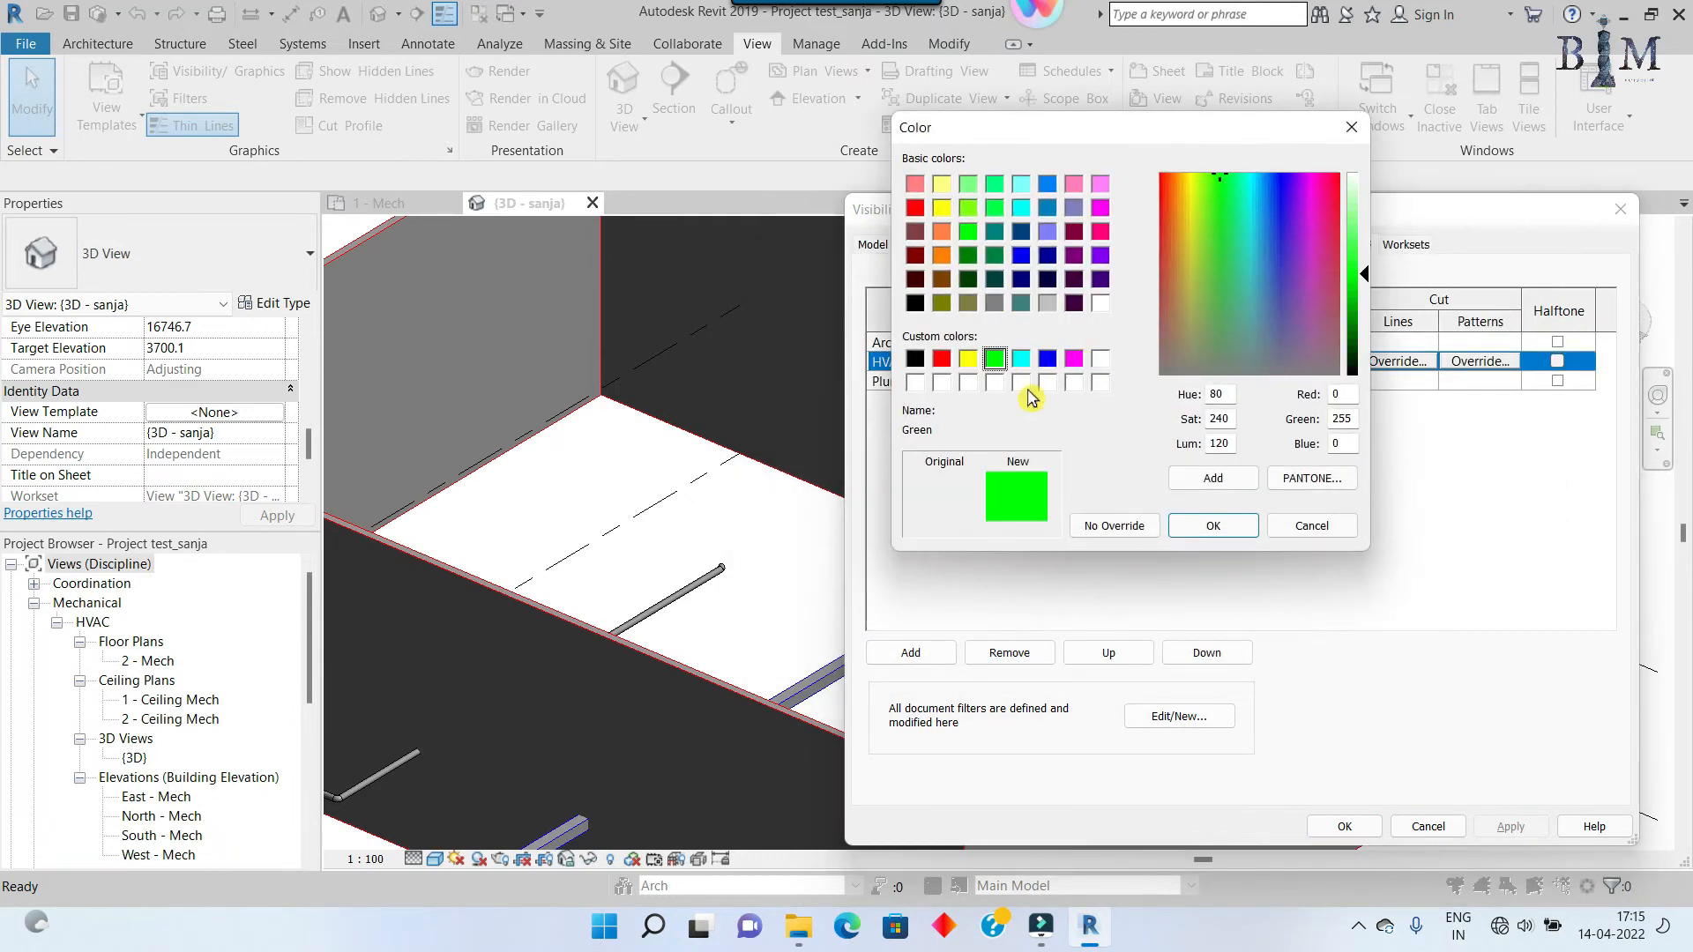
click(1190, 526)
click(1182, 367)
click(1175, 416)
click(1178, 420)
Step: Override the Plumbing Workset filter's projection lines with colour Magenta and weight 1, and accept the 3D view's overrides
click(1162, 385)
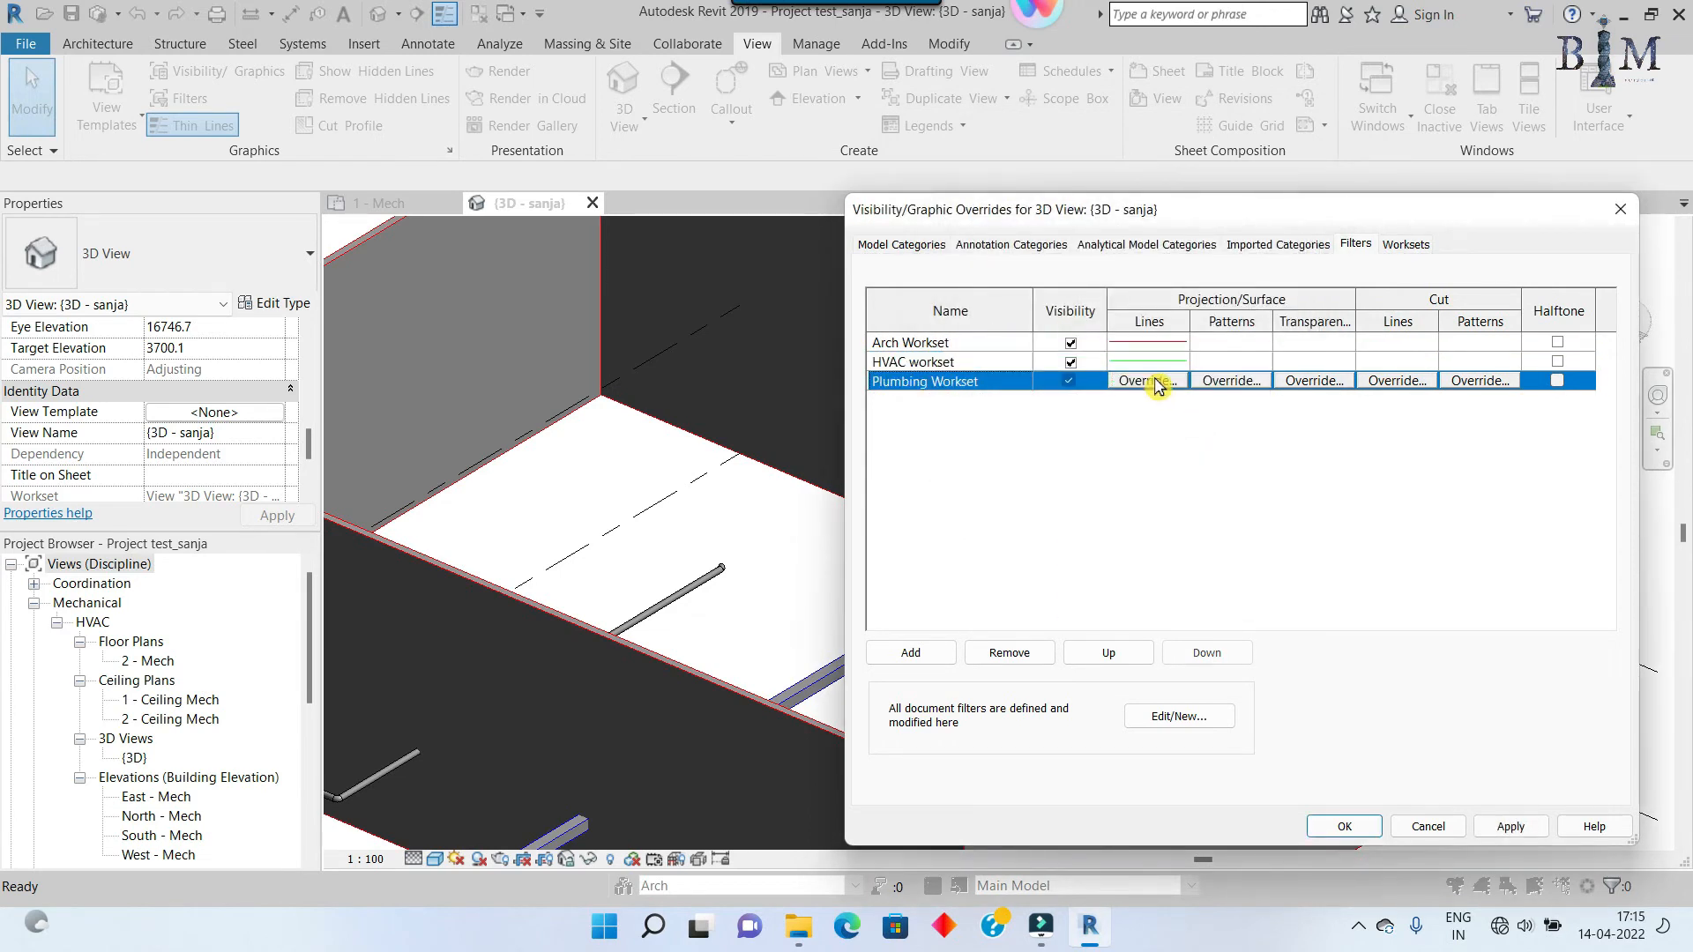
click(1151, 381)
click(1115, 339)
click(1073, 357)
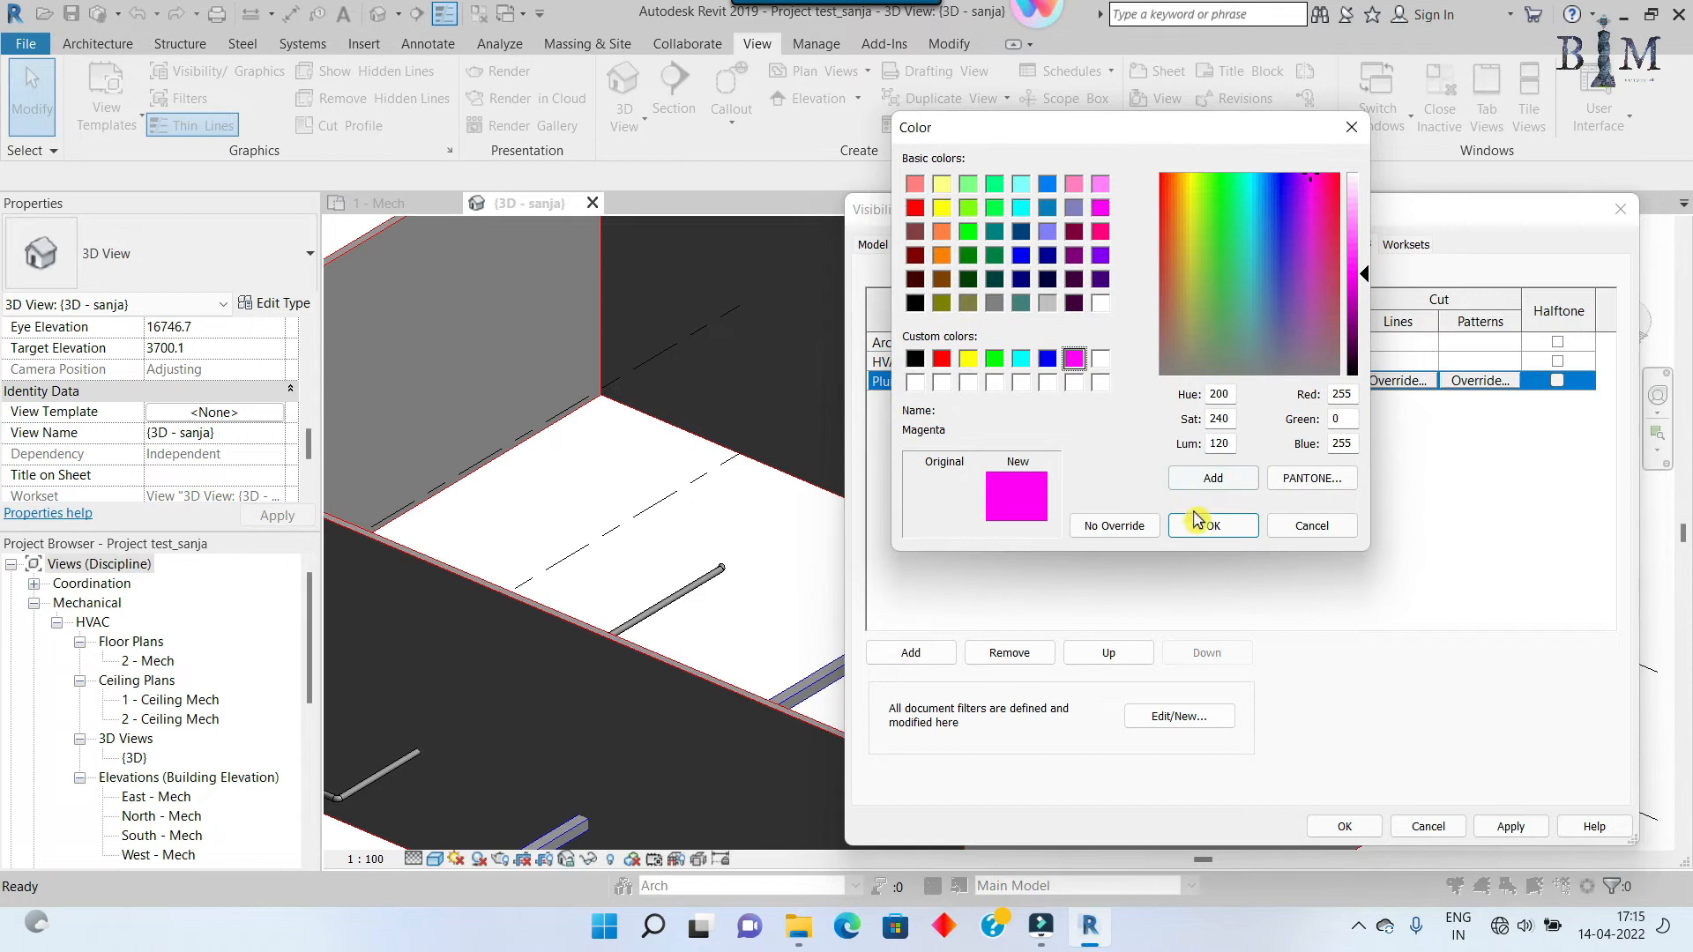
click(1208, 526)
click(1142, 365)
click(1115, 396)
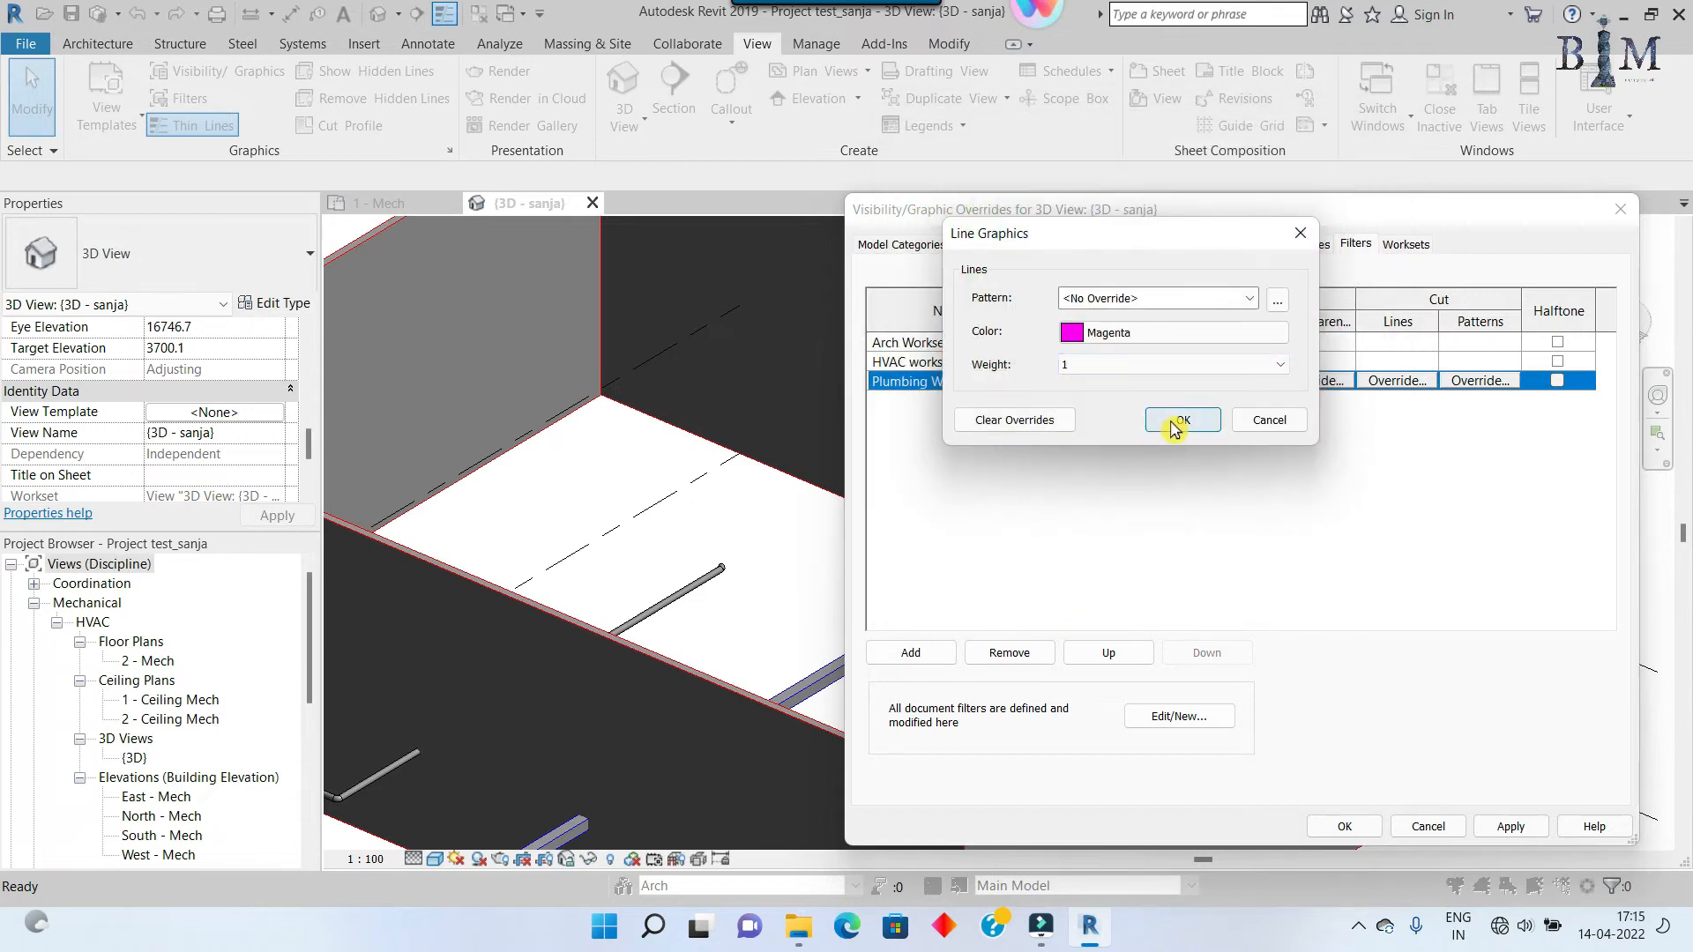
click(1175, 419)
click(1243, 343)
click(1344, 827)
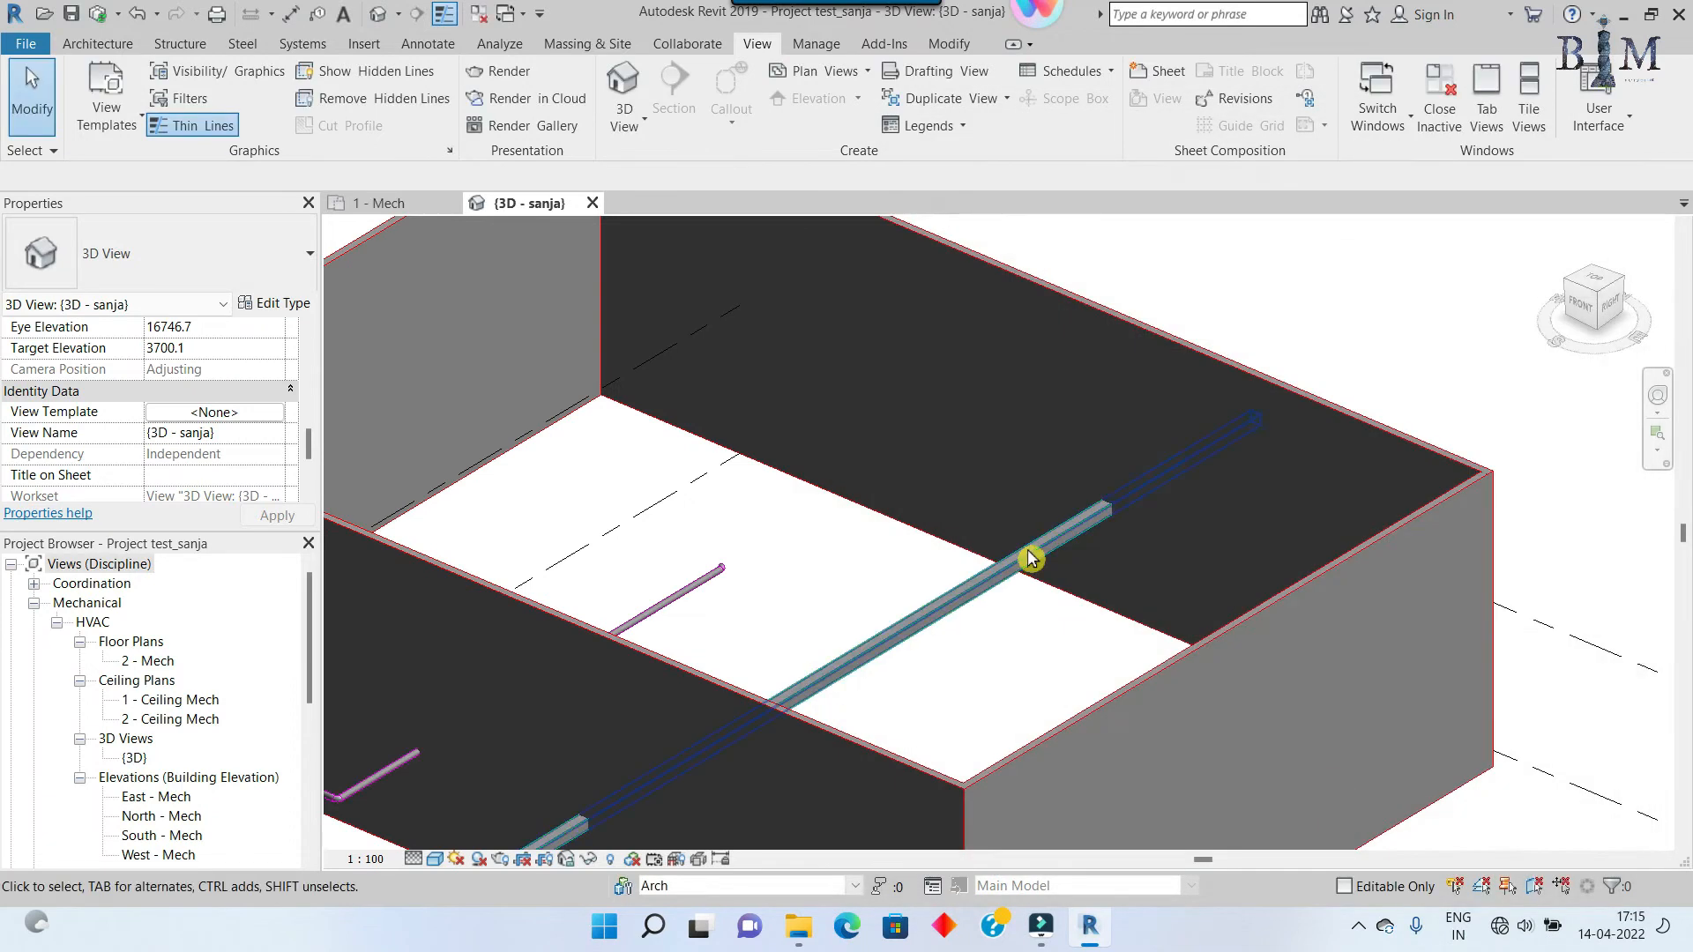
Step: Override the HVAC workset filter's projection foreground pattern with a Green solid fill in the 3D view
scroll(1028, 559, up, 5)
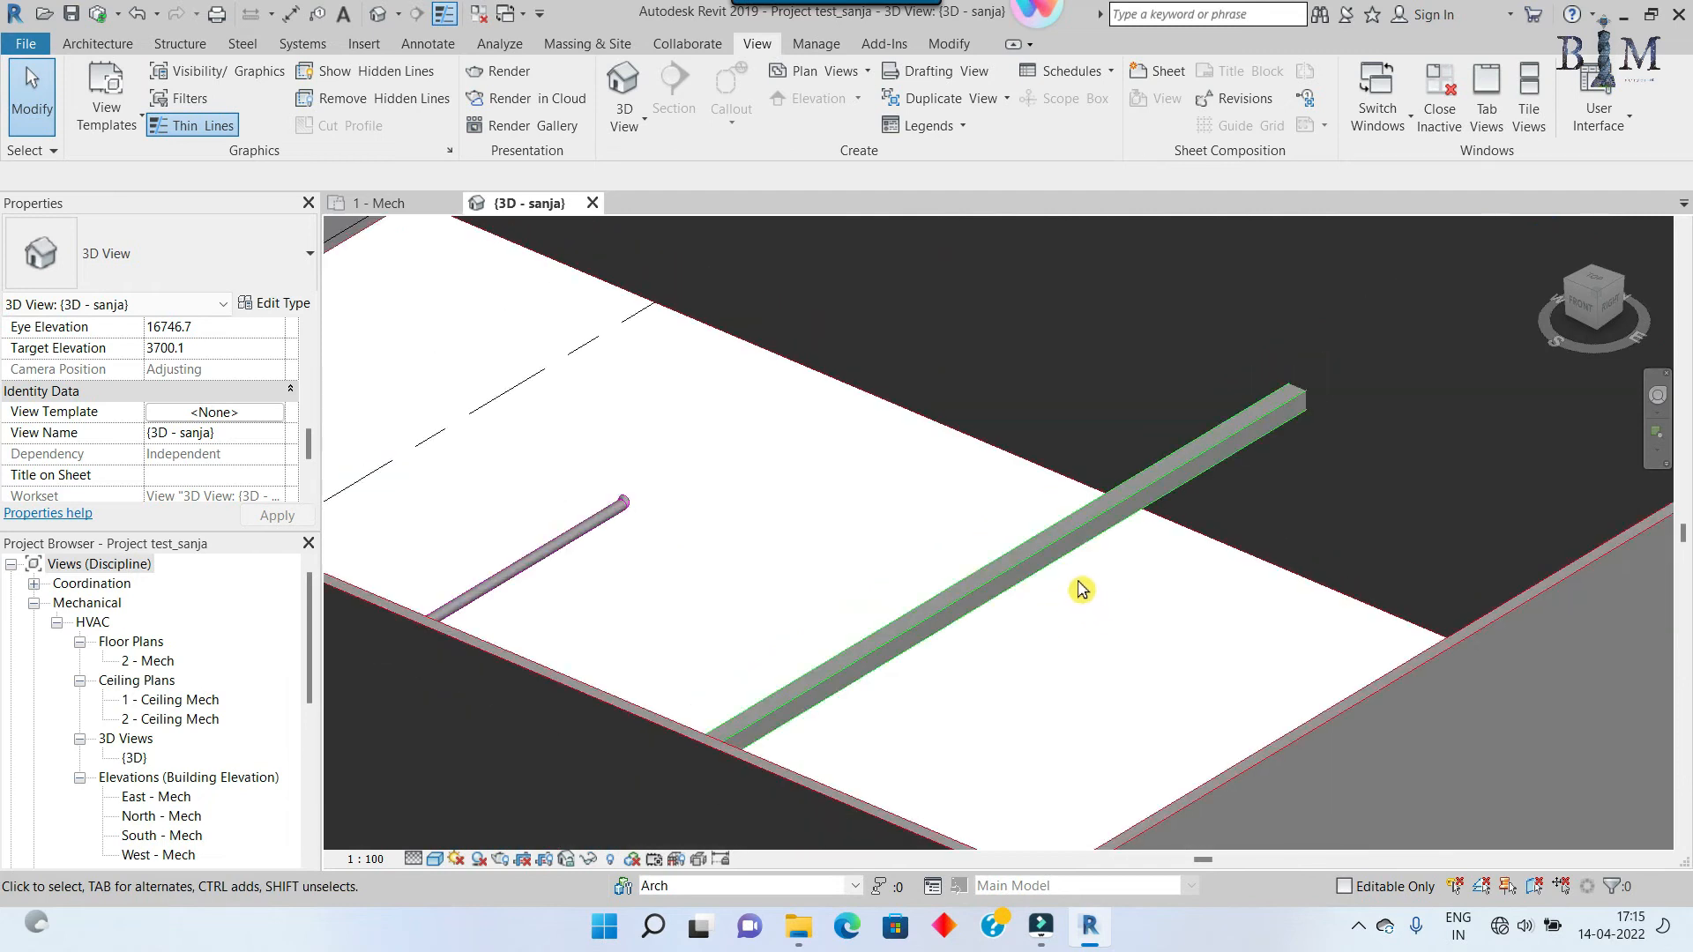
key(v)
key(g)
click(1356, 245)
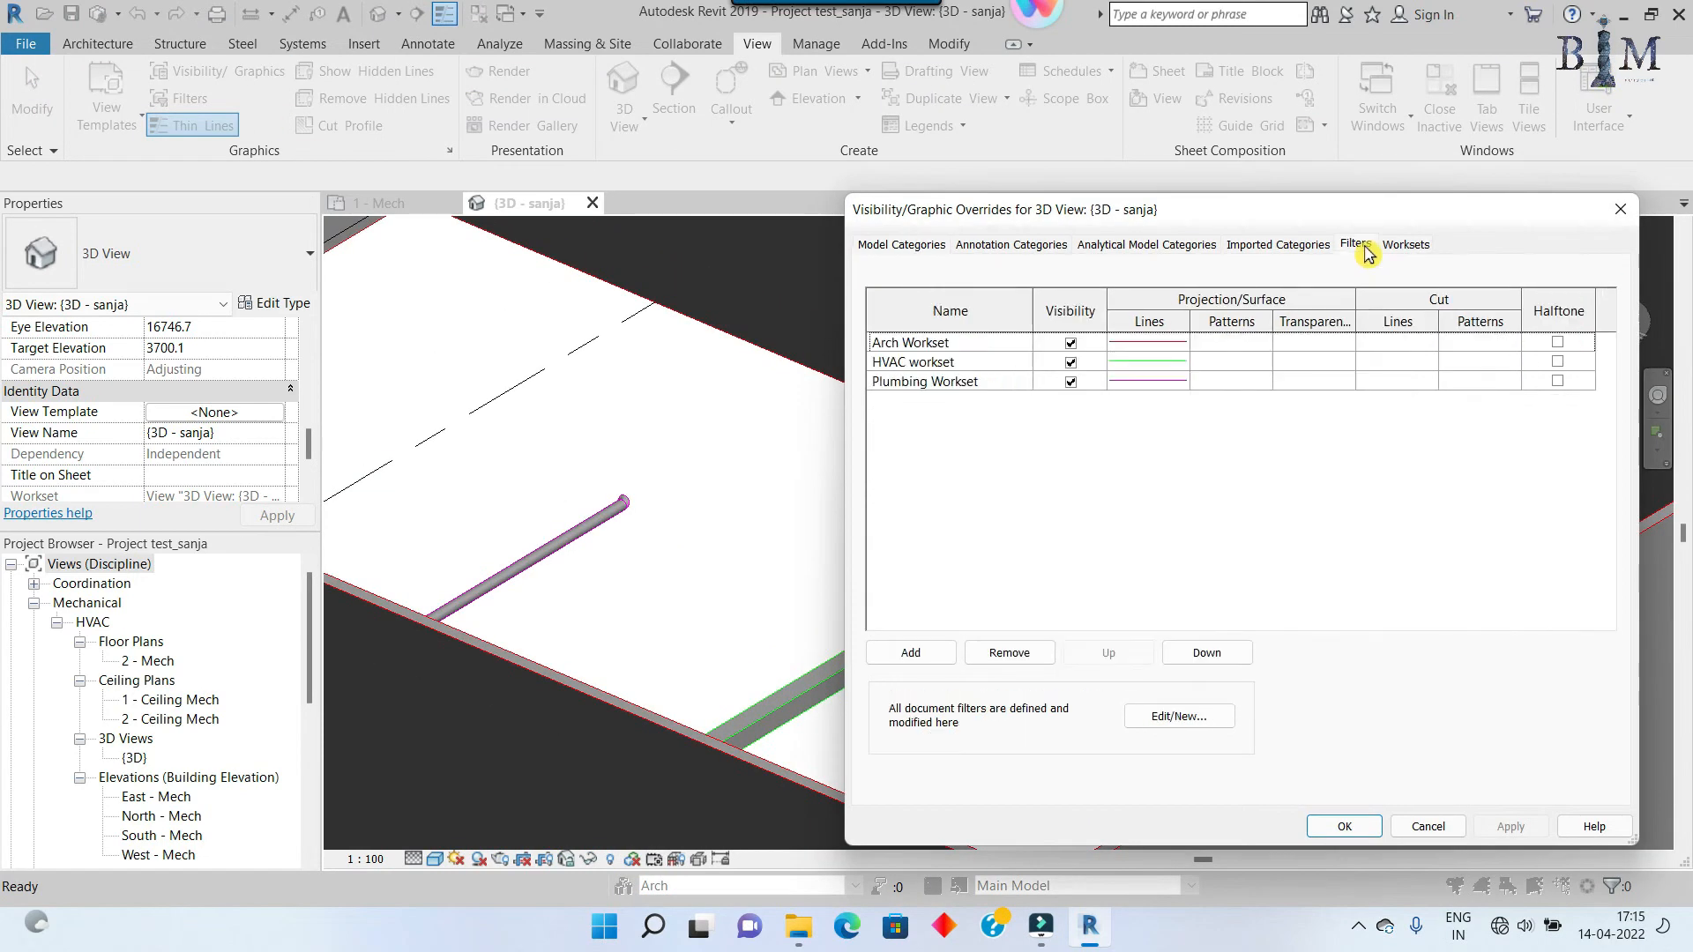
click(1221, 362)
click(1232, 361)
click(1269, 457)
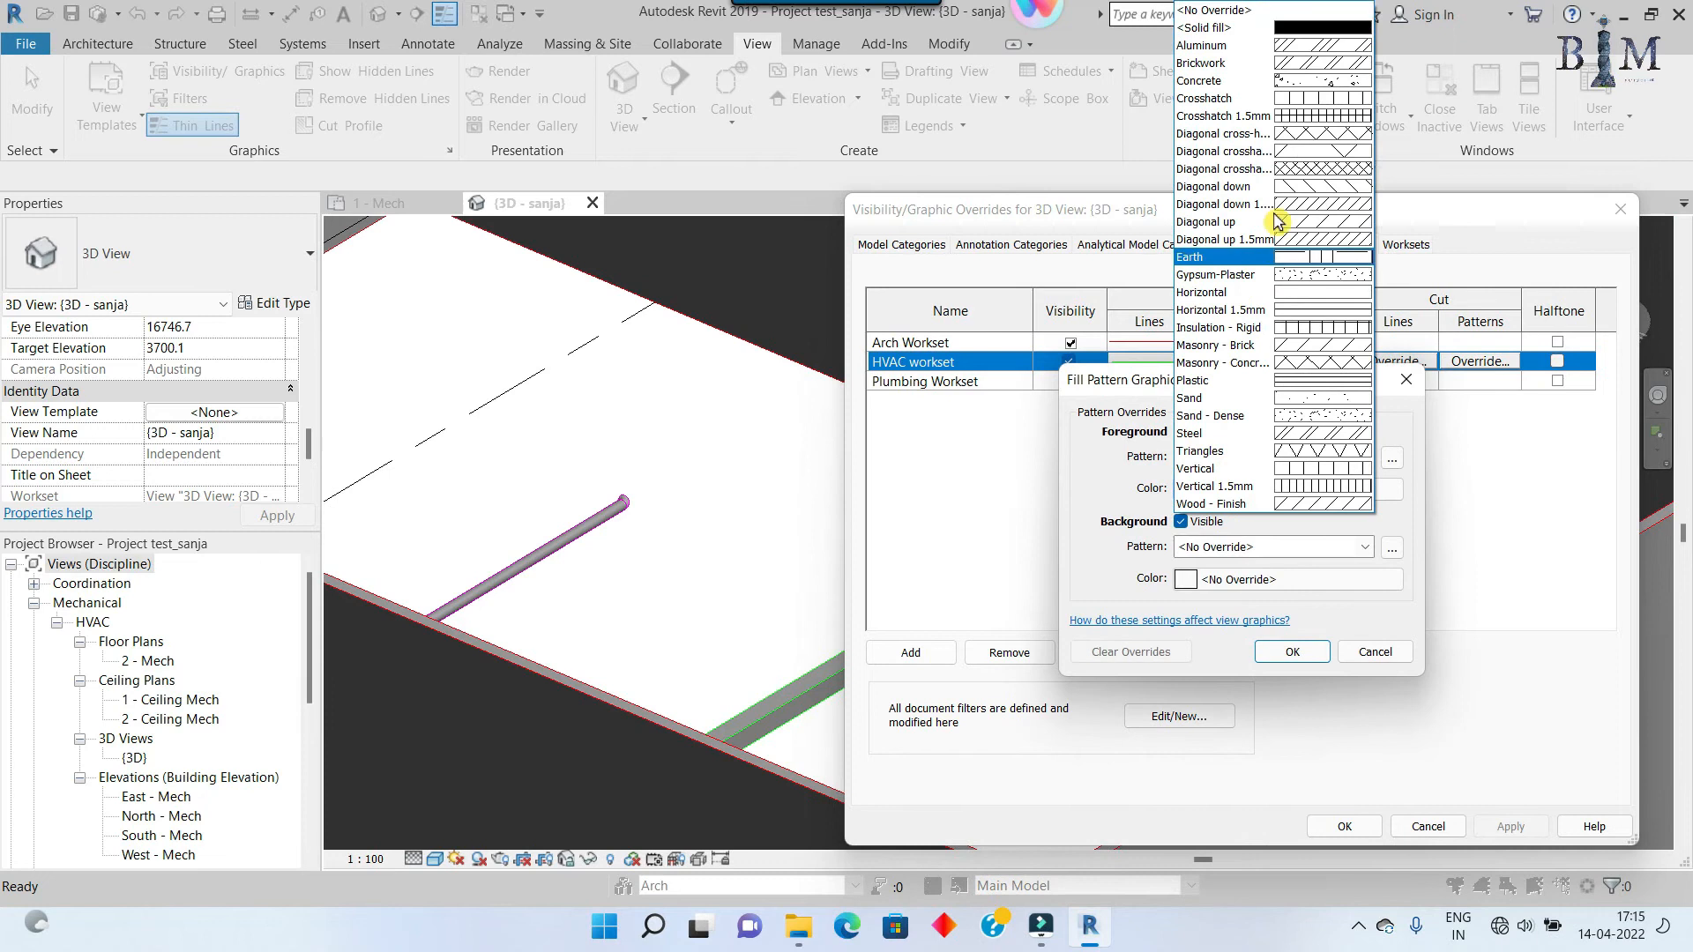
click(1280, 35)
click(1190, 490)
click(1107, 548)
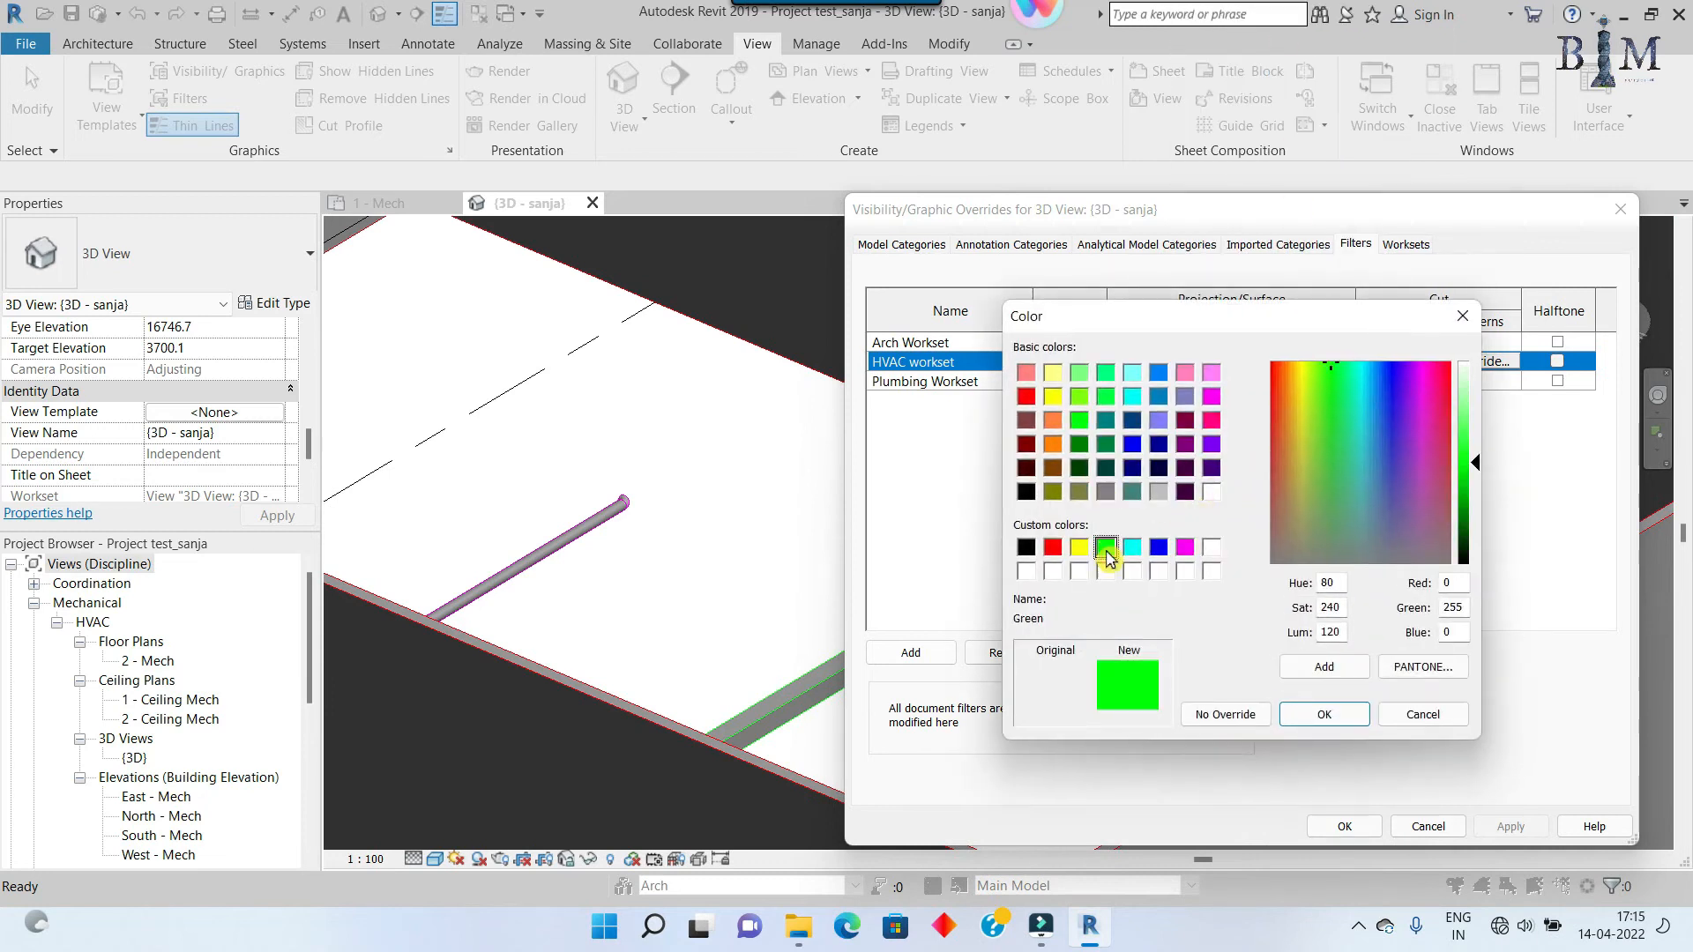
click(1314, 714)
click(1293, 652)
Step: Override the Plumbing Workset filter's projection foreground pattern with a Magenta solid fill and apply the 3D view's overrides
click(1232, 381)
click(1231, 381)
click(1221, 462)
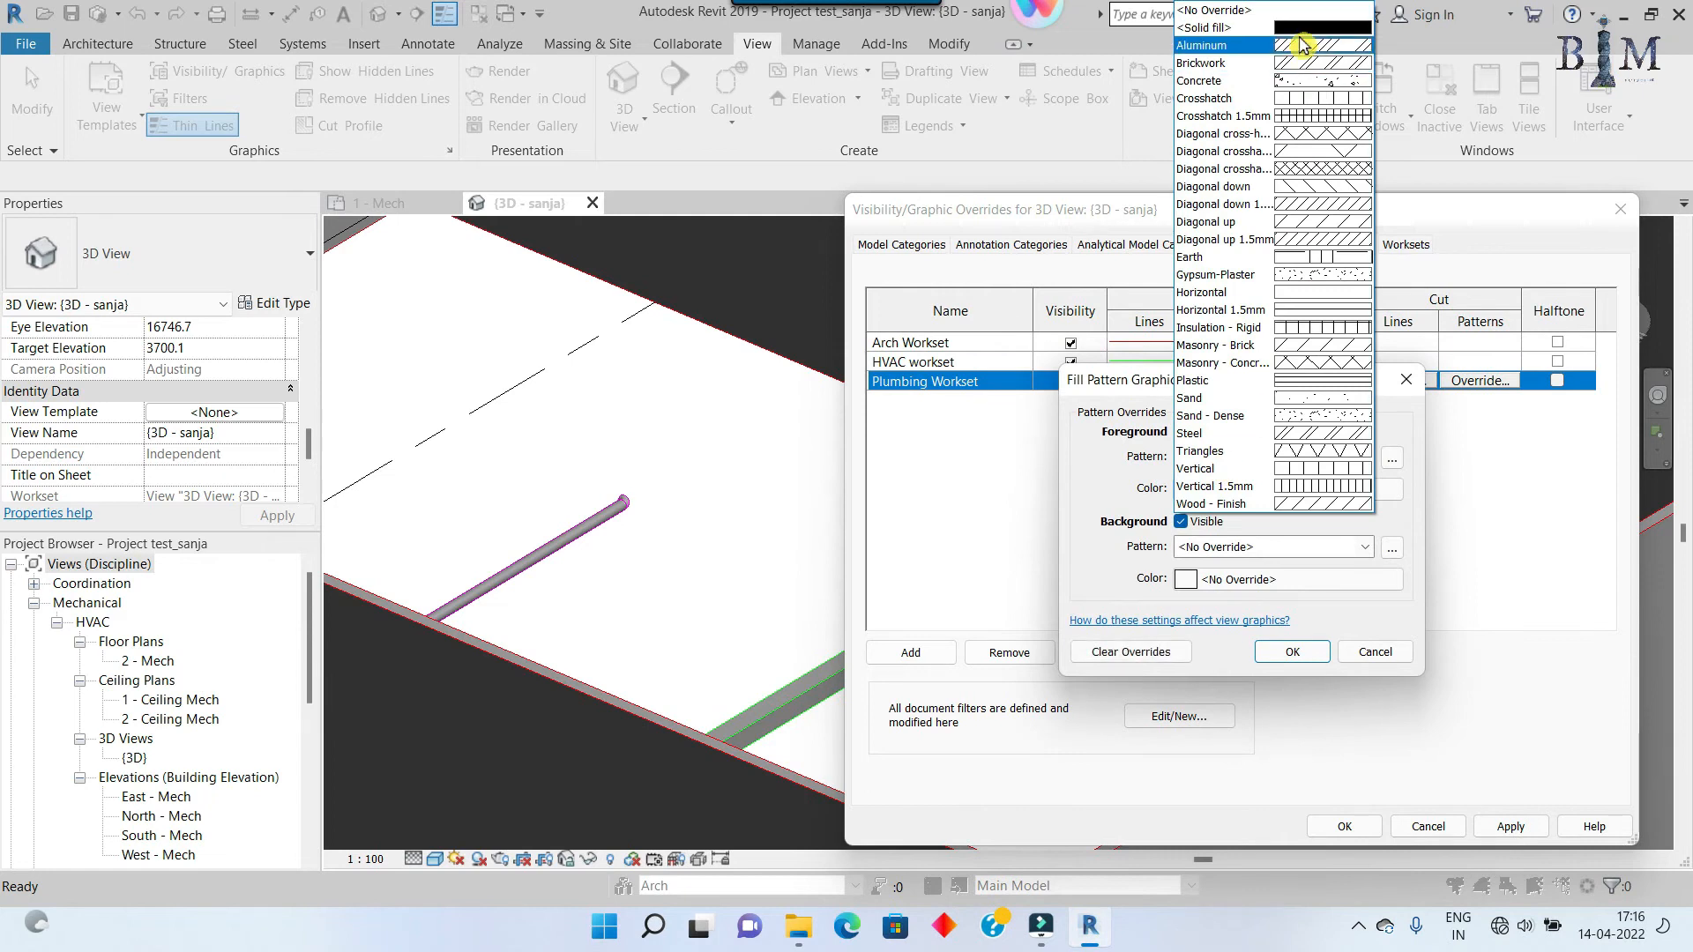
click(1287, 28)
click(1190, 491)
click(1185, 548)
click(1321, 712)
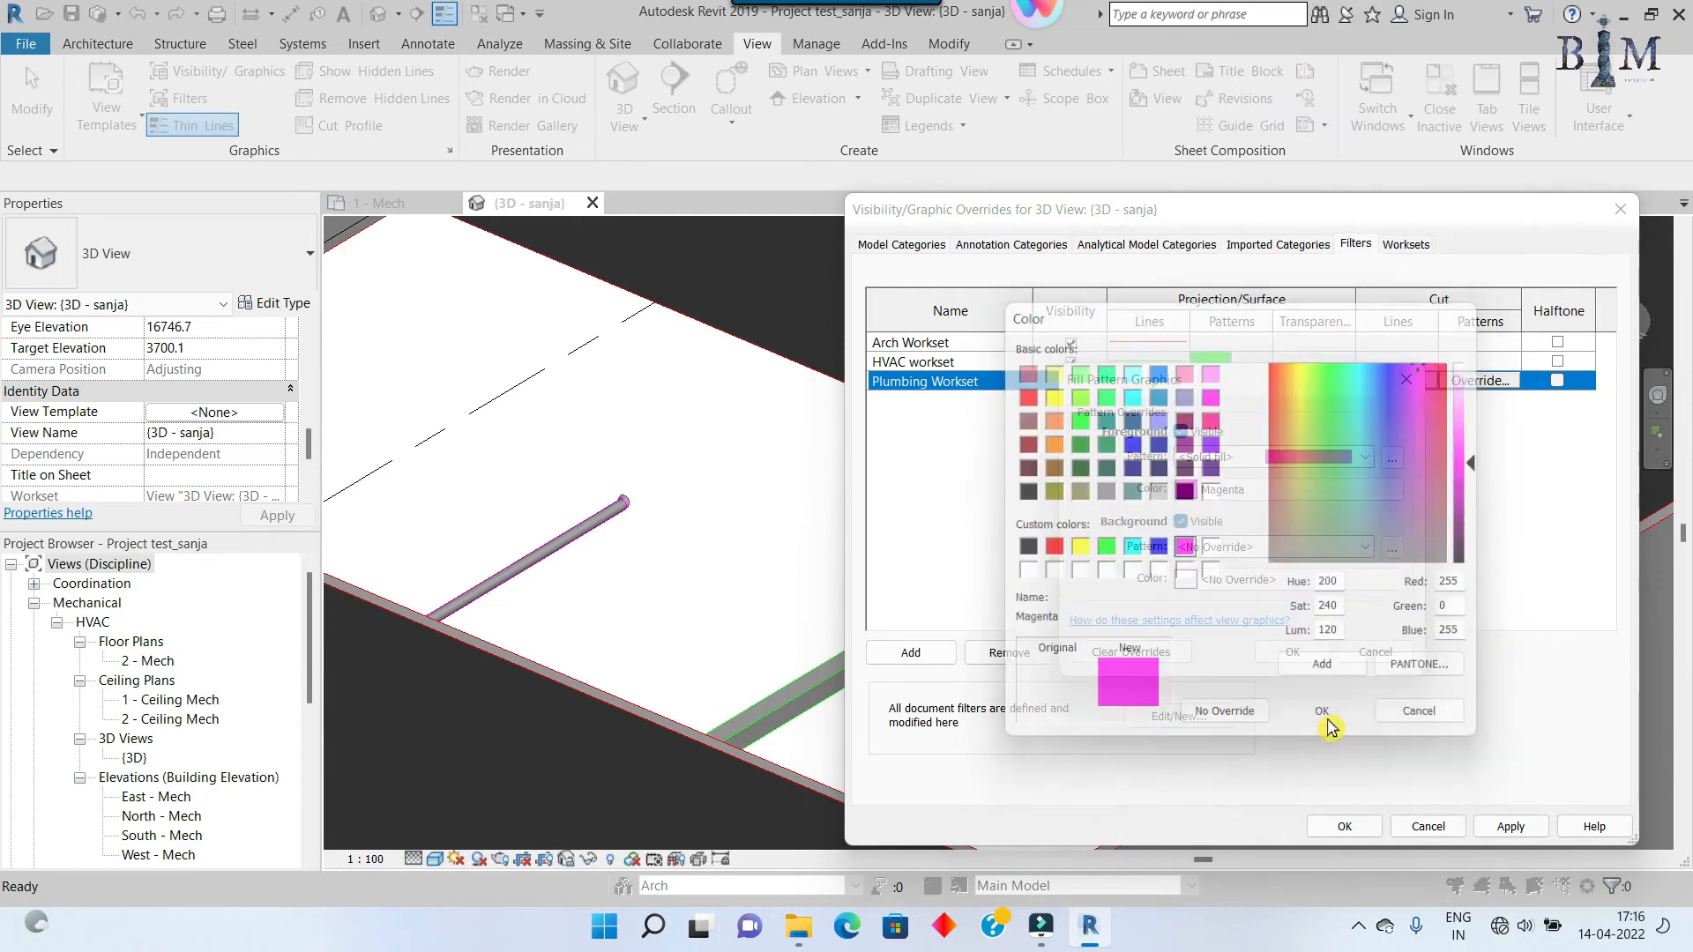
click(1292, 654)
click(1510, 826)
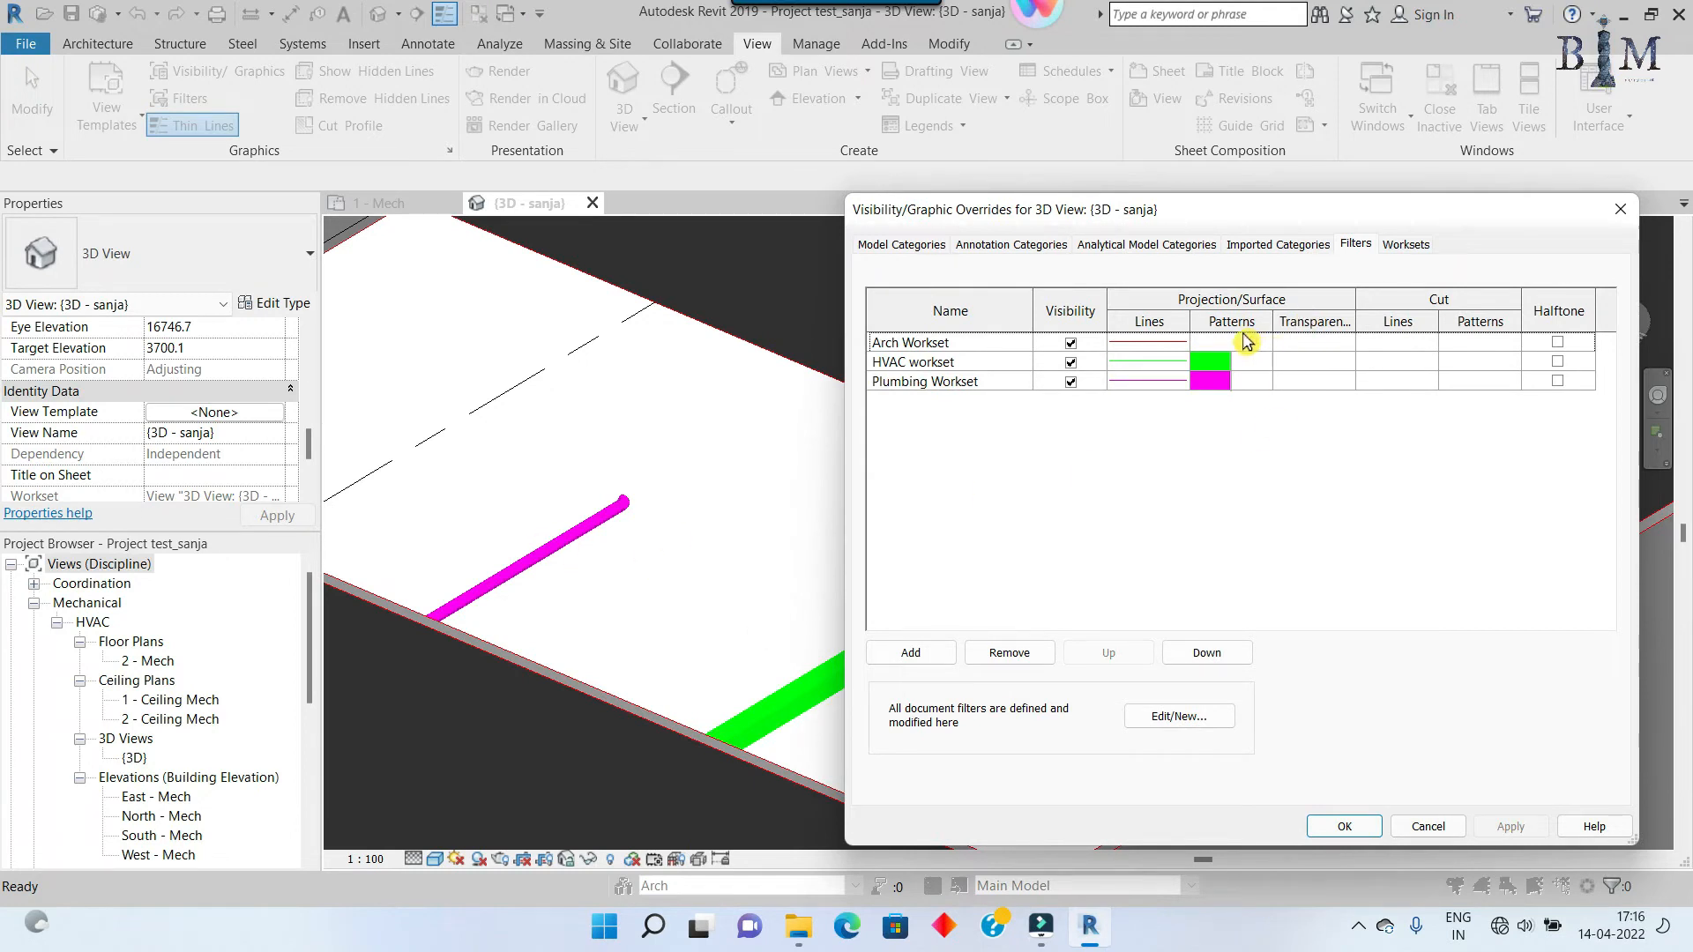
Step: Override the Arch Workset filter's projection foreground pattern with a Red solid fill and accept the 3D view's overrides
click(1243, 344)
click(1232, 344)
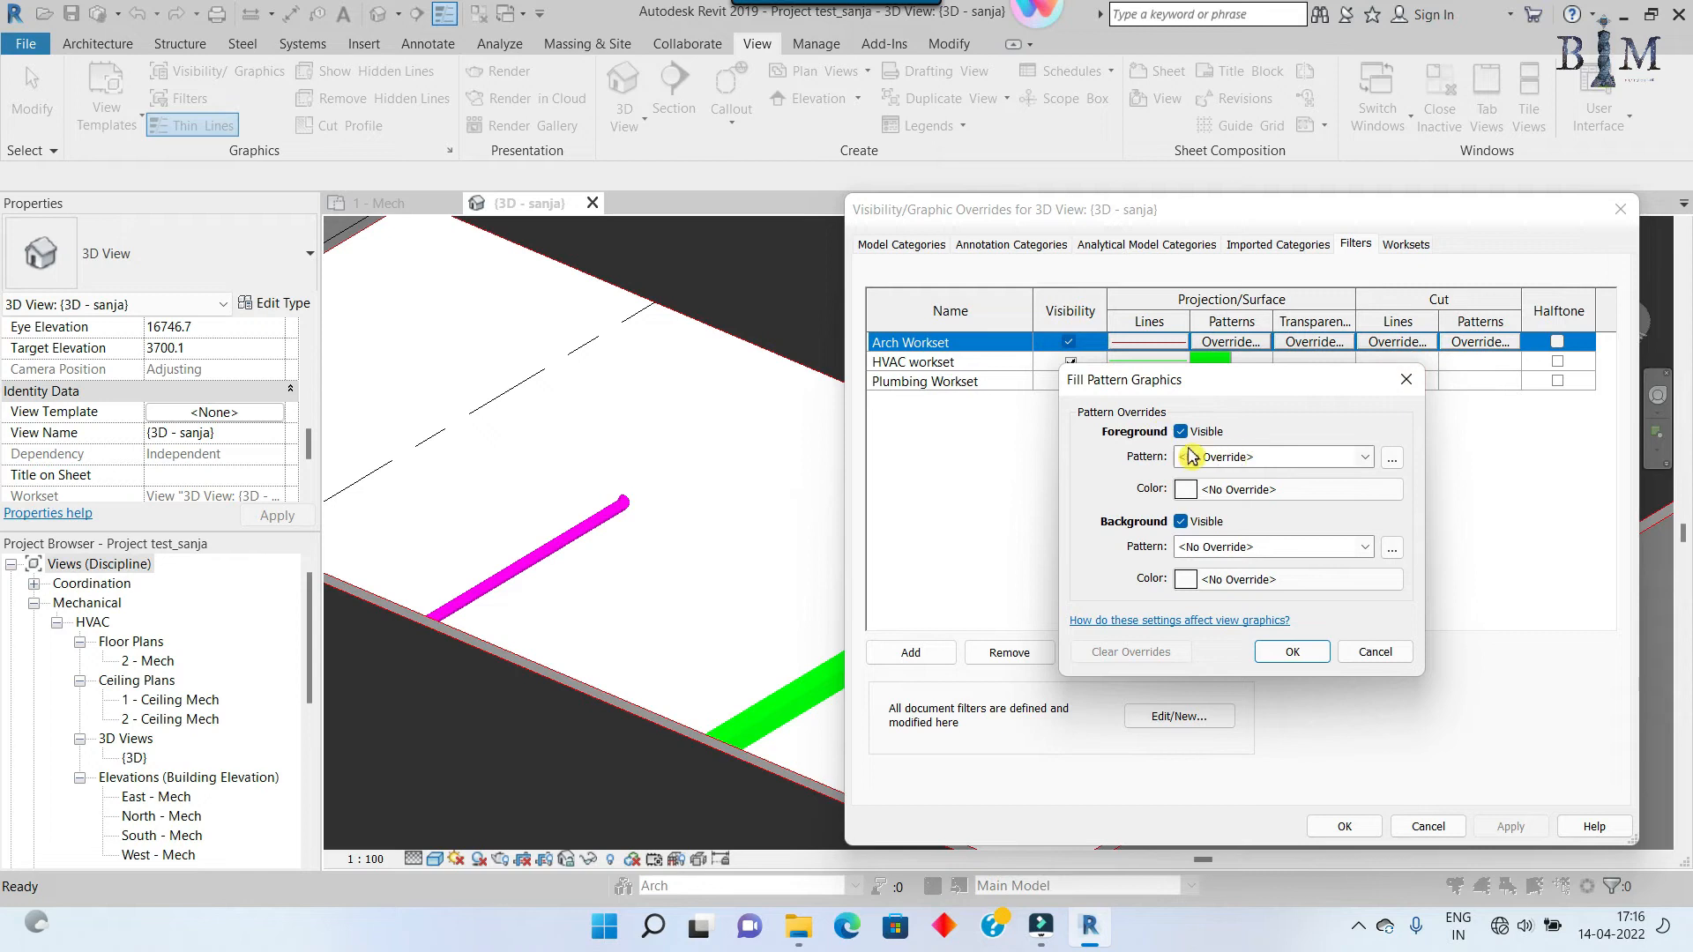
click(1247, 459)
click(1270, 44)
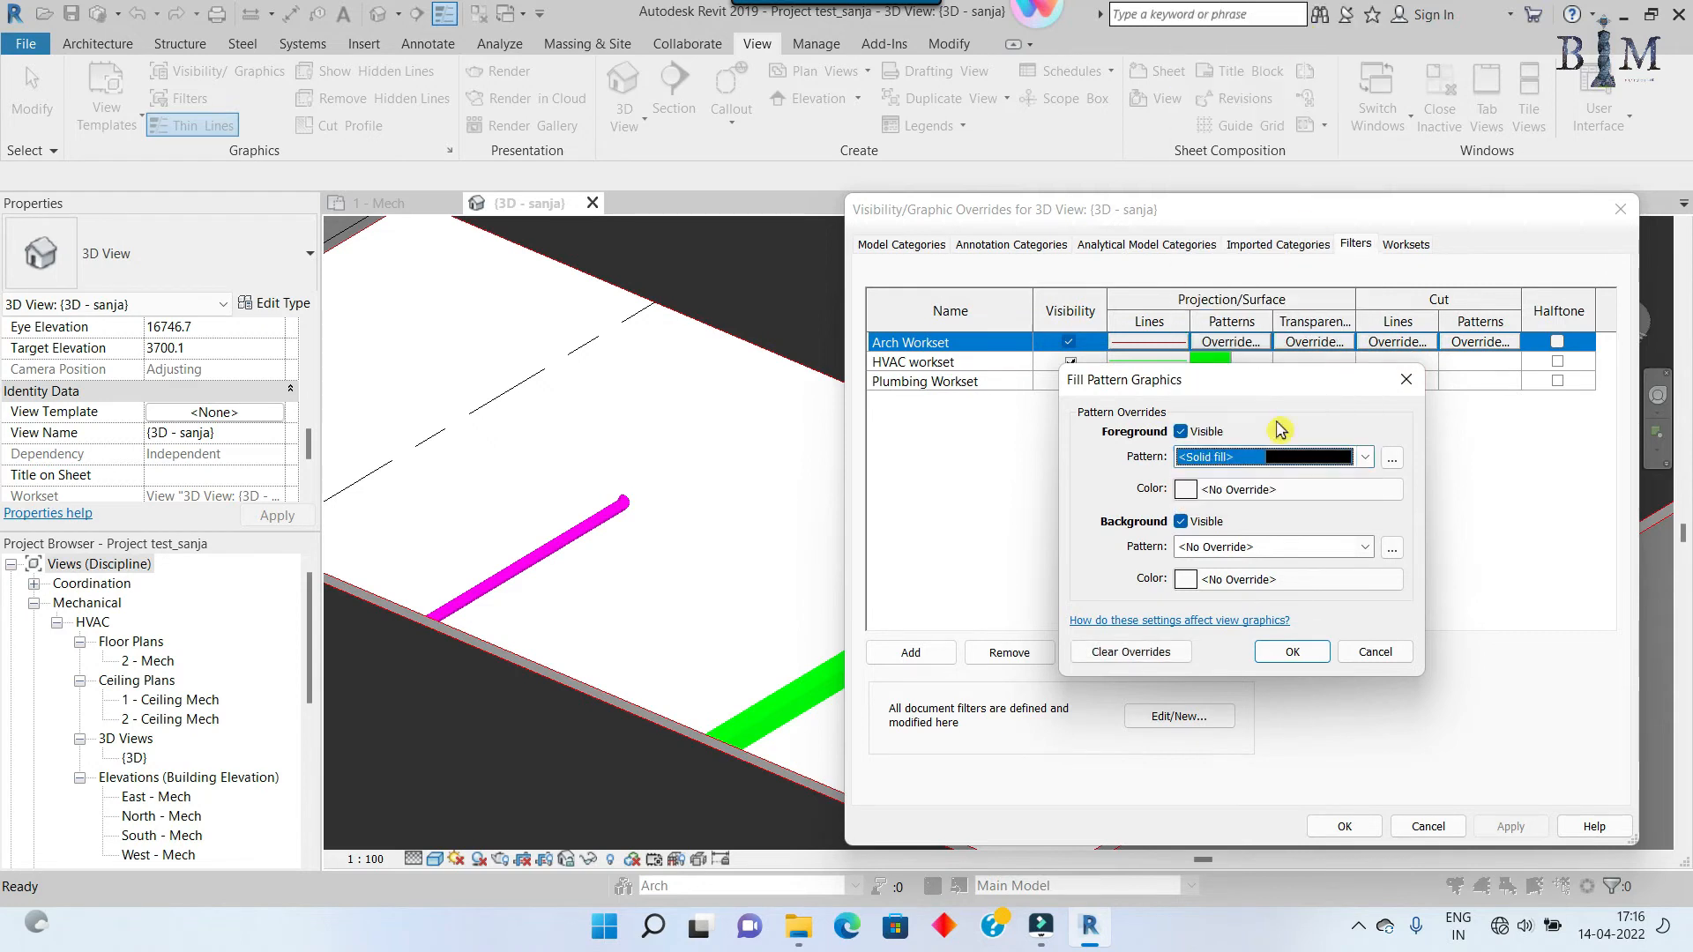
click(1267, 490)
click(1053, 548)
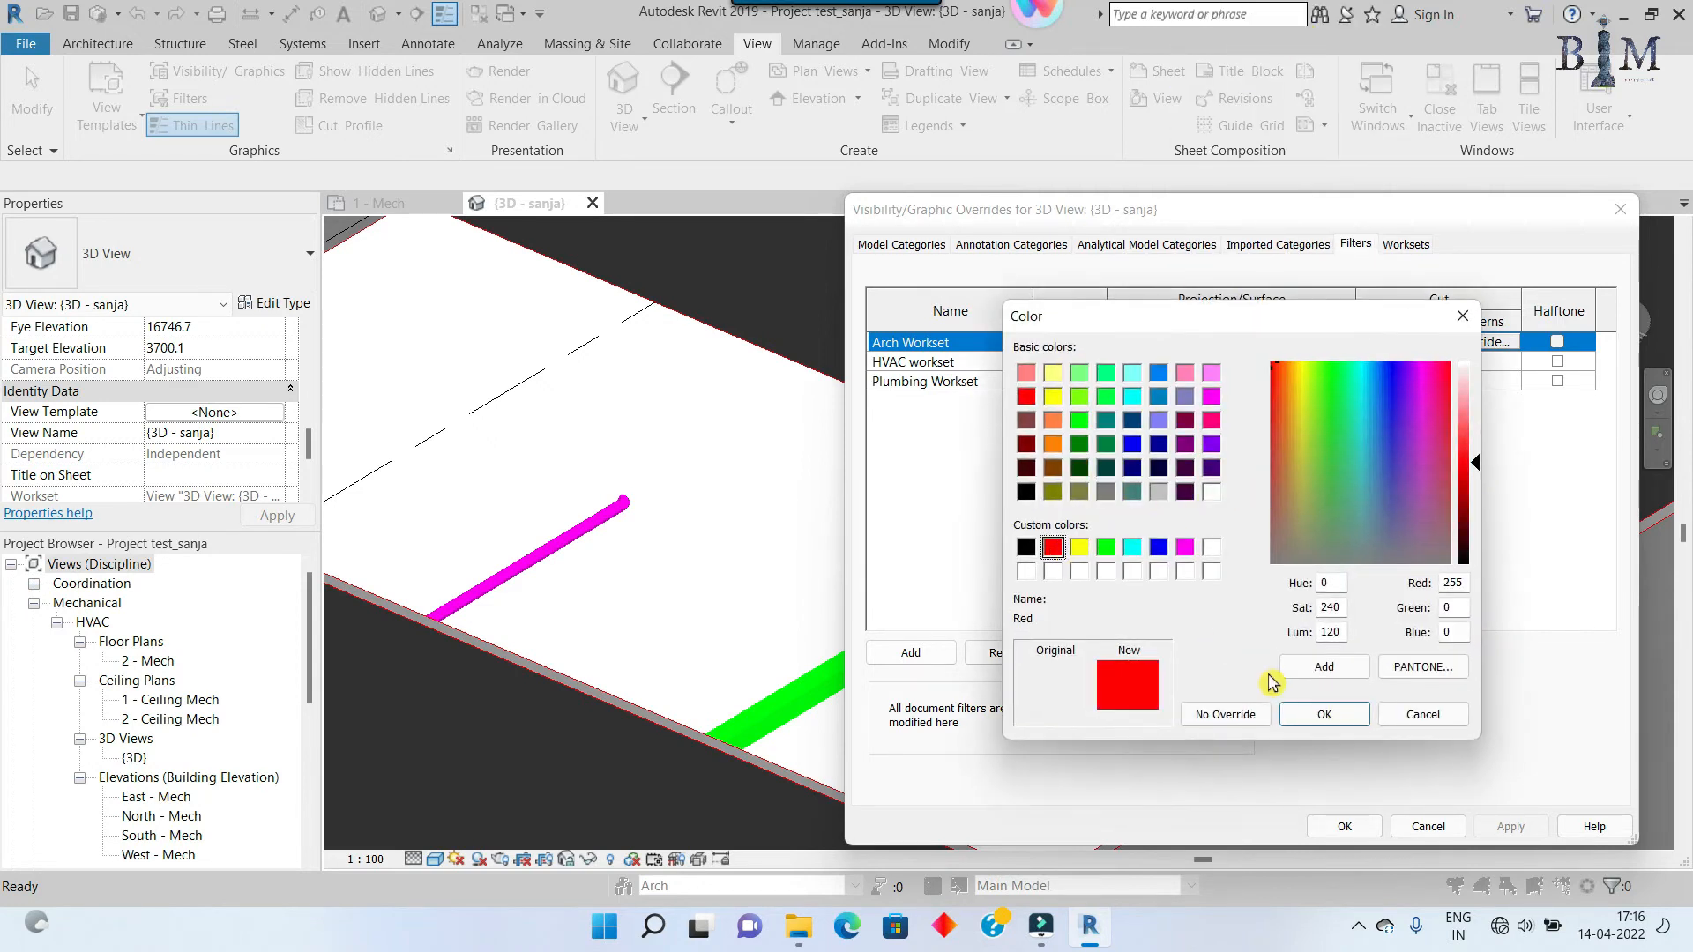
click(1317, 716)
click(1303, 648)
click(1342, 826)
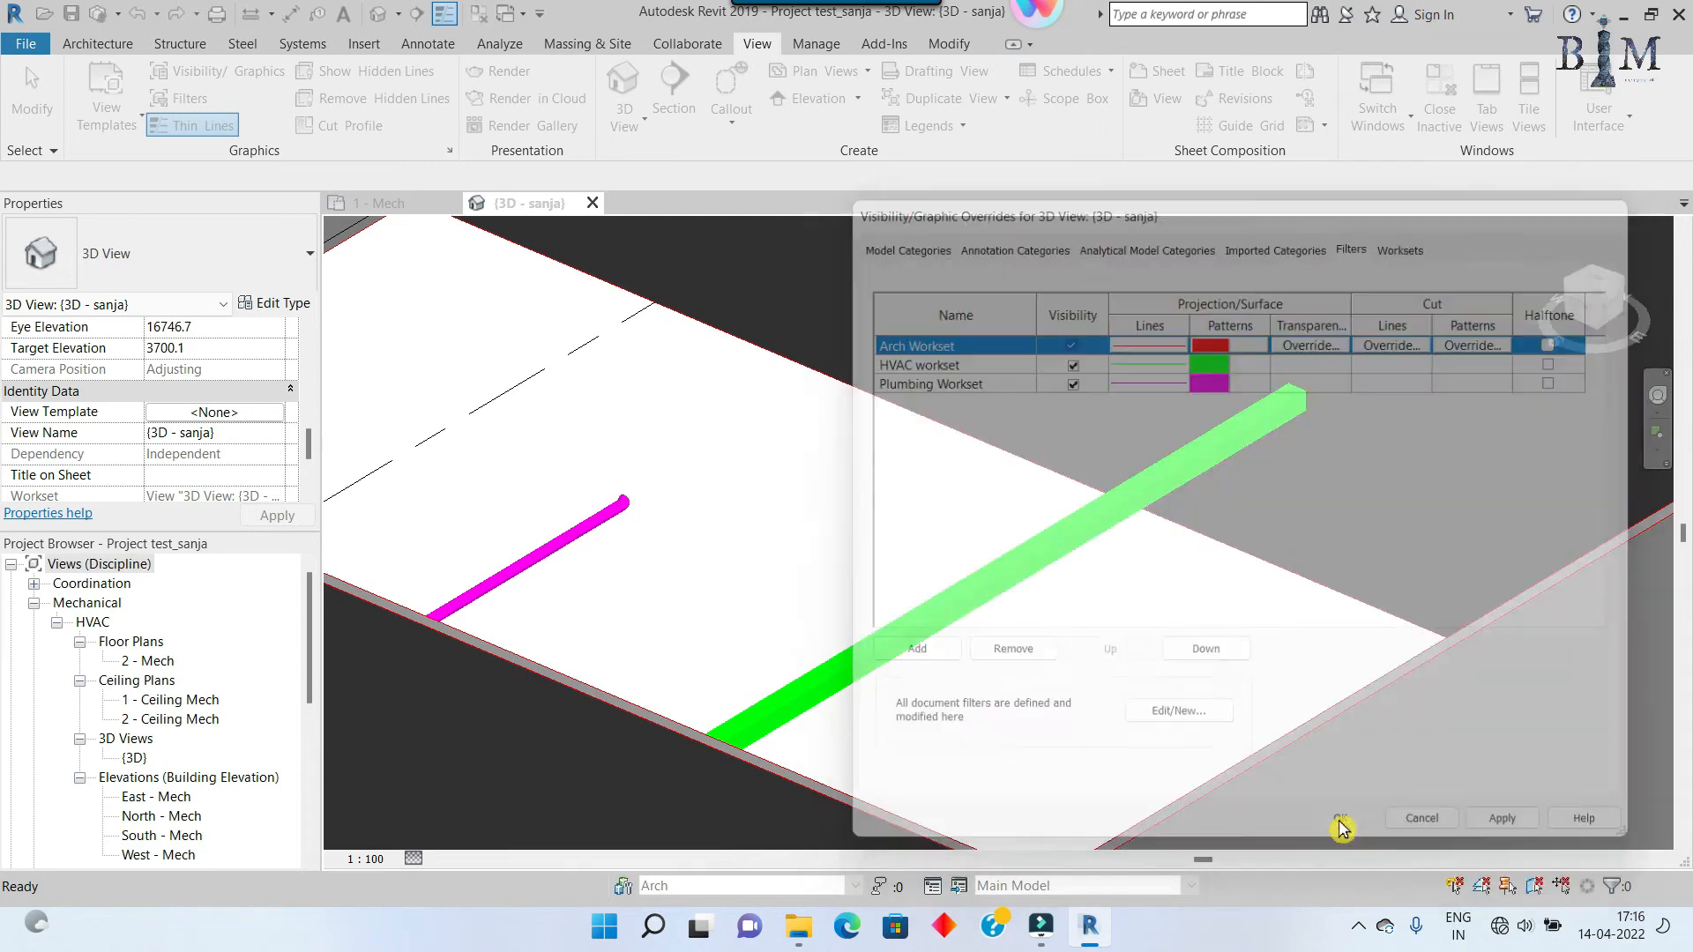
Step: Change the Arch Workset filter's projection foreground fill colour to orange RGB 255-128-064 and accept the 3D view's overrides
scroll(914, 411, down, 2)
shift+middle_drag(1078, 616, 1120, 634)
scroll(1078, 572, down, 2)
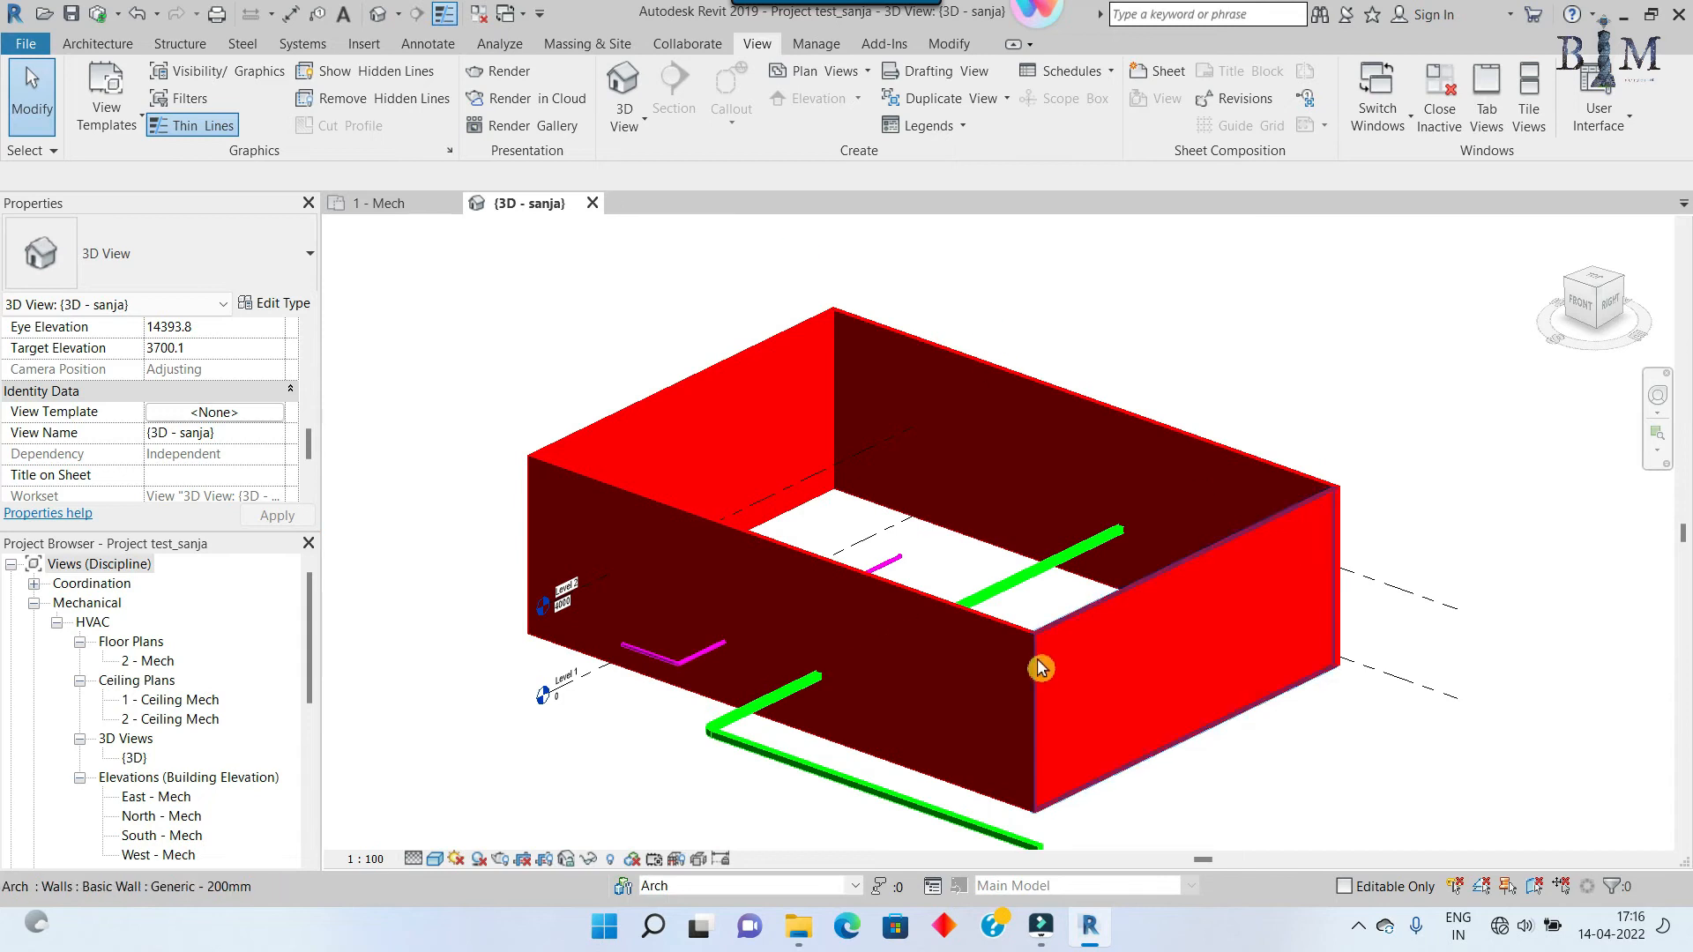
scroll(1040, 669, up, 2)
key(v)
key(g)
click(1355, 244)
click(1227, 342)
click(1225, 342)
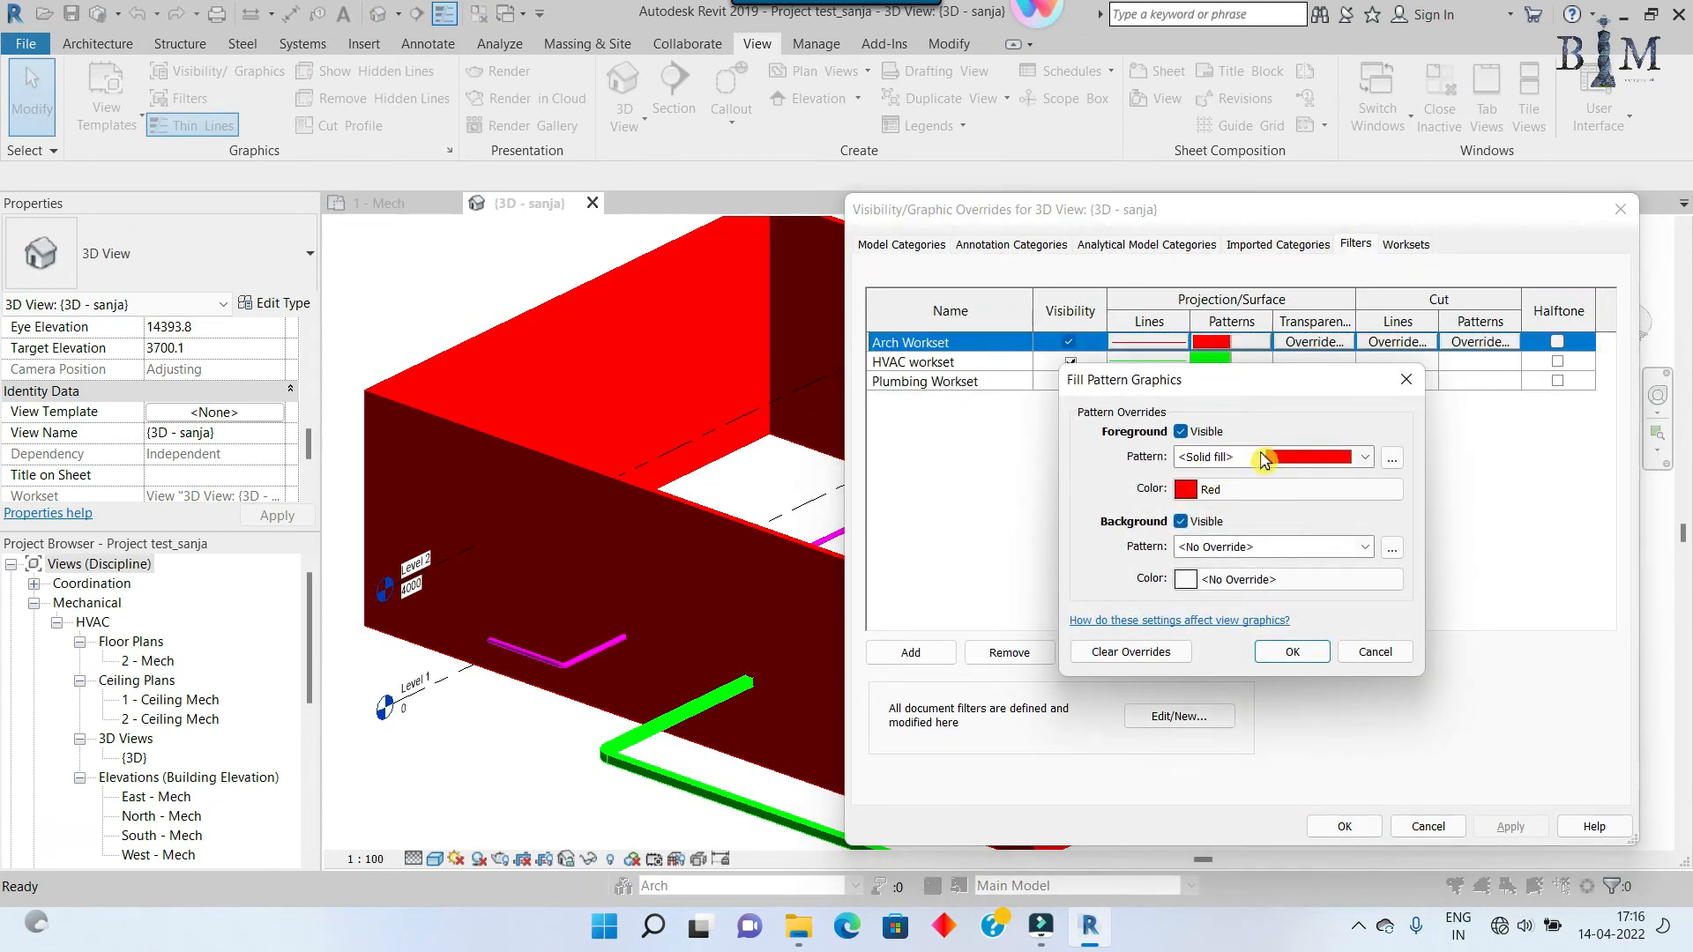
click(1239, 489)
click(1053, 420)
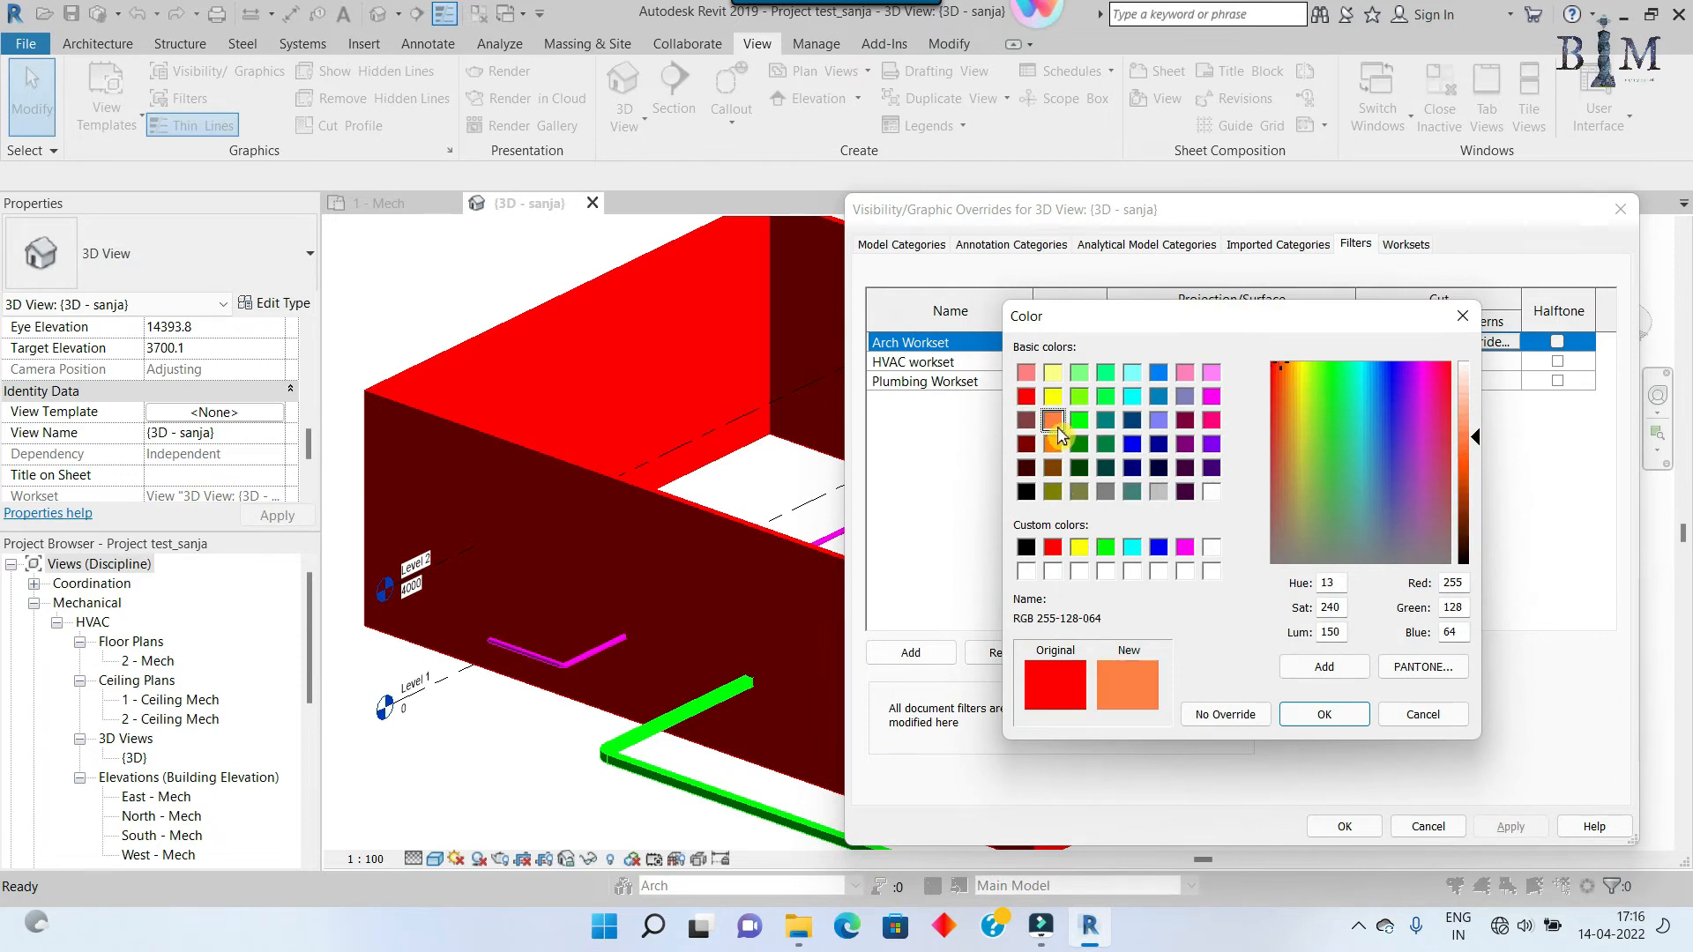
click(1298, 716)
click(1198, 547)
click(1344, 825)
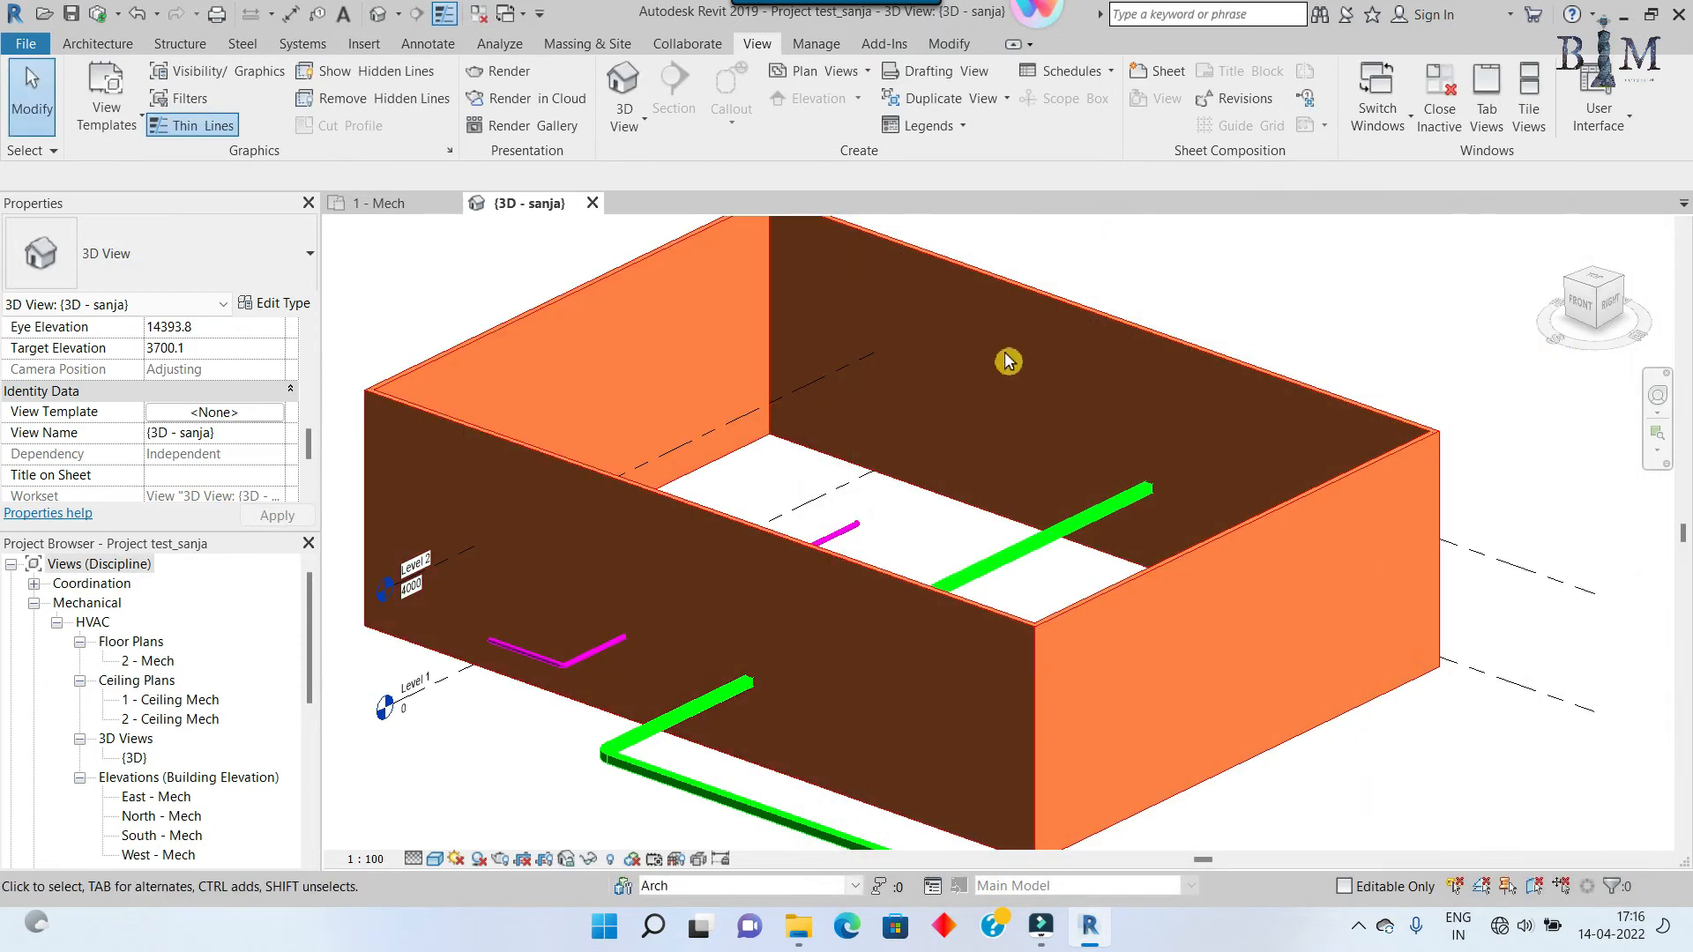
Step: Set the Arch Workset filter's projection foreground fill colour to light red RGB 255-128-128 in the 3D view
scroll(1330, 429, down, 1)
scroll(1365, 383, down, 1)
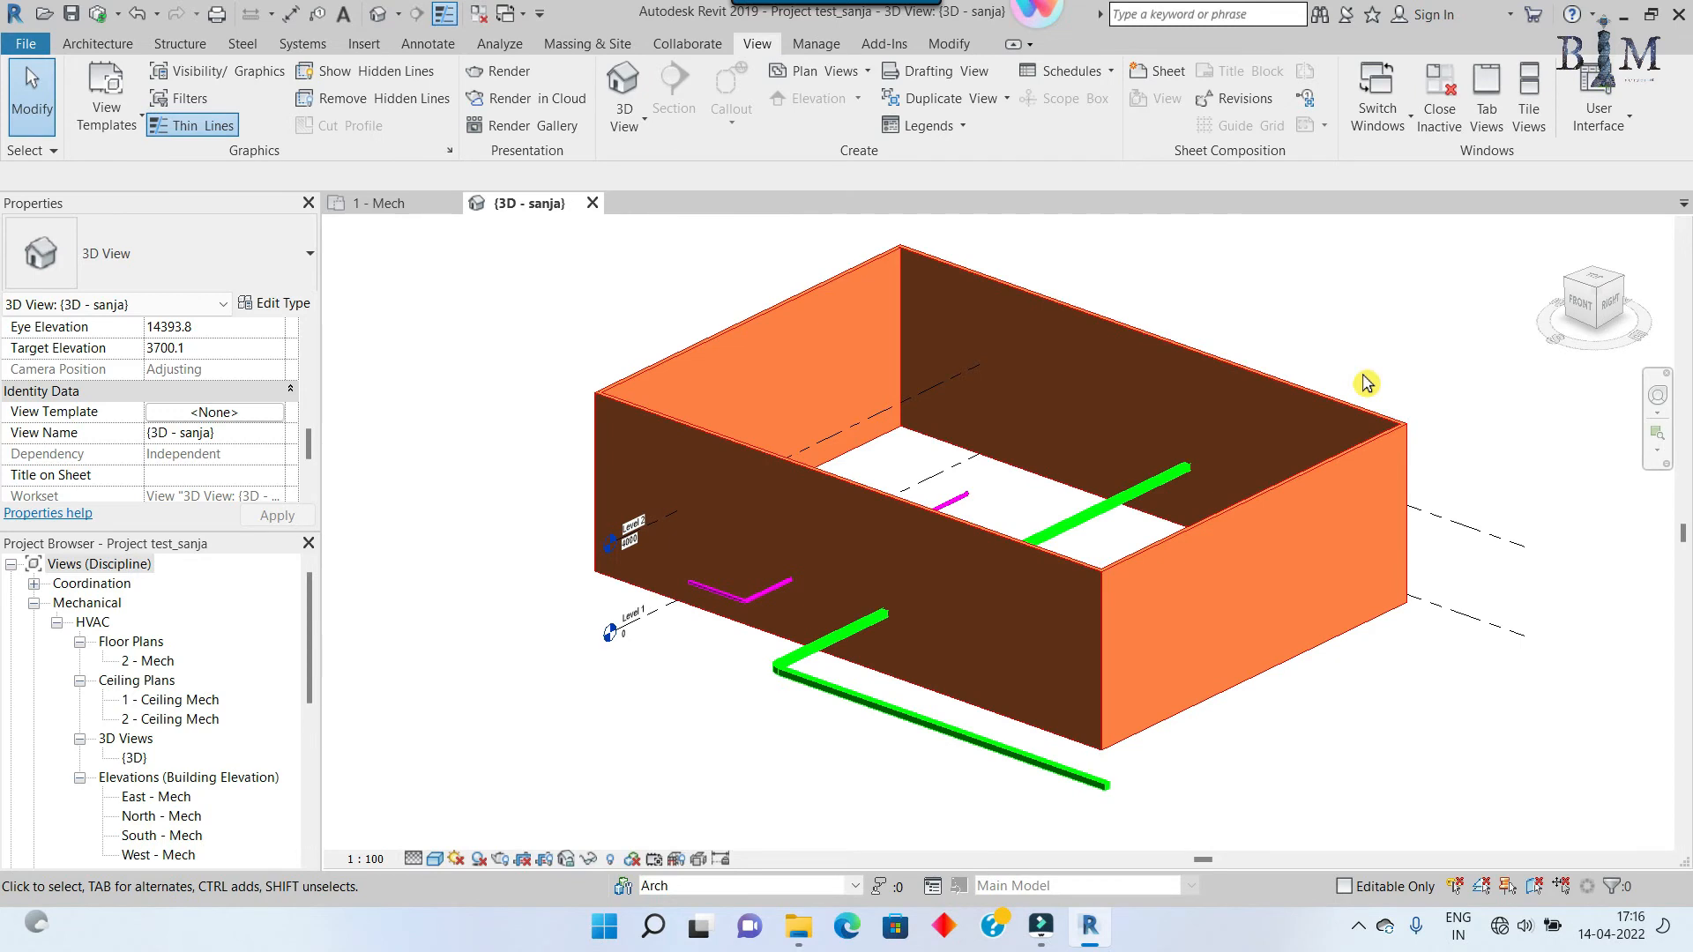
key(v)
key(g)
click(1356, 244)
click(1225, 349)
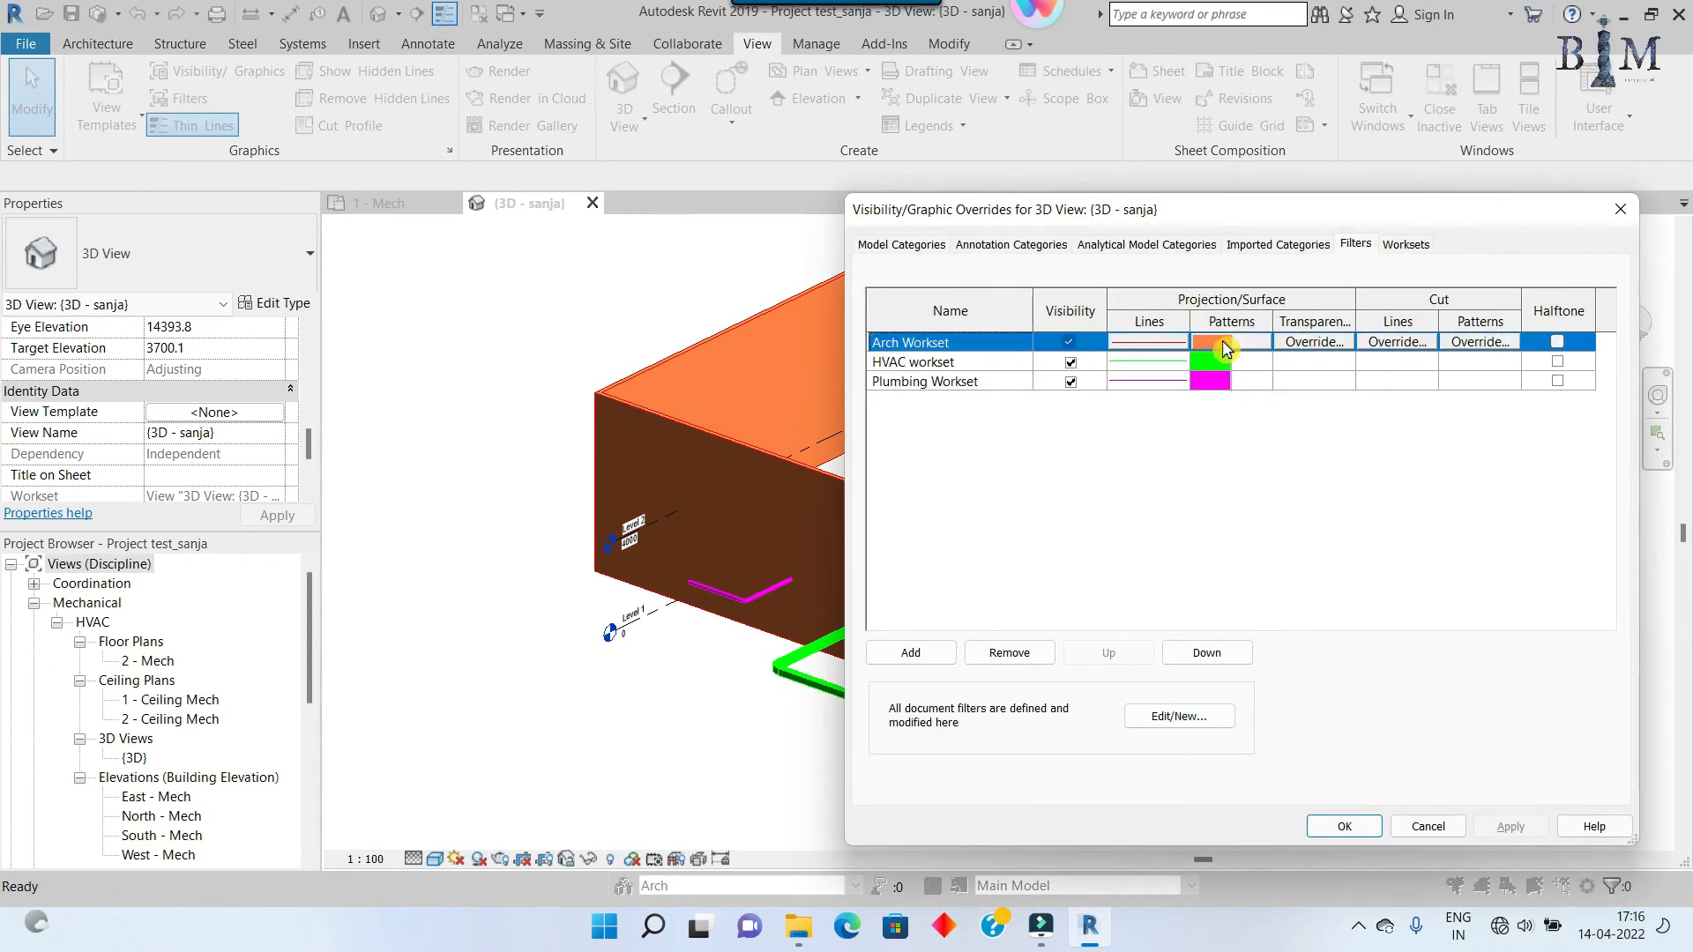
click(1223, 349)
click(1091, 494)
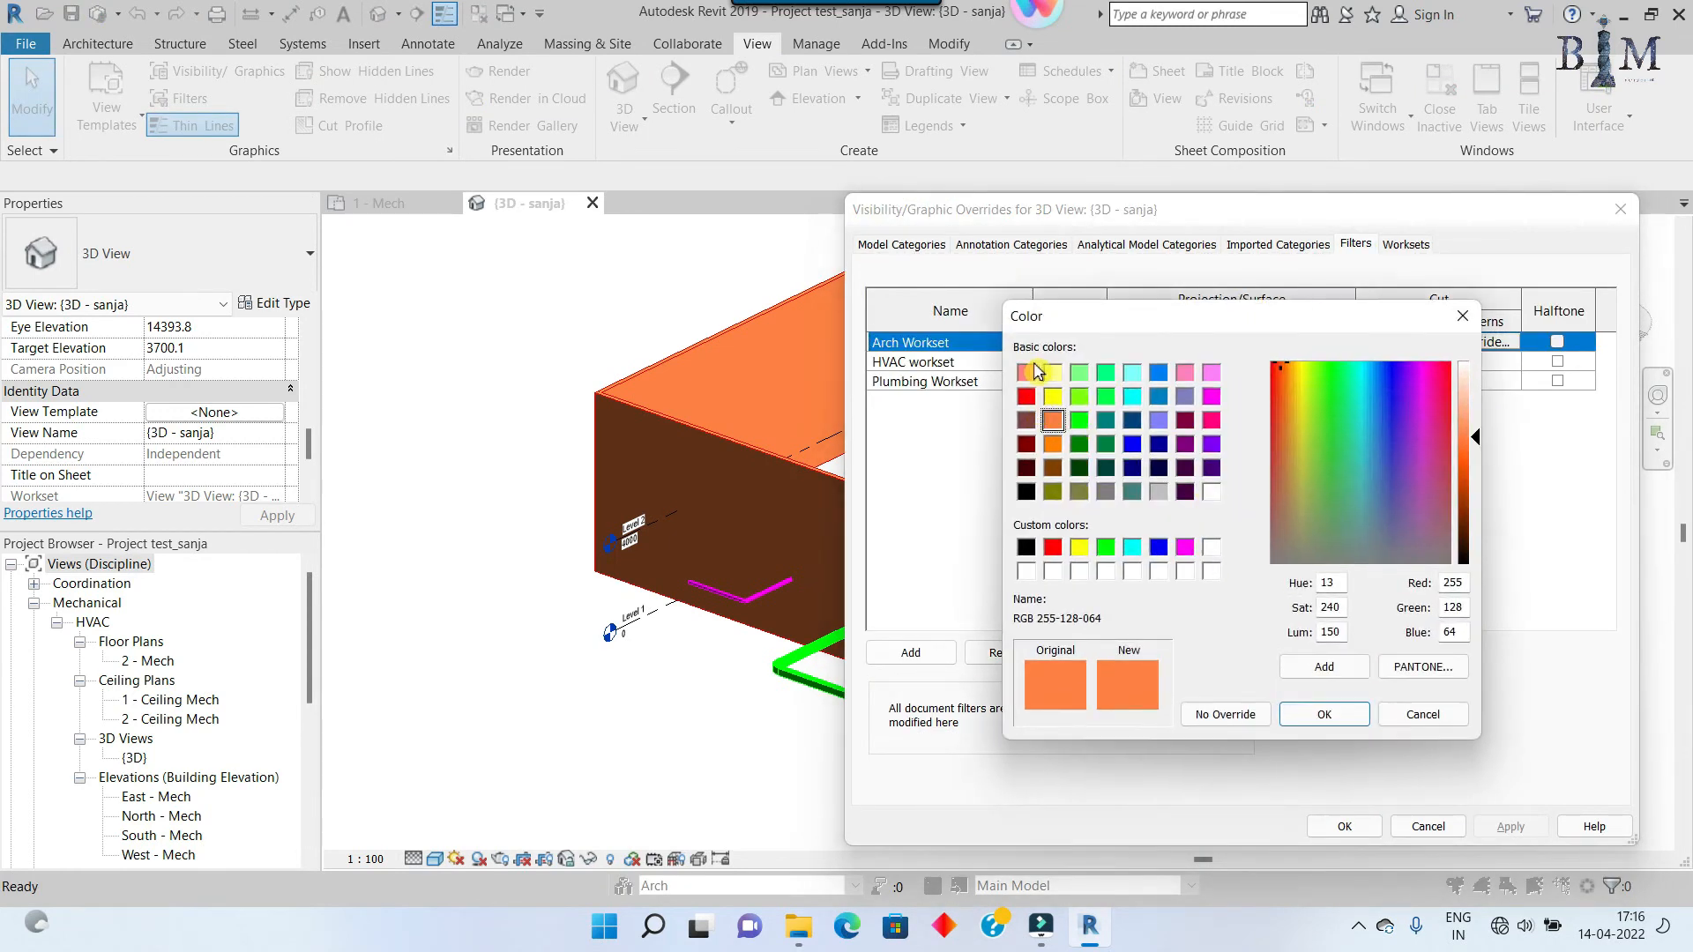
click(1026, 372)
click(1315, 718)
click(1295, 652)
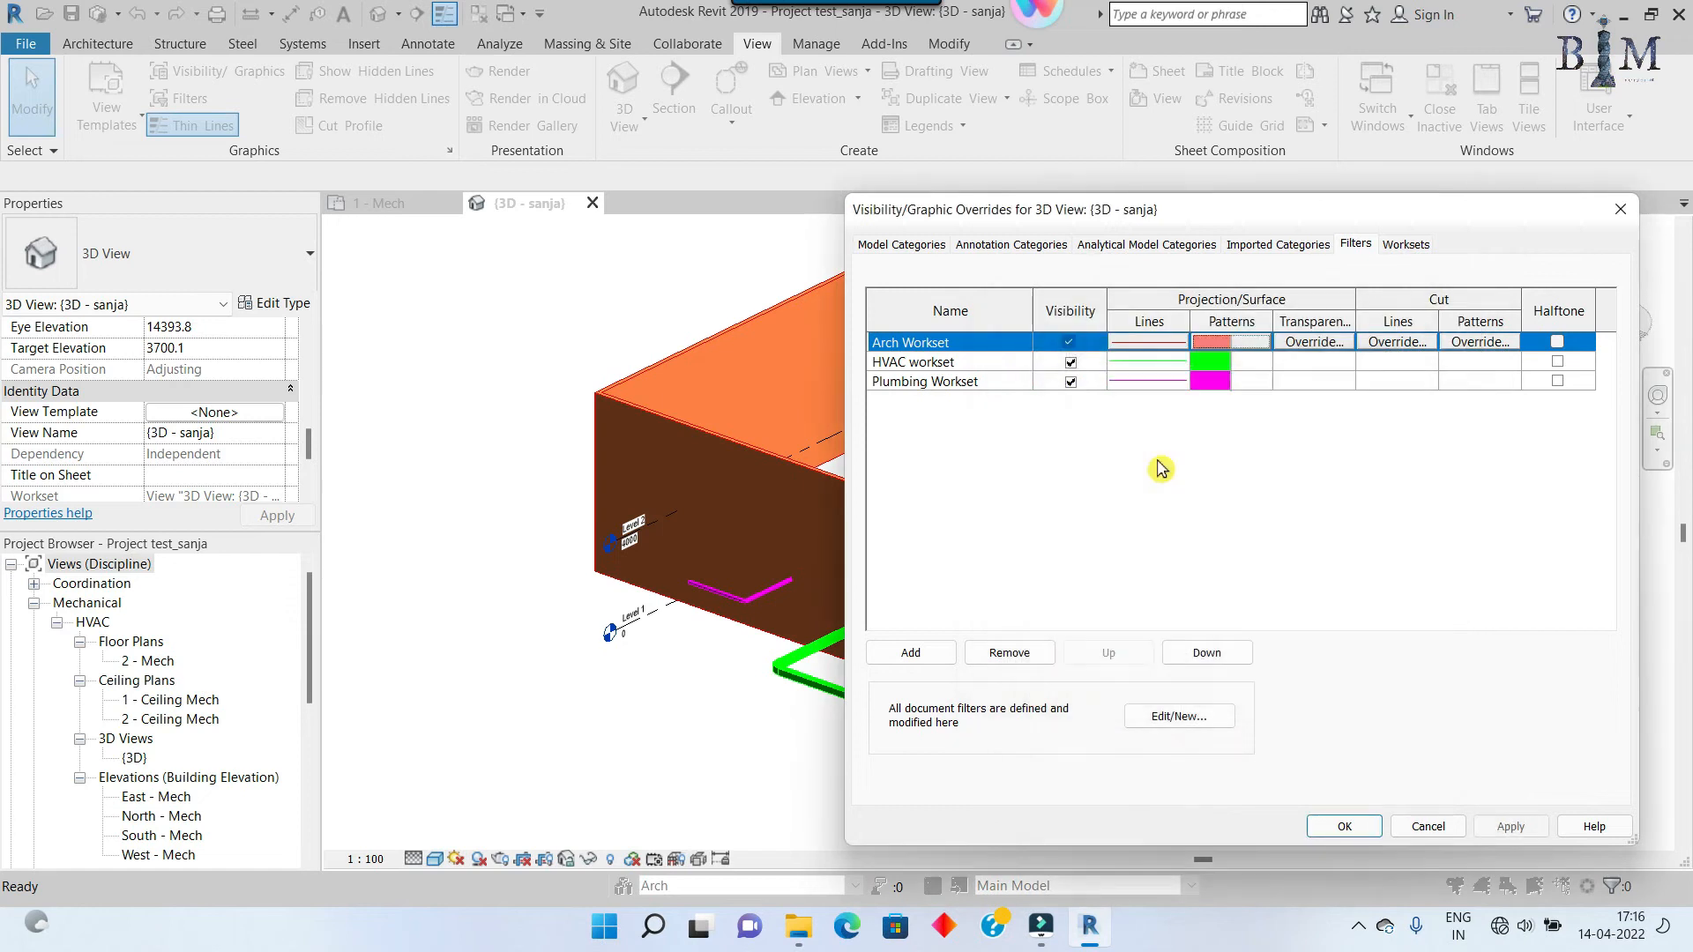
Step: Set the Arch Workset filter's projection line colour to light red RGB 255-128-128 and accept the 3D view's overrides
click(1153, 345)
click(1129, 348)
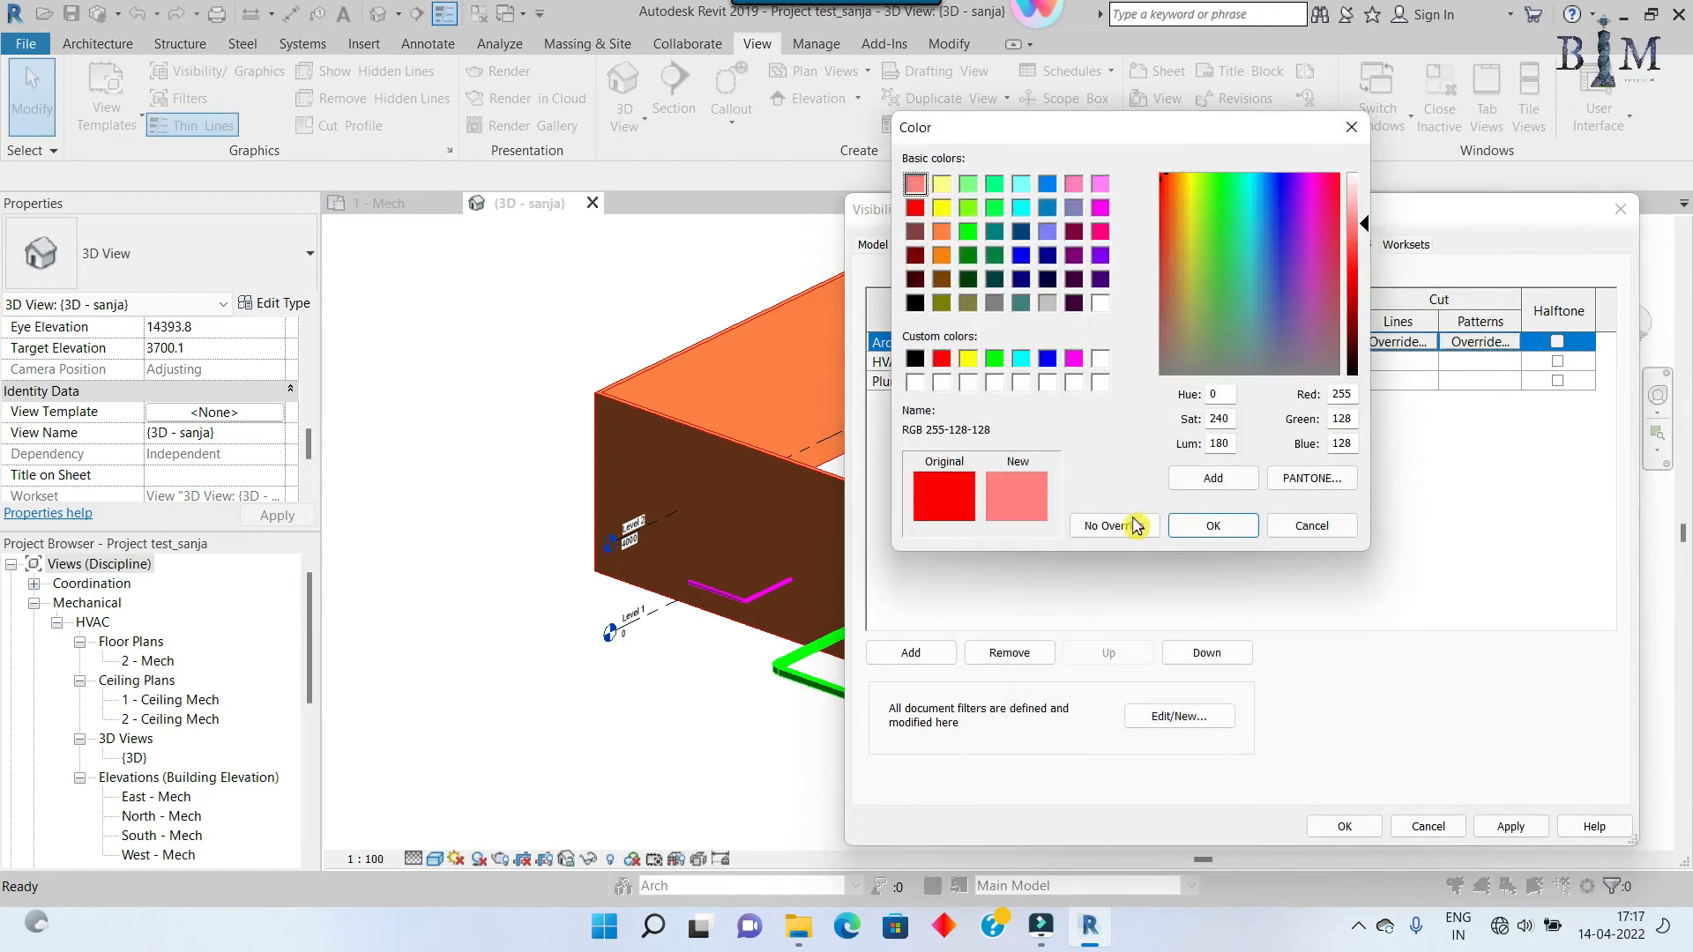
click(1214, 526)
click(1152, 522)
click(1349, 827)
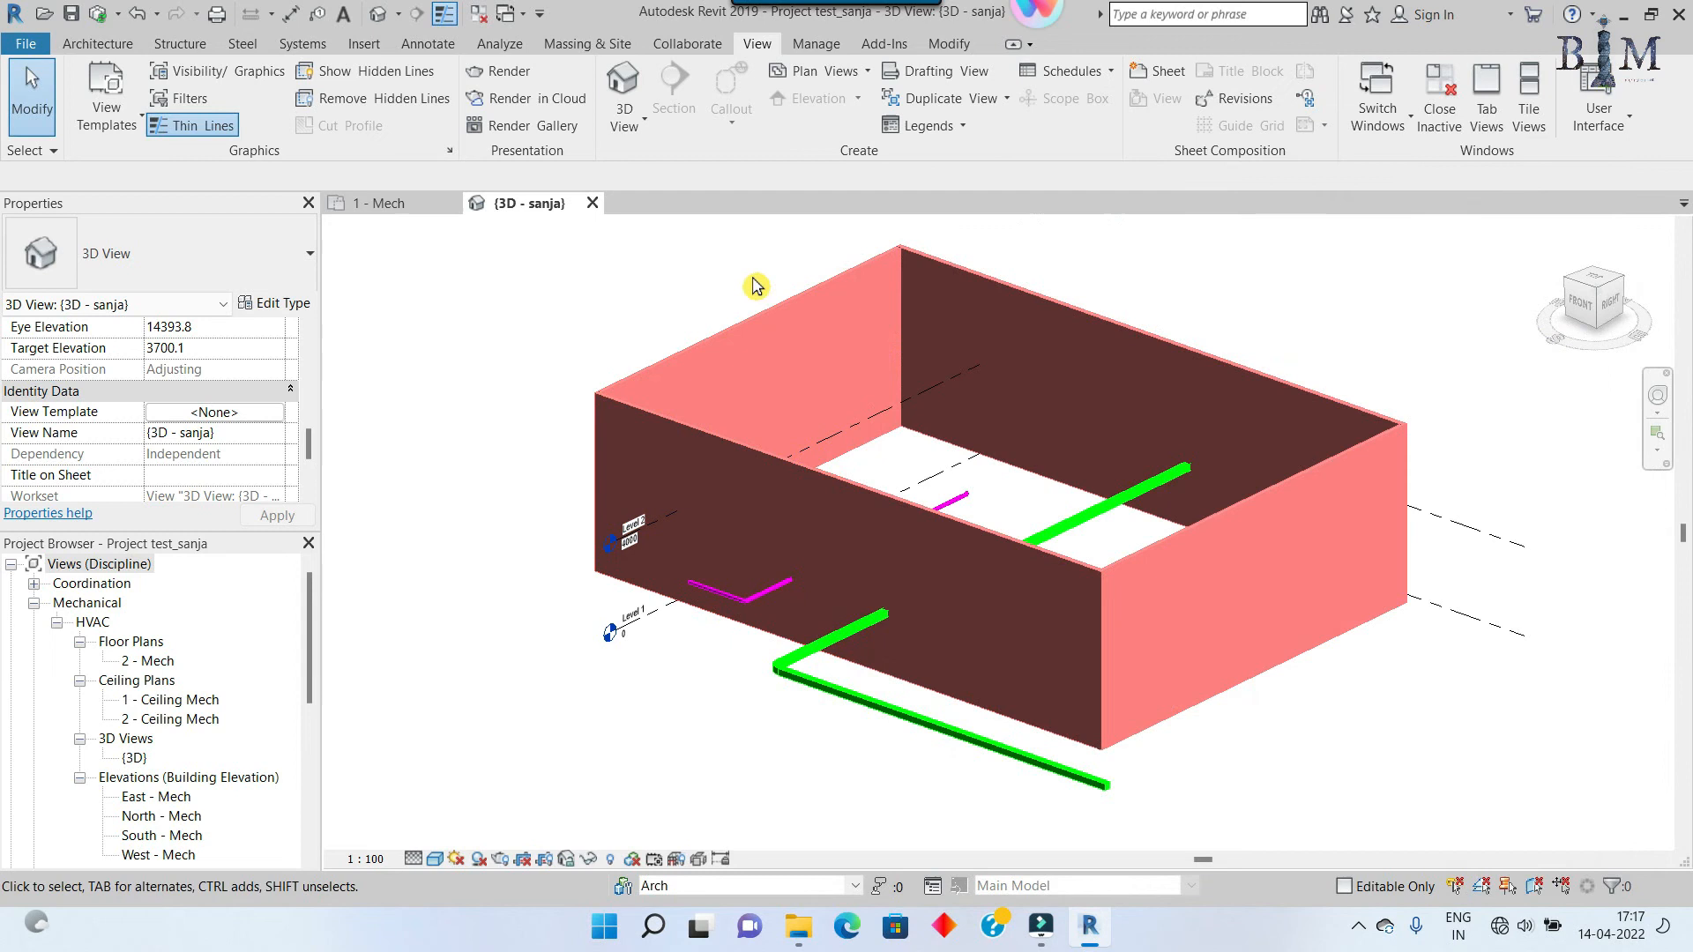
scroll(972, 582, up, 1)
shift+middle_drag(1116, 508, 723, 639)
middle_drag(1014, 529, 979, 516)
scroll(988, 494, up, 2)
scroll(1040, 494, down, 2)
scroll(978, 529, down, 1)
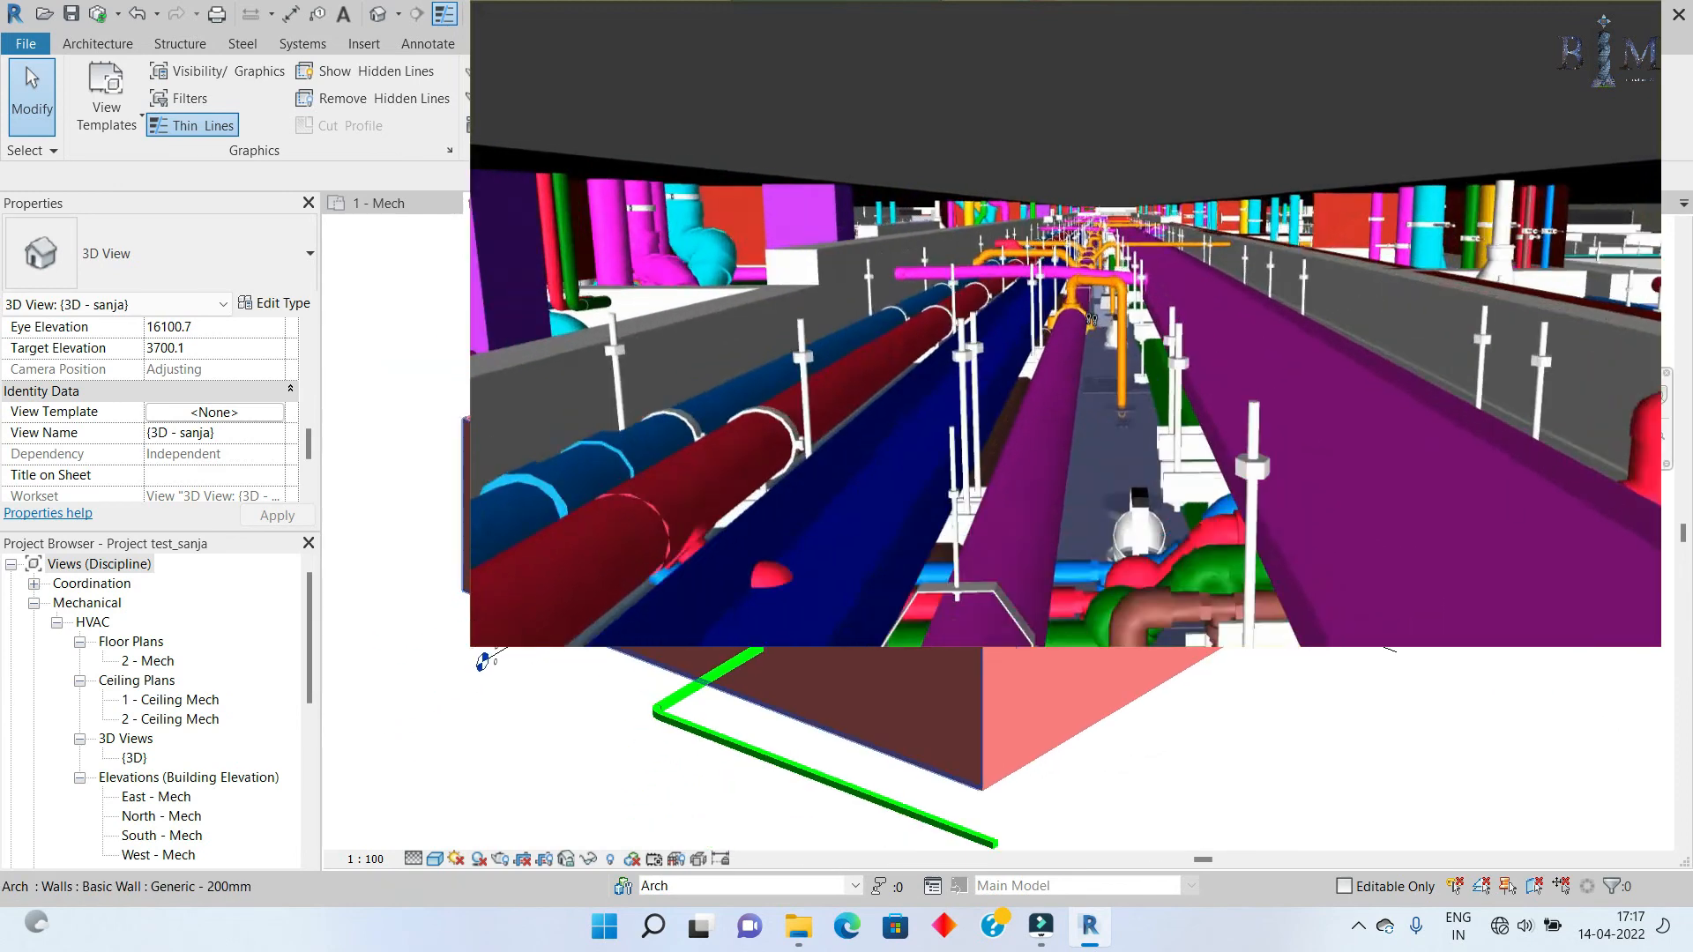
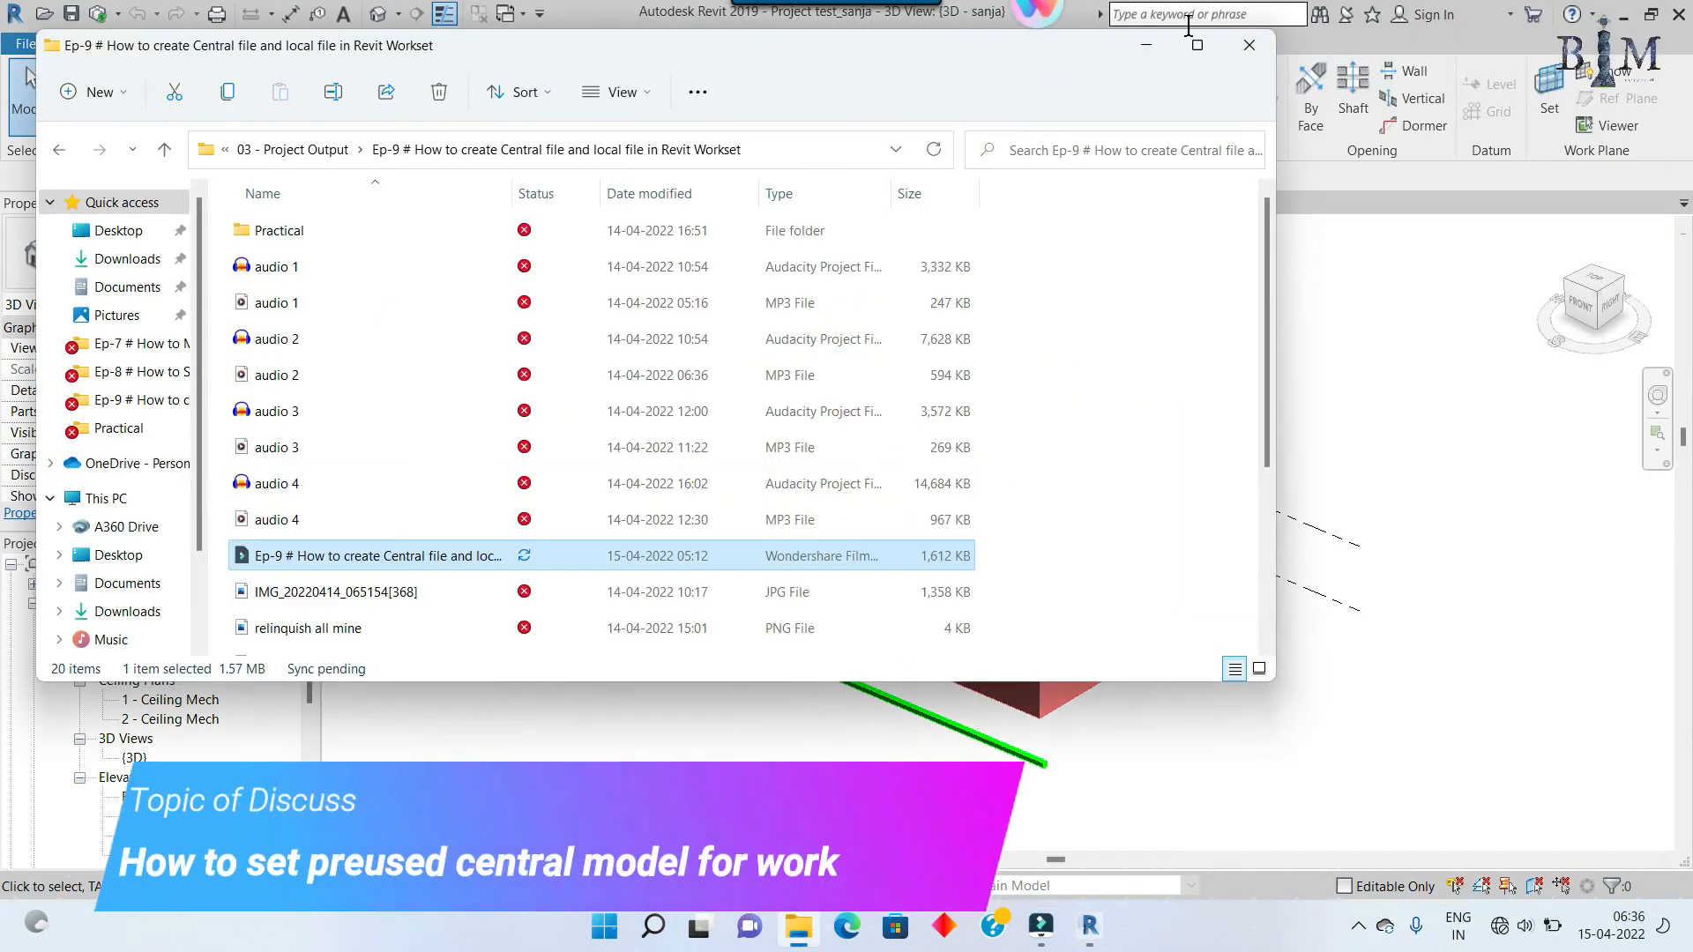
Step: In File Explorer, copy the current Twist Tower MEP project file from the 00 - Project folder under Youtube video
click(318, 150)
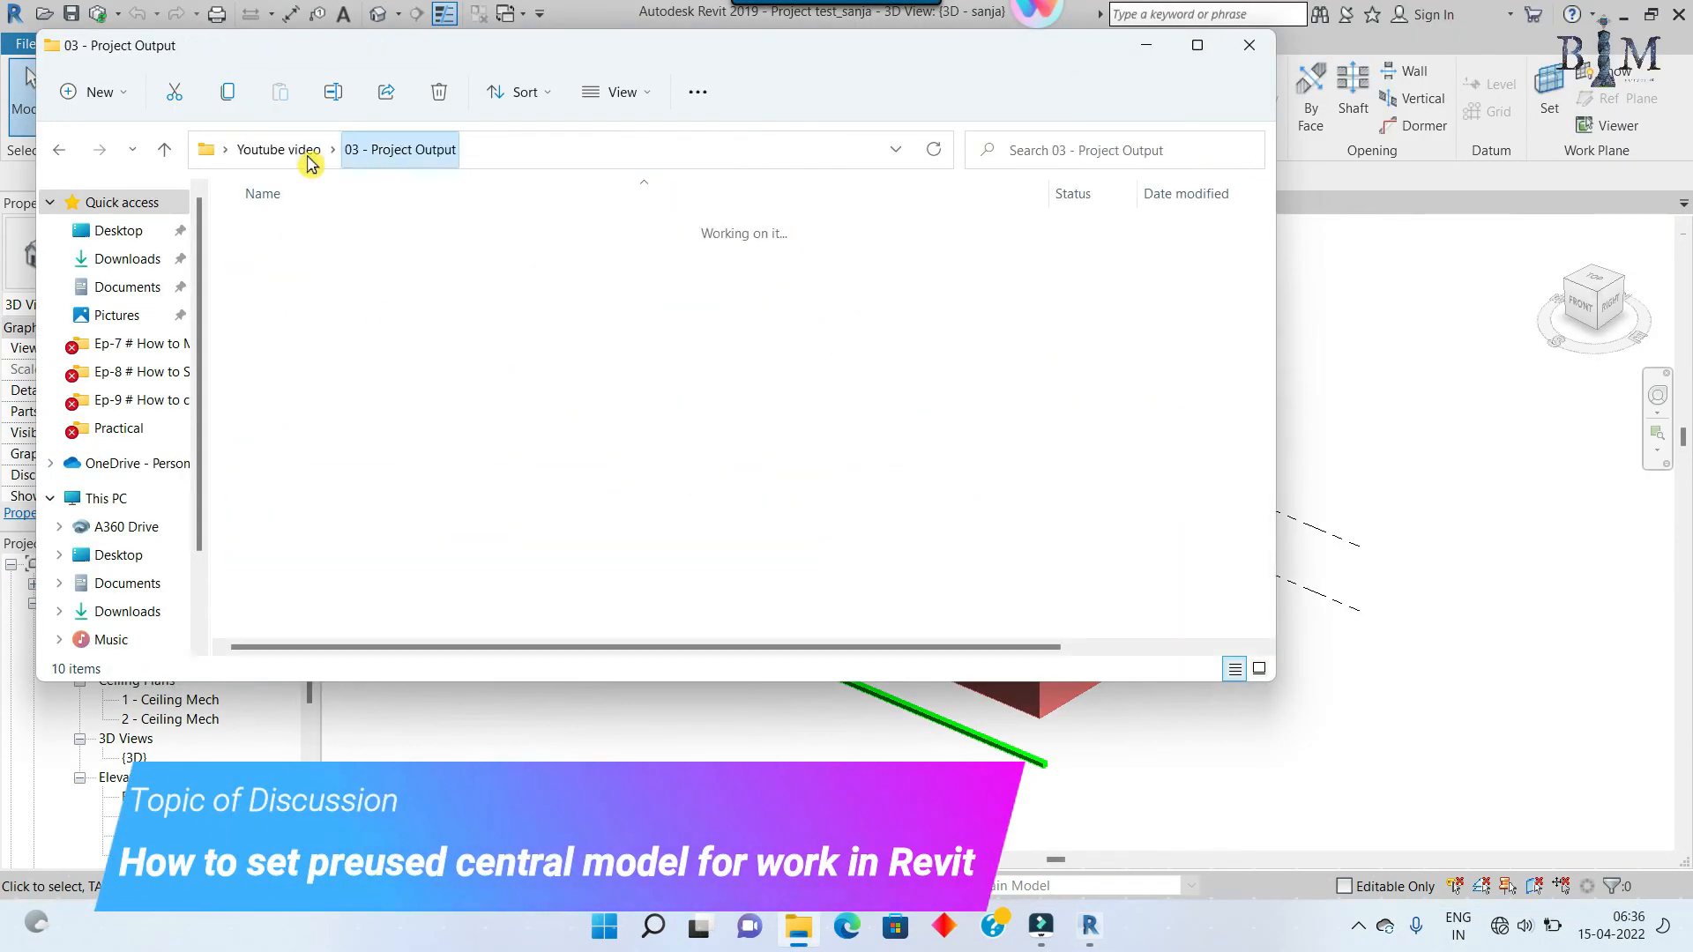
double_click(518, 62)
click(247, 113)
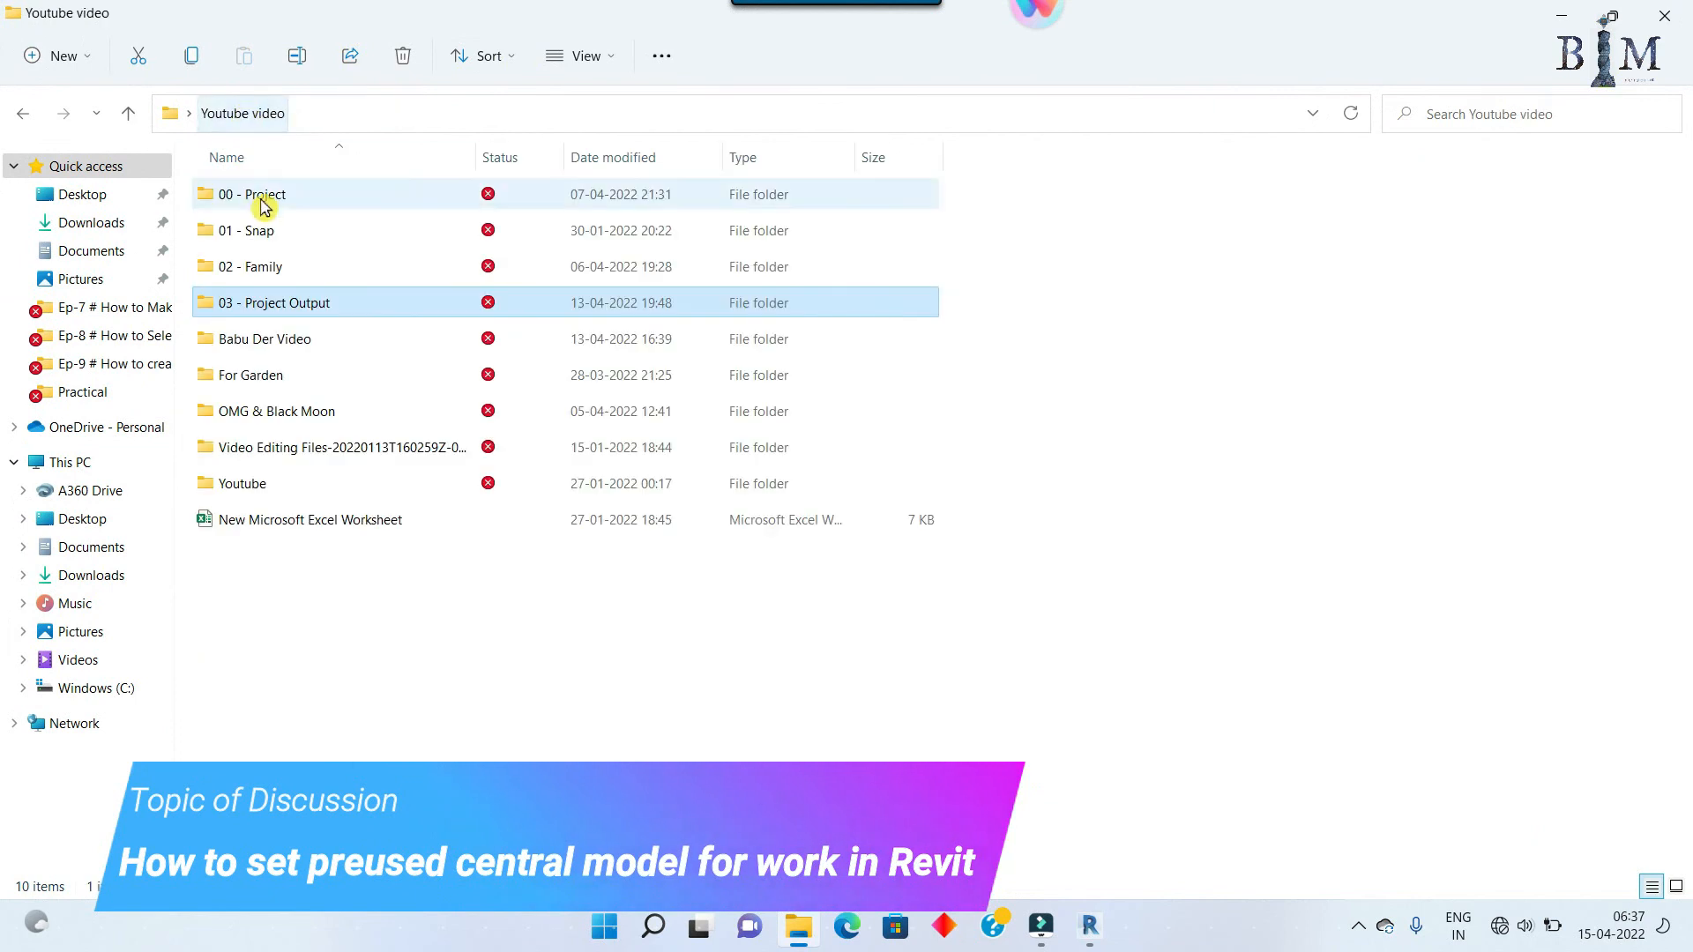
double_click(264, 199)
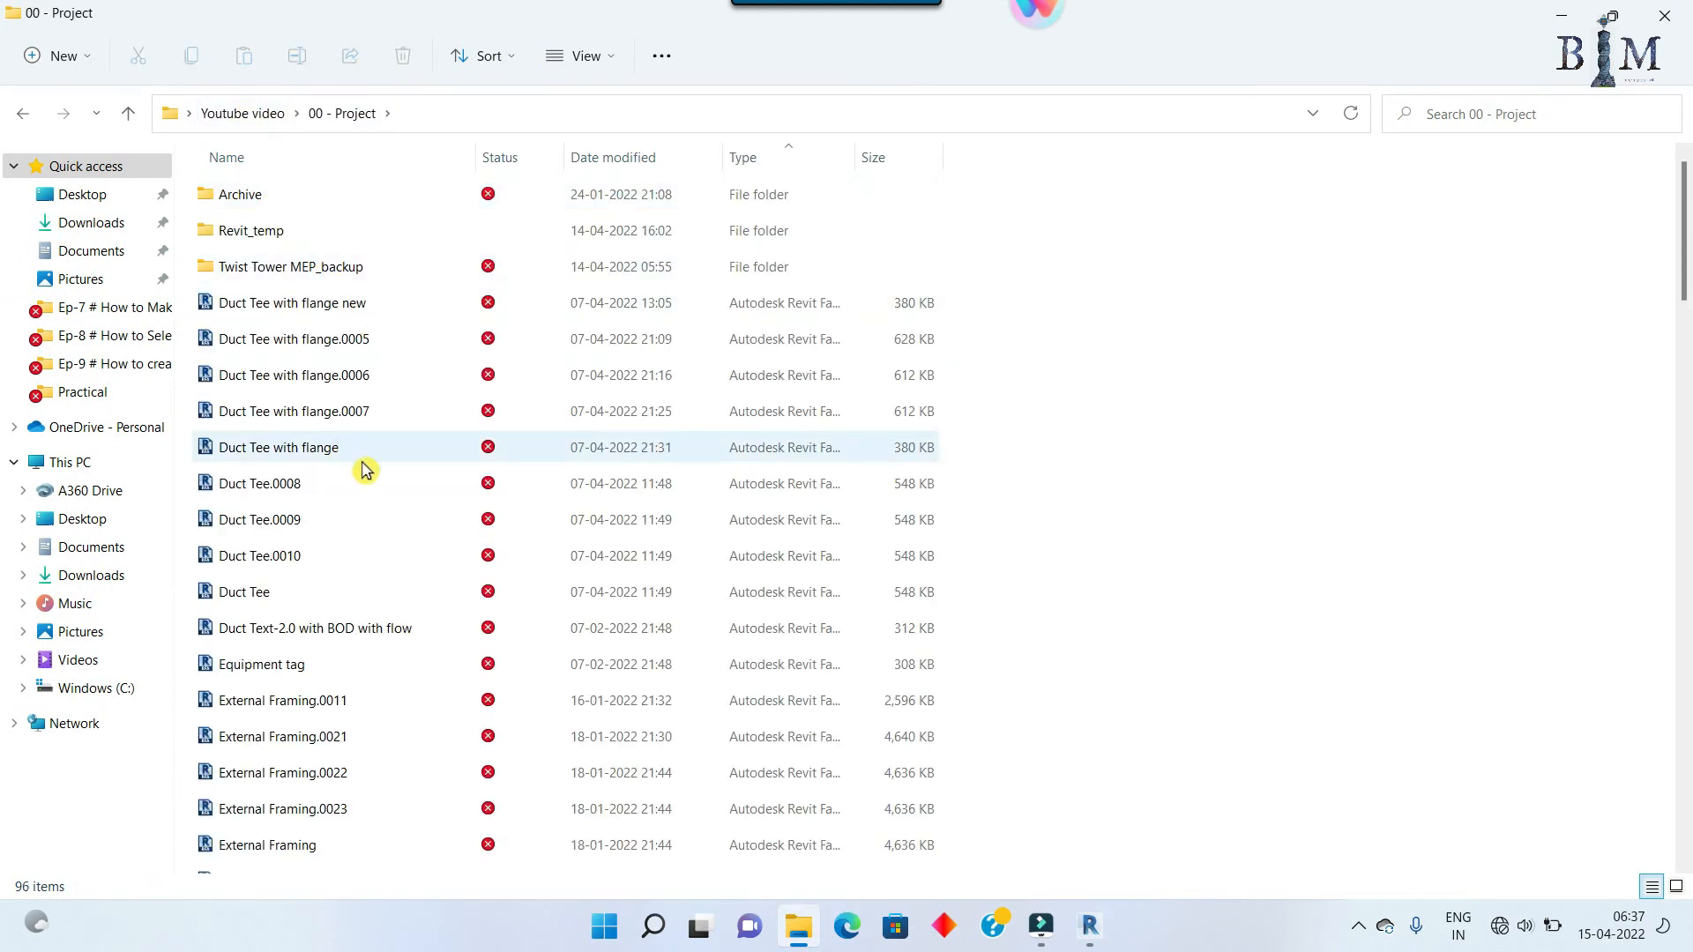
scroll(362, 468, down, 15)
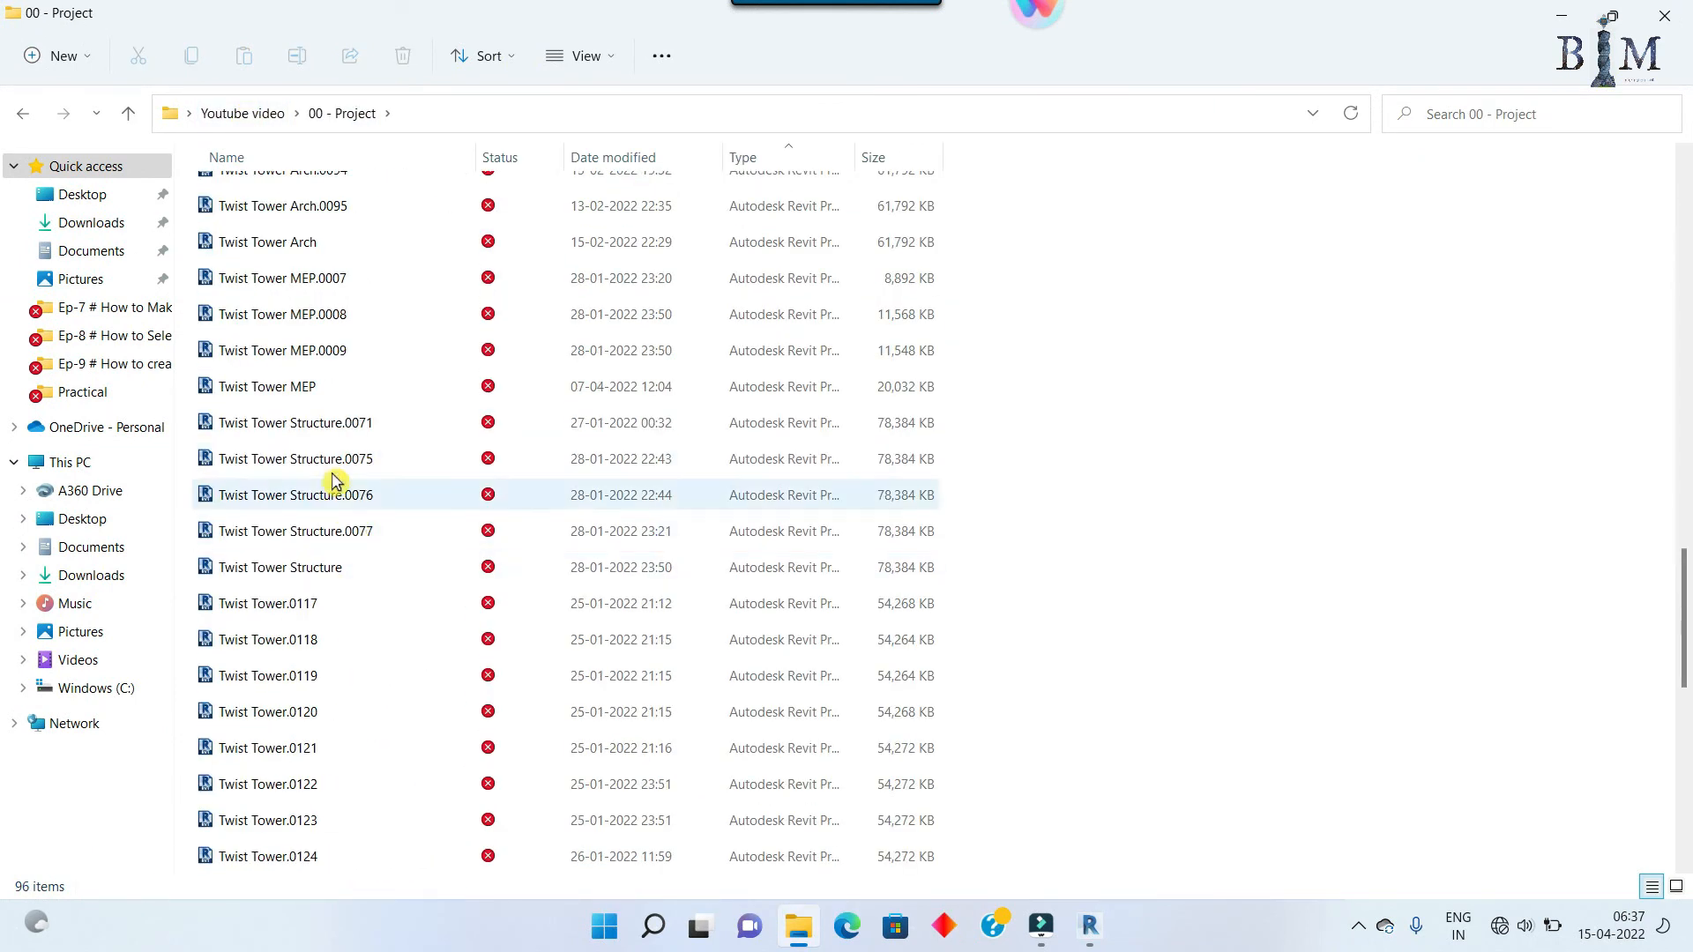
click(314, 388)
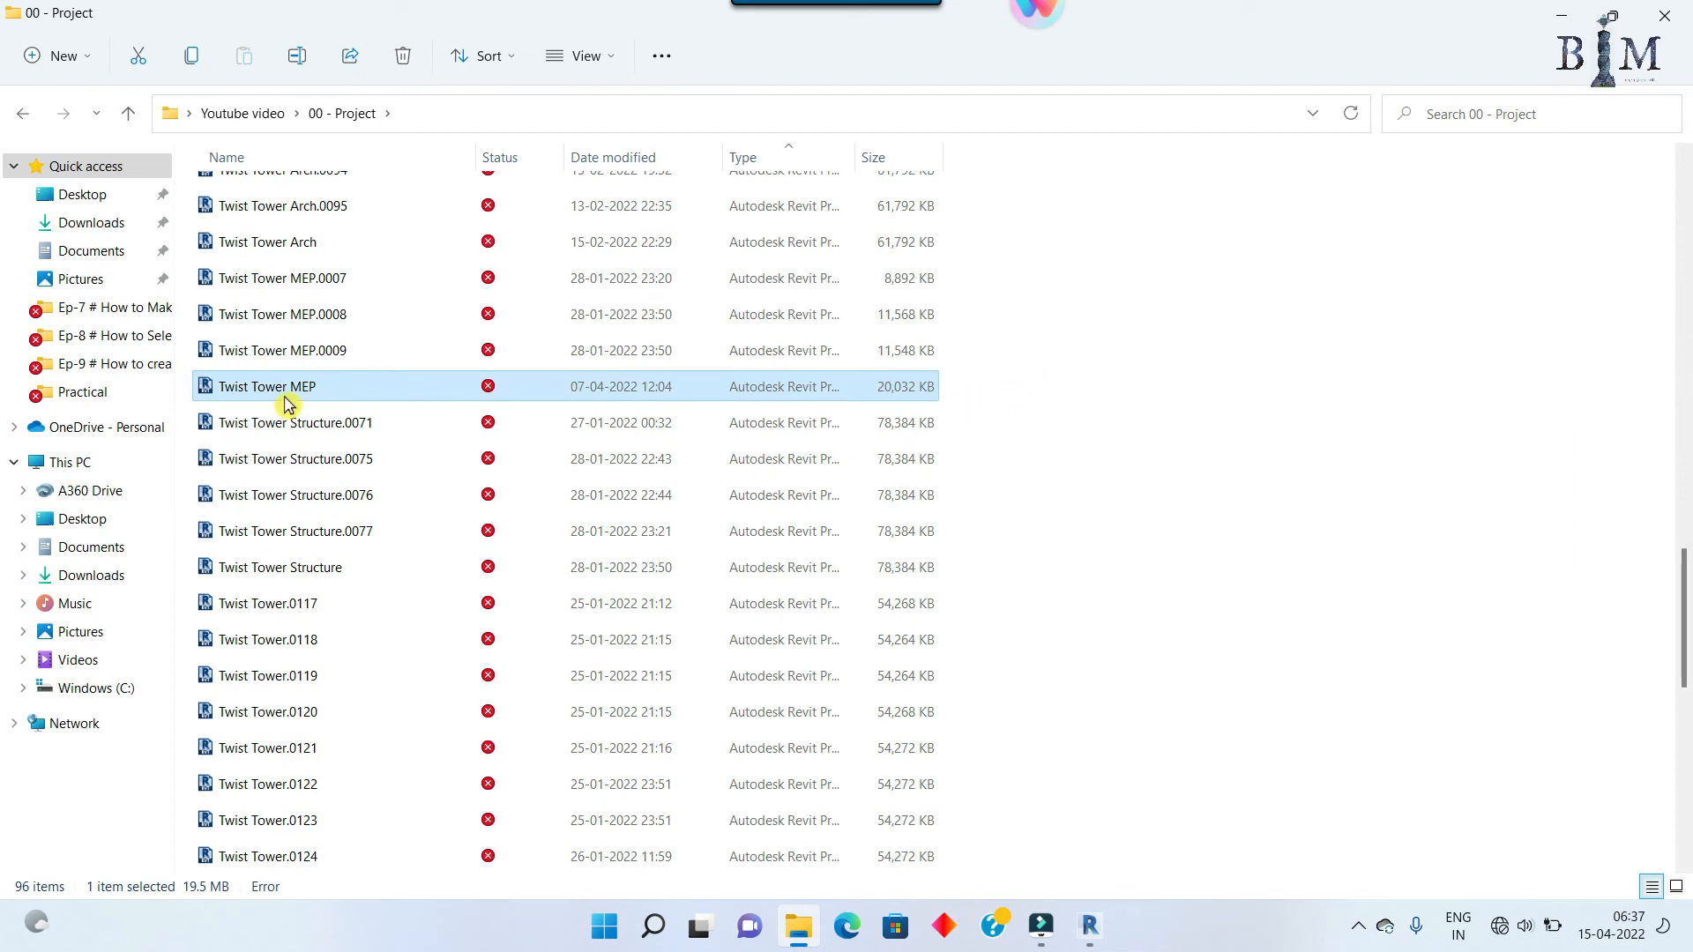
right_click(345, 396)
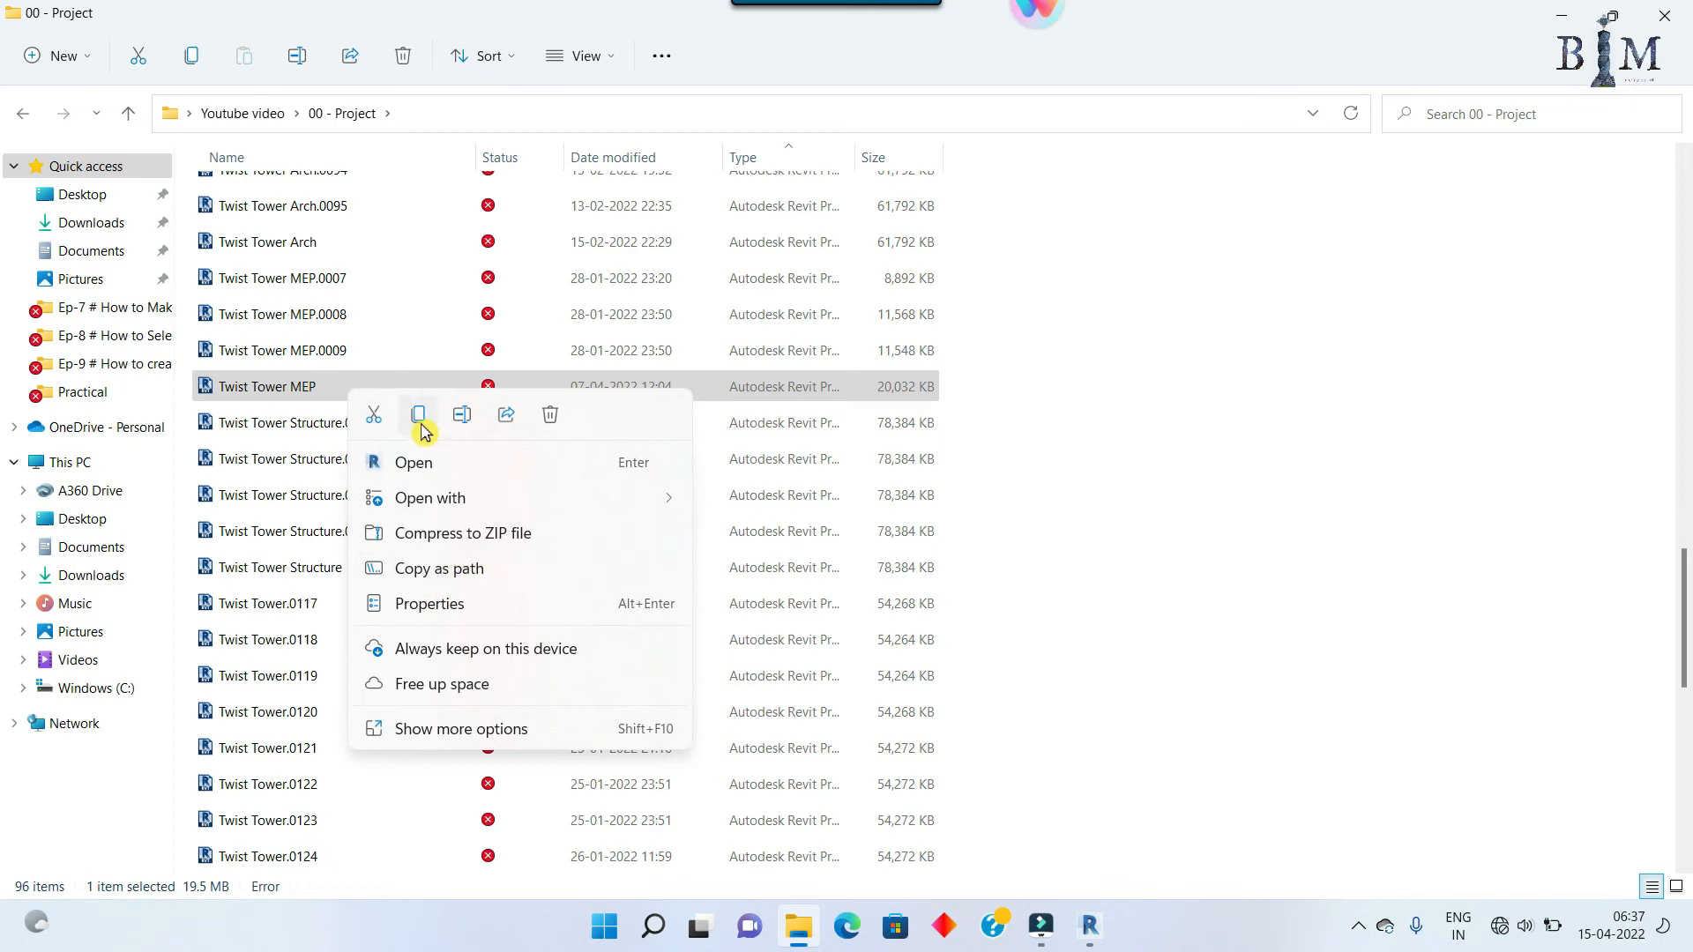
click(413, 730)
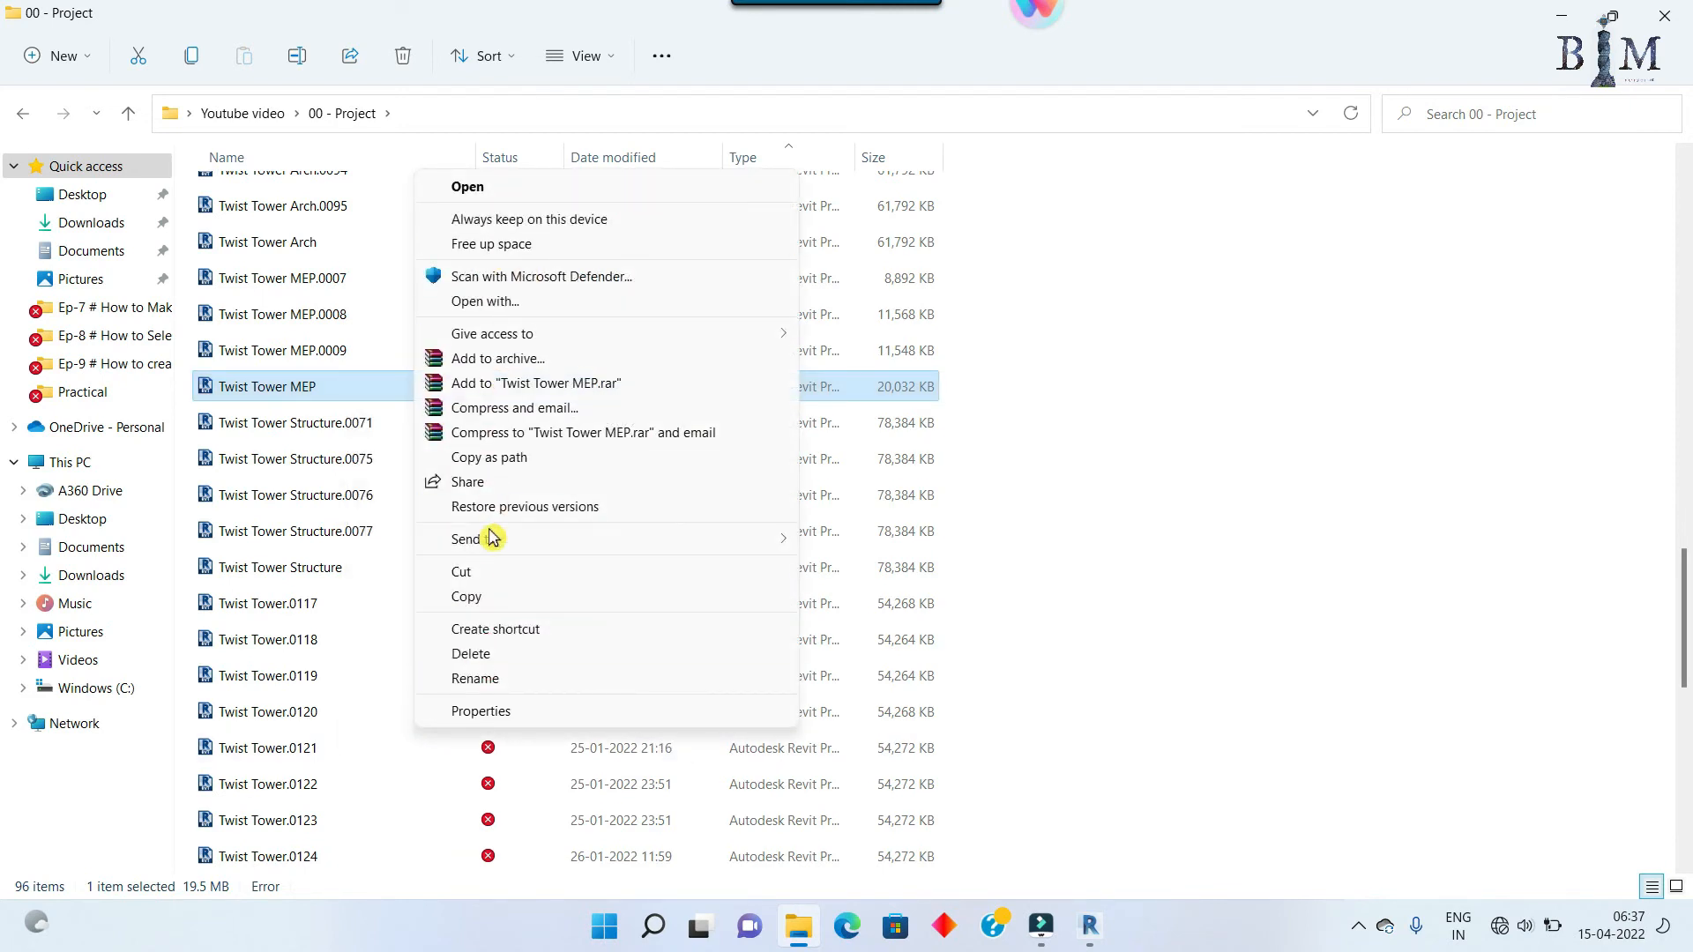
click(492, 597)
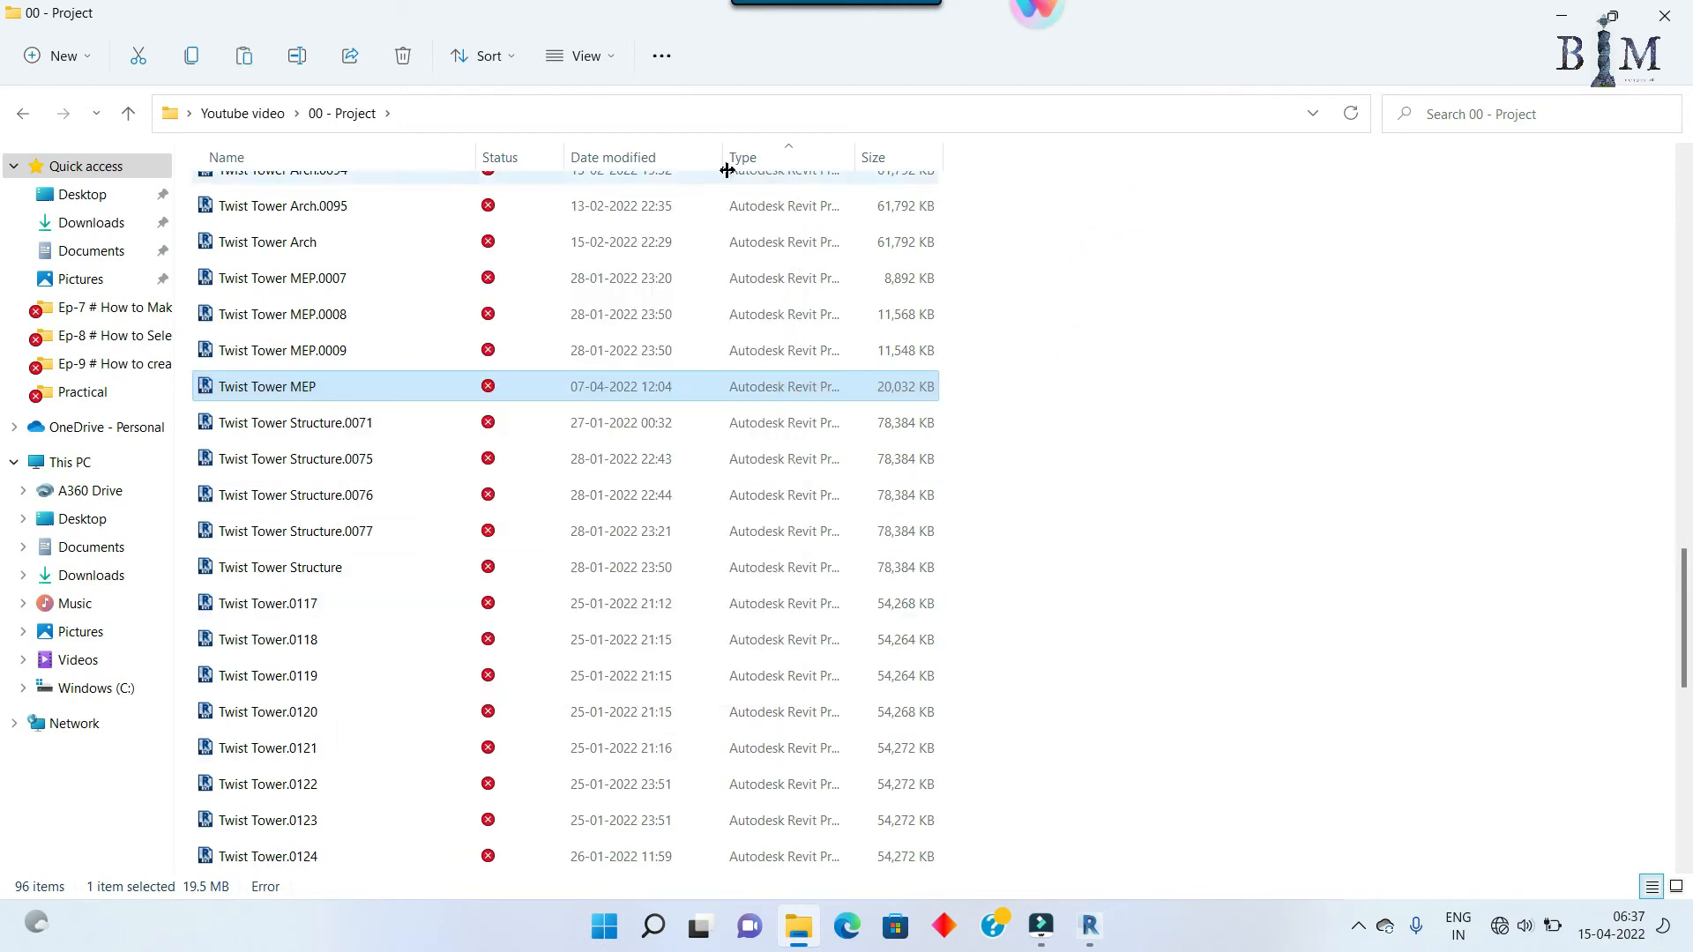
Step: Create a folder named For Submission in the Ep-9 Practical folder under 03 - Project Output
click(256, 112)
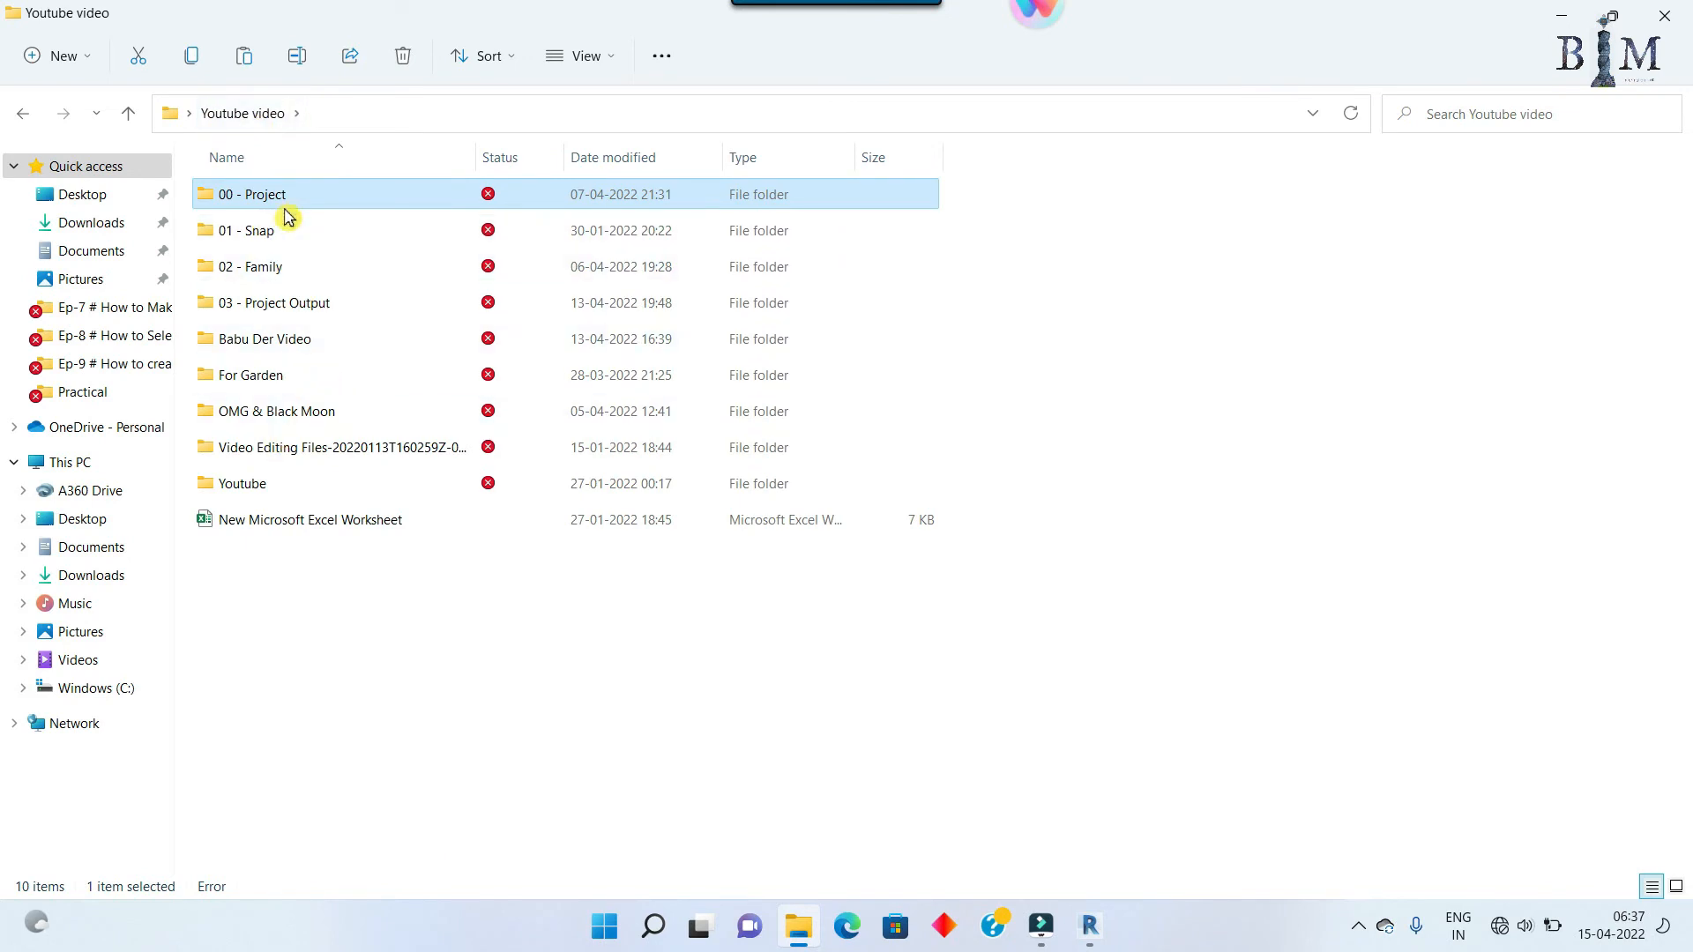
double_click(283, 307)
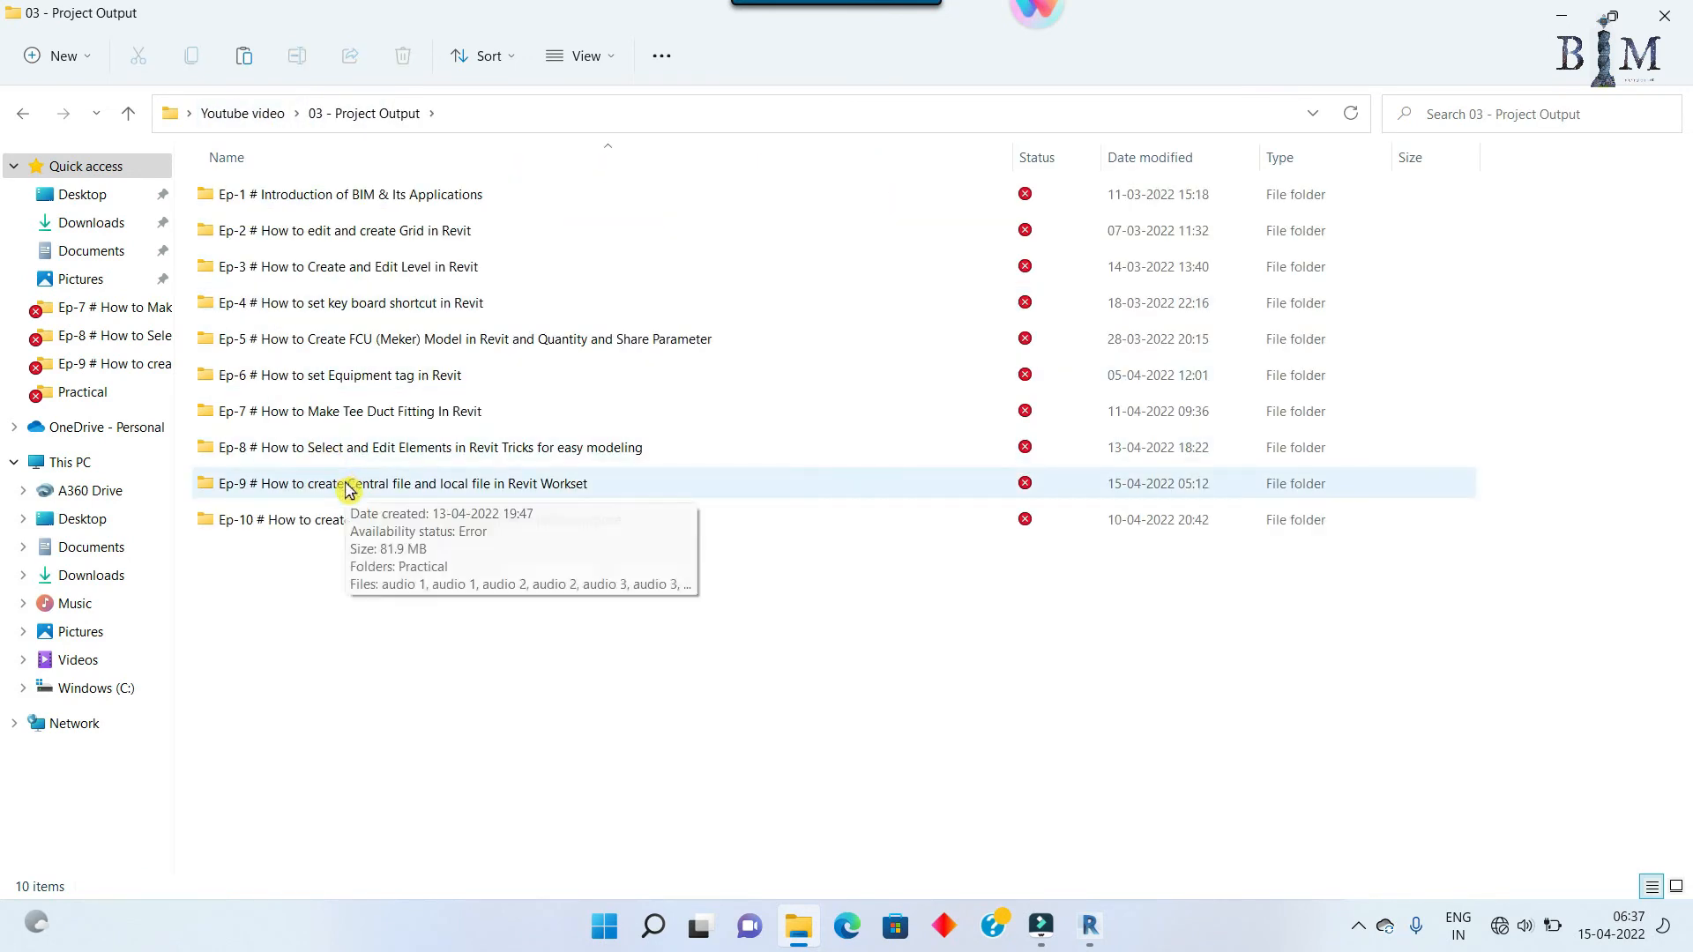
double_click(348, 483)
double_click(304, 194)
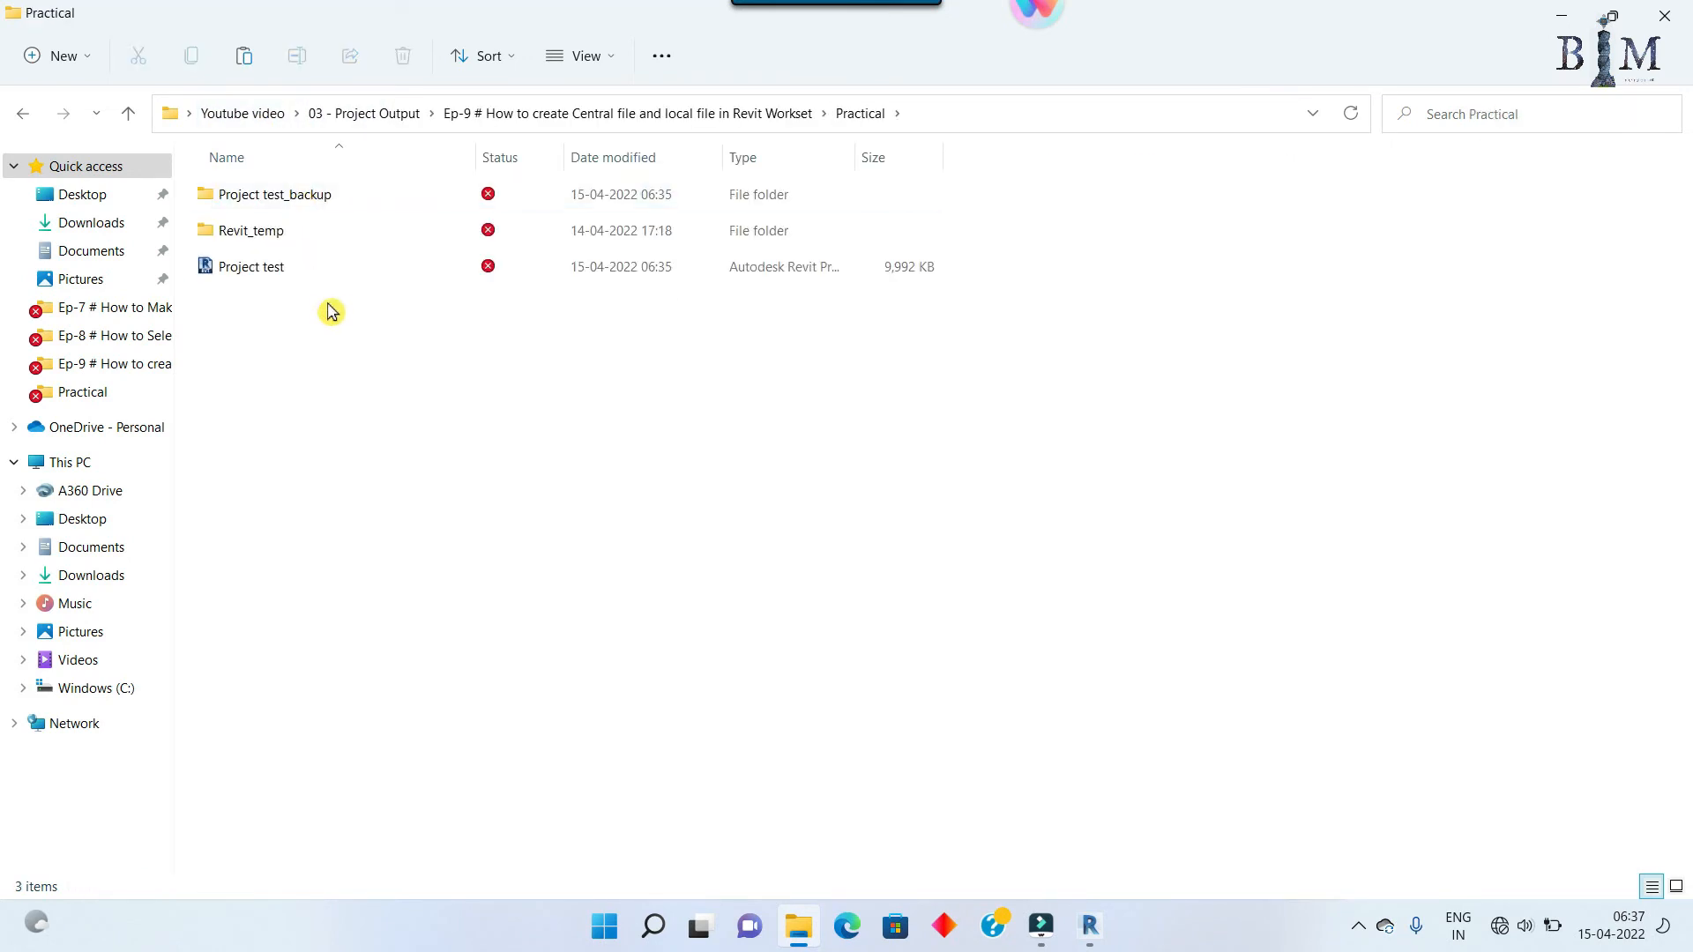
right_click(331, 311)
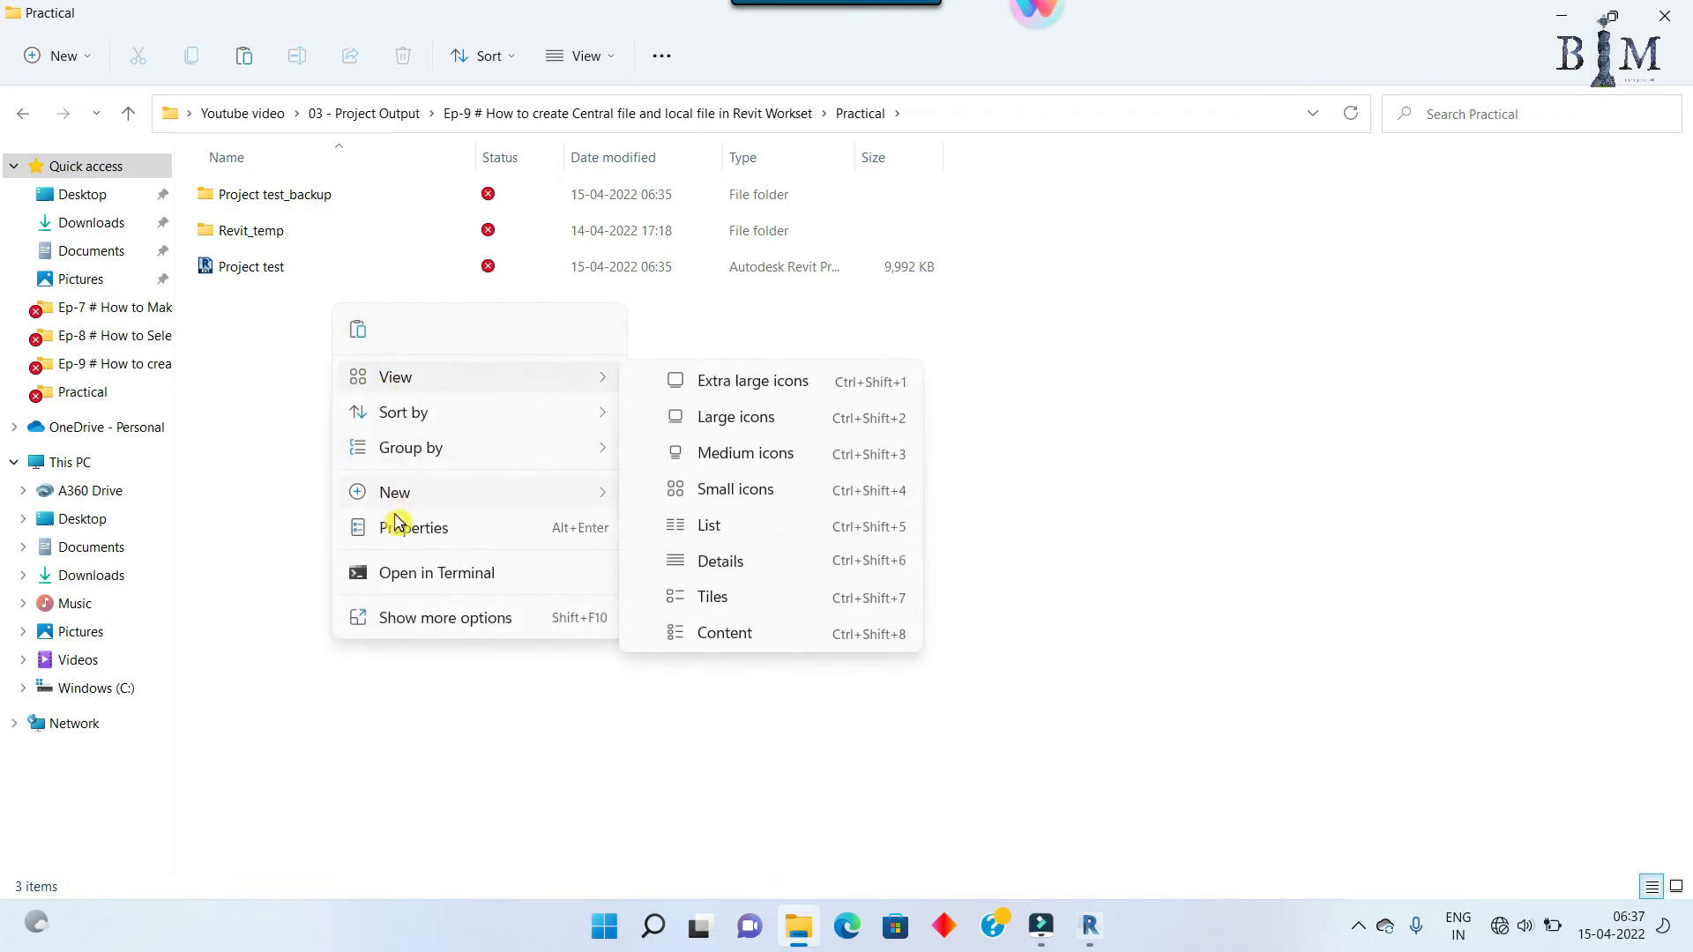
mouse_move(400, 497)
click(660, 499)
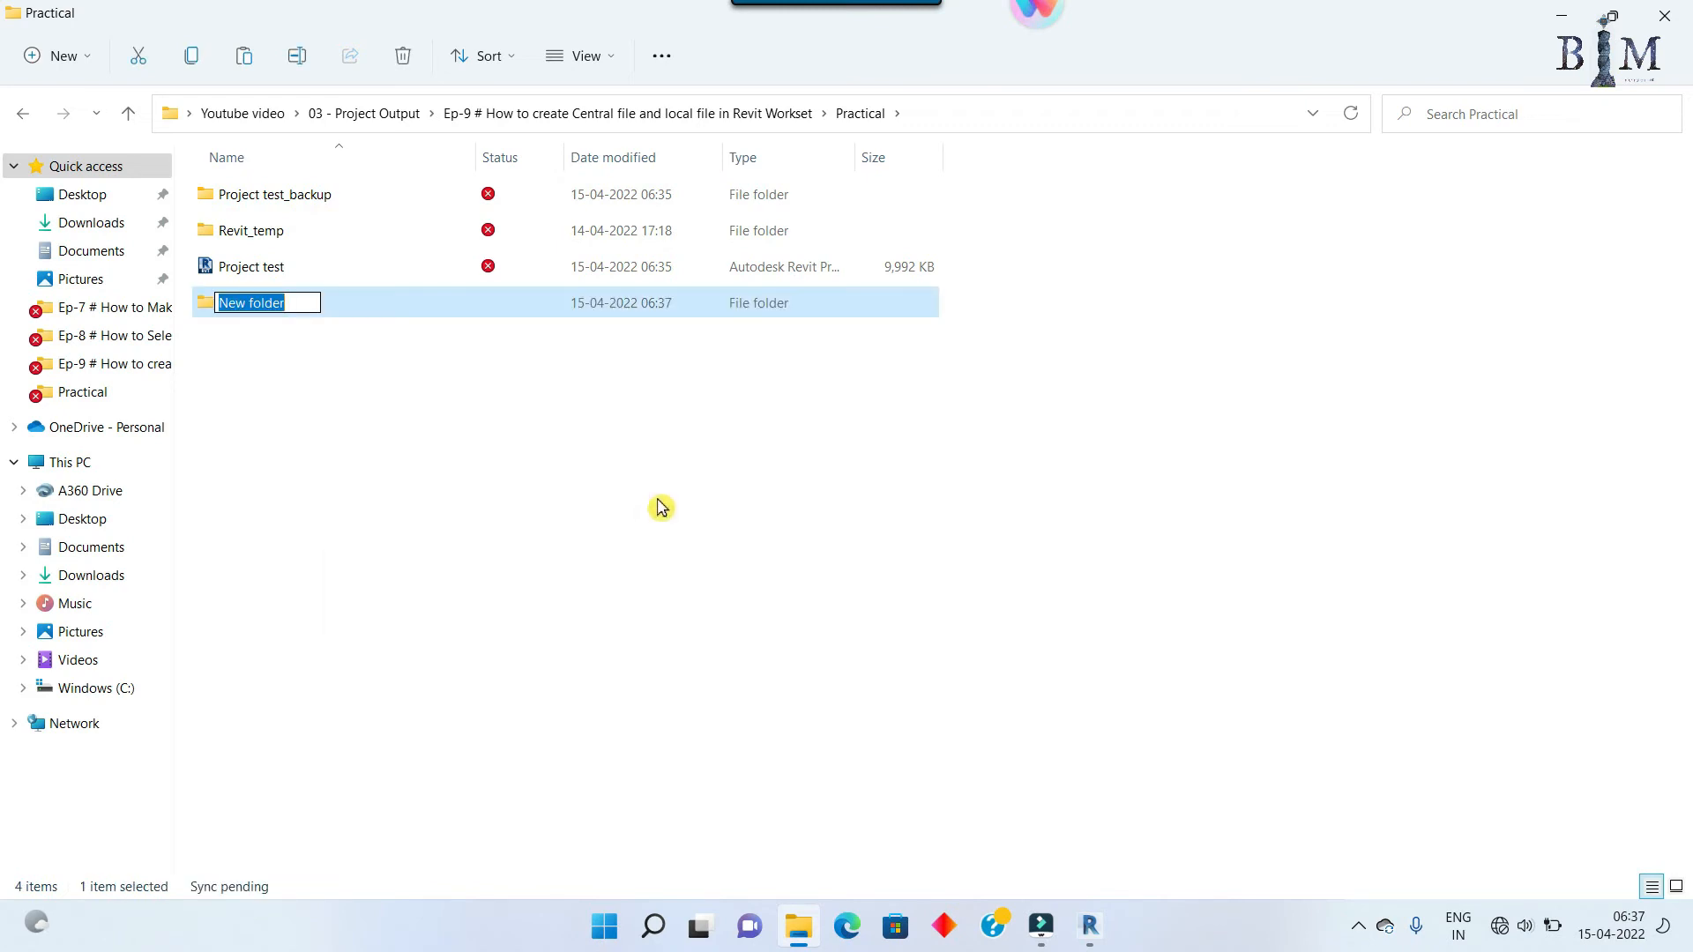
text(For)
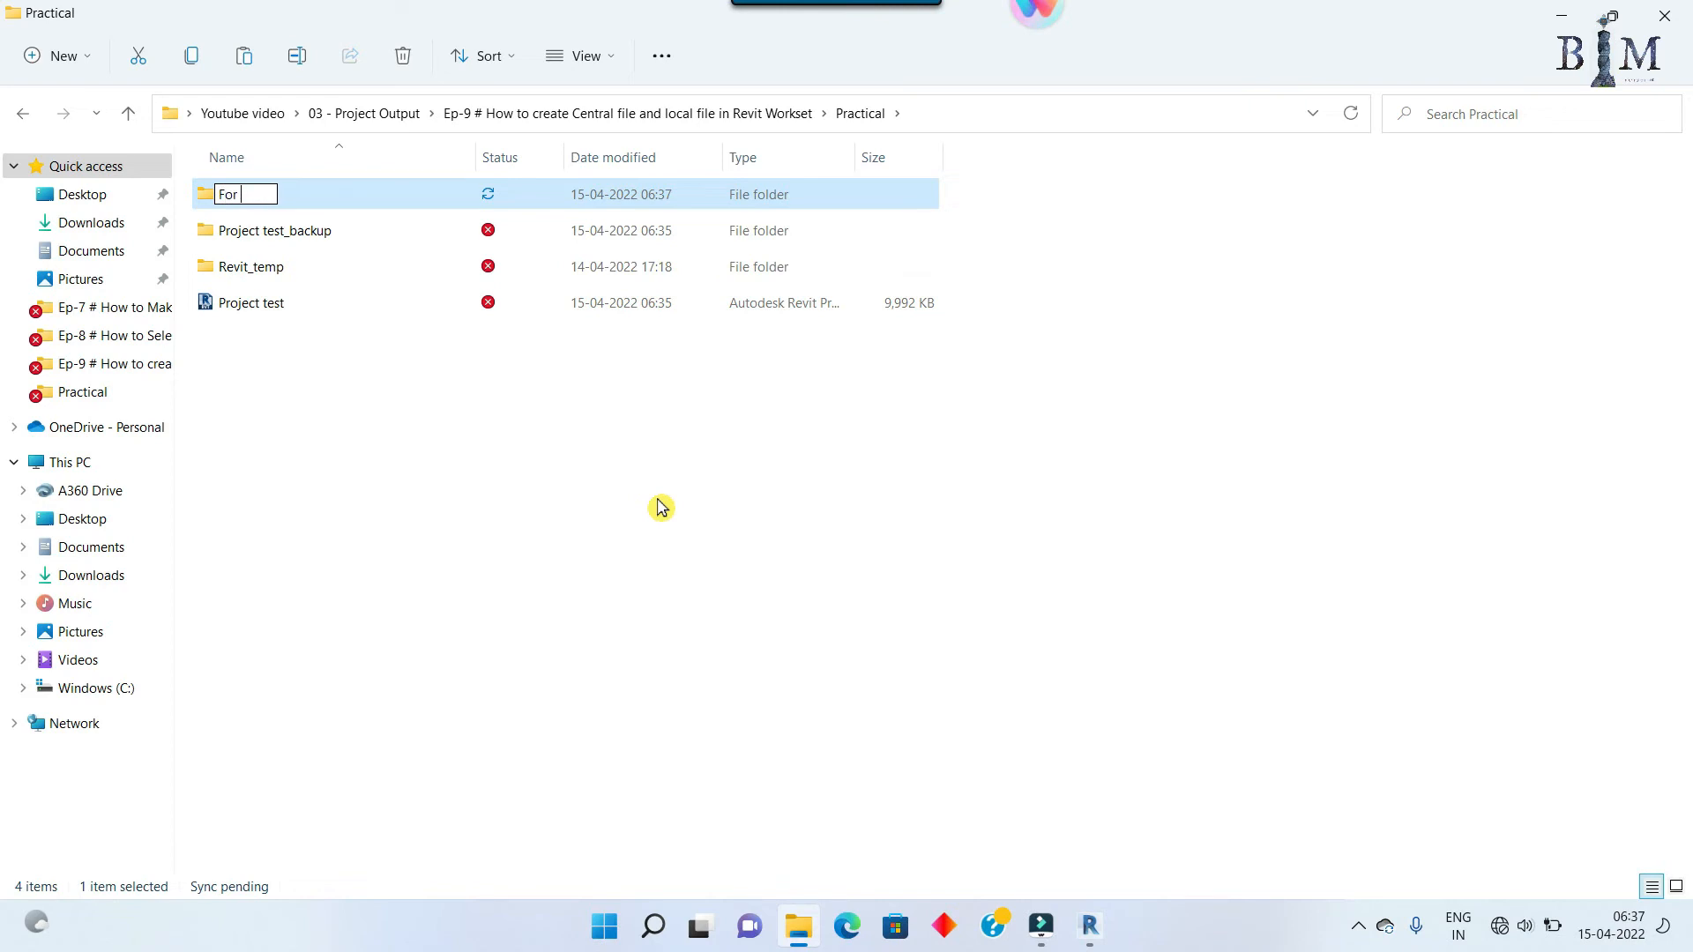
text( Submission)
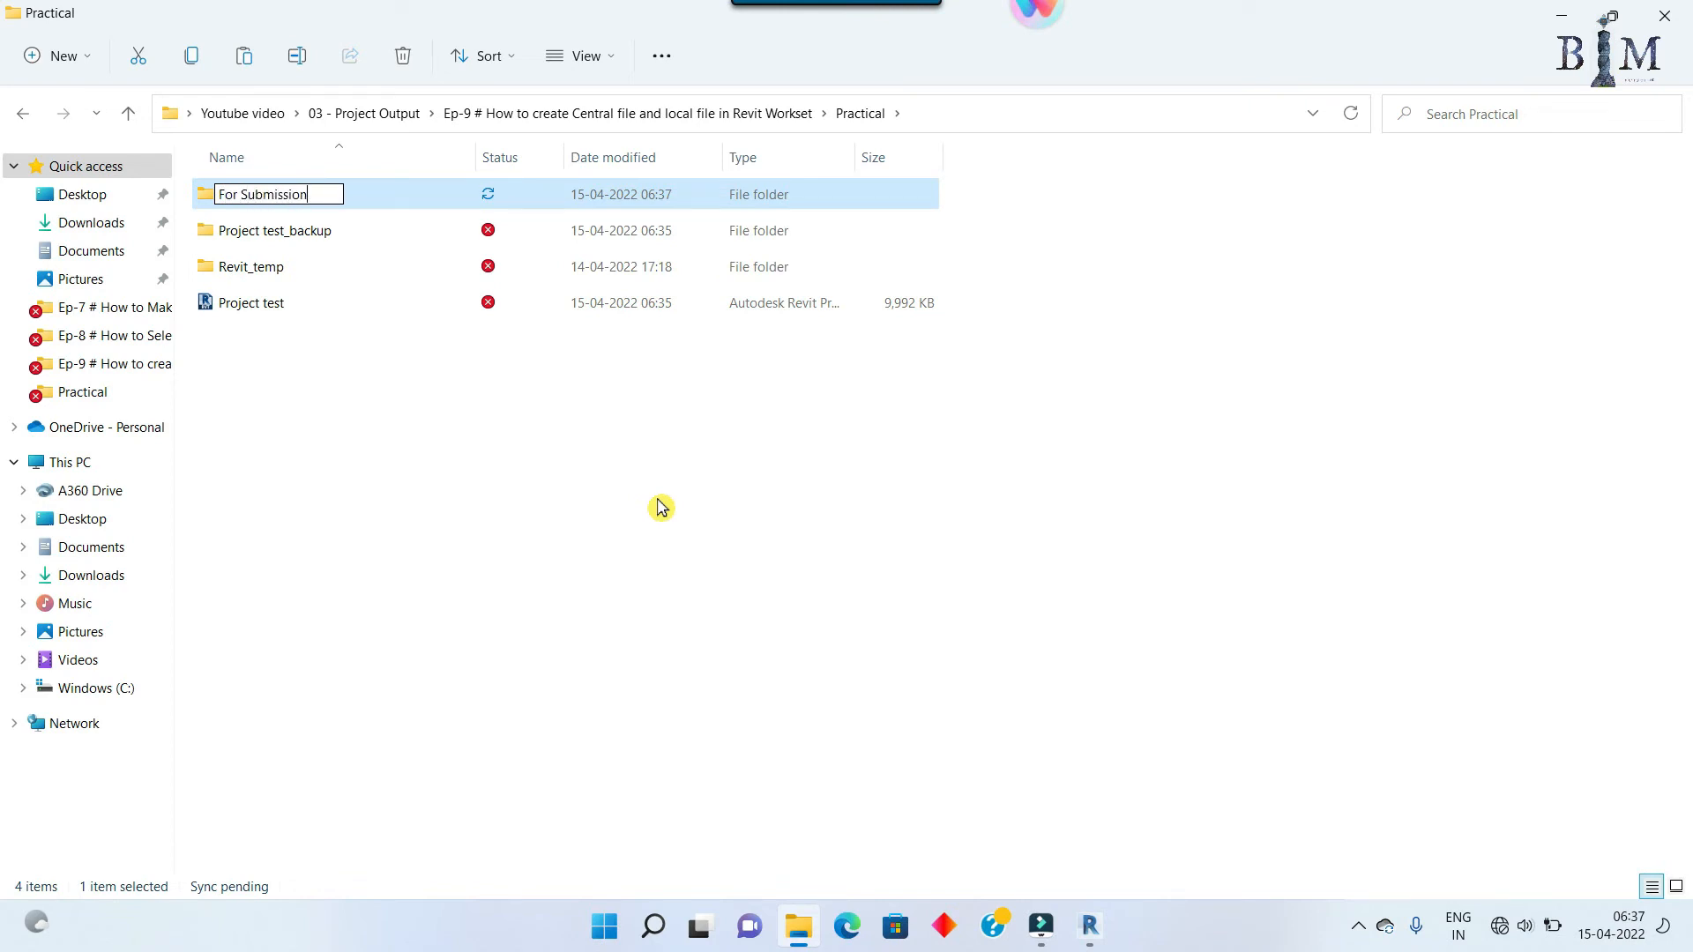
key(Return)
Step: Paste the copied Twist Tower MEP file into the For Submission folder
key(Return)
key(ctrl+v)
click(506, 485)
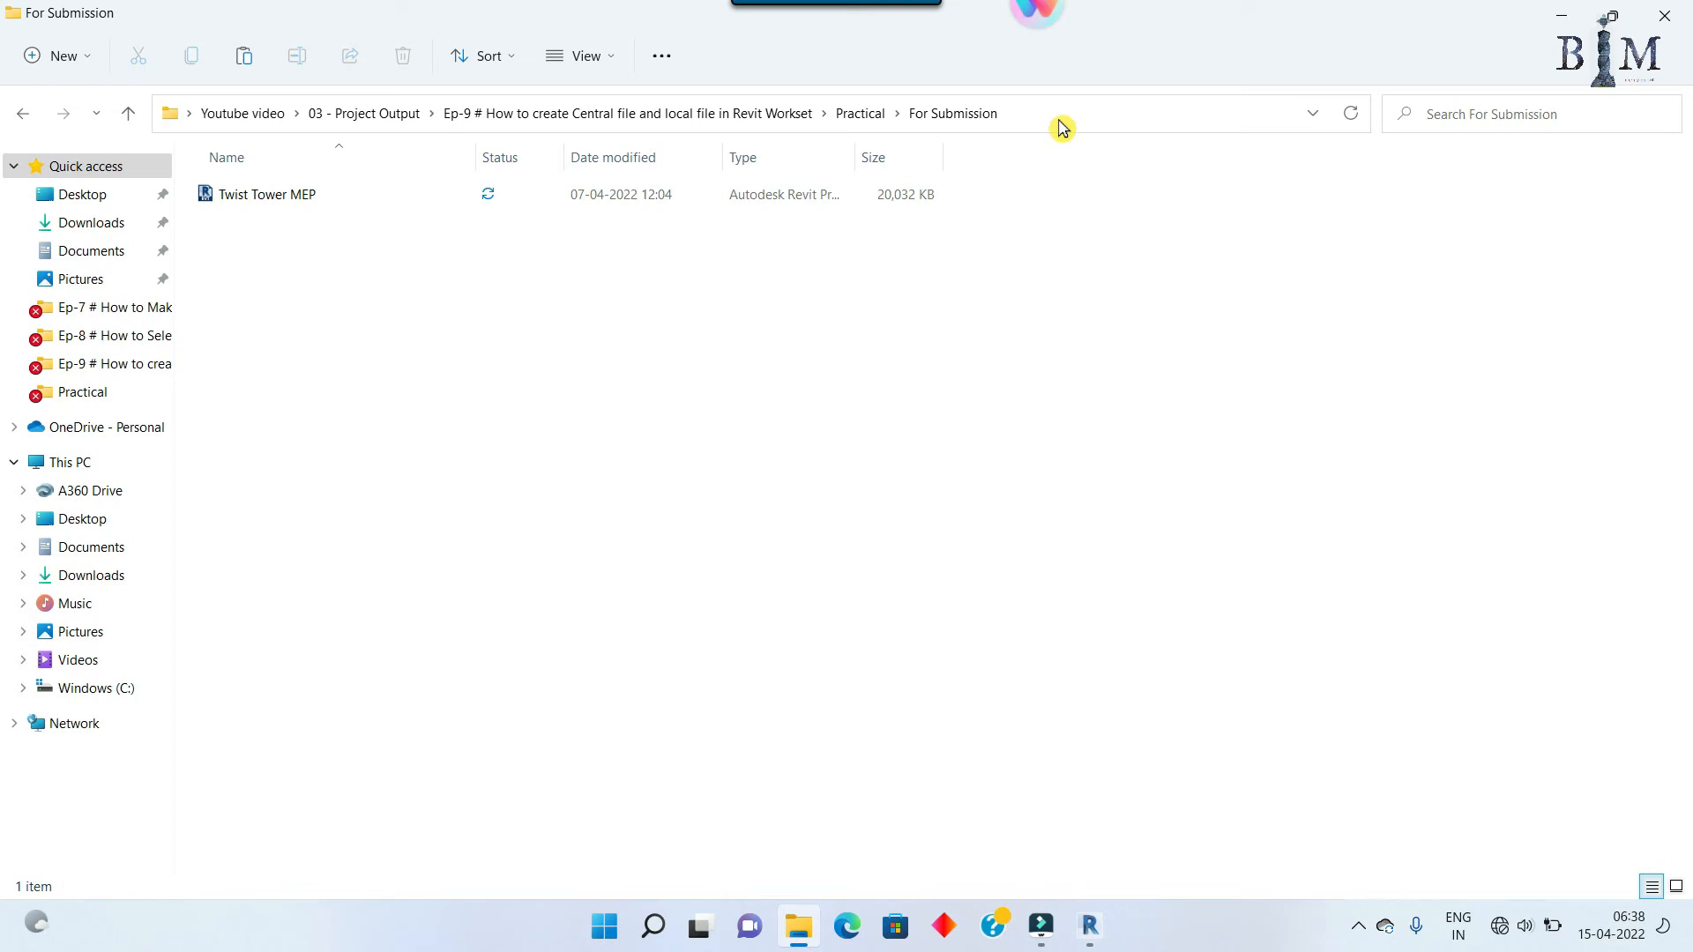
Step: Start a new Revit 2019 session and copy the For Submission folder's path from File Explorer
right_click(1089, 926)
click(1010, 797)
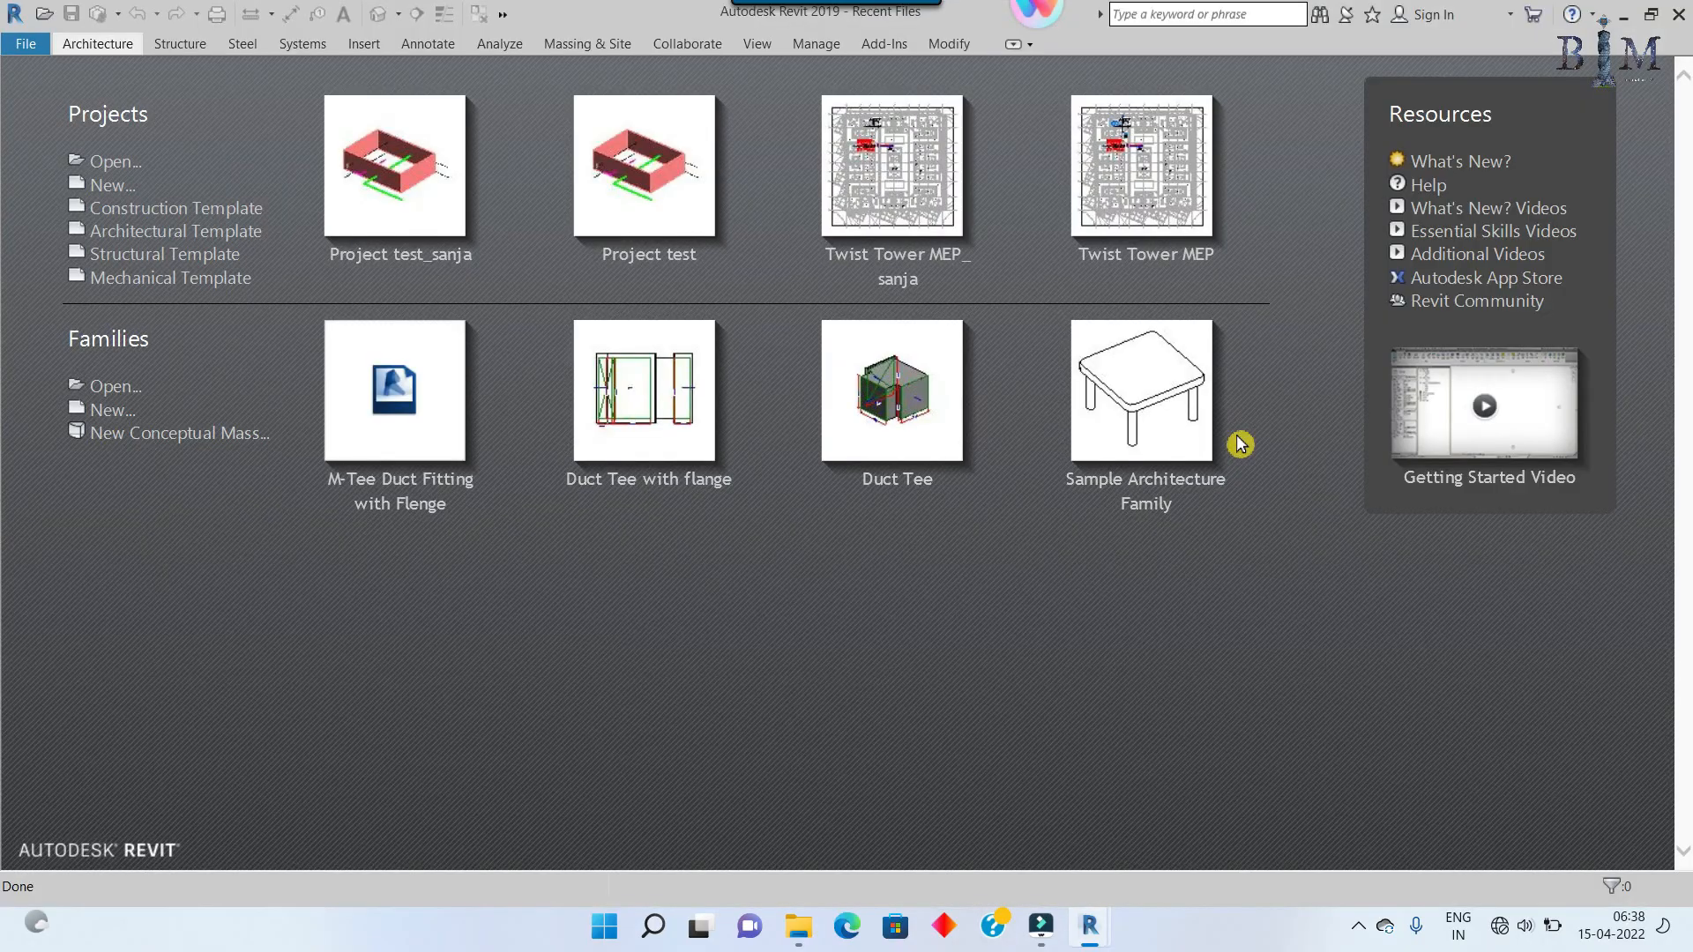
click(798, 926)
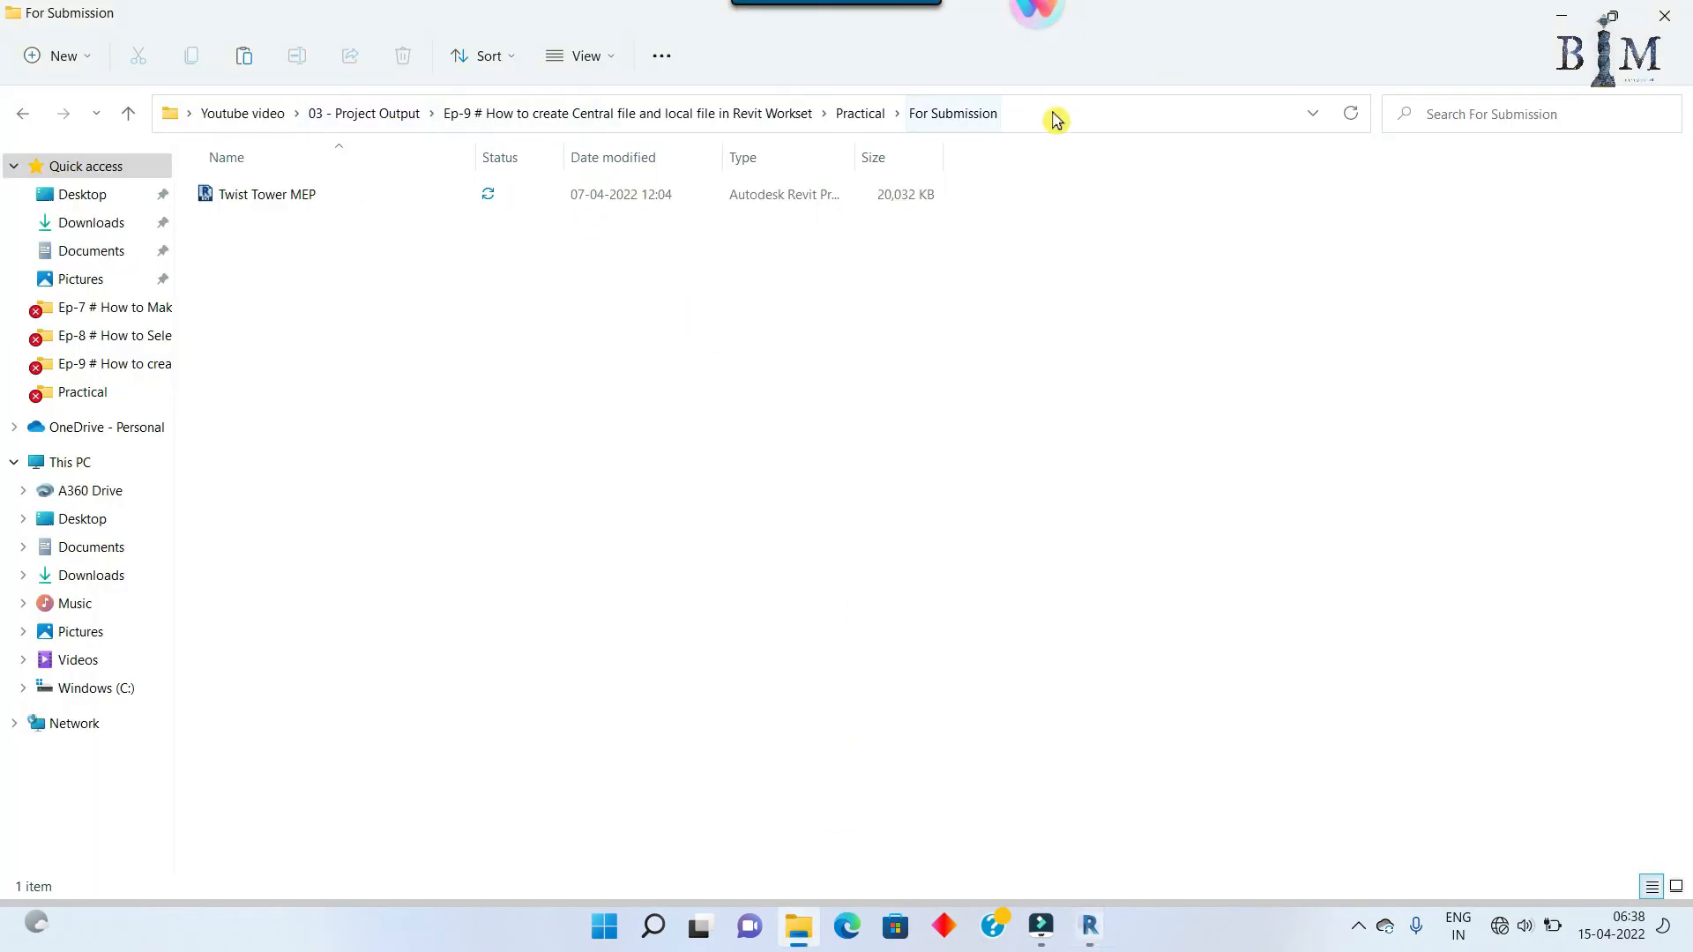
click(1054, 116)
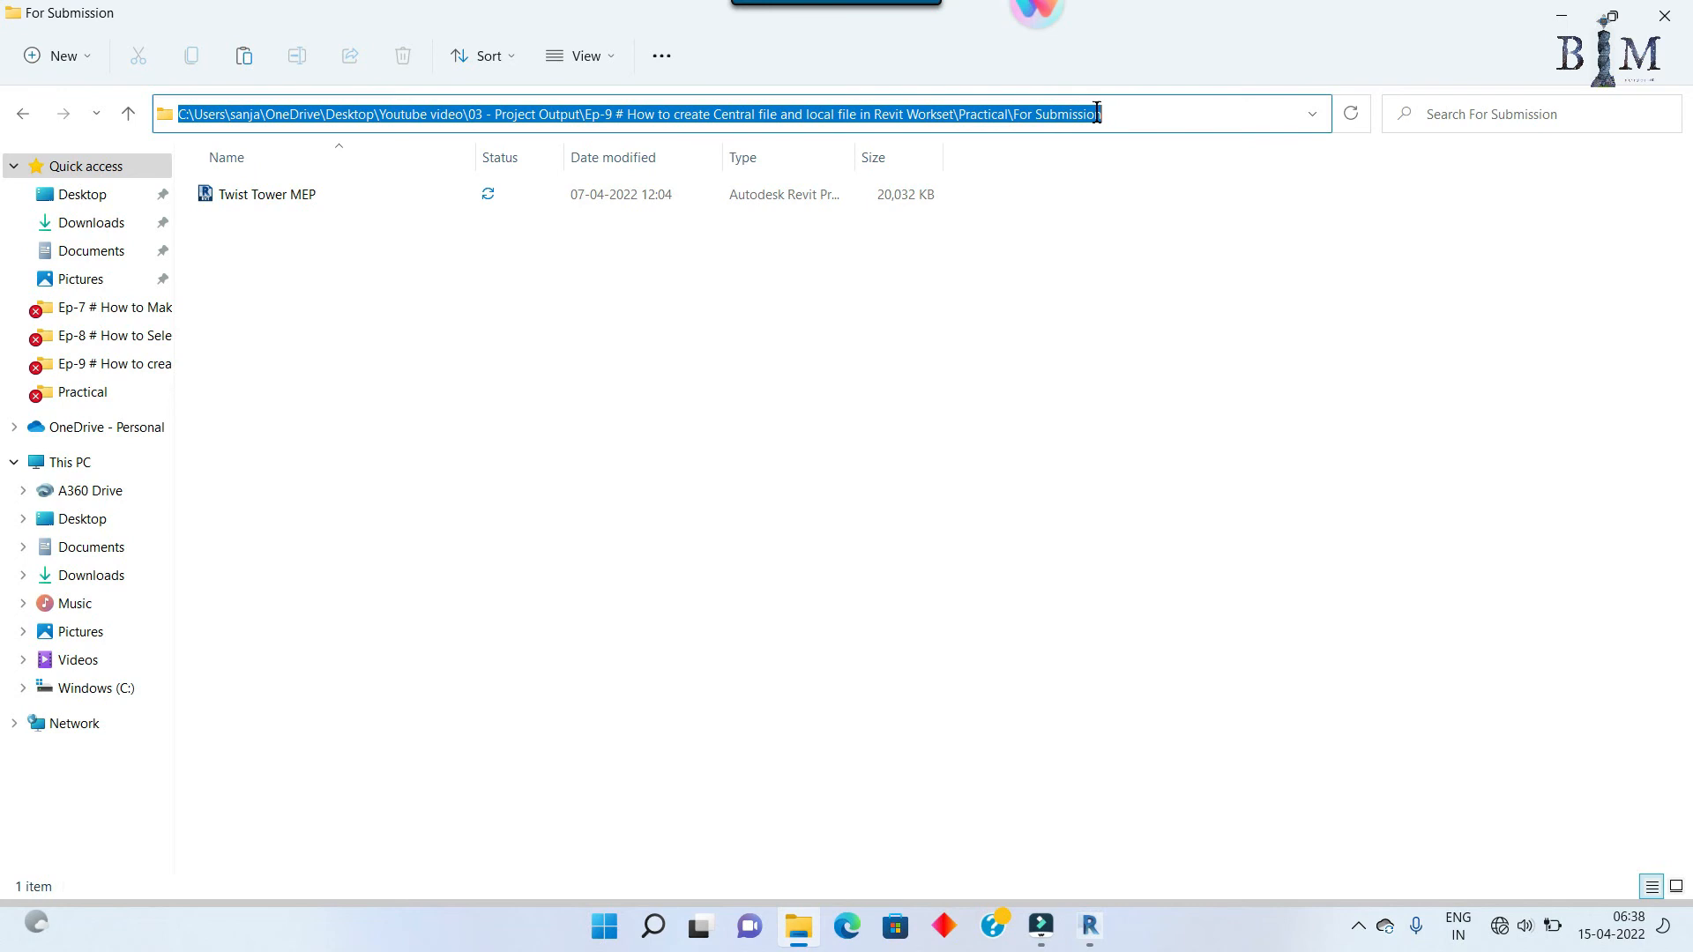
right_click(1124, 114)
click(1172, 183)
click(1107, 367)
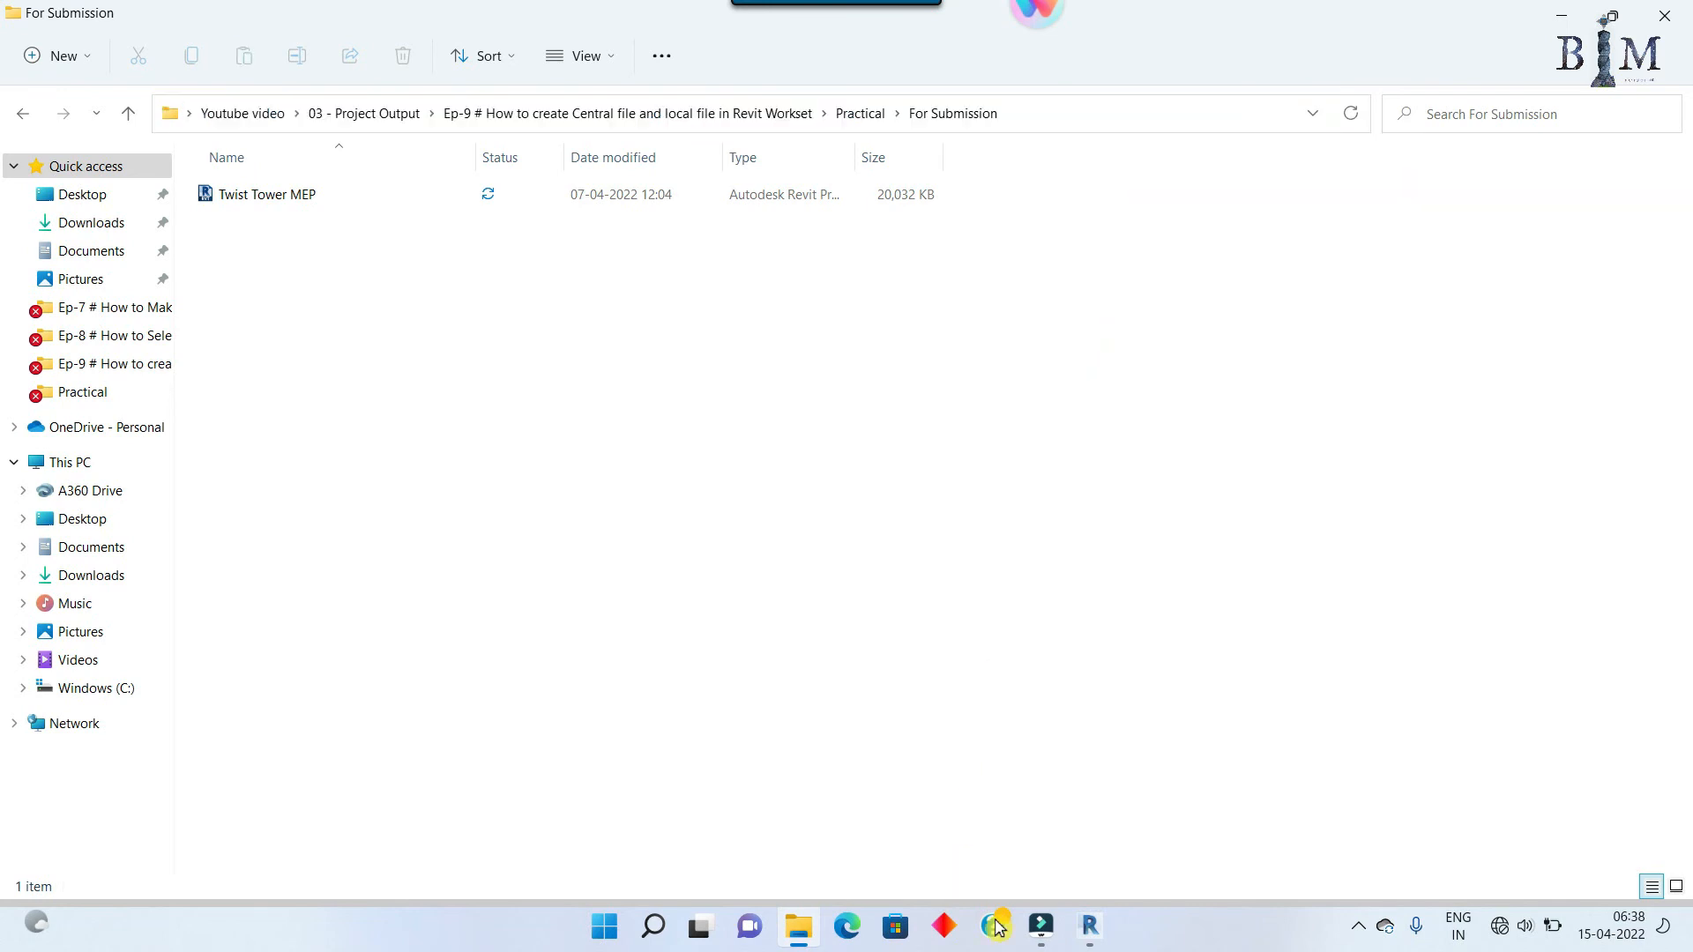
Step: Switch to Revit, browse to the copied For Submission path for opening a project, and select the Twist Tower MEP file
mouse_move(1089, 925)
click(1217, 837)
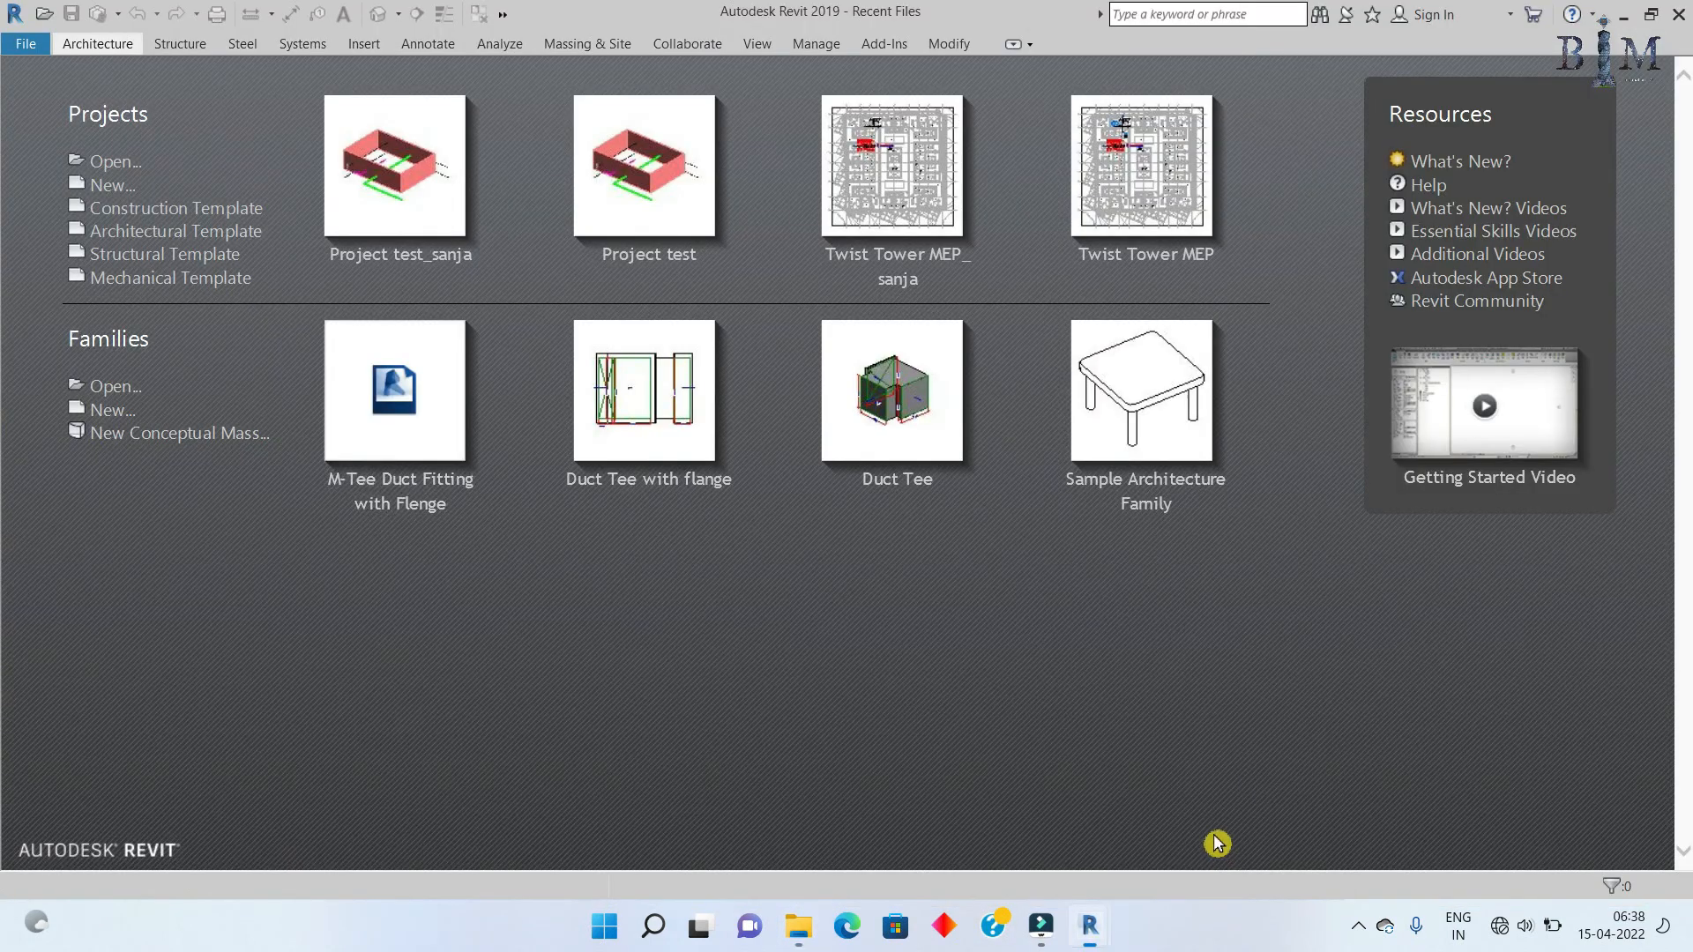
click(125, 166)
right_click(647, 666)
click(709, 469)
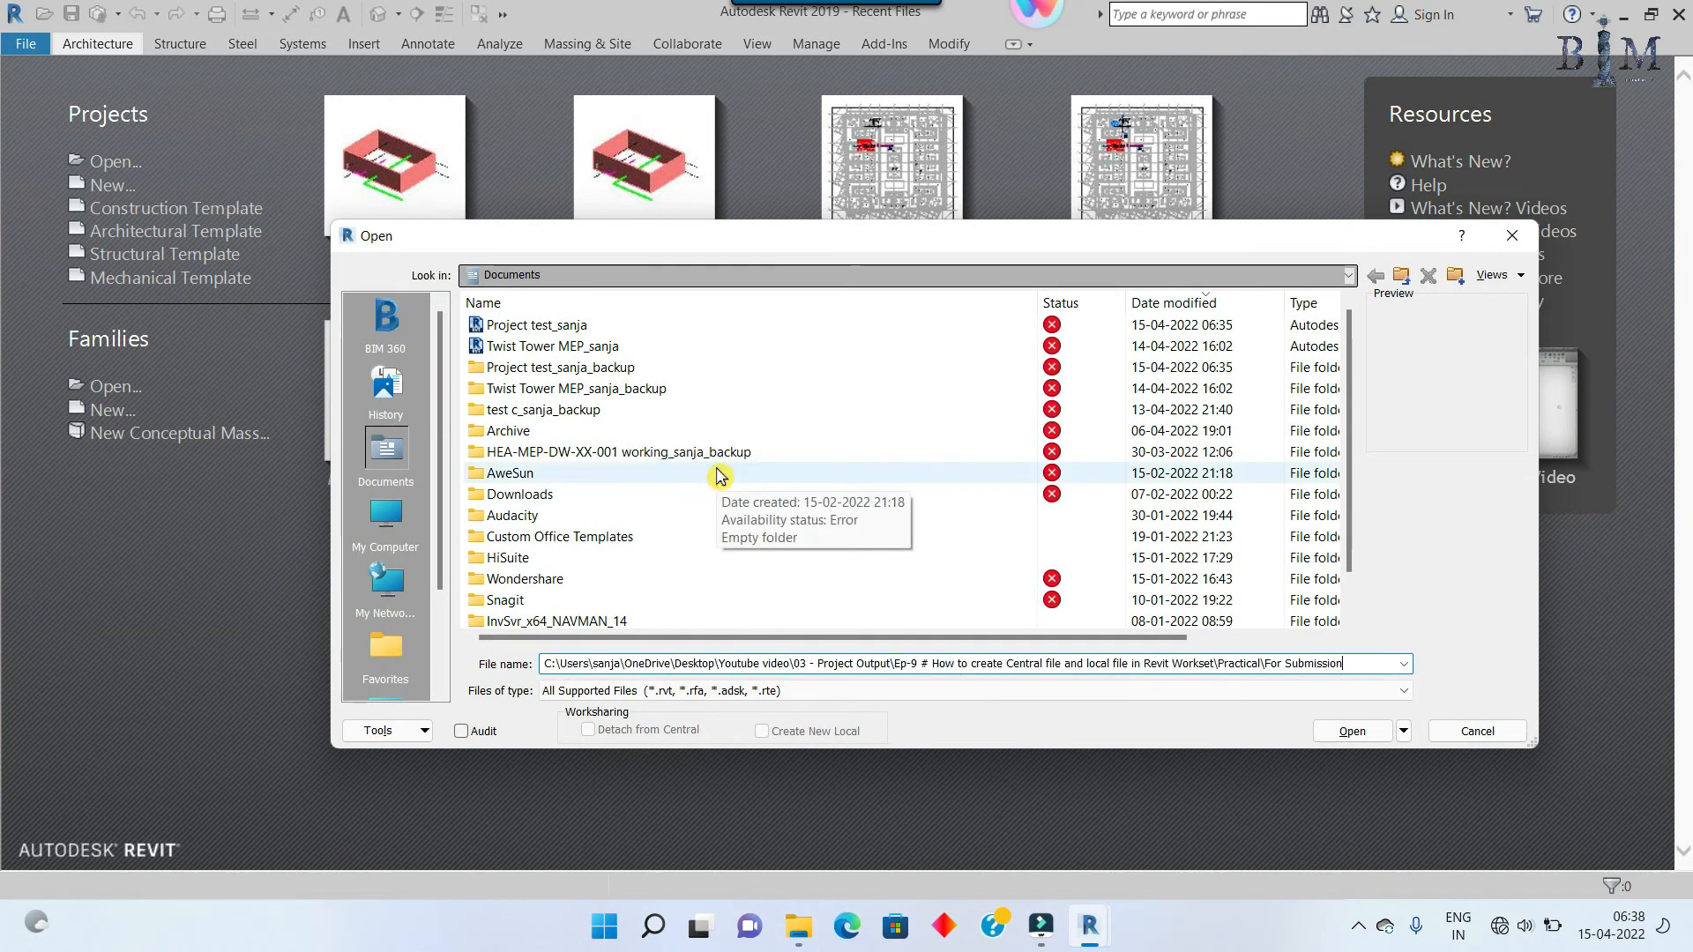
click(1349, 731)
click(552, 328)
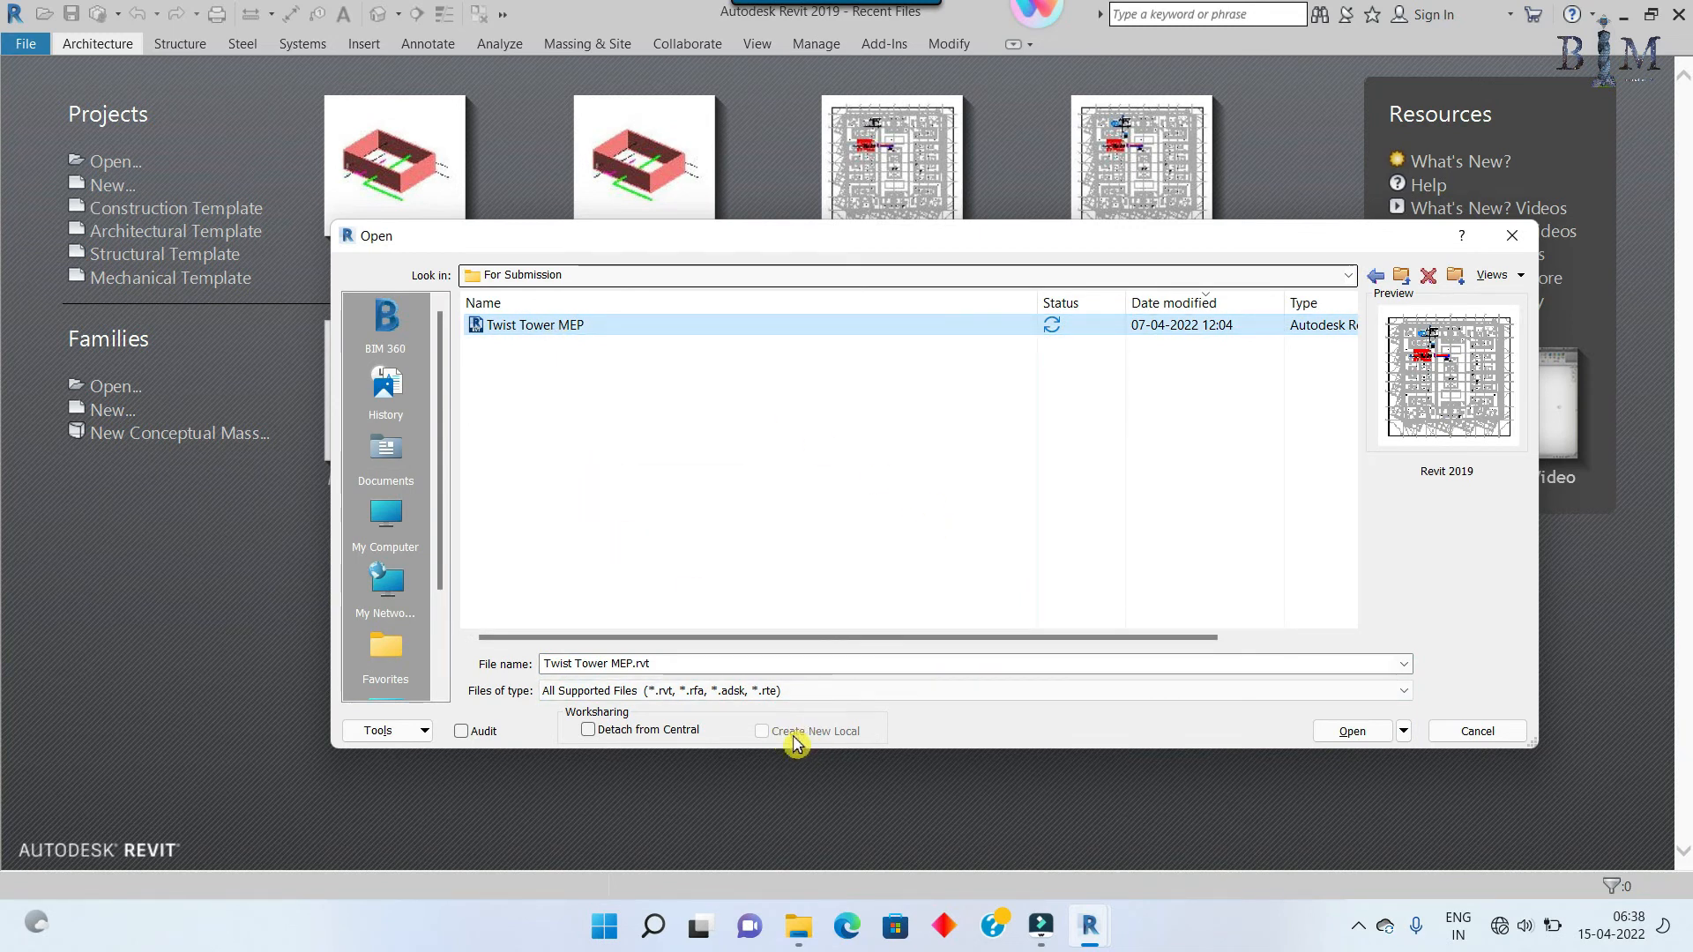
click(588, 730)
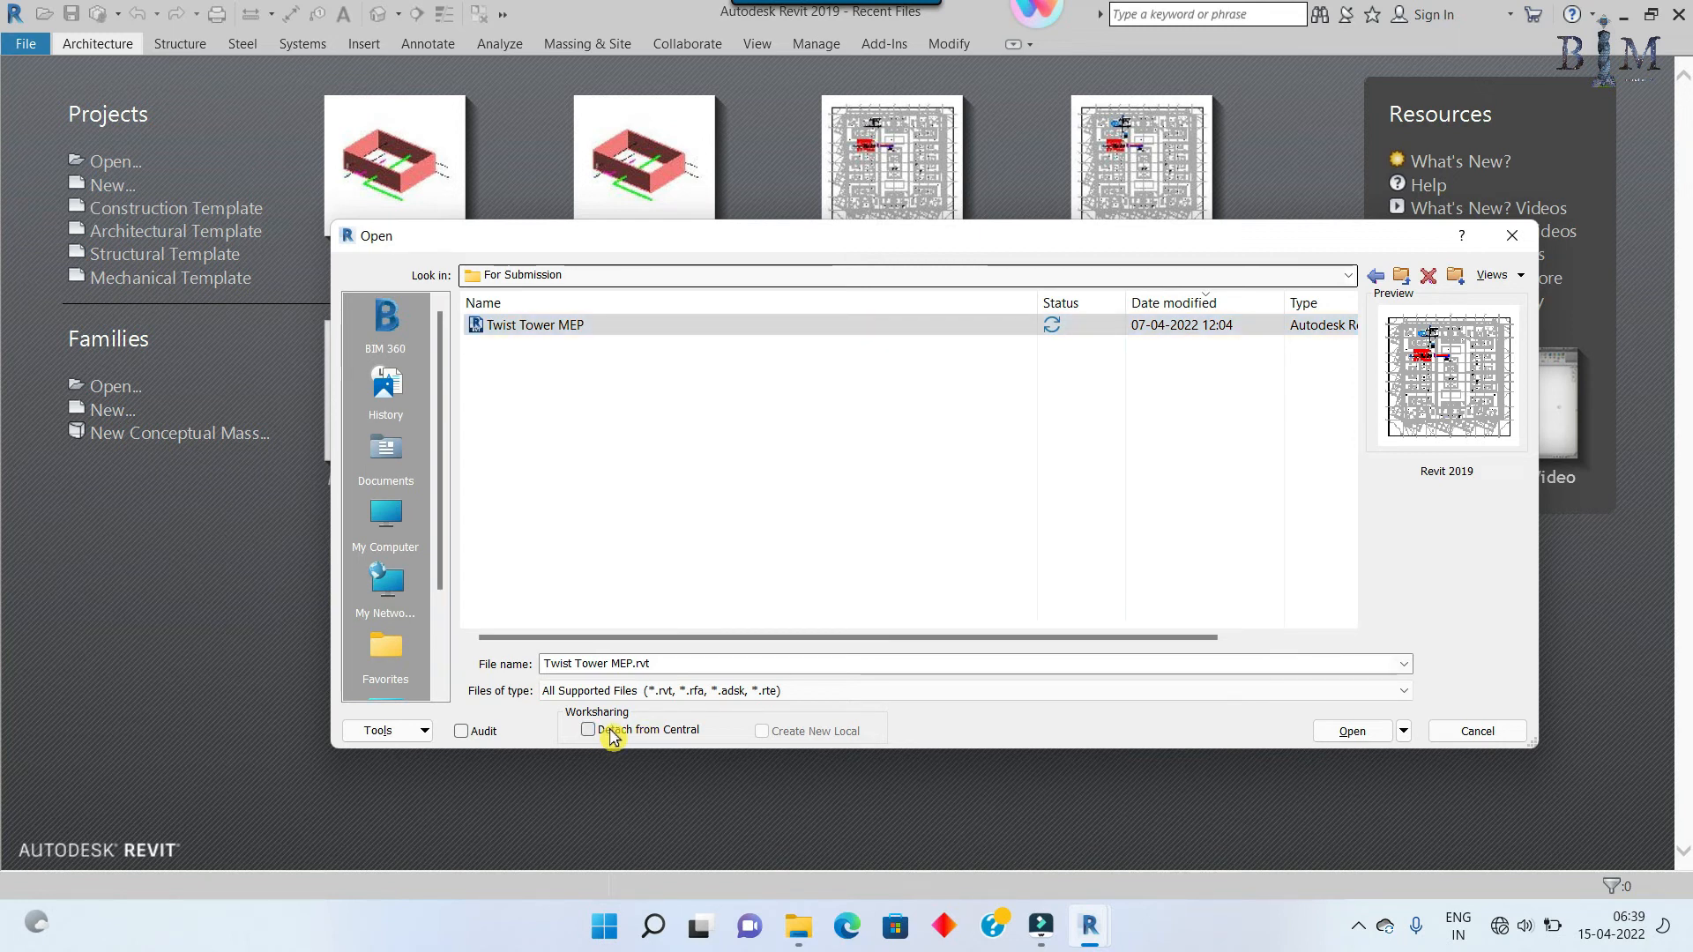
Step: Start another Revit 2019 session and create a new project from the Architectural Template
right_click(1089, 925)
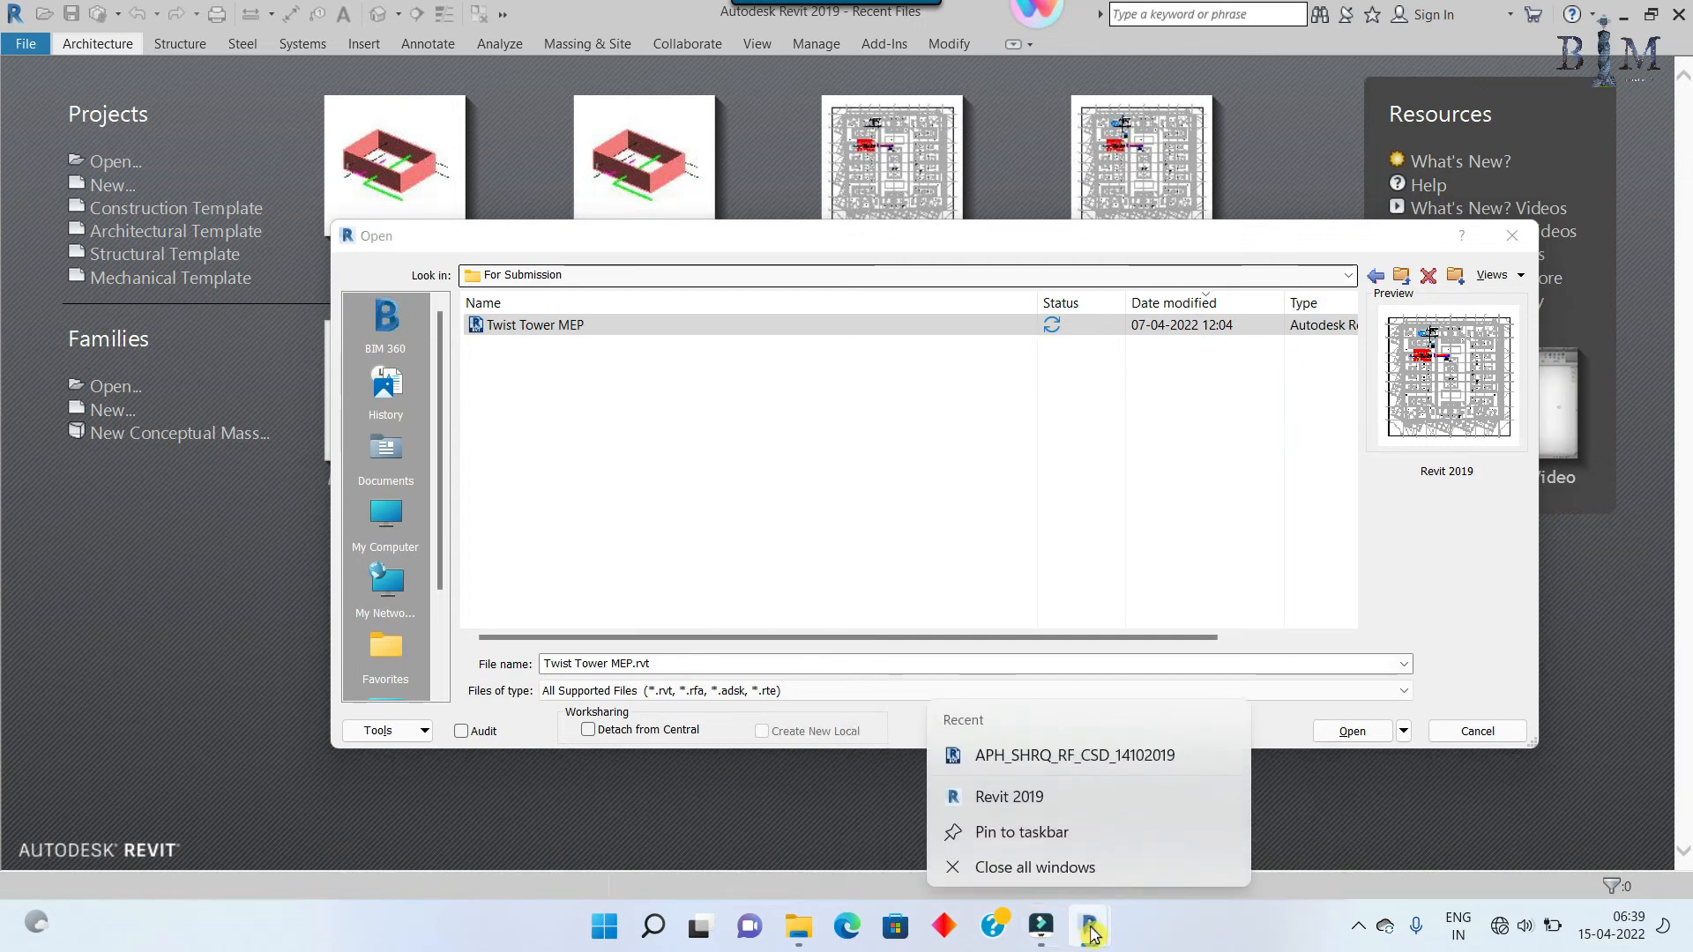
click(1023, 796)
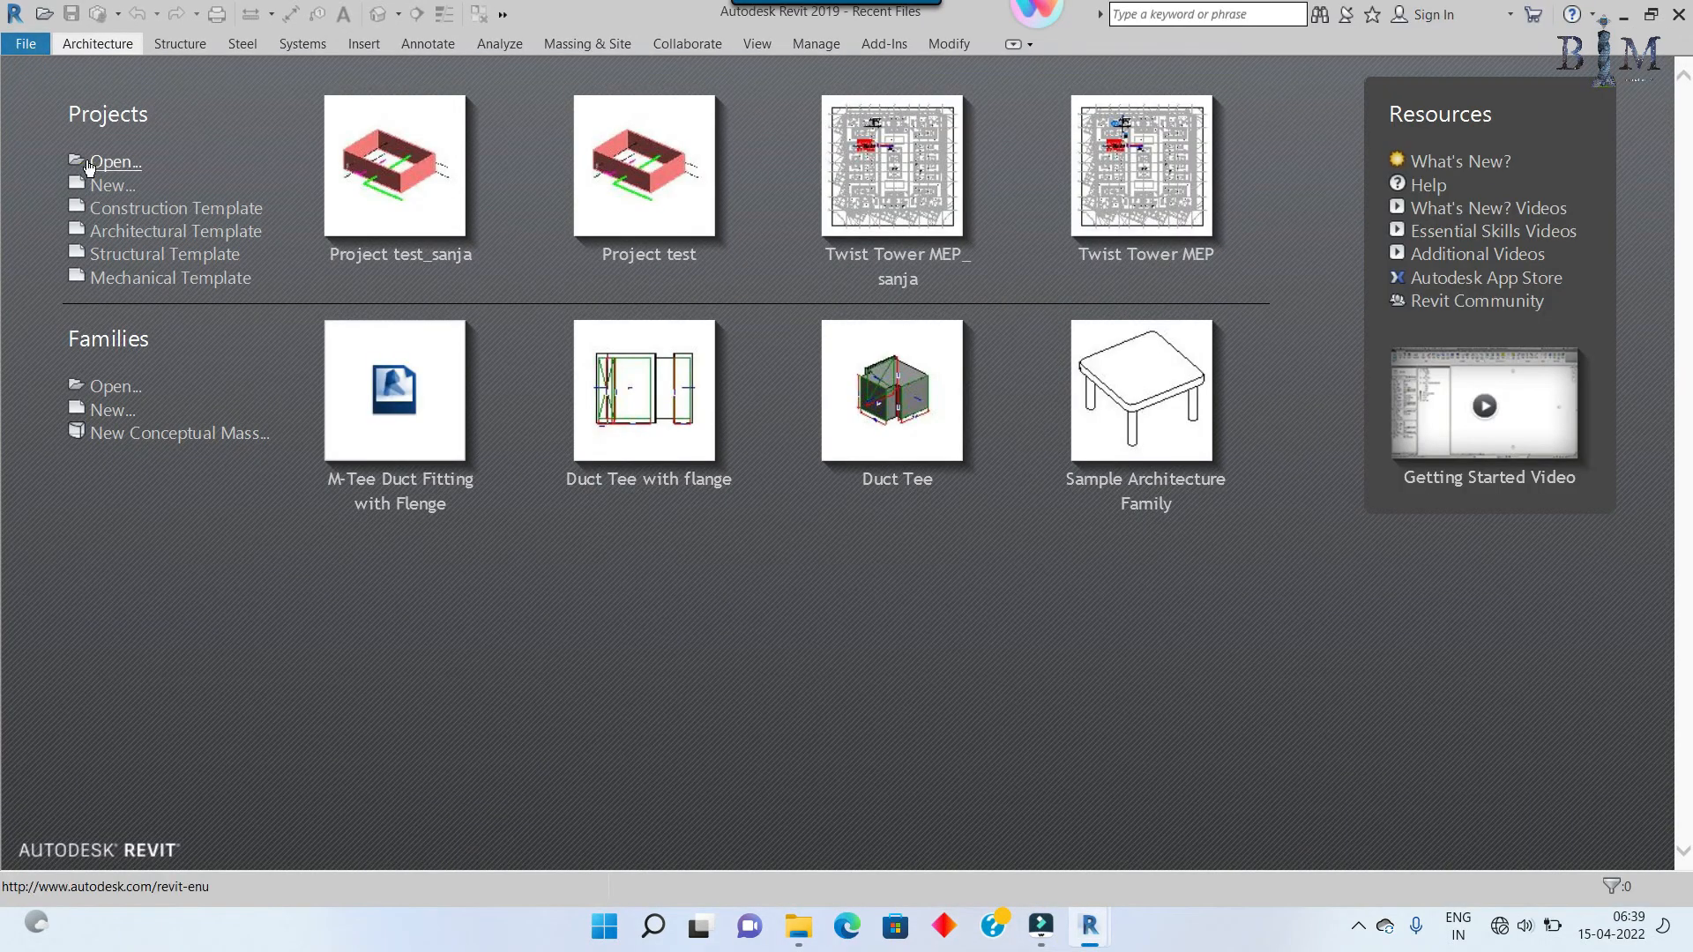
click(105, 184)
click(776, 413)
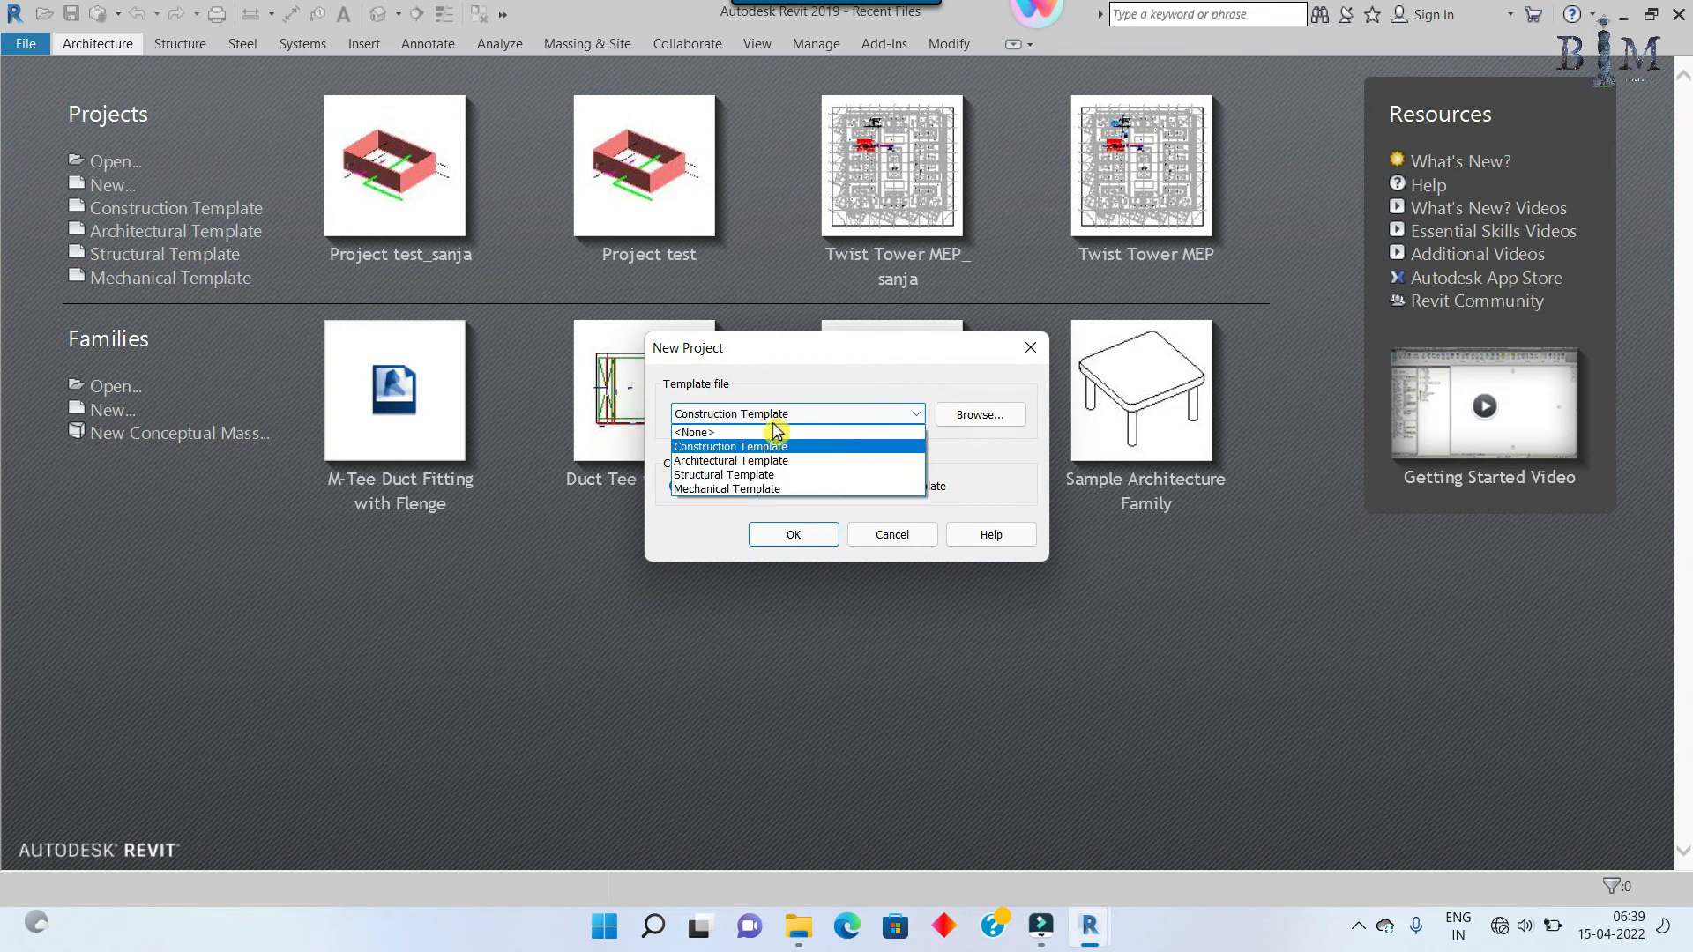
click(731, 460)
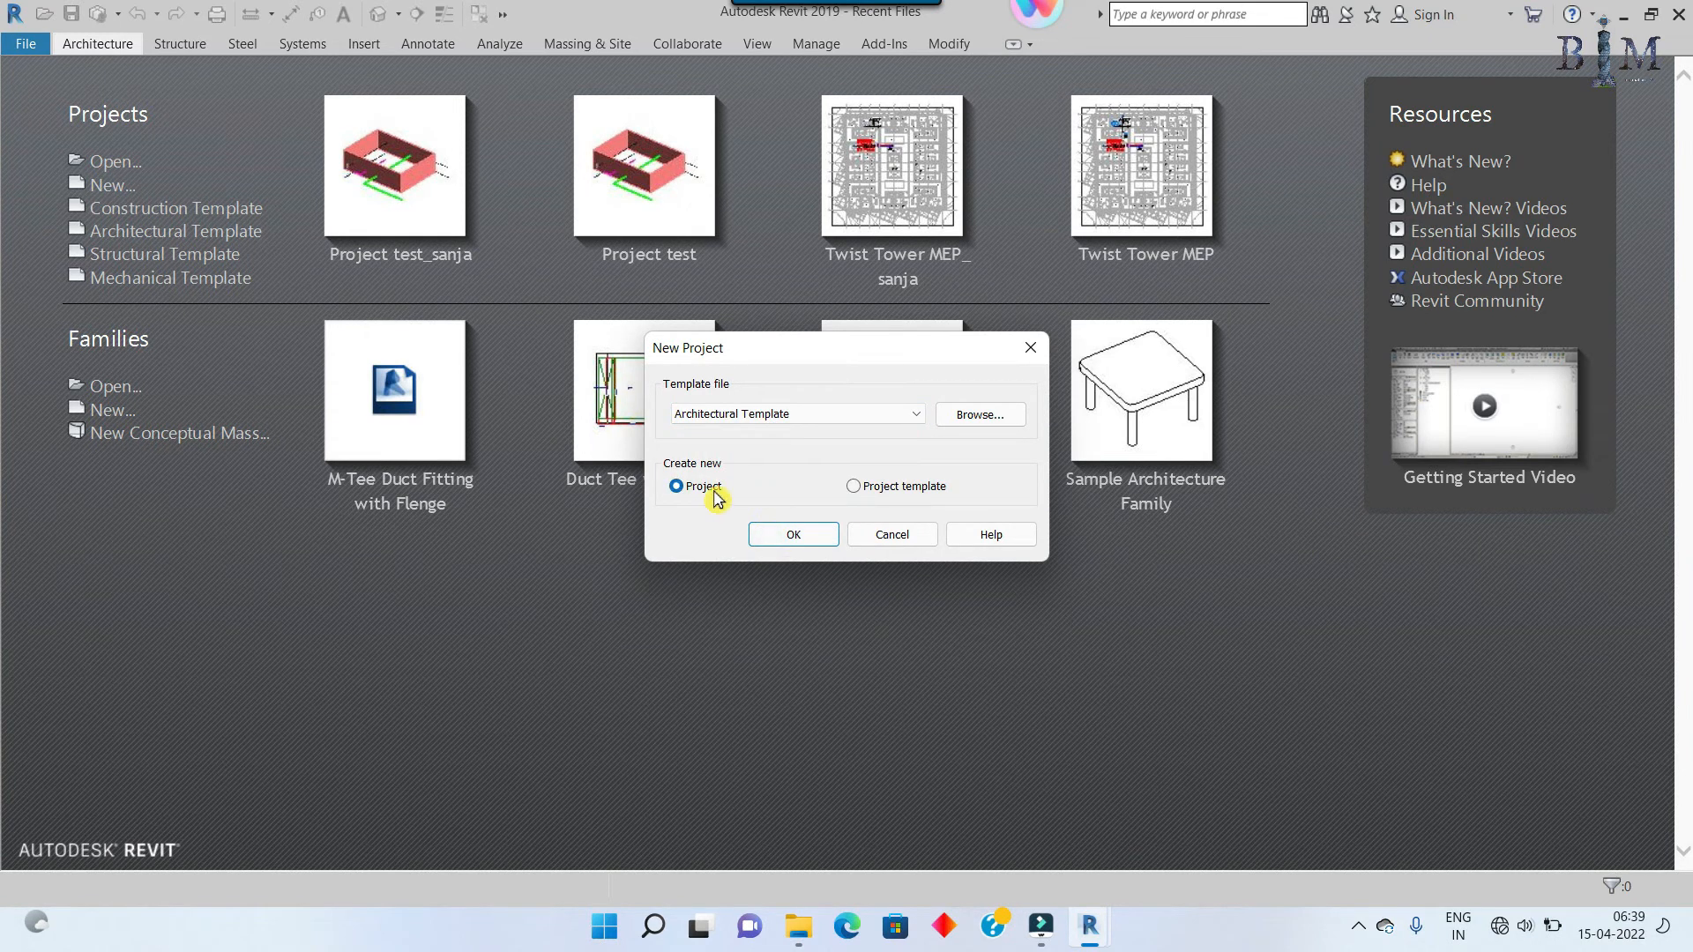
click(811, 539)
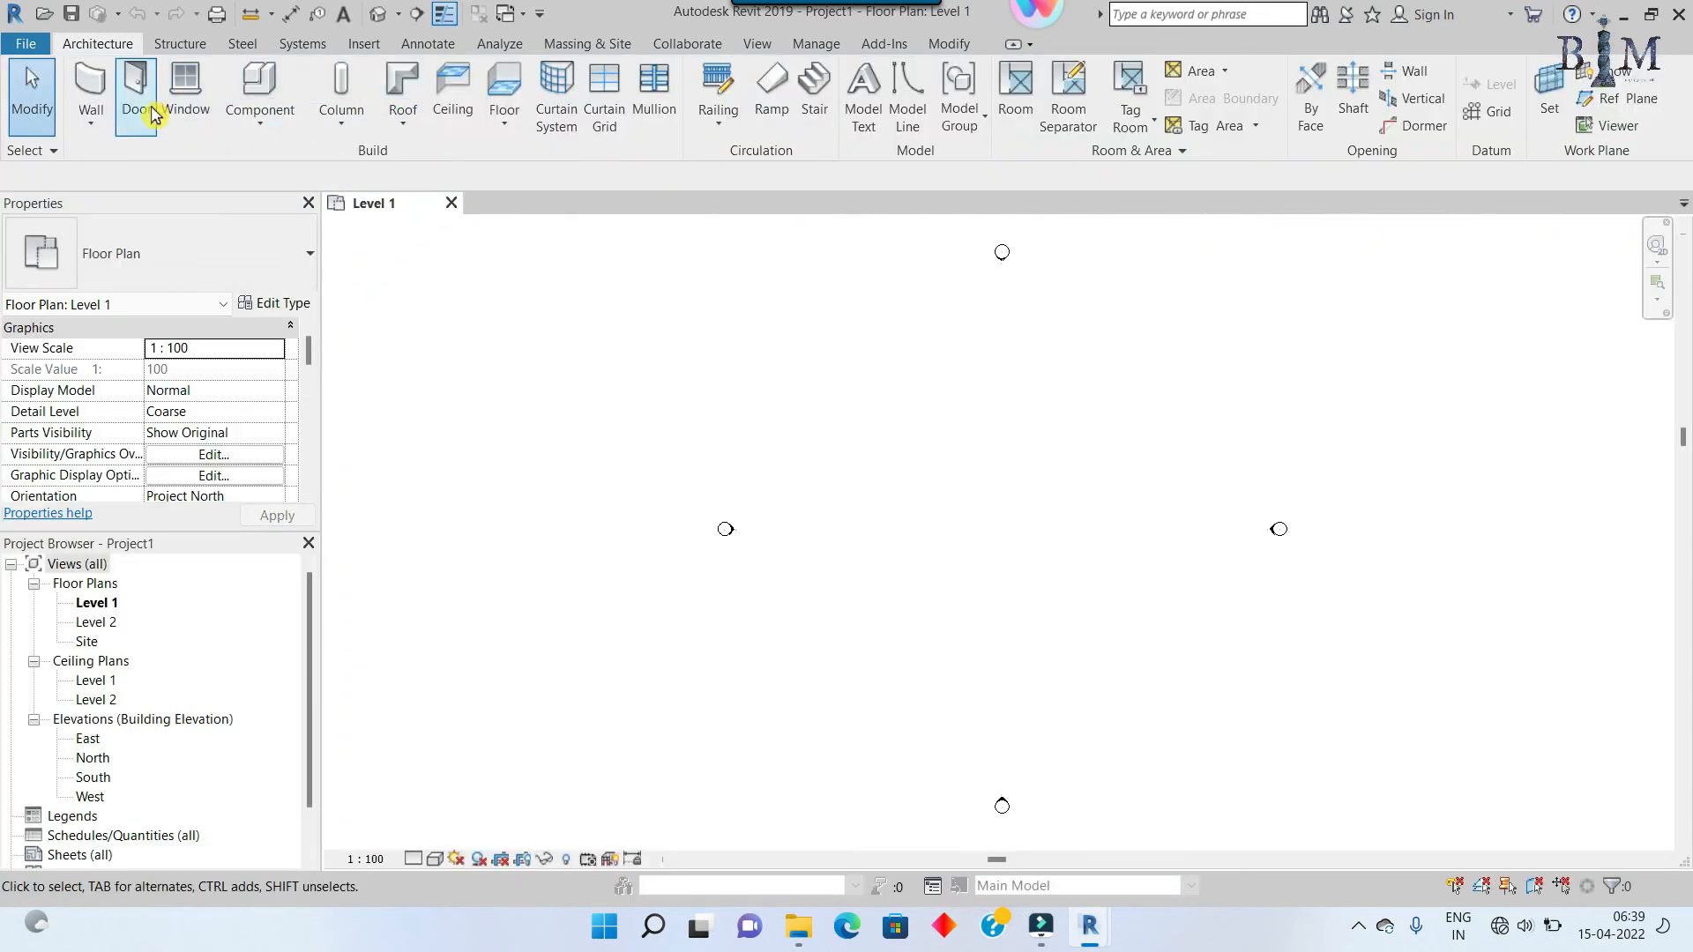
Step: Draw three connected Generic - 200mm walls on Level 1, 8000 mm high, starting with a horizontal wall about 27000 mm long
click(90, 123)
click(102, 164)
click(802, 391)
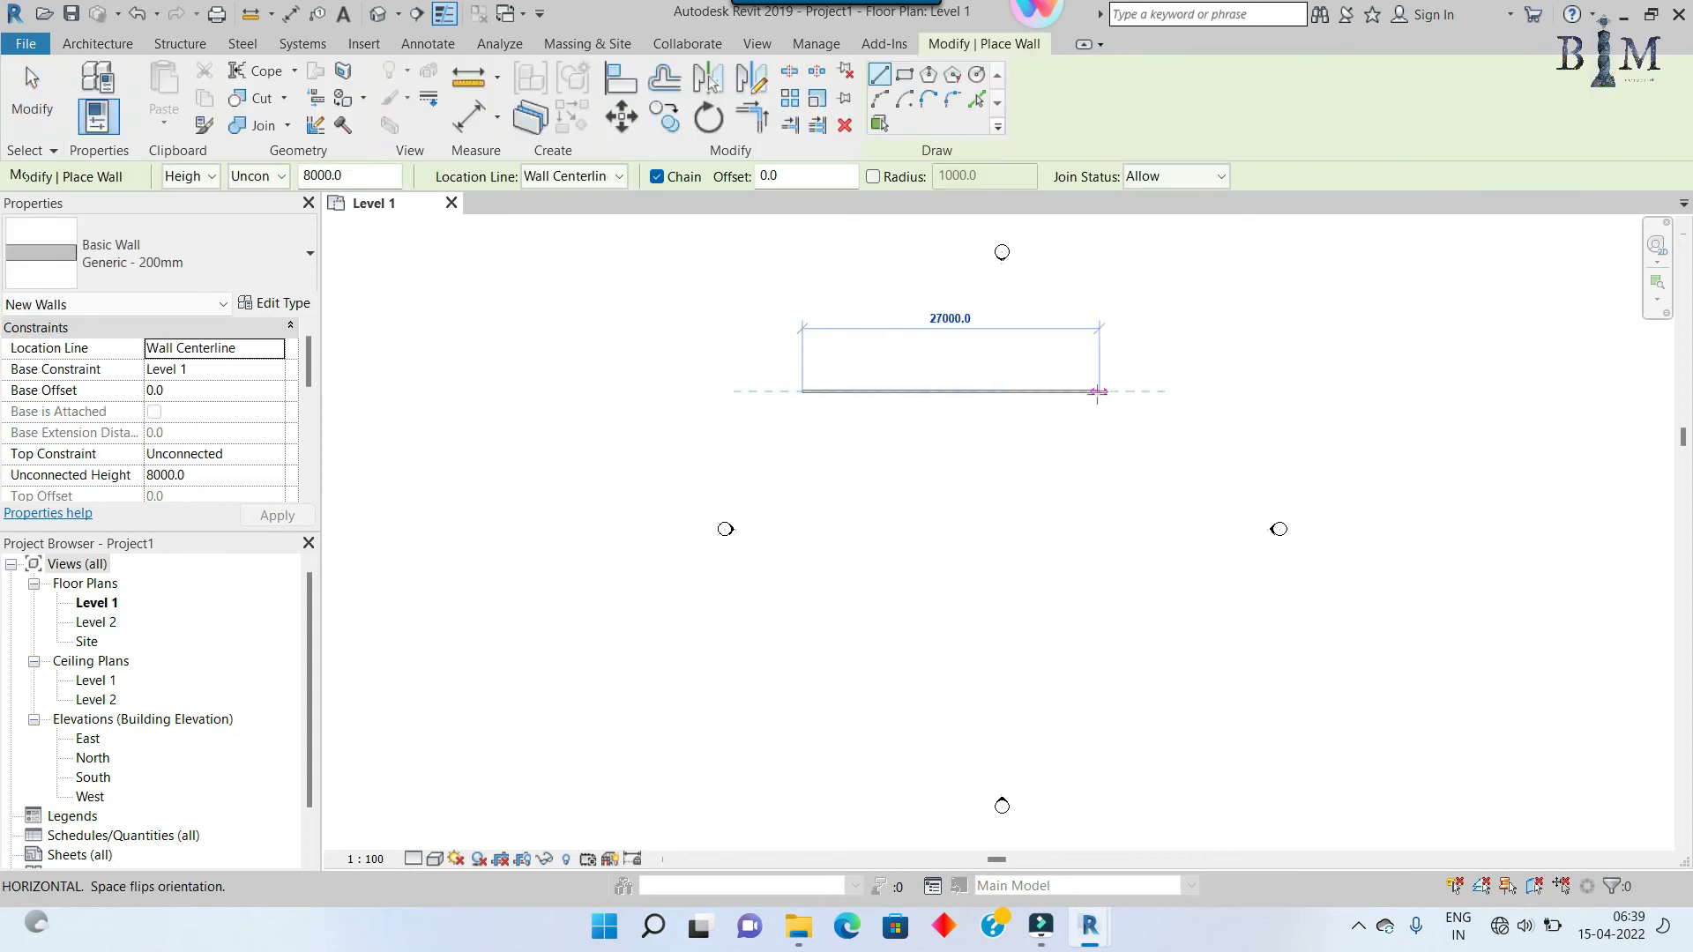
click(1098, 390)
click(1098, 589)
click(977, 588)
right_click(977, 536)
click(998, 551)
right_click(996, 492)
click(1034, 505)
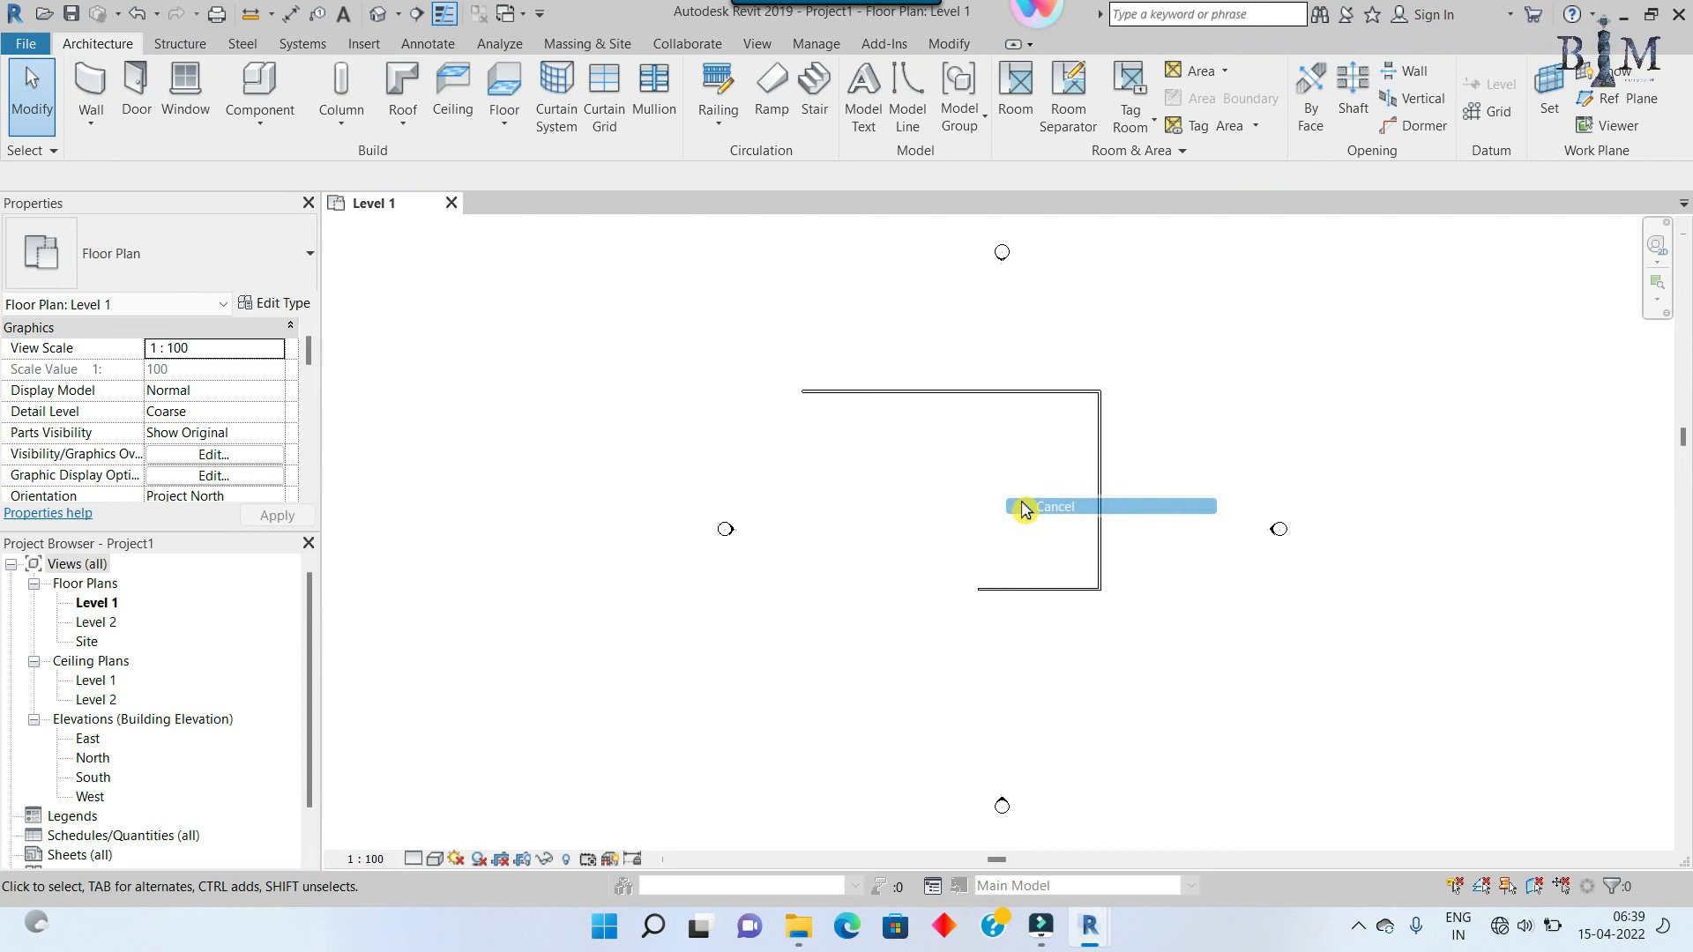
Step: Save the new project in the Practical folder under the file name For test is it central or local
click(28, 45)
click(102, 275)
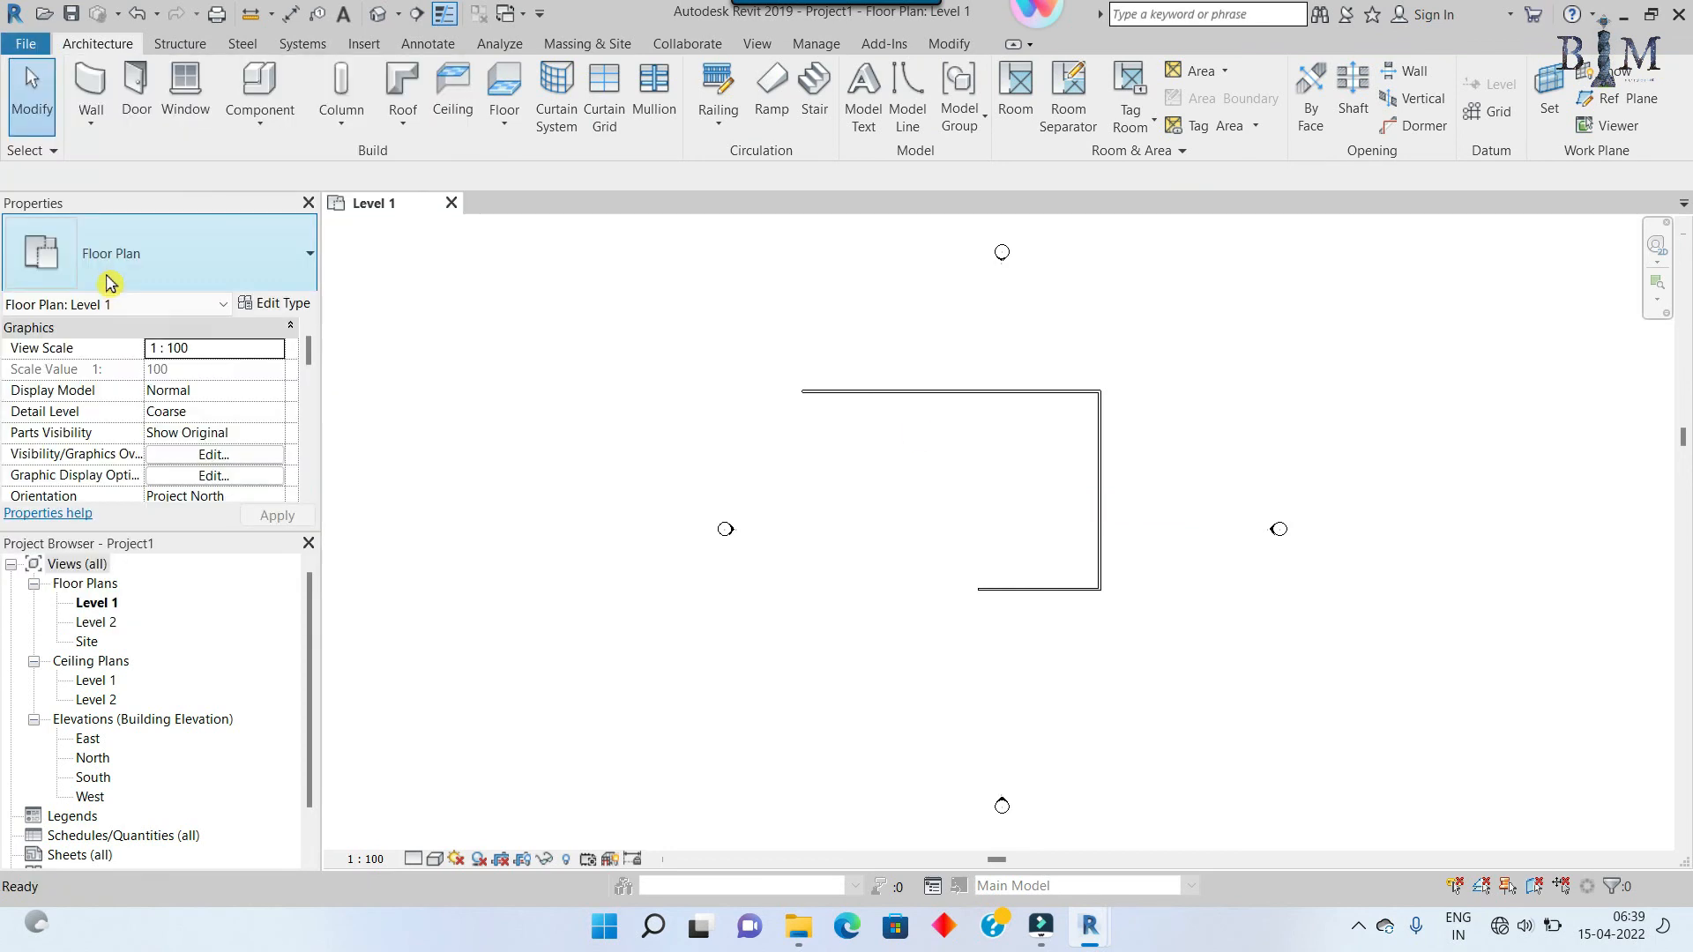
click(533, 653)
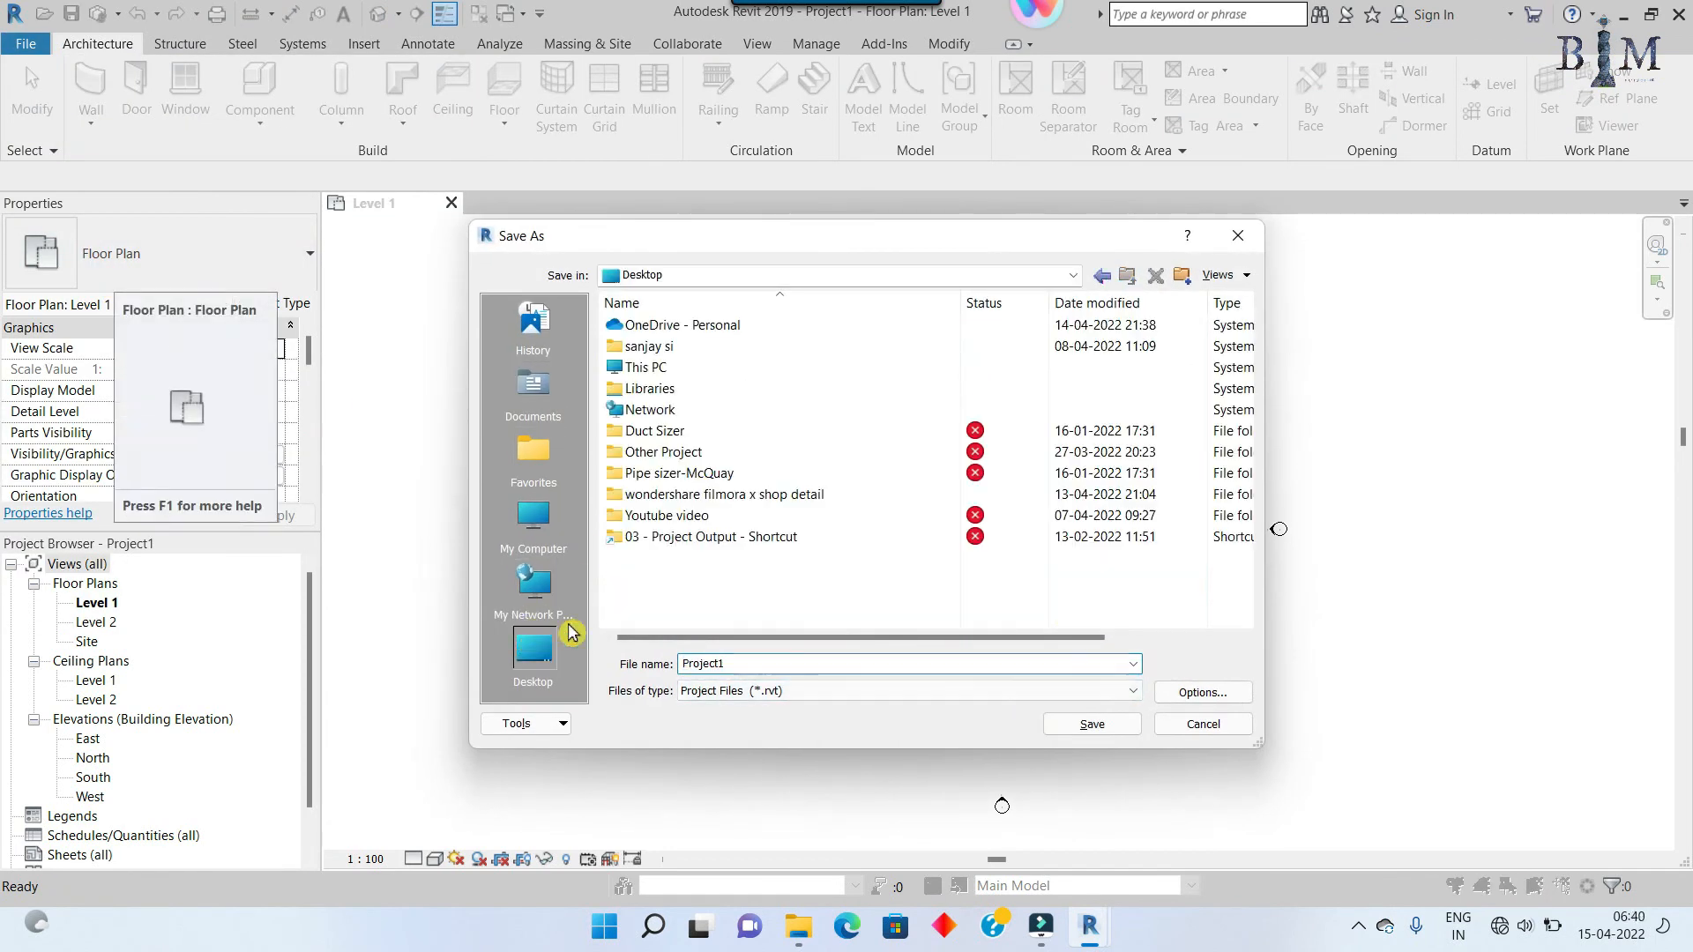
double_click(732, 538)
double_click(775, 495)
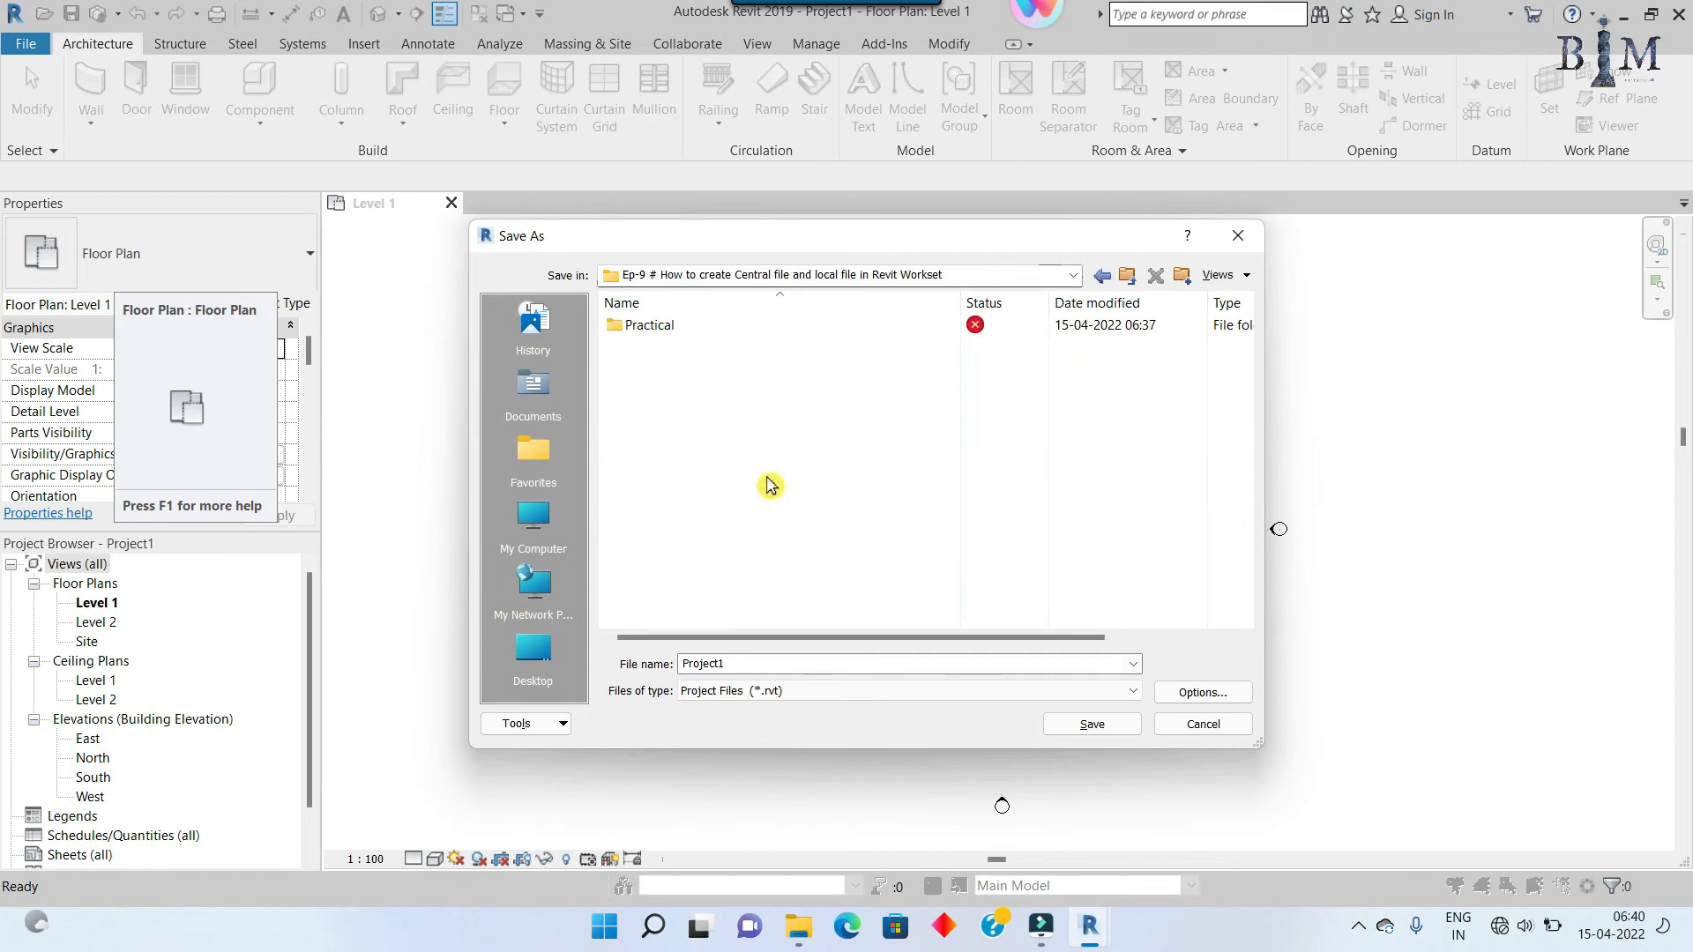
double_click(680, 328)
double_click(755, 663)
text(for)
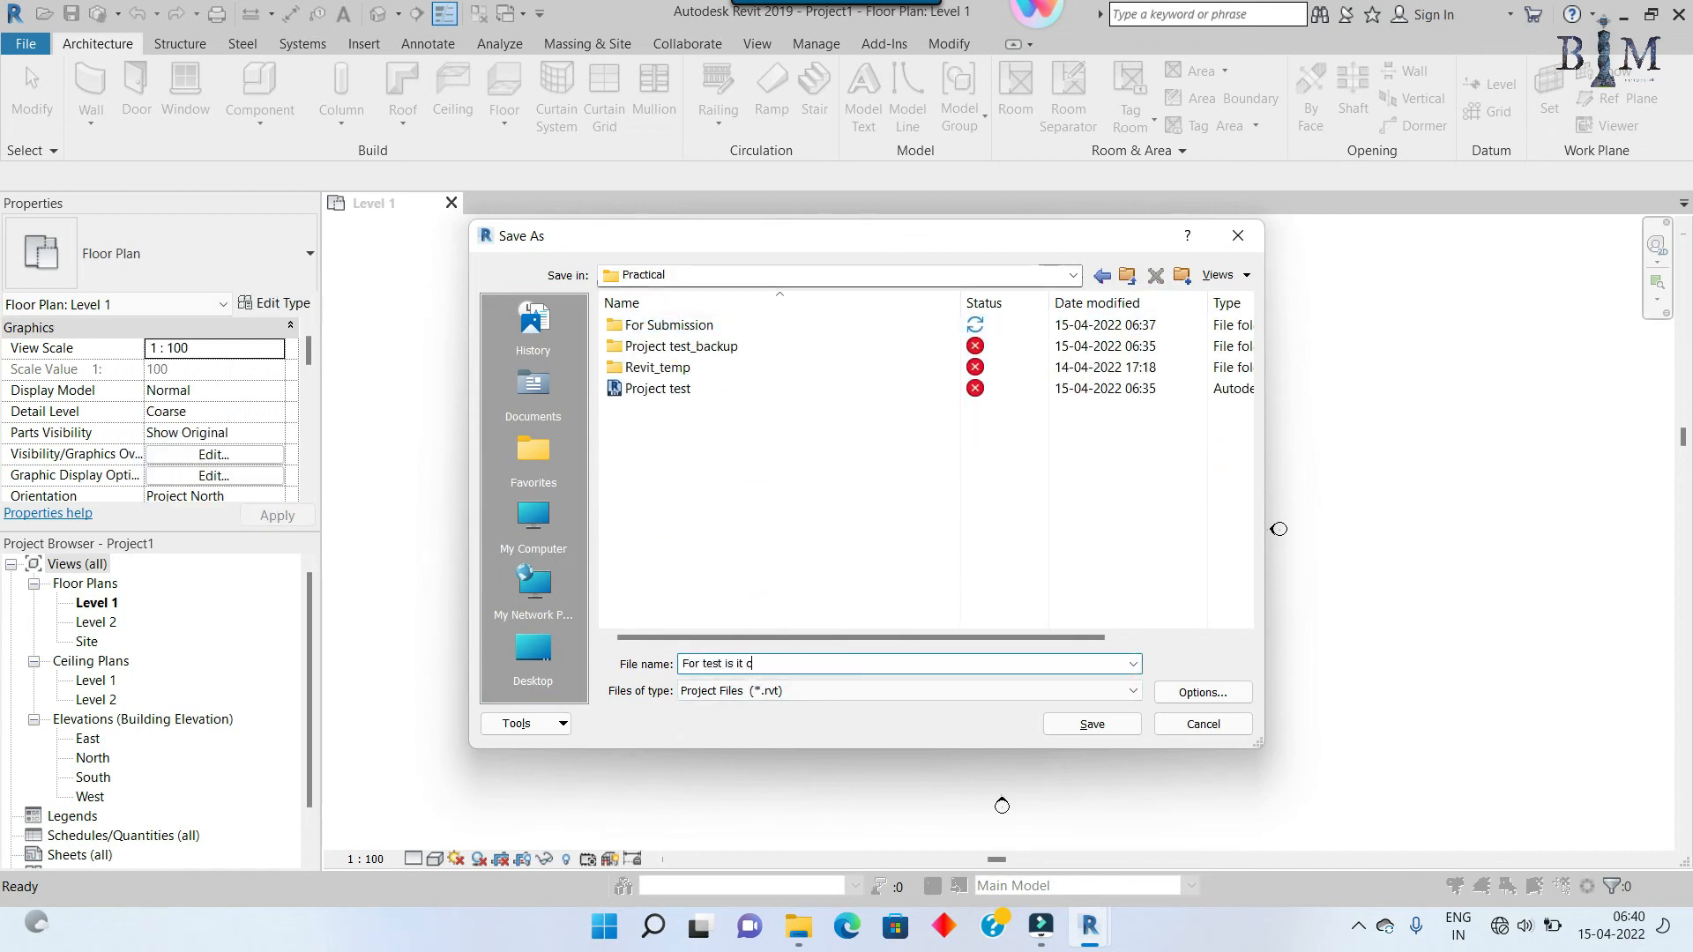
click(1079, 722)
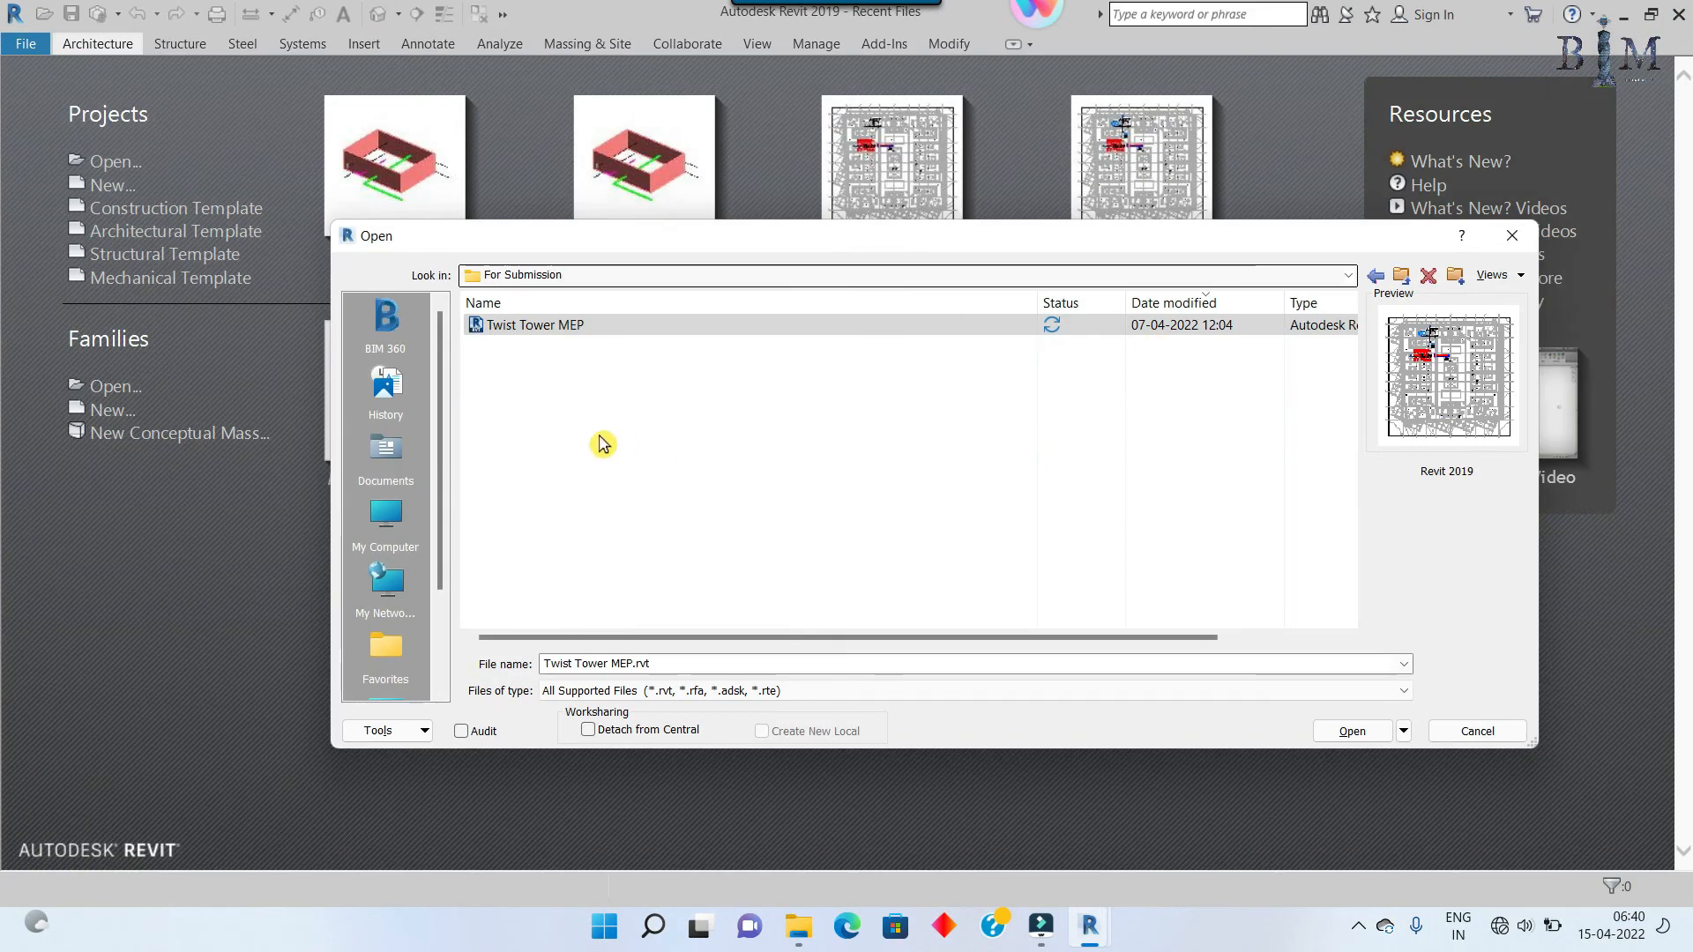
Step: Switch to File Explorer and move the For test is it central or local file from Practical into the For Submission folder
right_click(601, 441)
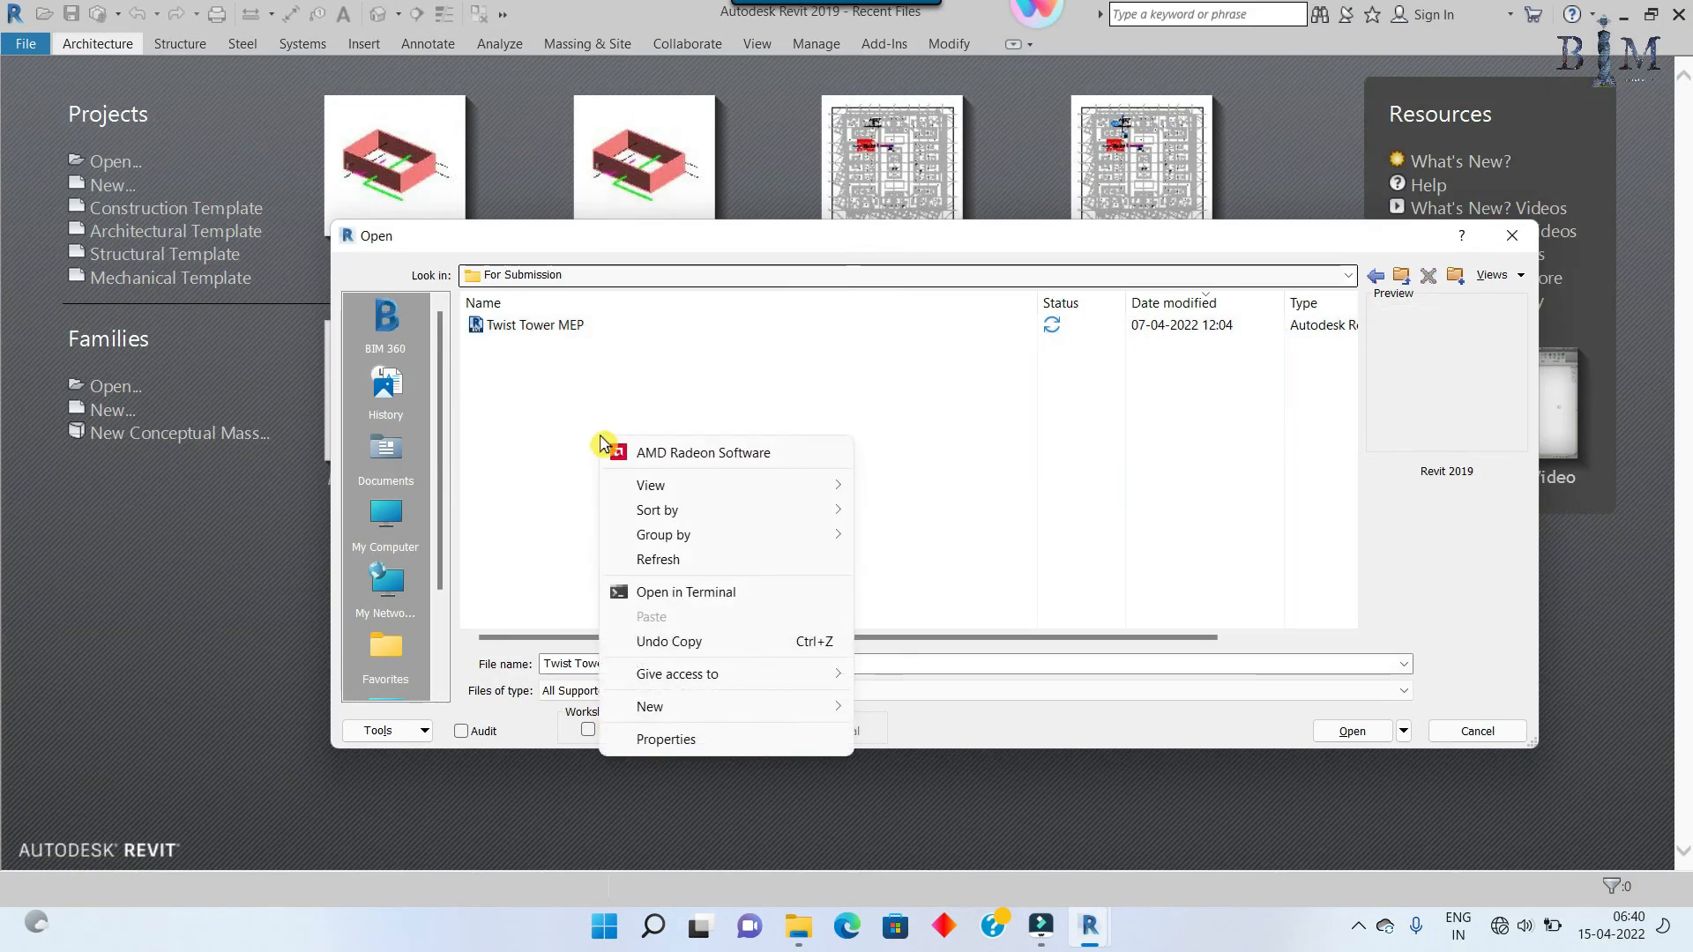
click(690, 559)
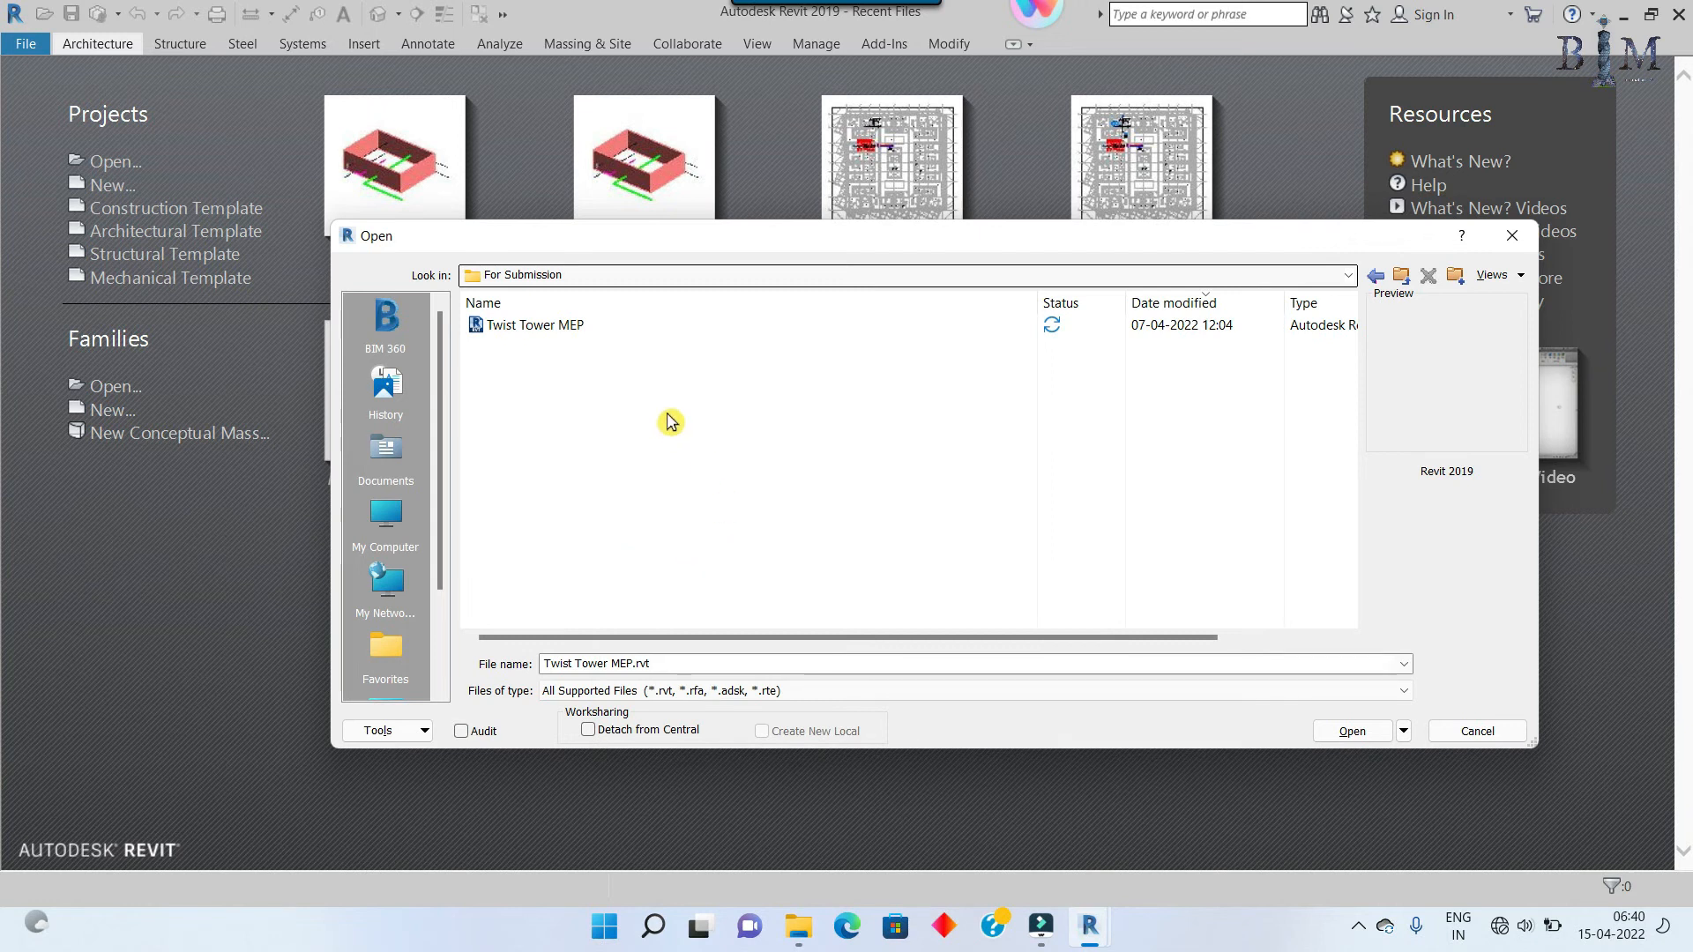
click(798, 926)
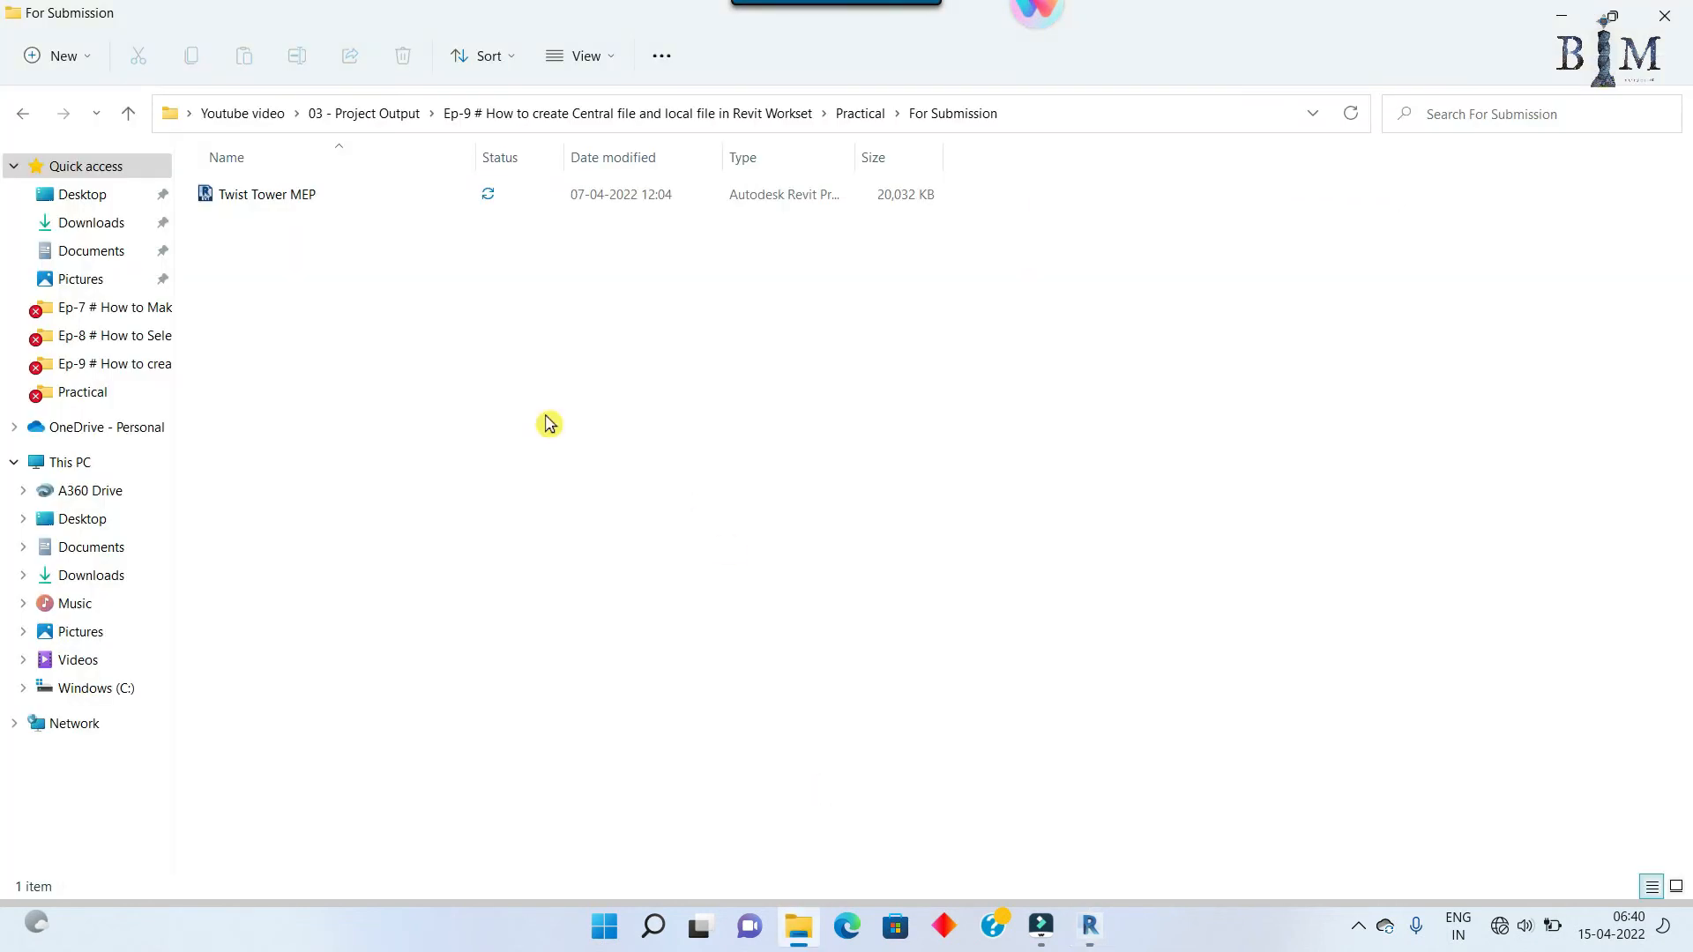
click(862, 119)
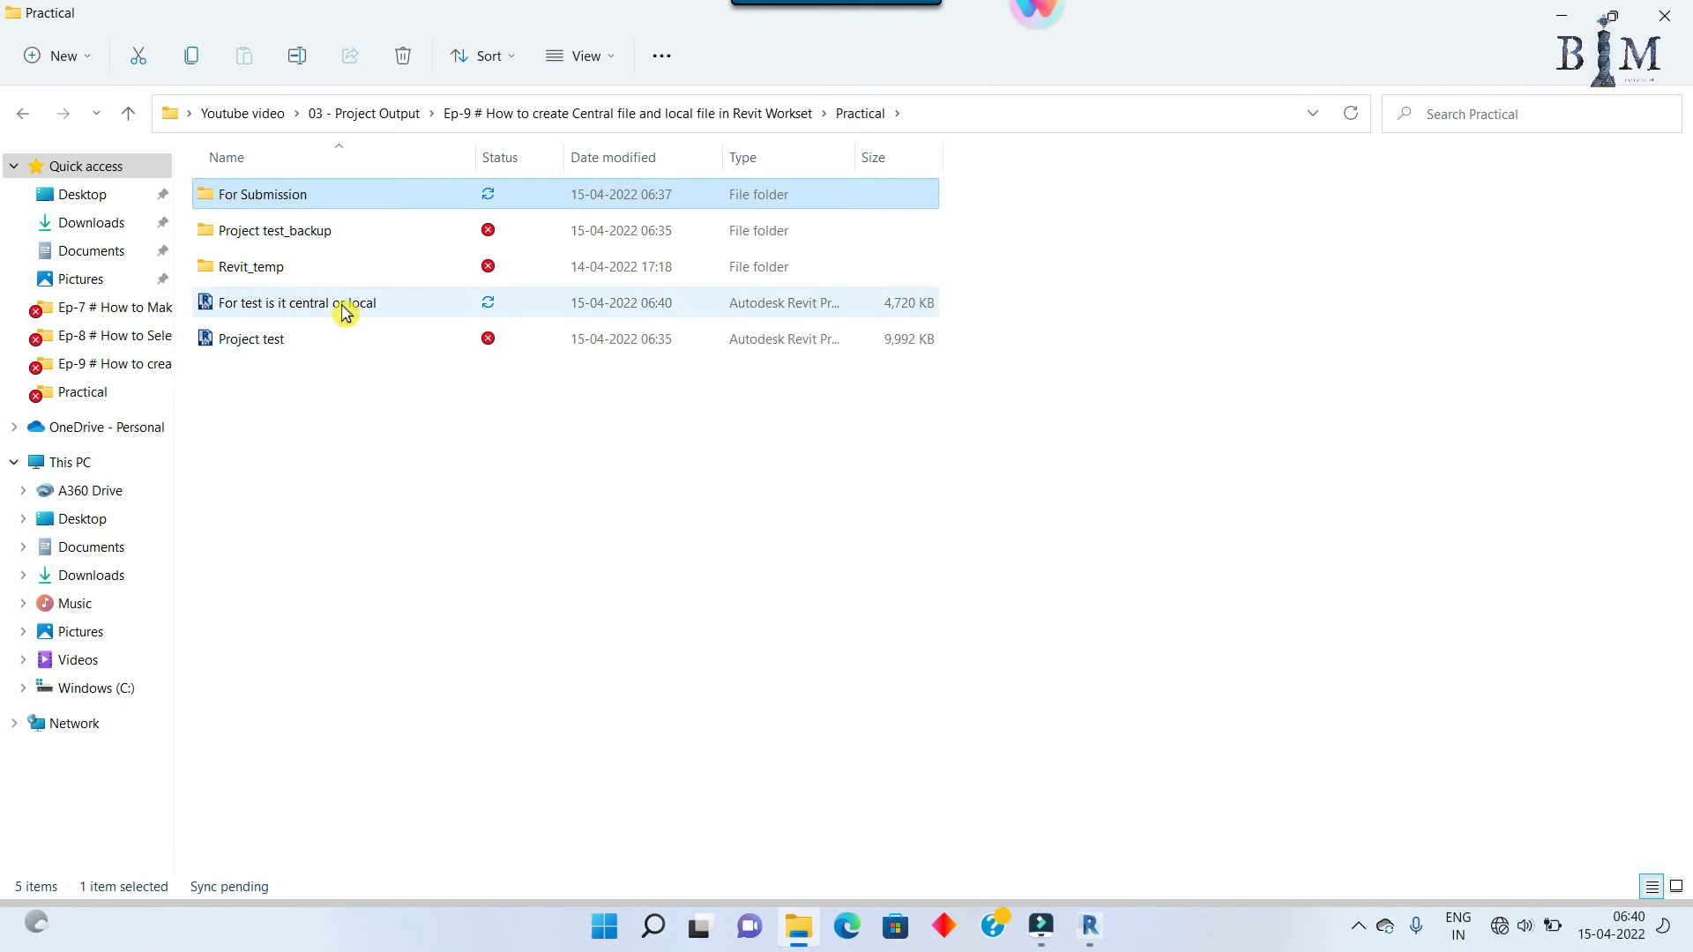
click(344, 308)
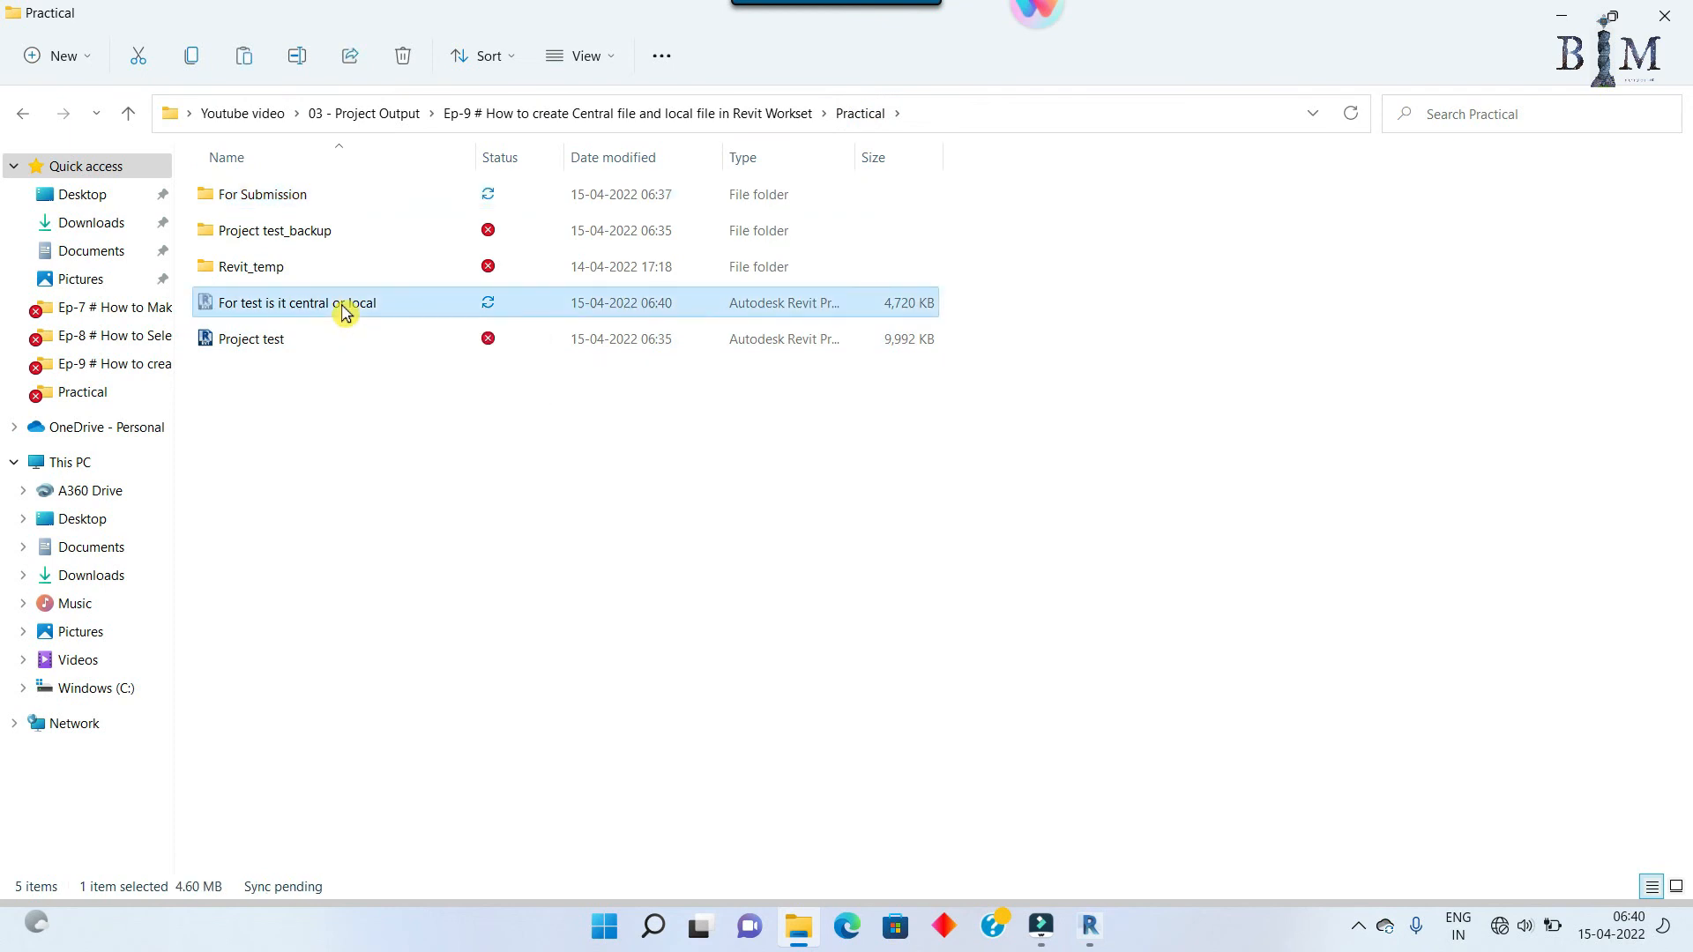
double_click(315, 196)
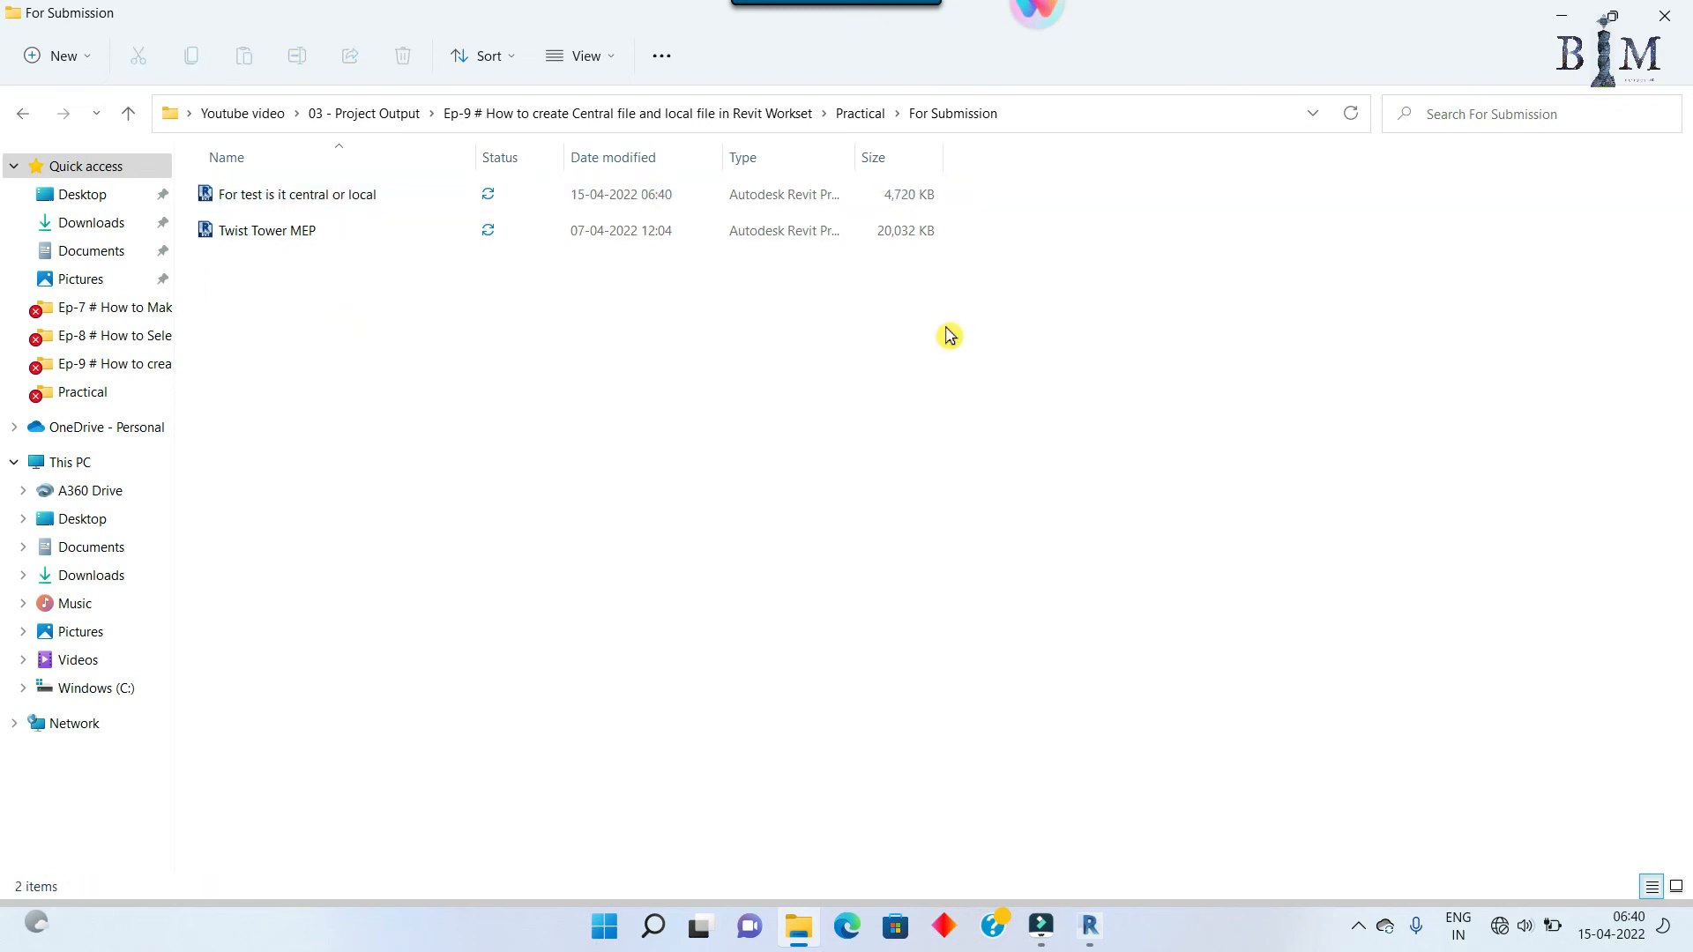
click(1561, 16)
Step: Back in Revit, refresh the For Submission listing and select the test file to check which worksharing options it offers
right_click(599, 415)
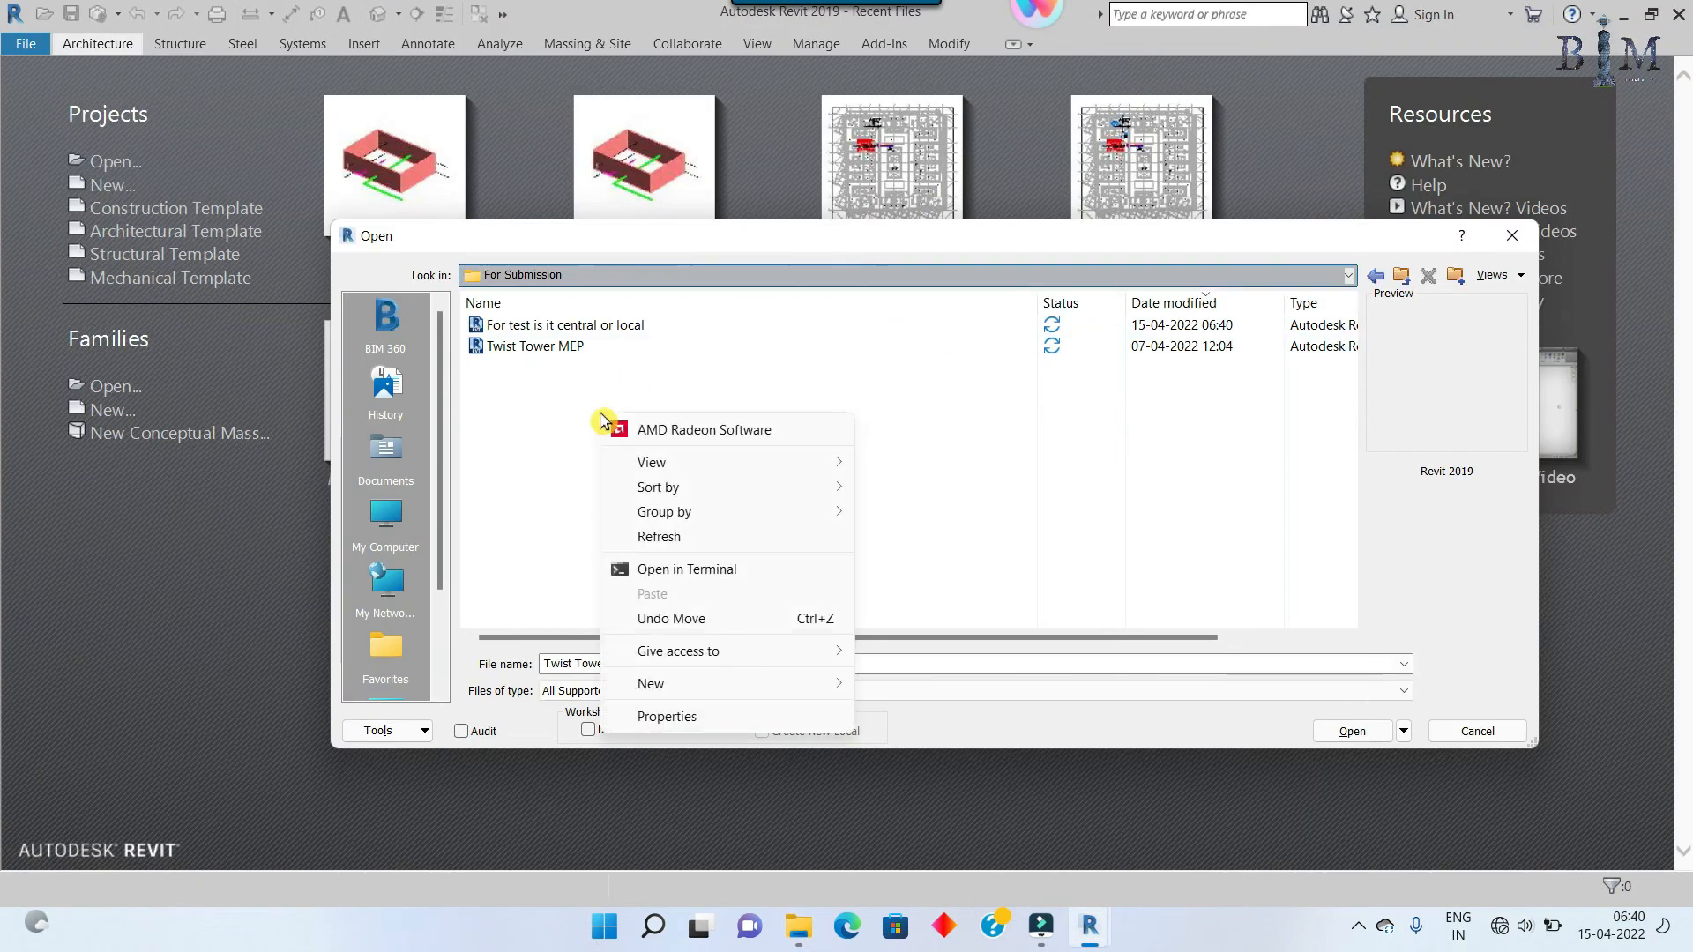
click(640, 540)
click(608, 328)
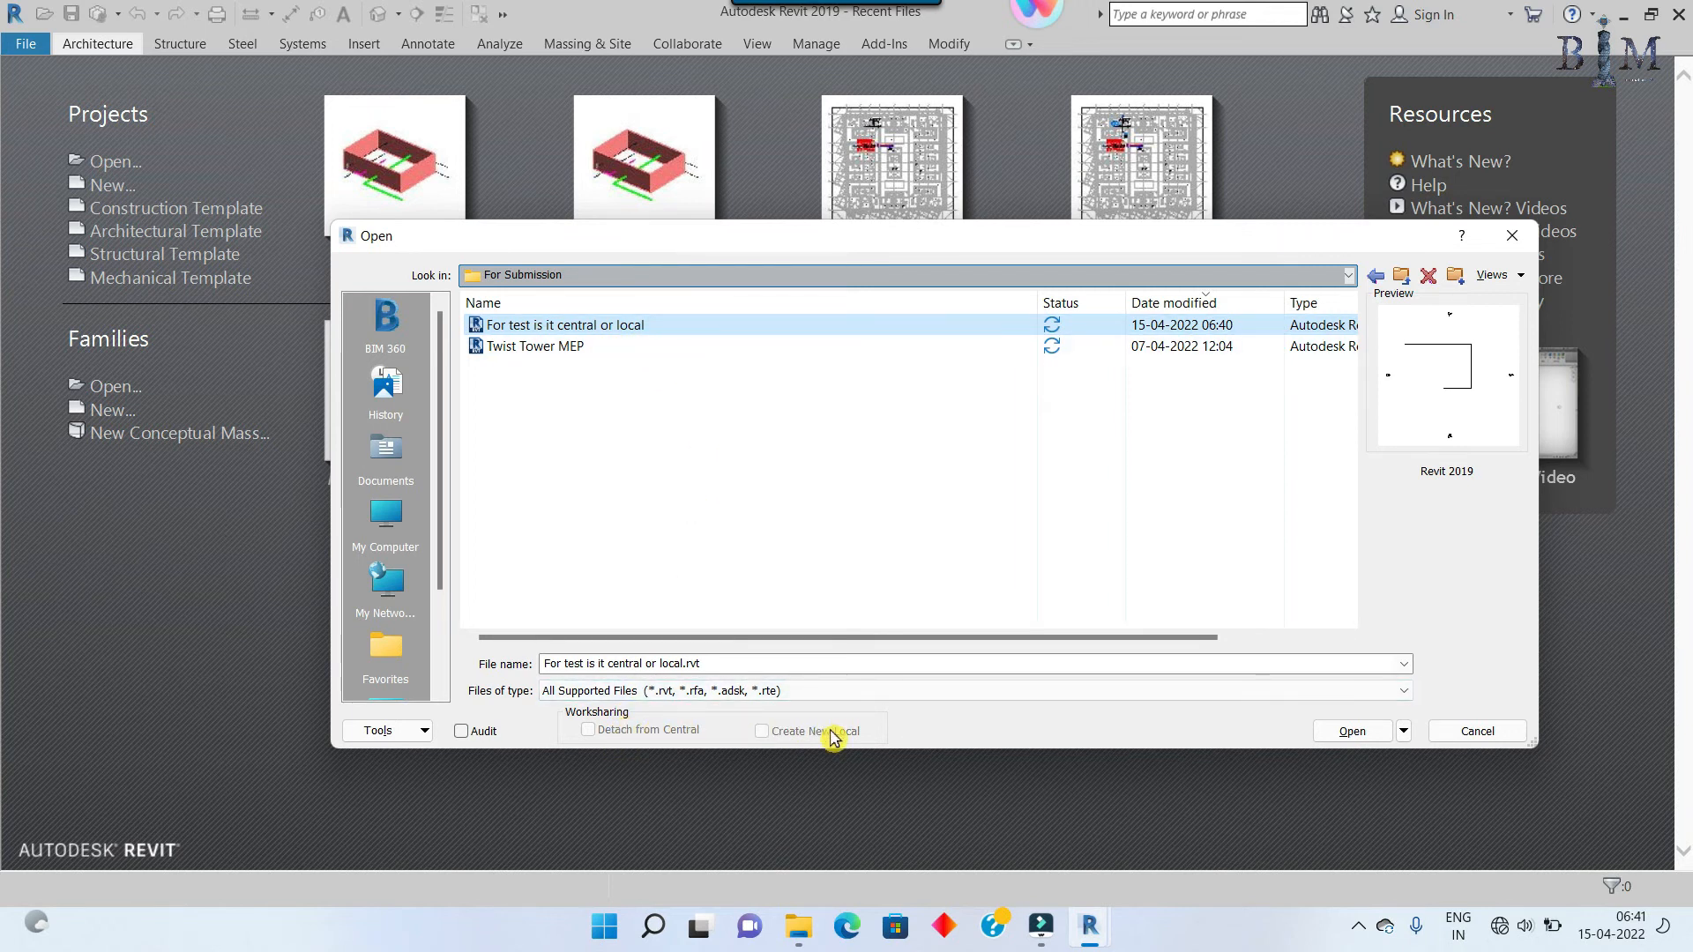
Step: Open Twist Tower MEP detached from central with its worksets preserved, ignoring the unresolved references
click(586, 348)
click(591, 731)
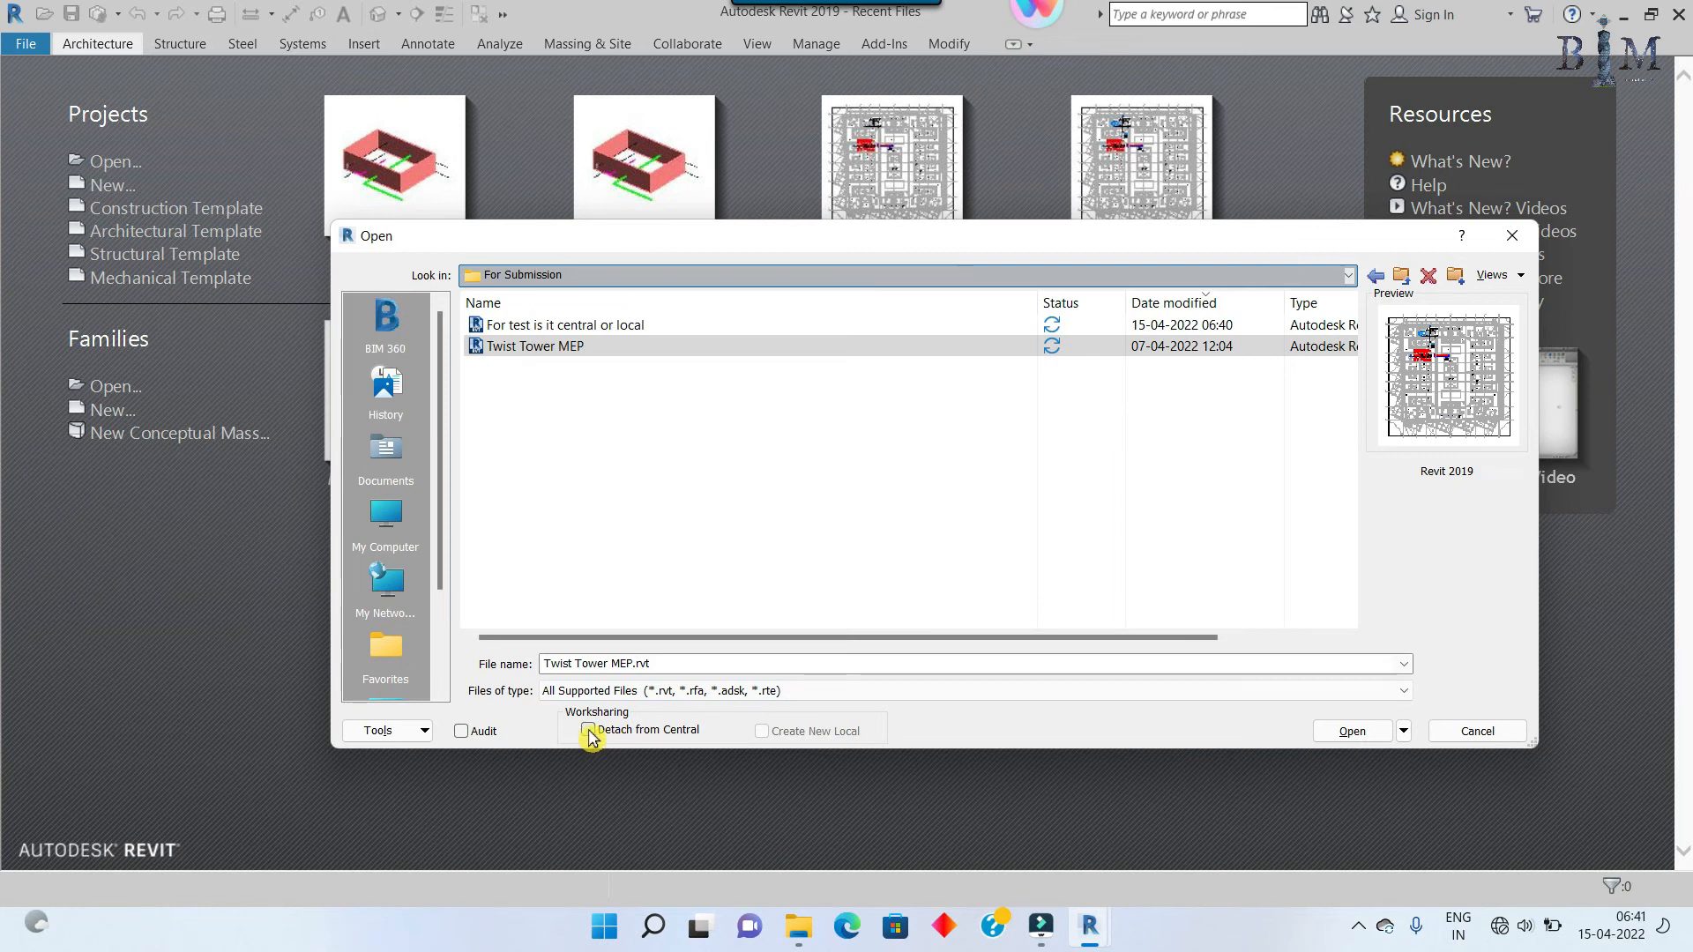
click(588, 731)
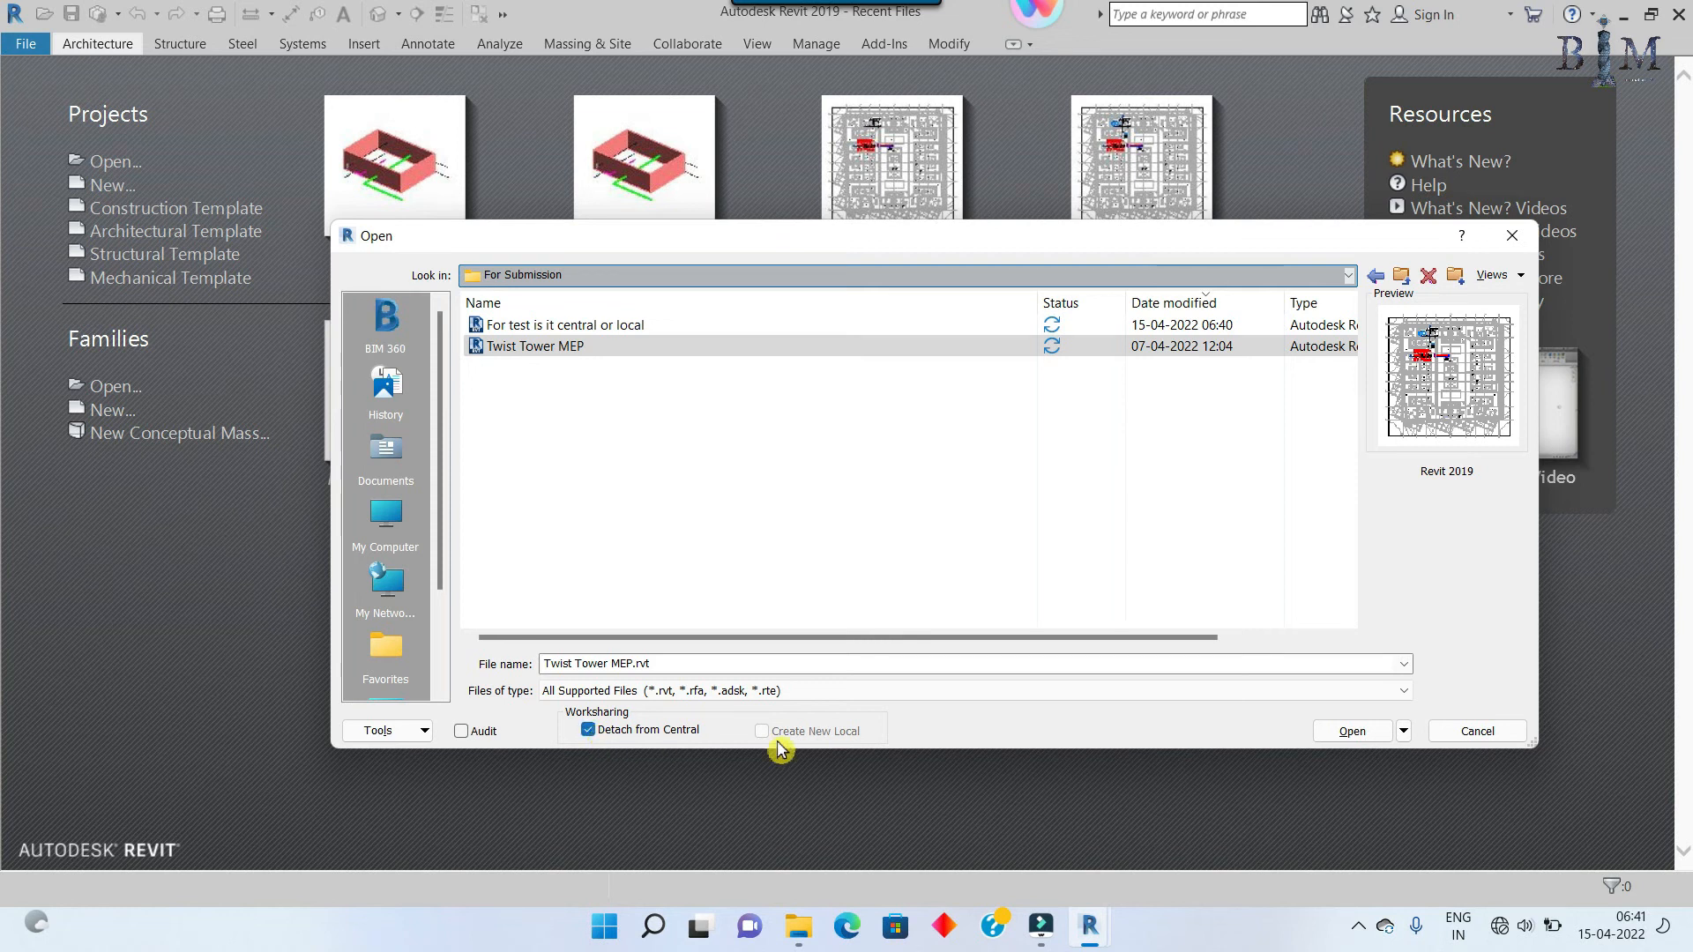
click(1352, 731)
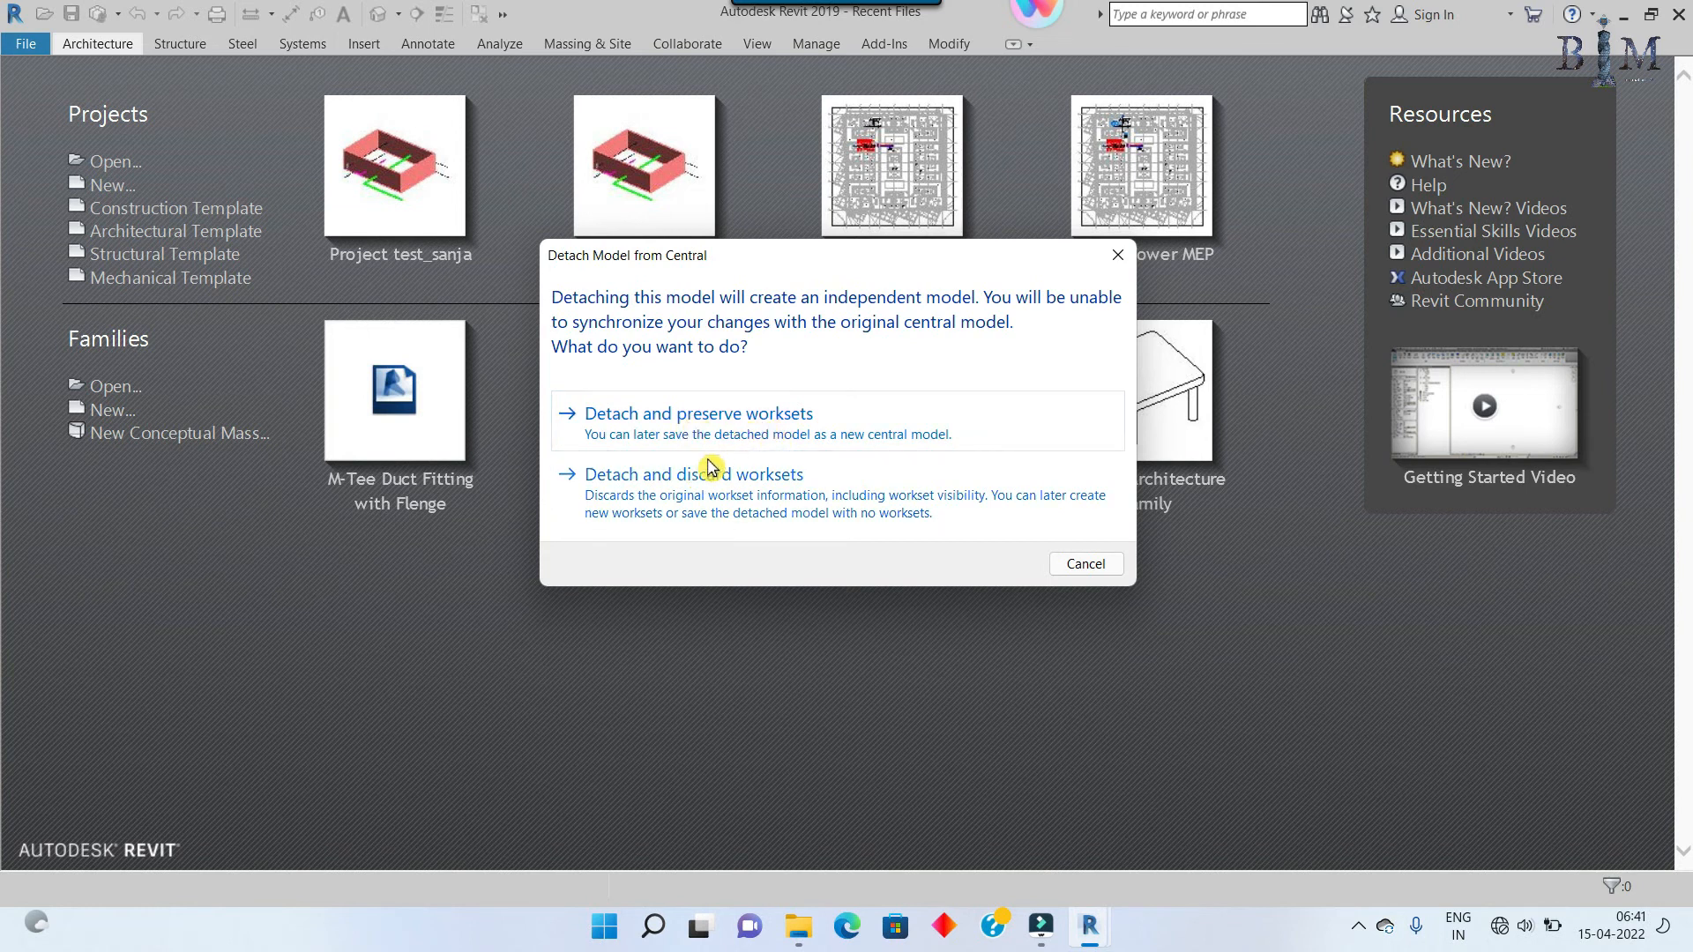
click(752, 420)
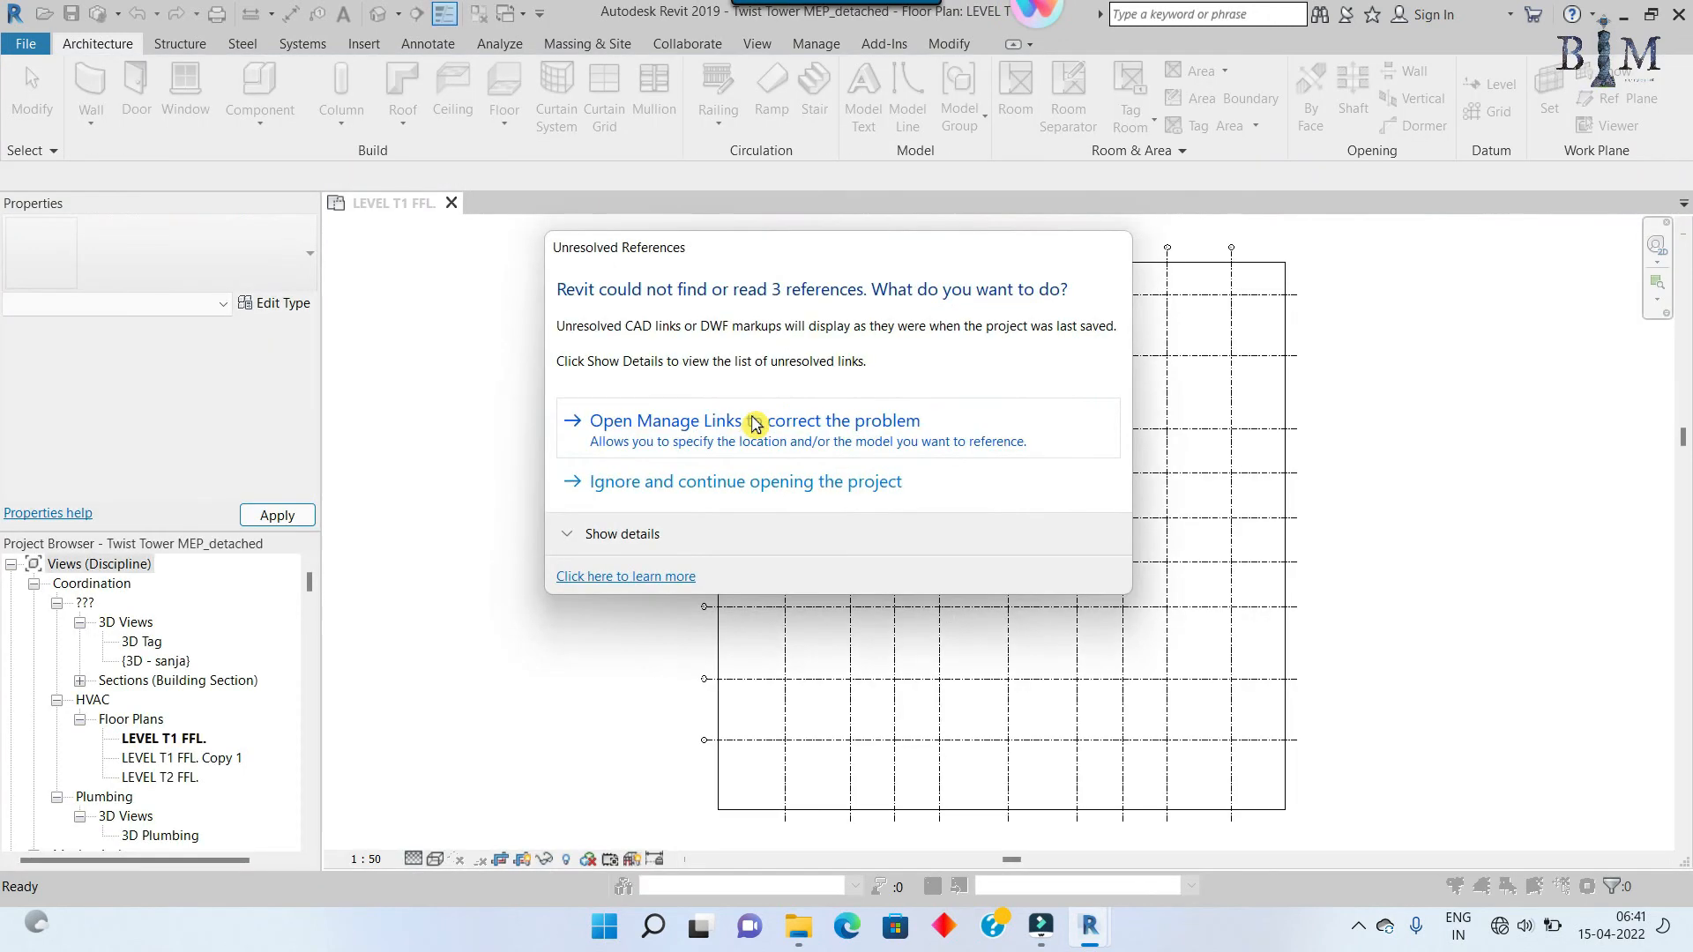
click(693, 483)
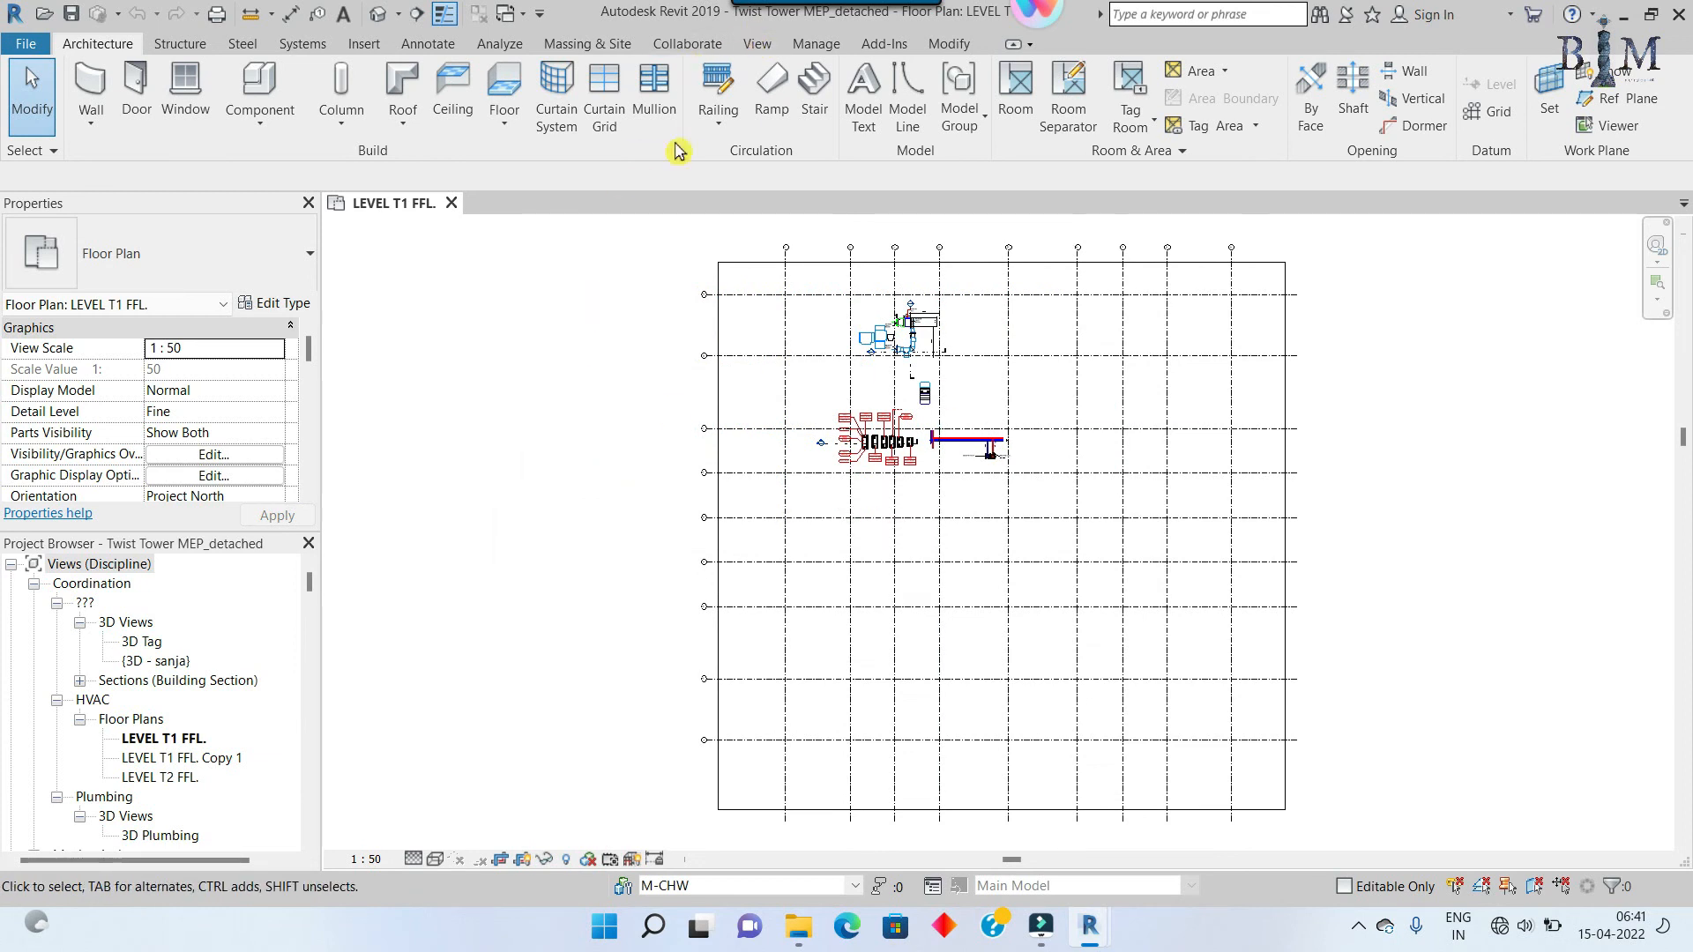
Step: Open Manage Links and check the IFC, CAD Formats and Revit link lists of the detached model
scroll(1069, 382, up, 2)
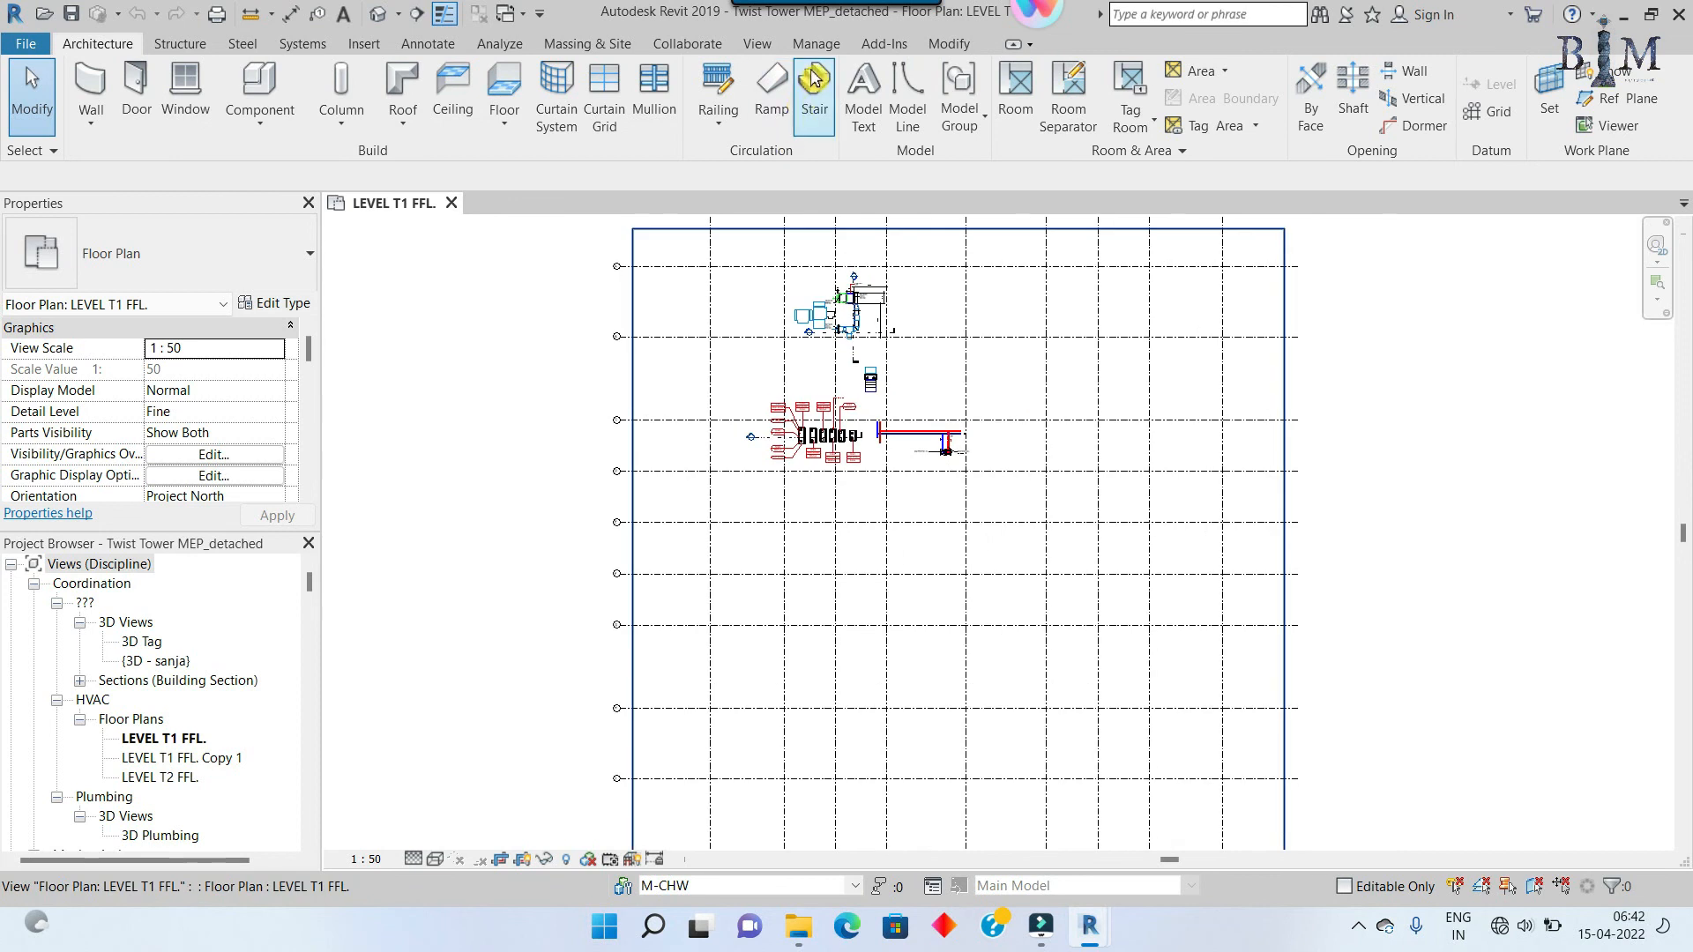
click(360, 44)
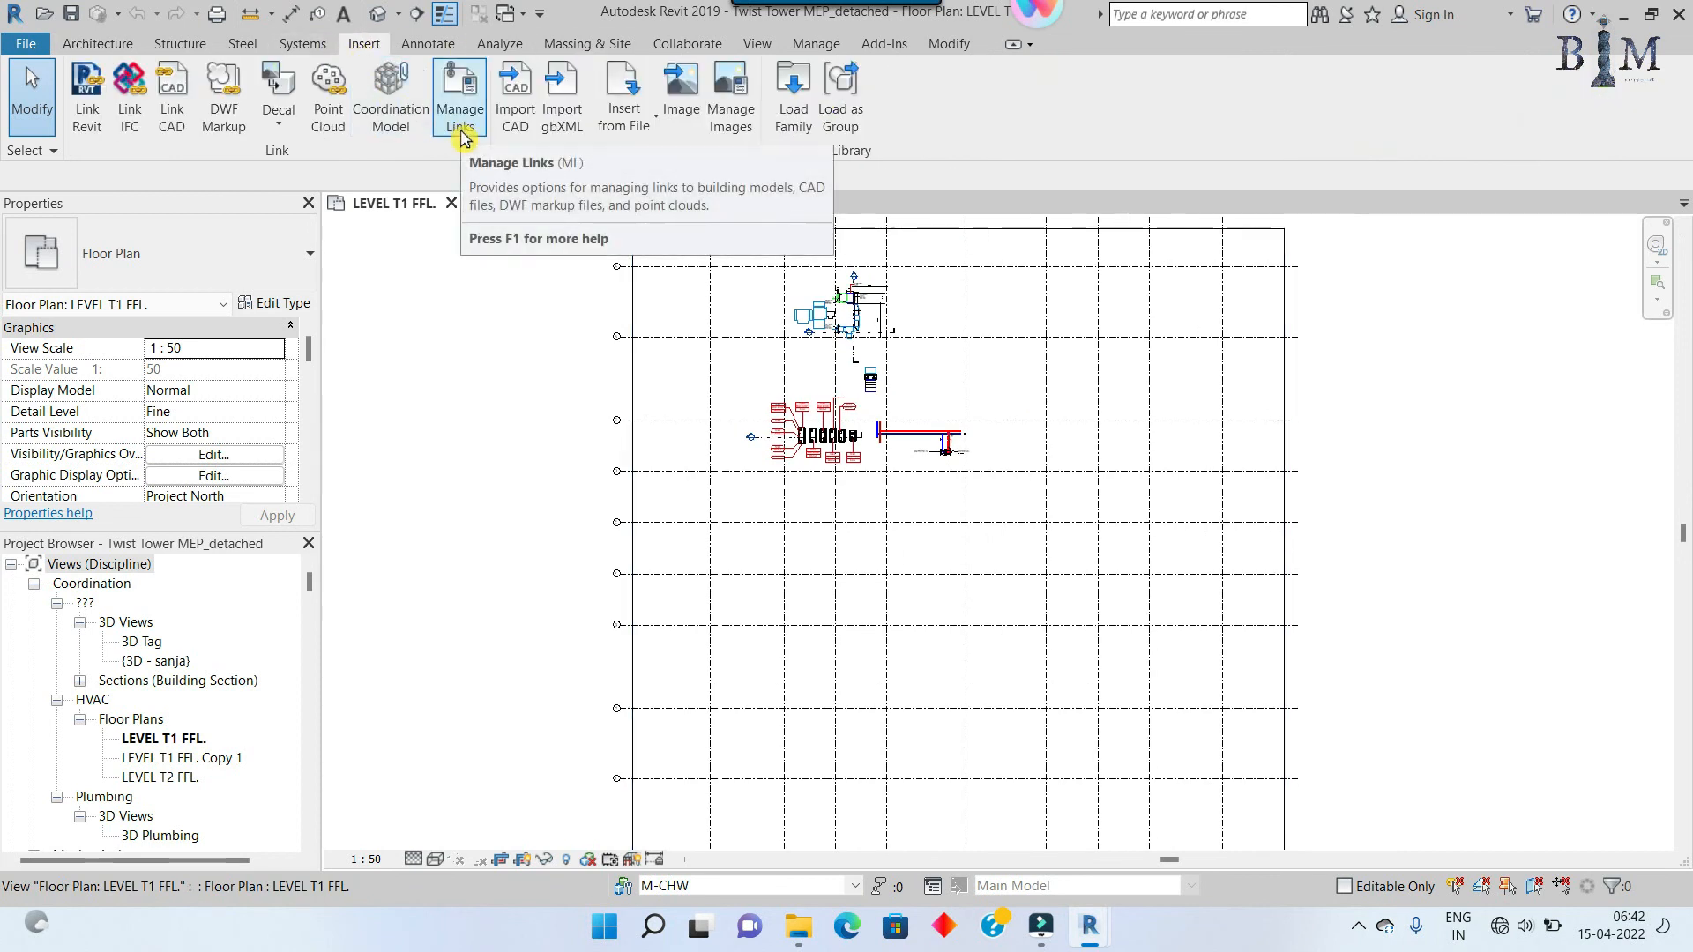
click(457, 81)
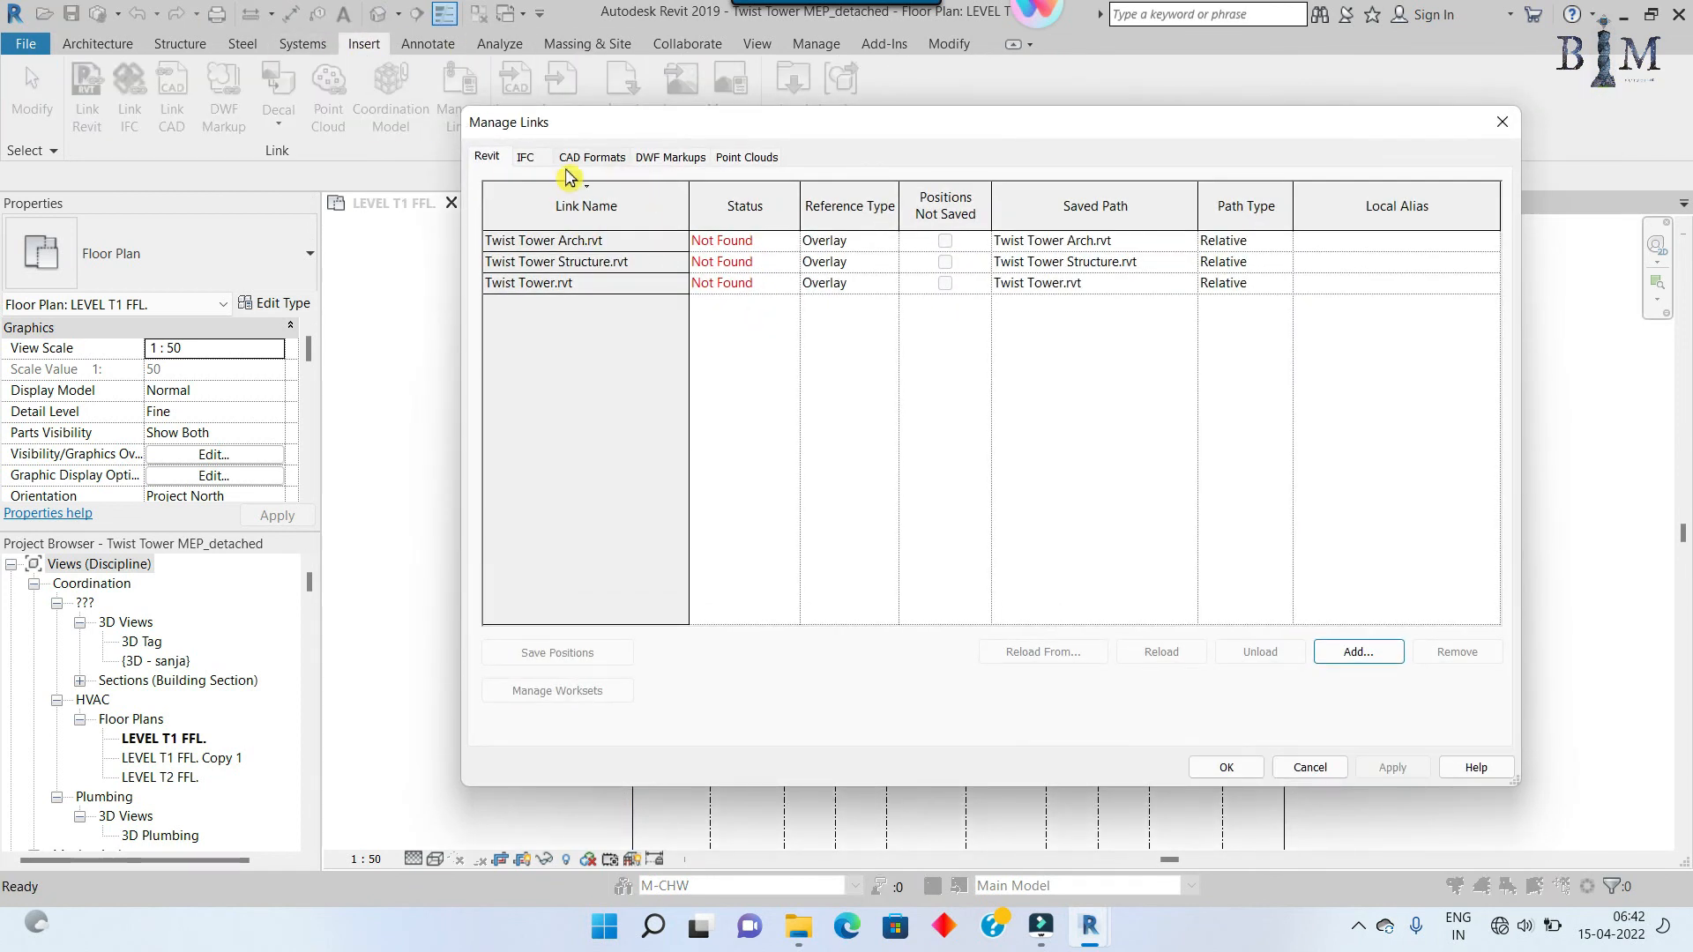
click(527, 158)
click(591, 160)
click(489, 159)
Step: Reload the Twist Tower Arch.rvt link from the 00 - Project folder under Youtube video
click(624, 241)
click(1033, 652)
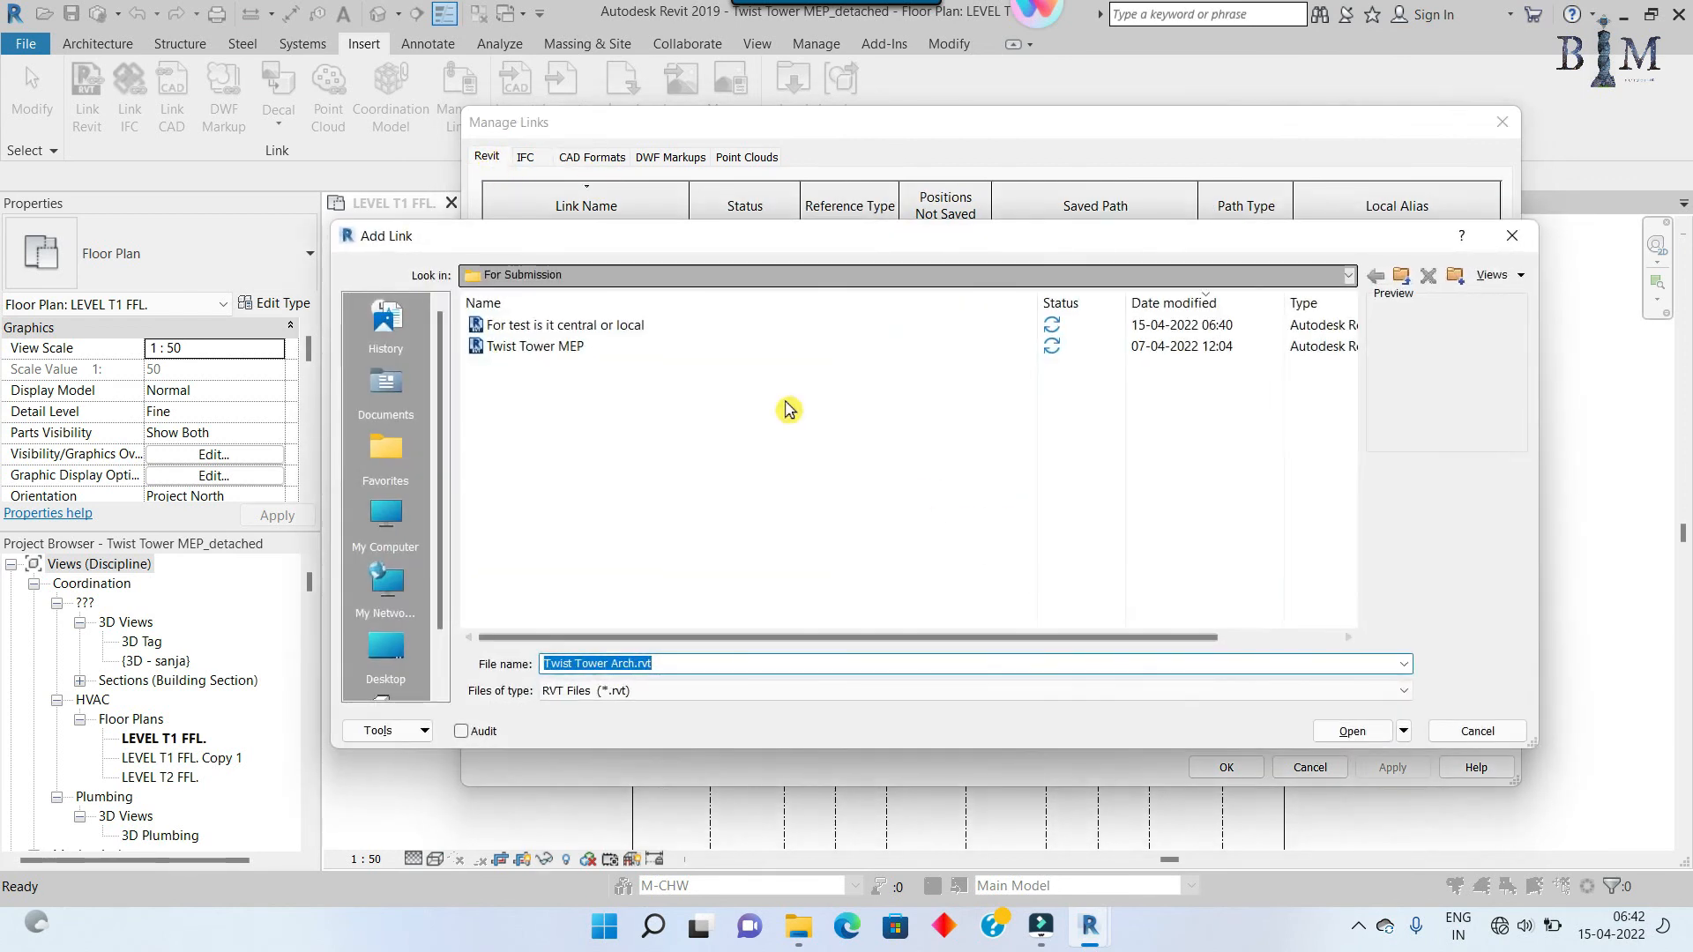
click(1402, 276)
click(1402, 276)
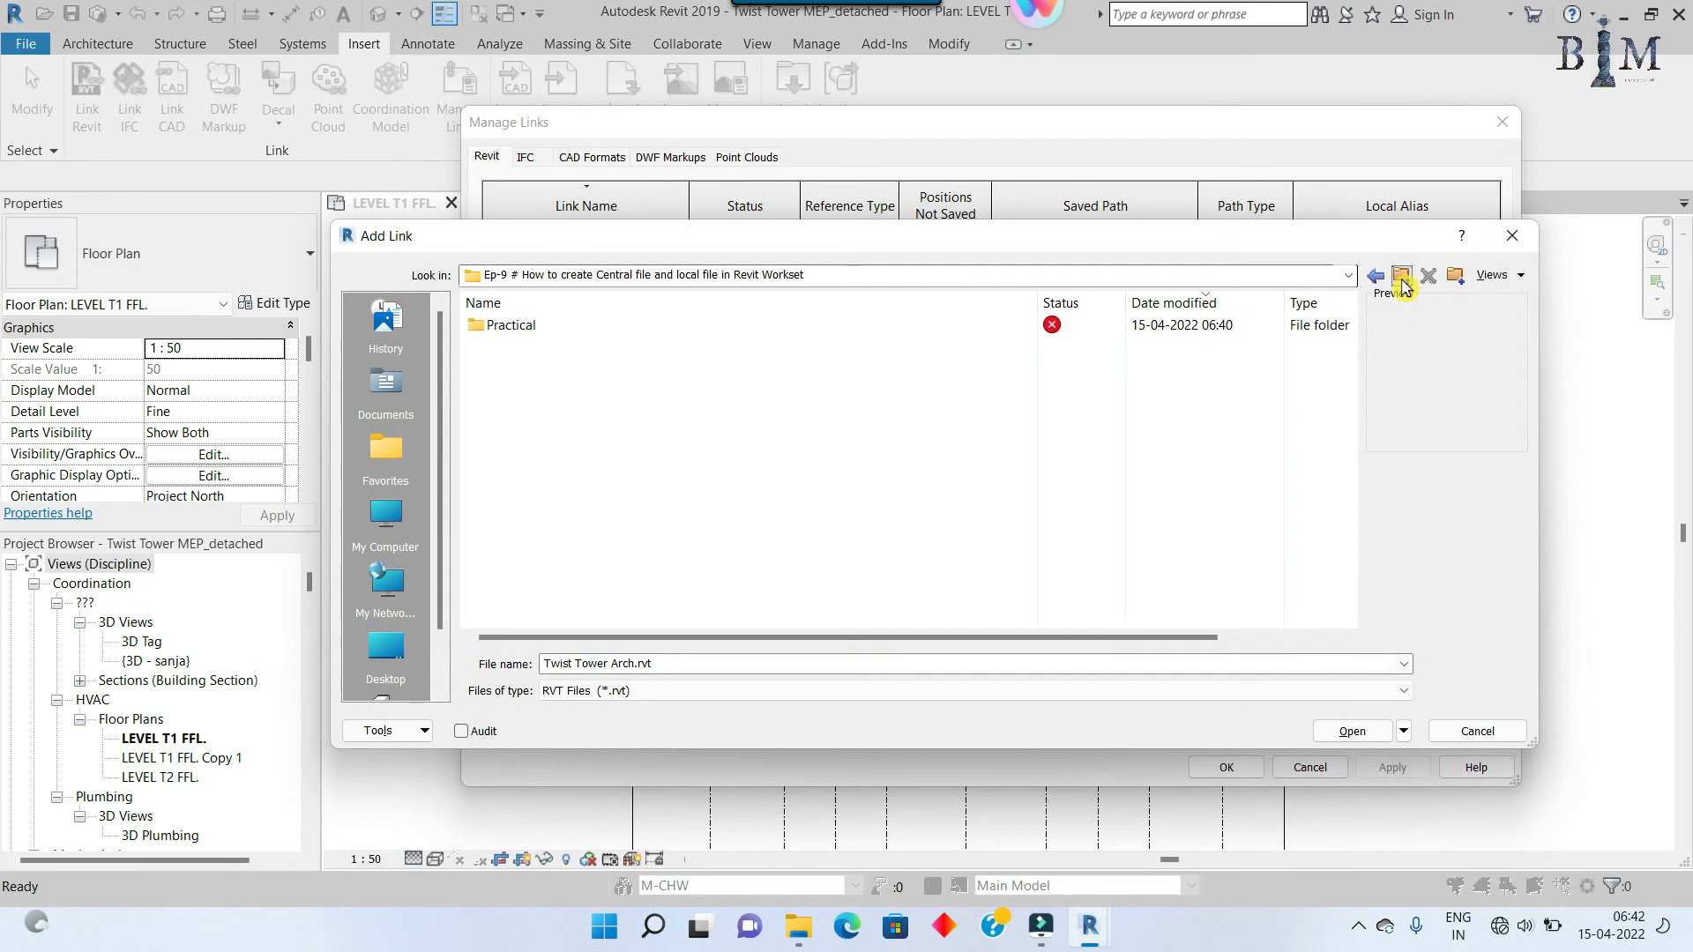
click(1401, 276)
click(1402, 276)
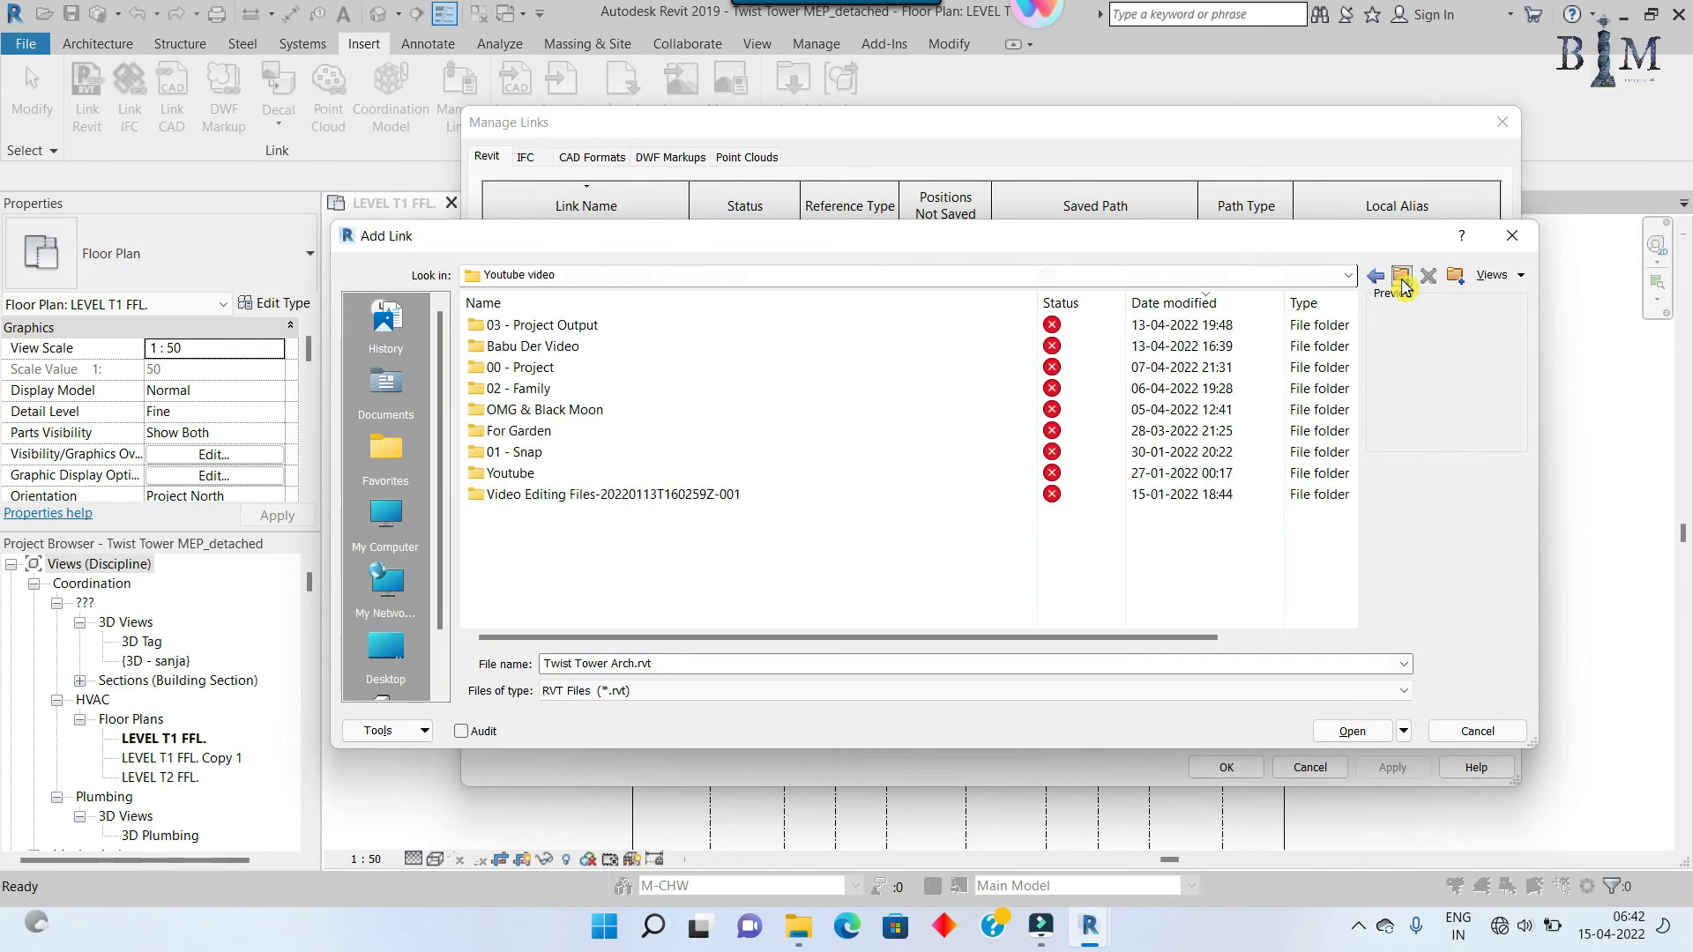
double_click(661, 369)
drag(699, 237, 736, 361)
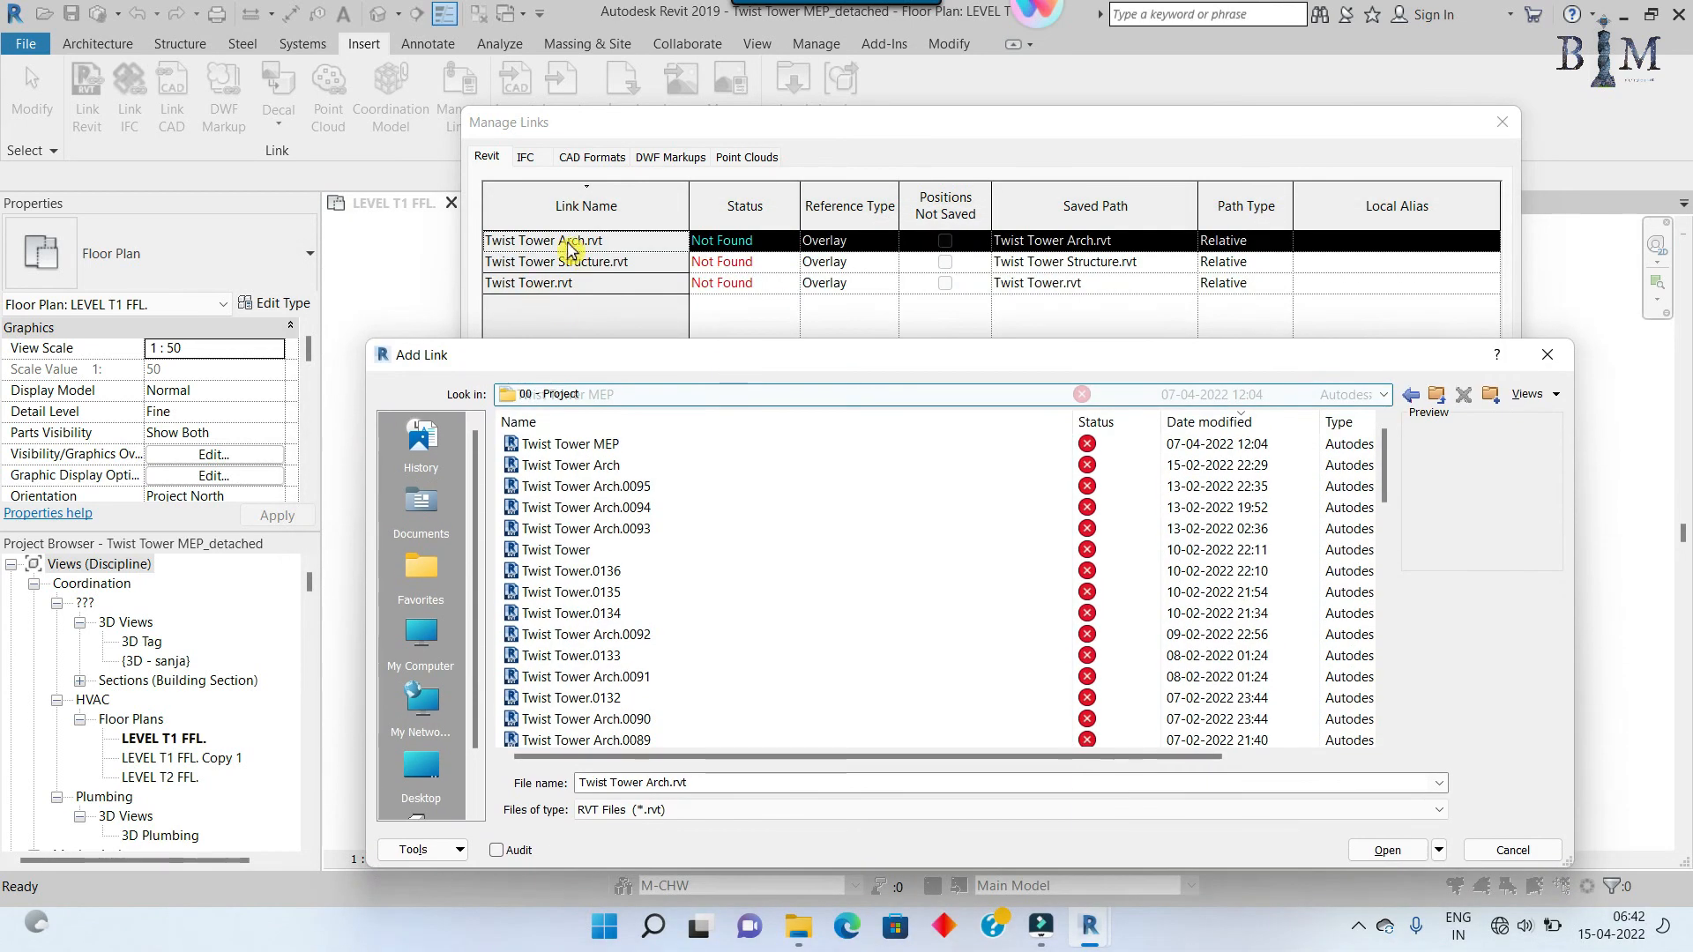
click(660, 469)
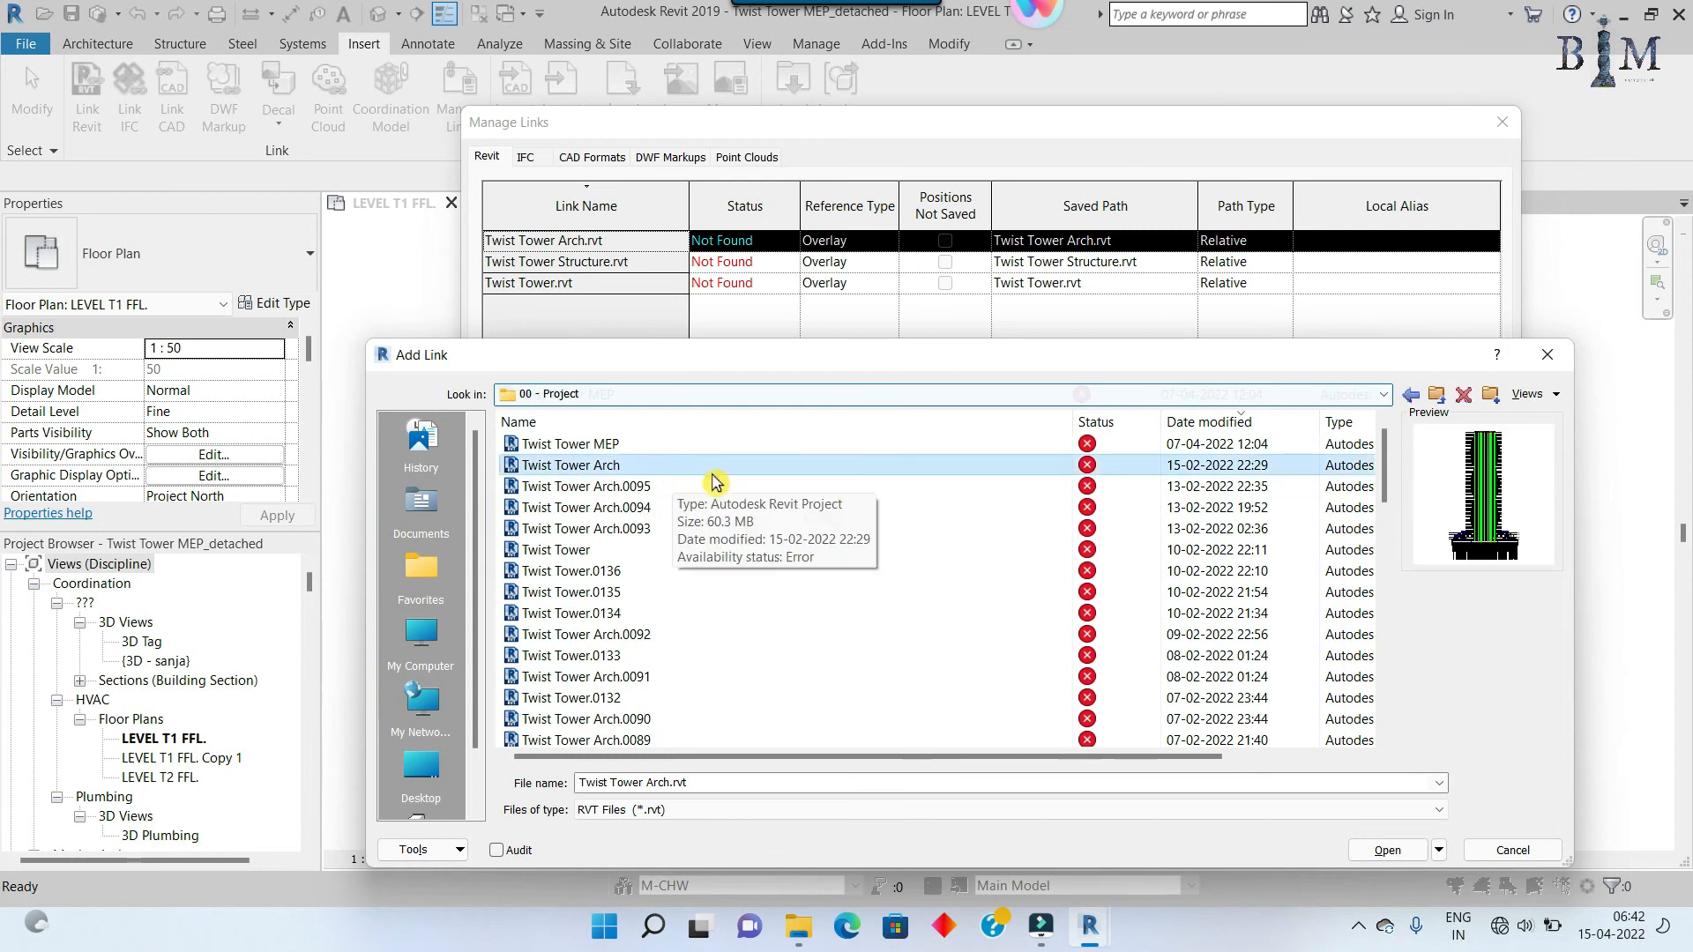
click(1387, 850)
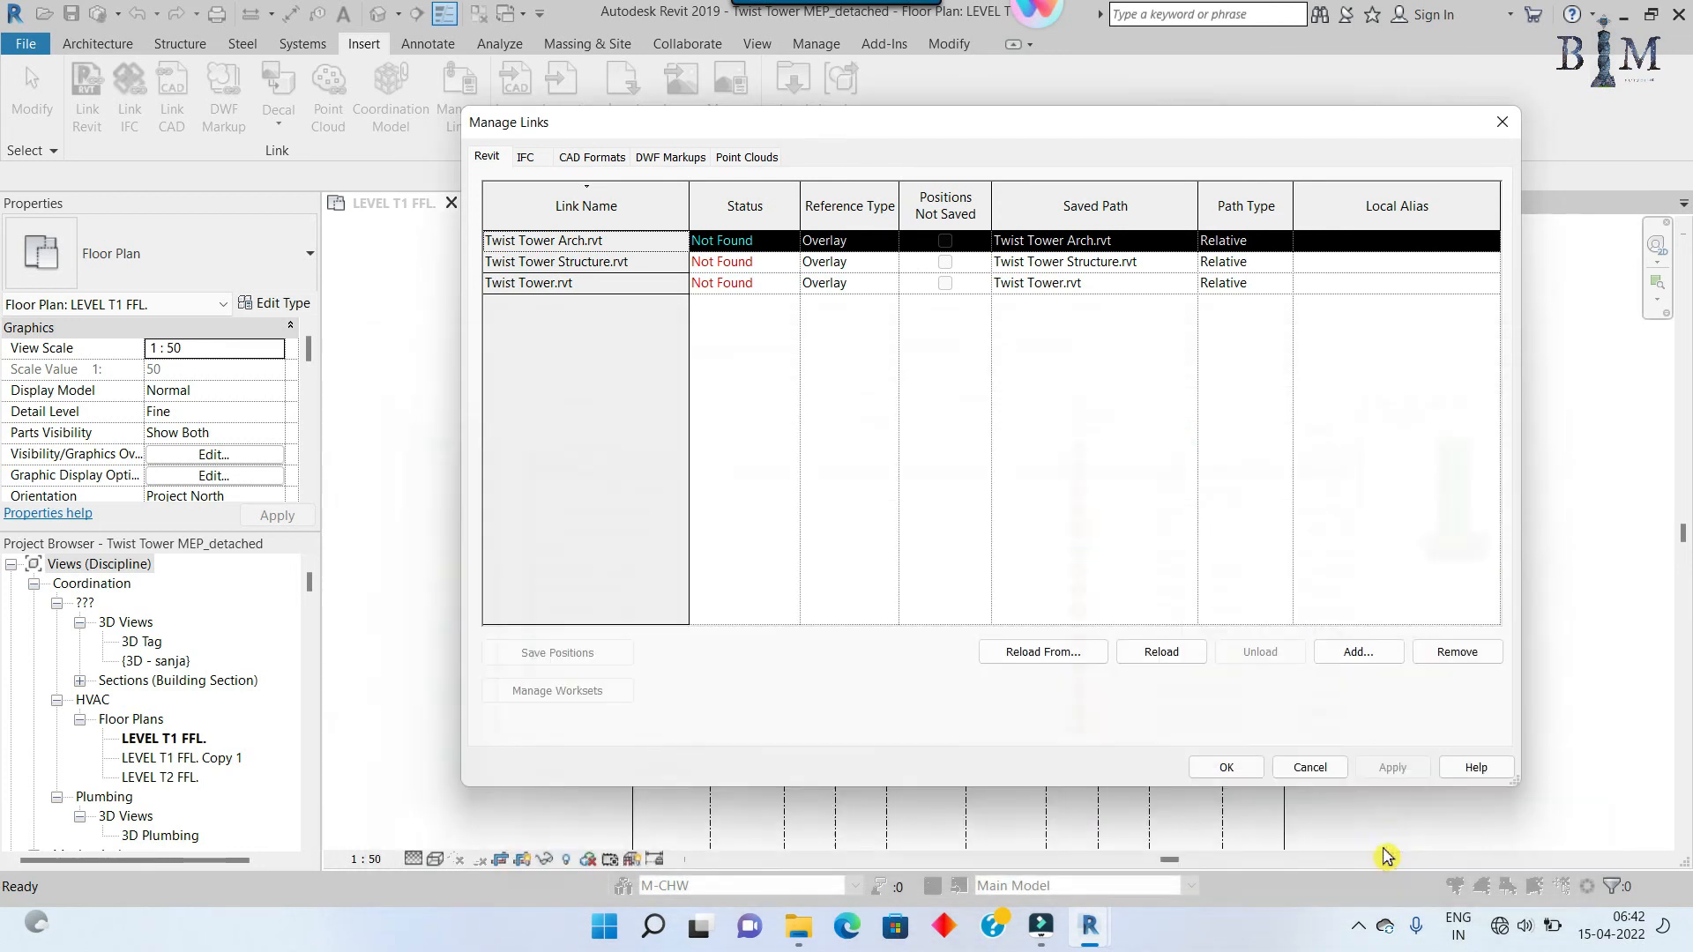
Step: Reload the Twist Tower Structure.rvt and Twist Tower.rvt links from the 00 - Project folder and accept the link changes
click(650, 261)
click(1023, 652)
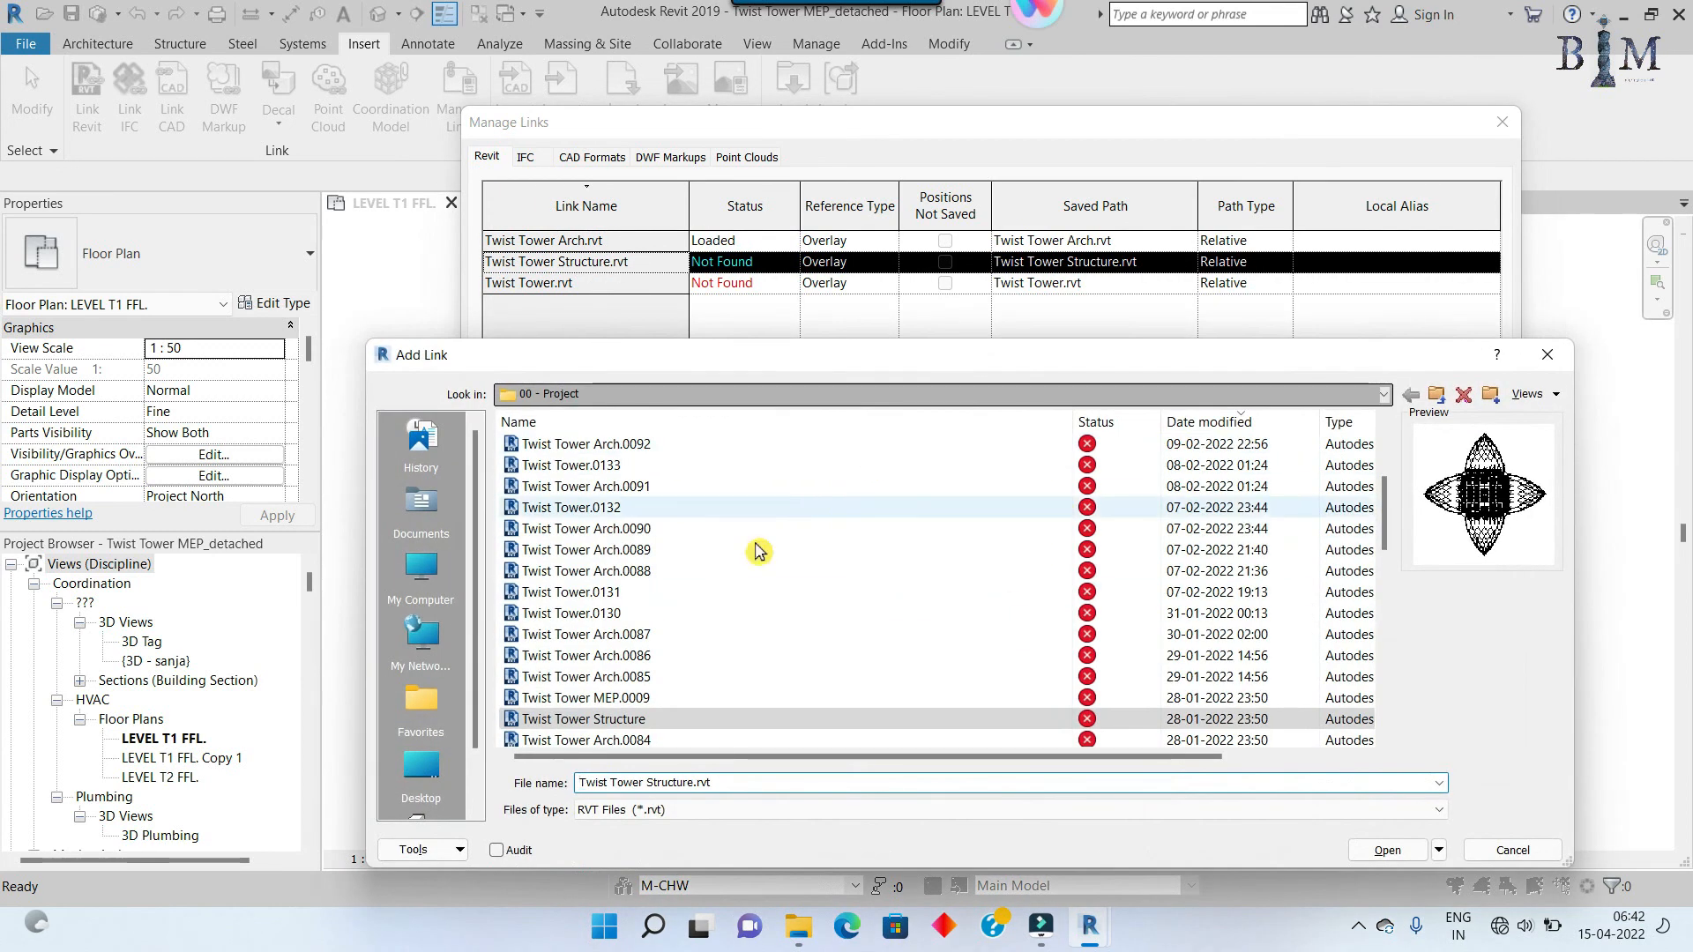
click(1382, 849)
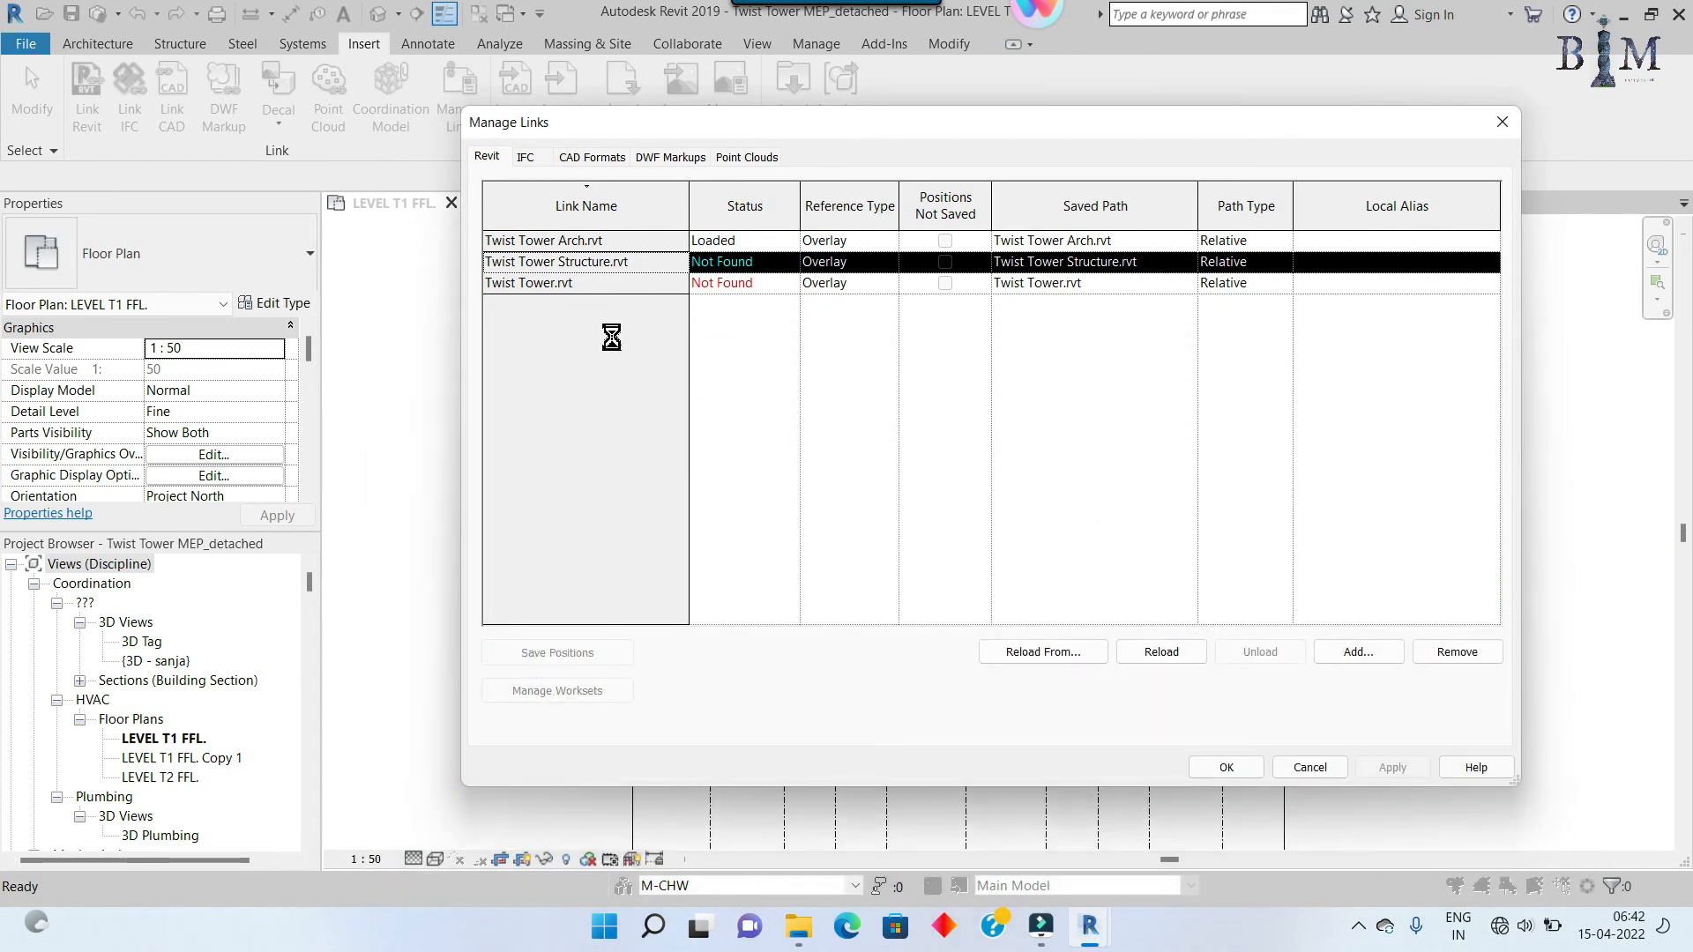
click(575, 283)
click(1024, 651)
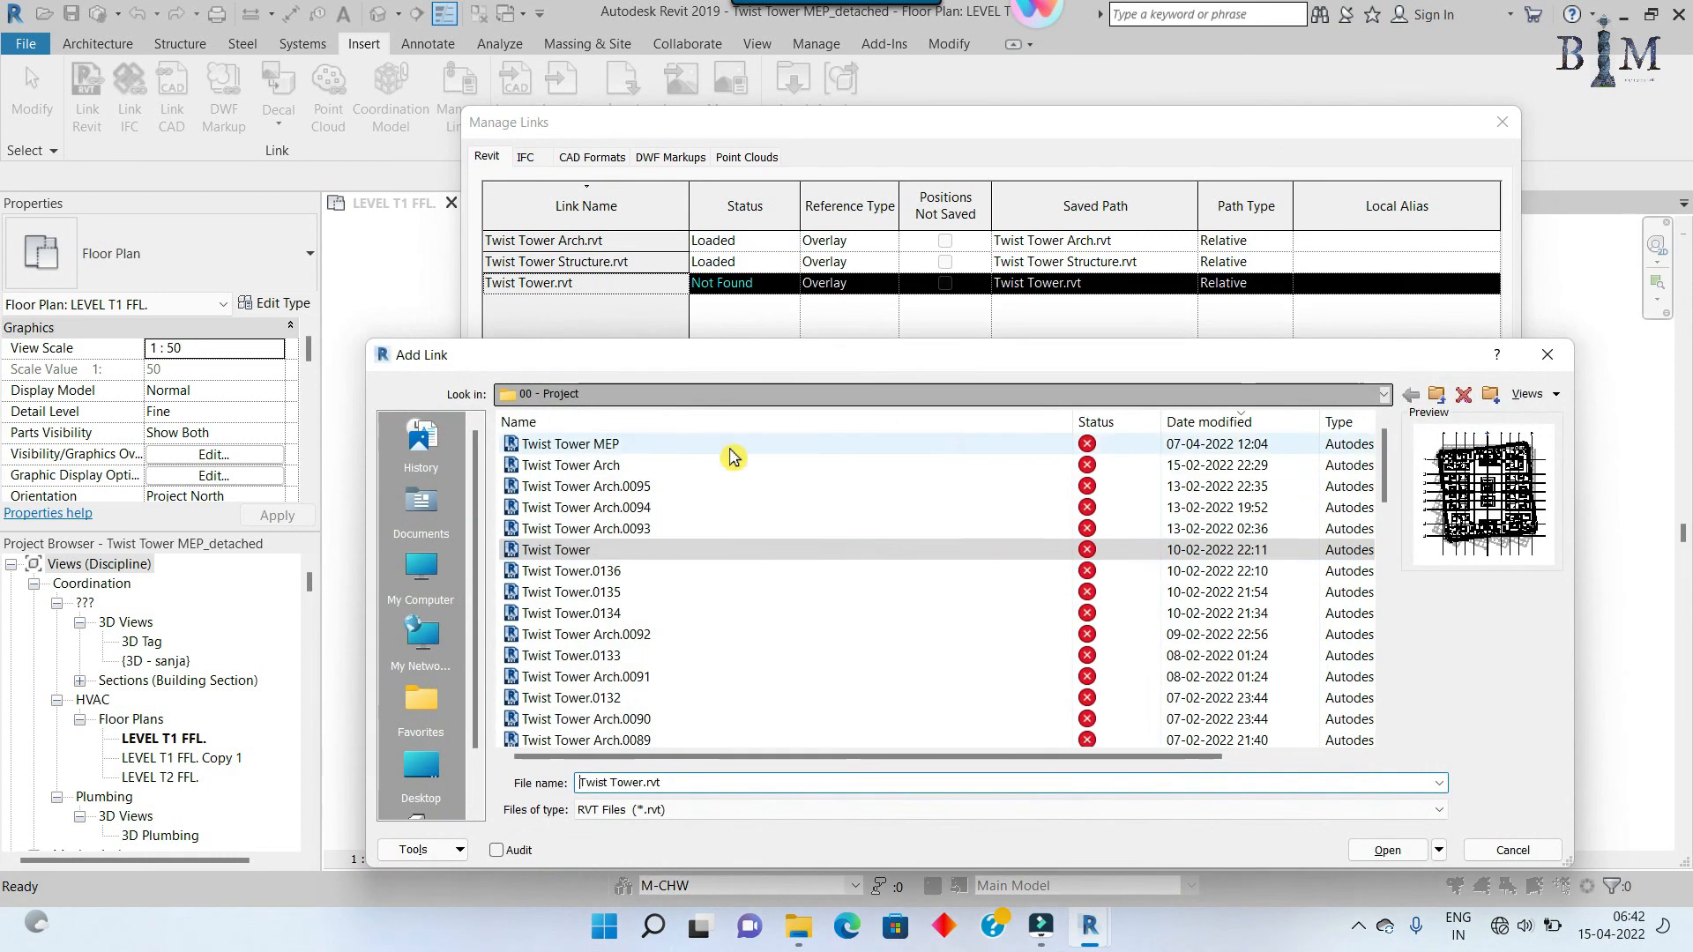
click(1382, 850)
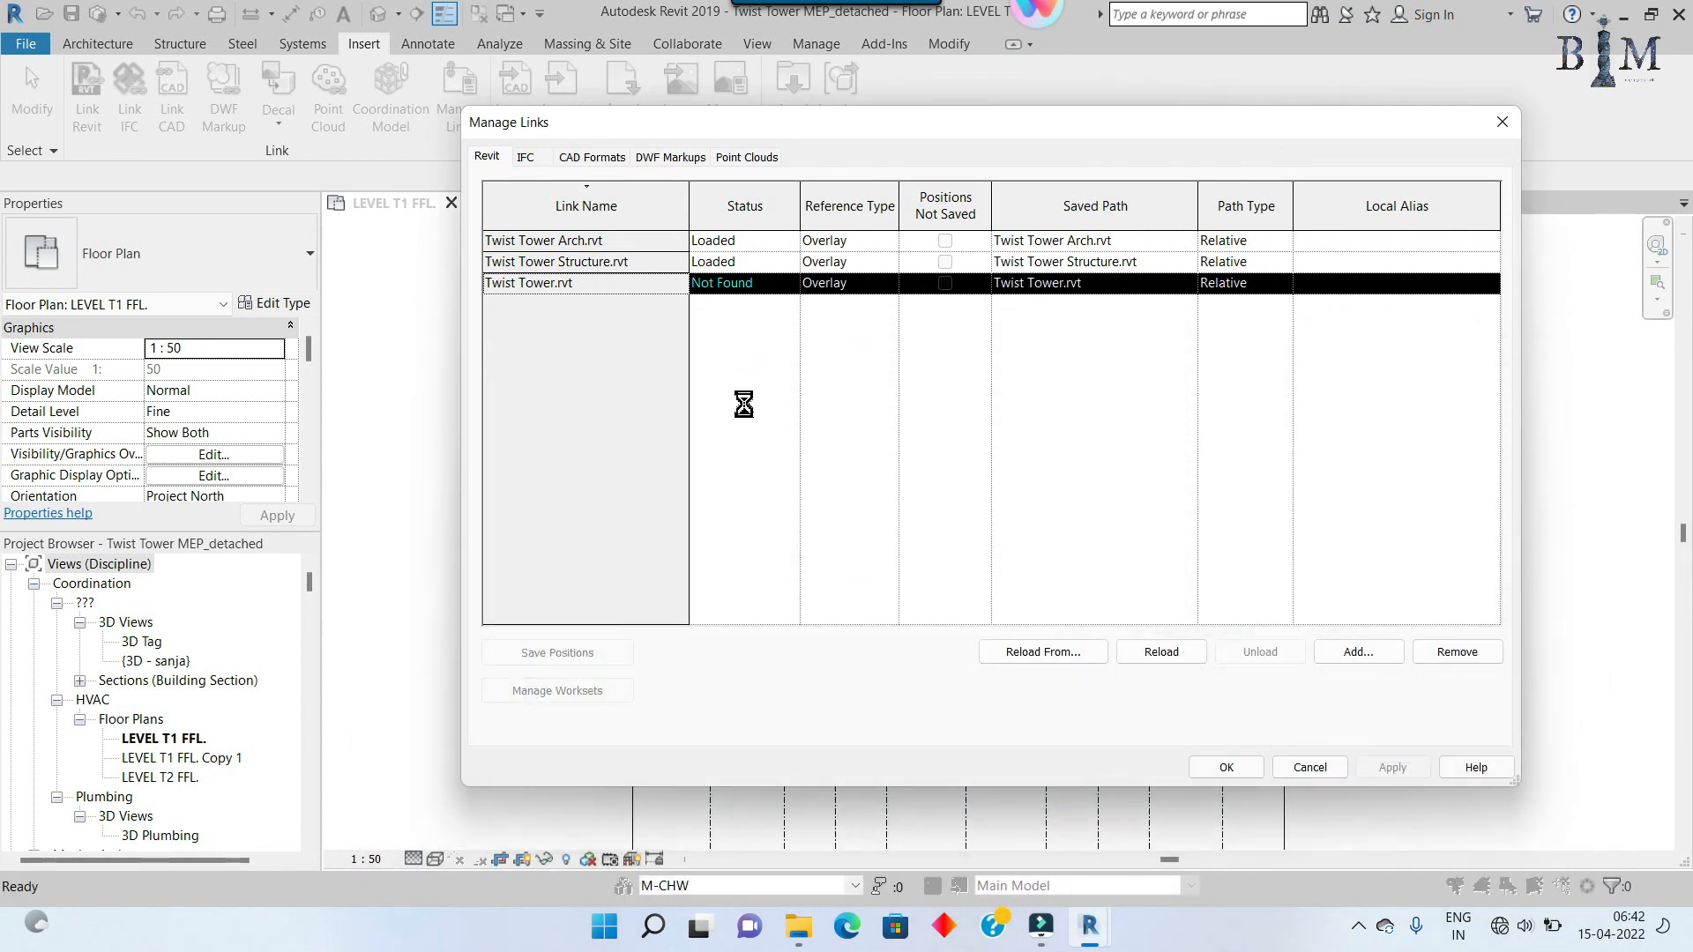
click(1058, 531)
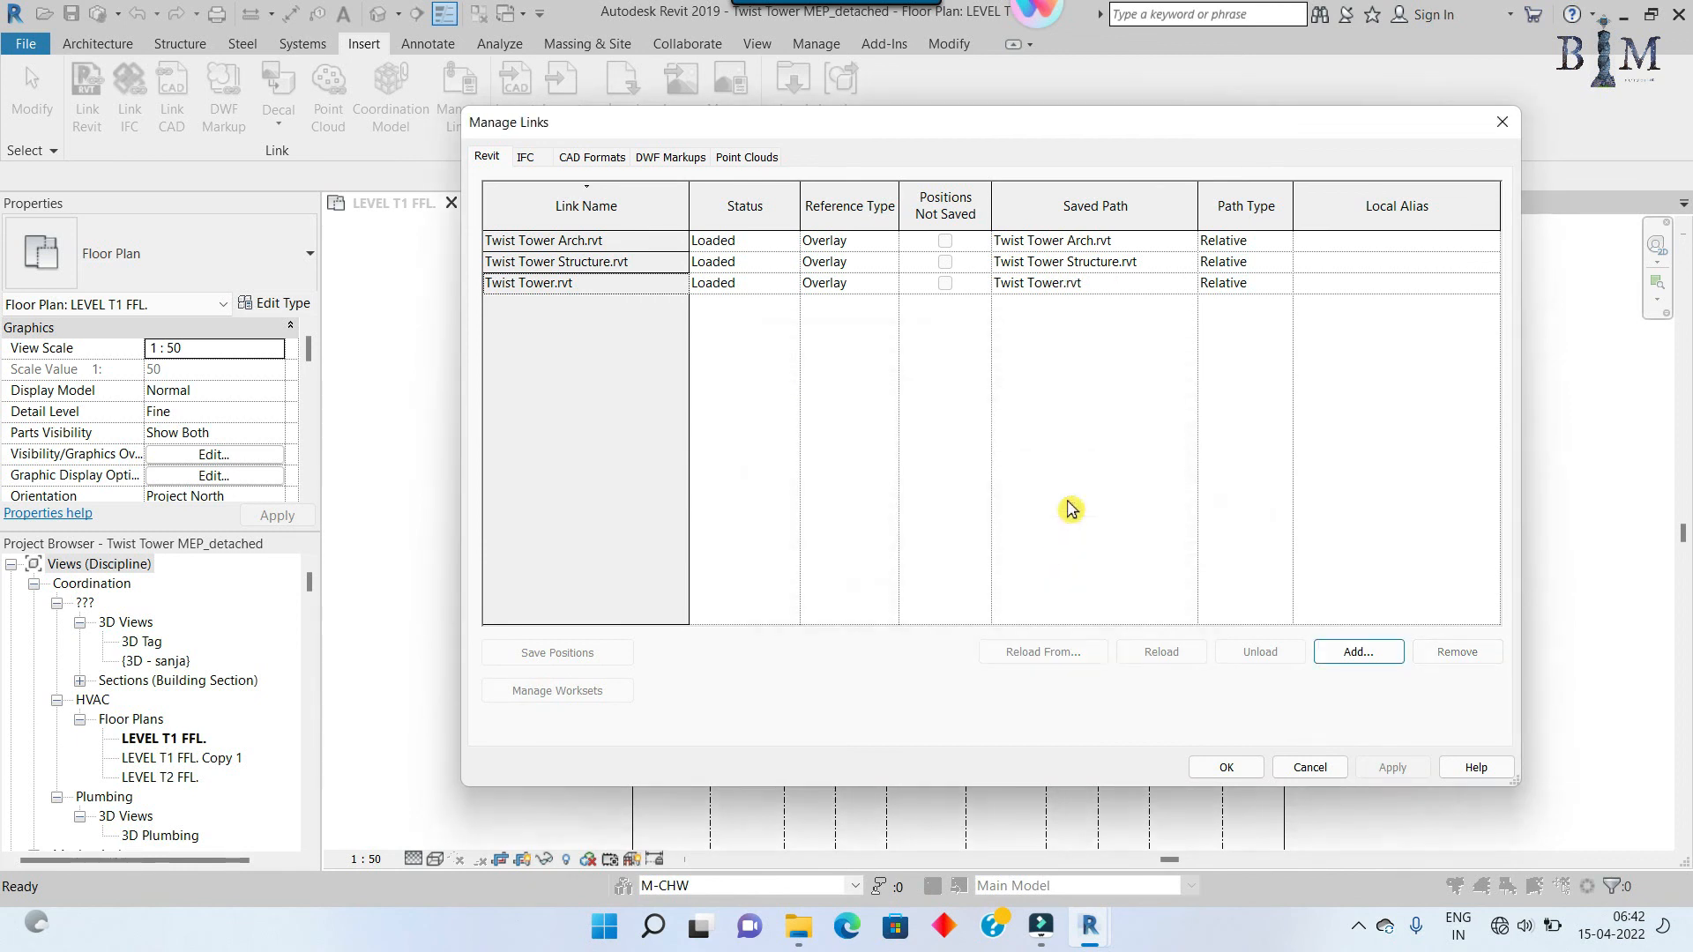
click(1226, 767)
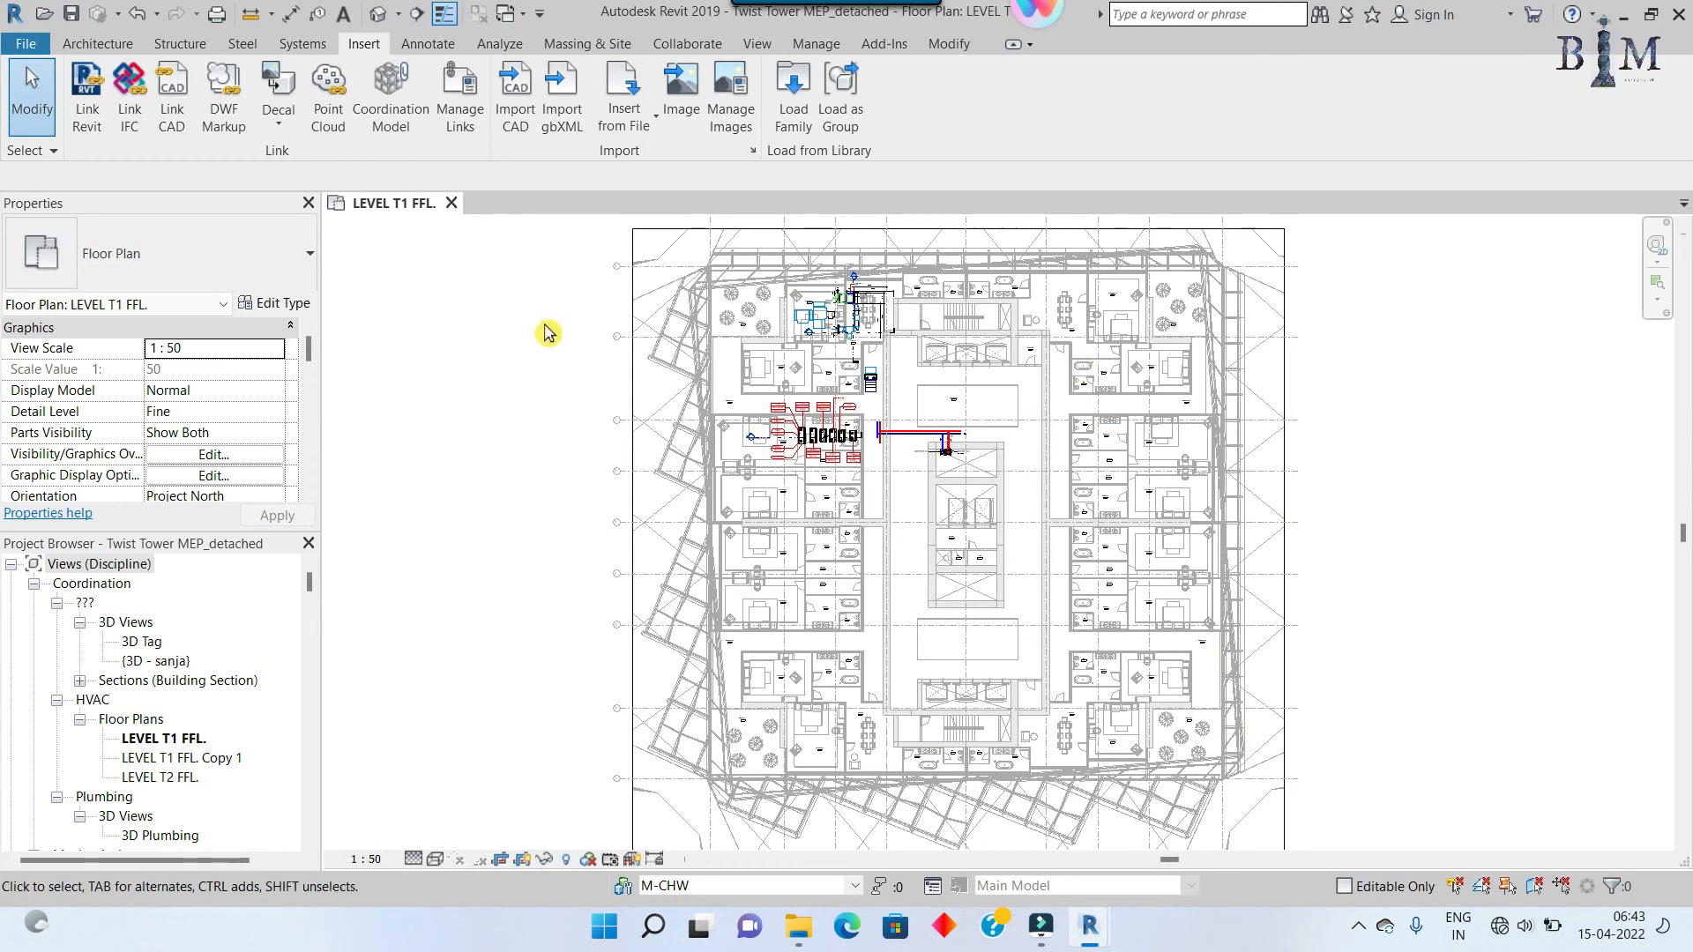
Step: Review the worksets available in the active workset list of the detached Twist Tower MEP model
scroll(491, 377, down, 3)
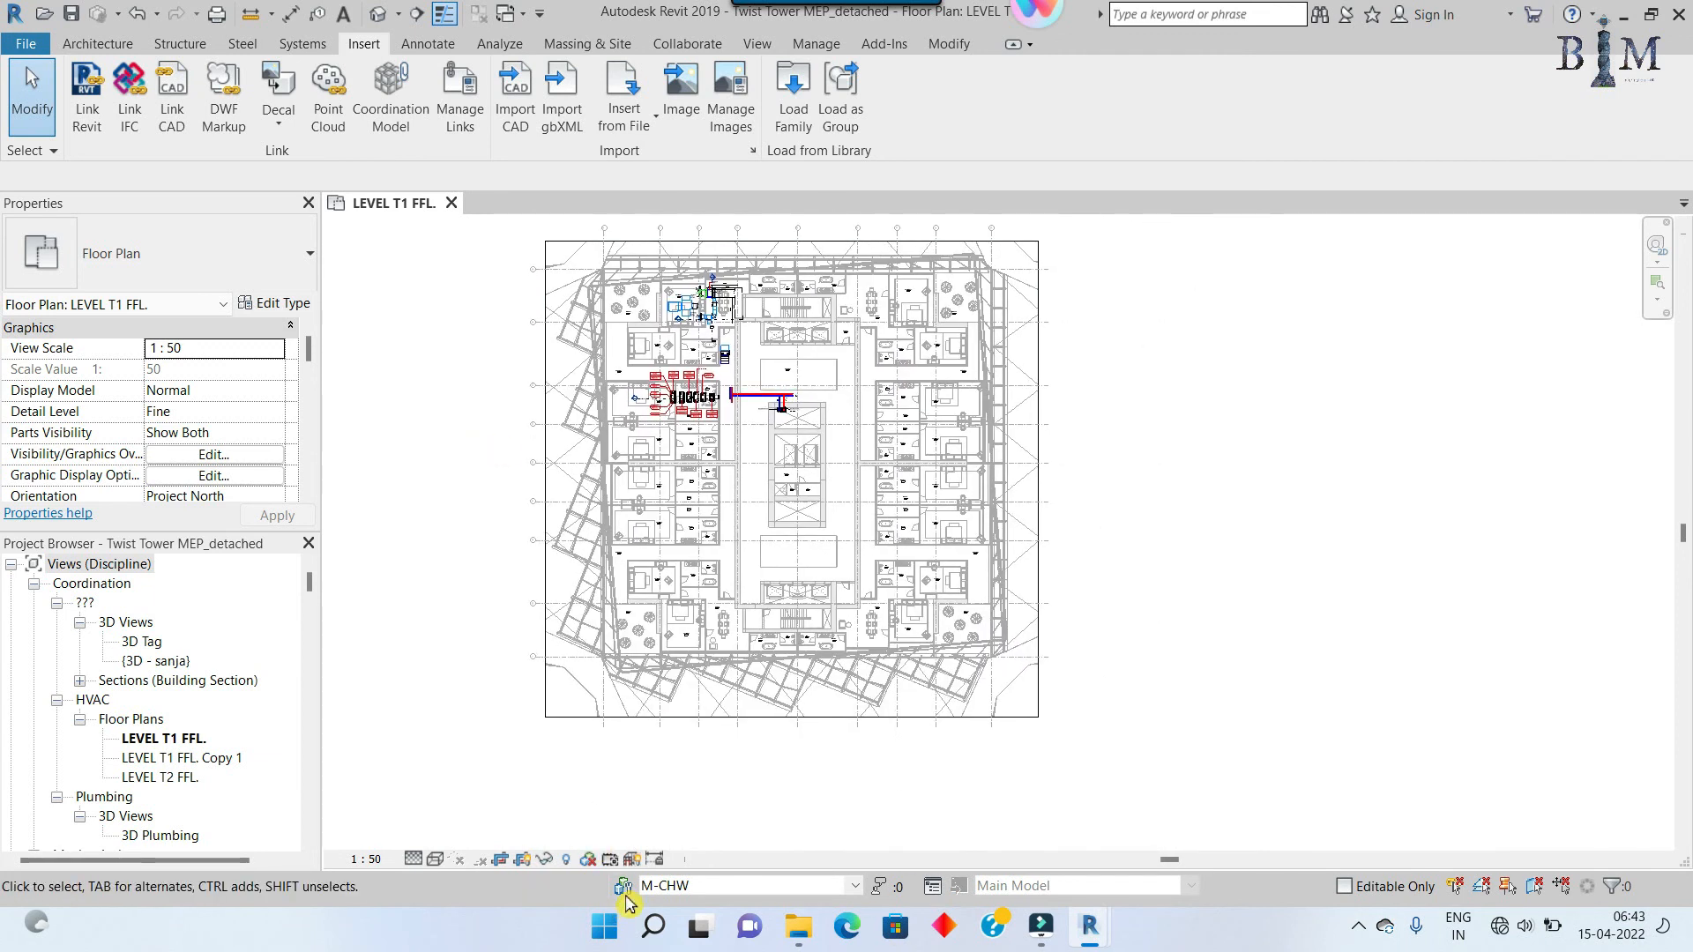
click(794, 886)
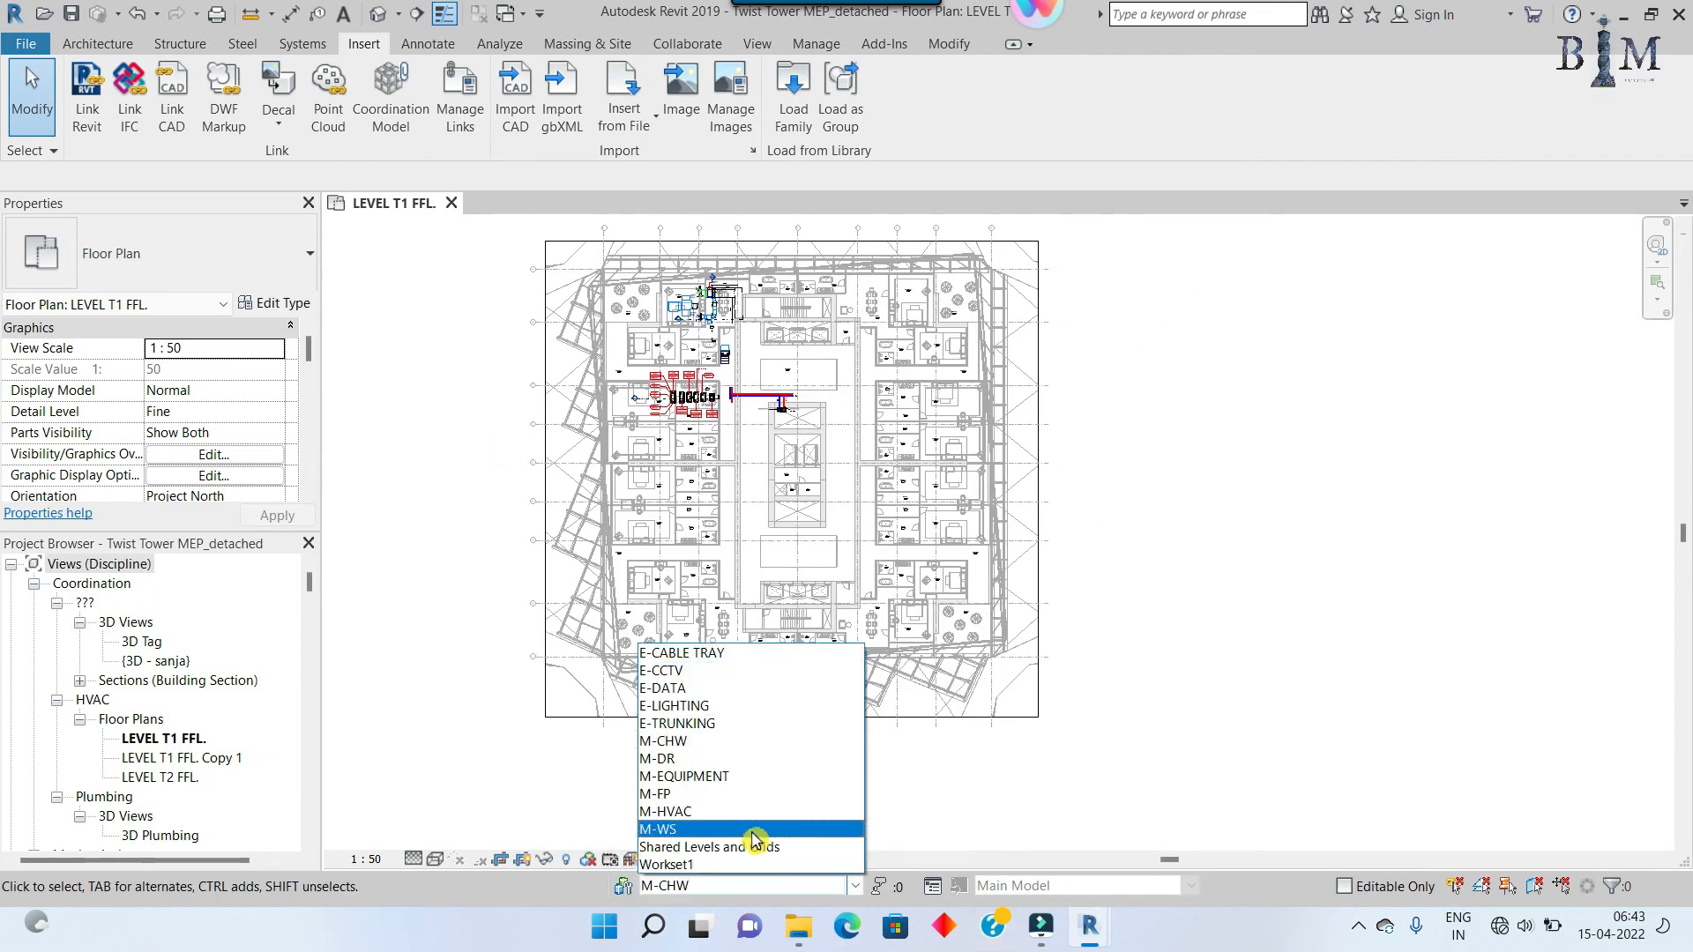
click(688, 886)
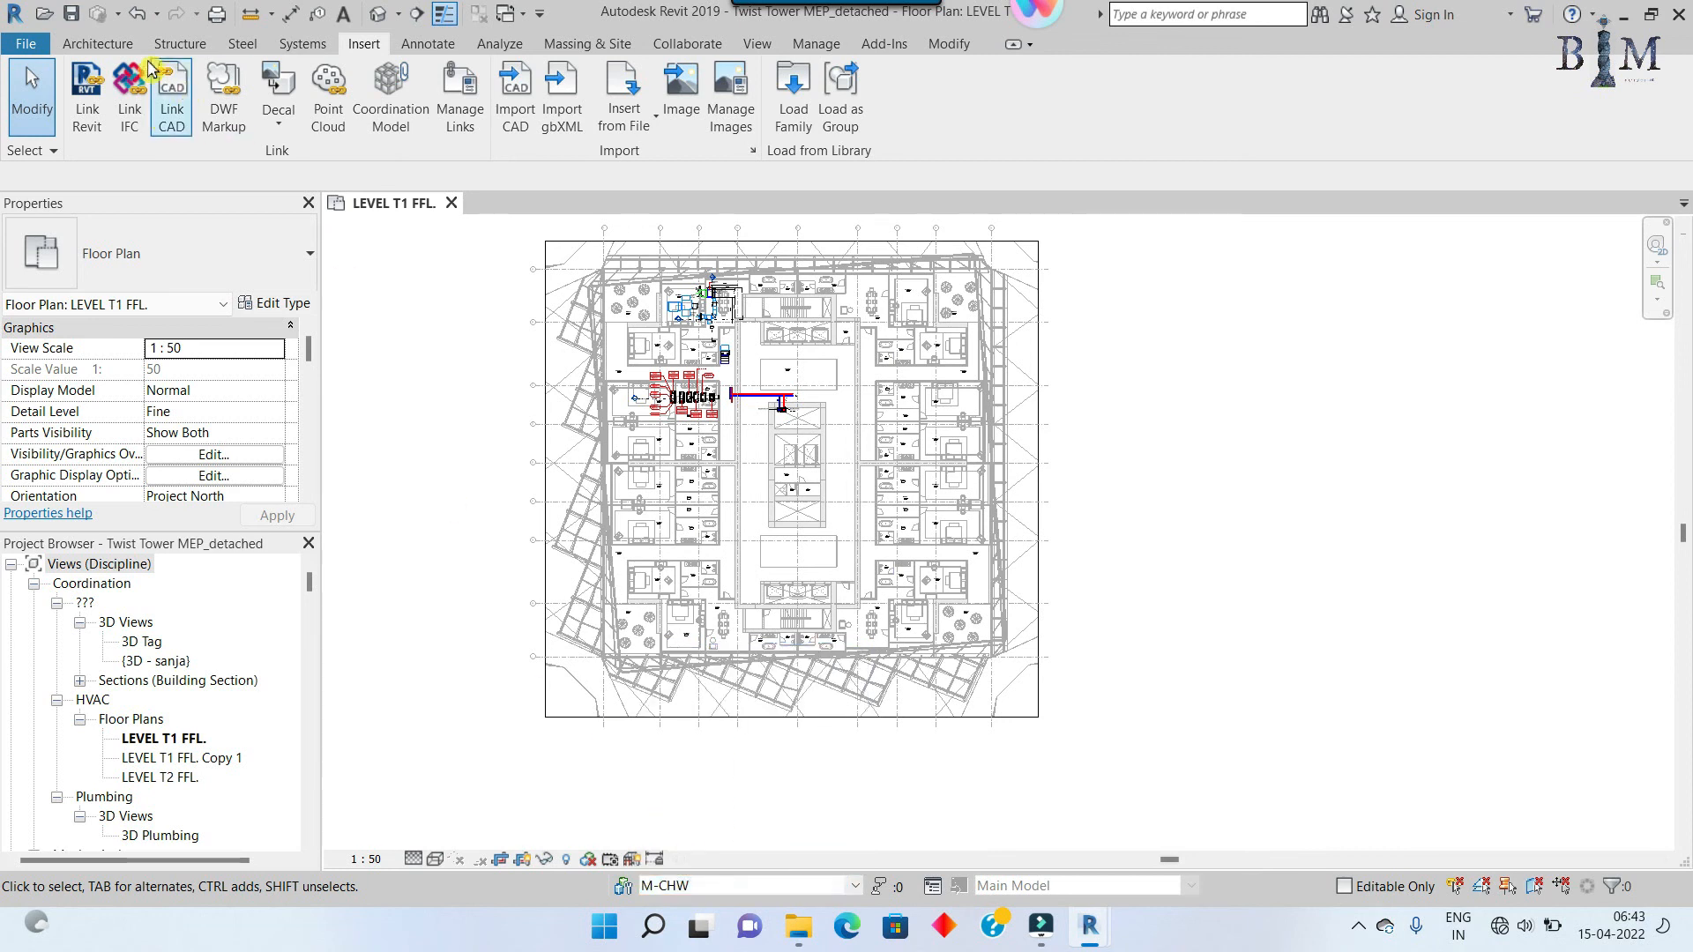
Step: Start saving the detached model as a project, choosing the existing Twist Tower MEP file in the Practical folder's For Submission subfolder as target
click(70, 13)
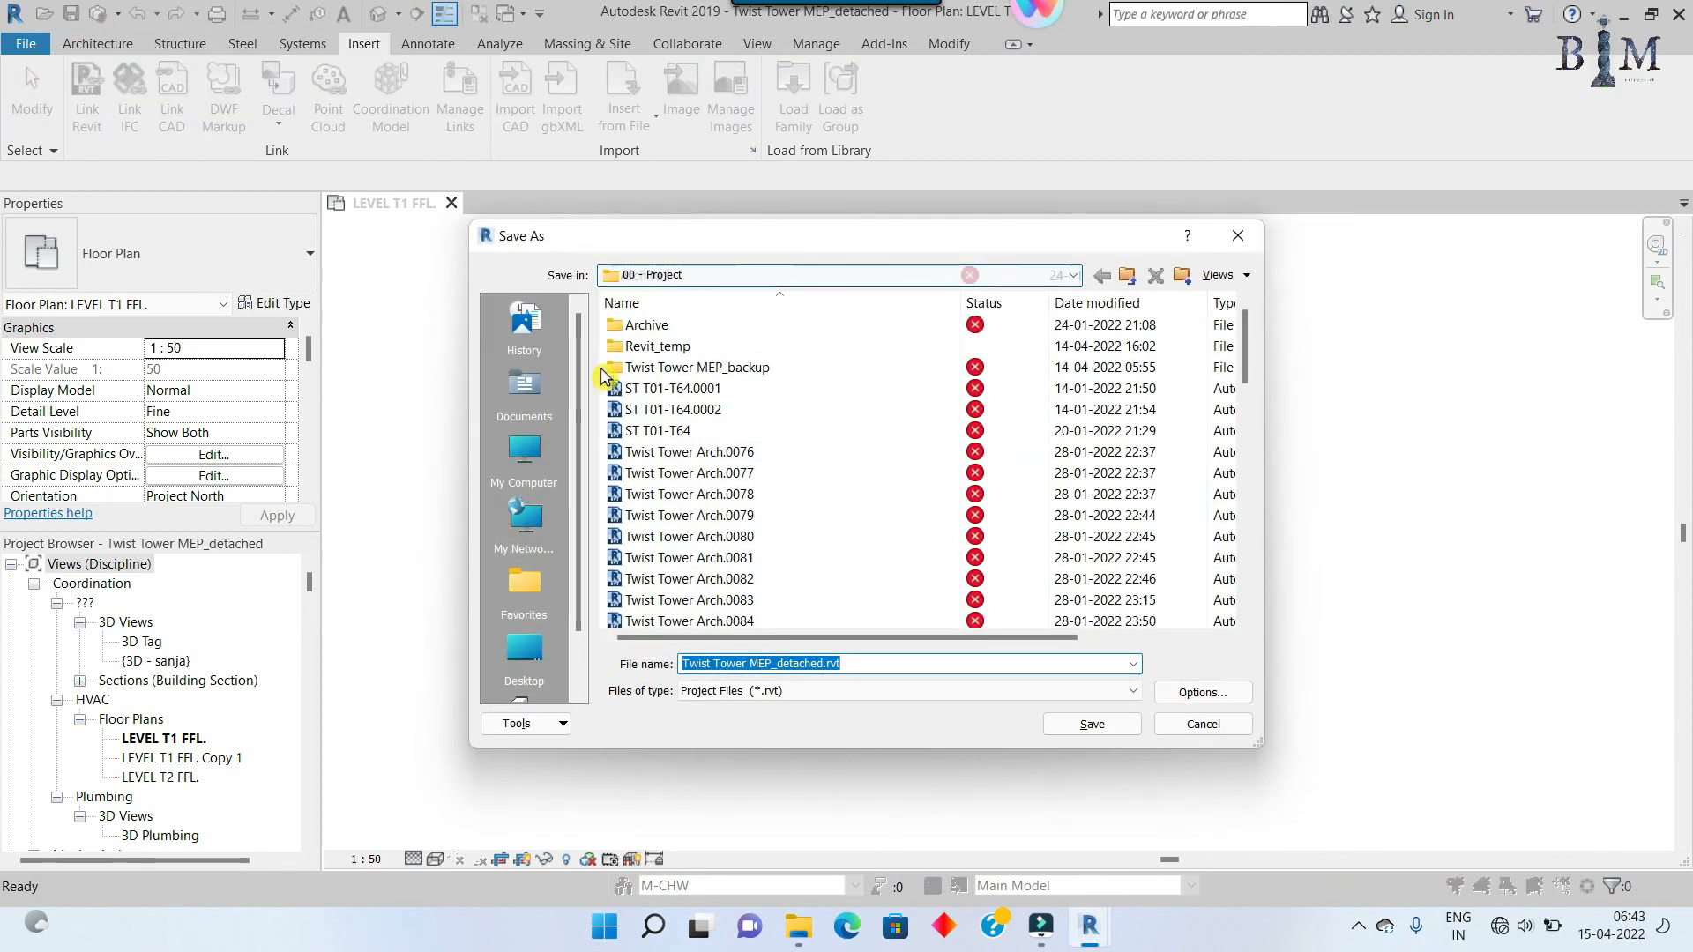
click(1240, 247)
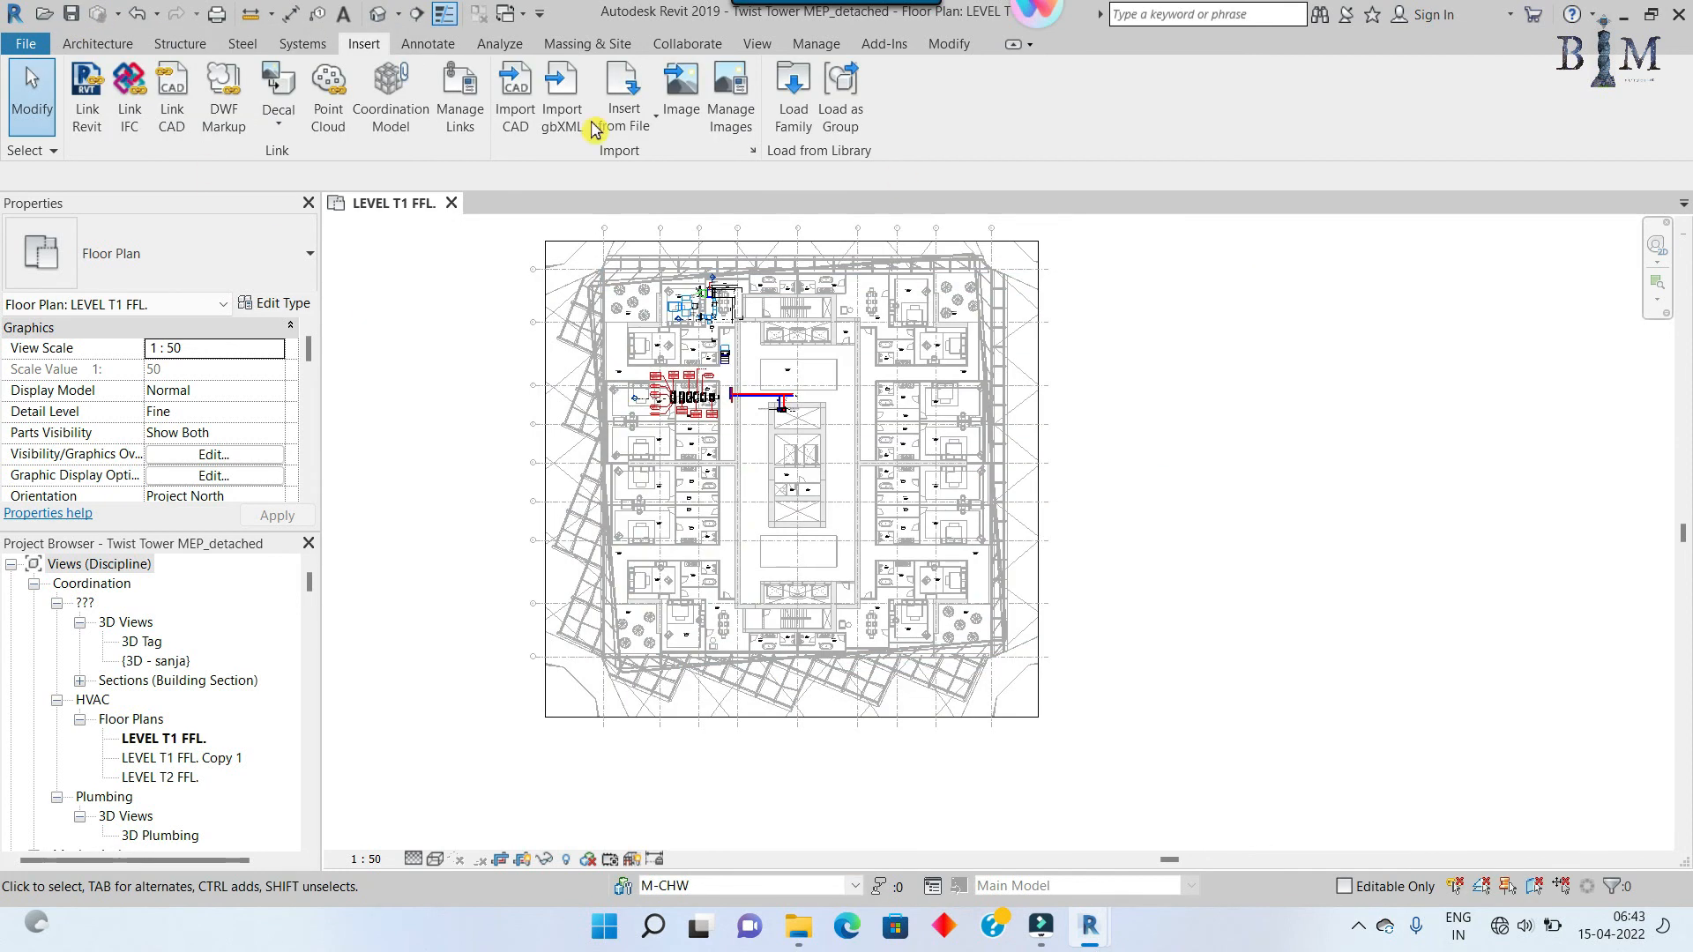
click(27, 44)
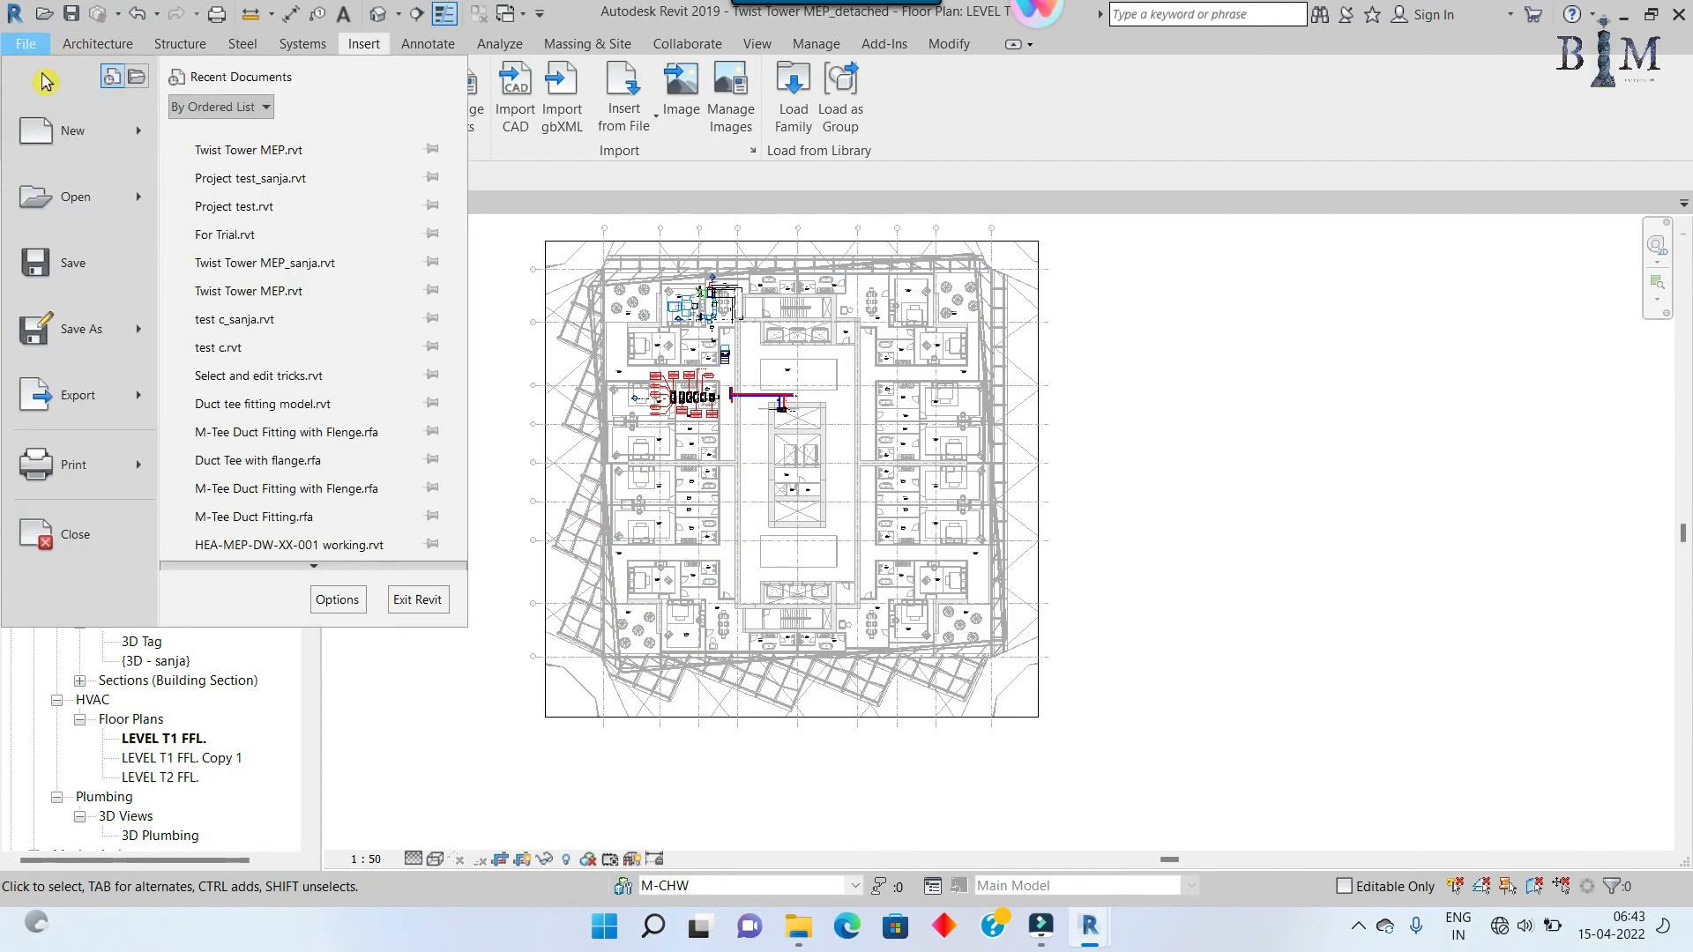
click(104, 357)
click(298, 181)
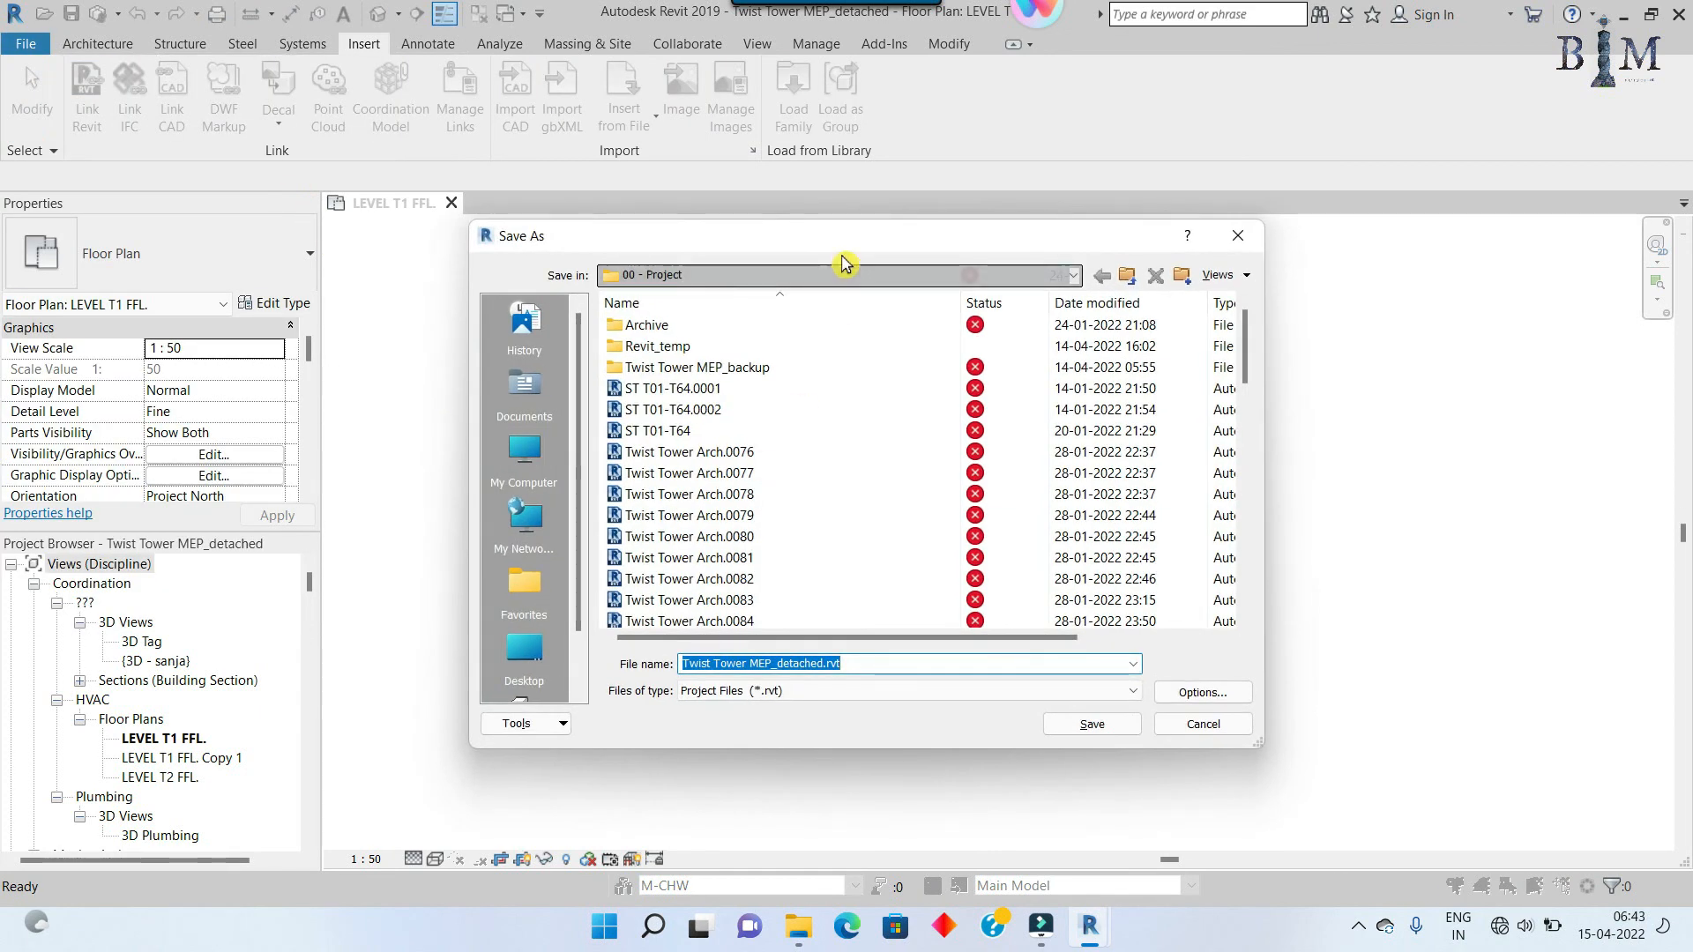
click(1129, 279)
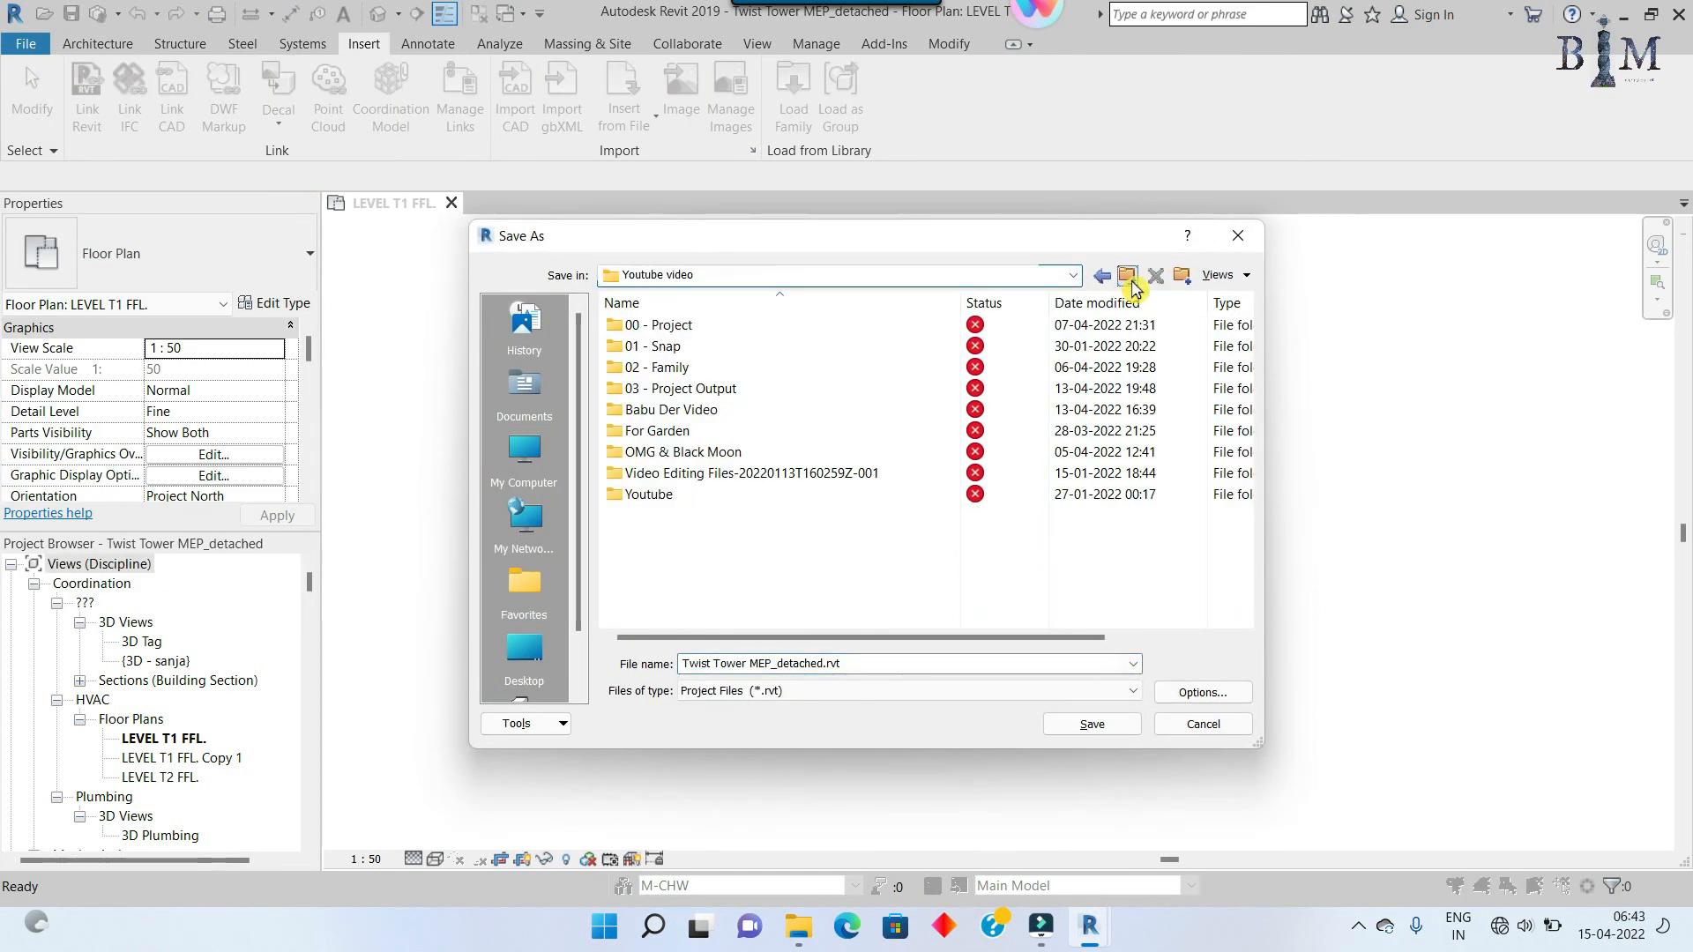
double_click(749, 389)
double_click(830, 495)
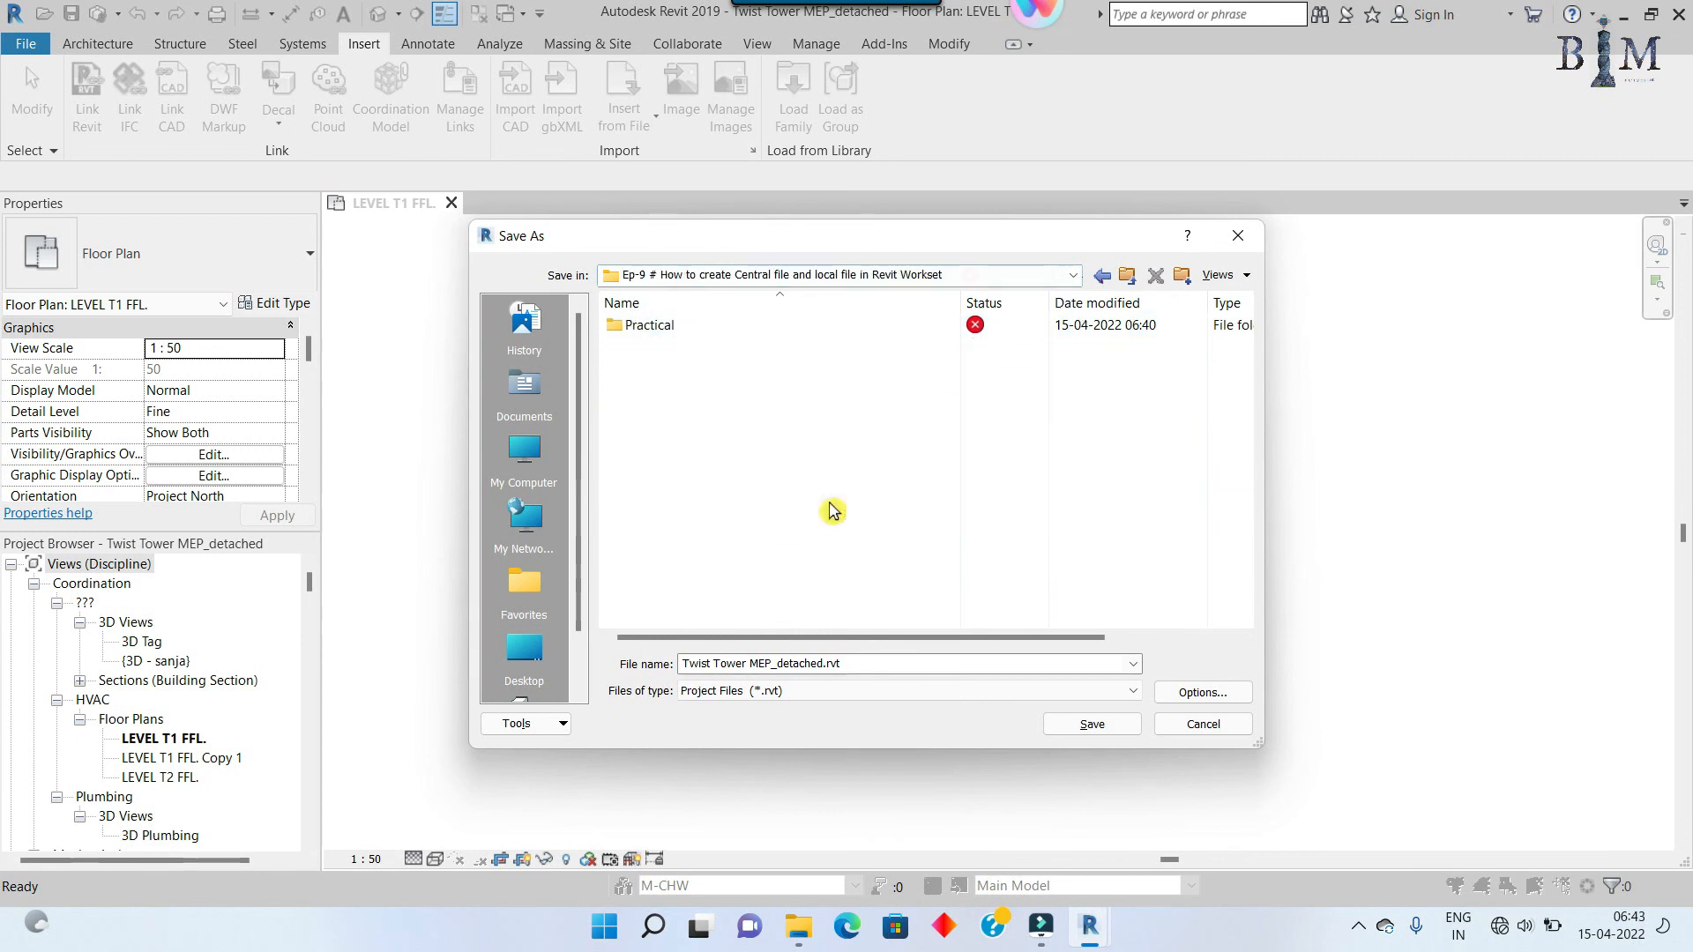
double_click(663, 333)
click(695, 391)
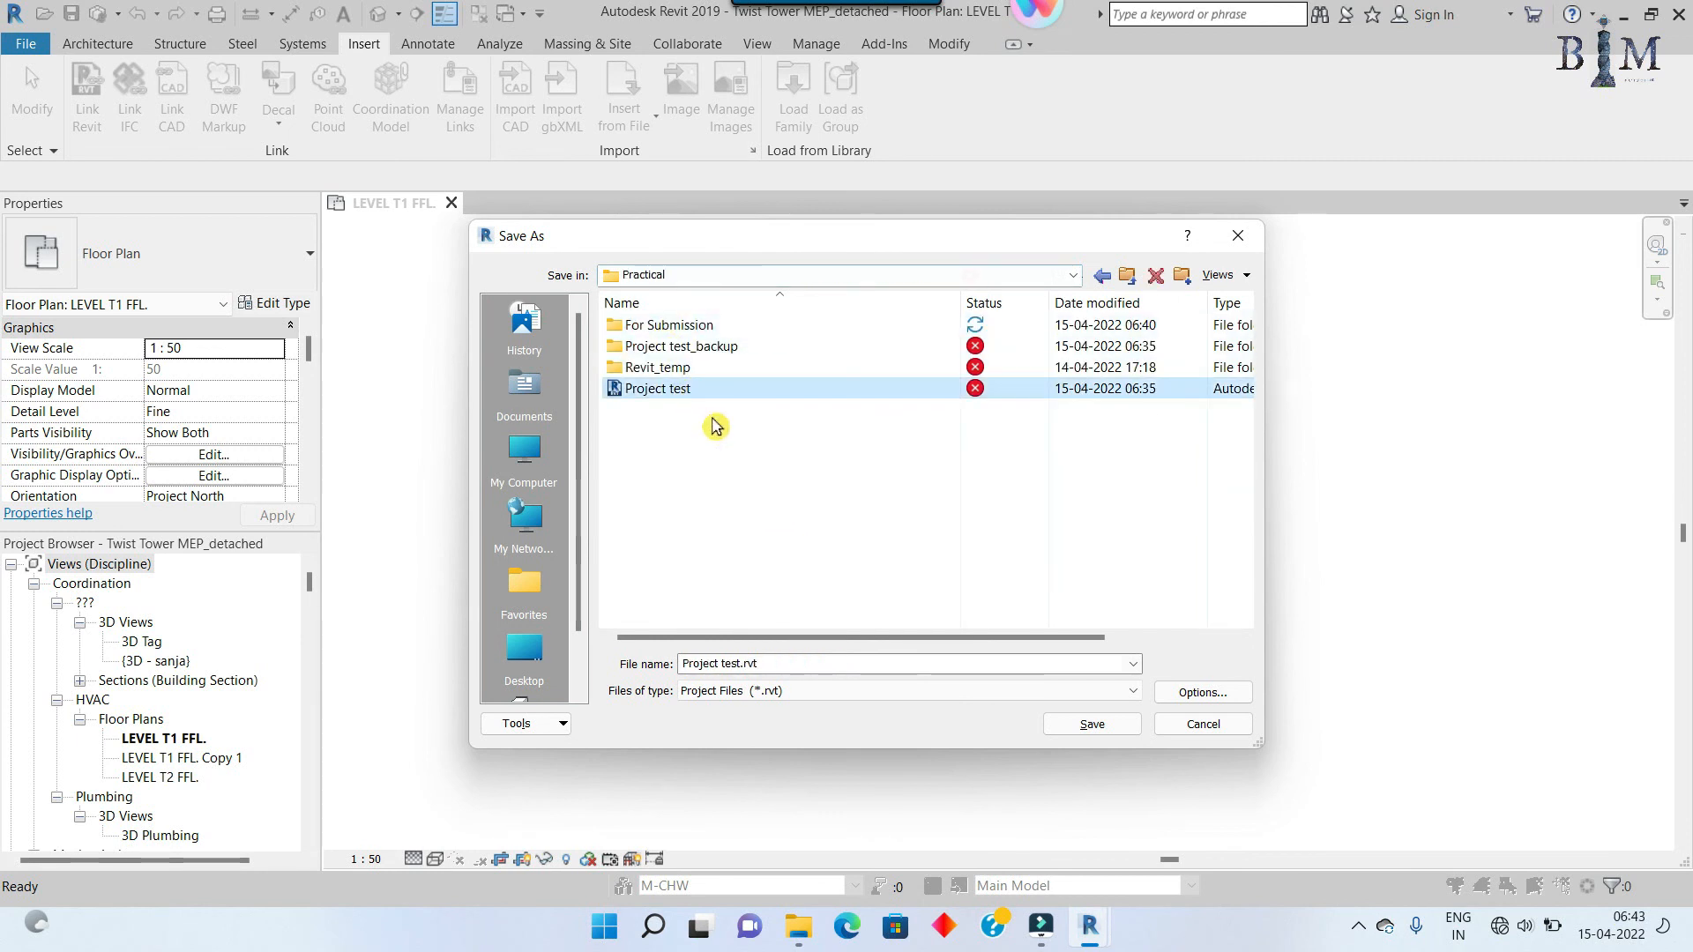
double_click(691, 328)
click(751, 346)
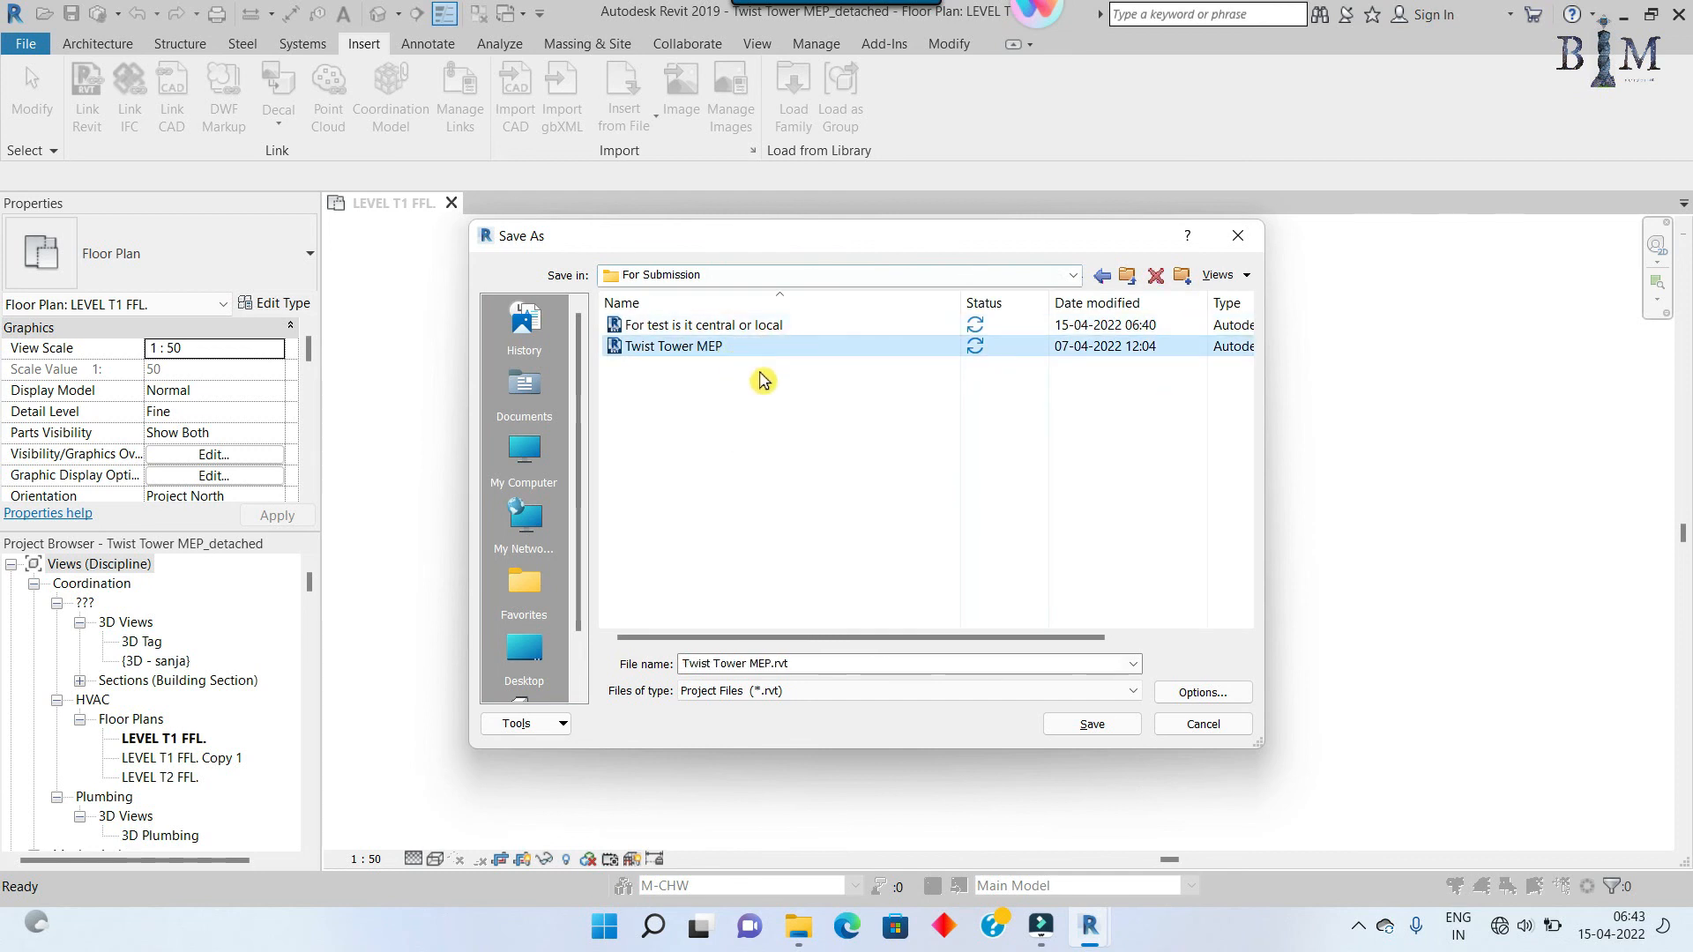
Step: Check the central model save options and save the project, replacing the existing Twist Tower MEP.rvt
click(1174, 691)
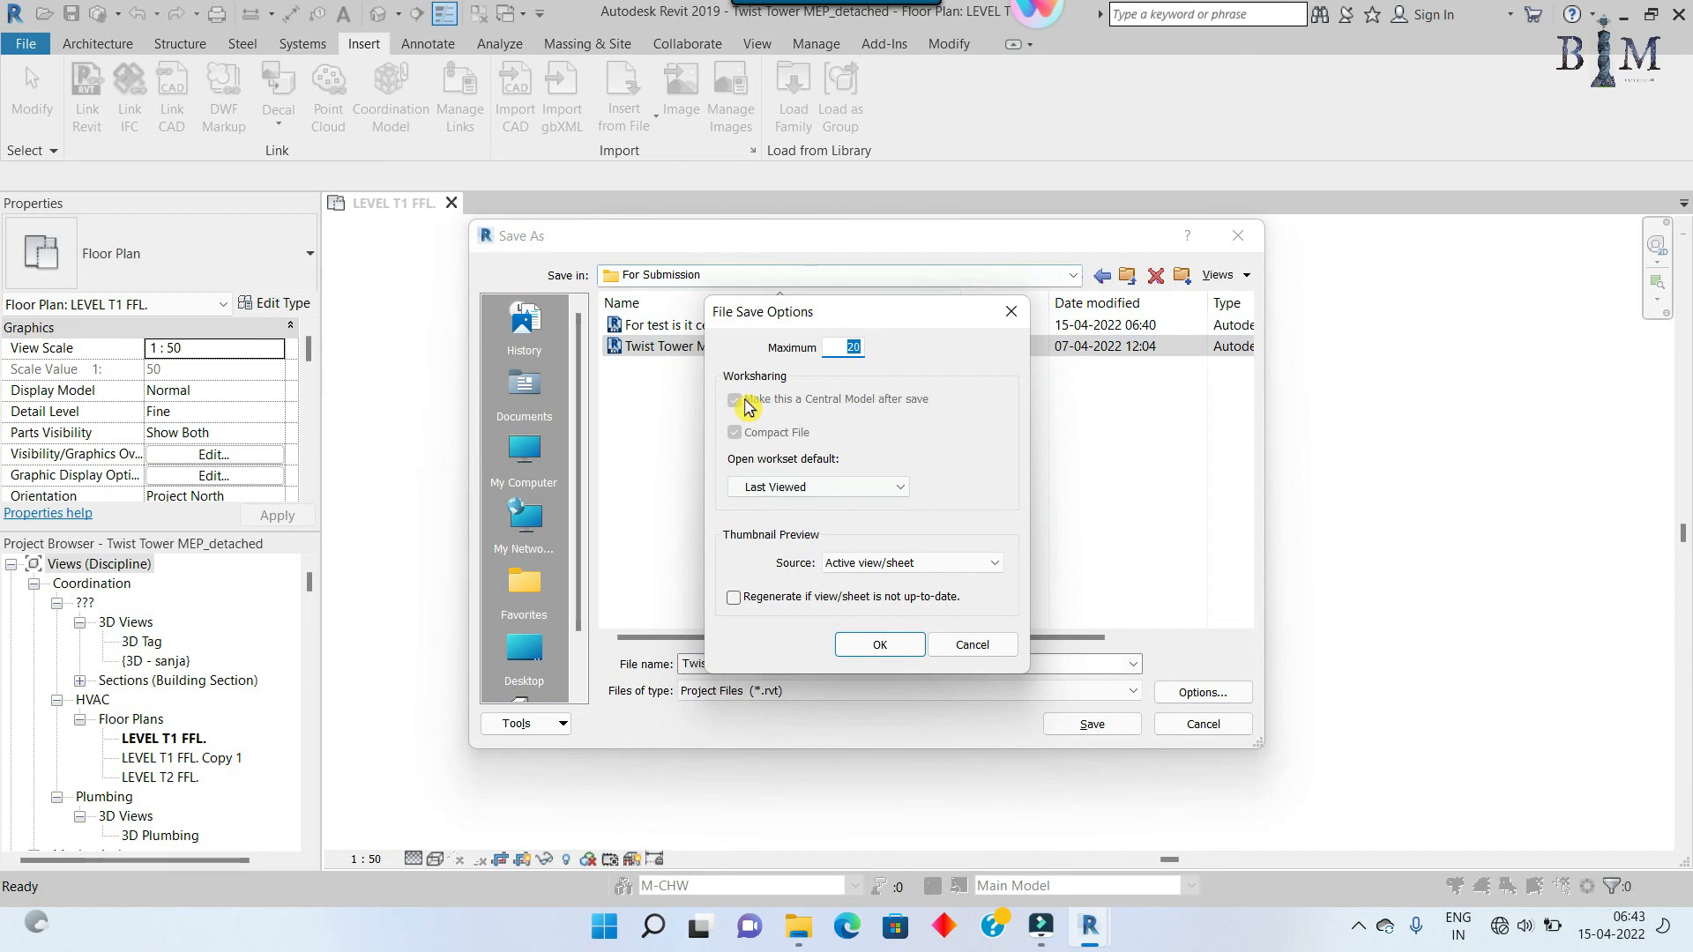
click(1012, 319)
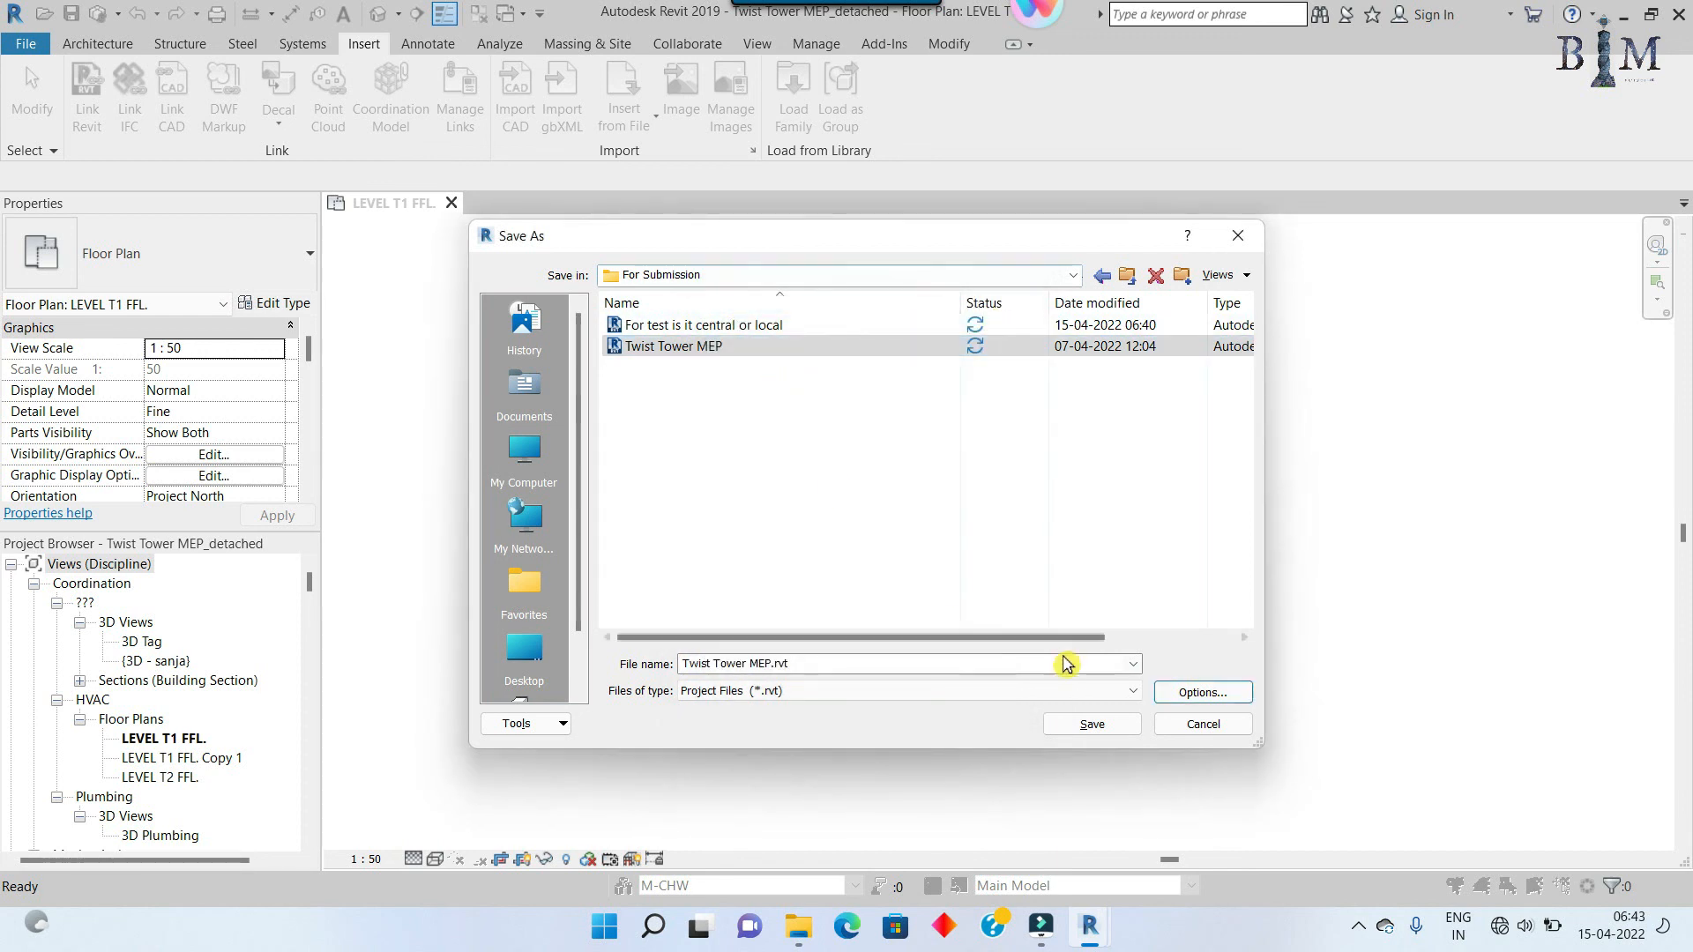
click(1092, 724)
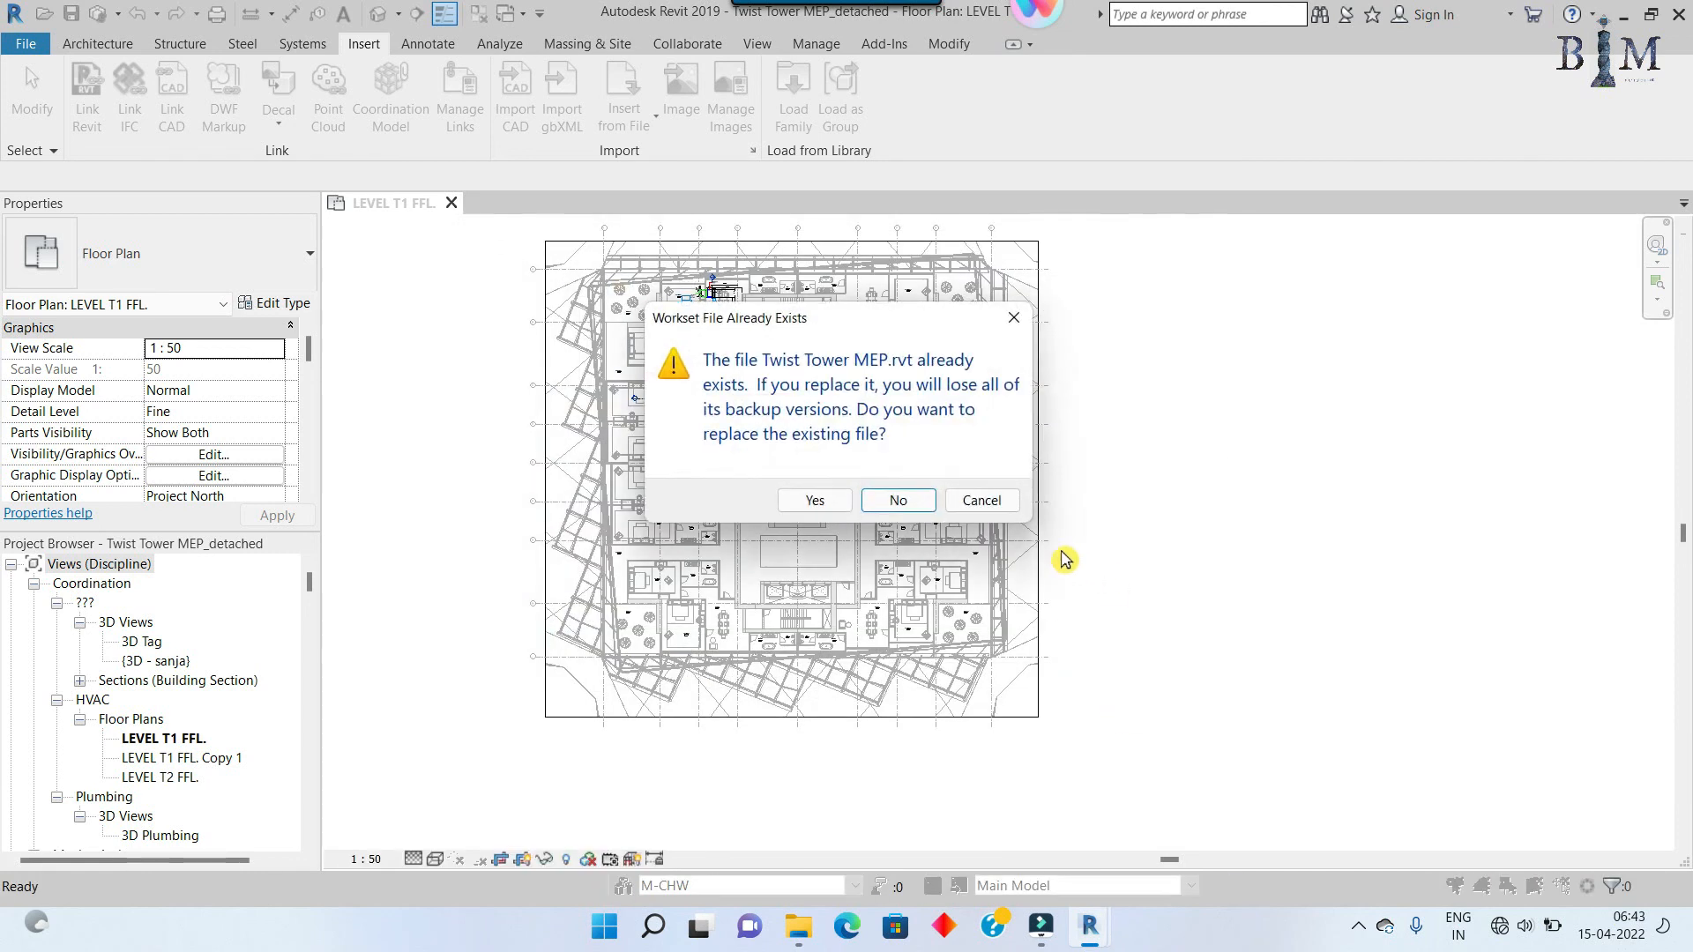
click(818, 499)
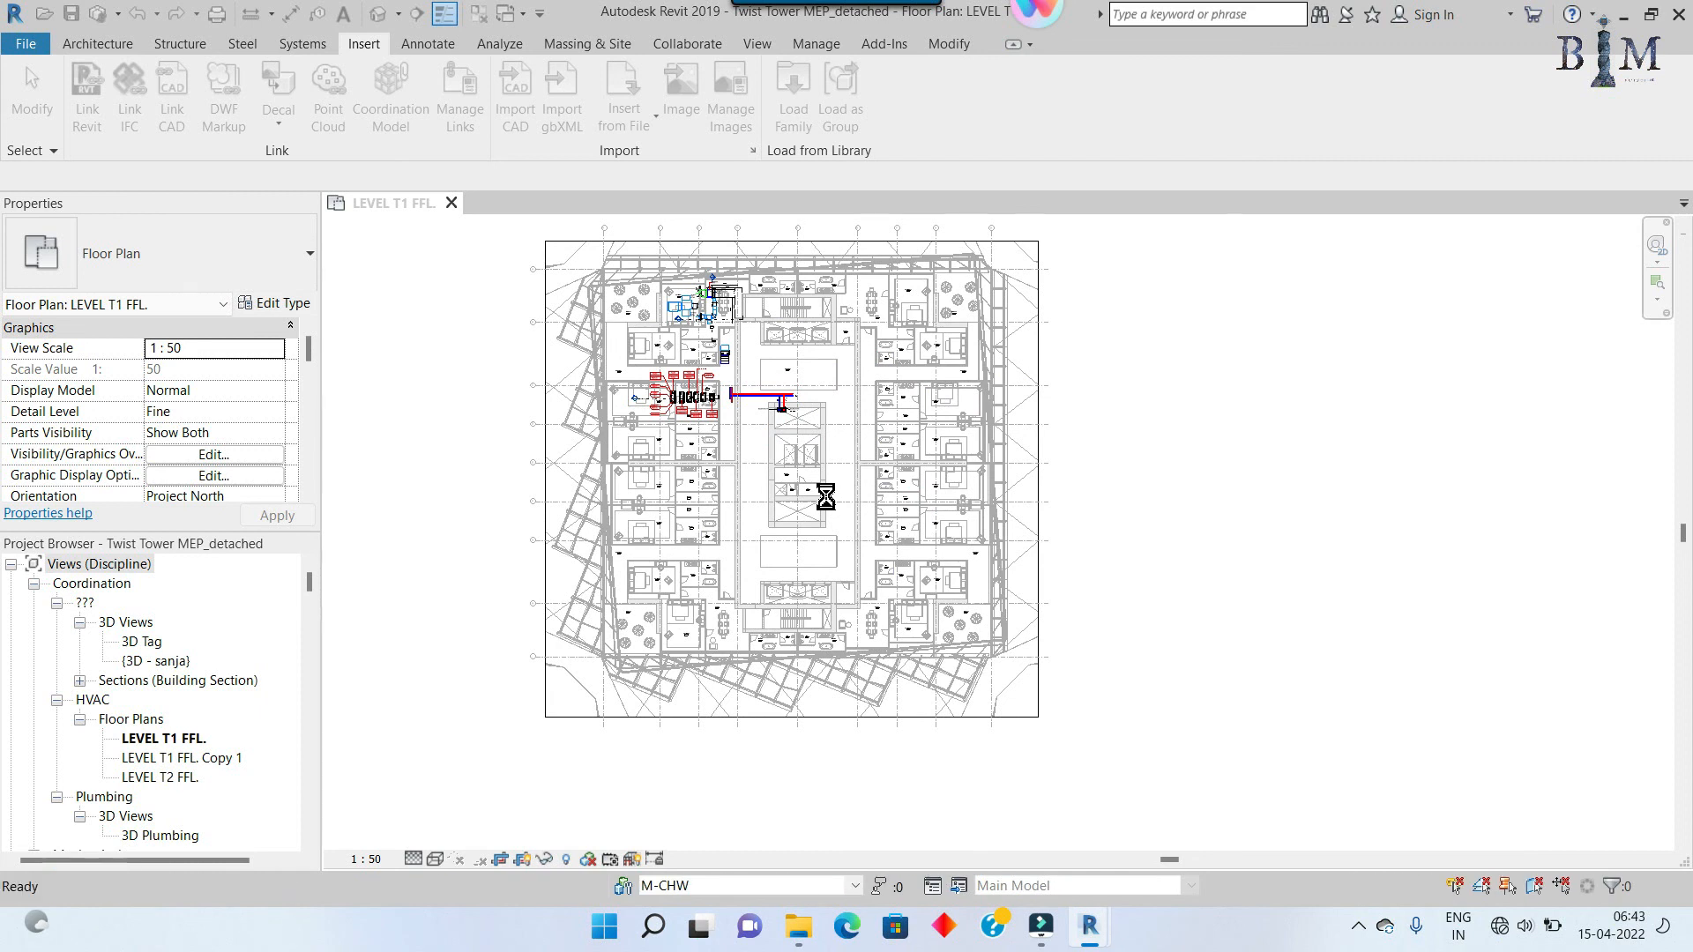
Step: Synchronize the model with central using Synchronize and Modify Settings, followed by Synchronize Now
click(29, 44)
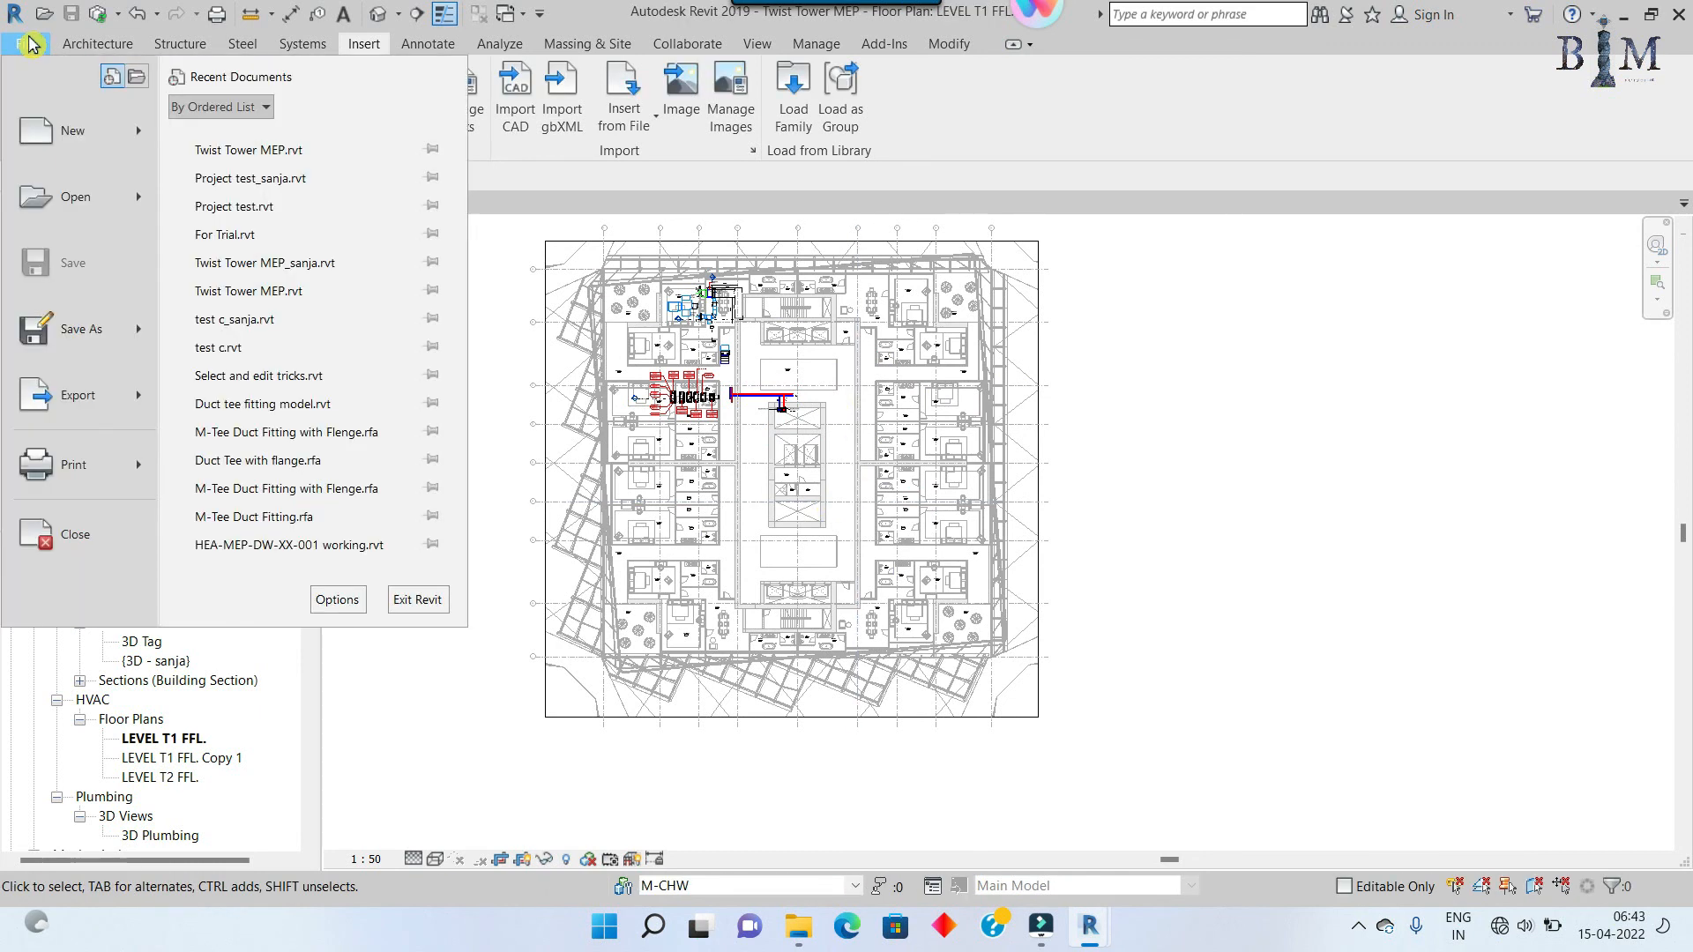
click(104, 29)
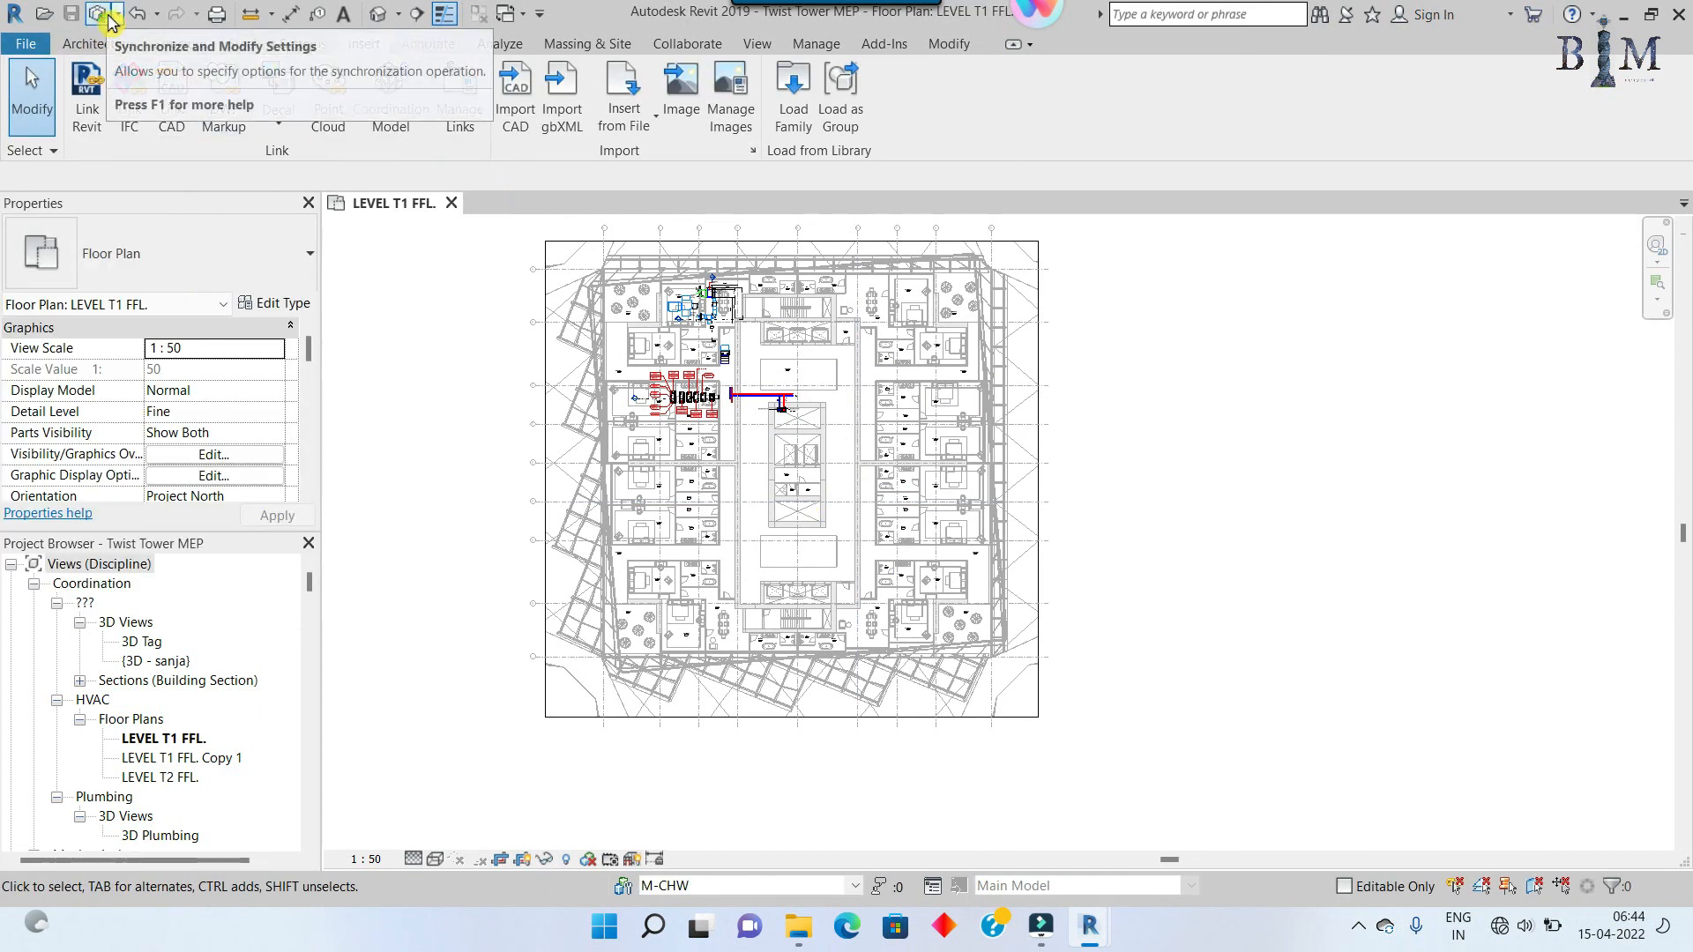
click(117, 14)
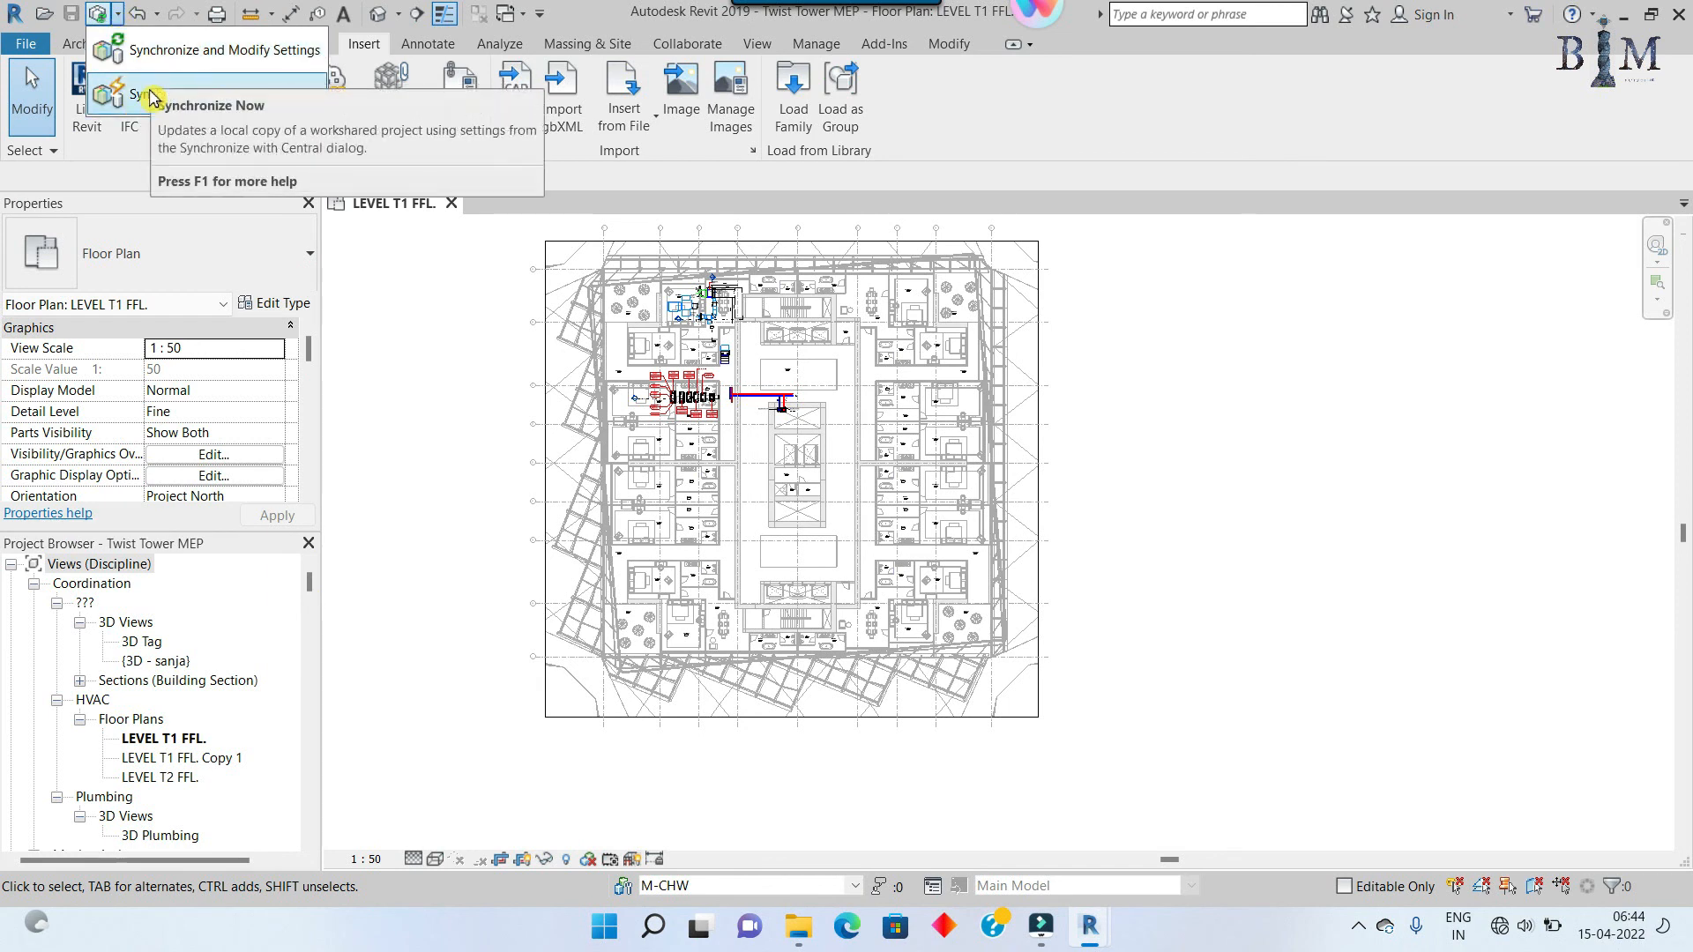
click(225, 50)
click(829, 596)
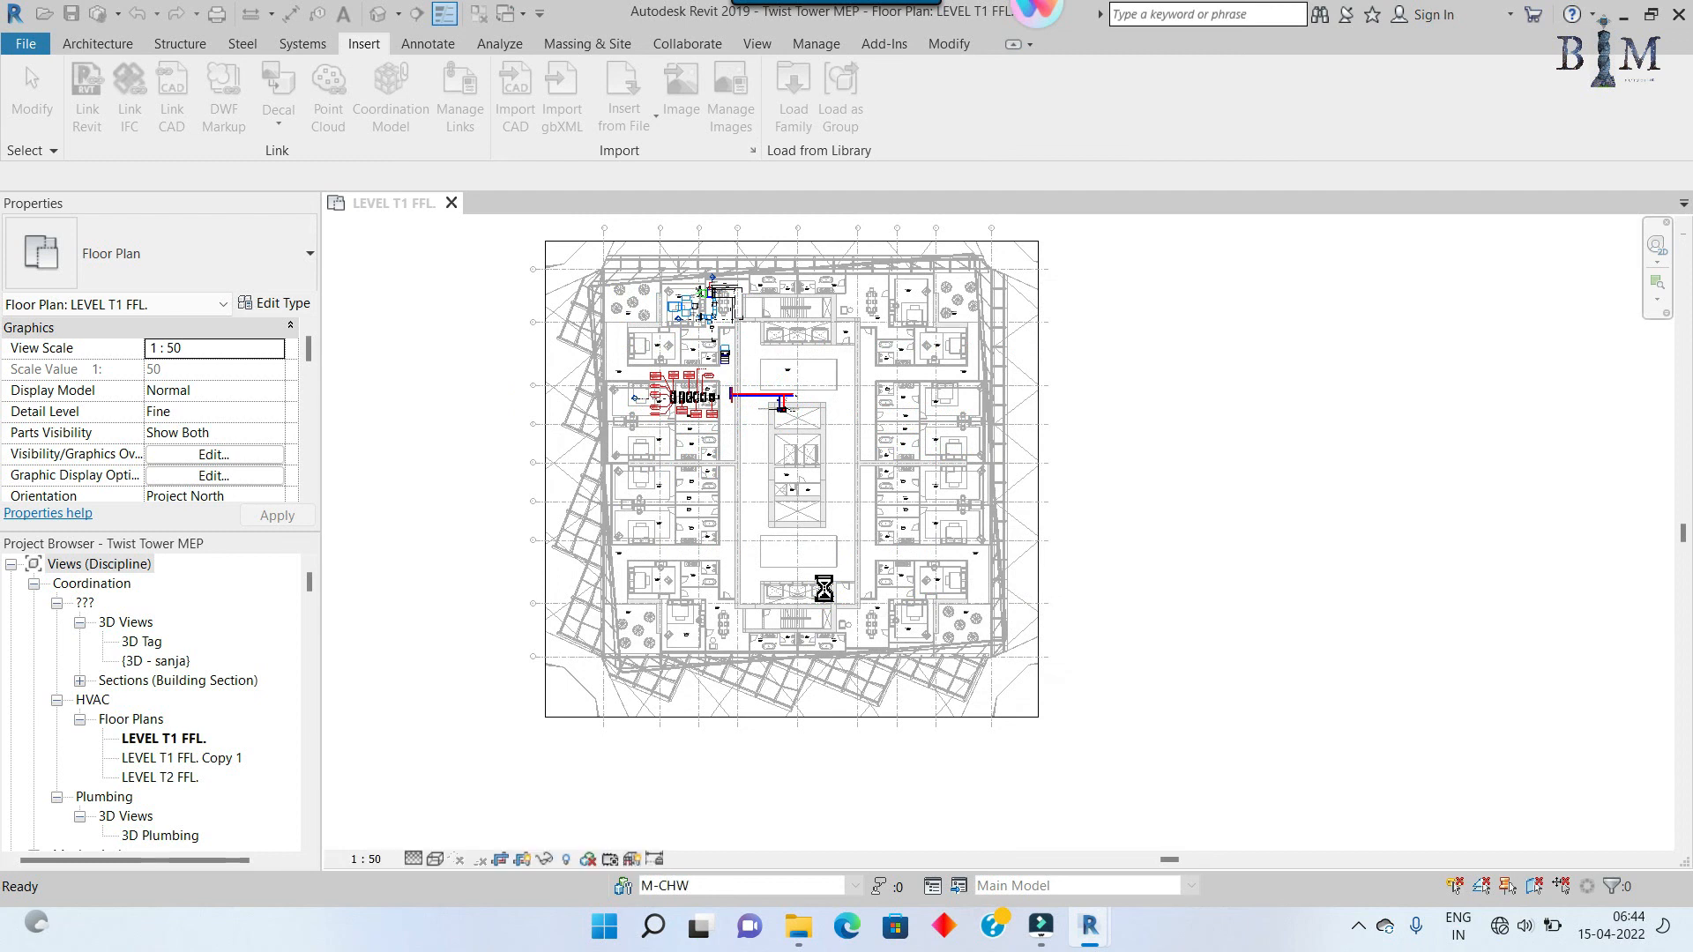
click(118, 15)
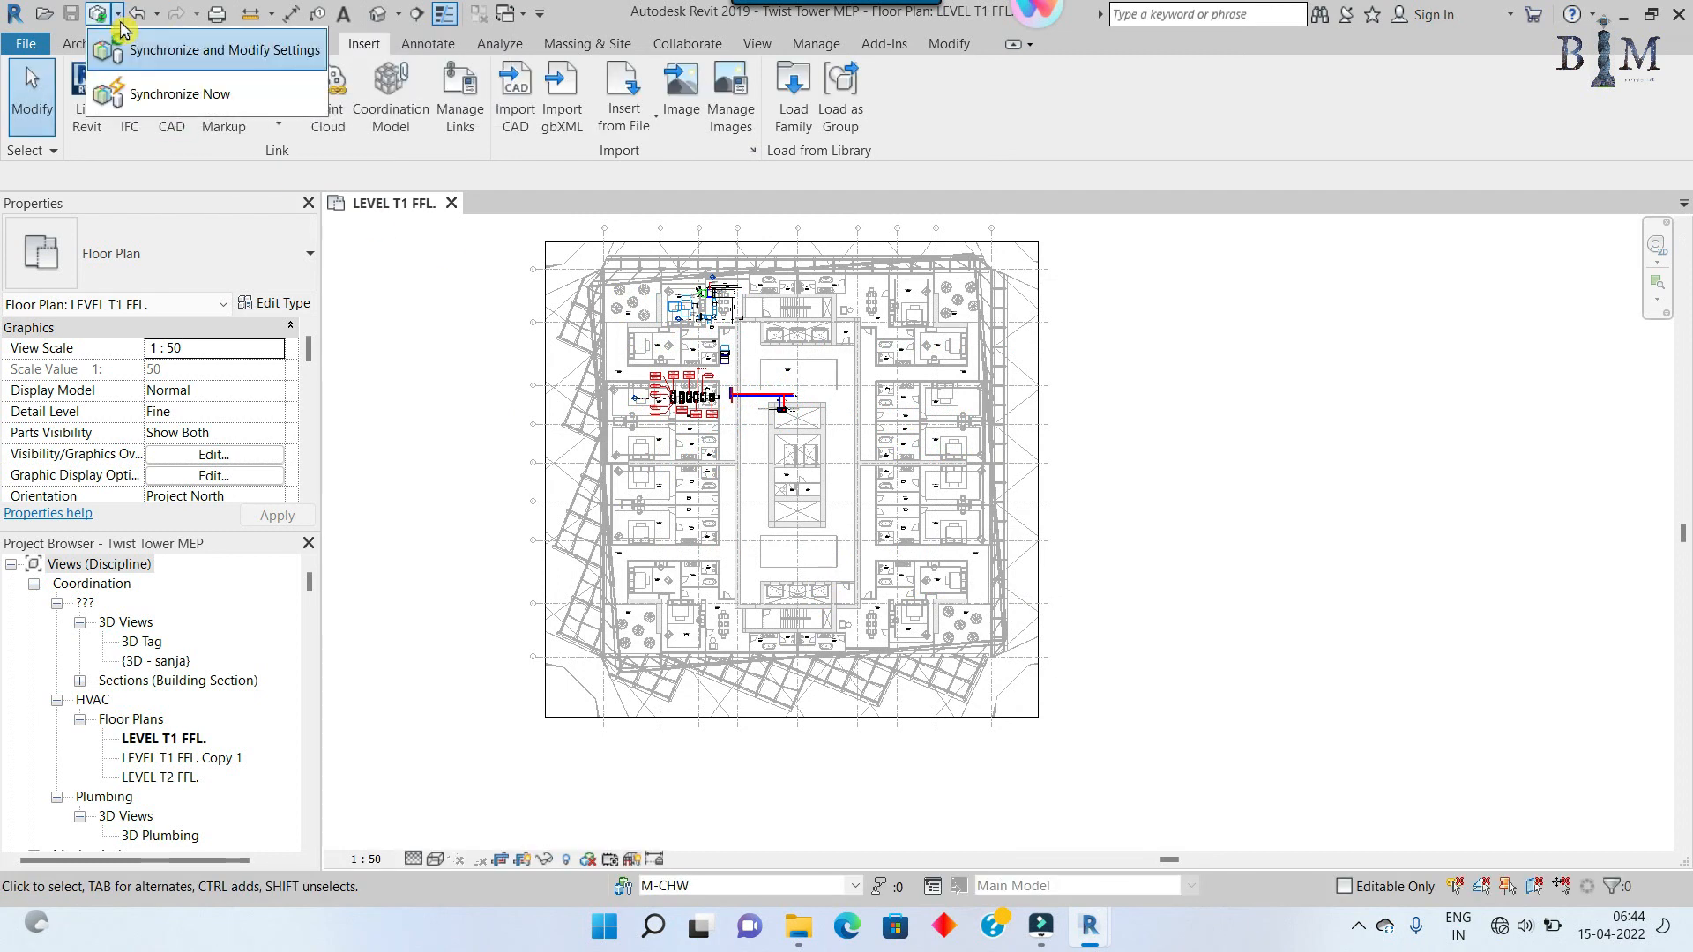
click(169, 97)
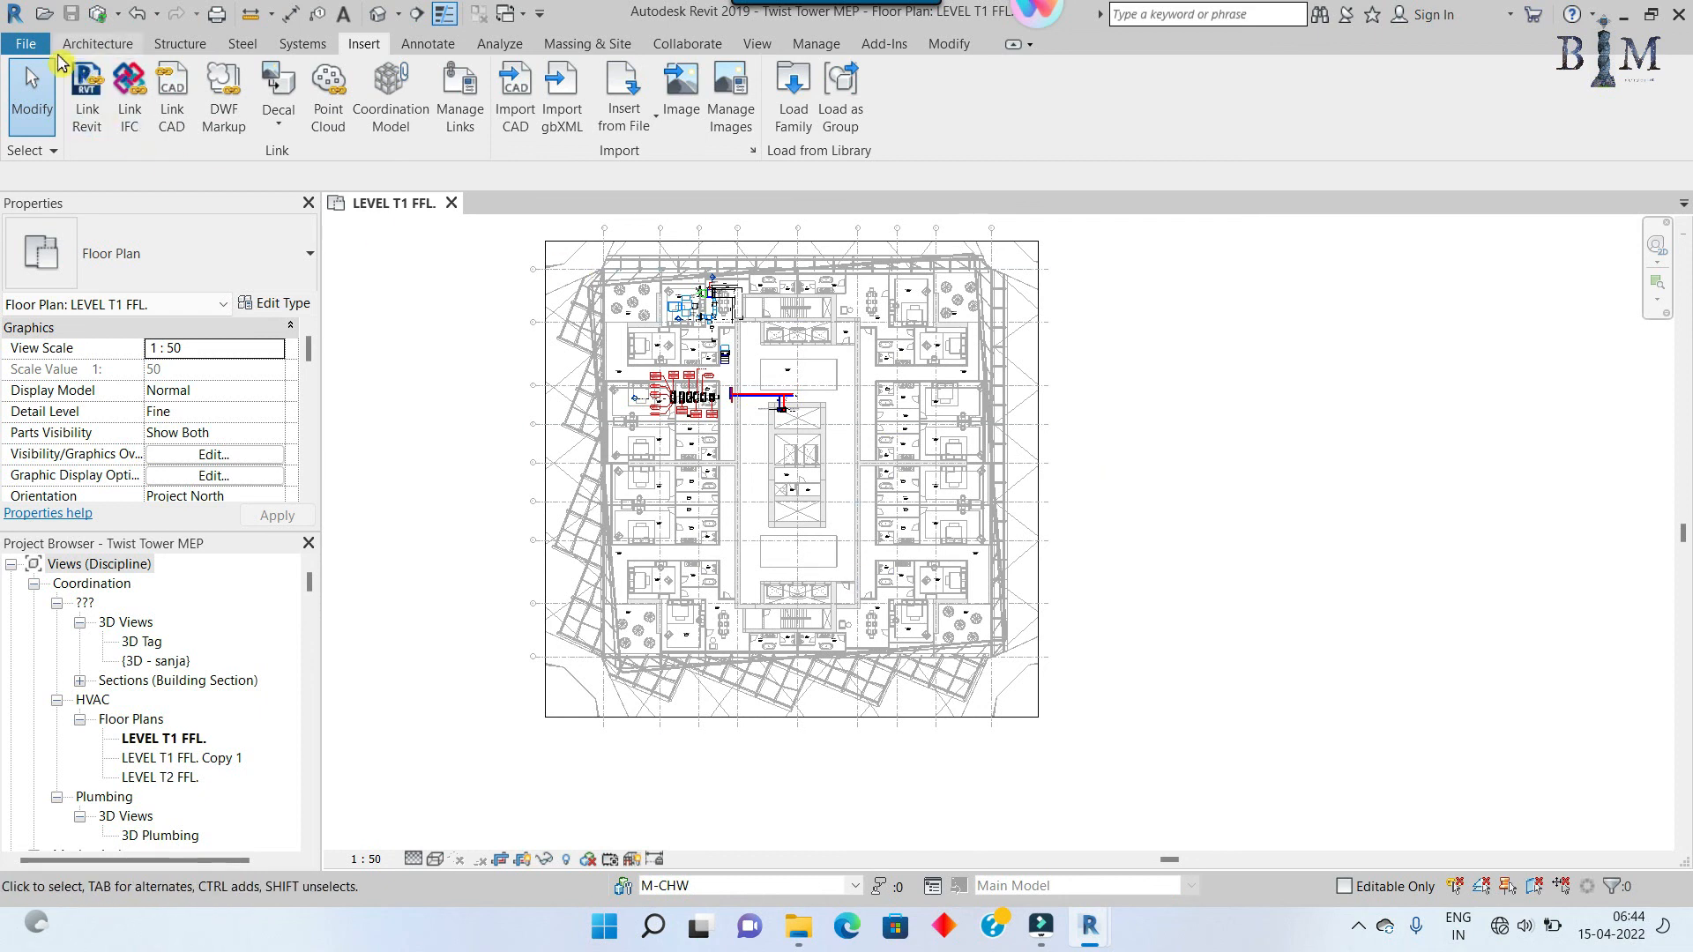
Step: Save the project again as Twist Tower MEP in For Submission with Make this a Central Model after save enabled
click(26, 43)
mouse_move(97, 350)
click(273, 181)
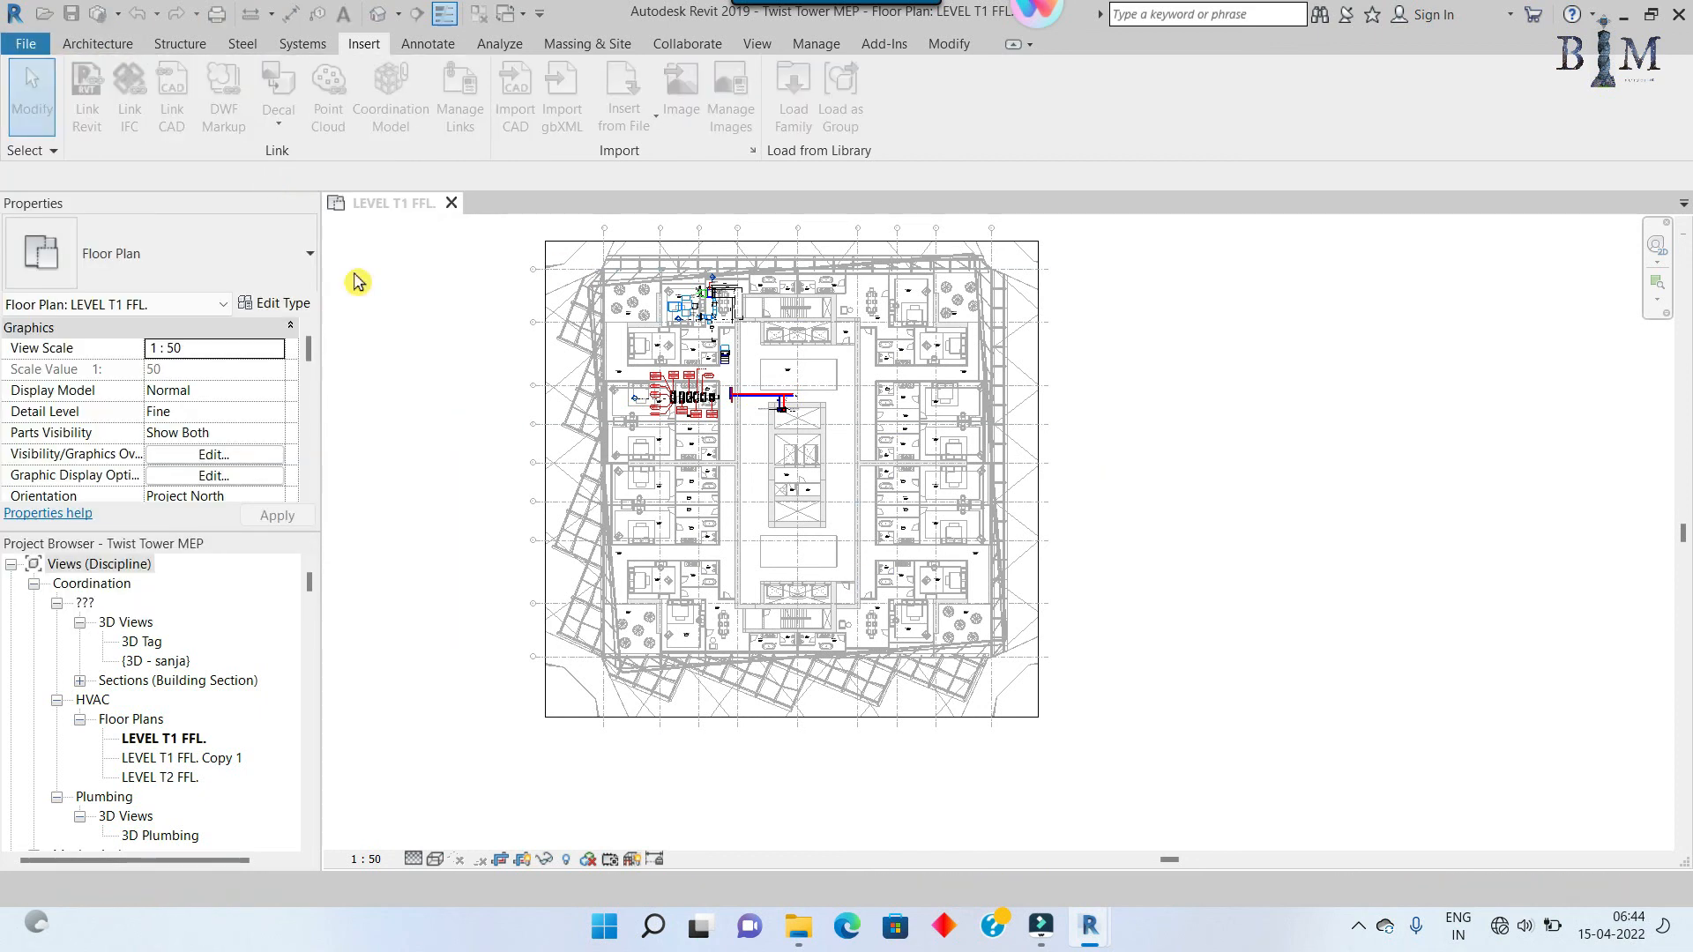
click(1228, 700)
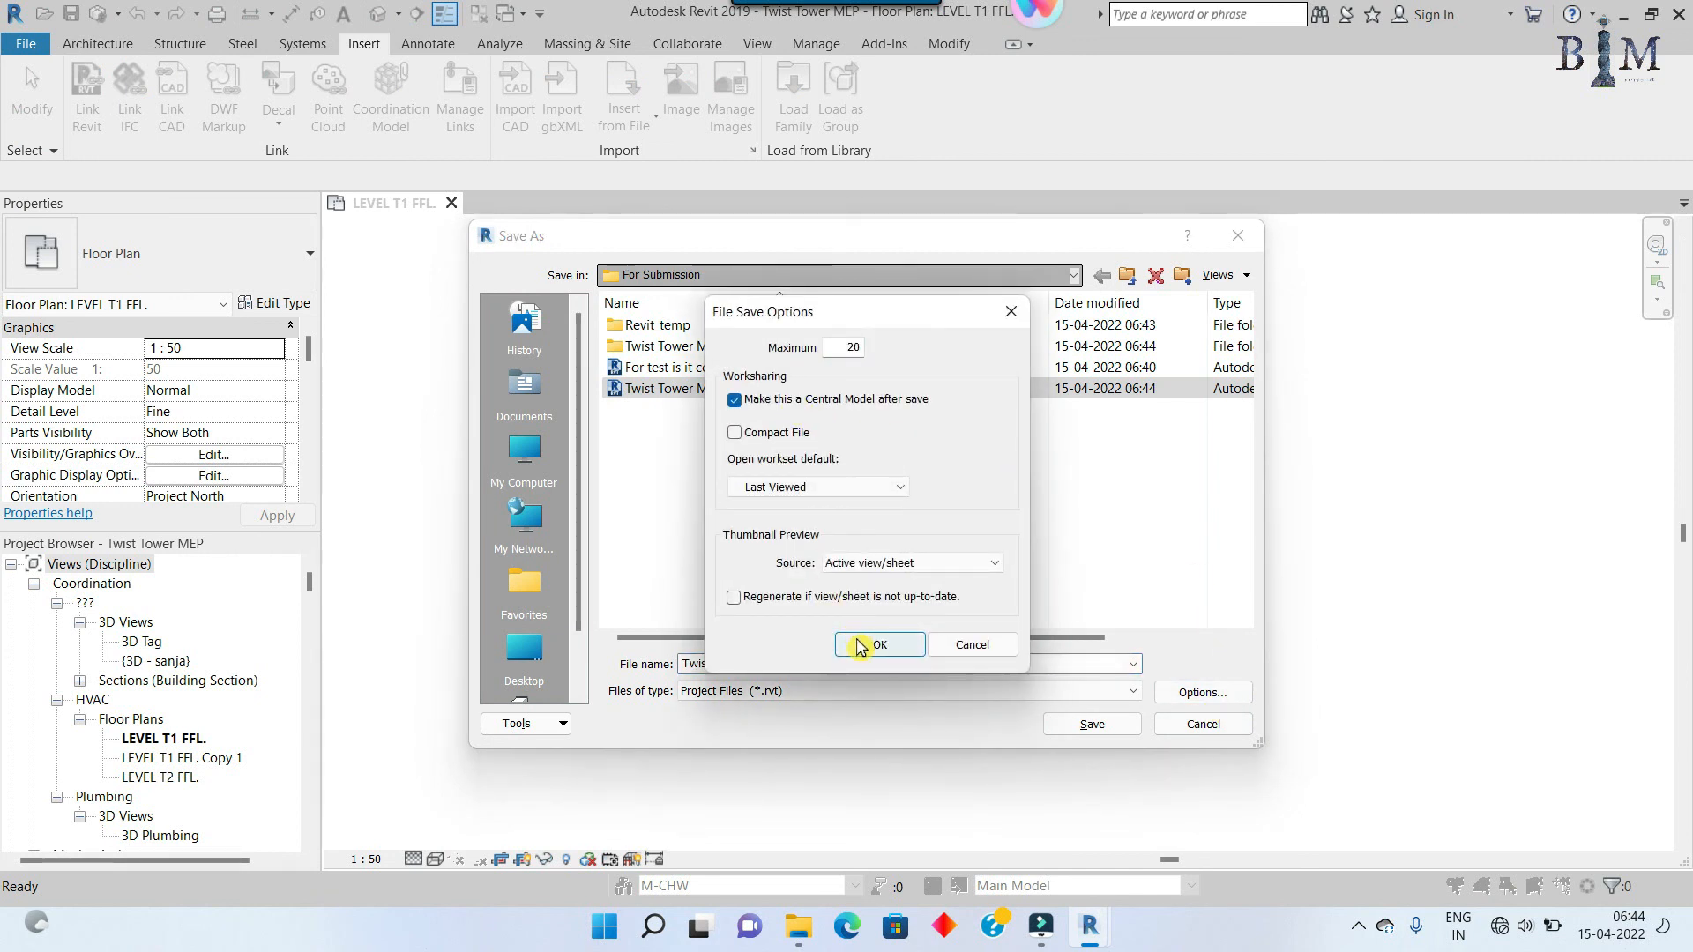
click(857, 646)
click(1092, 723)
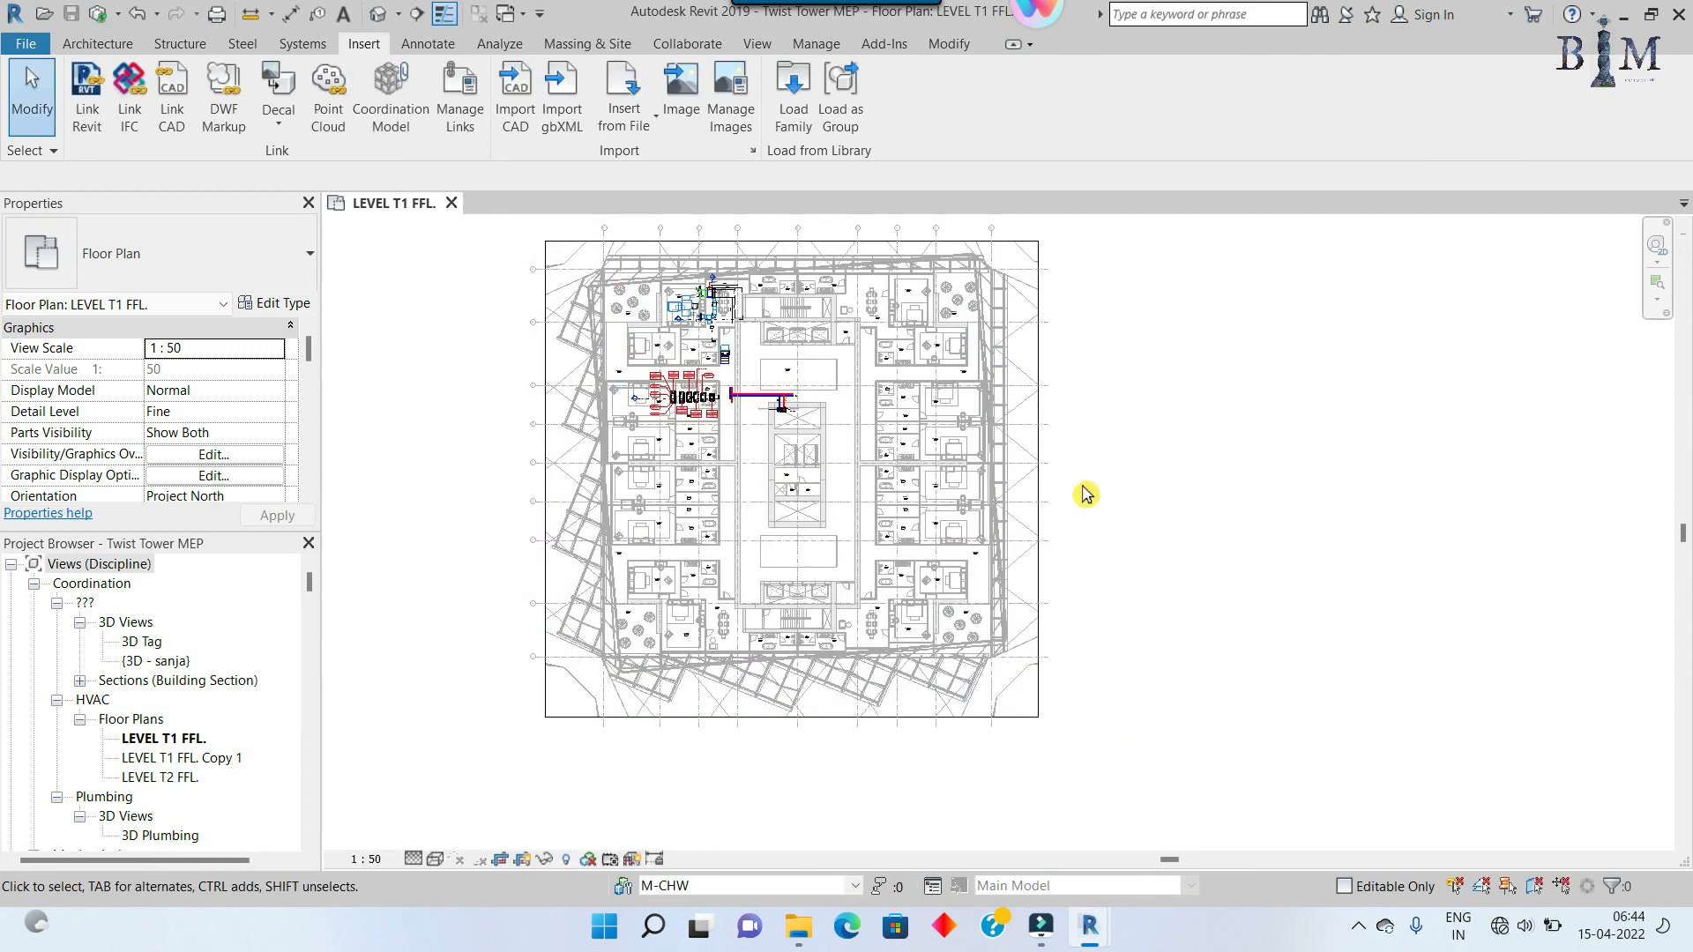
Step: Relinquish all owned worksets and elements, and review the editable status of every workset in the Worksets dialog
click(686, 43)
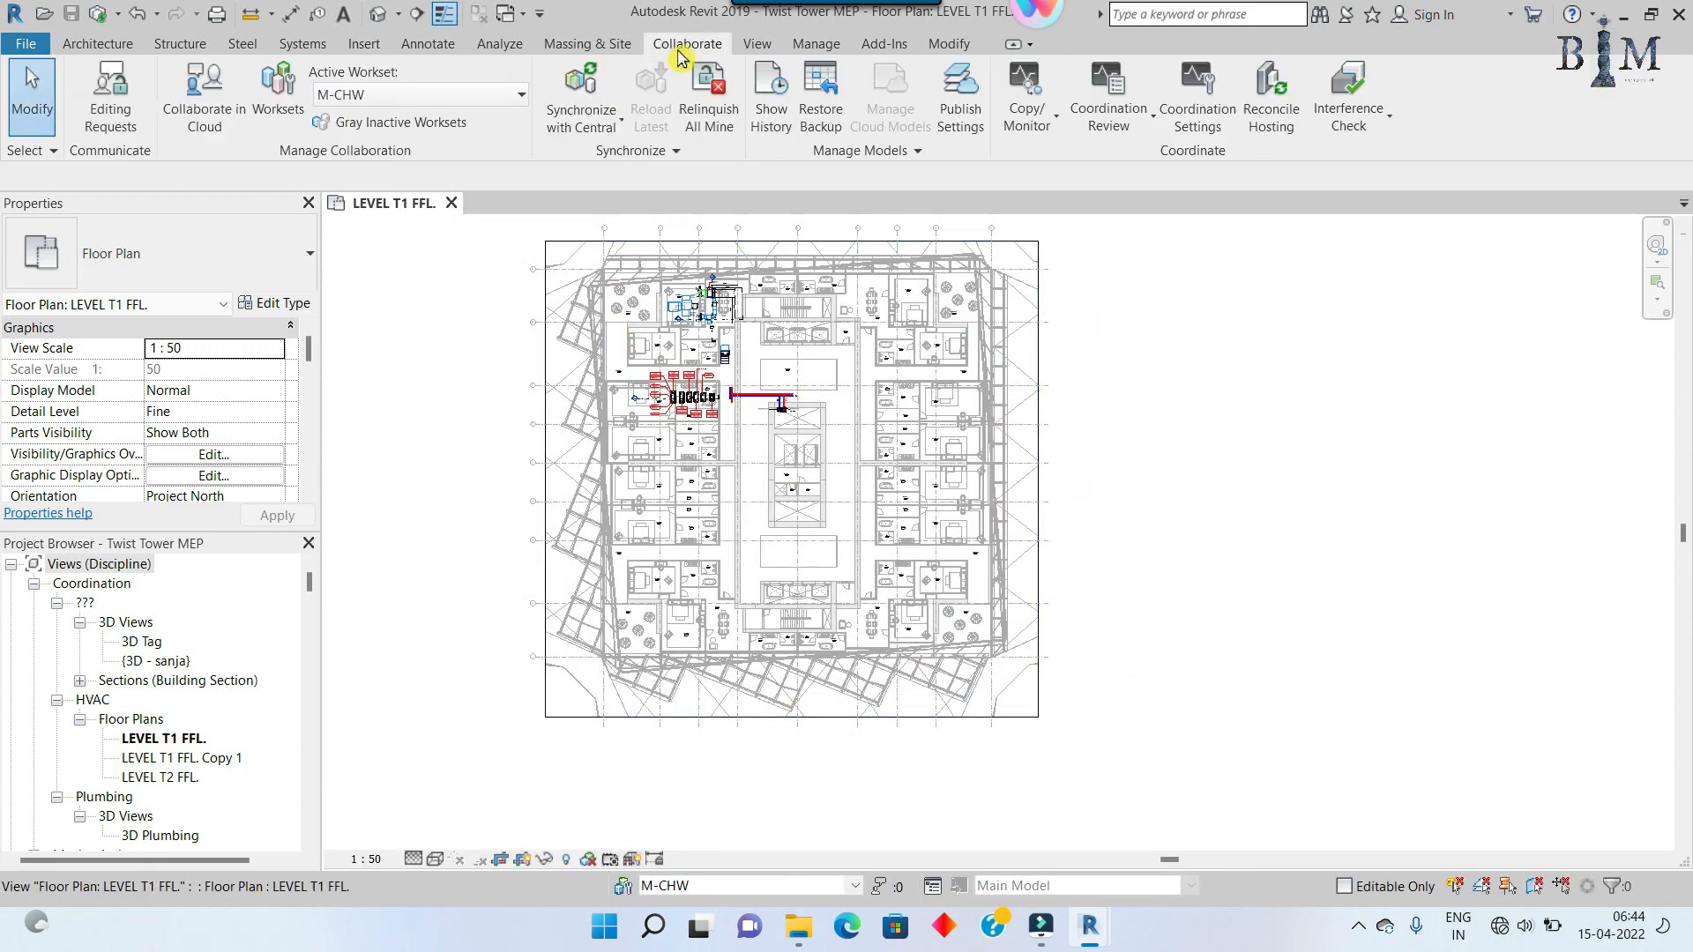
click(696, 100)
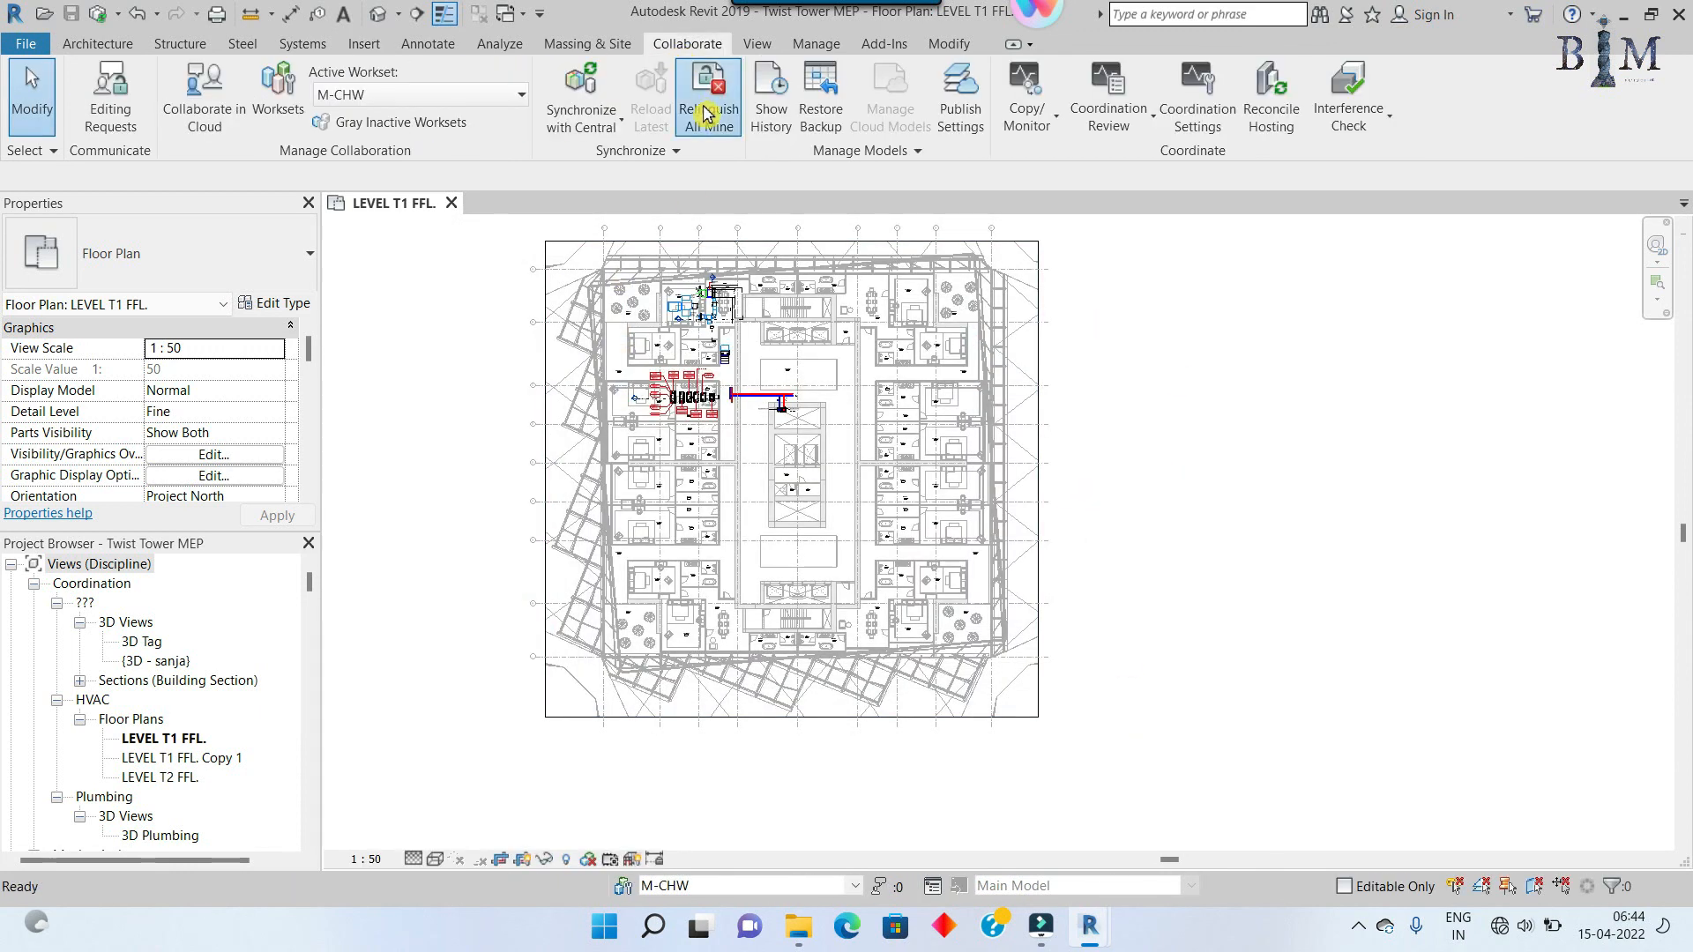
click(624, 887)
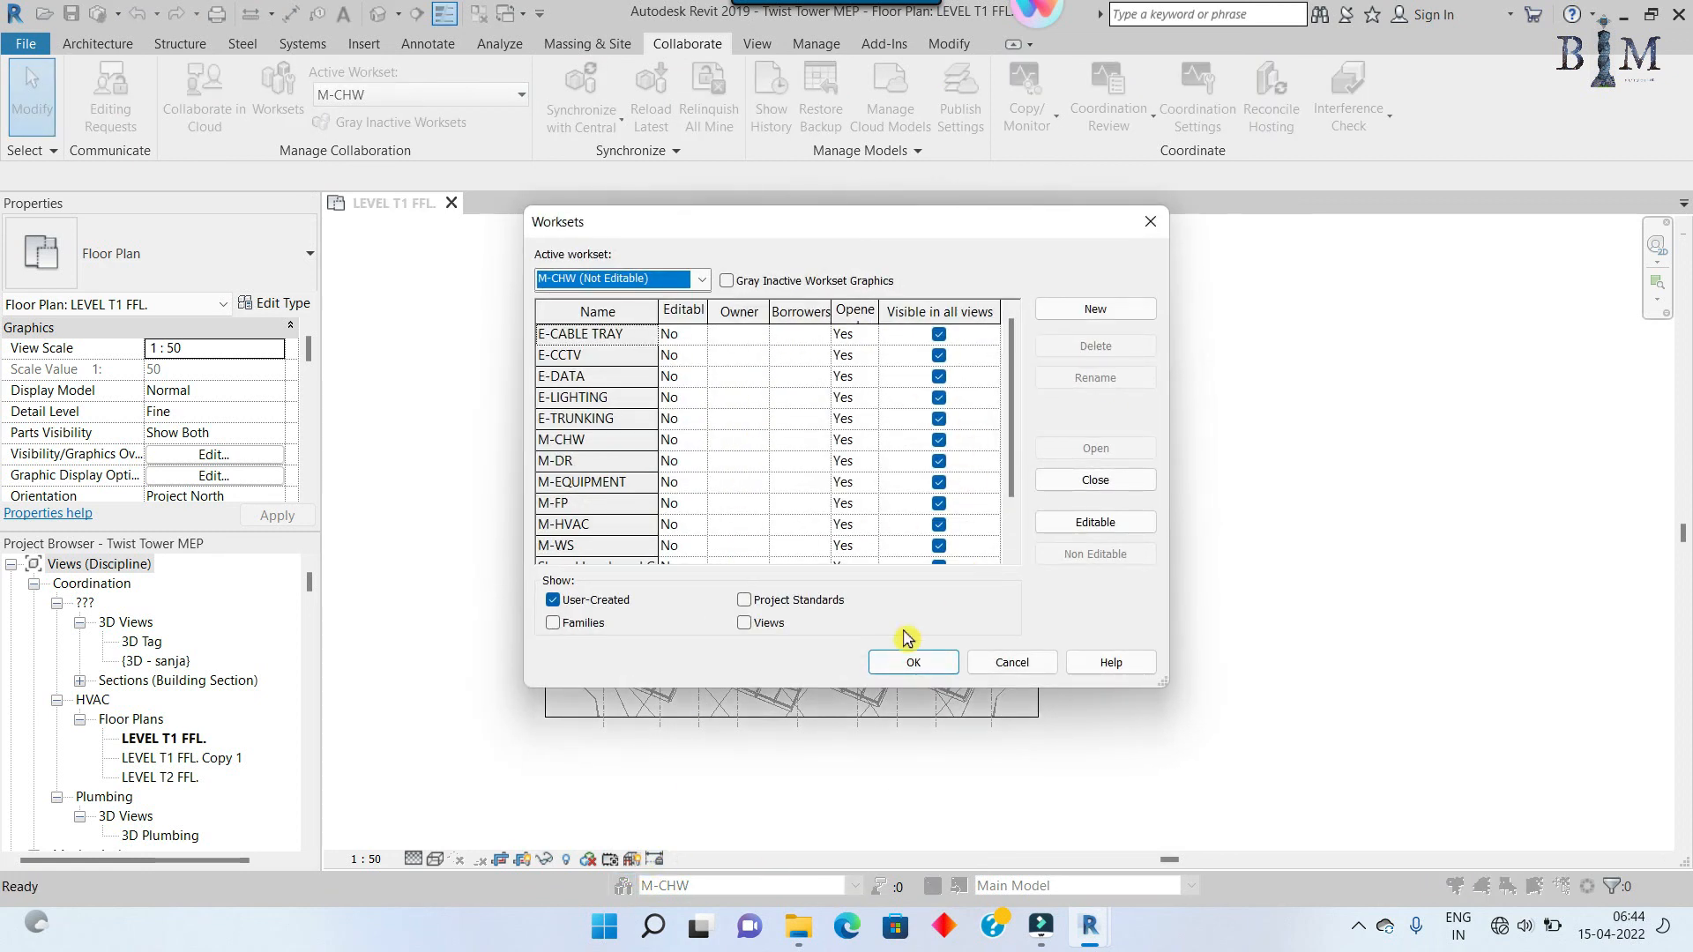
click(910, 662)
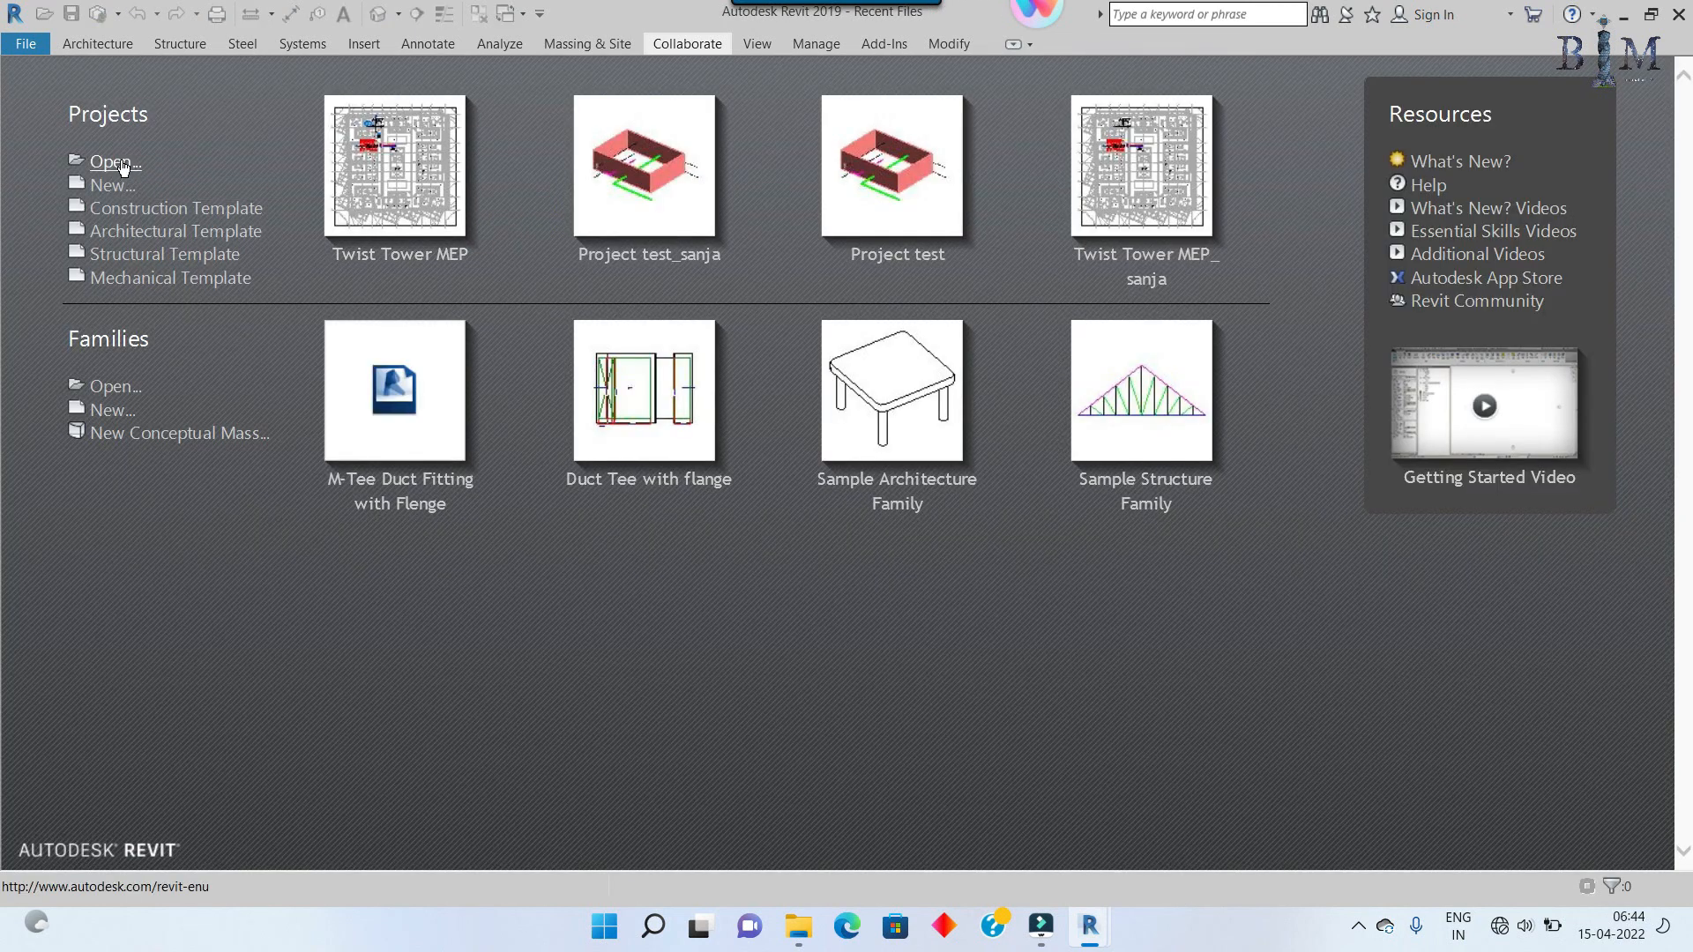
Step: Choose the Twist Tower MEP central file in the For Submission folder for opening, with Create New Local enabled
click(123, 168)
click(630, 446)
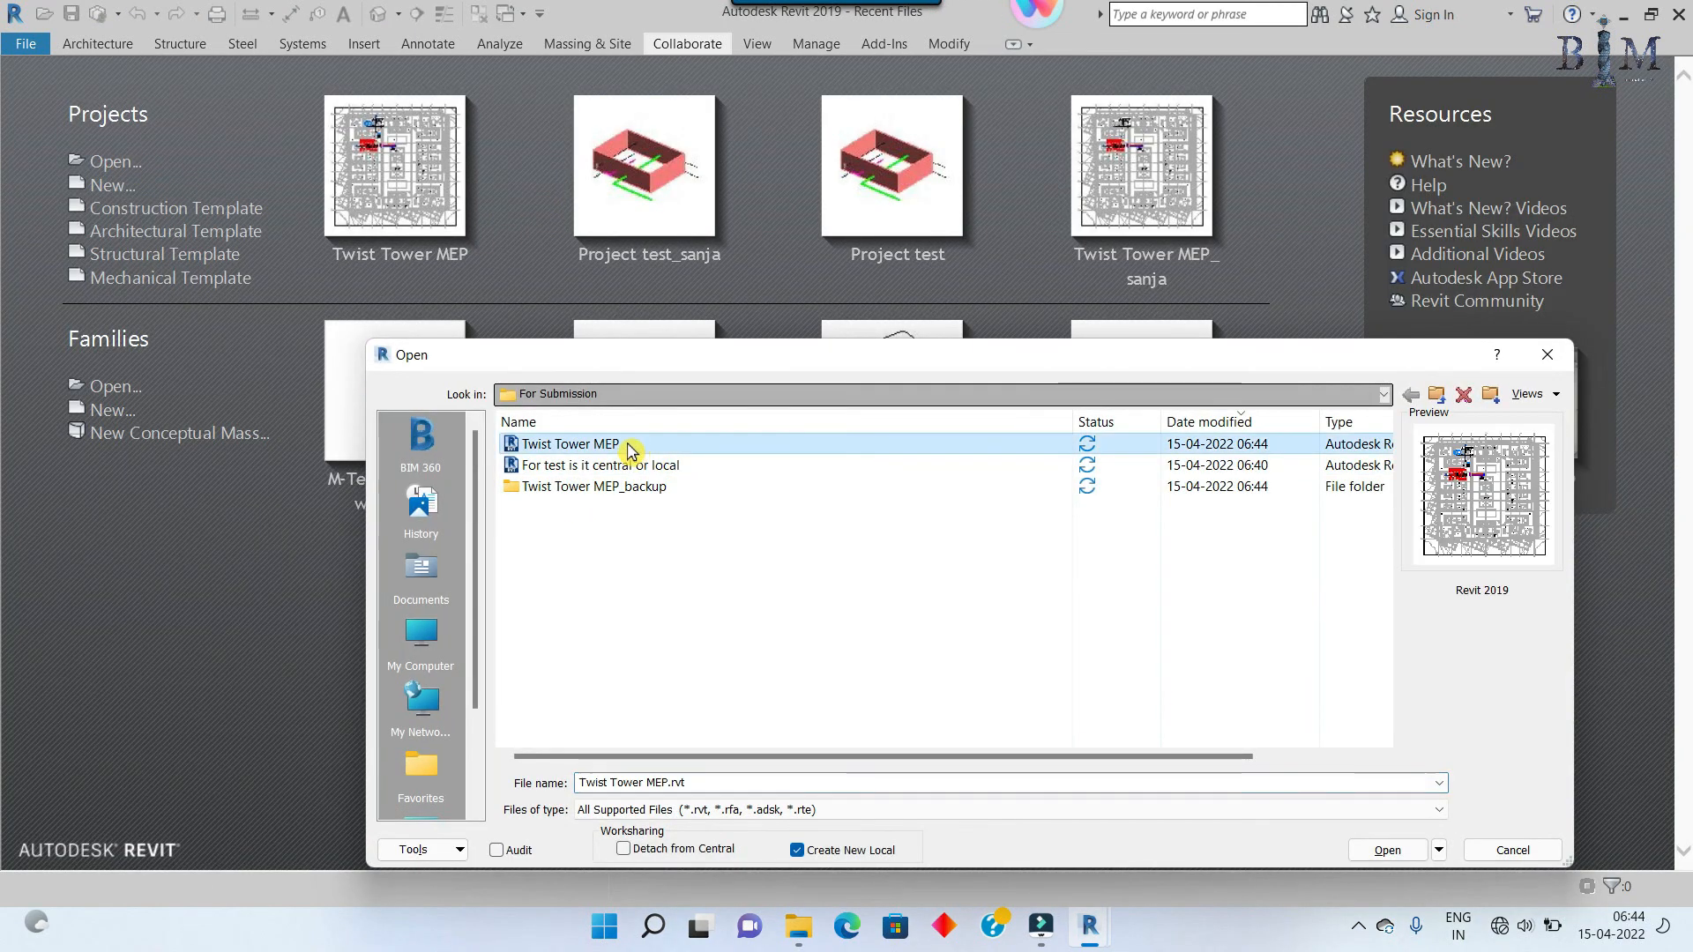
drag(757, 355, 588, 148)
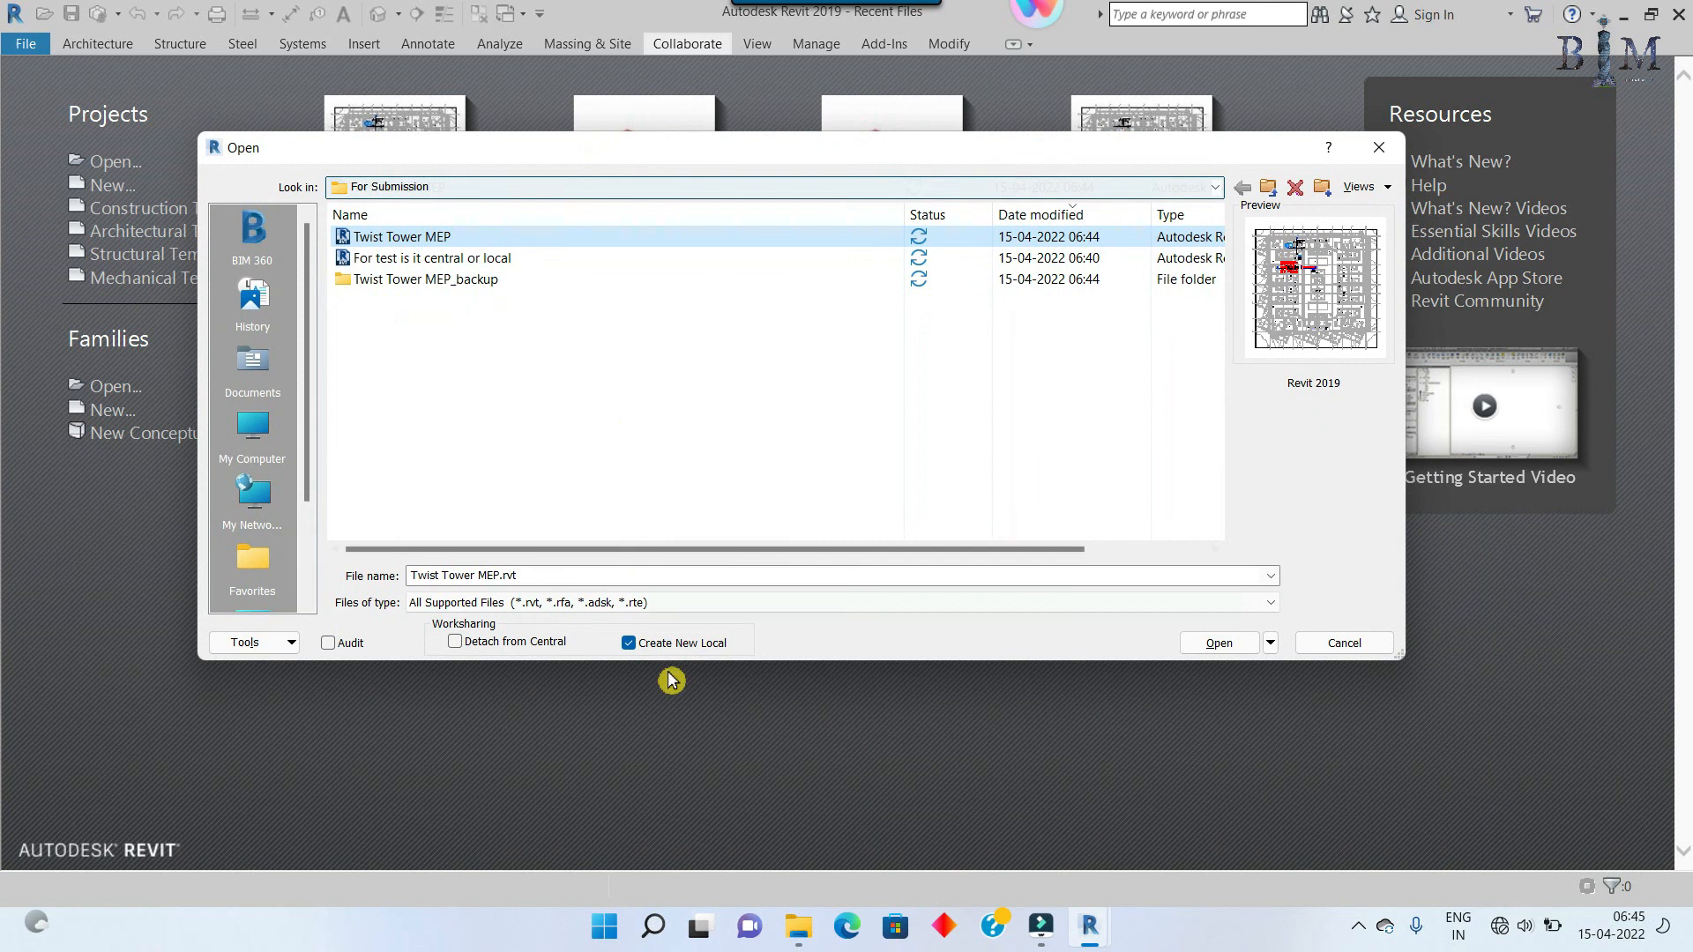
Step: Switch to File Explorer and cut the old local copy of Twist Tower MEP from the Documents folder
click(811, 932)
click(122, 251)
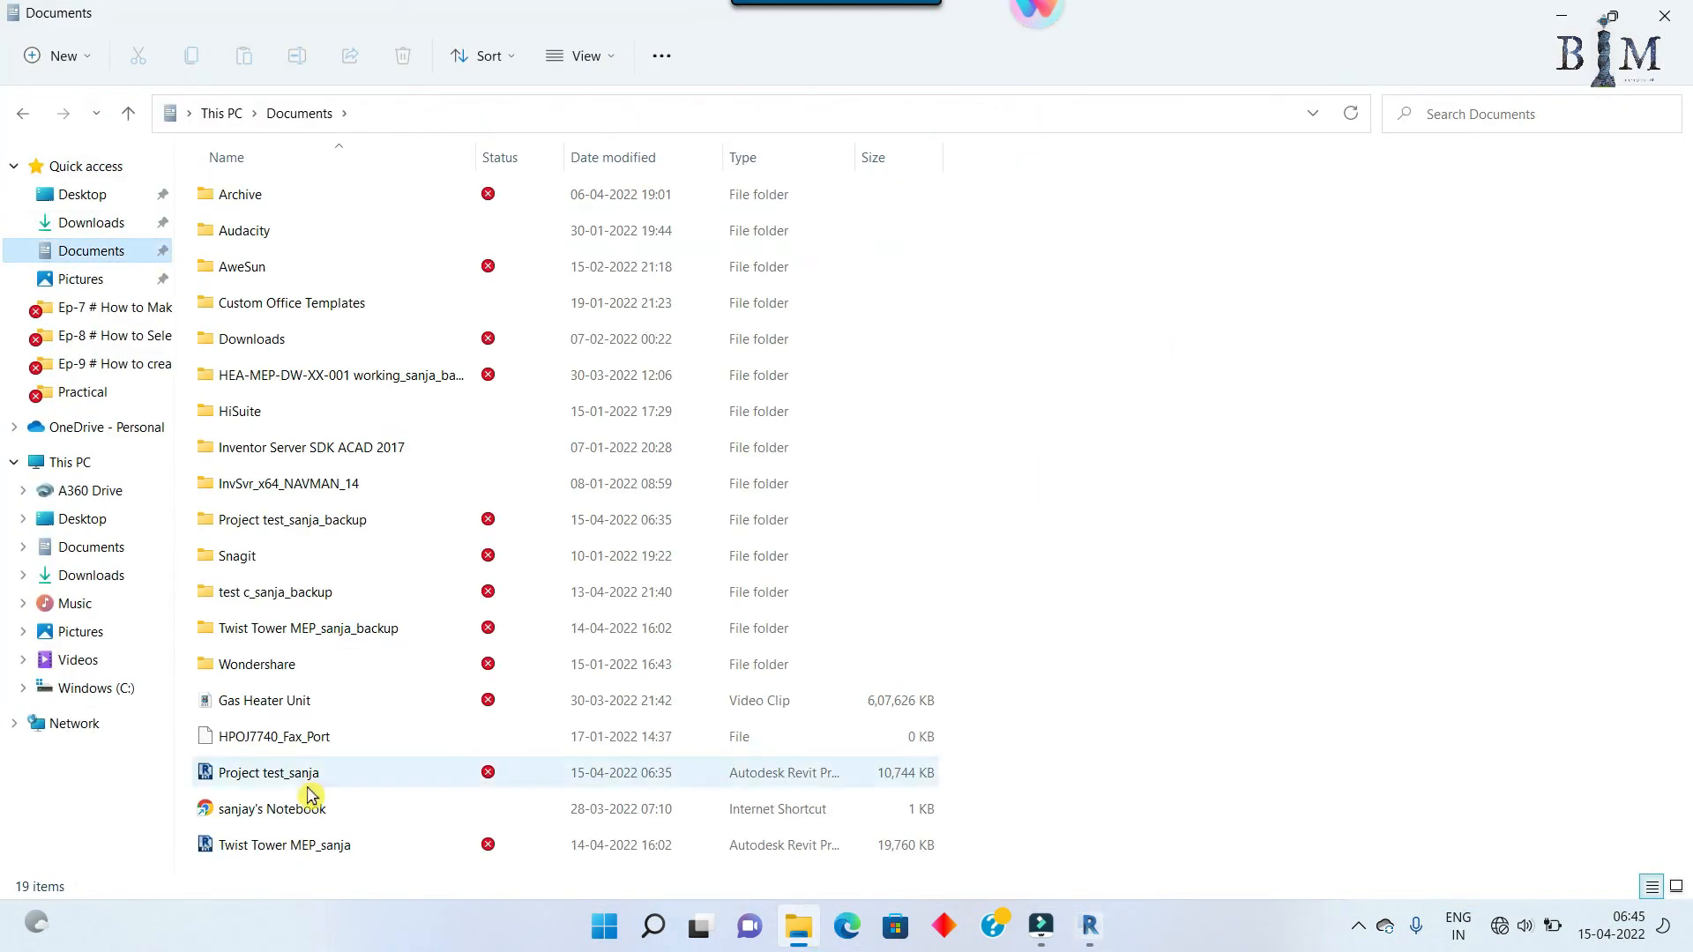
click(312, 848)
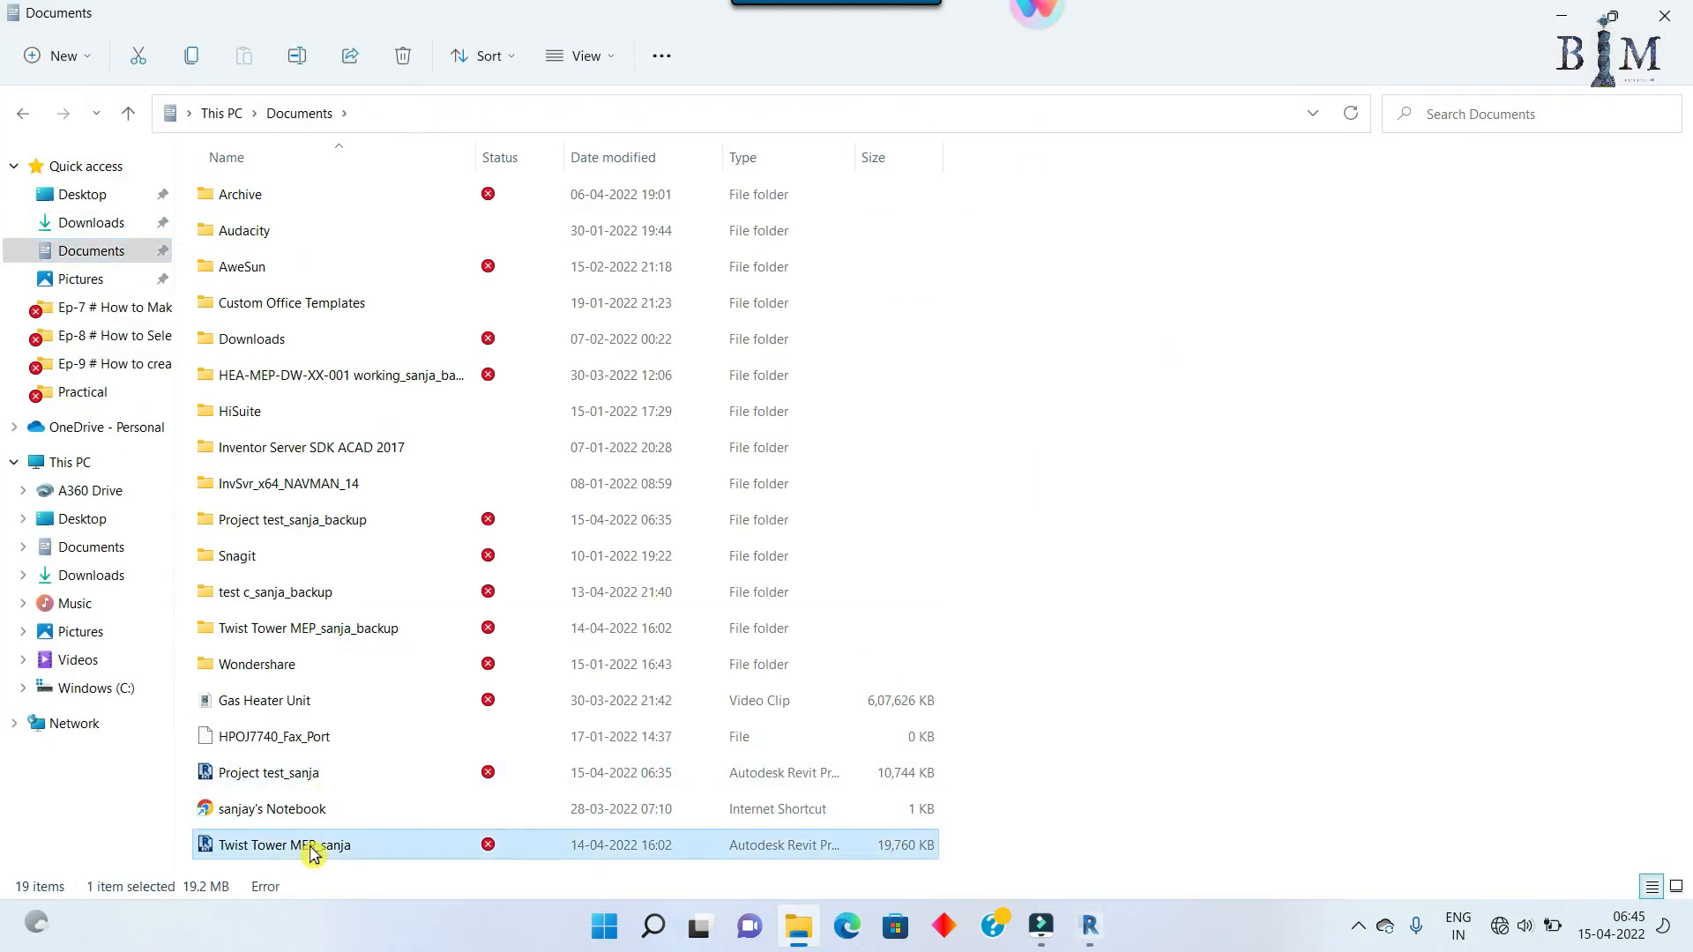
right_click(394, 847)
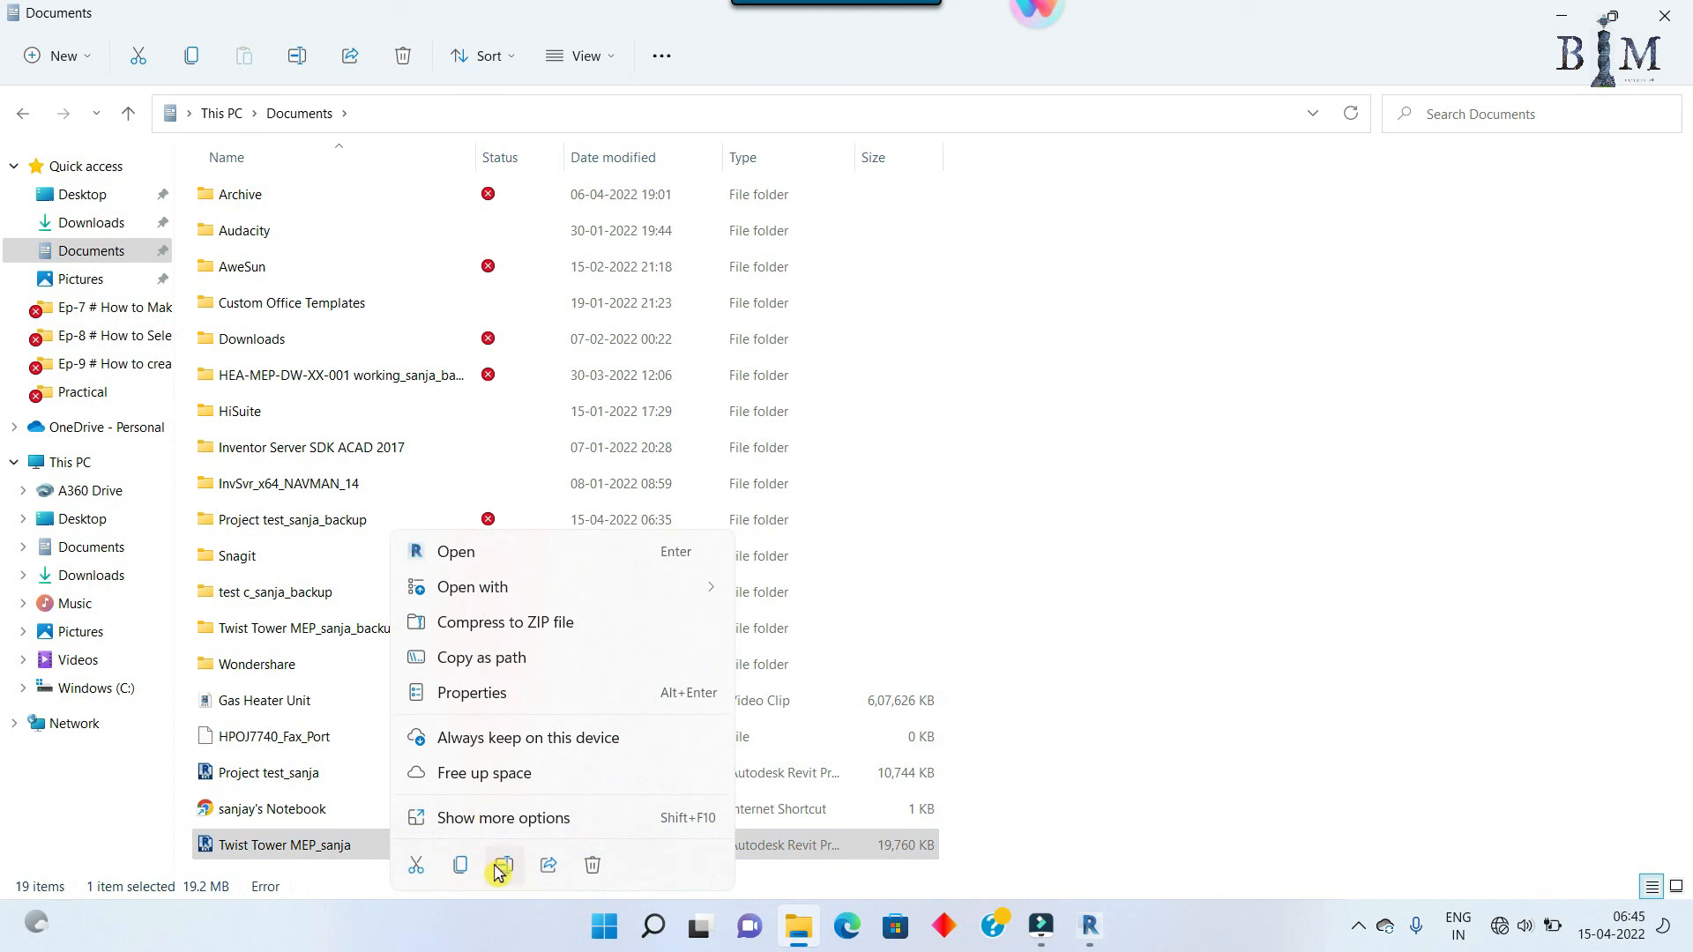
click(416, 865)
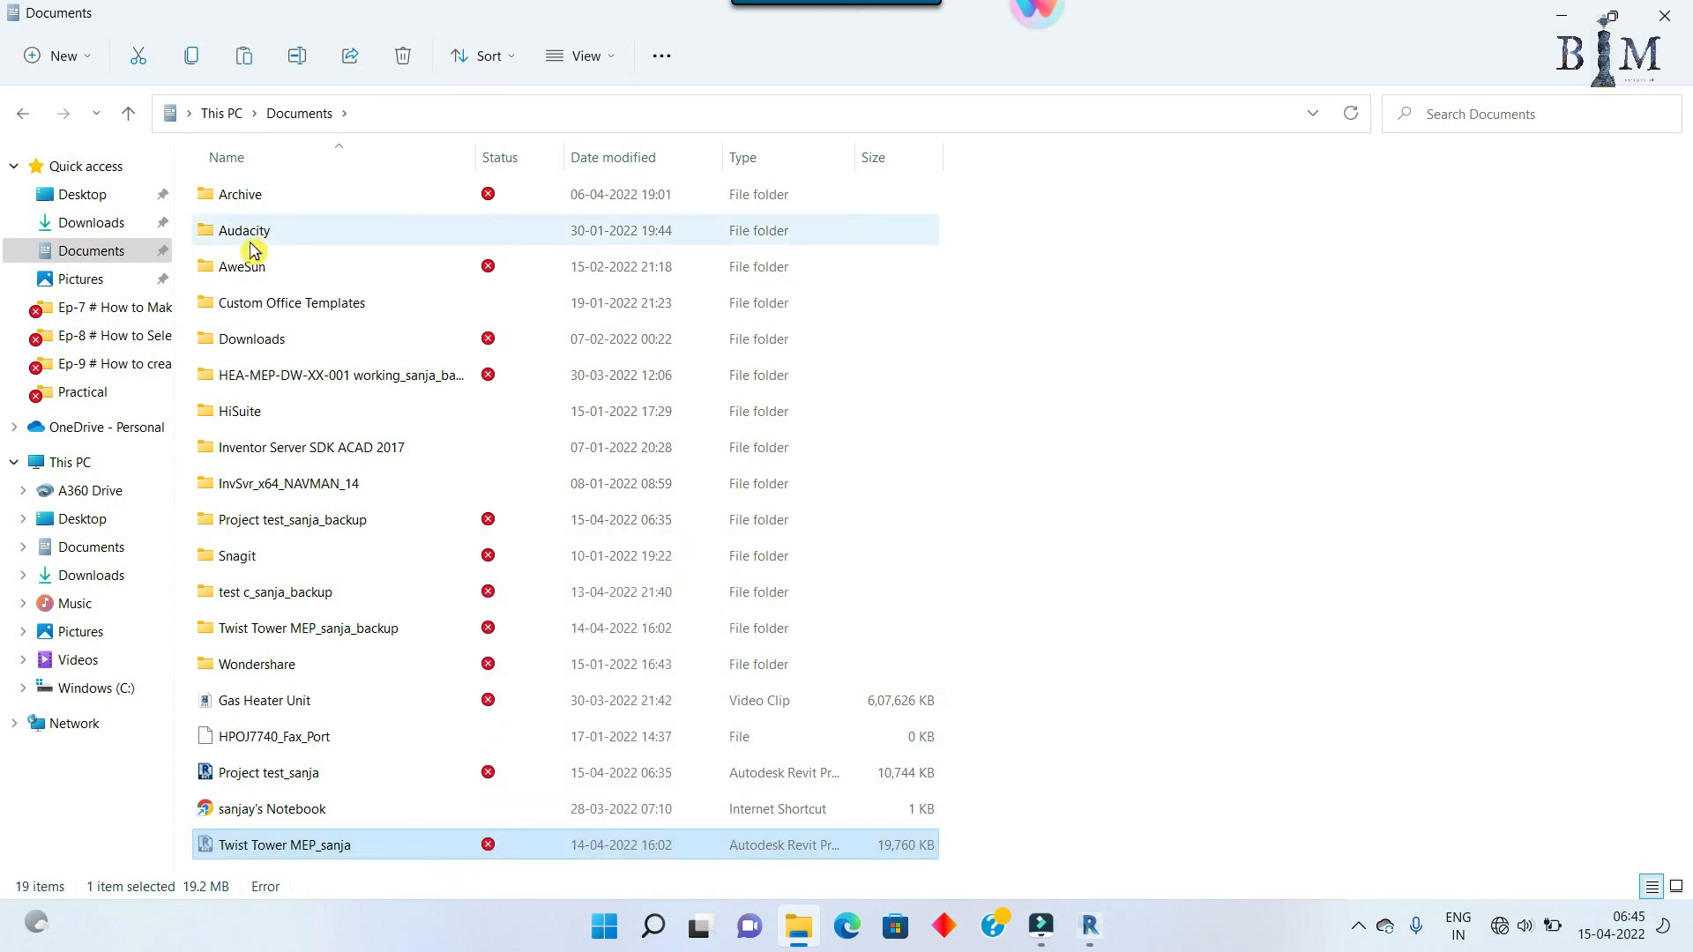
Step: Create a subfolder named back up inside the Archive folder in Documents
double_click(256, 194)
right_click(309, 318)
mouse_move(405, 556)
click(676, 543)
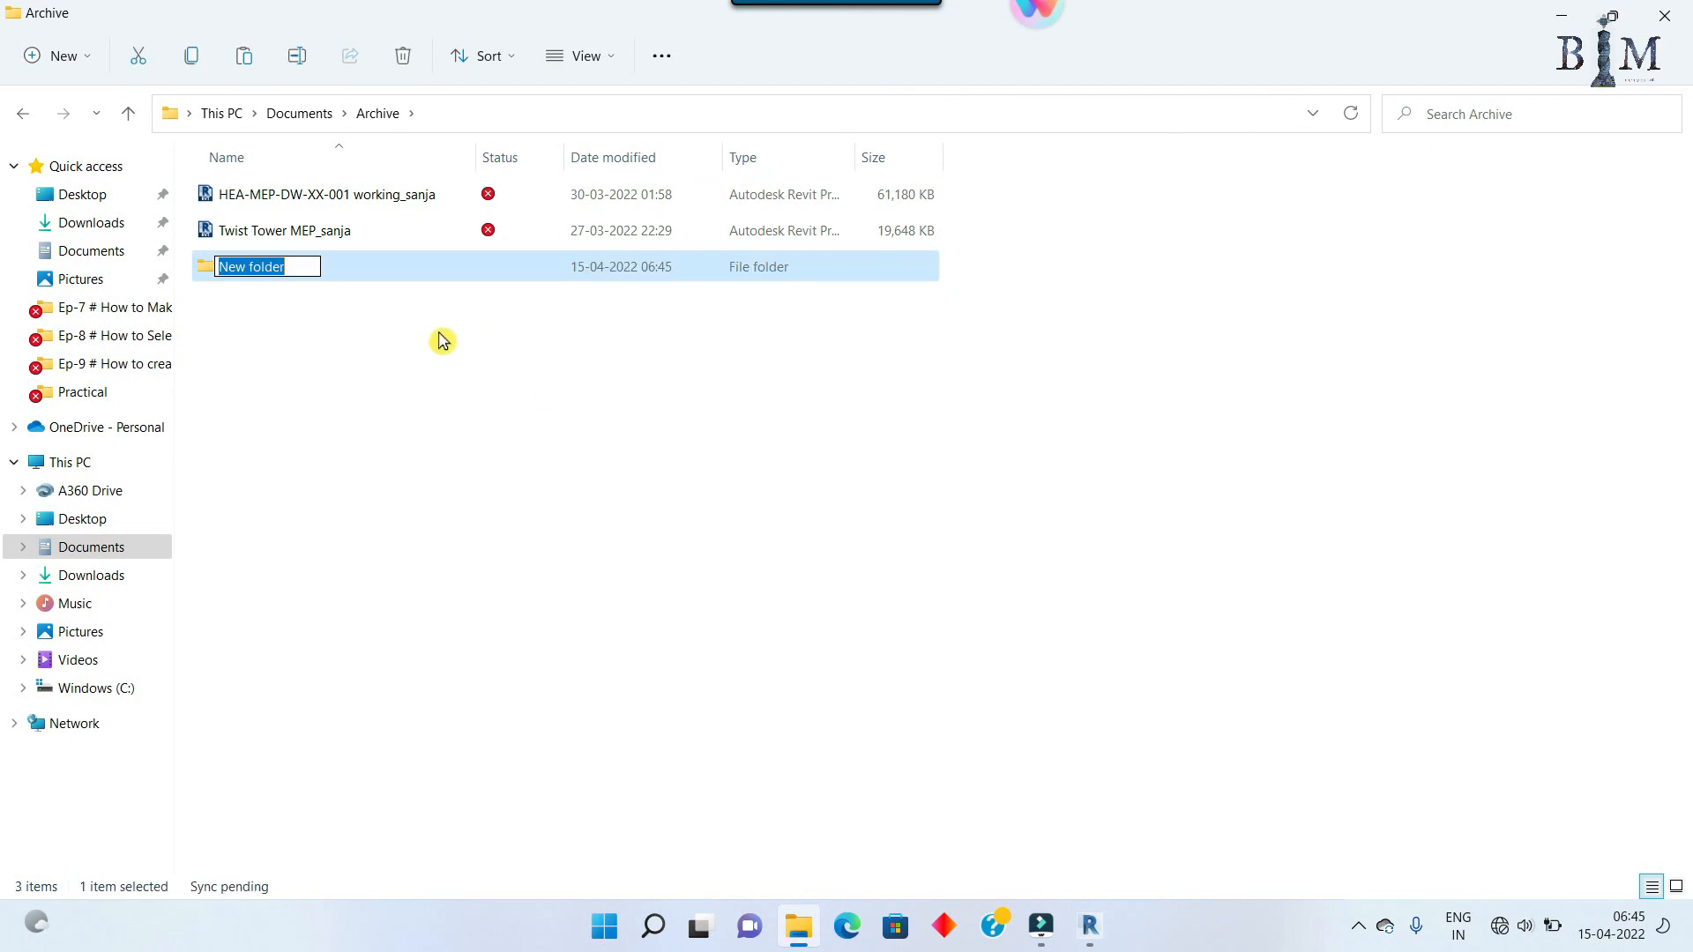
text(ba)
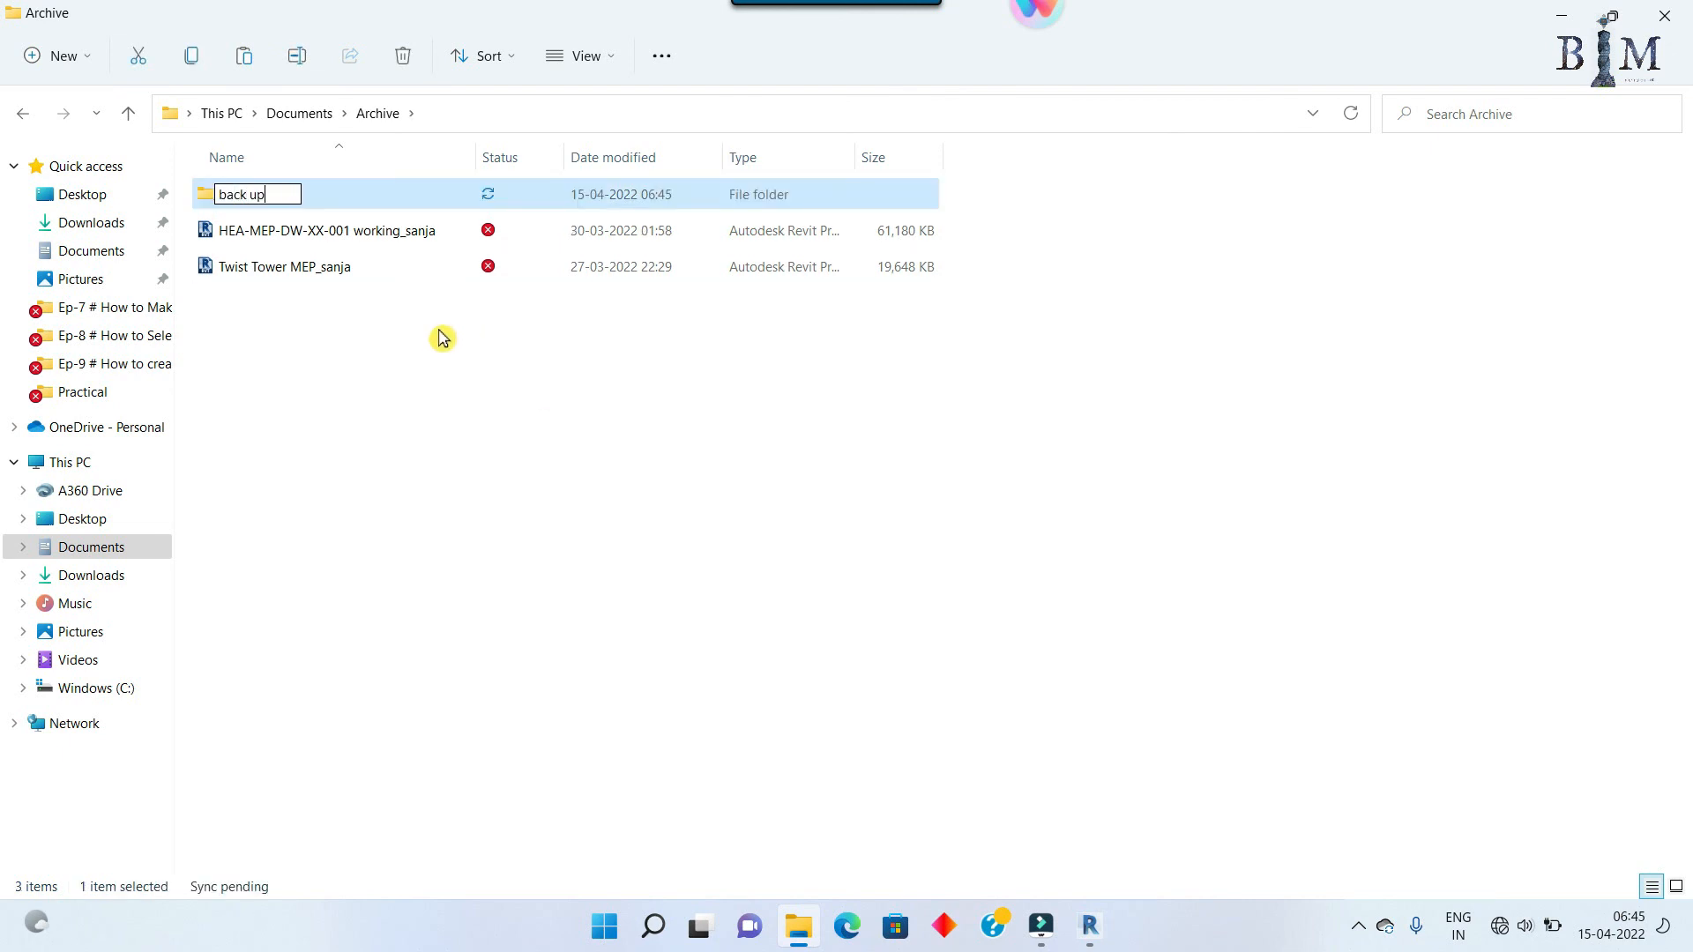
text(ck up)
key(Return)
Step: Paste the cut local Twist Tower MEP file into the back up folder and return to the Documents folder
key(Return)
key(ctrl+v)
click(377, 117)
click(300, 113)
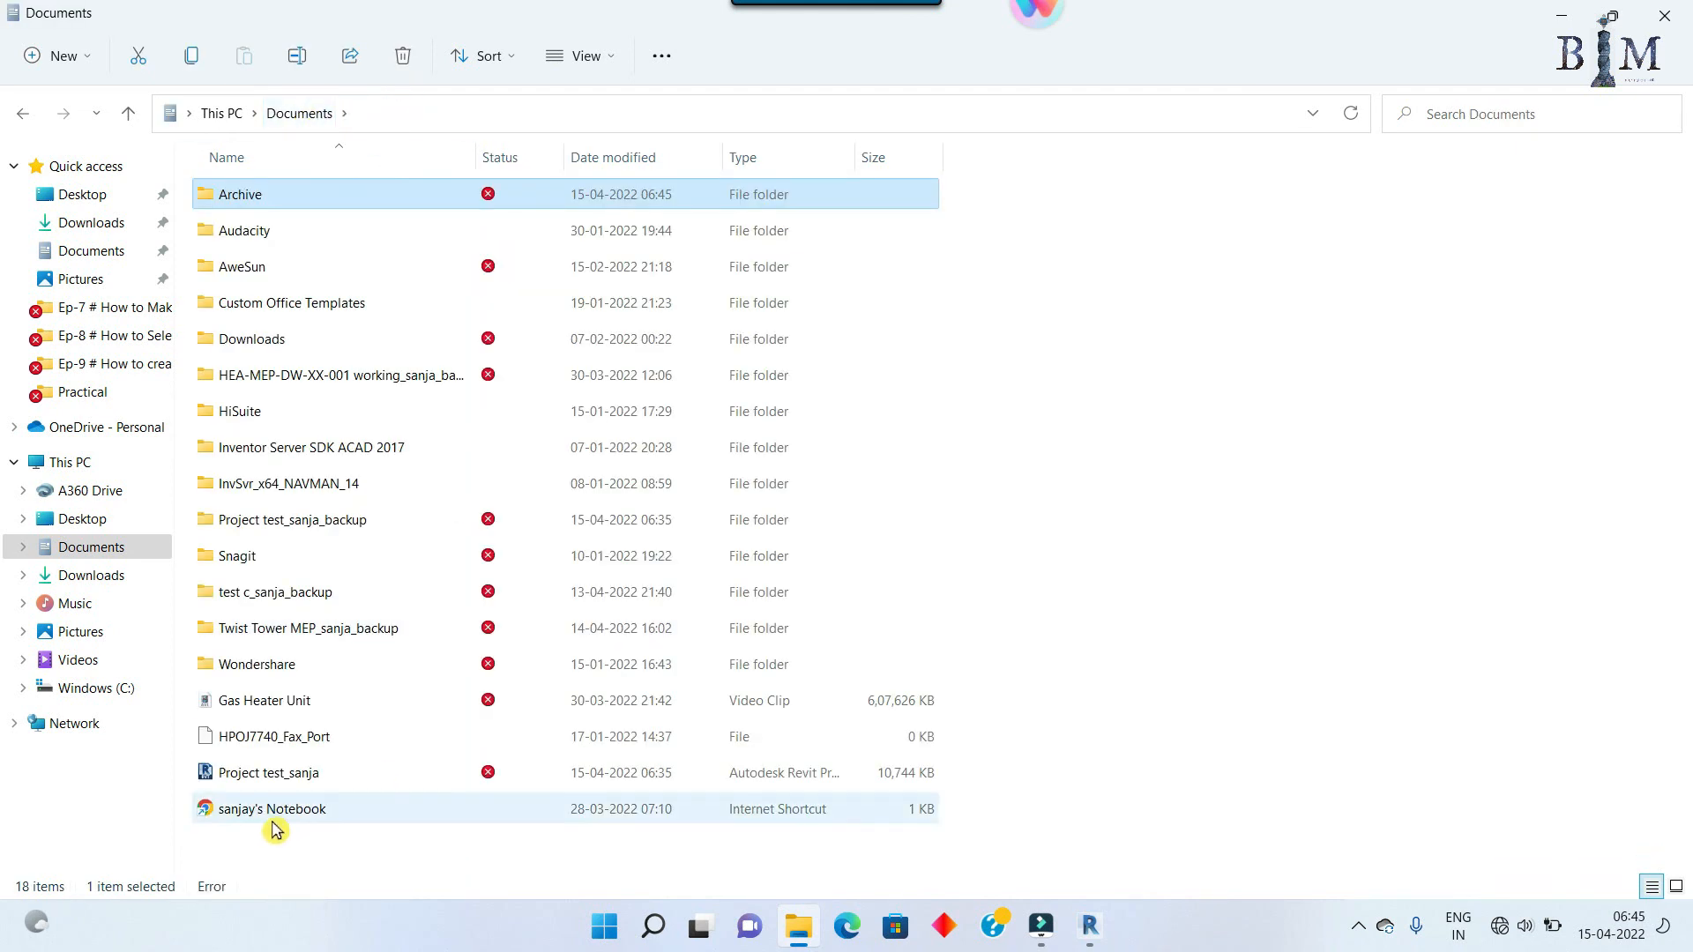
click(1050, 756)
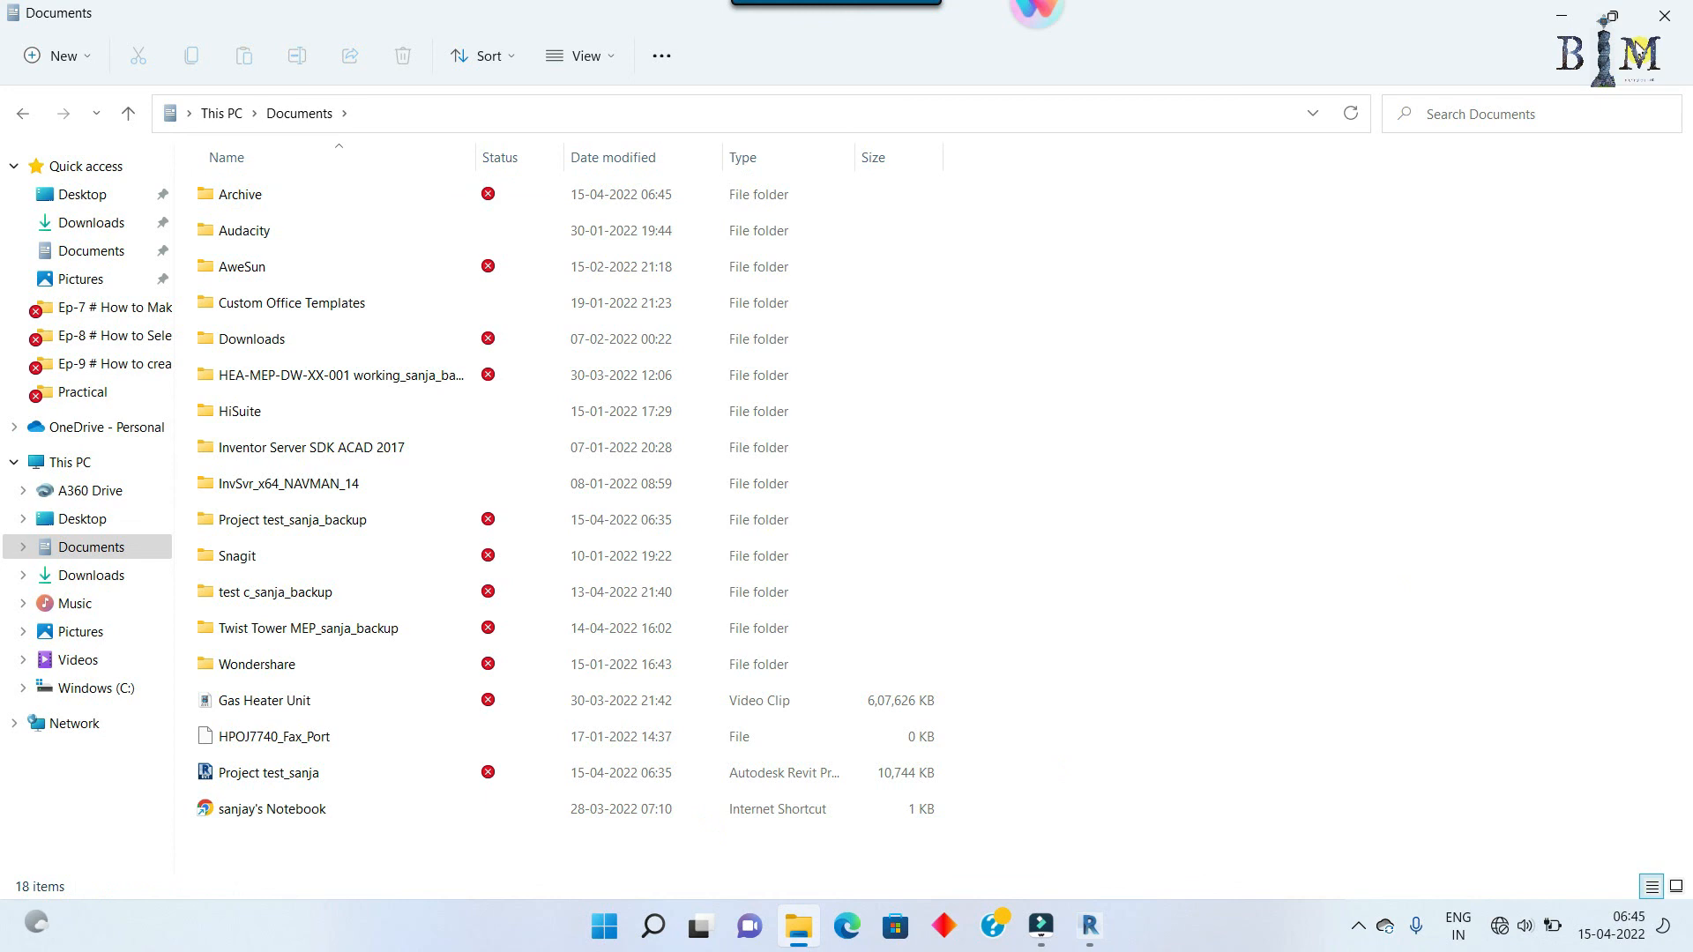
Step: Switch to Revit, open the Twist Tower MEP central file as a new local, and check the Documents folder for the new copy
mouse_move(1081, 930)
click(1220, 855)
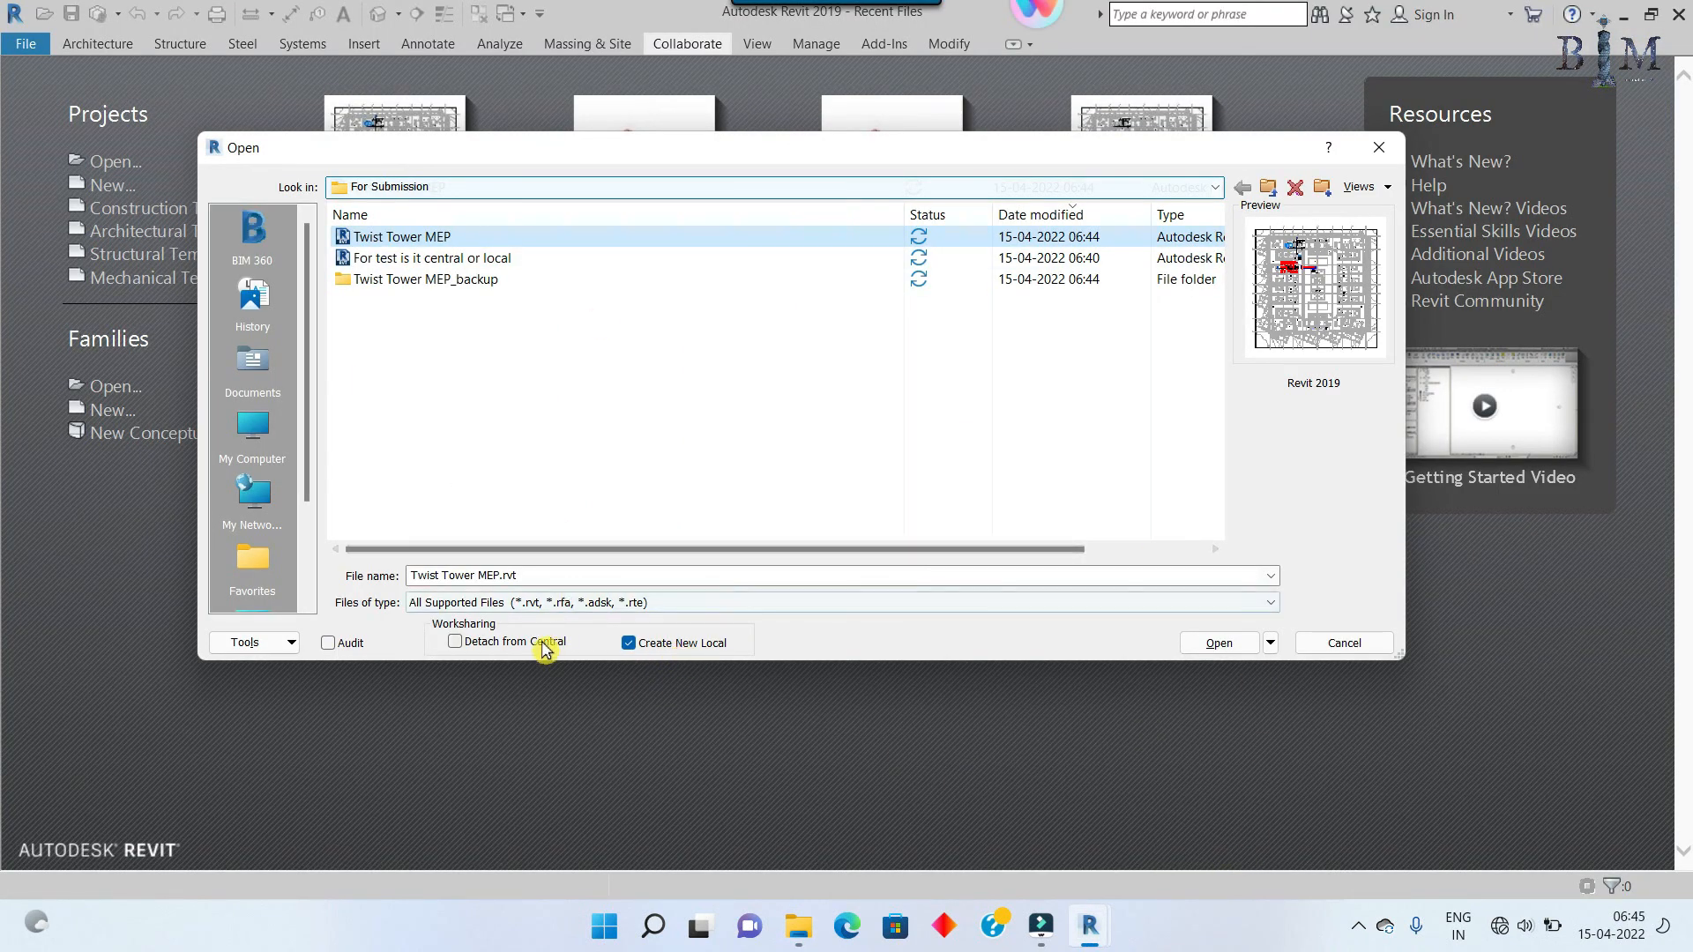
click(1186, 645)
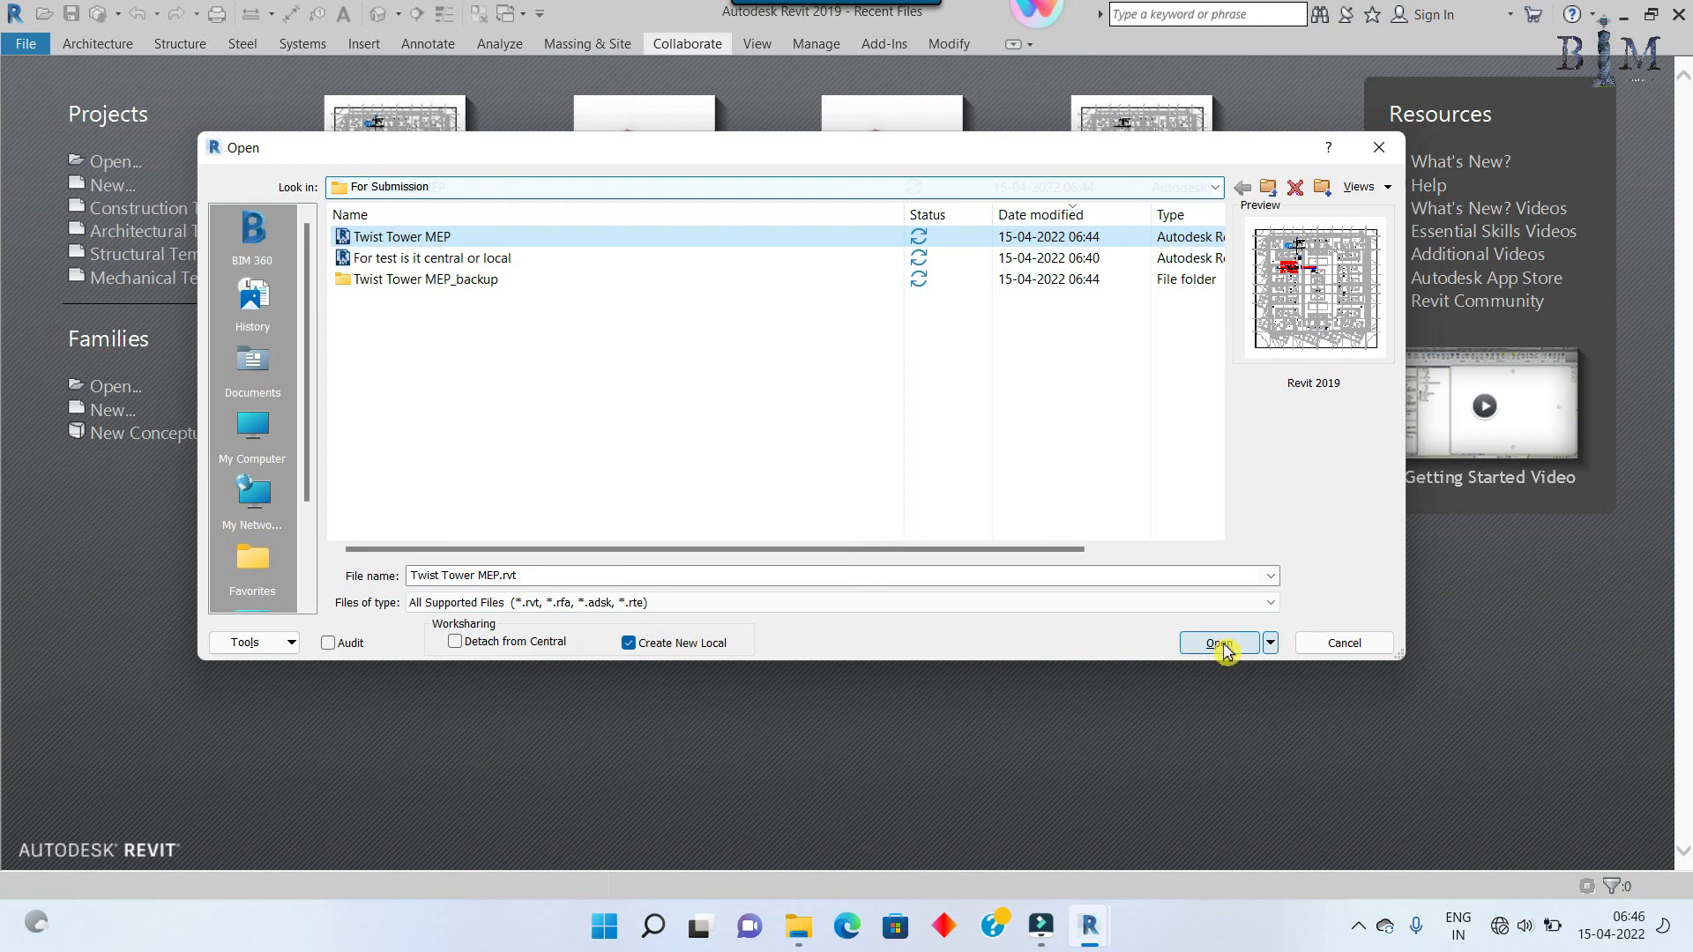
click(799, 926)
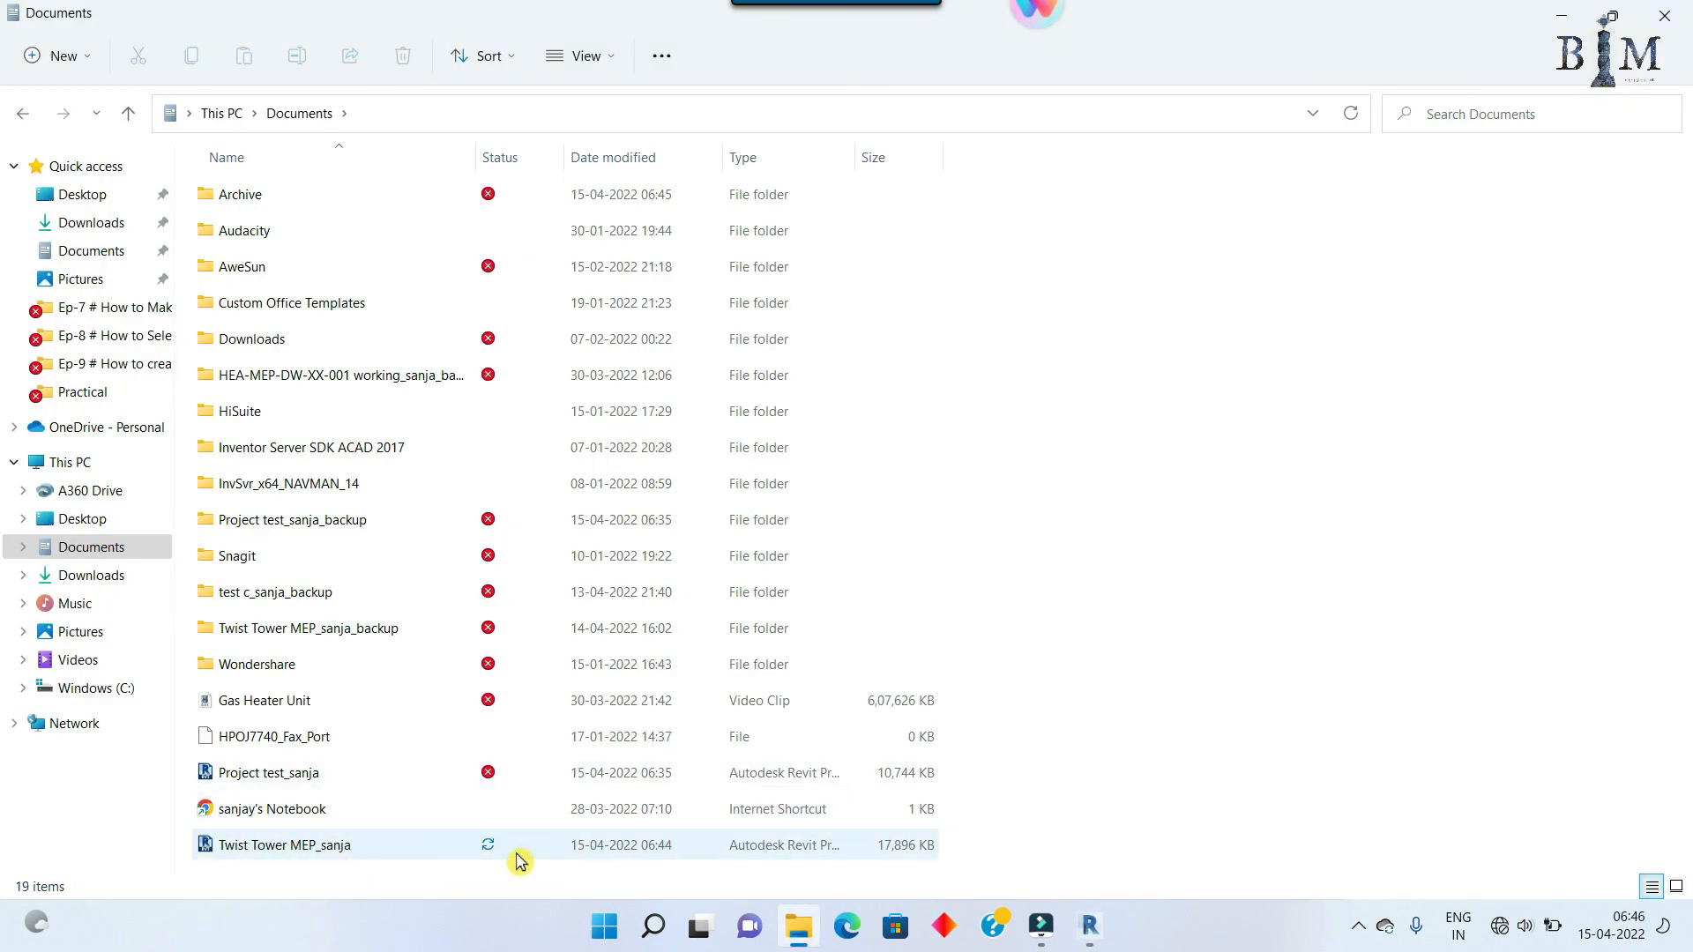
click(1572, 24)
Step: Select the connected return air duct and fittings in BED ROOM 1 on the LEVEL T1 FFL. plan and delete them
scroll(899, 331, up, 4)
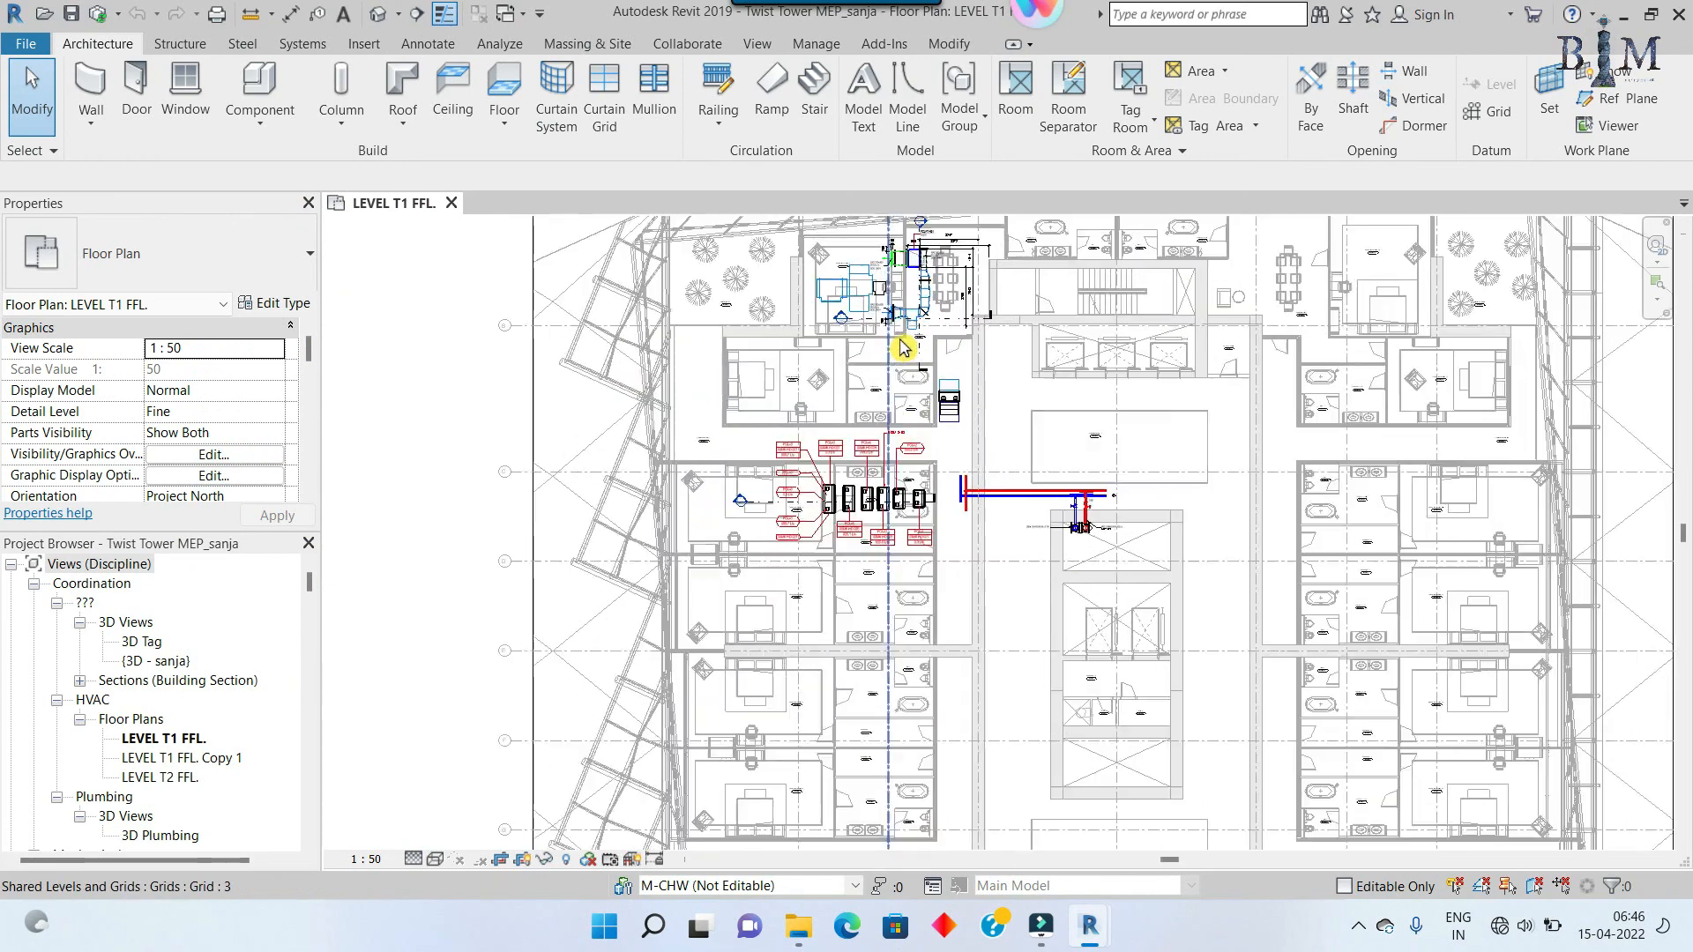
scroll(838, 414, up, 6)
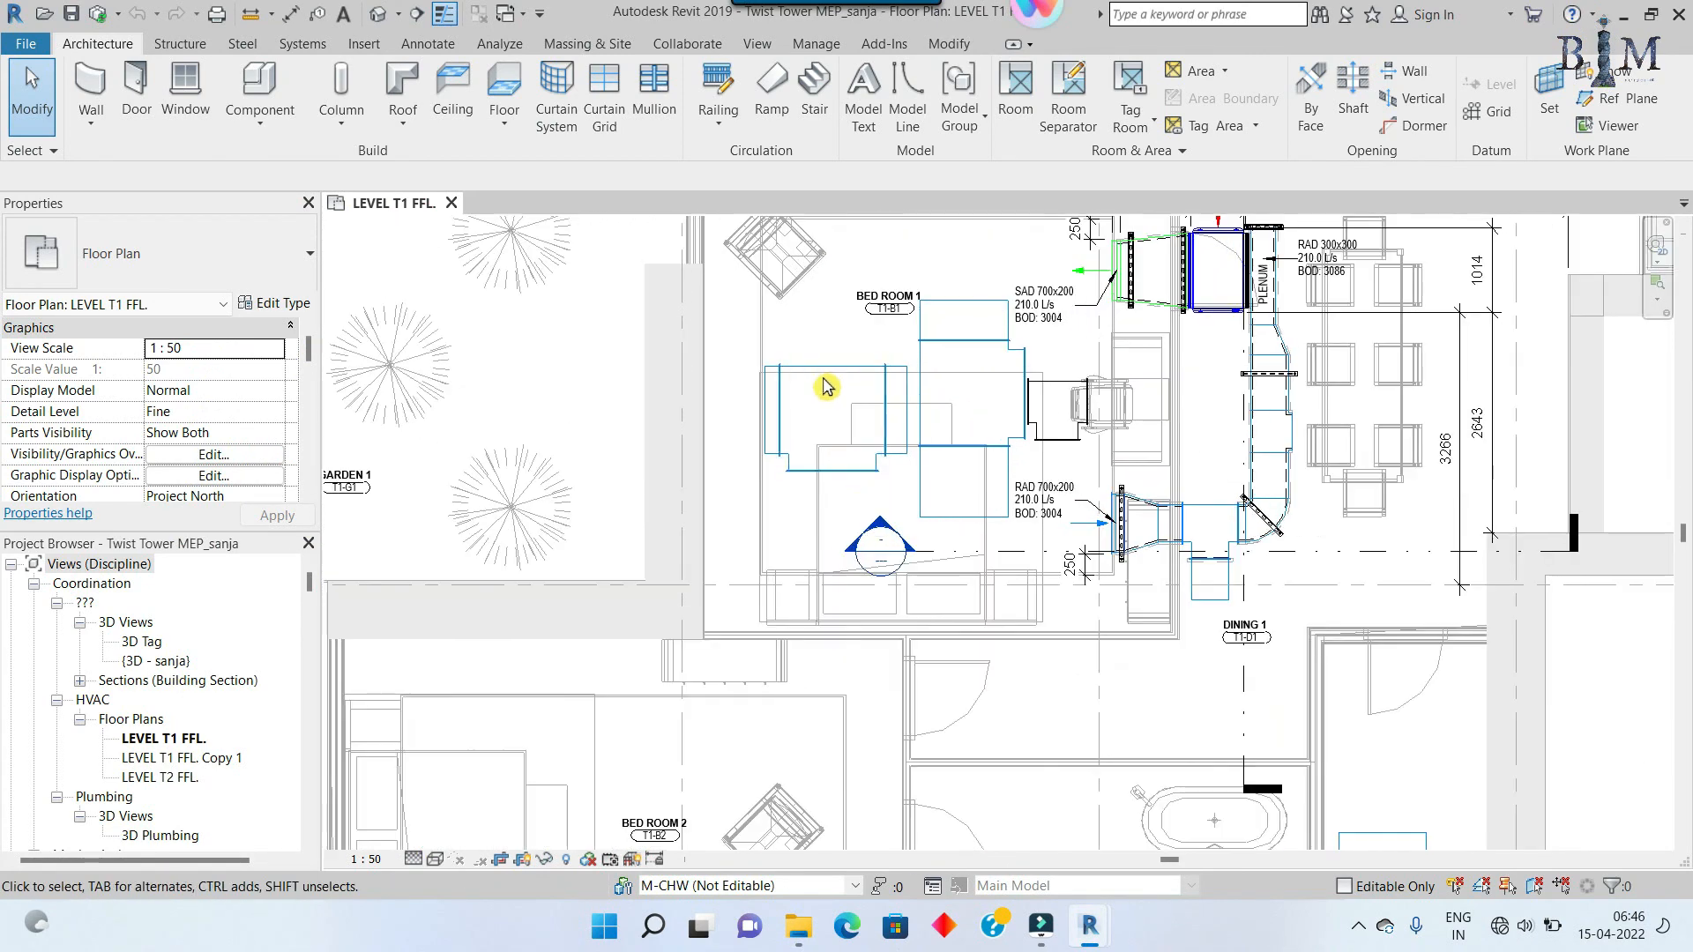
key(Tab)
click(836, 377)
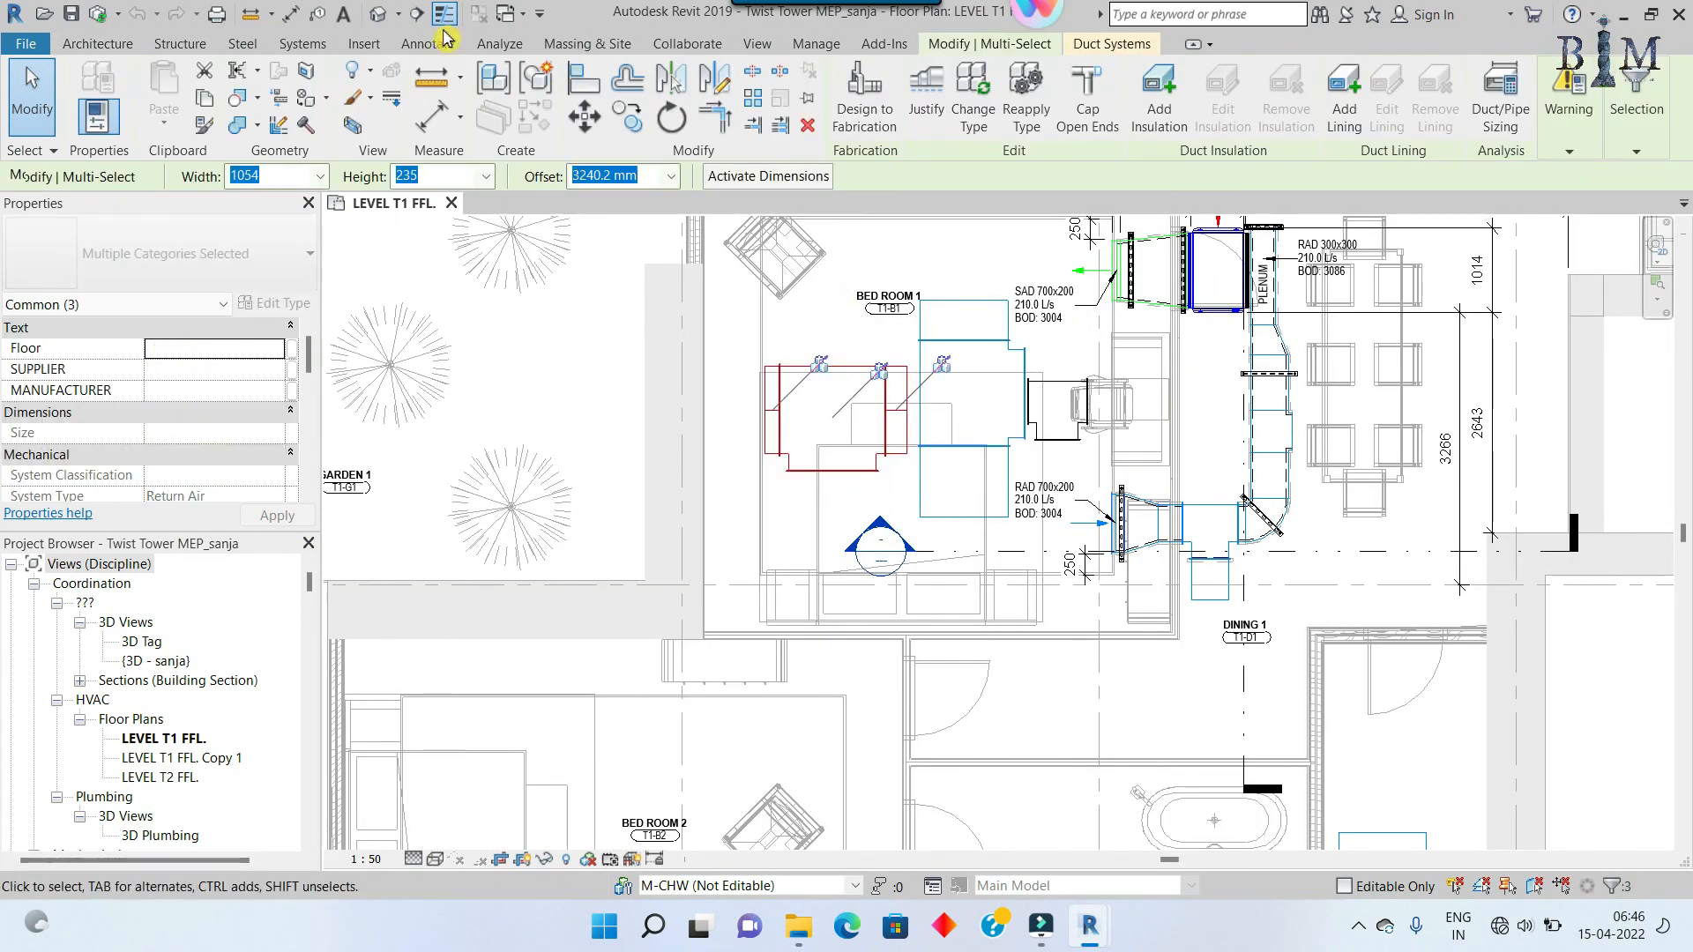
scroll(464, 257, down, 4)
scroll(774, 426, down, 3)
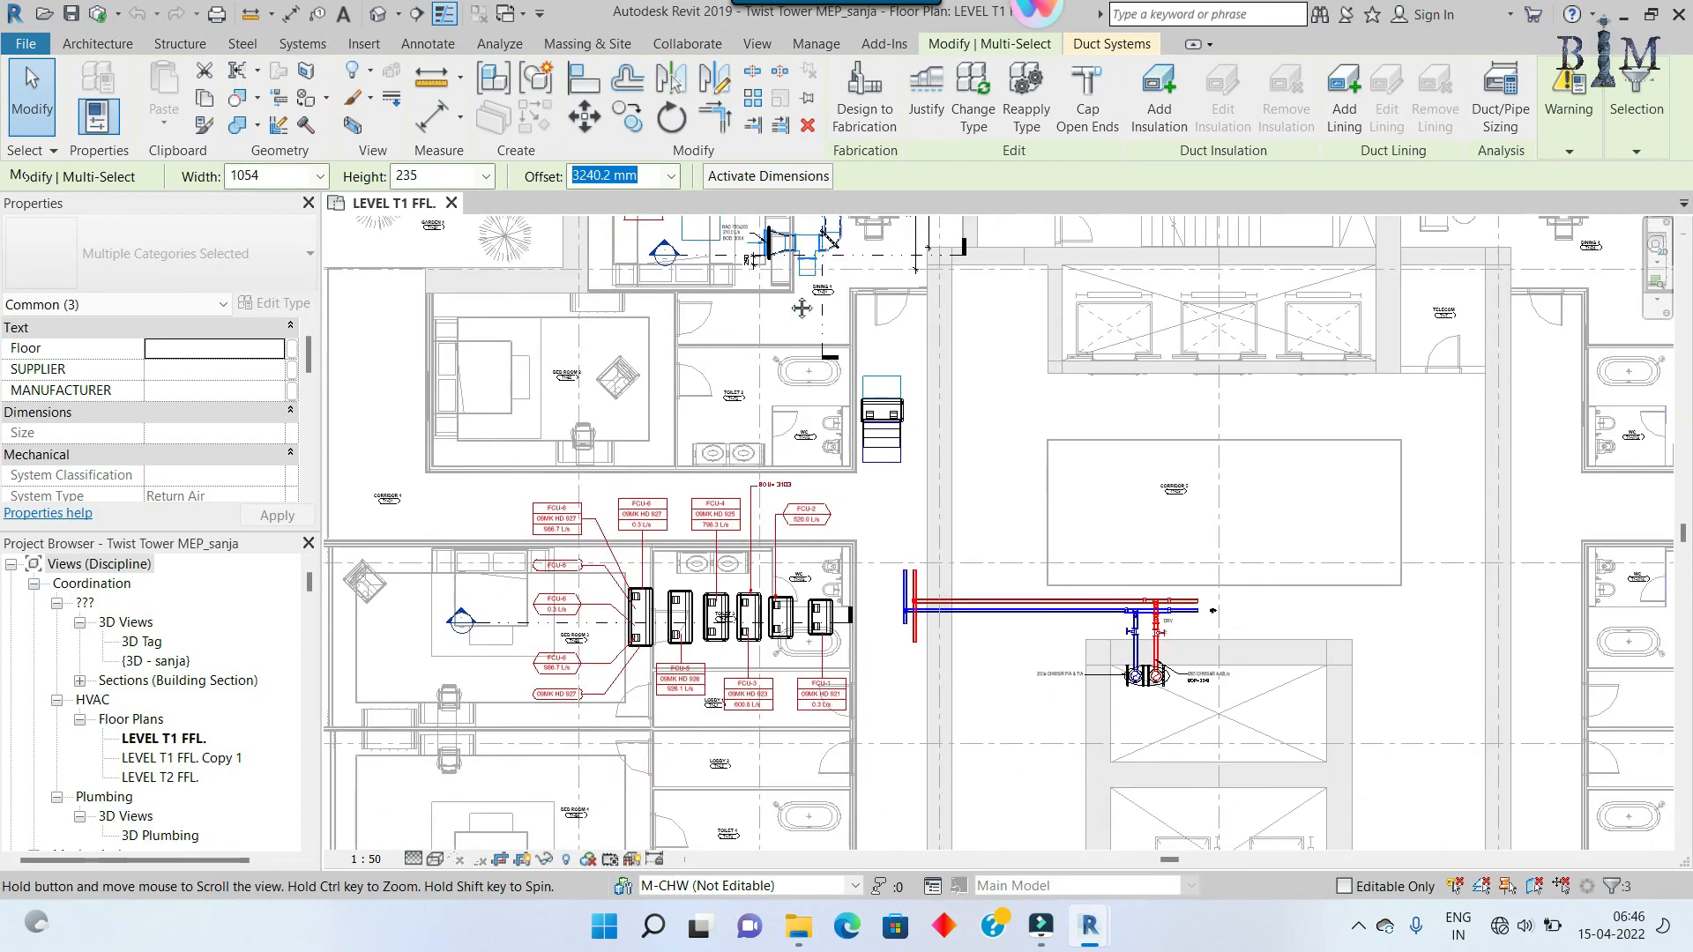
click(804, 131)
Step: Synchronize the local Twist Tower MEP model with its central file
scroll(763, 408, down, 4)
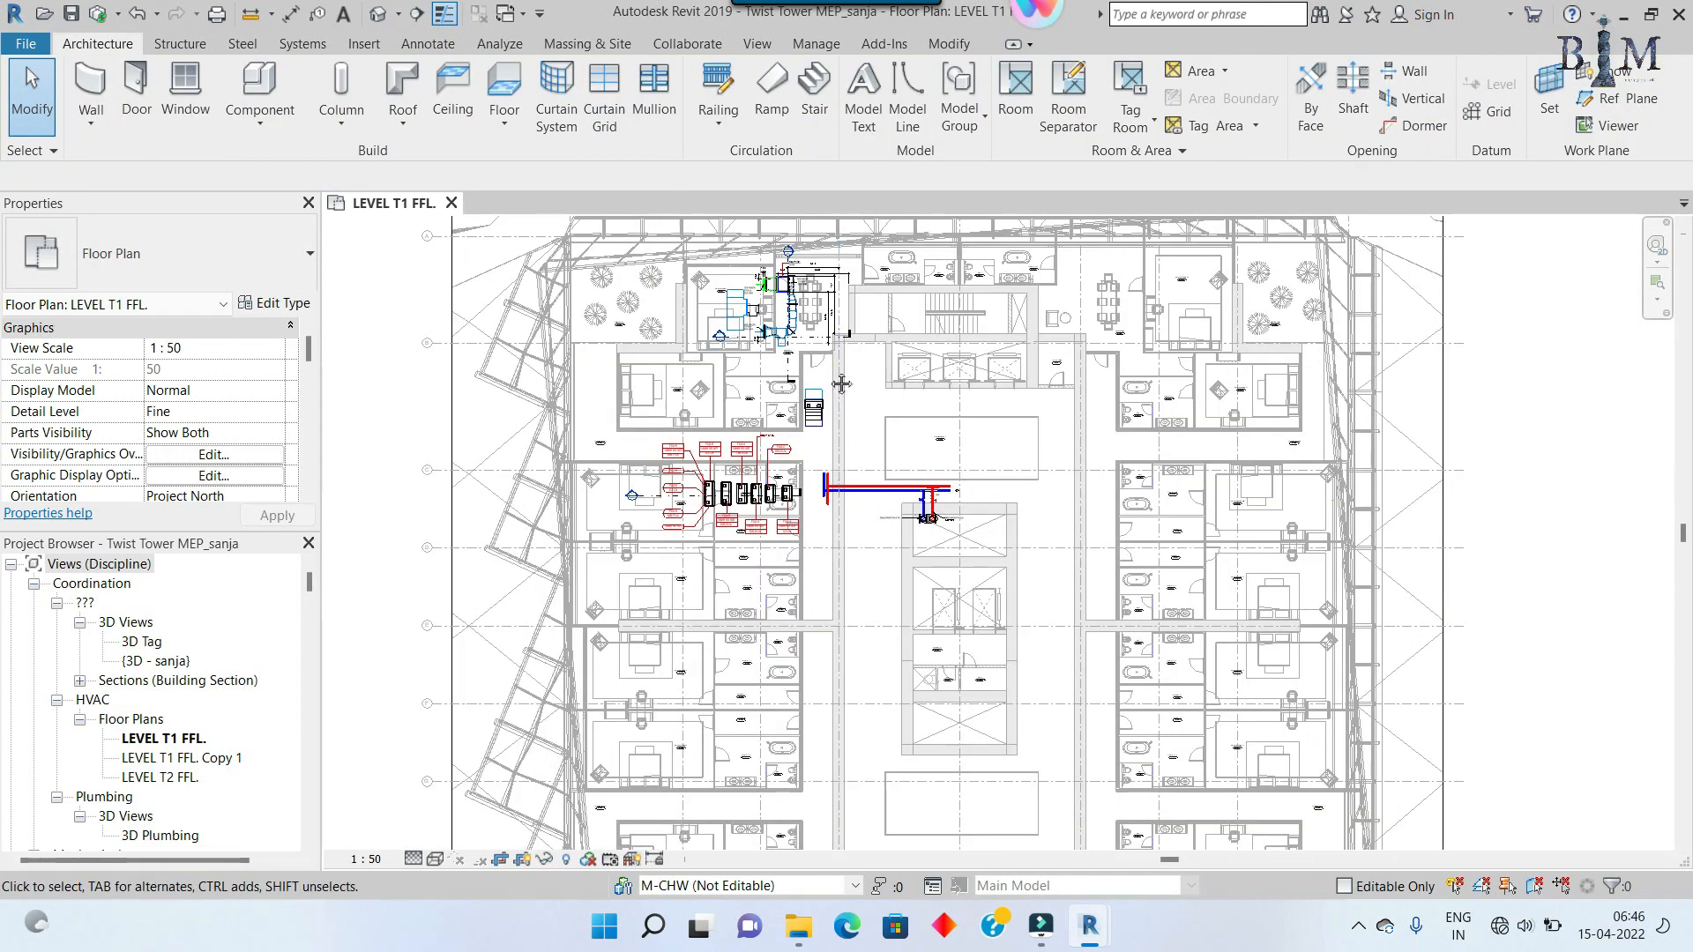
middle_click(833, 382)
middle_click(832, 381)
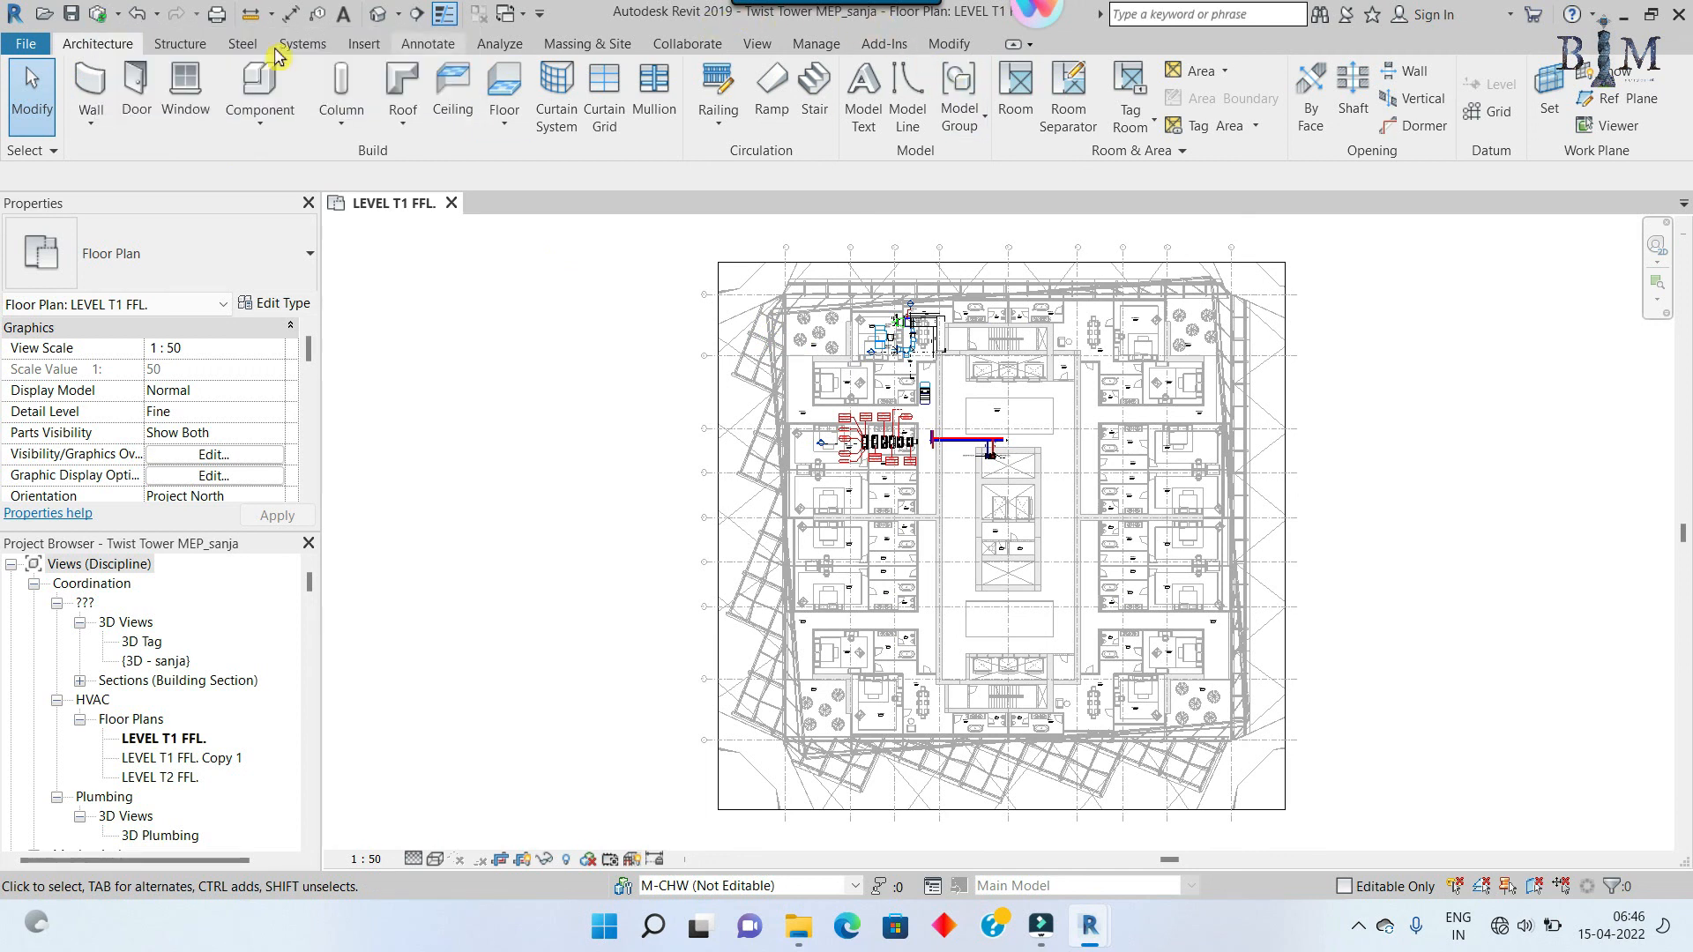
click(97, 15)
click(833, 593)
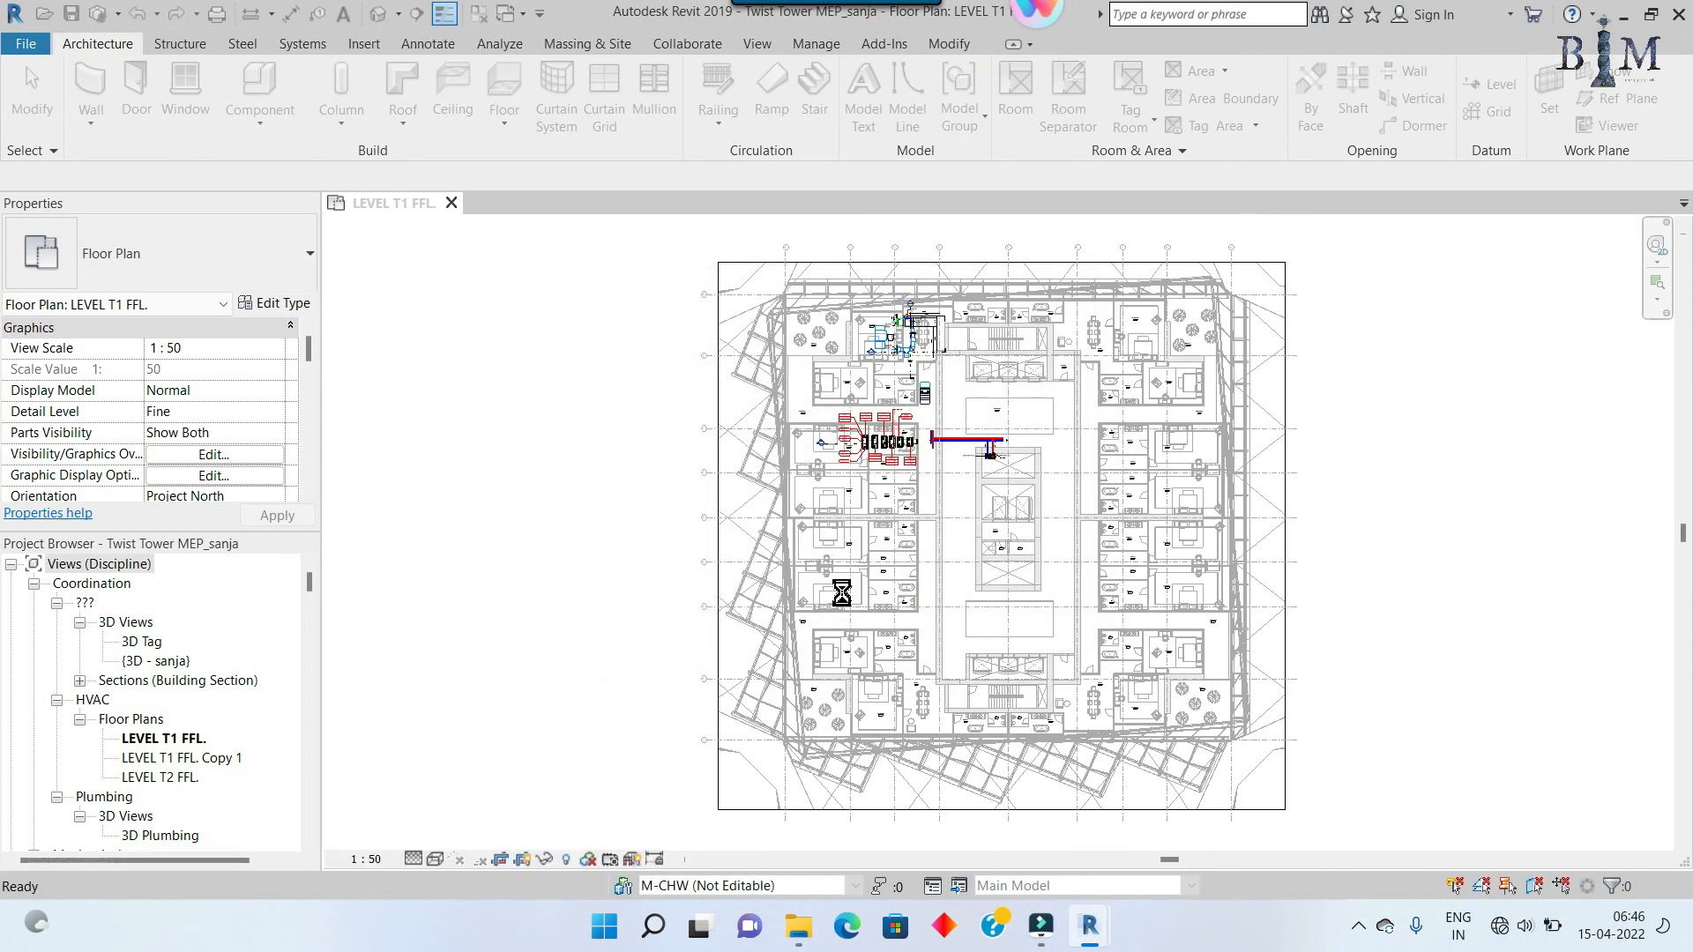